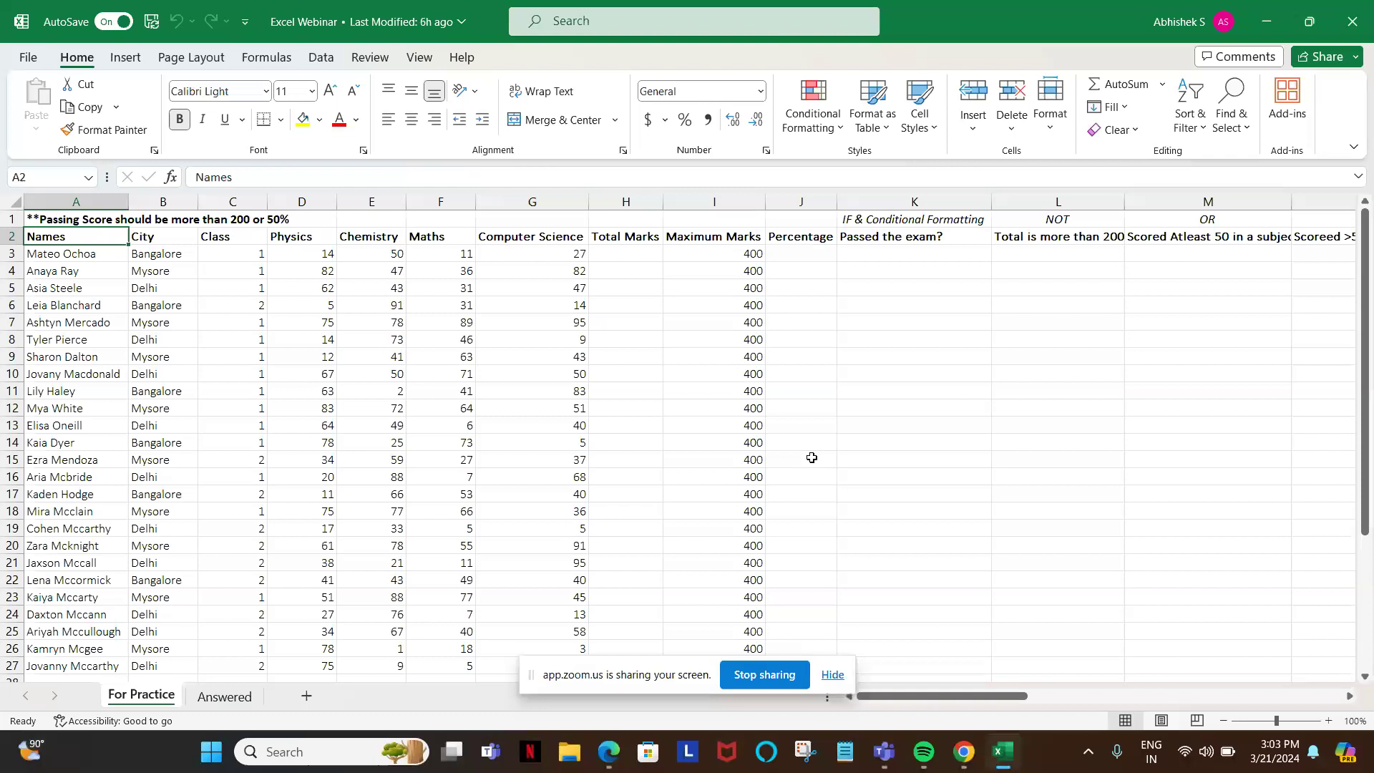
- Review the function labels in row 1 across columns K to Q and return to the passing-score note in A1
click(923, 222)
key(Down)
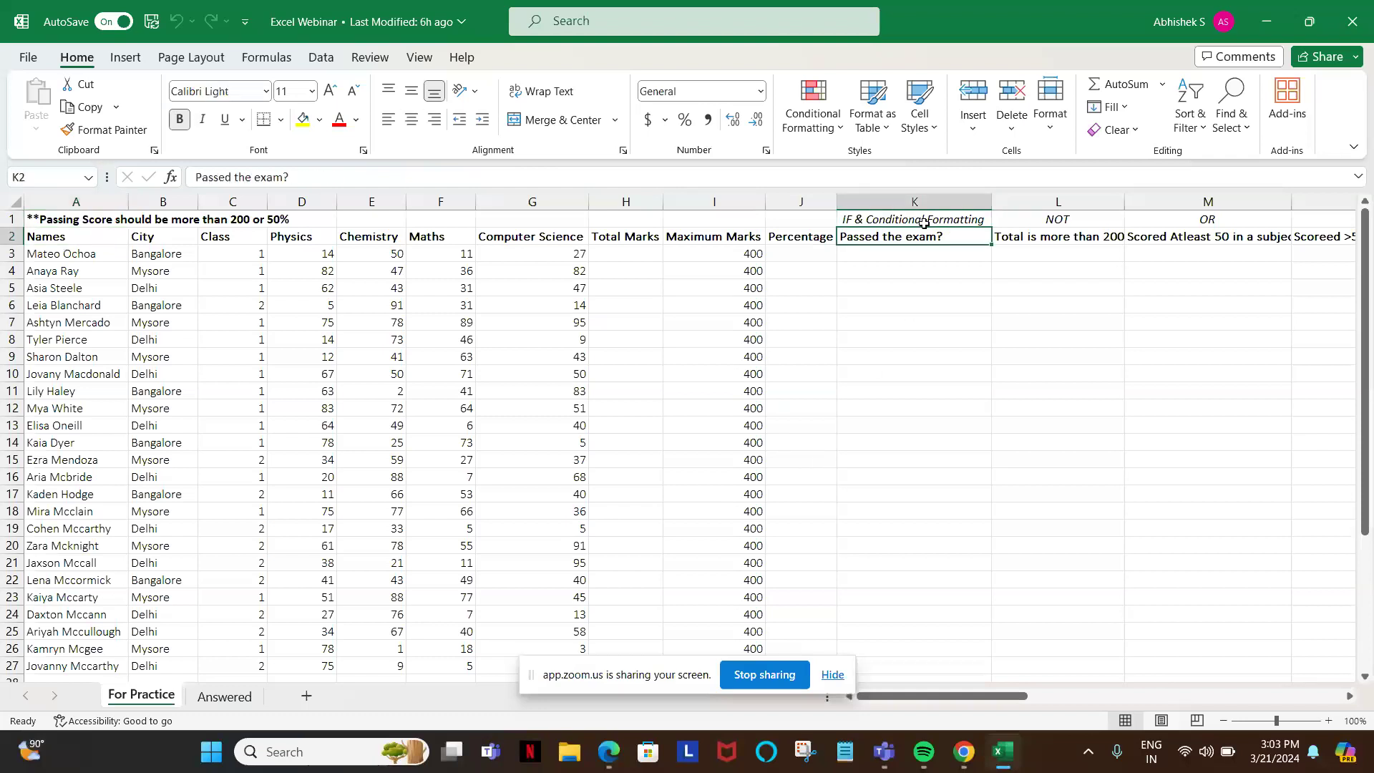
key(Up)
key(Right)
key(Right)
key(Right)
key(Right)
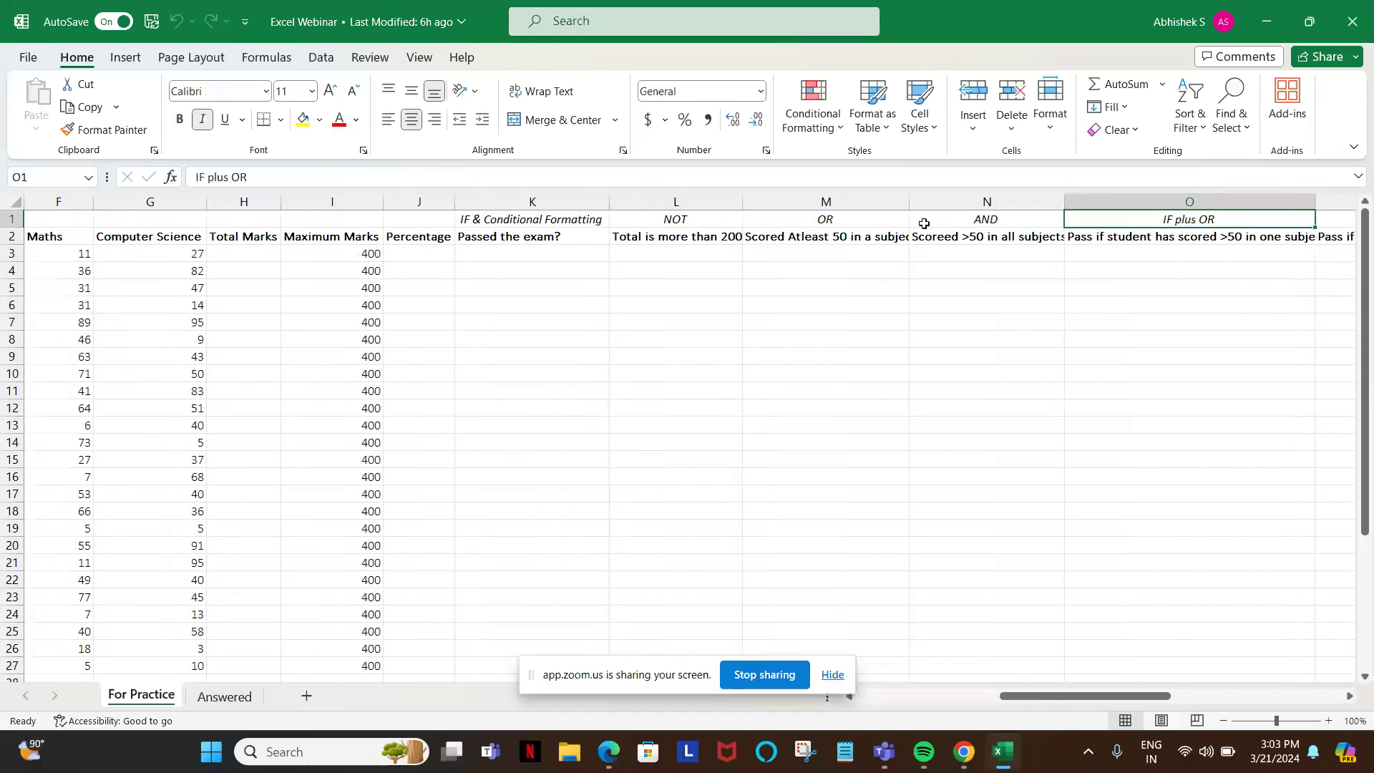
key(Right)
key(Right)
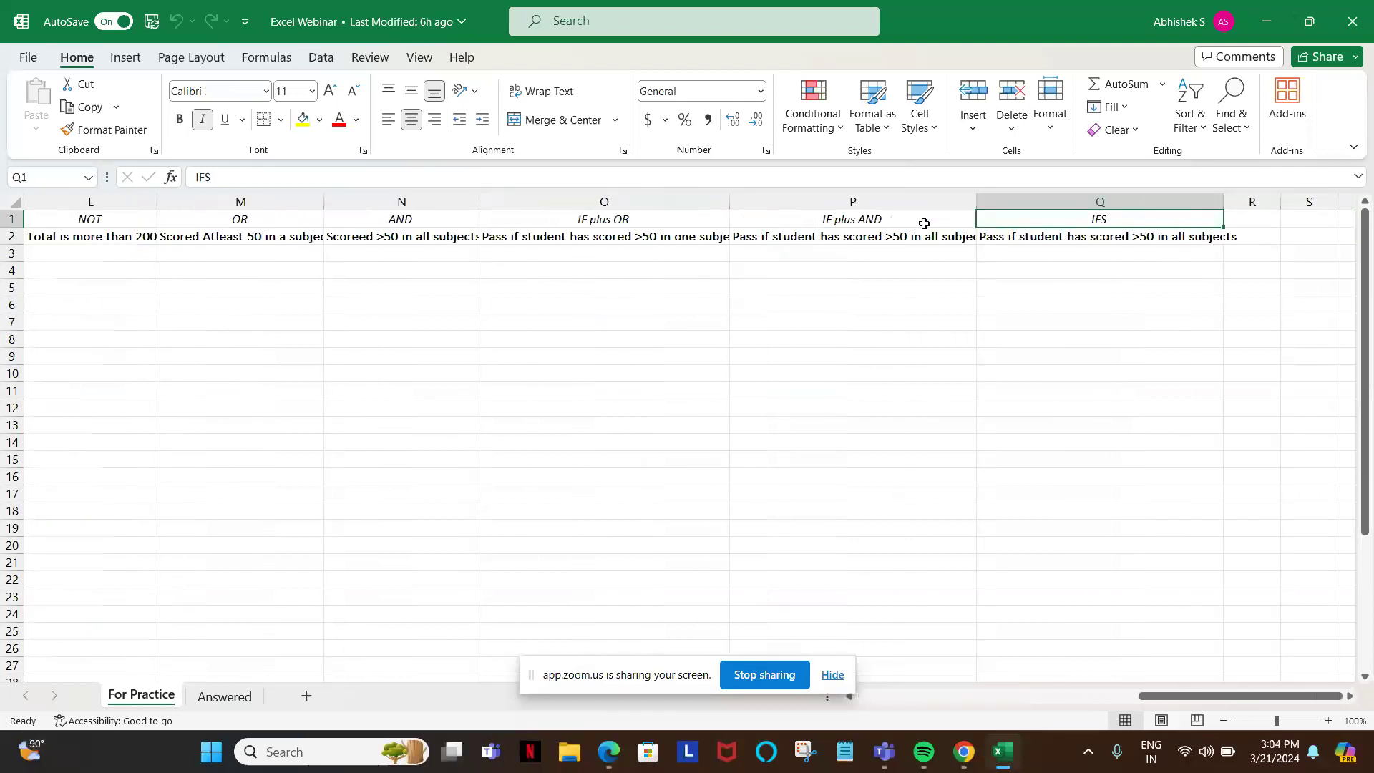
key(Left)
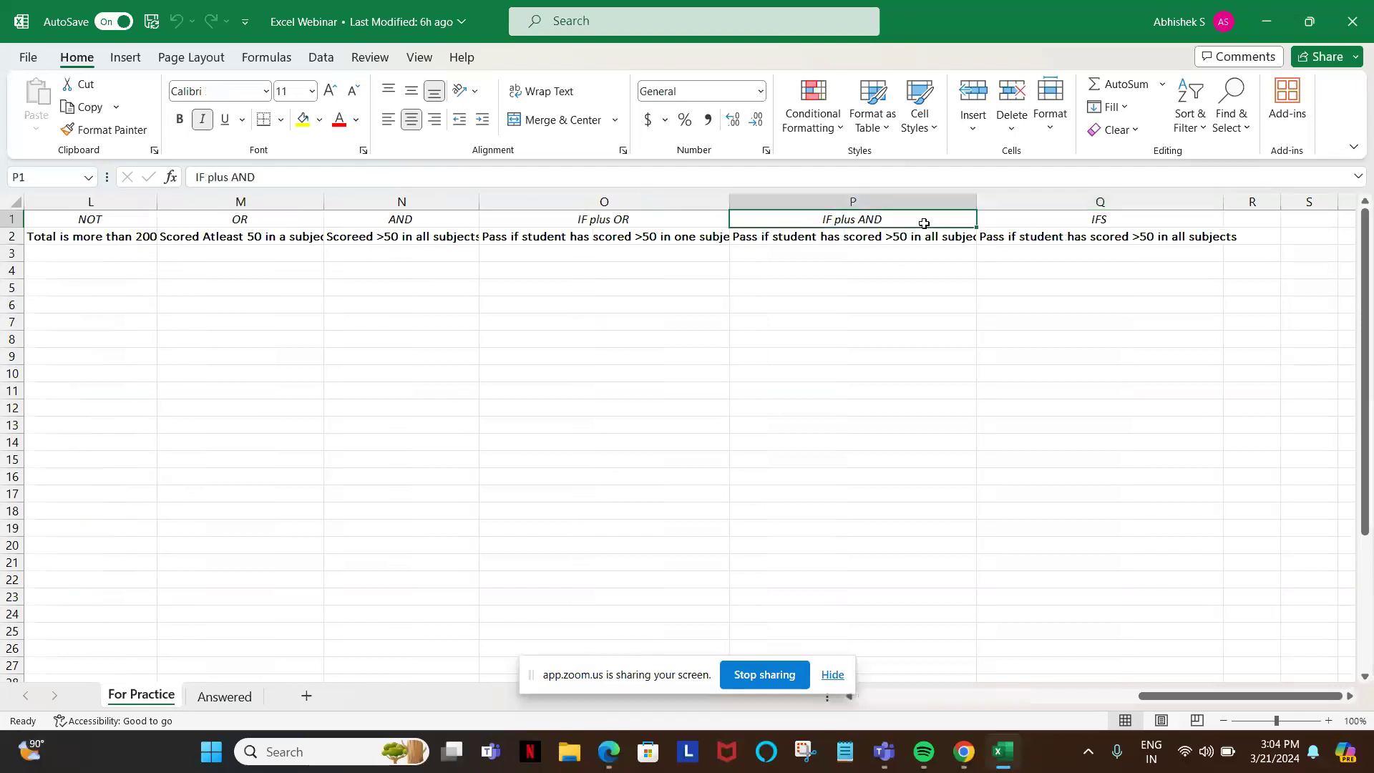
key(Left)
key(Left)
key(Left)
key(Left)
key(Left)
key(Left)
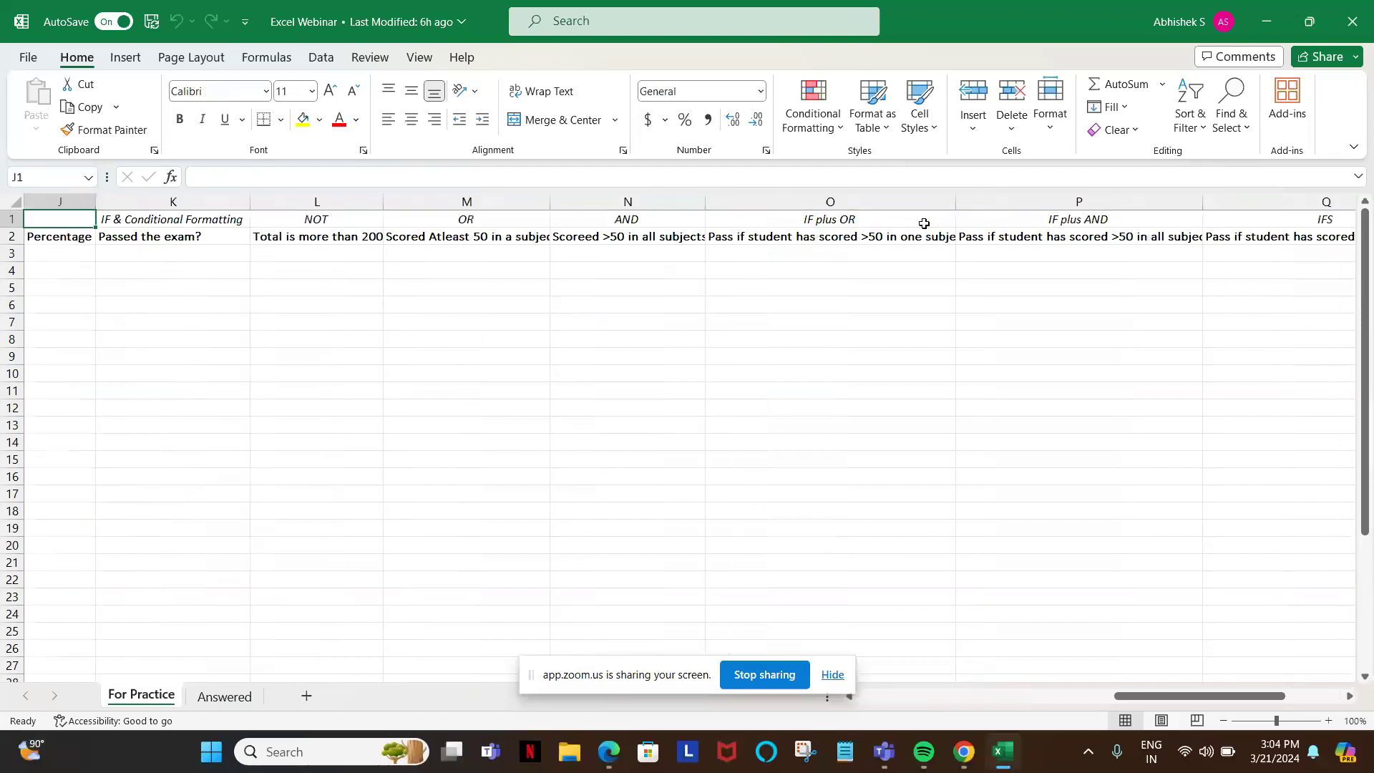
key(Left)
key(Left)
key(Left)
key(Left)
key(Left)
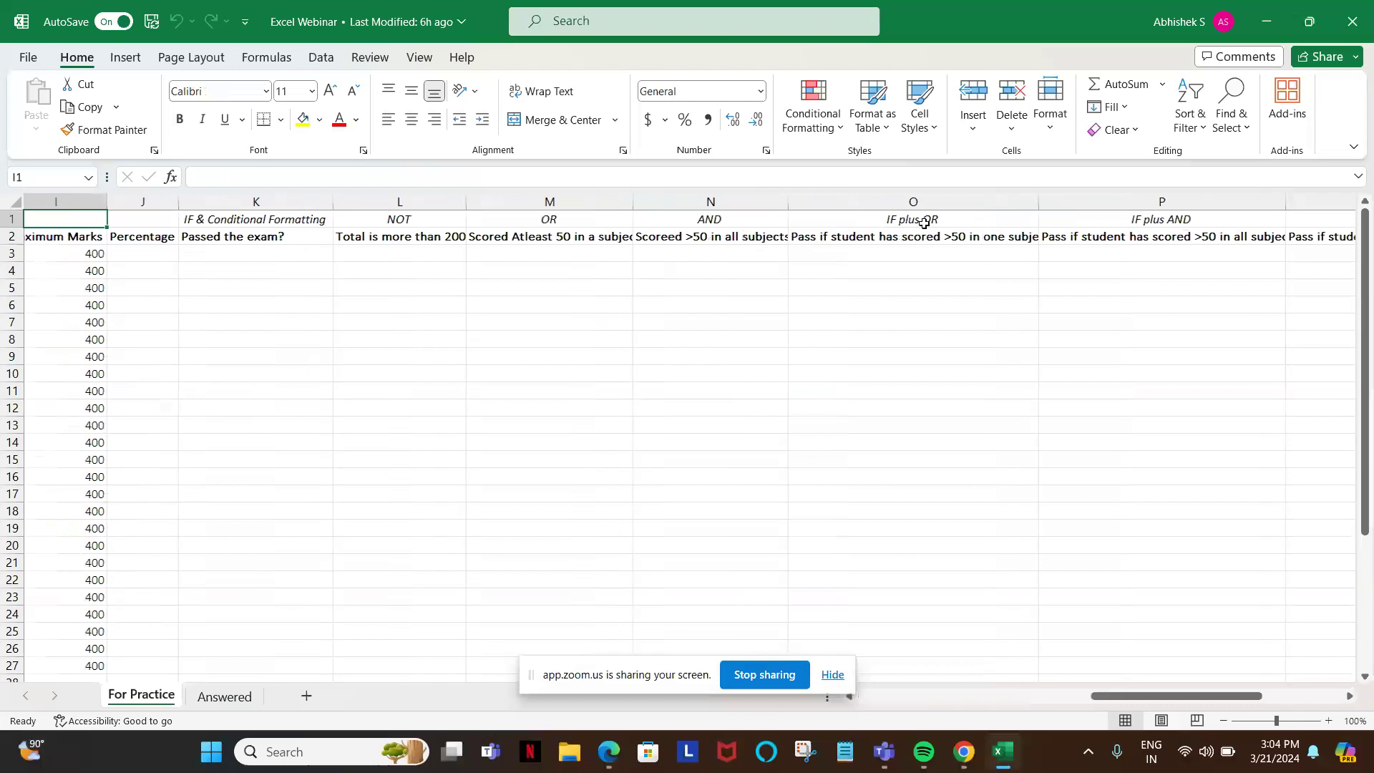
key(Left)
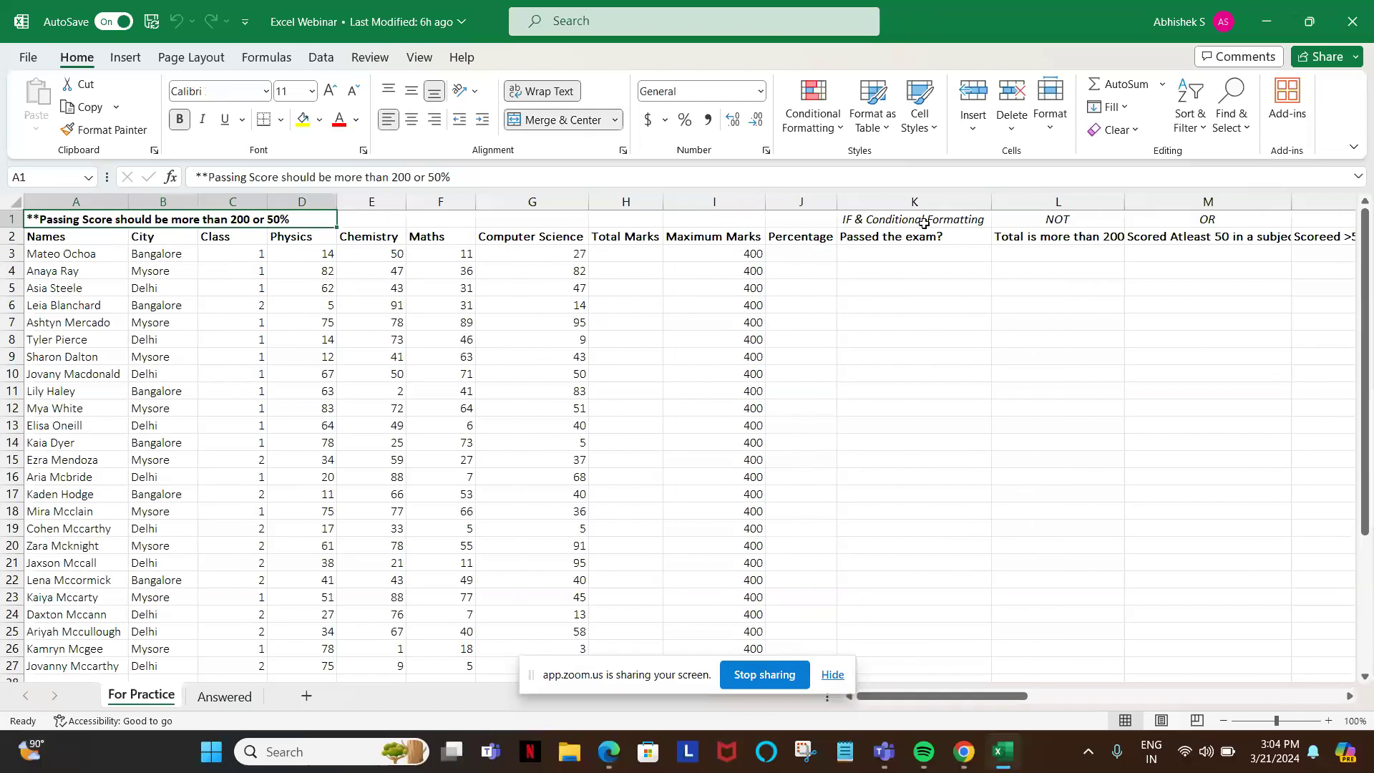
- Examine the requirements table below the student data, the passing-score note, and the names, maximum marks, class and subject columns
scroll(923, 223, down, 6)
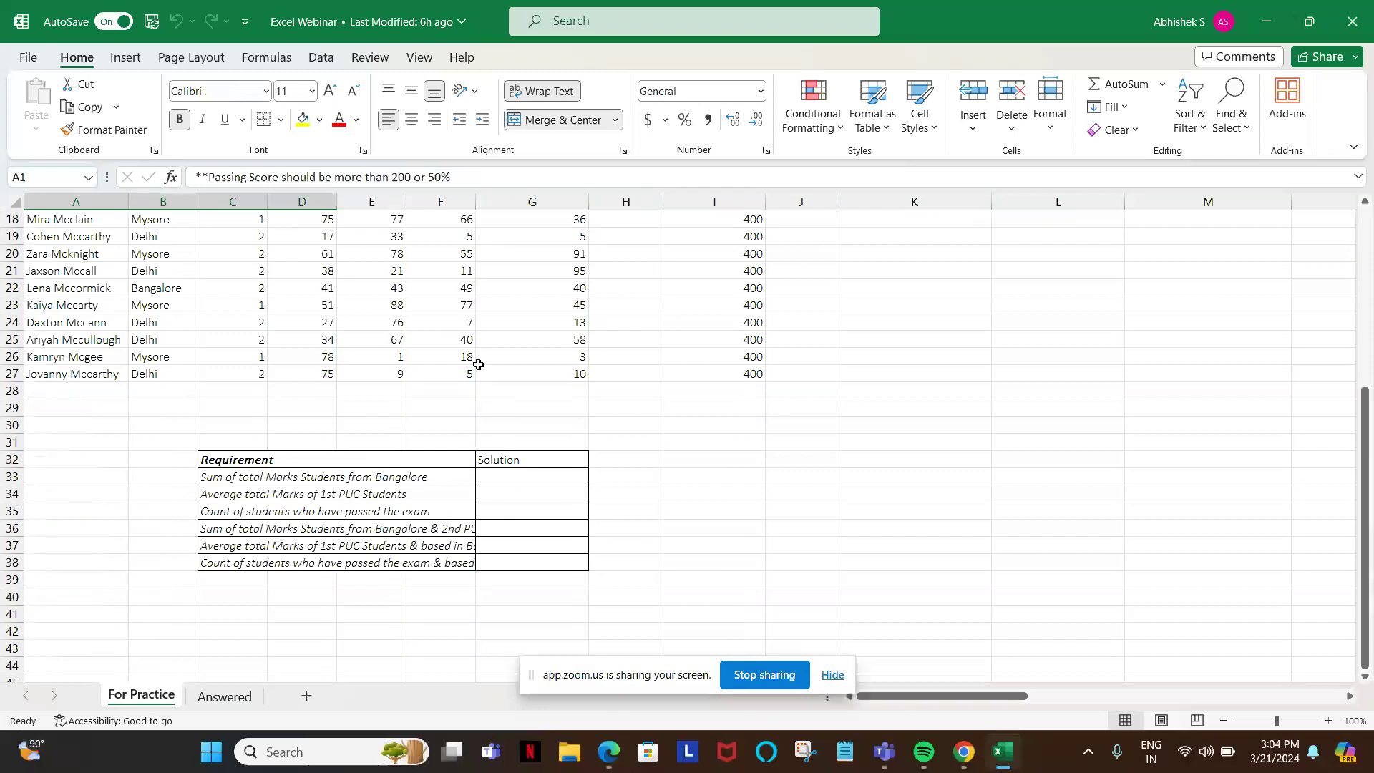
scroll(478, 364, up, 6)
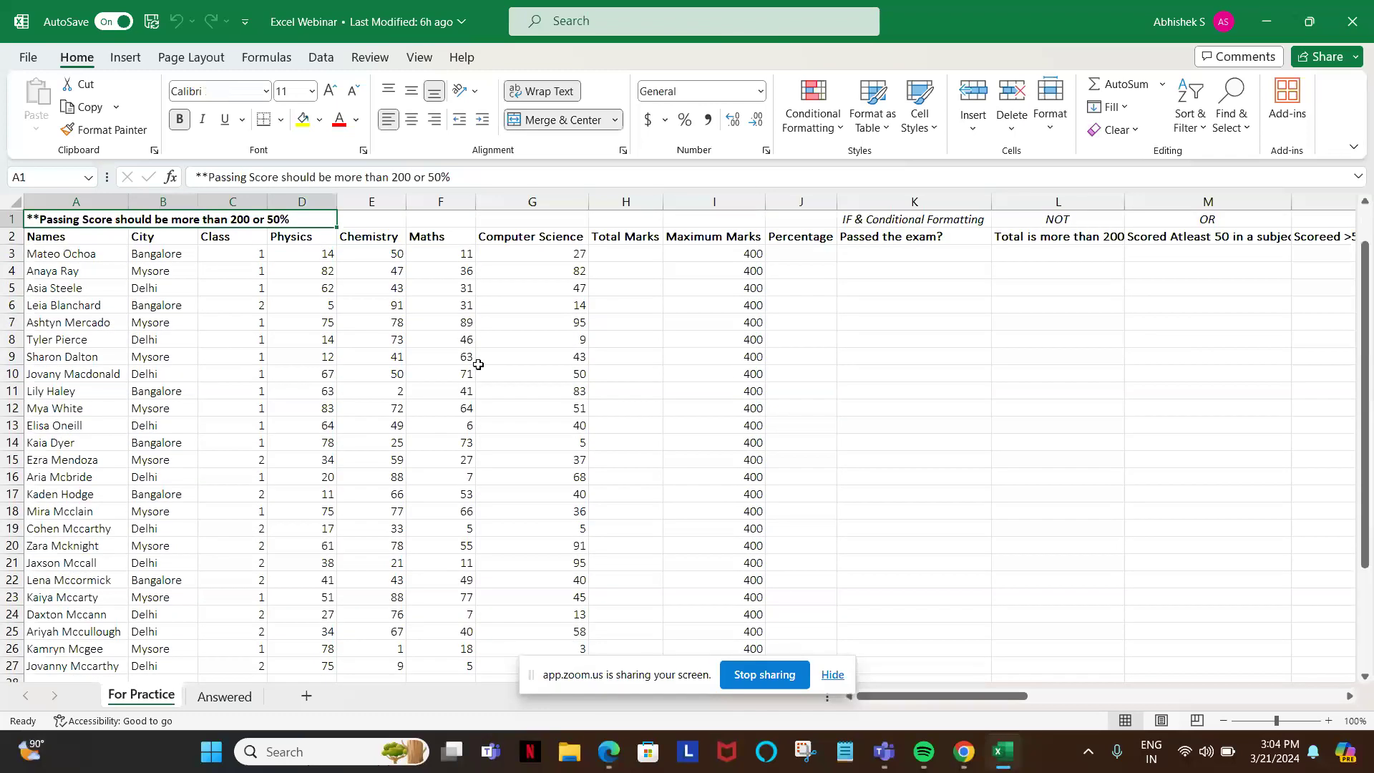
click(57, 259)
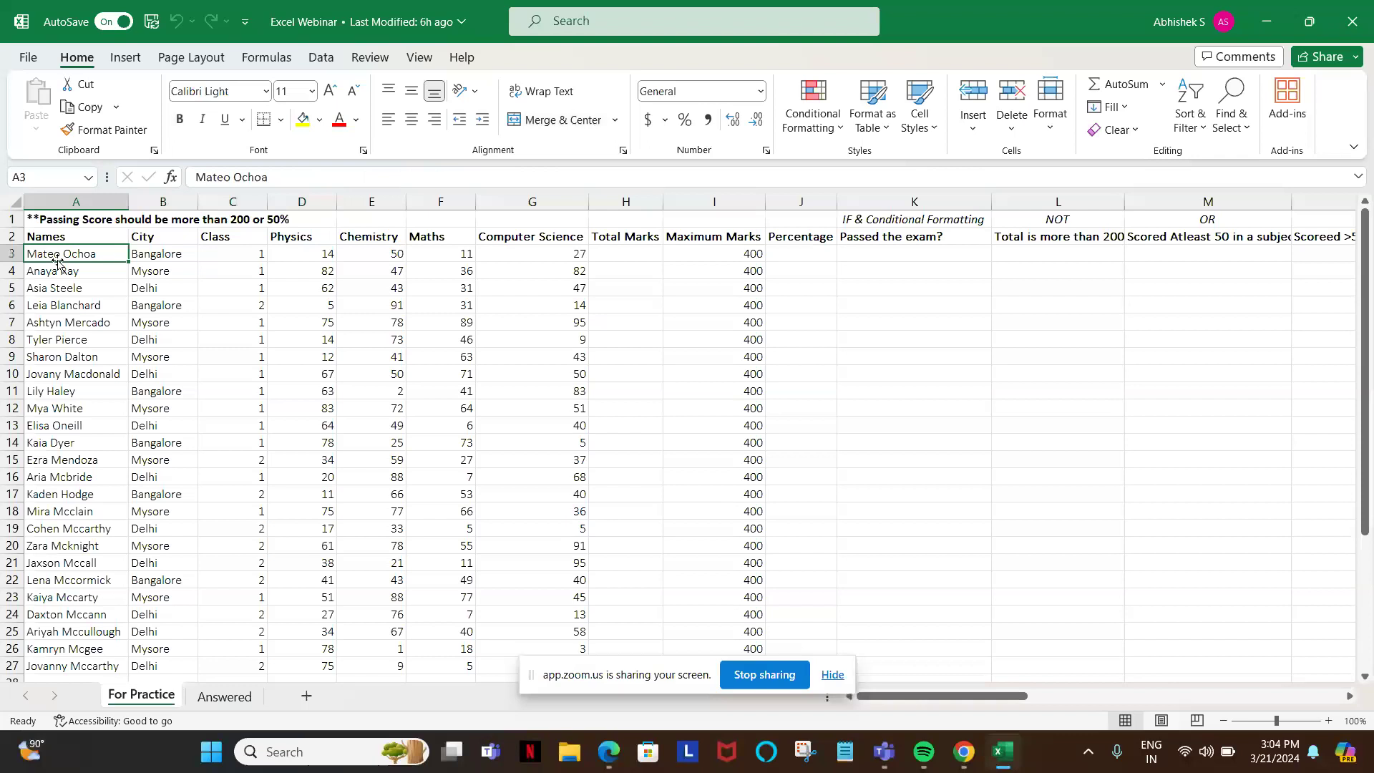
click(844, 241)
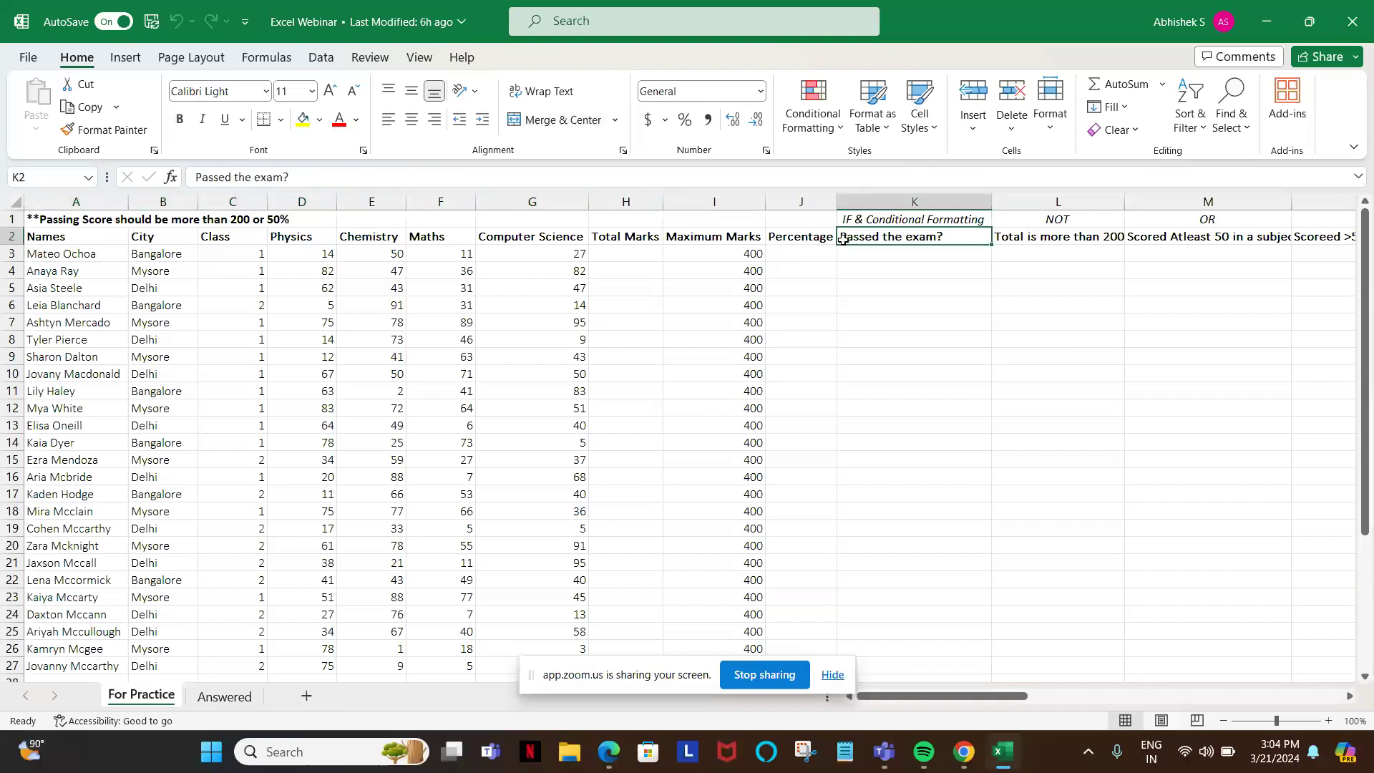
click(68, 219)
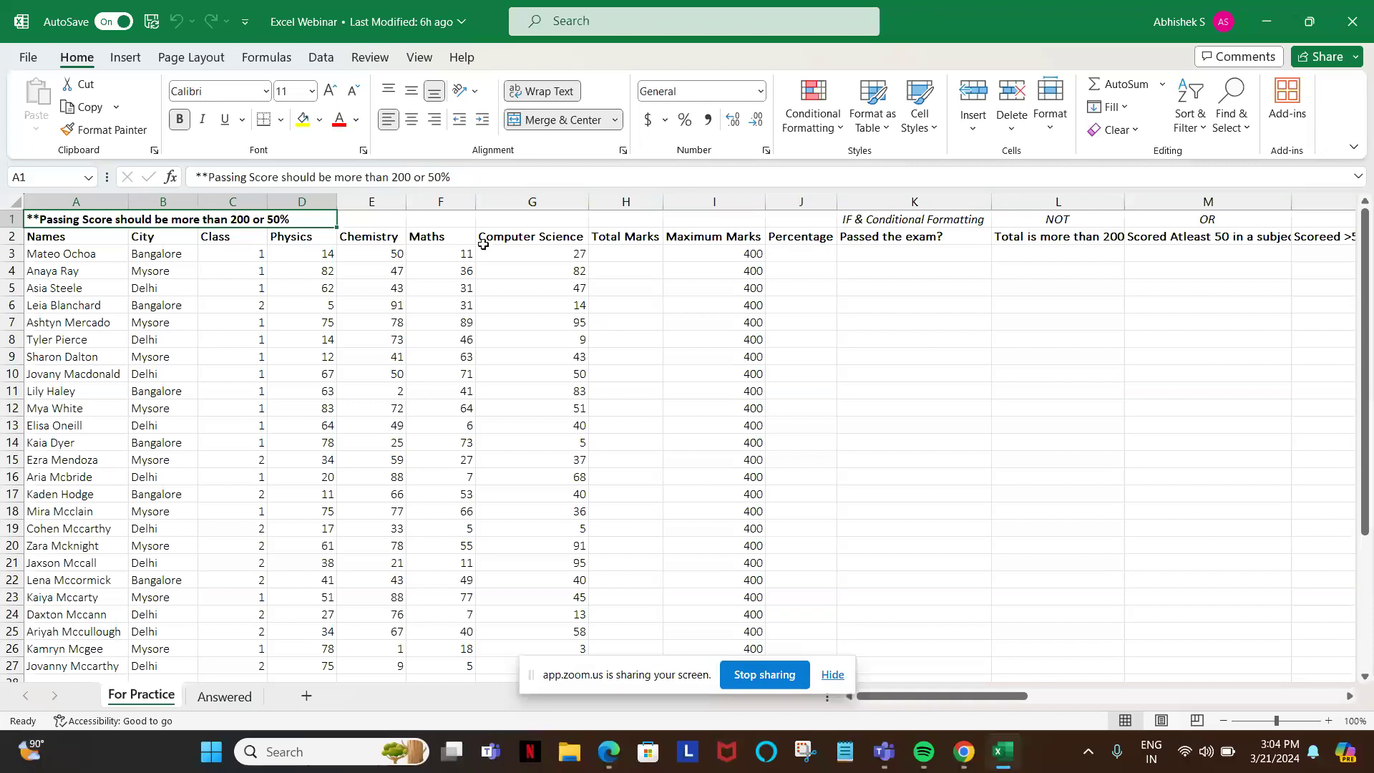
click(700, 255)
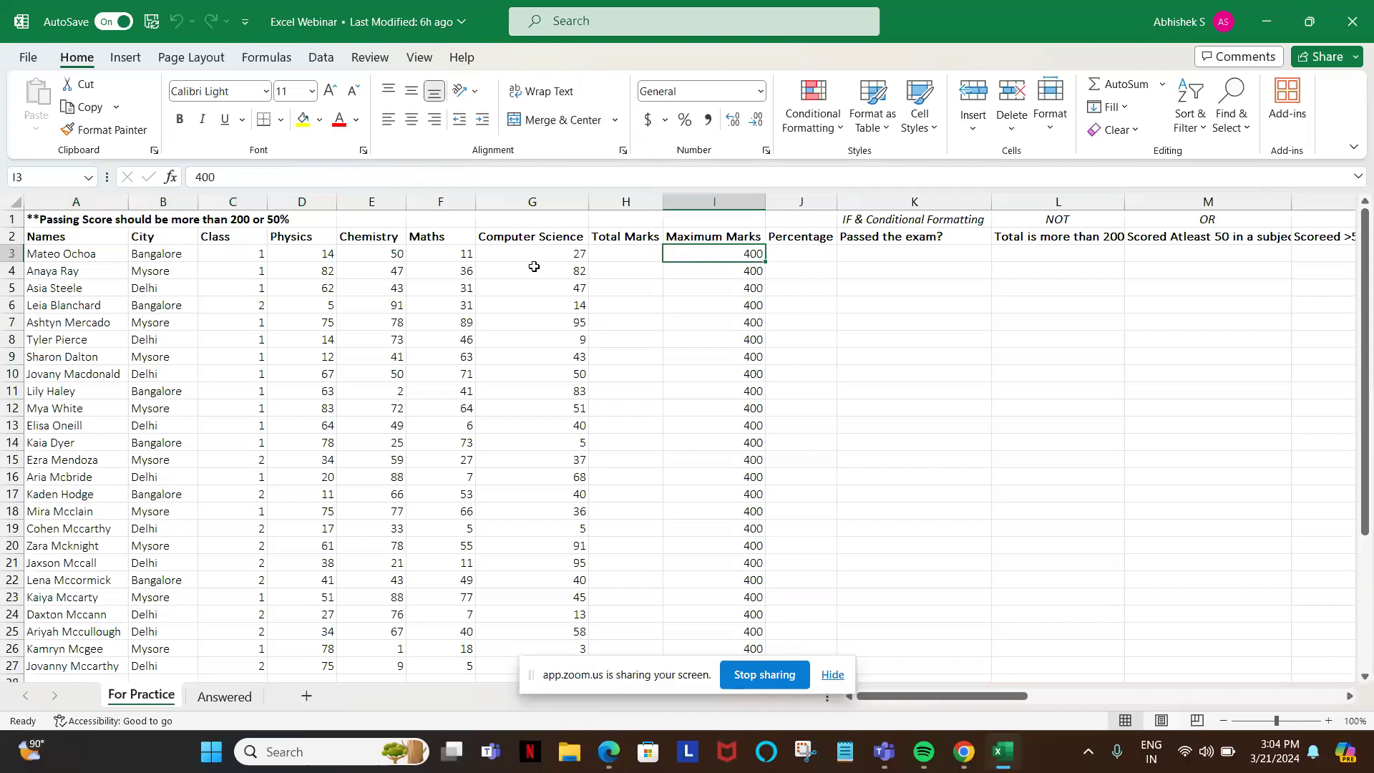
click(242, 257)
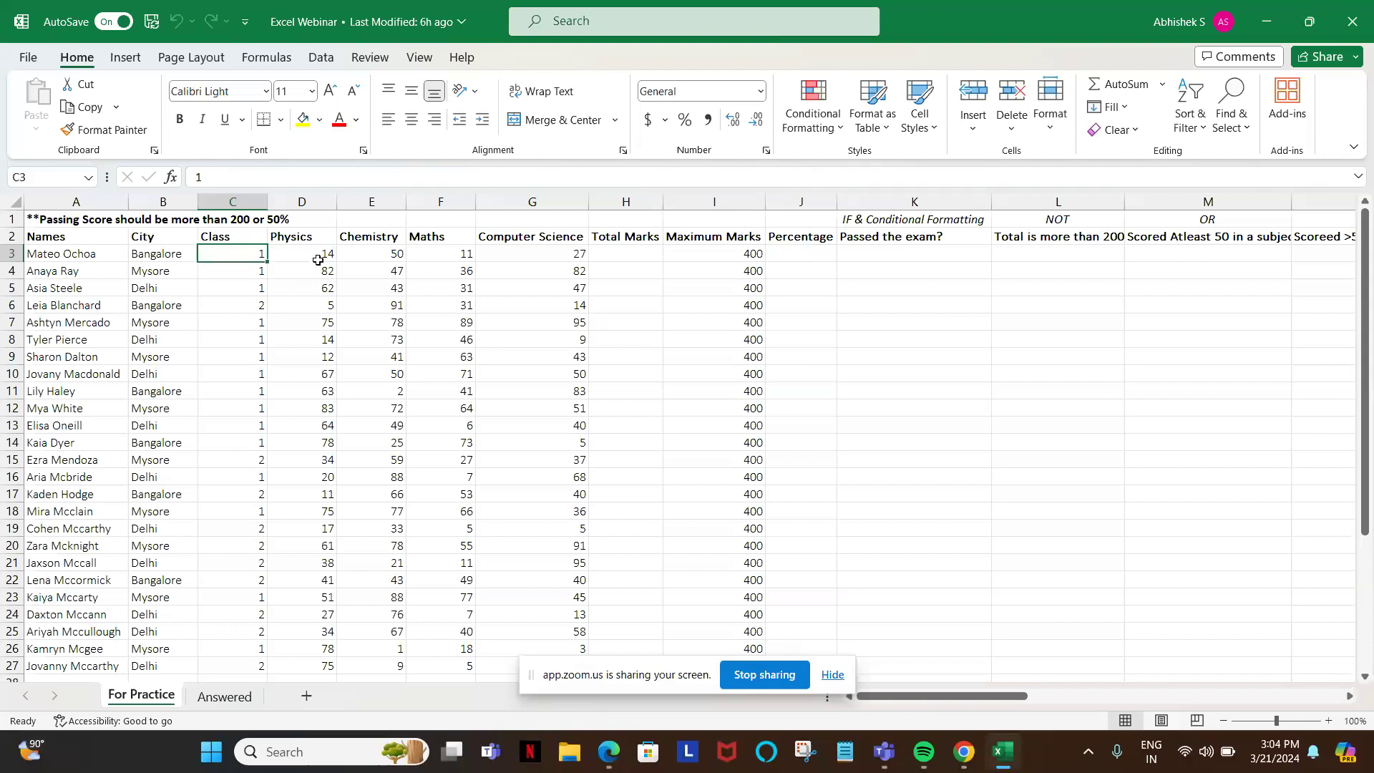
click(324, 239)
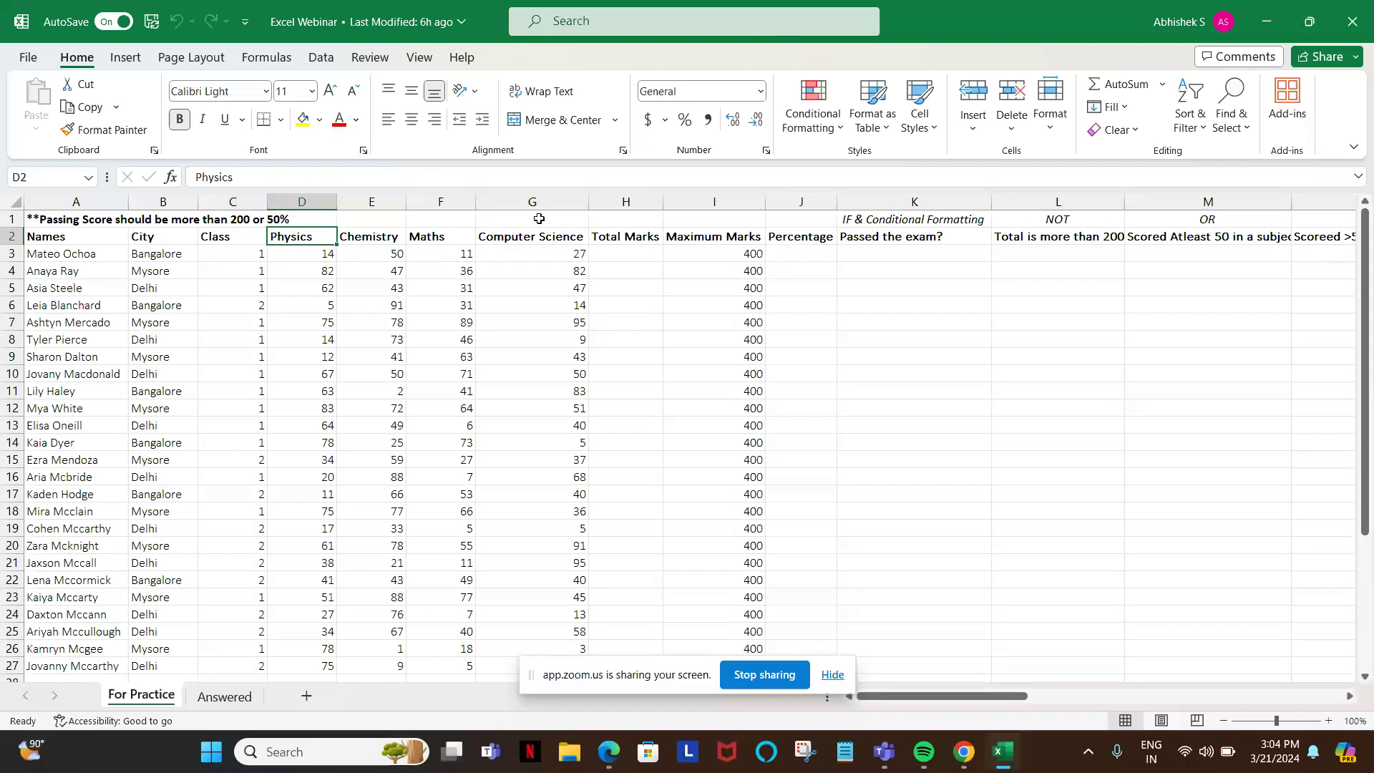
- Calculate the first student's total marks in H3 with the formula =SUM(D3:G3)
click(623, 252)
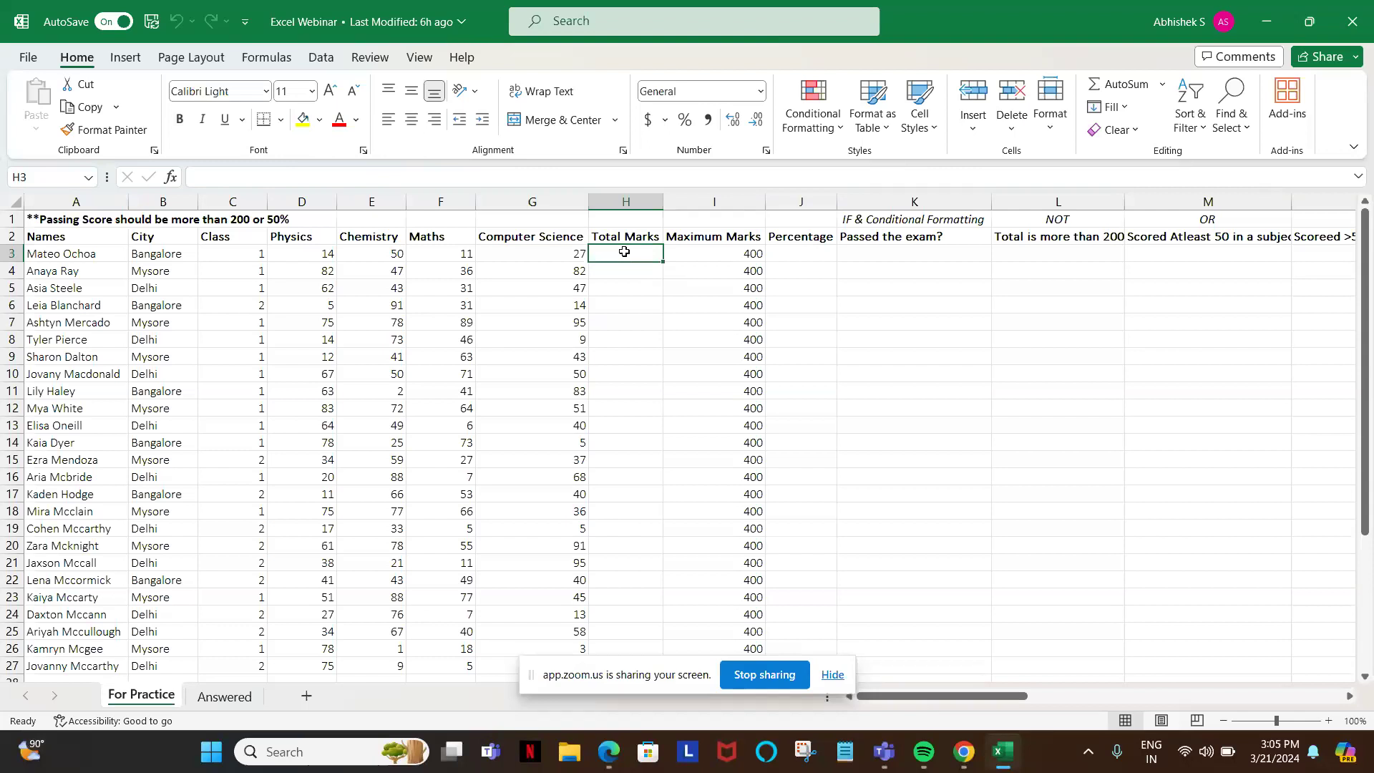
text(=)
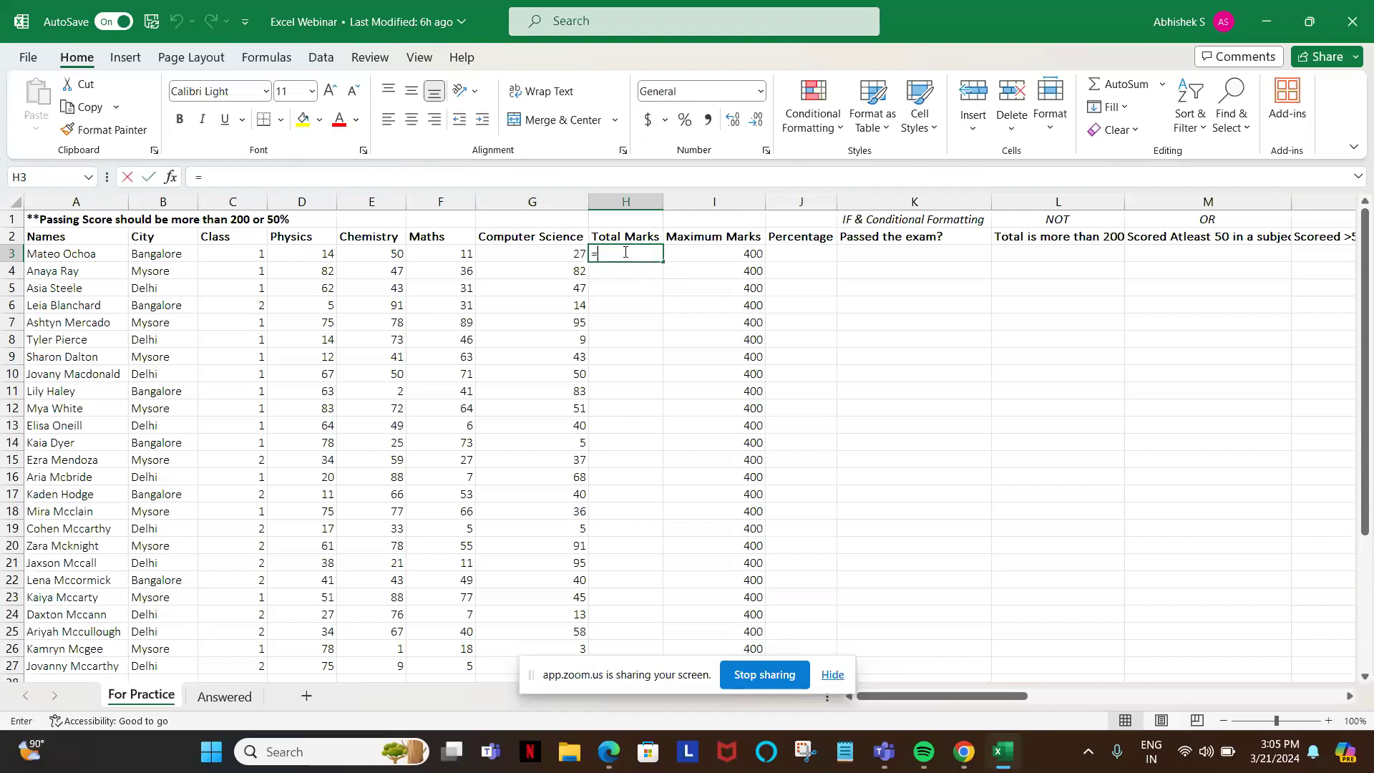
text(sum)
key(Tab)
key(Left)
key(Left)
key(Left)
key(Left)
key(shift+Right)
key(shift+Right)
key(shift+Right)
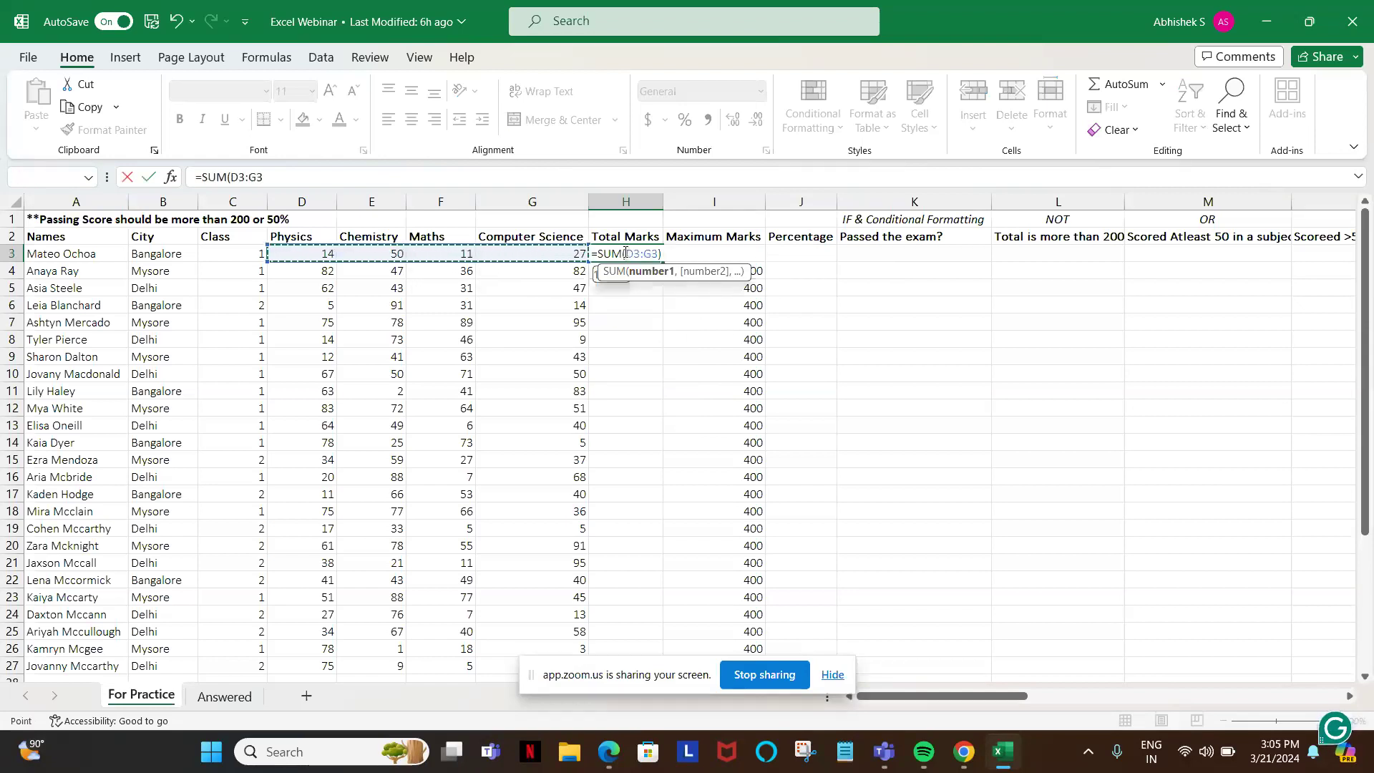
text())
key(Return)
- Fill the total marks formula down from H3 to H27 for all students
key(Up)
key(Left)
key(ctrl+Down)
key(Right)
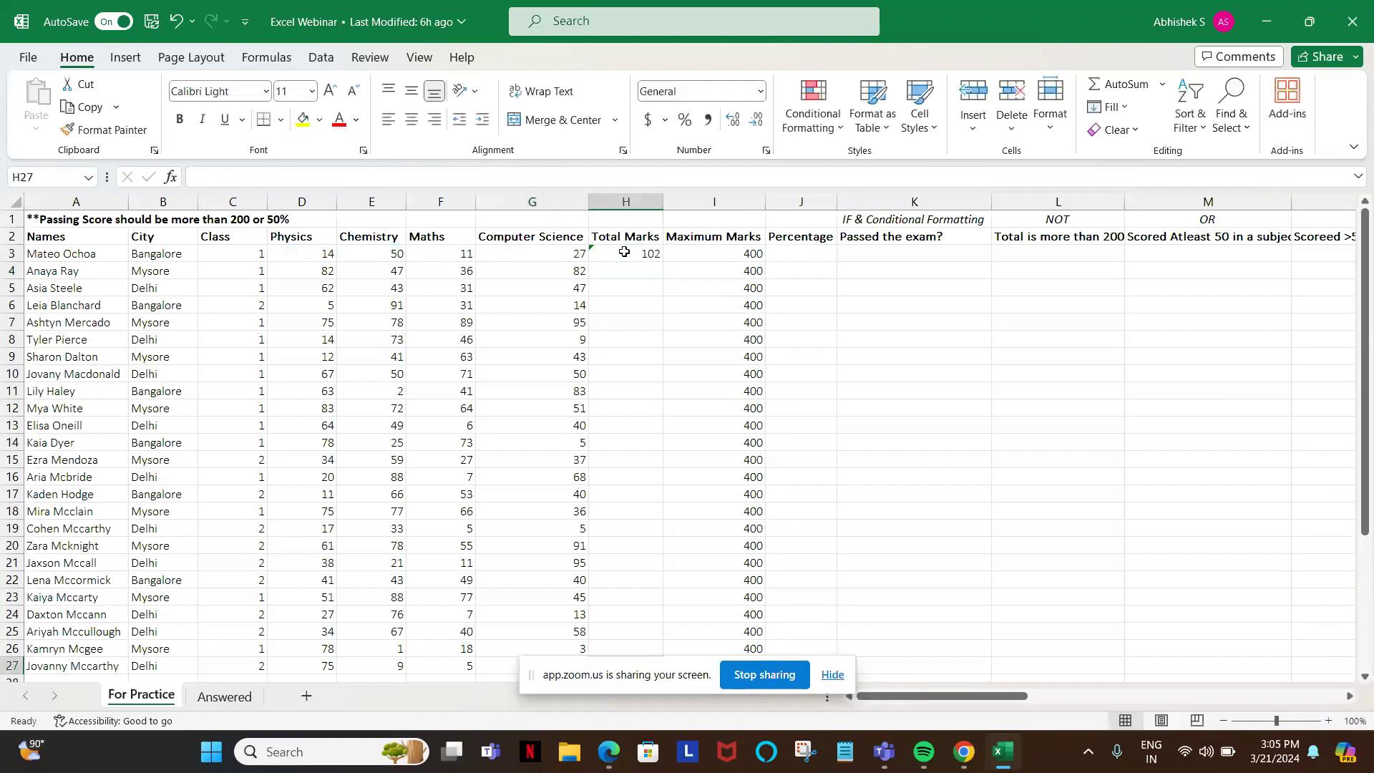
key(ctrl+shift+Up)
key(ctrl+d)
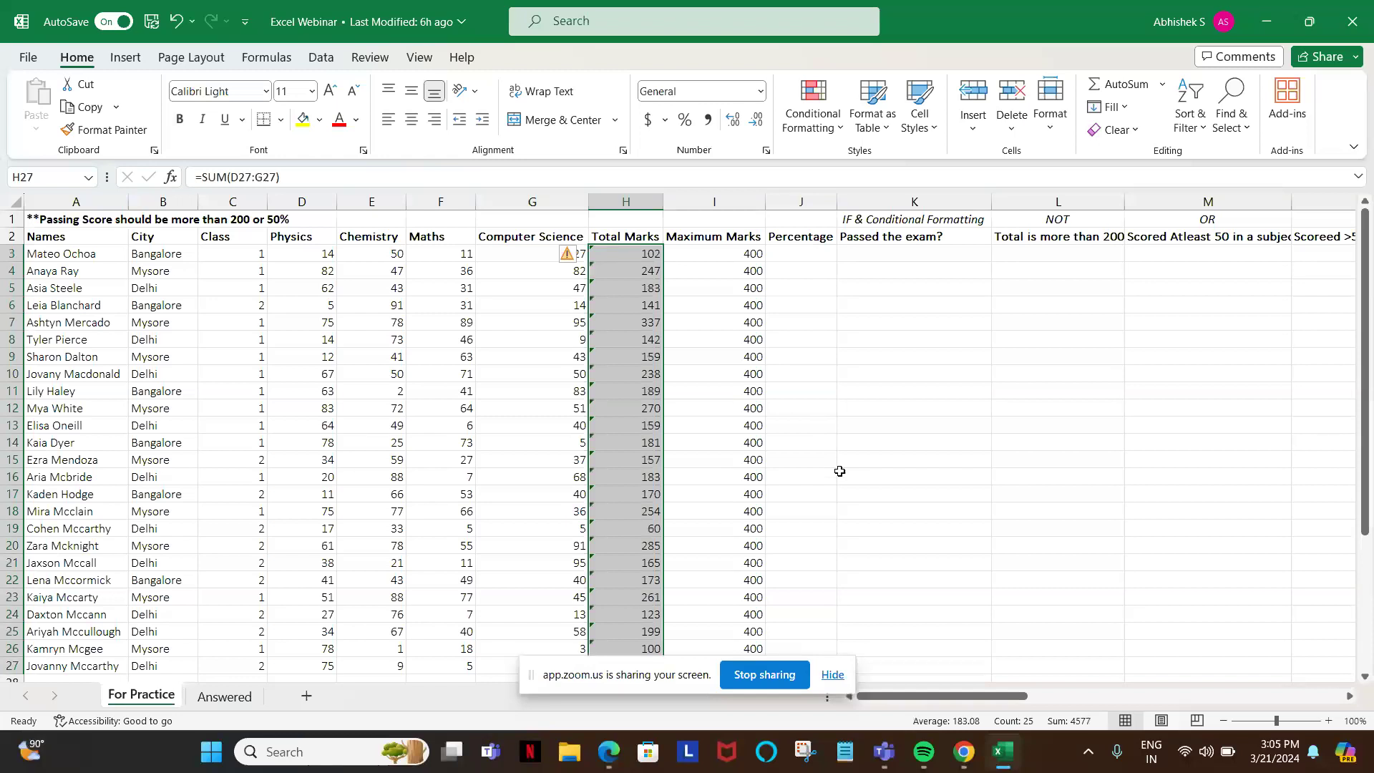
- Hide the screen-sharing bar and calculate the first student's percentage in J3 with the formula =H3/I3
click(831, 688)
click(780, 261)
text(=)
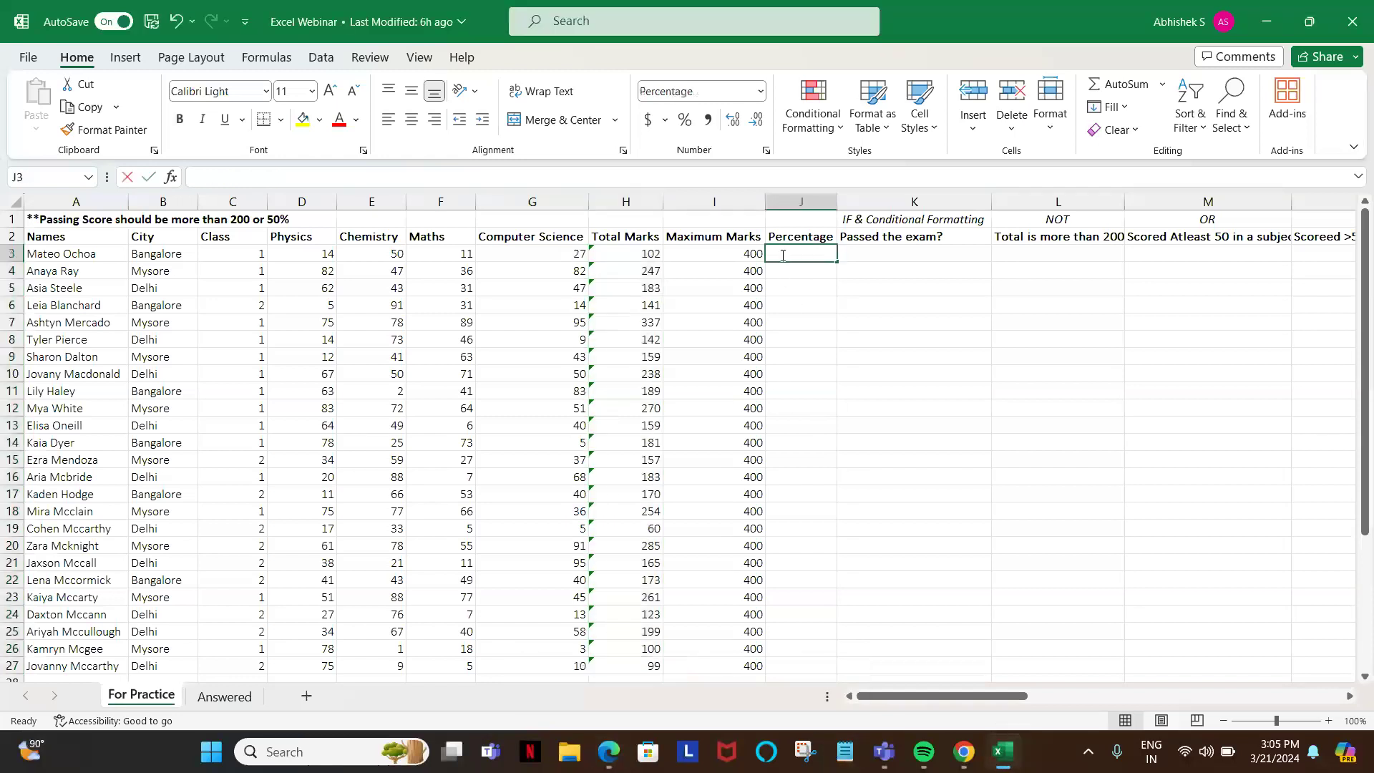
key(Left)
key(Left)
text(/)
click(729, 252)
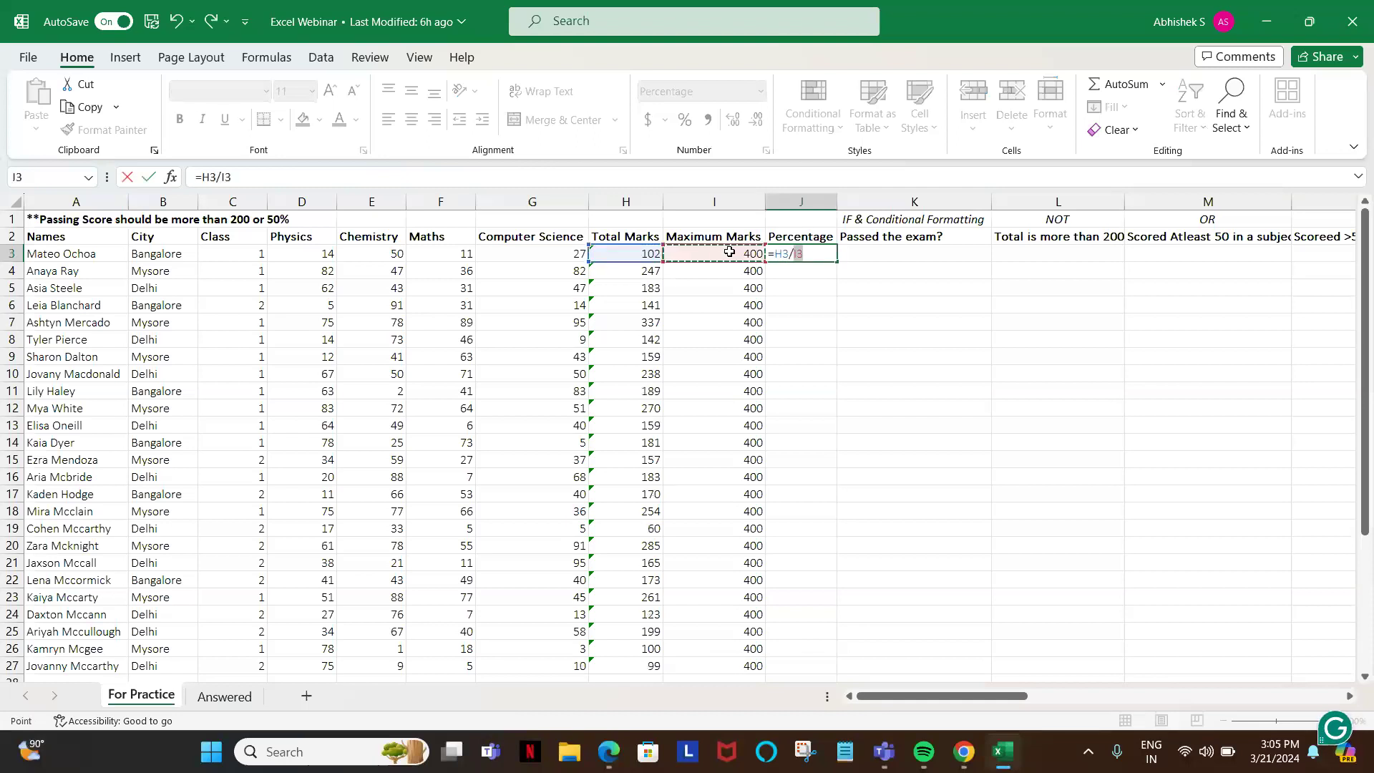
key(Return)
- Fill the percentage formula down from J3 to J27 for all students
click(729, 251)
key(ctrl+Down)
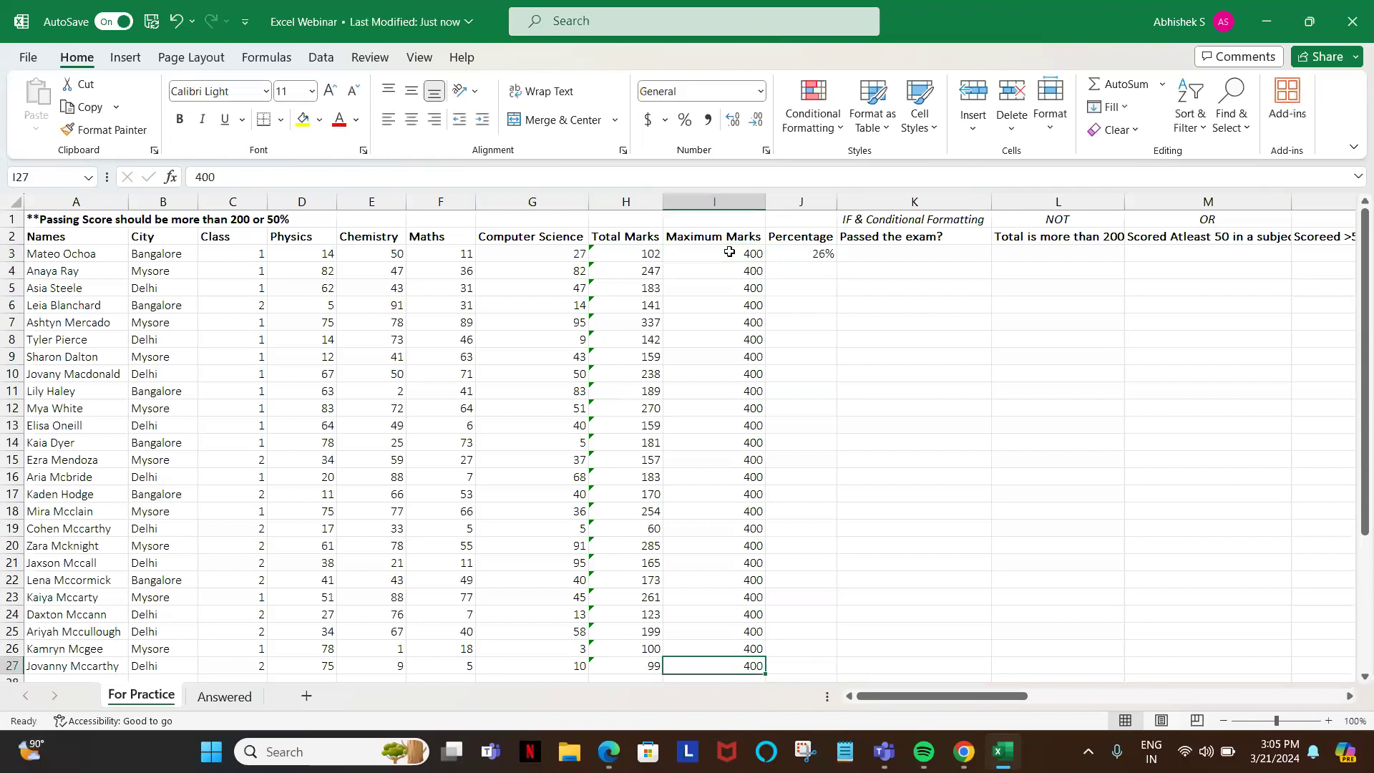
key(Right)
key(ctrl+shift+Up)
key(ctrl+d)
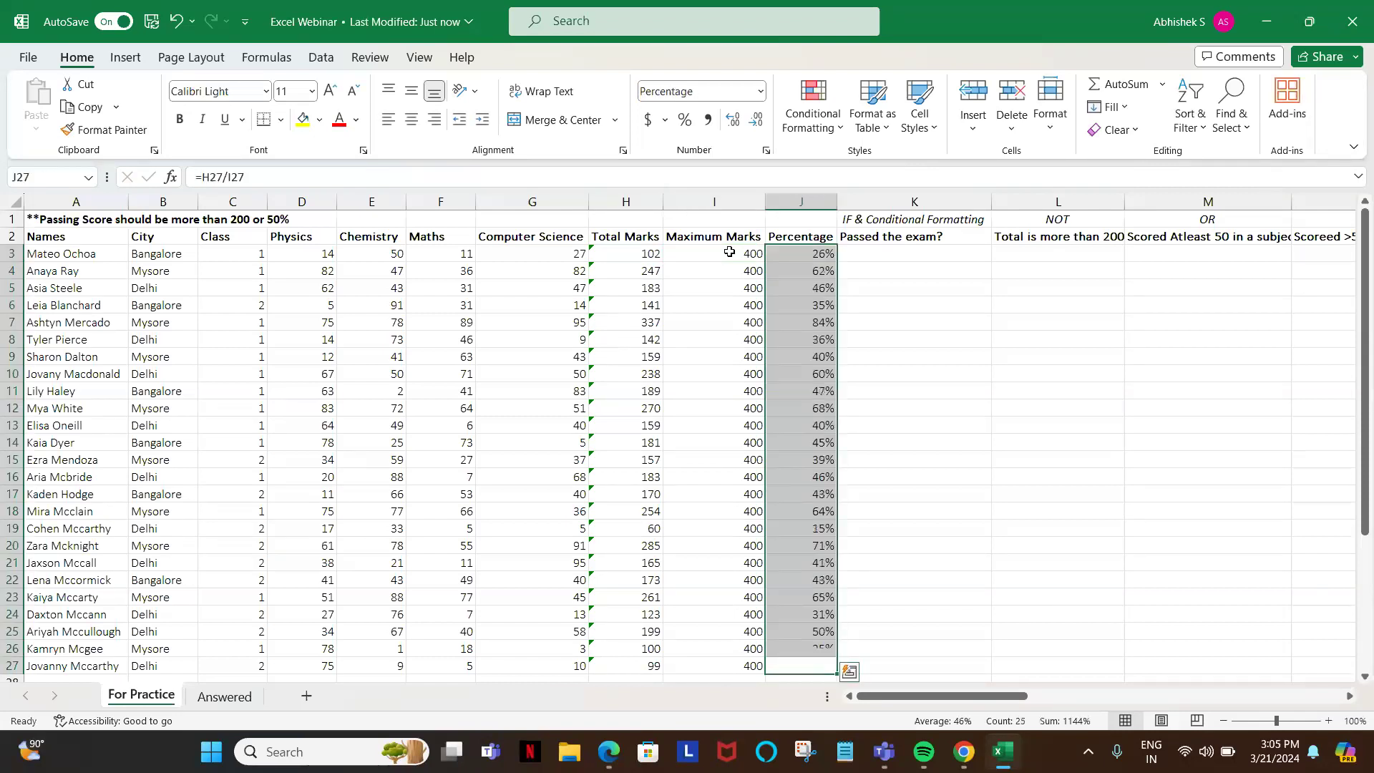
- Review the first student's total, maximum marks and percentage cells and the passing-score note, dismissing the automatic saving tip
click(643, 252)
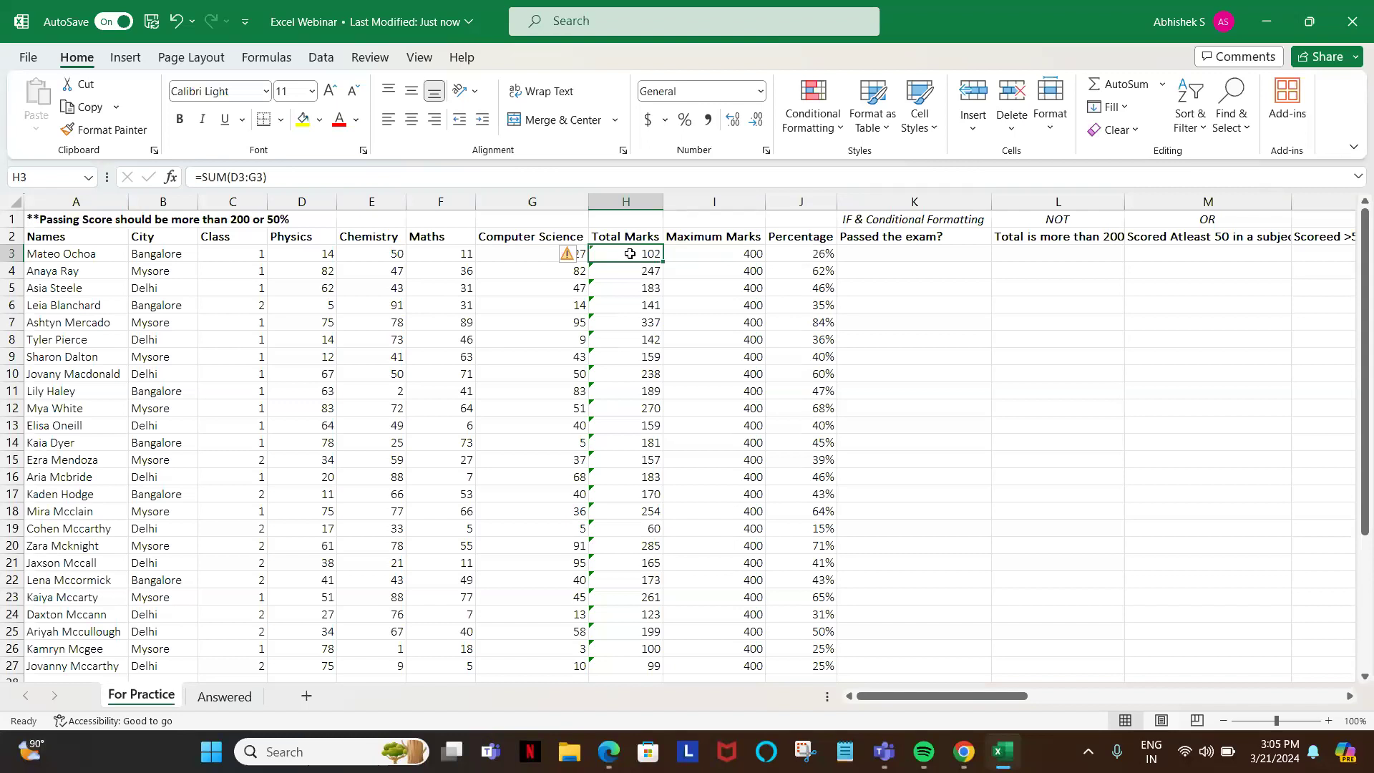
click(707, 256)
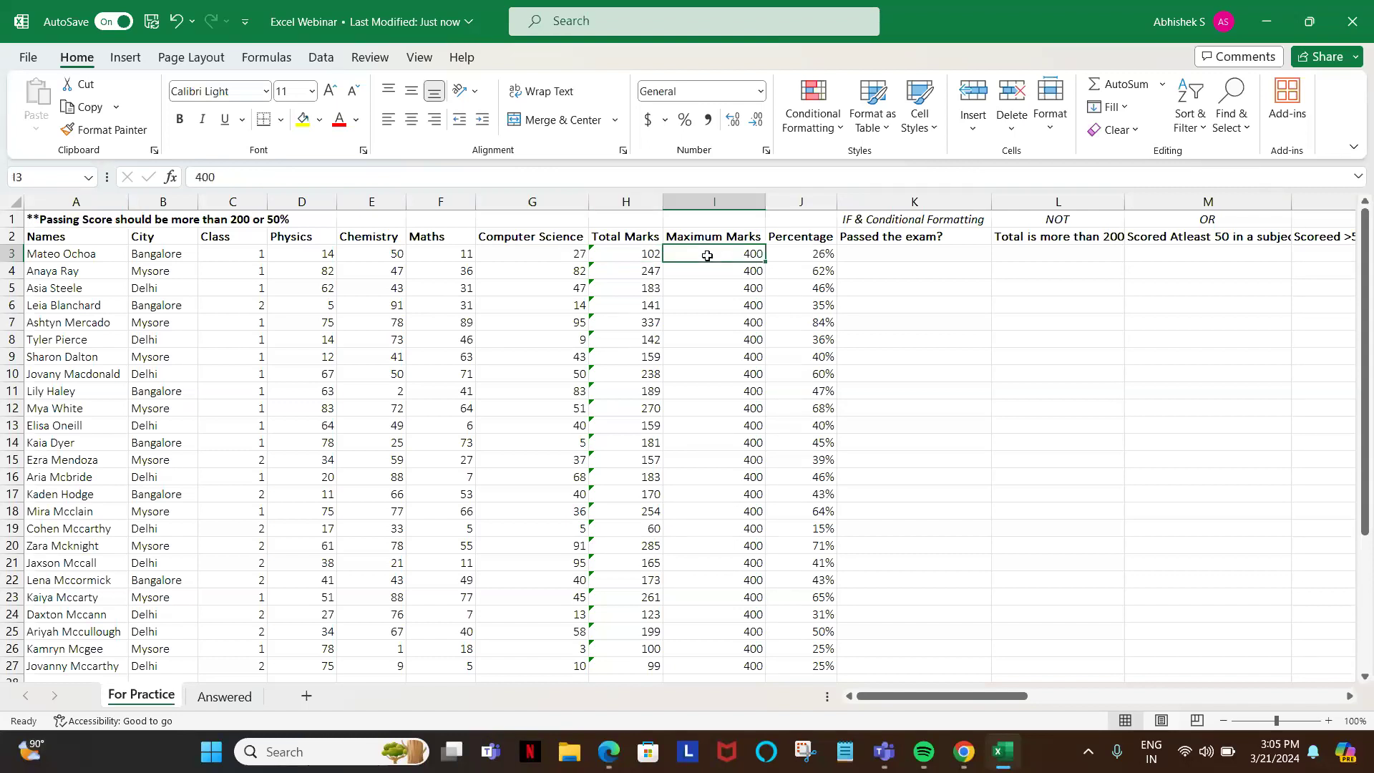
click(799, 253)
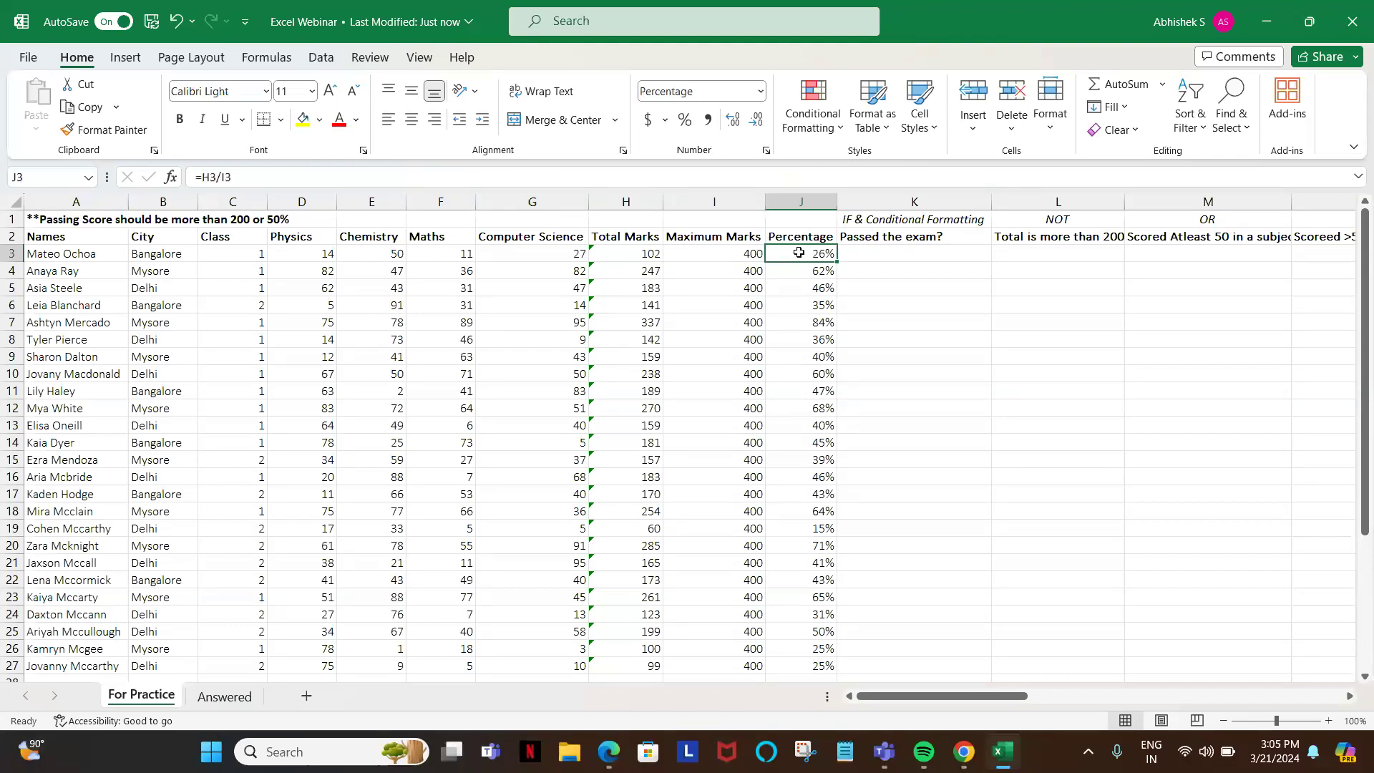
click(930, 219)
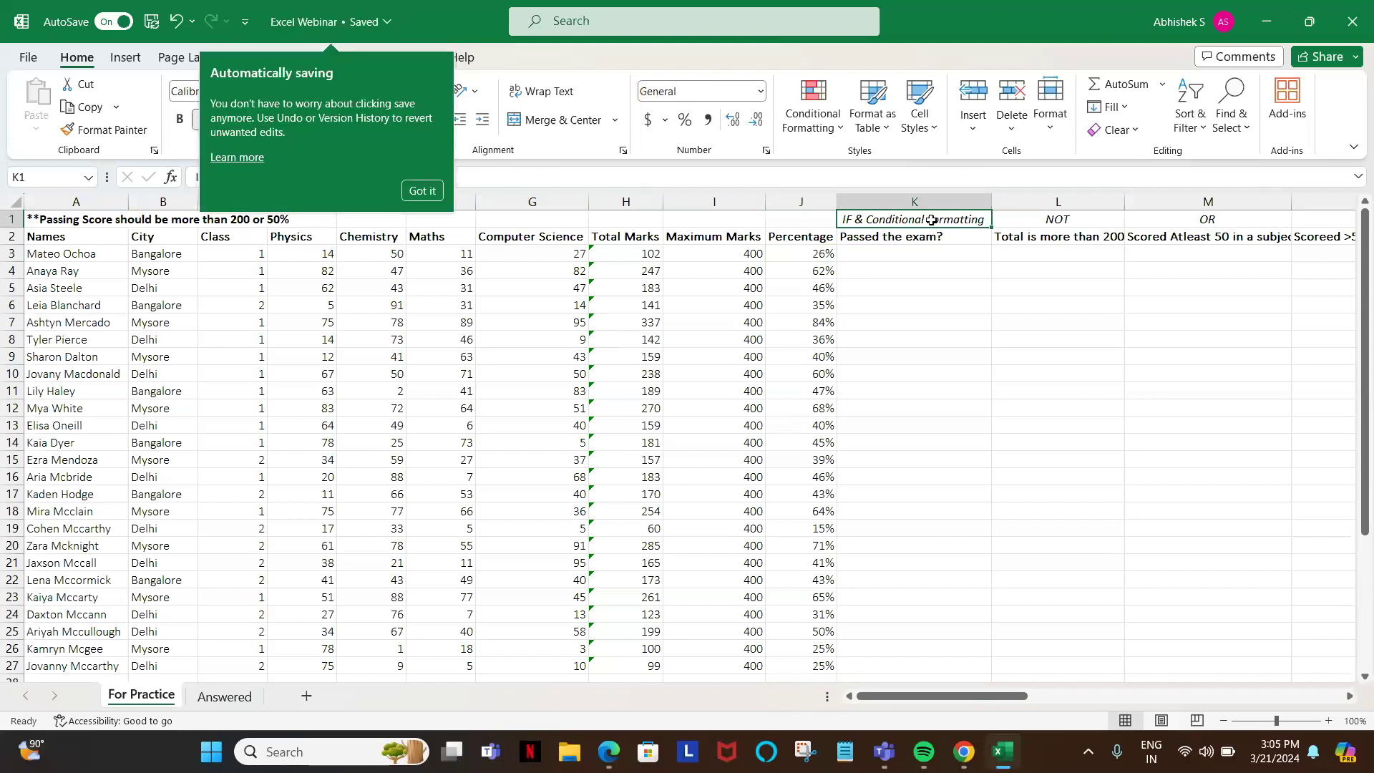
click(418, 191)
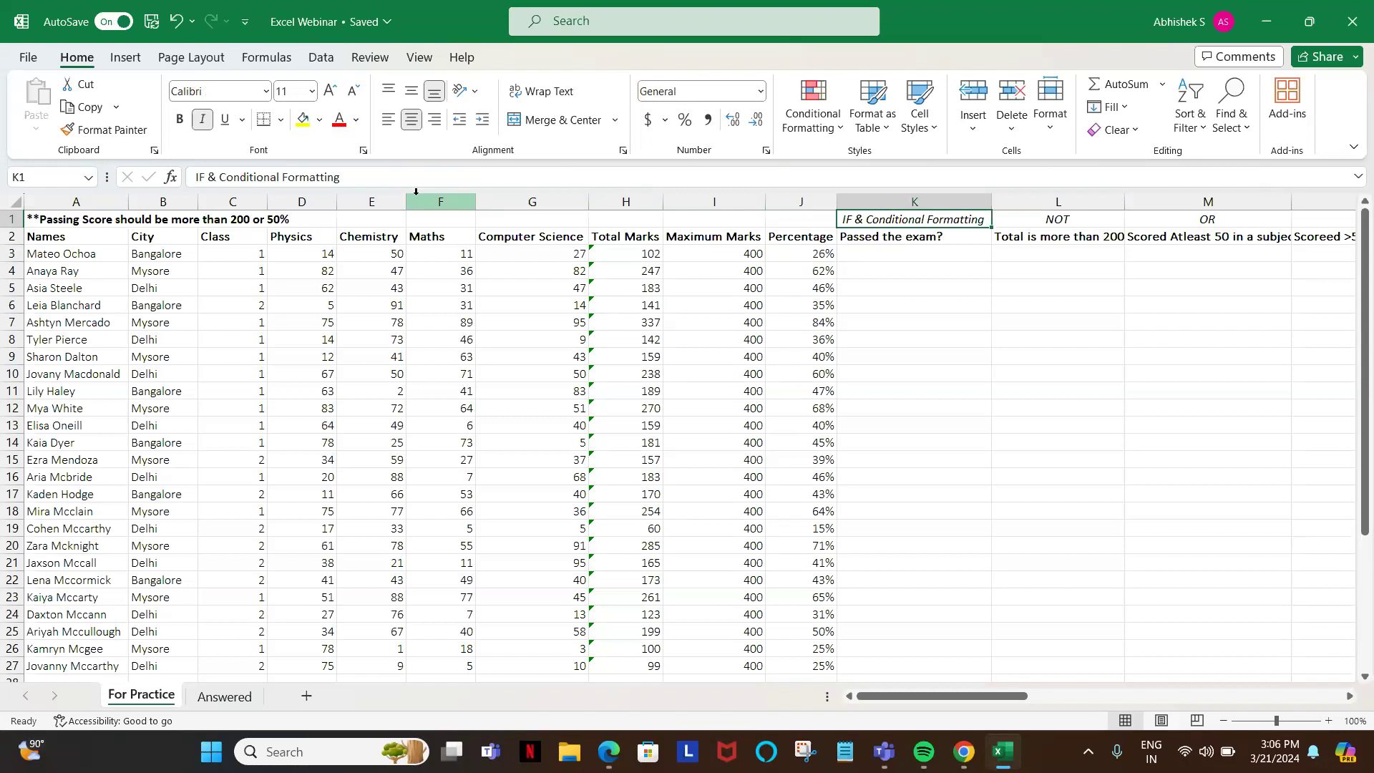
key(Down)
key(Down)
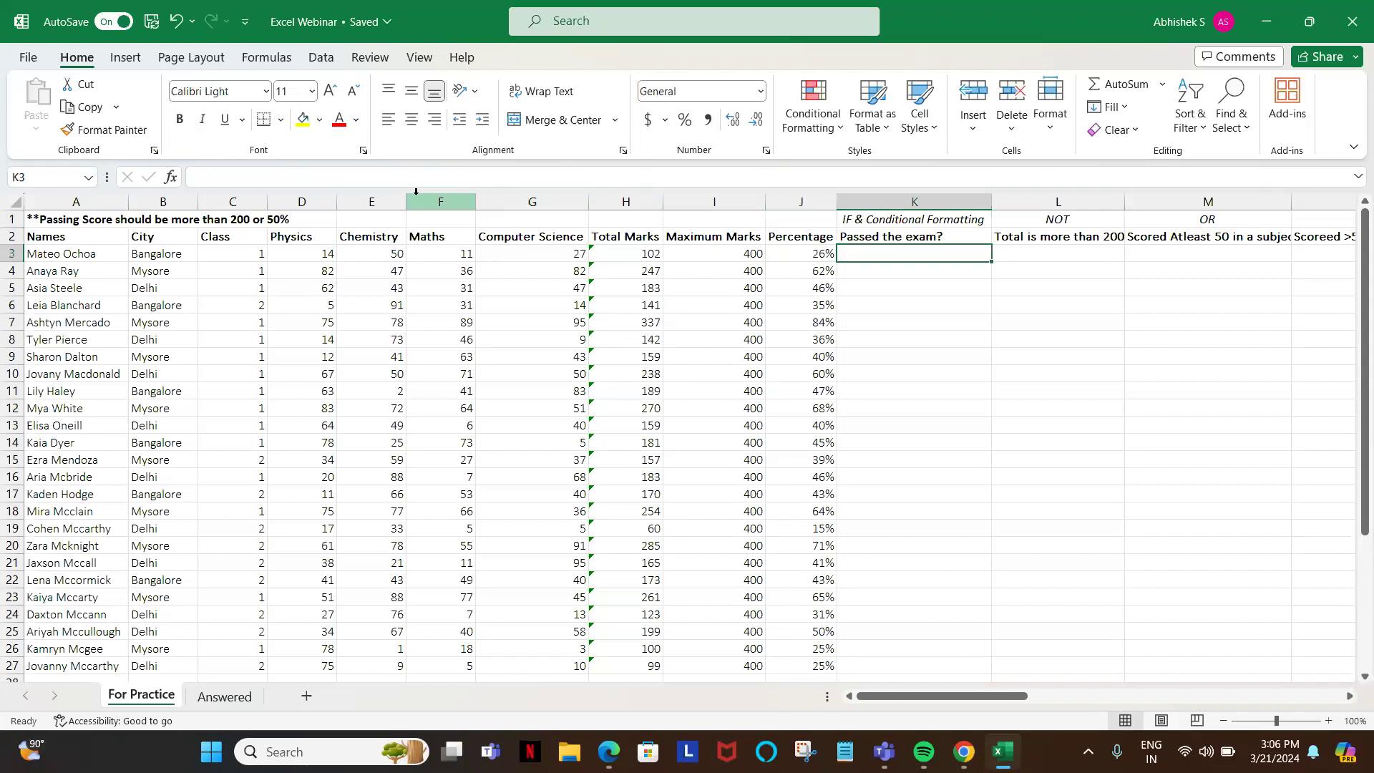
click(65, 220)
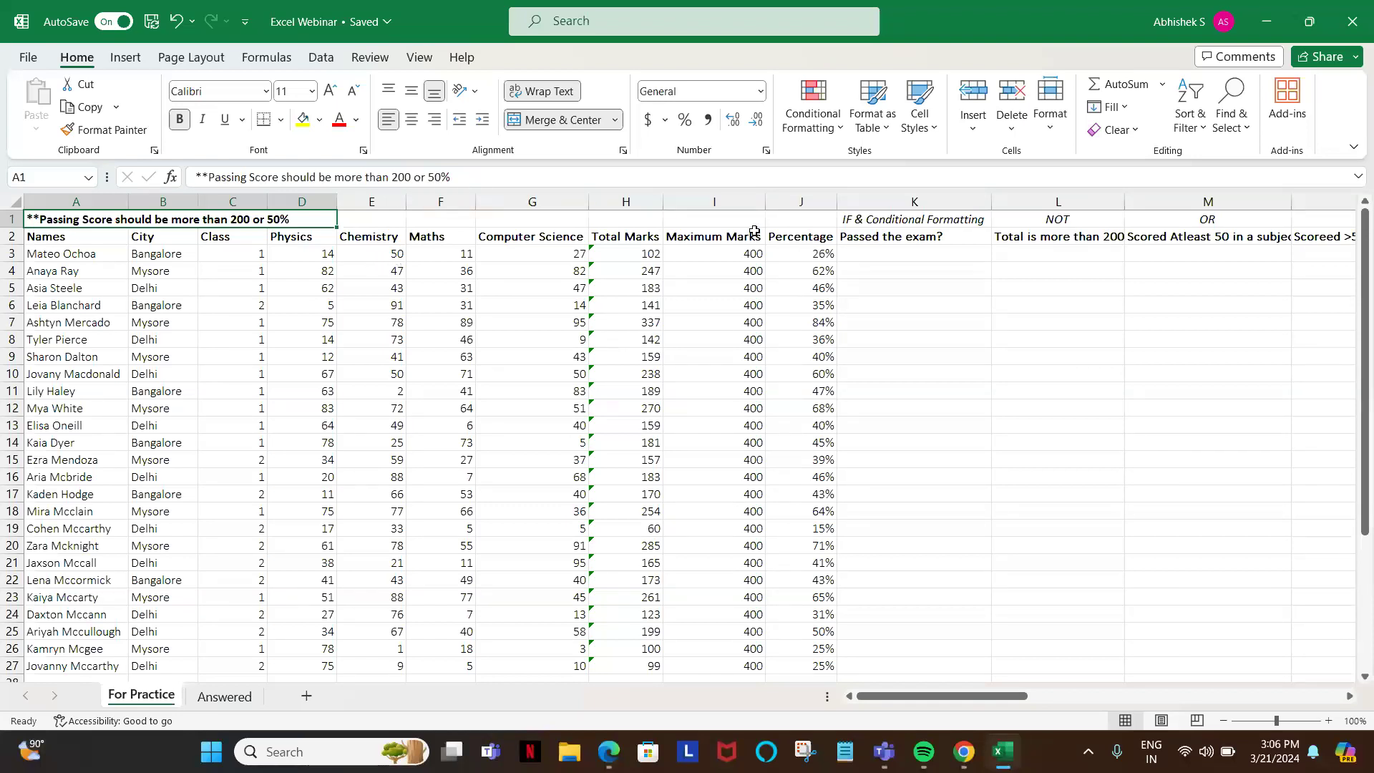
- Enter =IF(J3>0.5,"Pass","Fail") in K3 to show whether the first student passed the exam
click(872, 252)
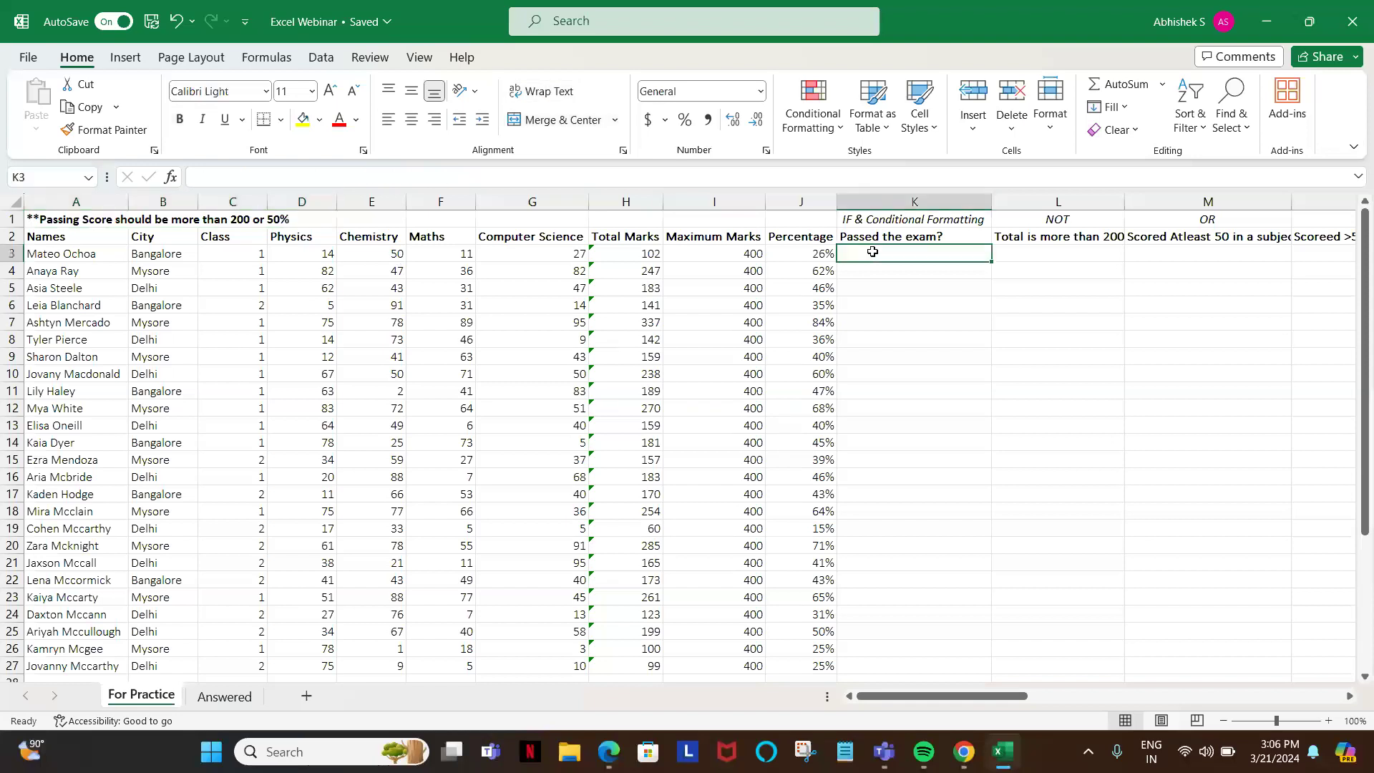
text(=IF()
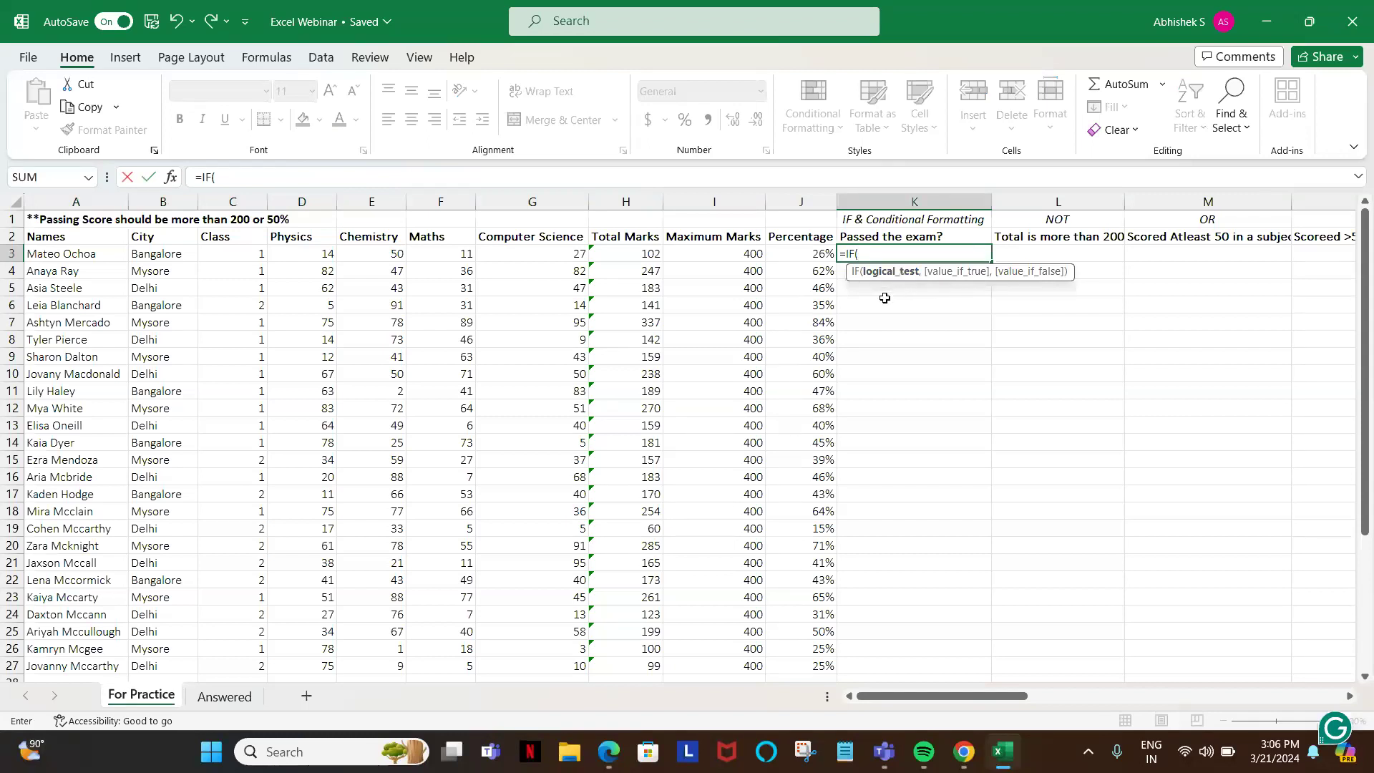
click(819, 253)
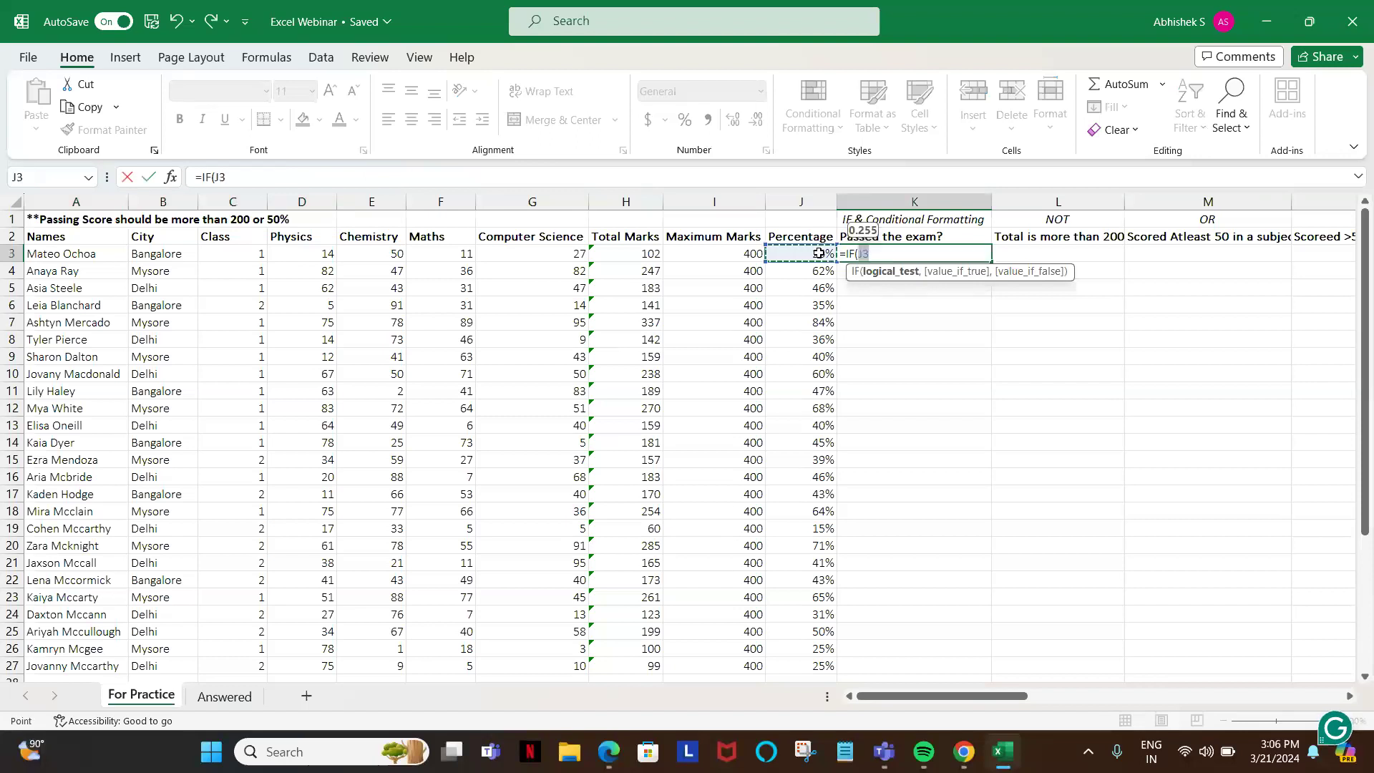
key(Right)
click(818, 253)
click(457, 178)
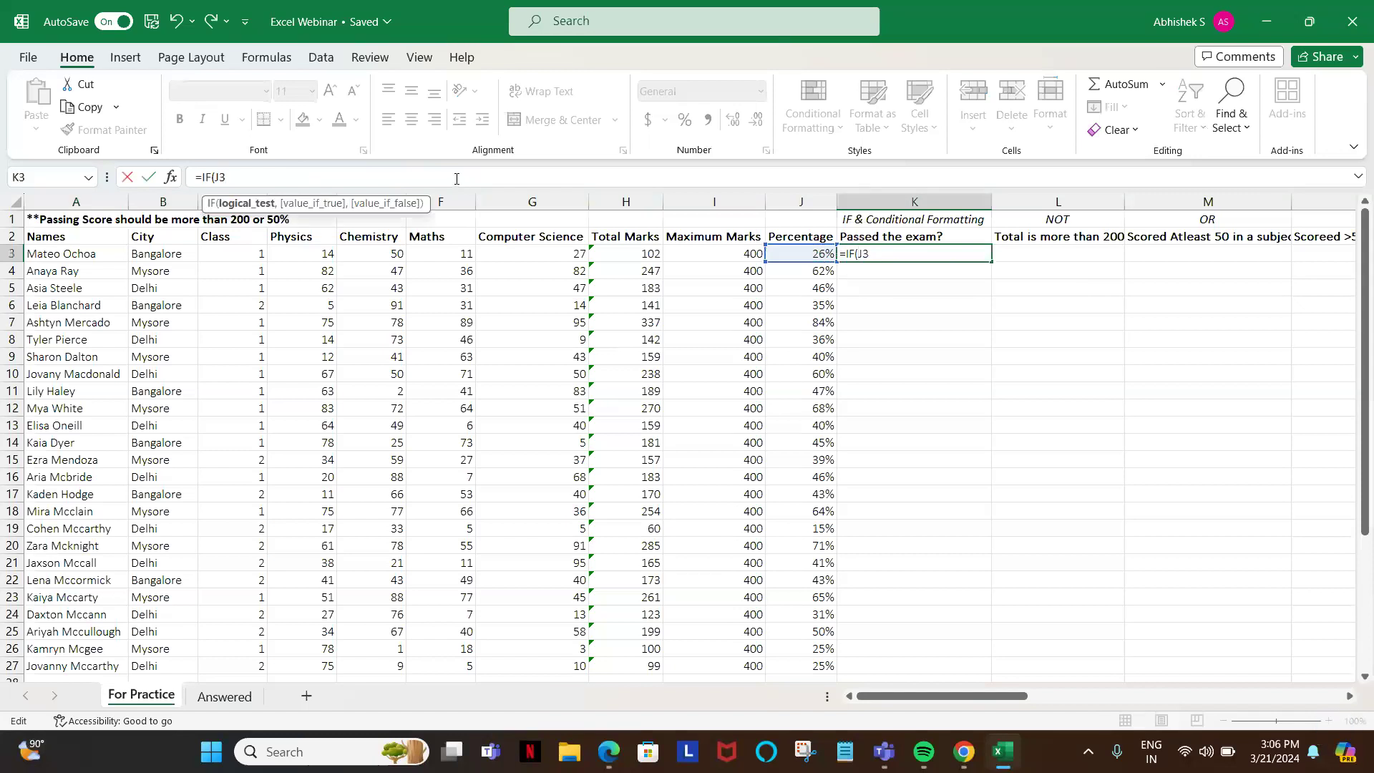
text(>)
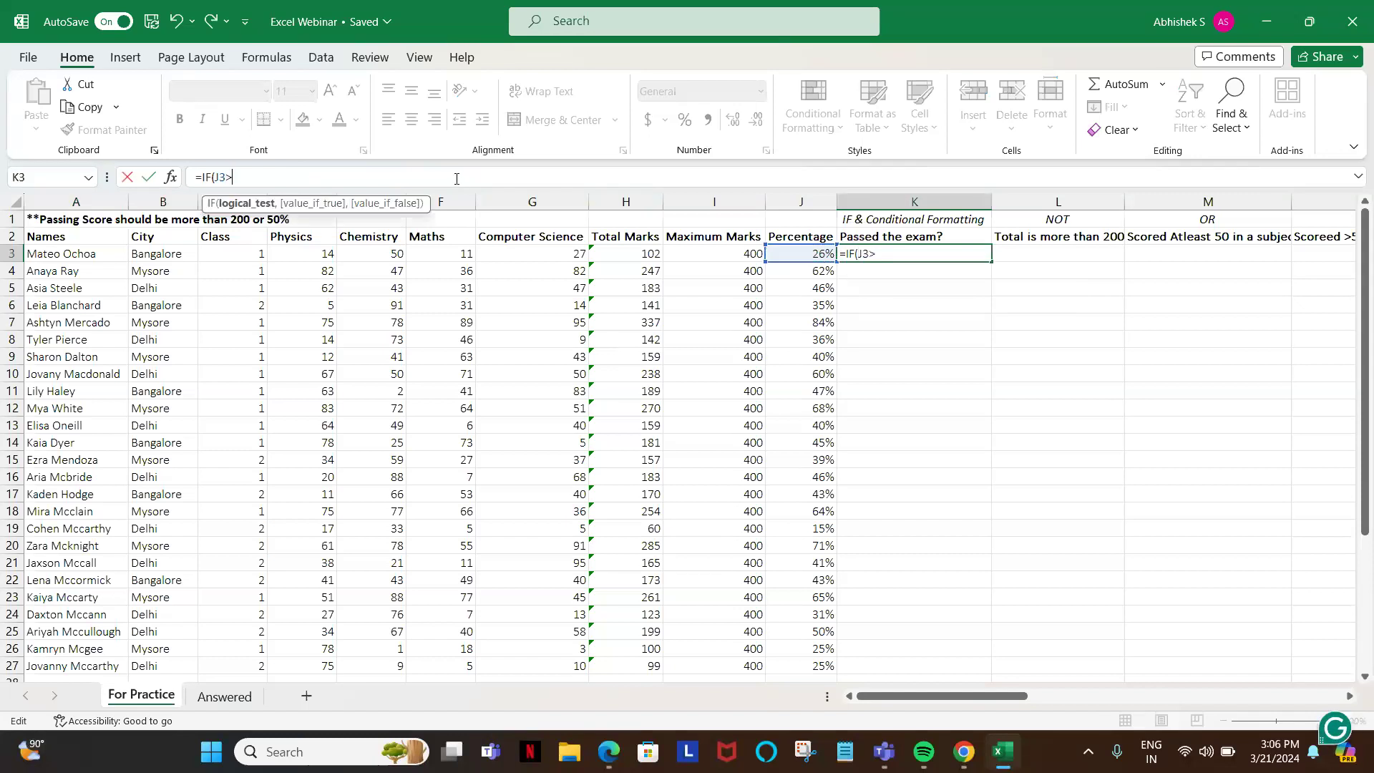
text(0.5,"Pass",)
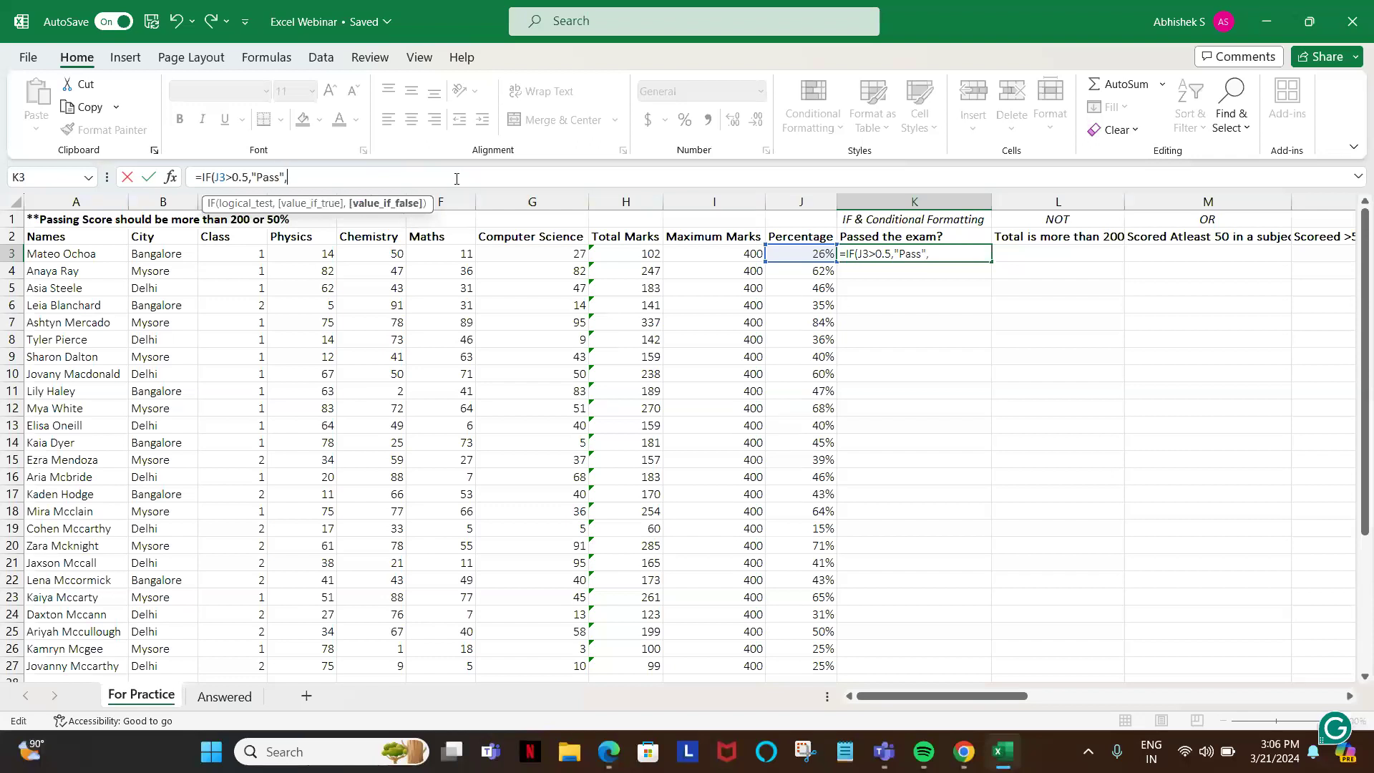
key(BackSpace)
key(BackSpace)
text(".)
text(,)
text(Fail)
text(")
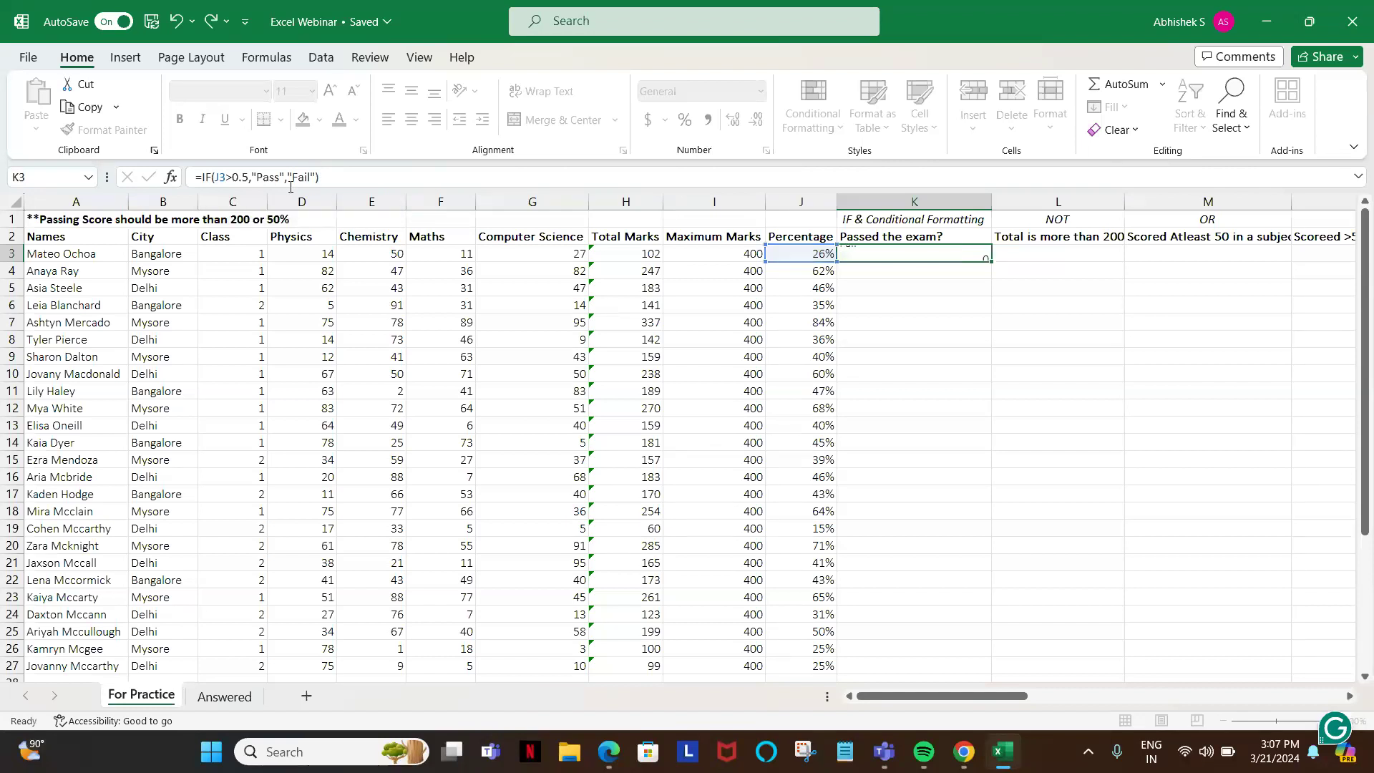
key(Return)
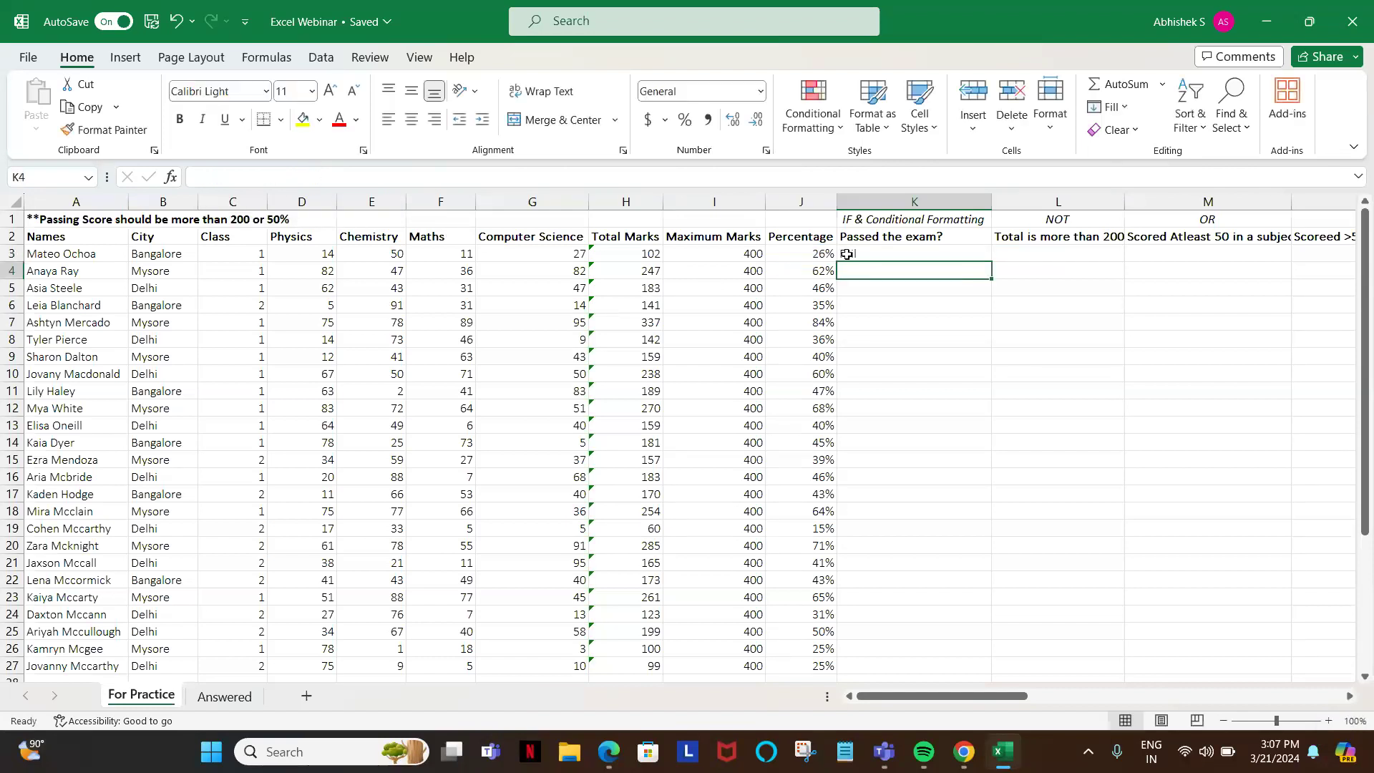
- Fill the pass/fail IF formula down from K3 to K27 for all students
click(873, 252)
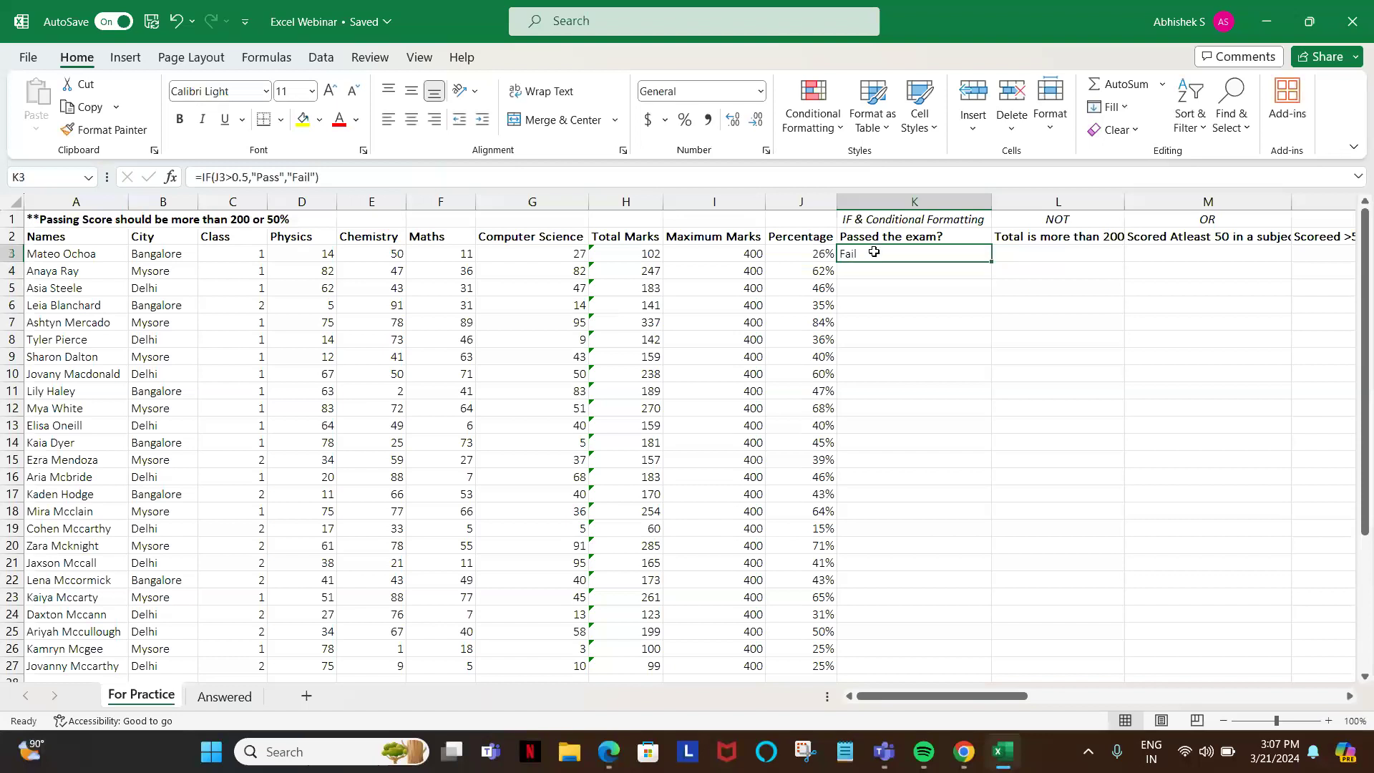
click(805, 256)
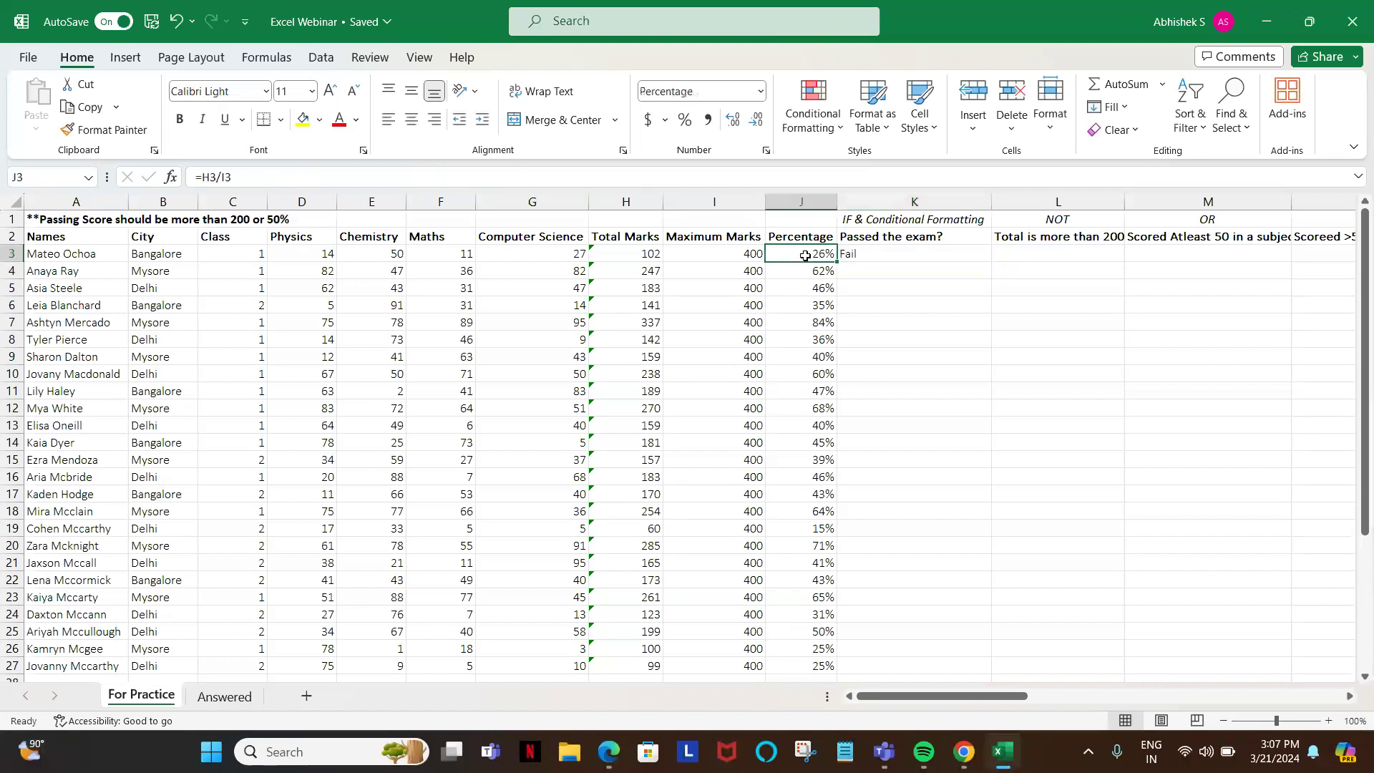
click(925, 248)
click(802, 257)
key(ctrl+Down)
key(Right)
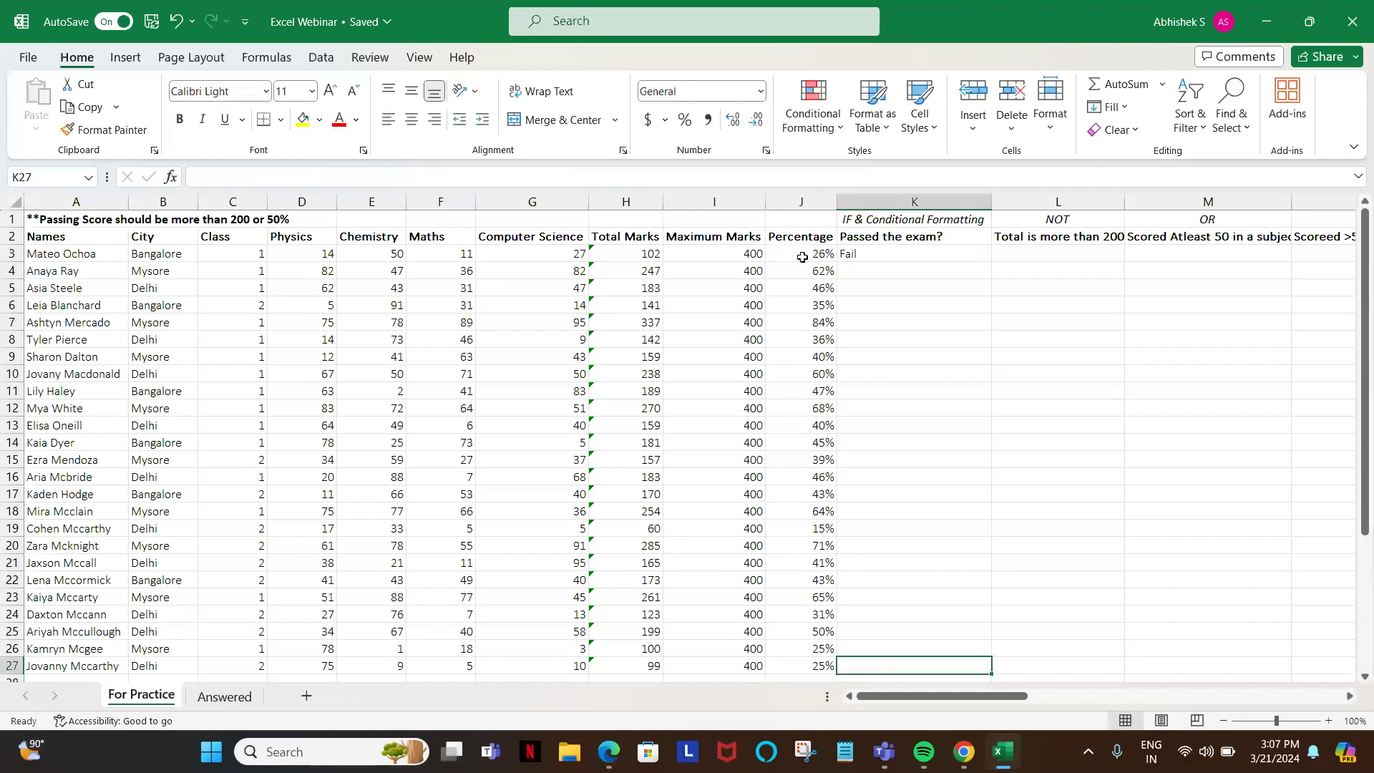
key(ctrl+shift+Up)
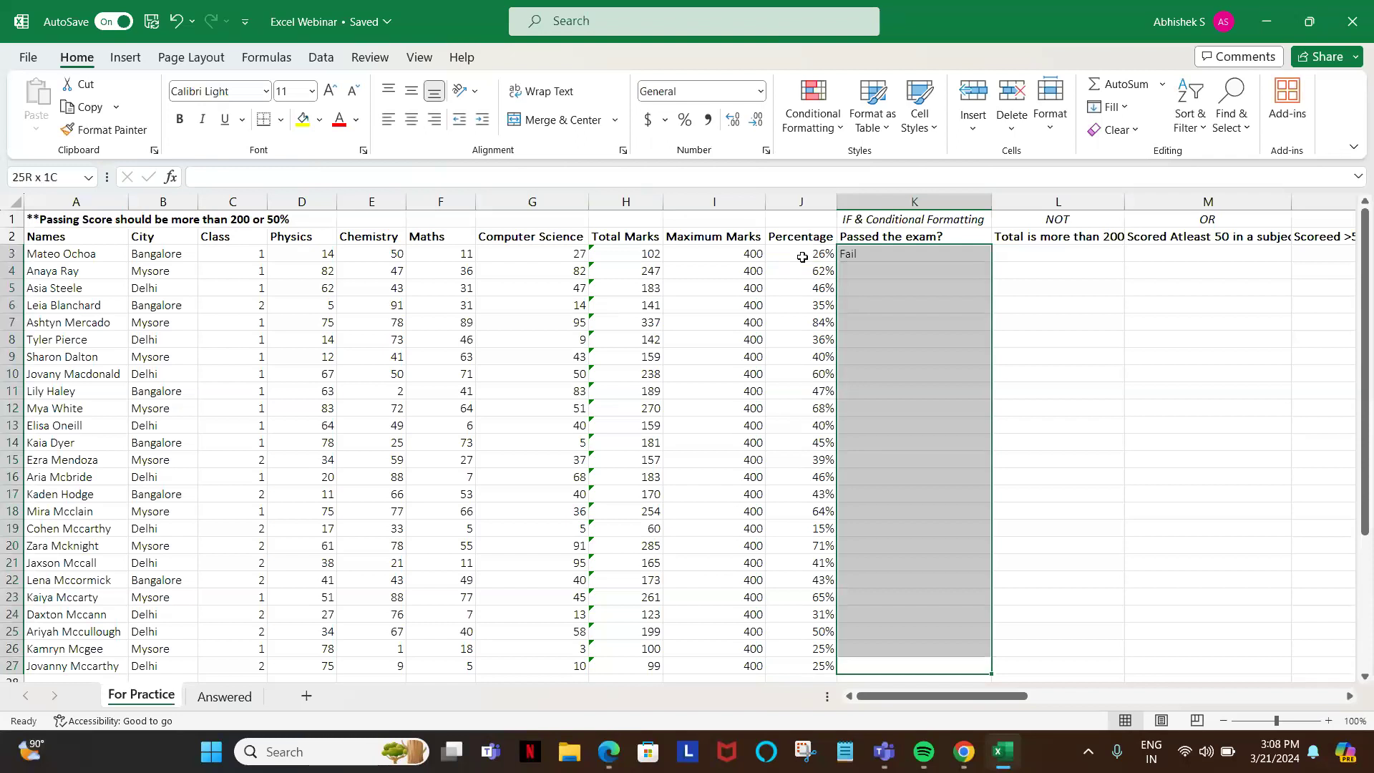
key(ctrl+d)
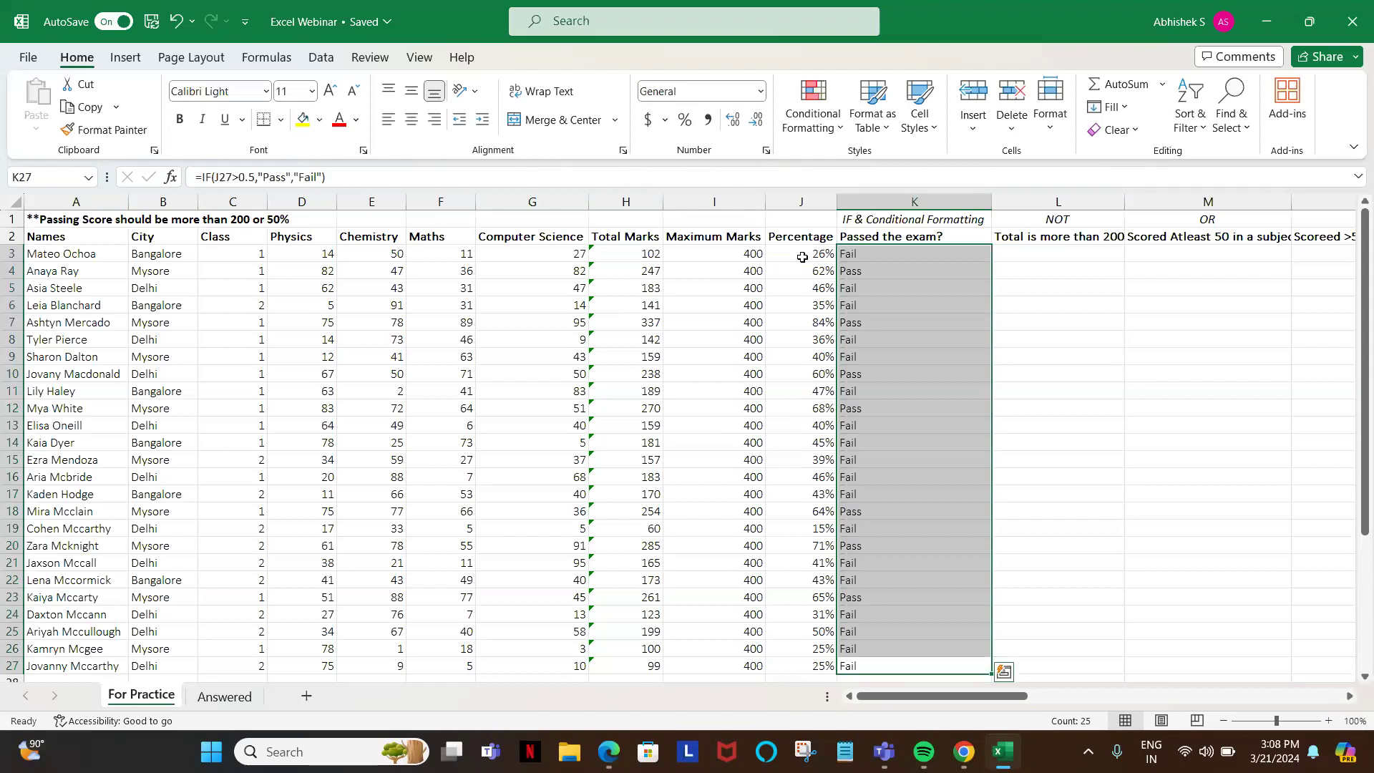
- Enter =NOT(H3>200) in L3 of the "Total is more than 200?" column
key(Right)
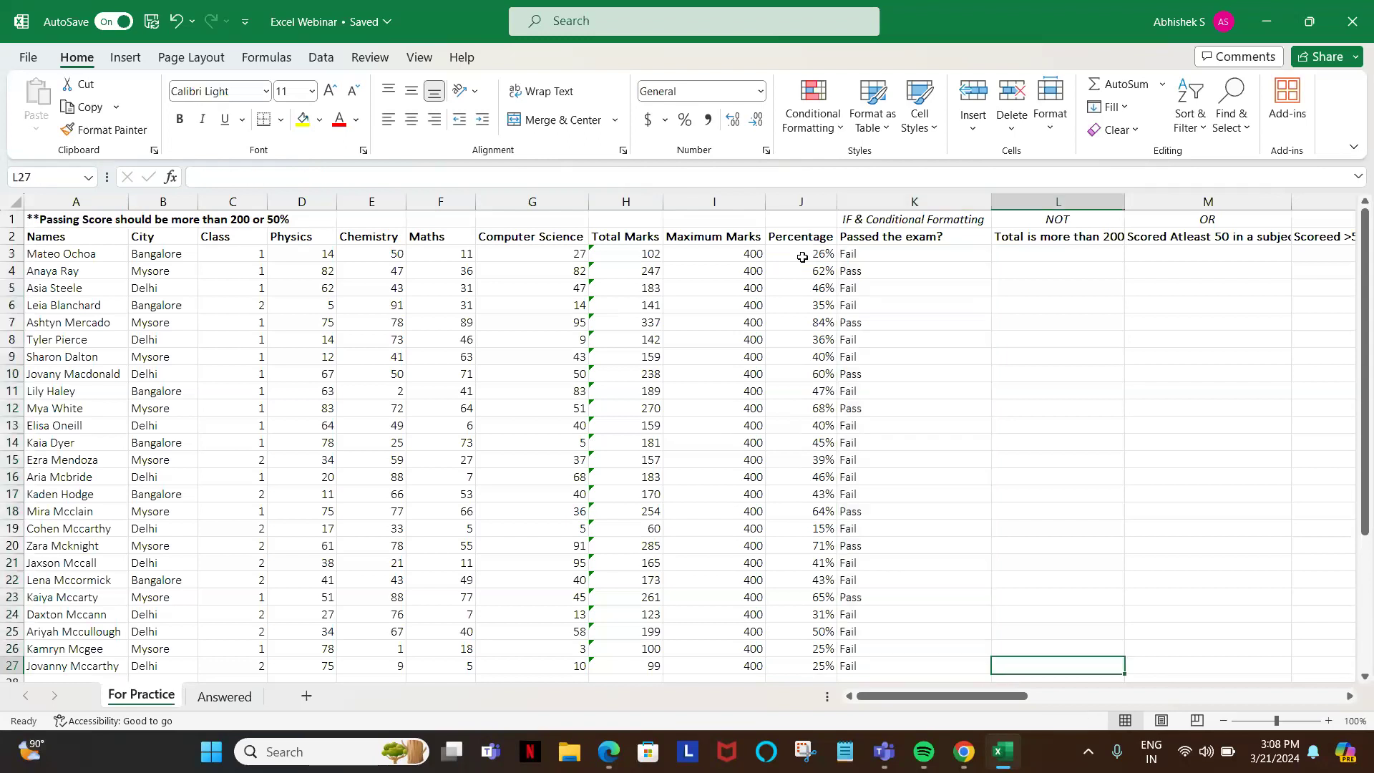
key(ctrl+Up)
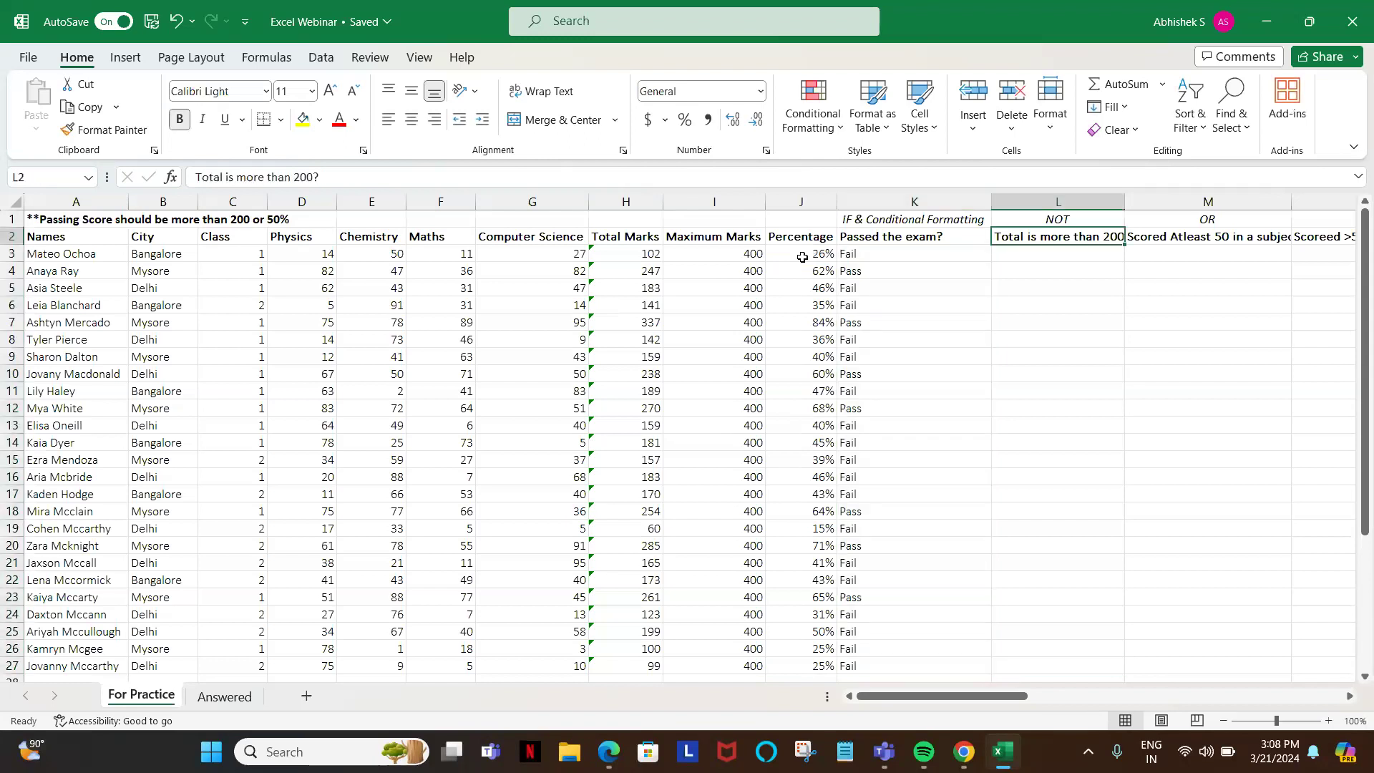
click(1061, 218)
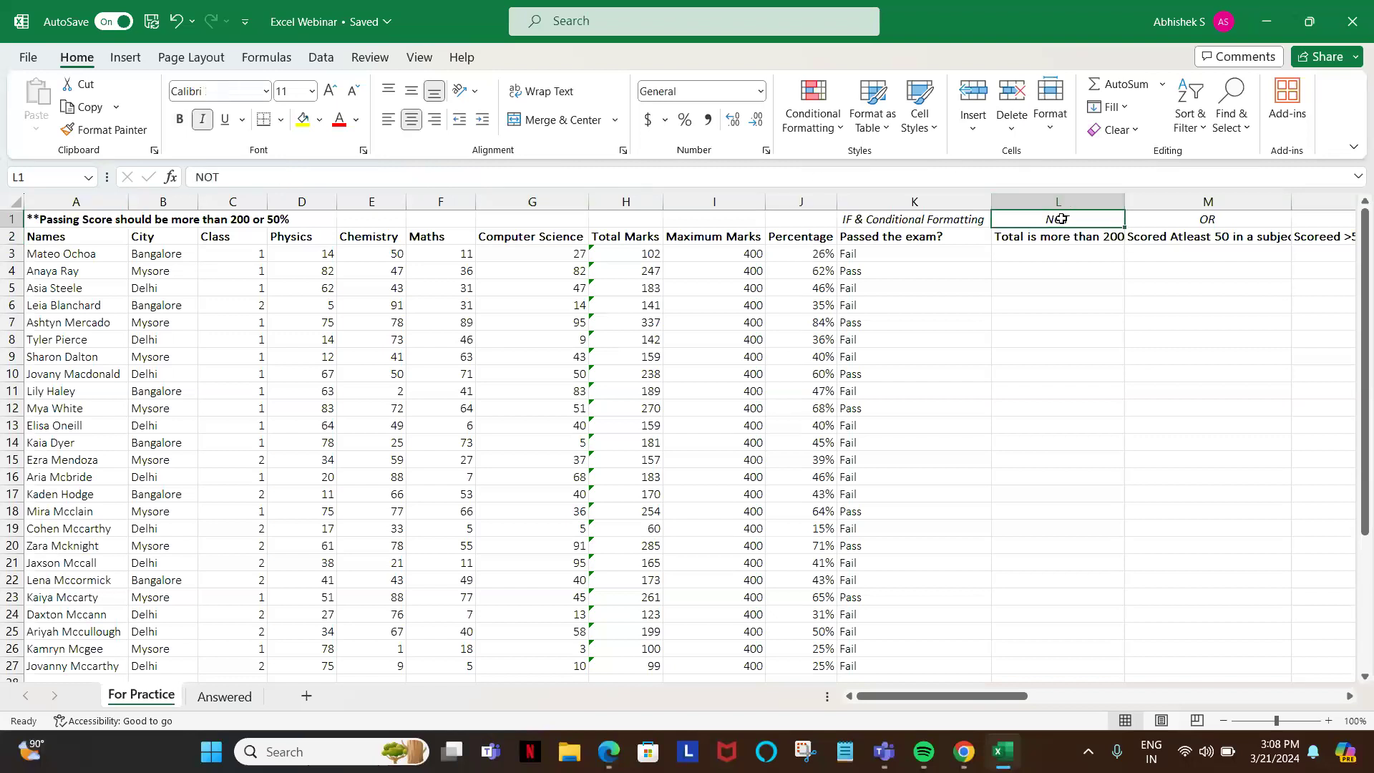
click(1028, 255)
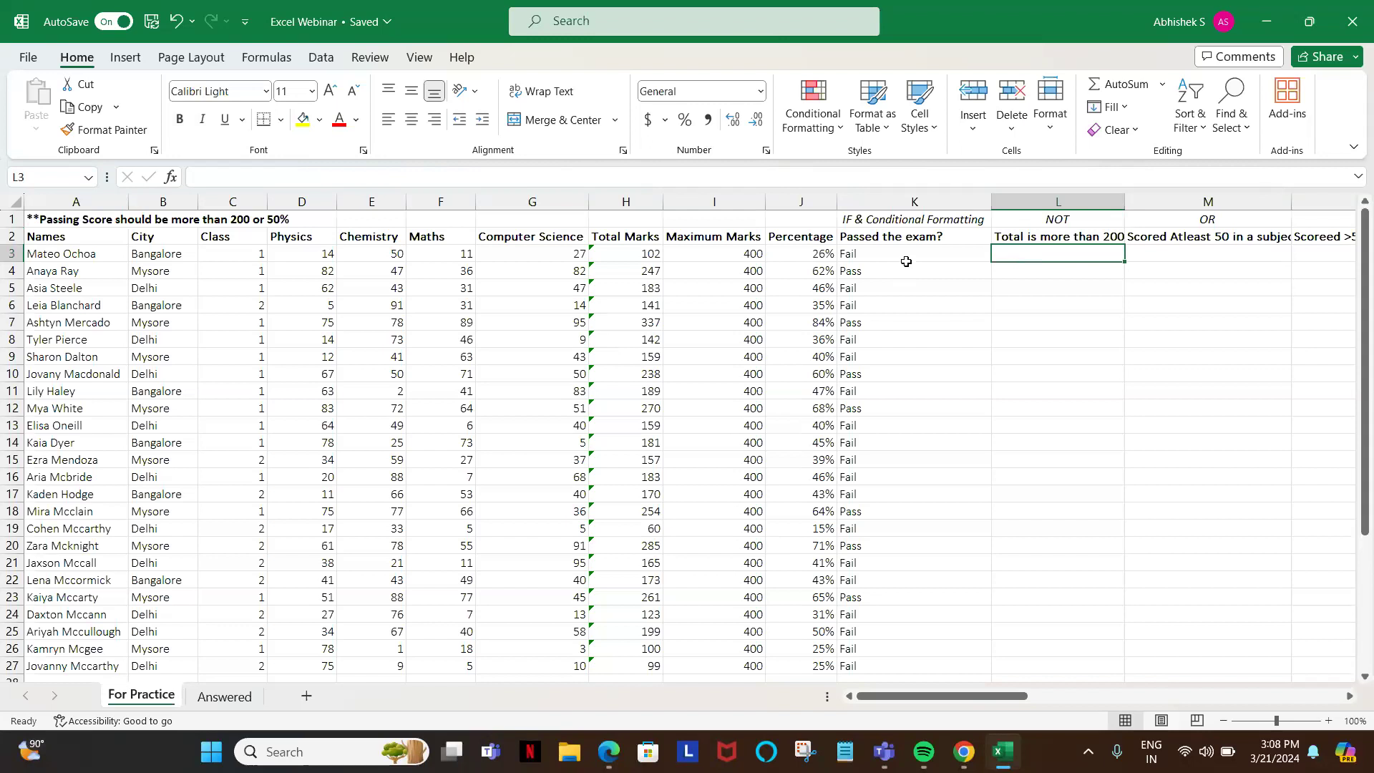
text(=)
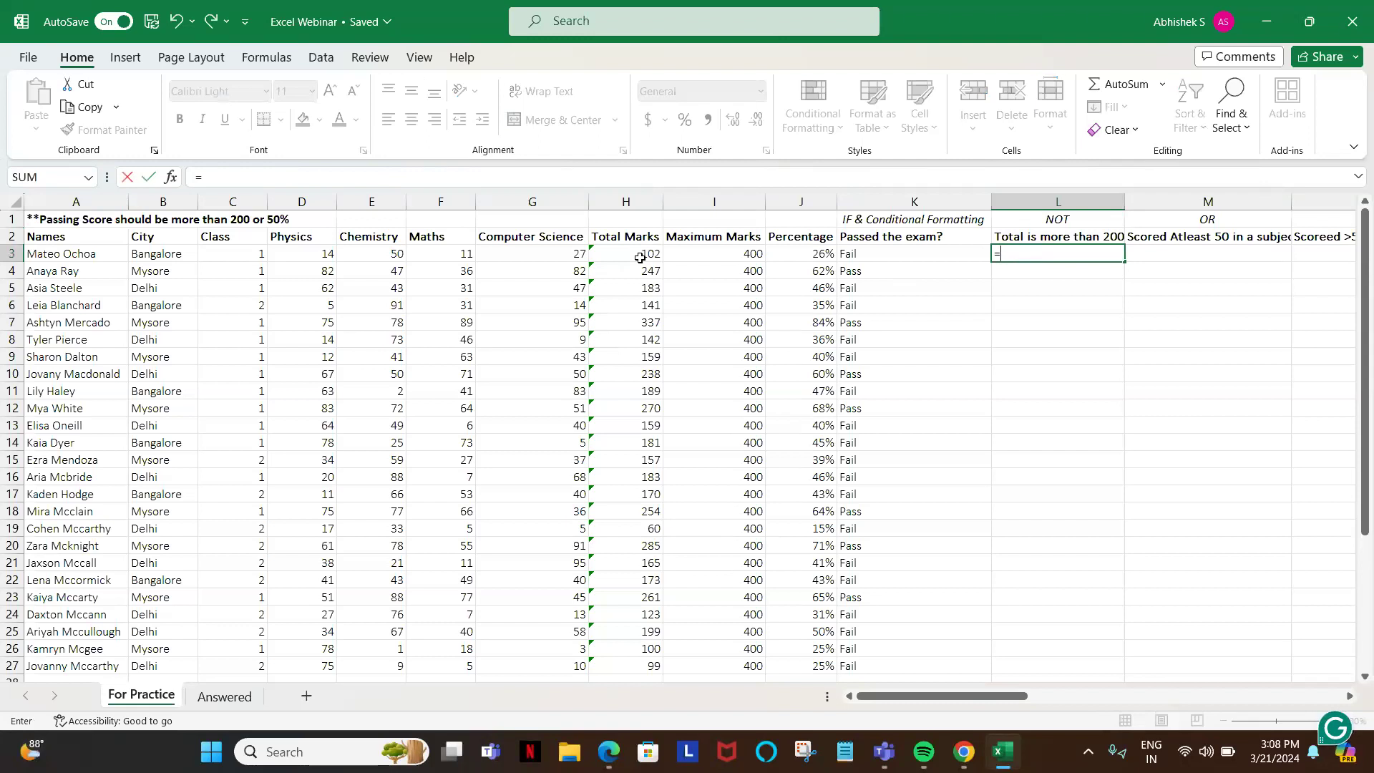
text(not)
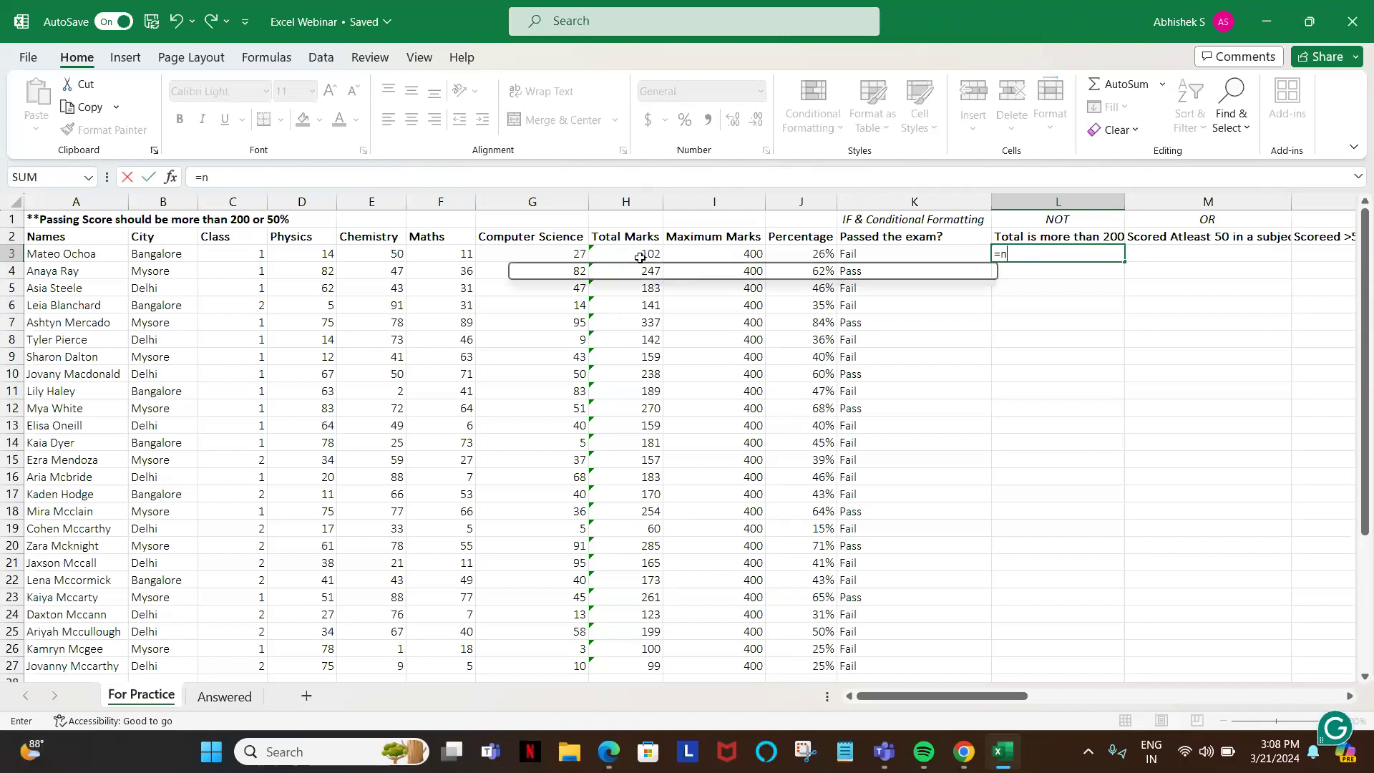
key(Tab)
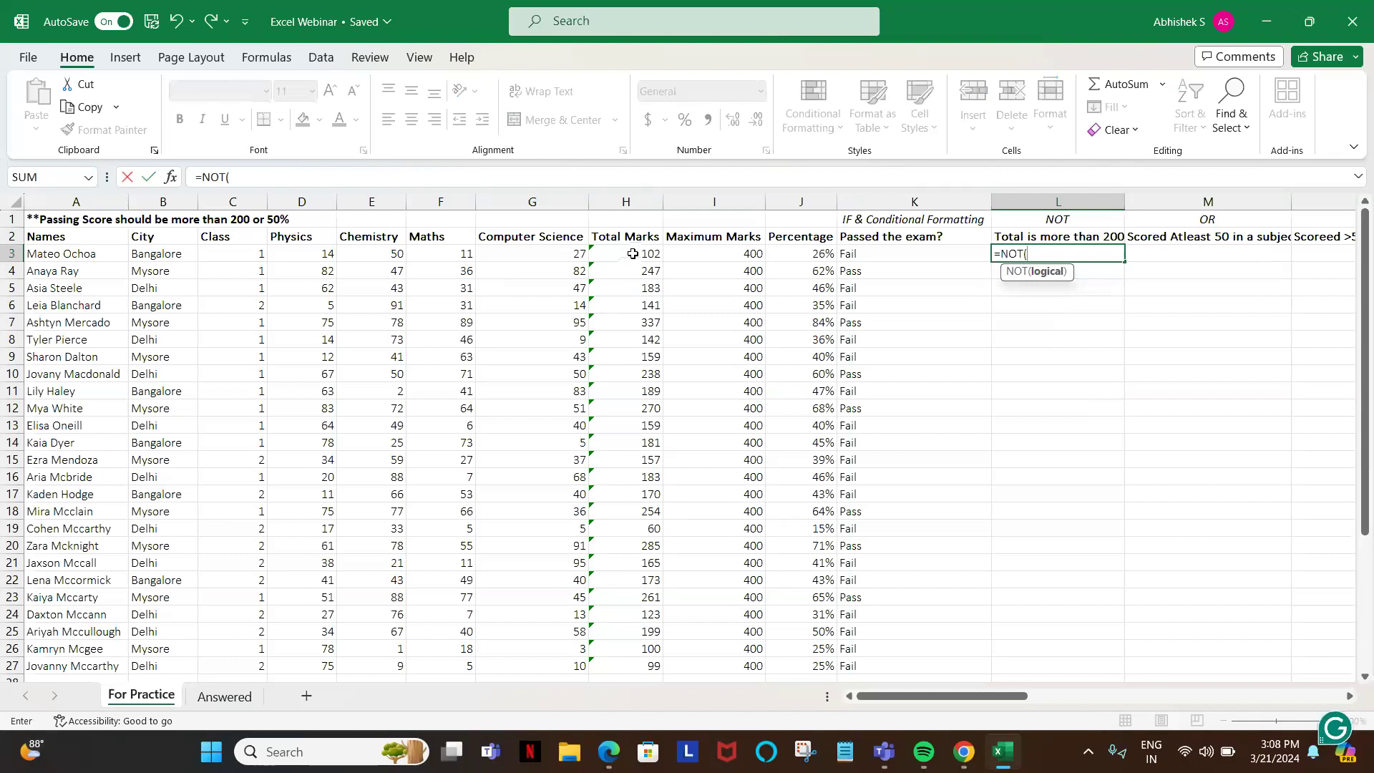
click(632, 254)
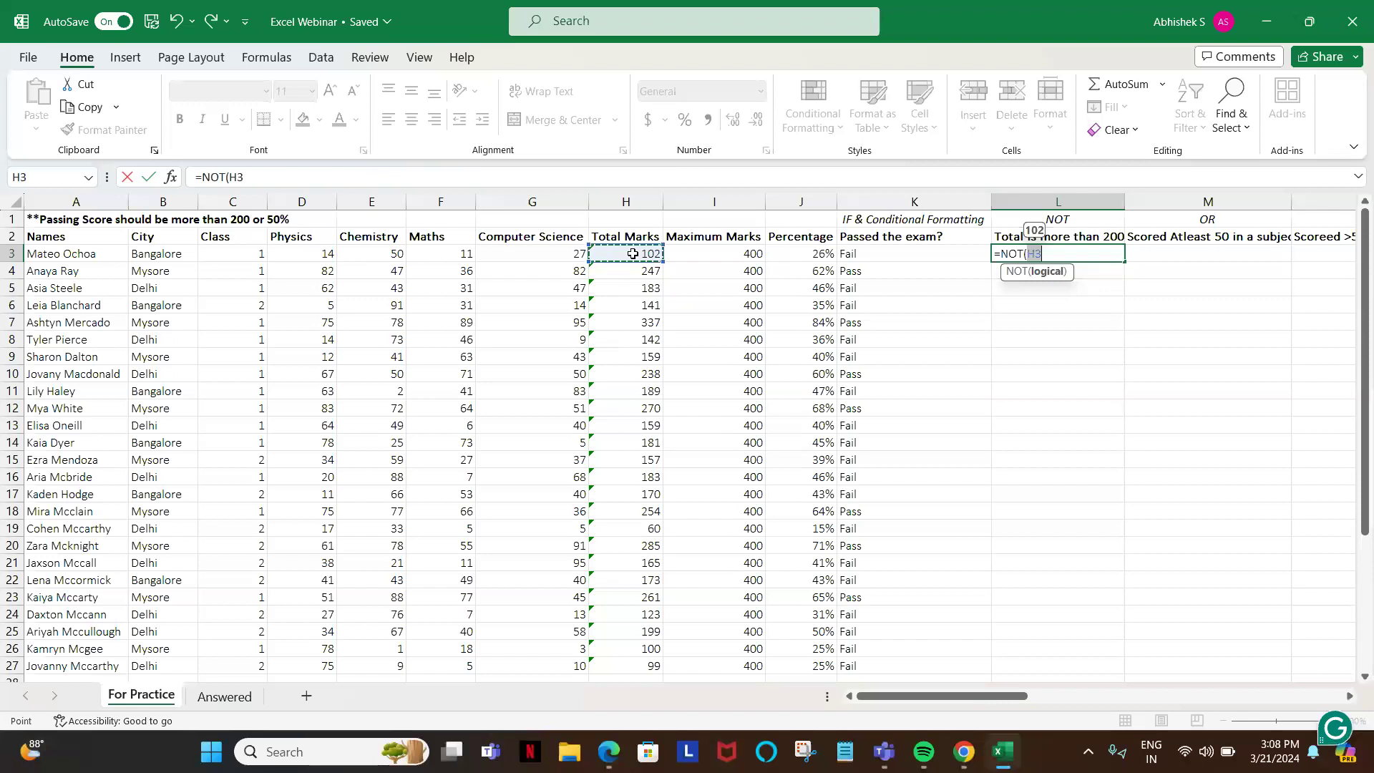
text(>200)
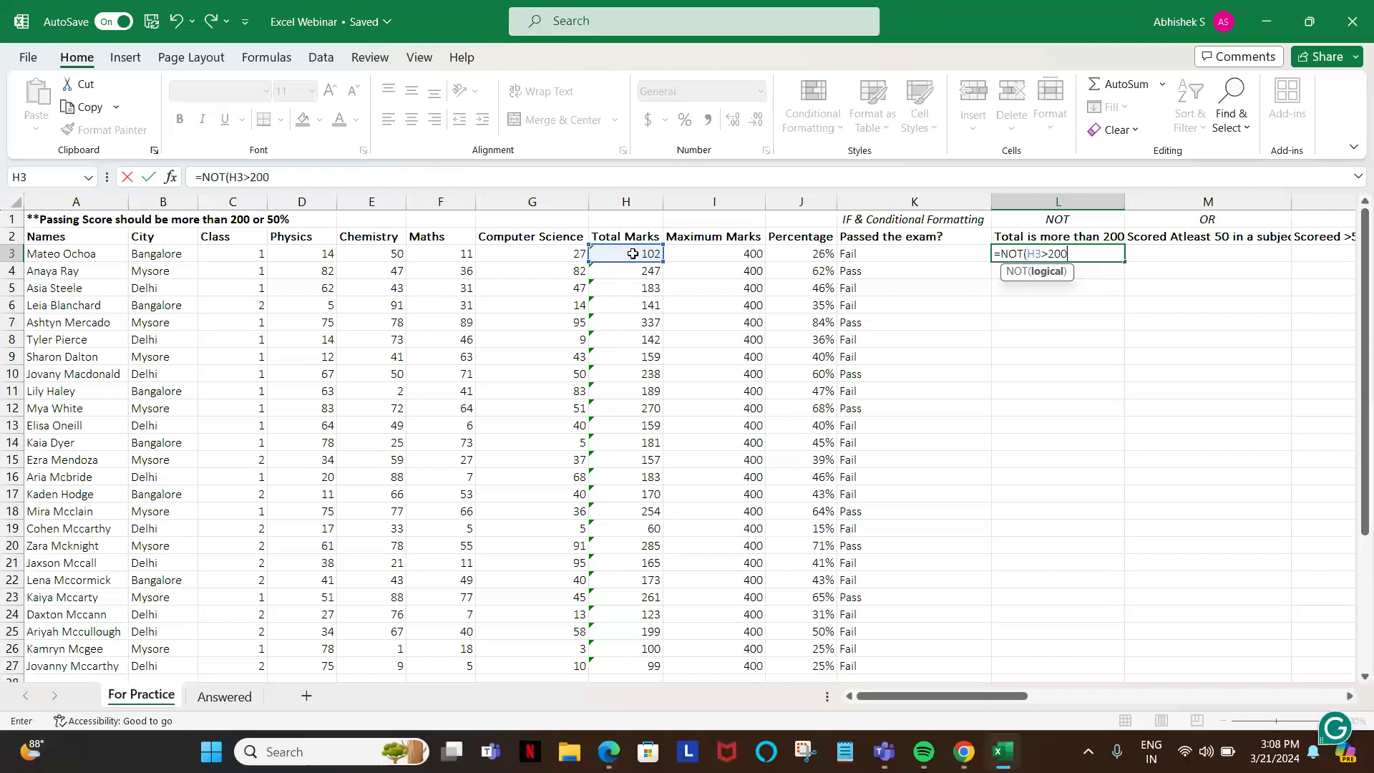
text())
key(ctrl+Return)
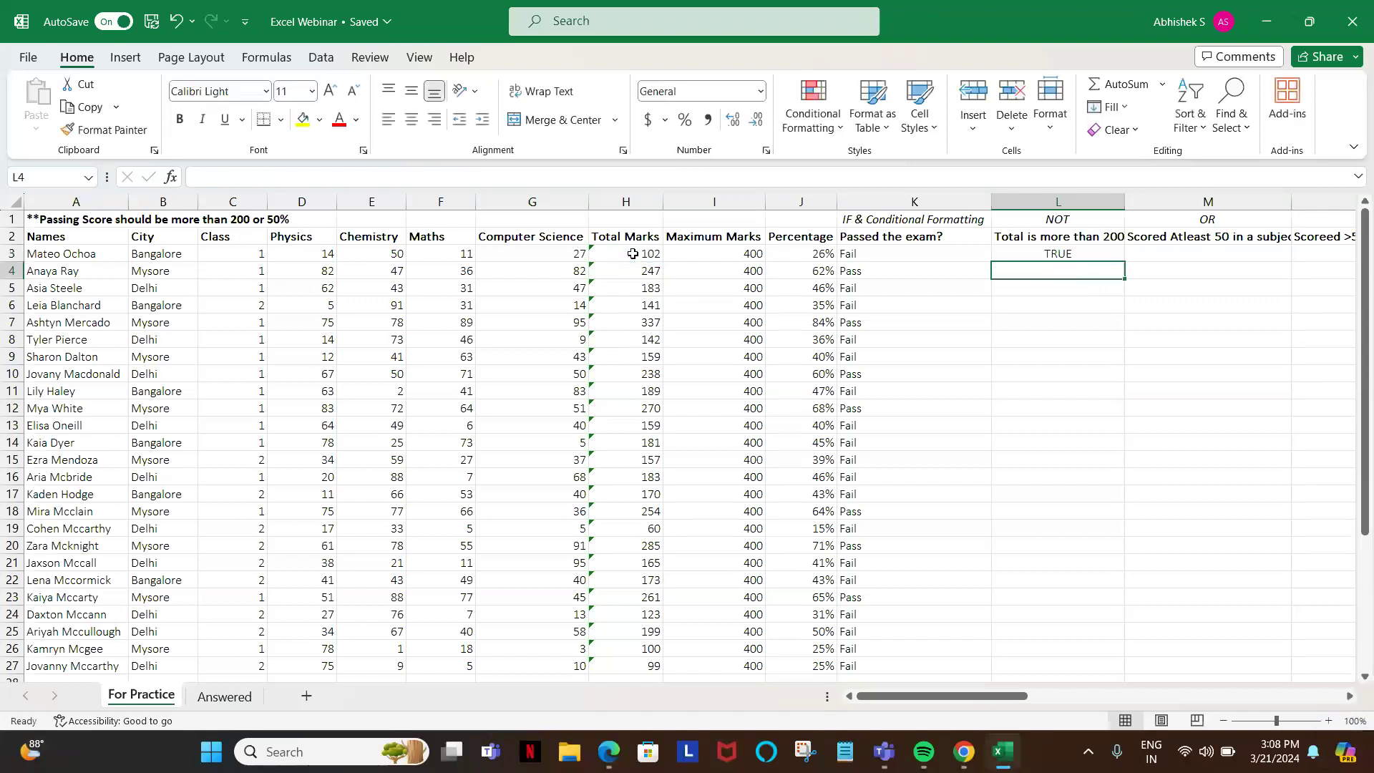
- Change the comparison in L3's NOT formula to less than, making it =NOT(H3<200)
click(252, 177)
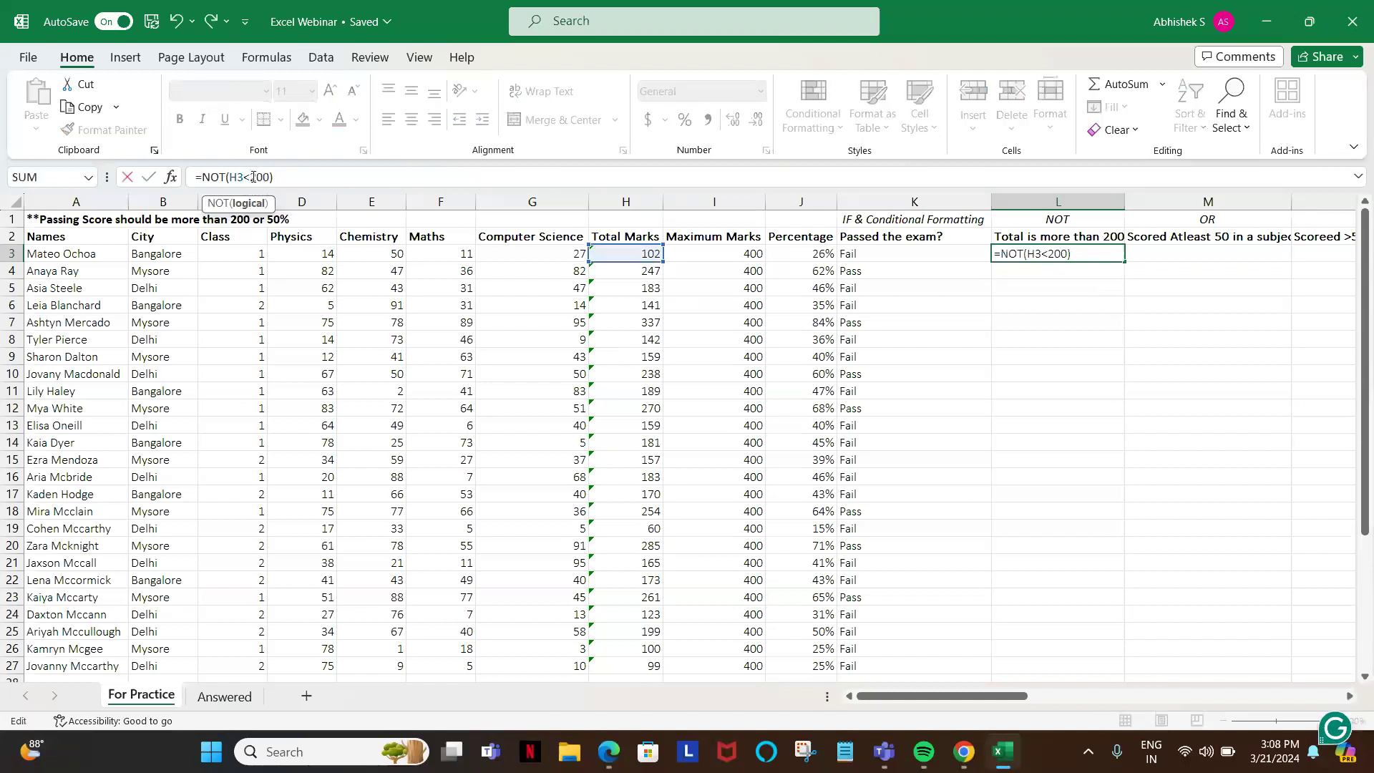
key(Return)
key(Up)
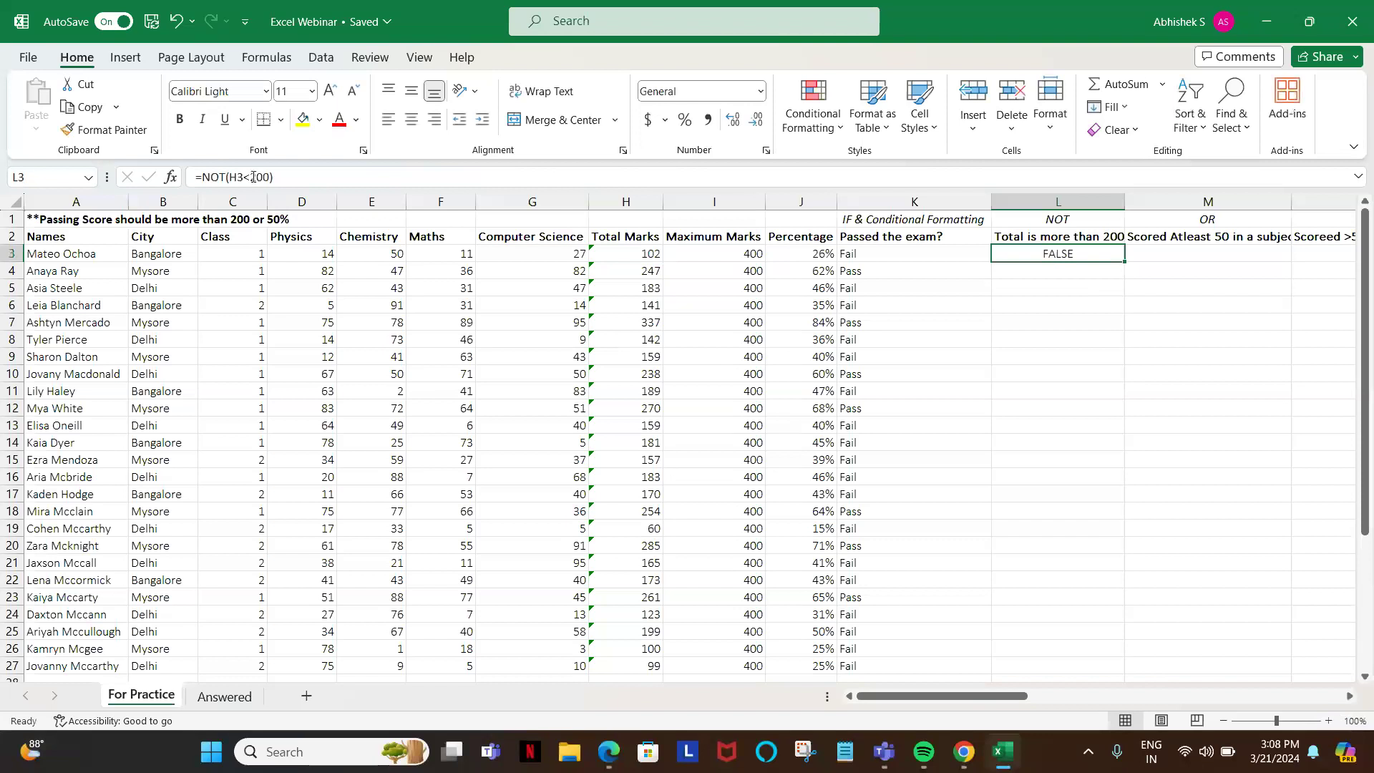
- Fill the NOT formula down from L3 to L27 for all students
key(Left)
key(Right)
key(Left)
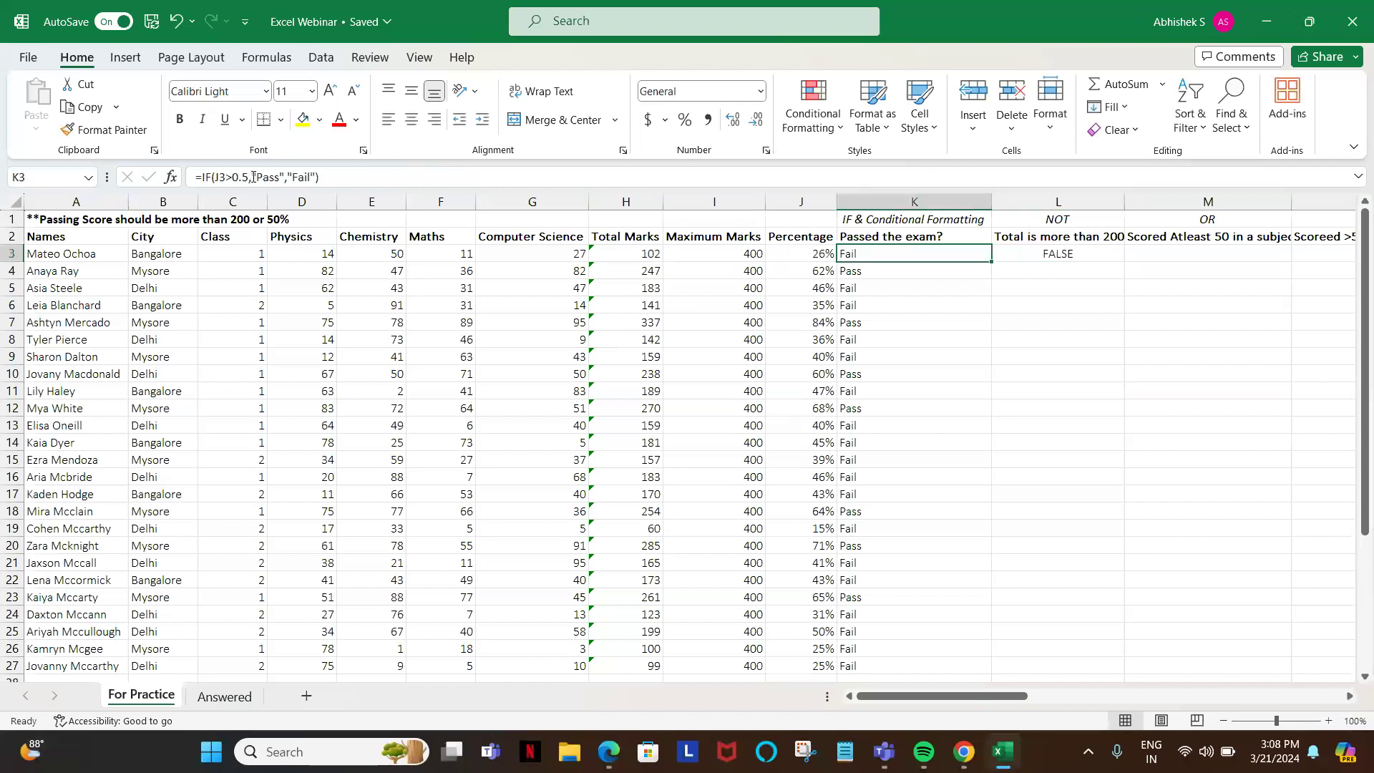
key(ctrl+Down)
key(Right)
key(ctrl+shift+Up)
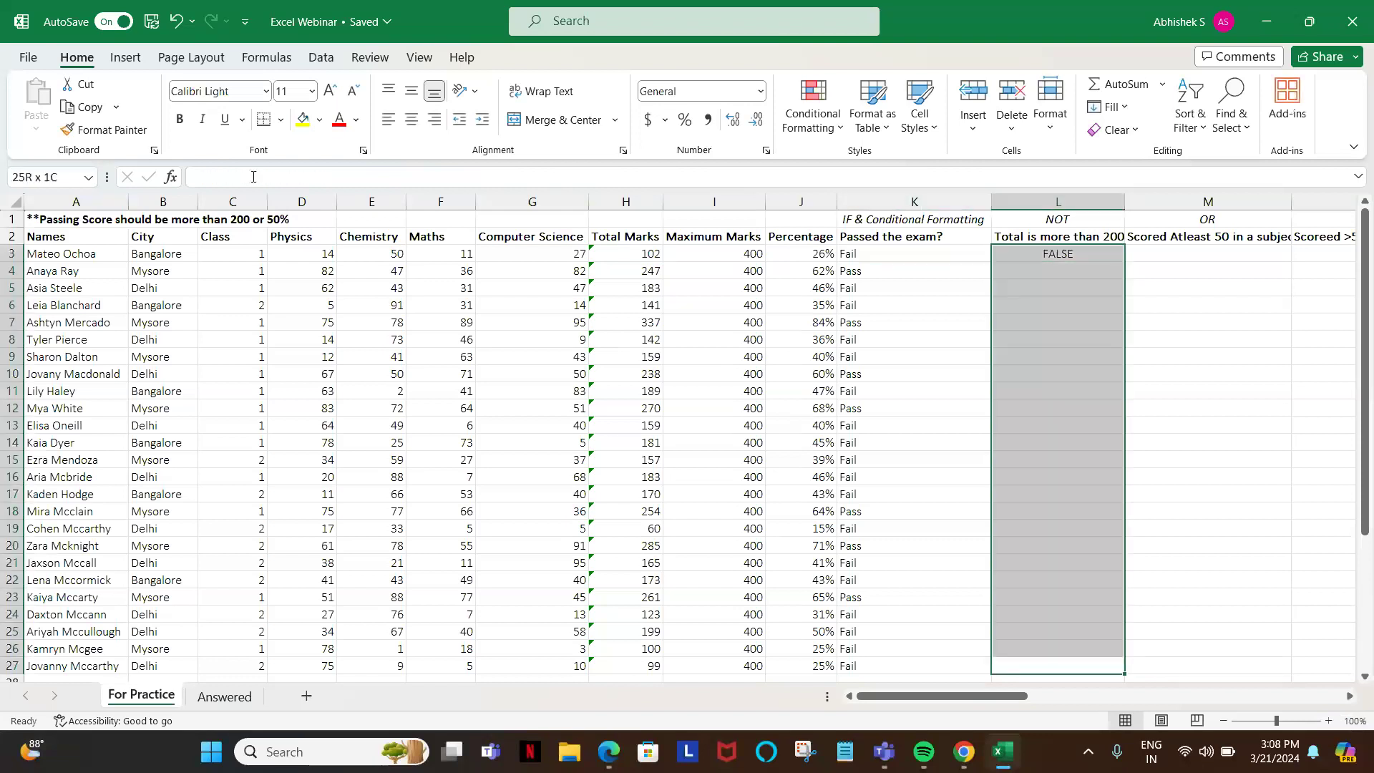
key(ctrl+d)
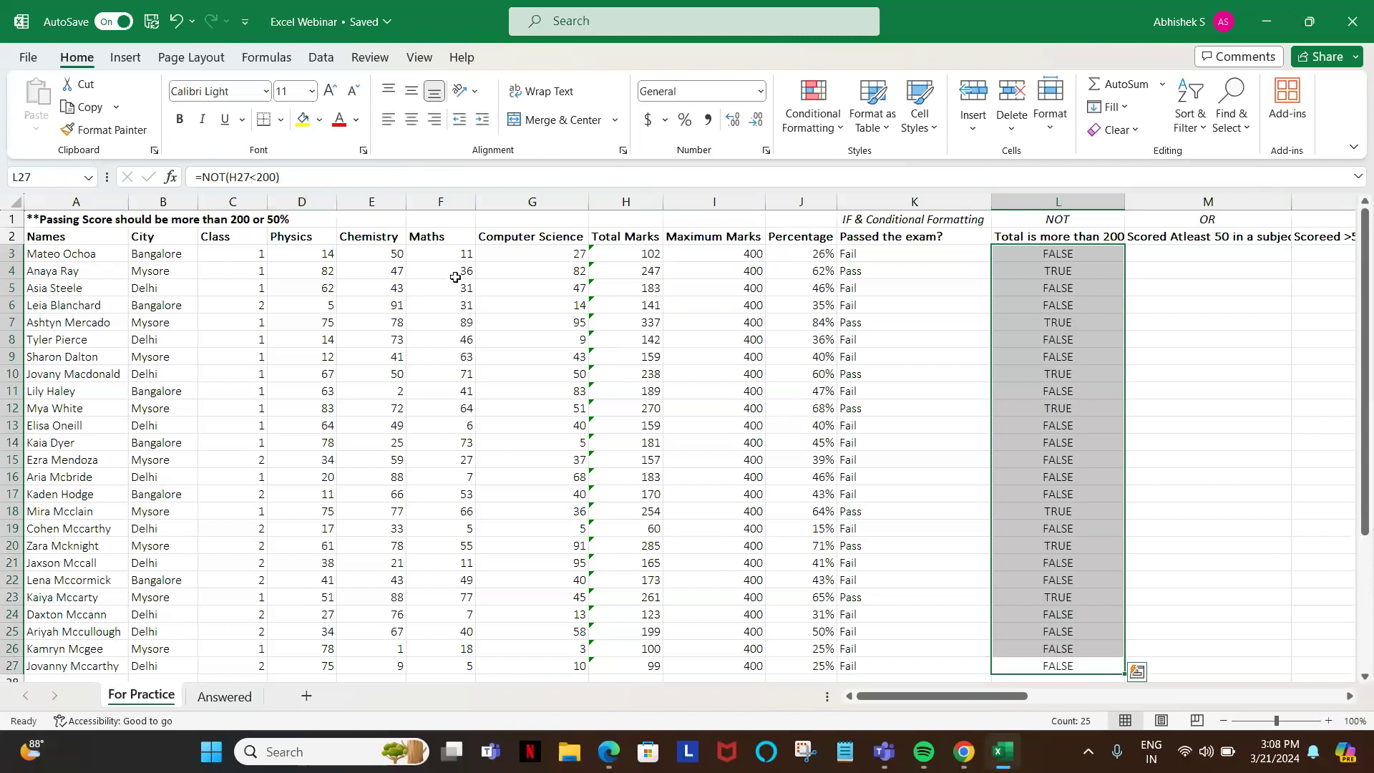
- Compare the total marks in row 4 and the rows below with their pass/fail and NOT formula results
click(641, 267)
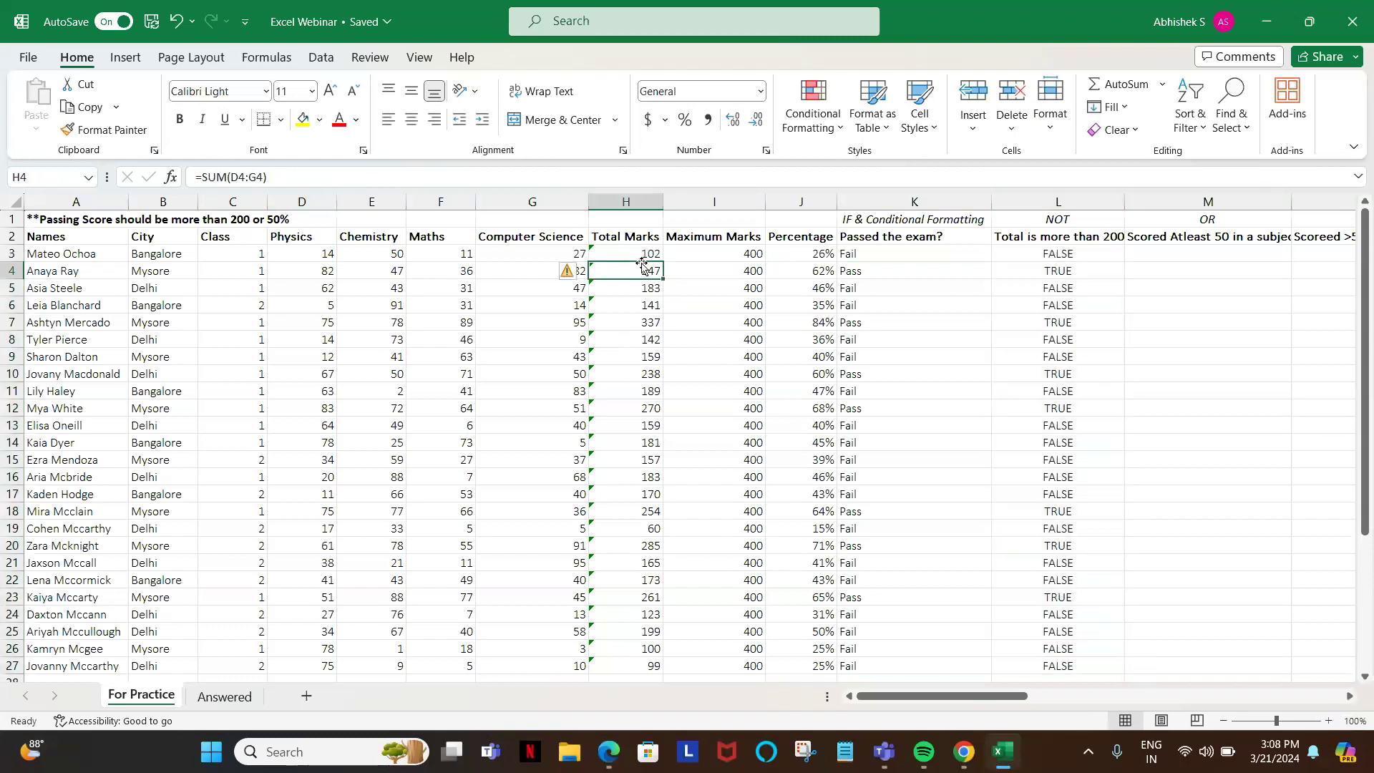
key(Right)
key(Right)
key(Right)
key(Right)
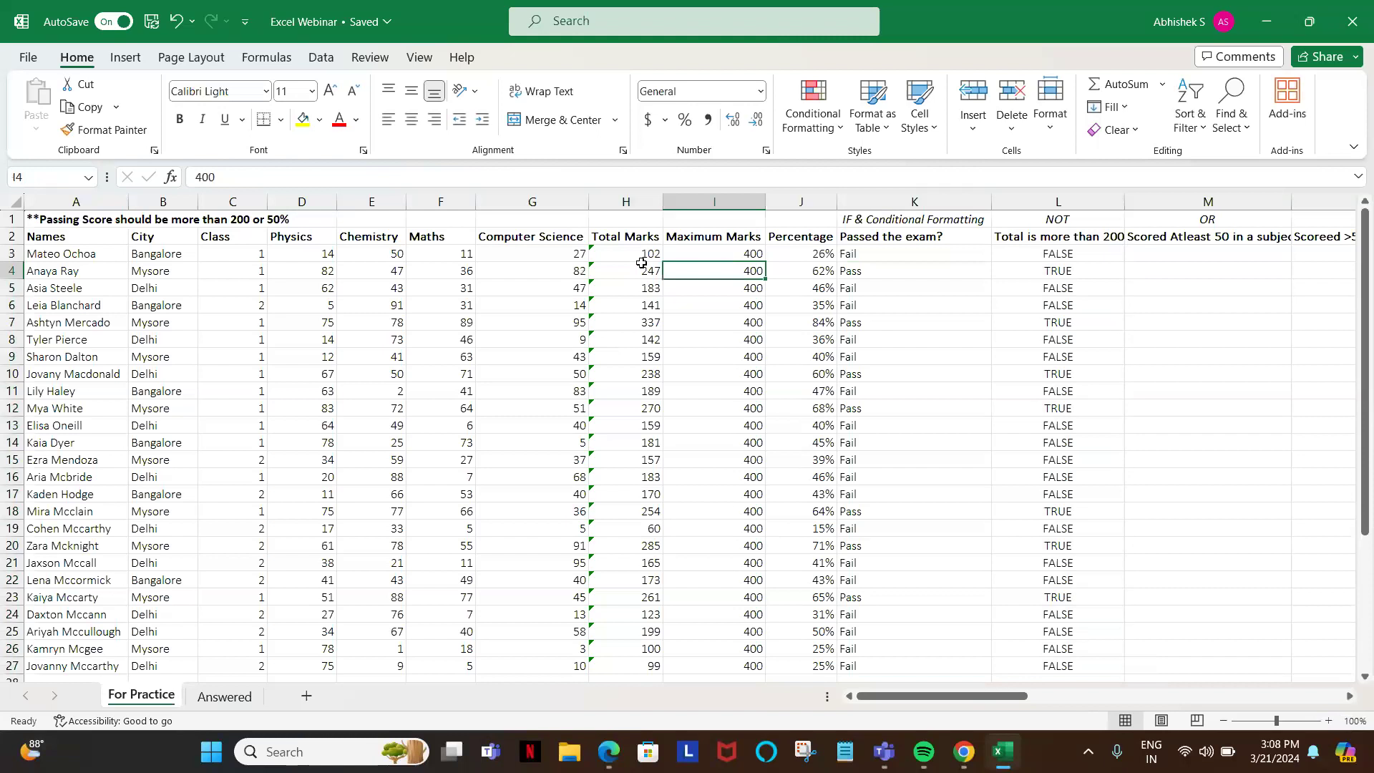
key(Right)
key(Down)
key(Down)
key(Up)
key(Up)
- Add filters to the column headings in row 2
key(Left)
key(Up)
key(Left)
key(Up)
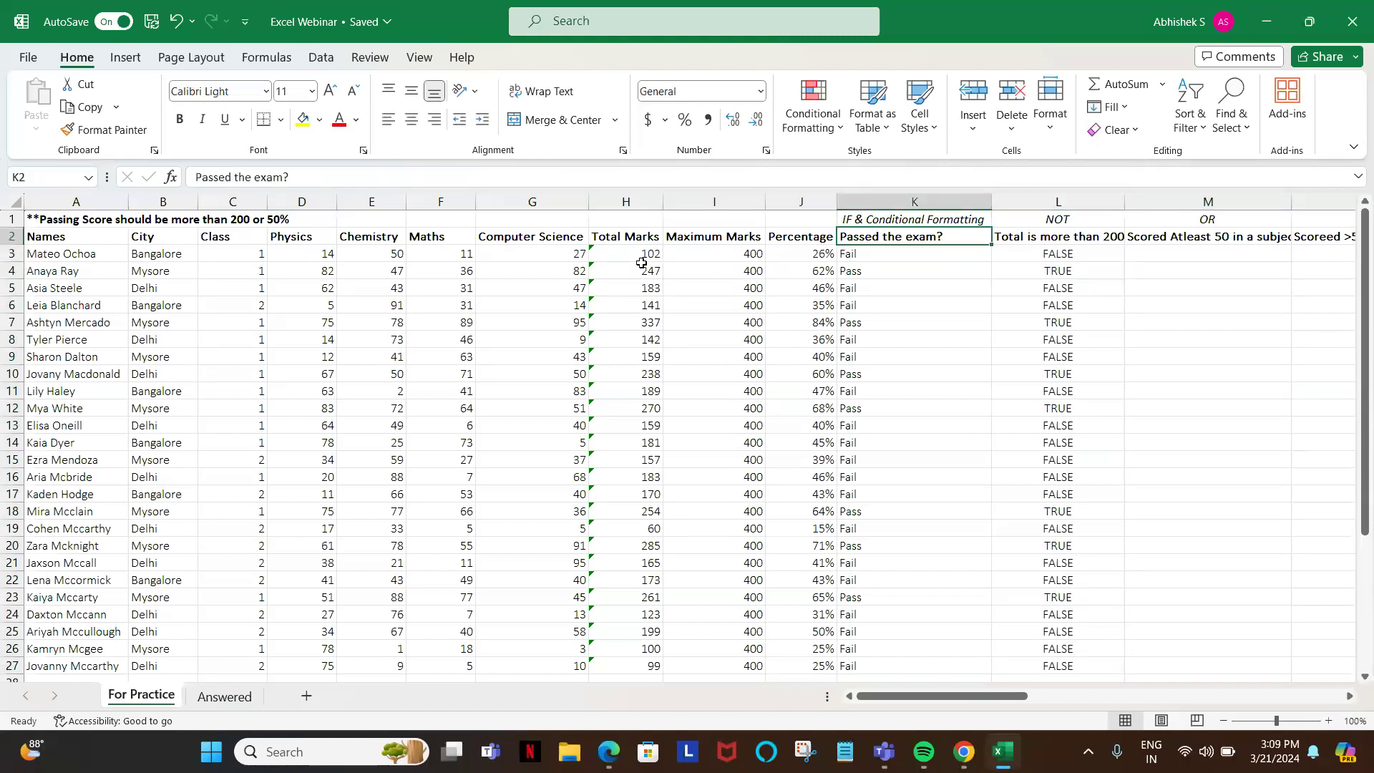
key(shift+space)
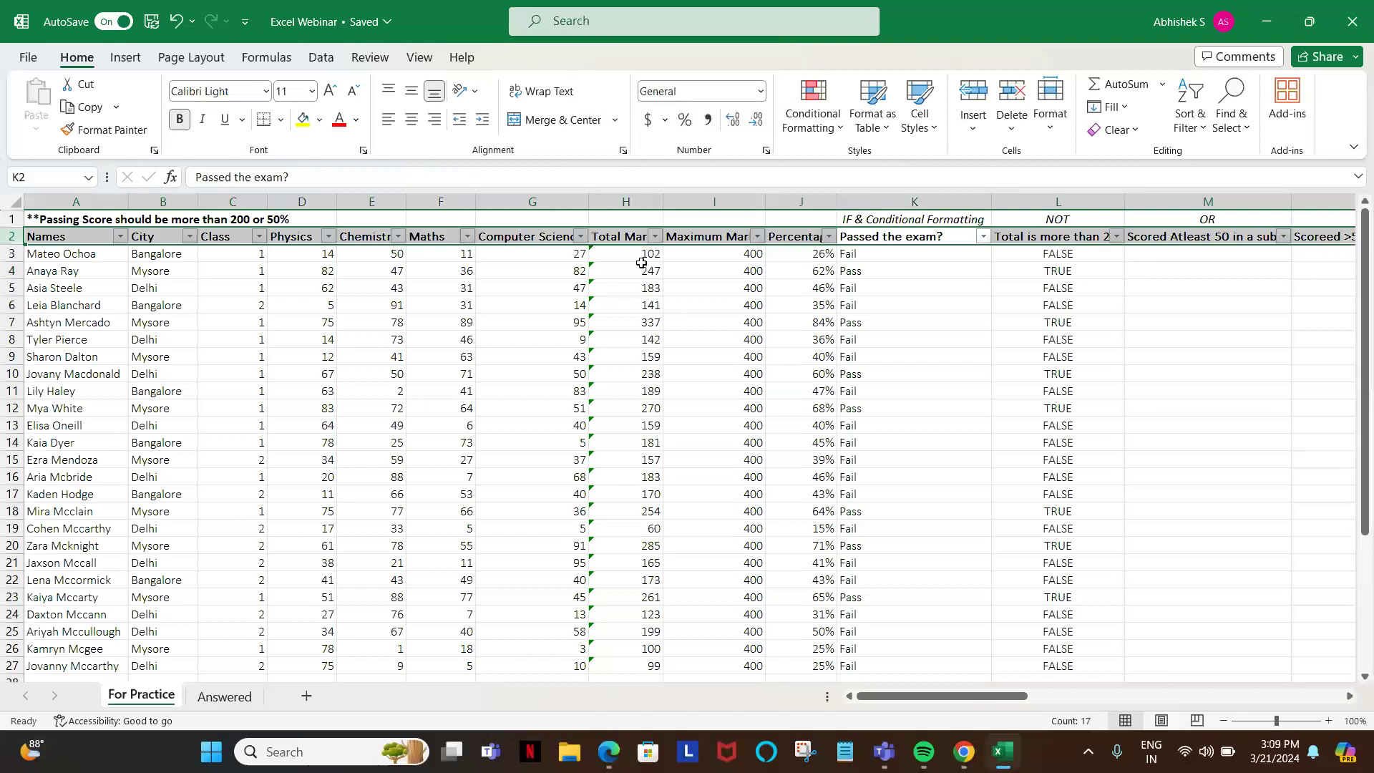
key(ctrl+shift+l)
- Filter the "Total is more than 200?" column by its TRUE/FALSE values
key(Right)
key(Right)
key(Left)
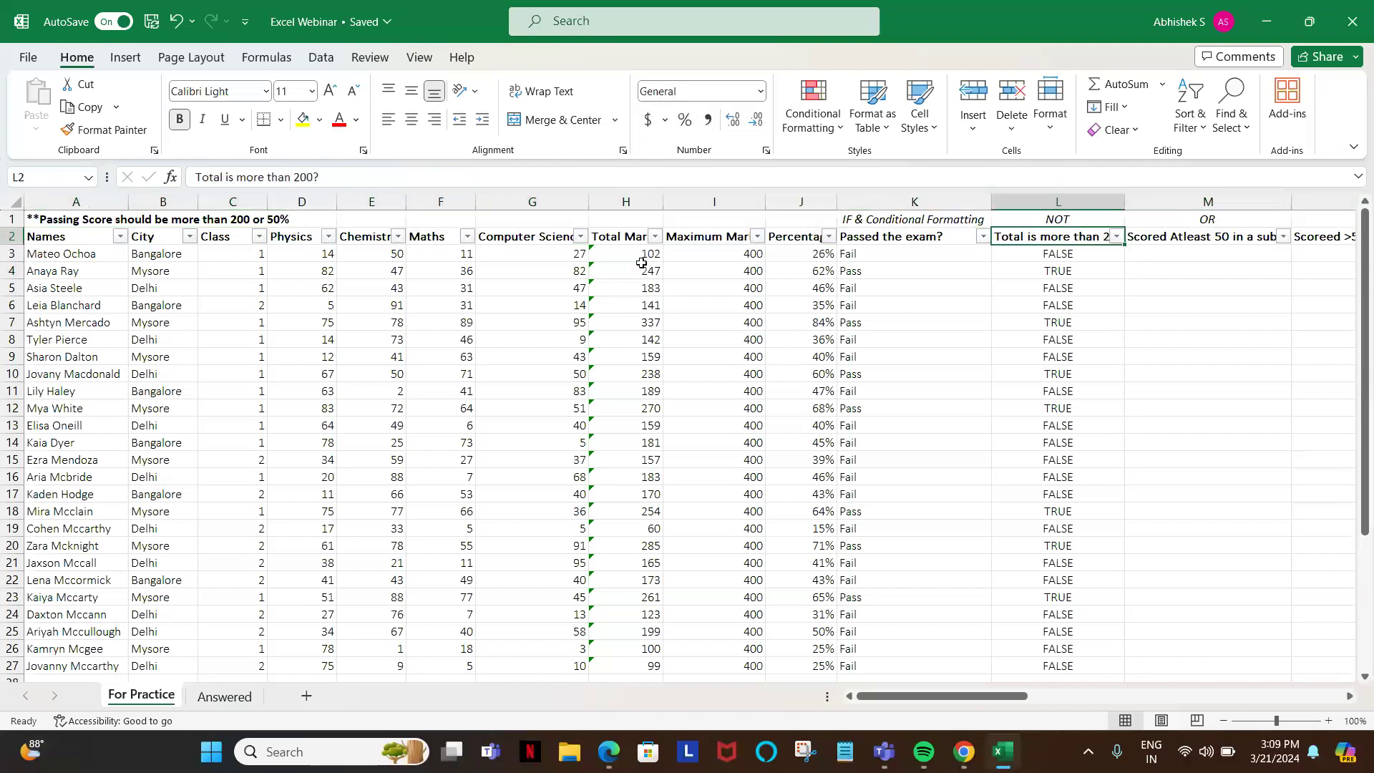
key(alt+Down)
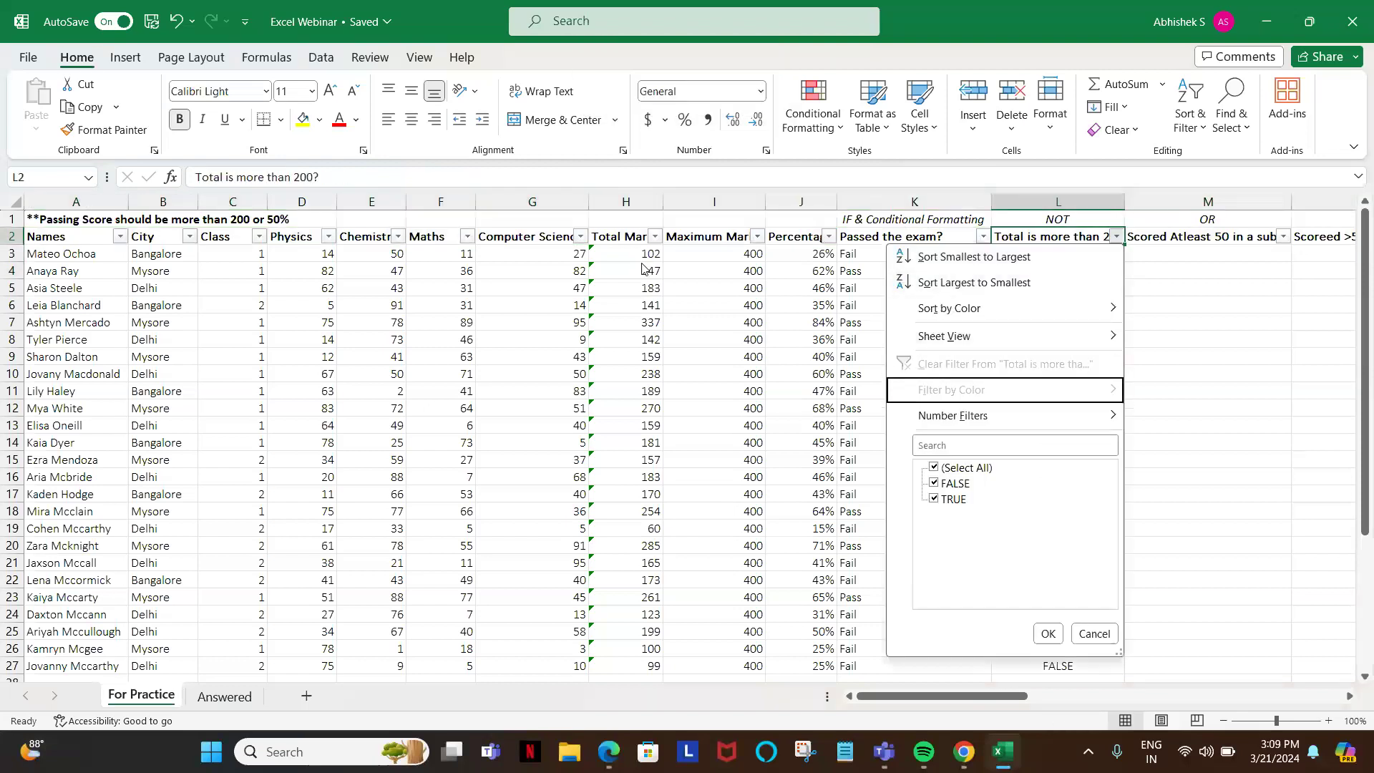
key(Down)
key(space)
key(Return)
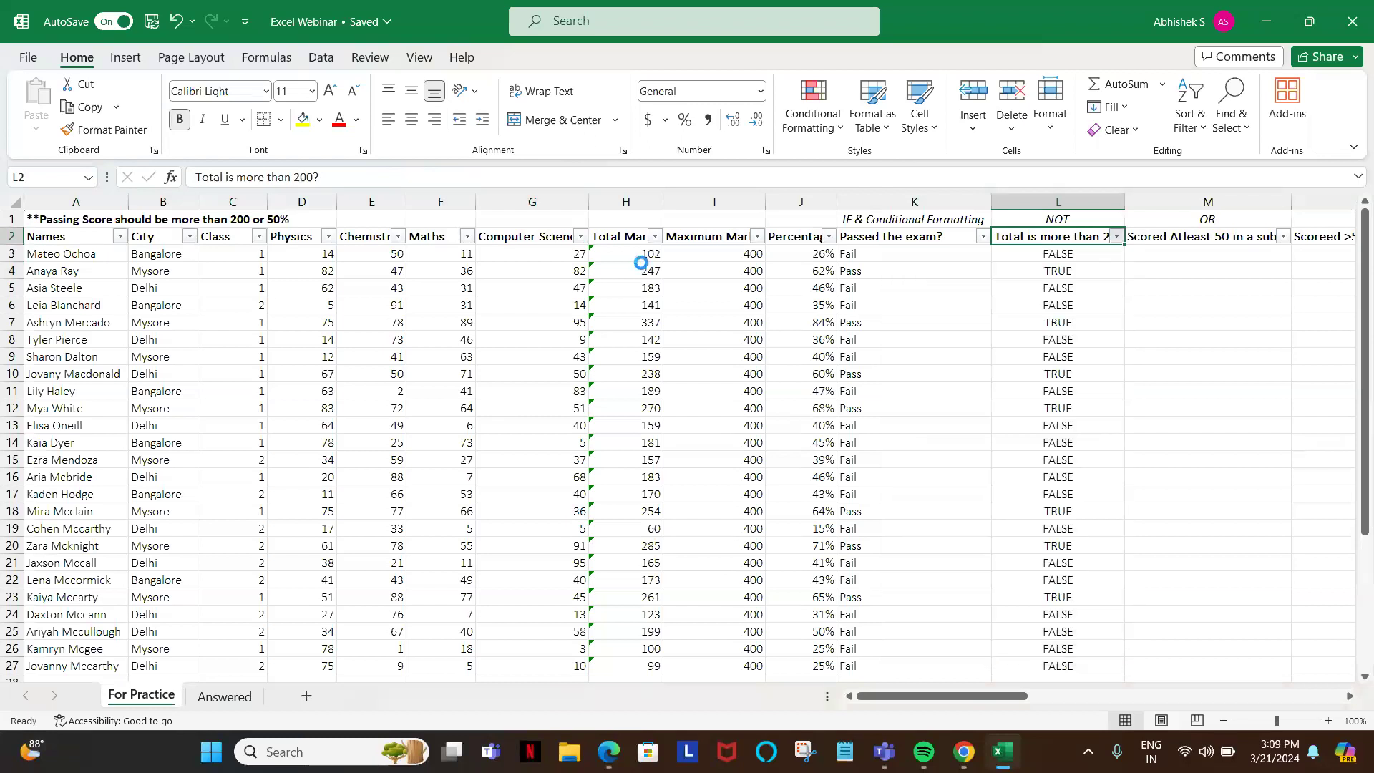
- Check the total marks in column H for the students left by the TRUE filter
key(Left)
key(Left)
key(Left)
key(Left)
key(Down)
key(Down)
key(Down)
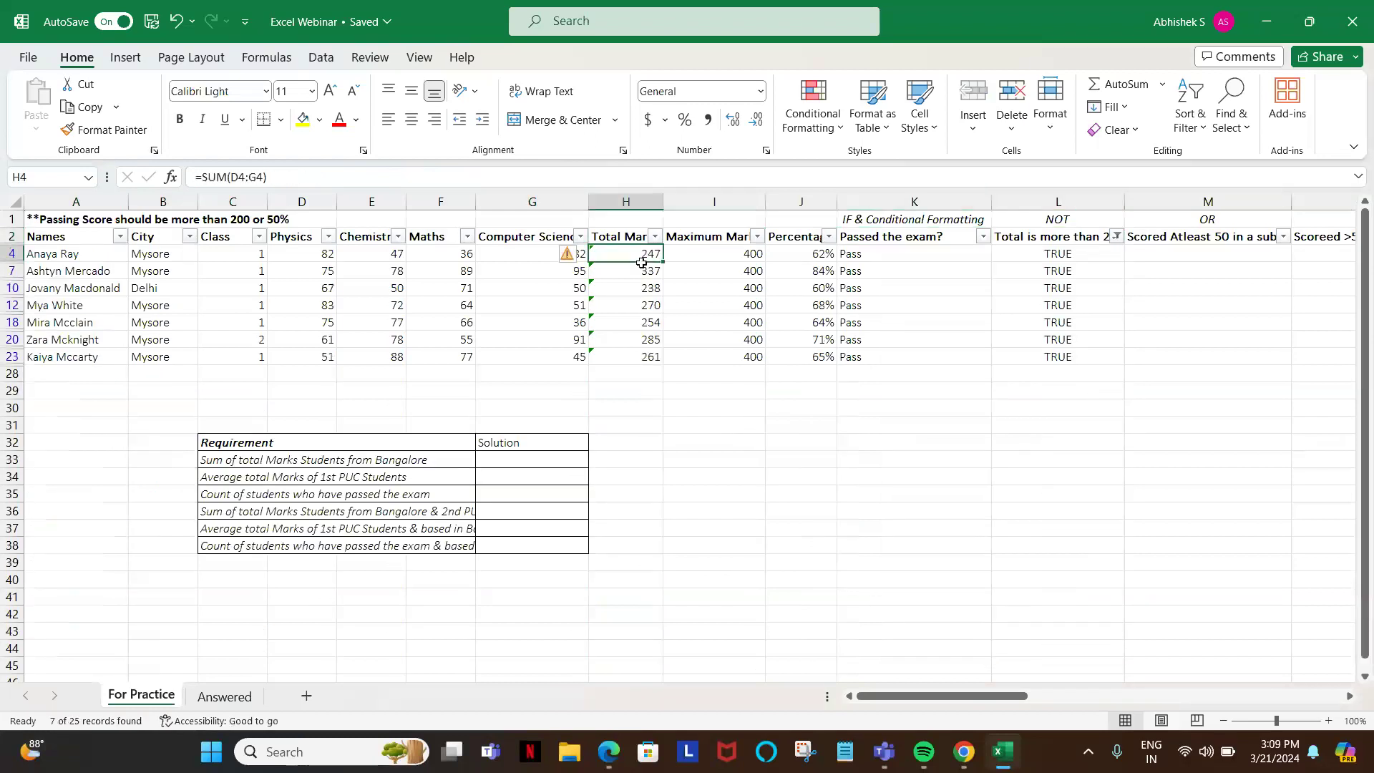
key(Down)
key(Down)
key(Down)
key(Down)
key(Up)
key(Up)
key(Up)
key(Up)
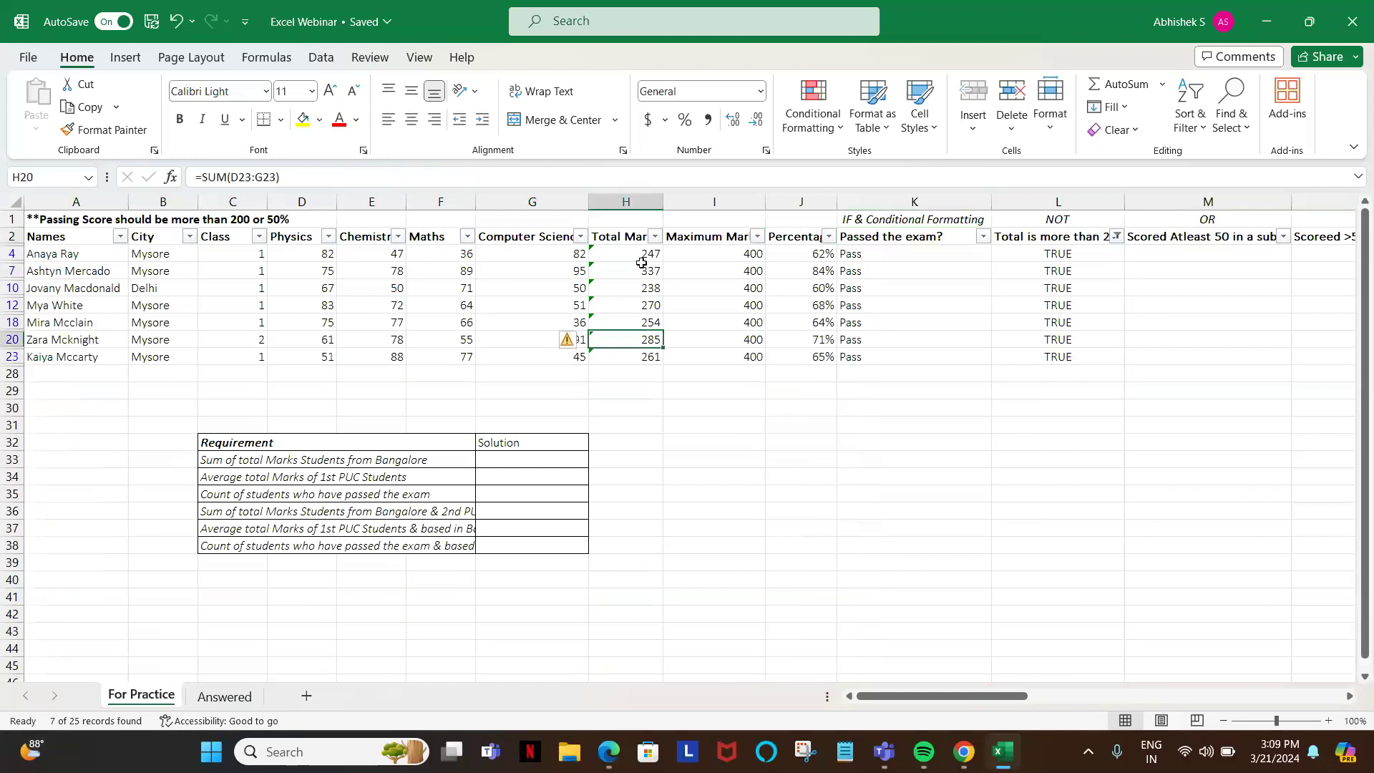
- Remove the filters from the column headings in row 2
key(Up)
key(Up)
key(Up)
key(ctrl+shift+l)
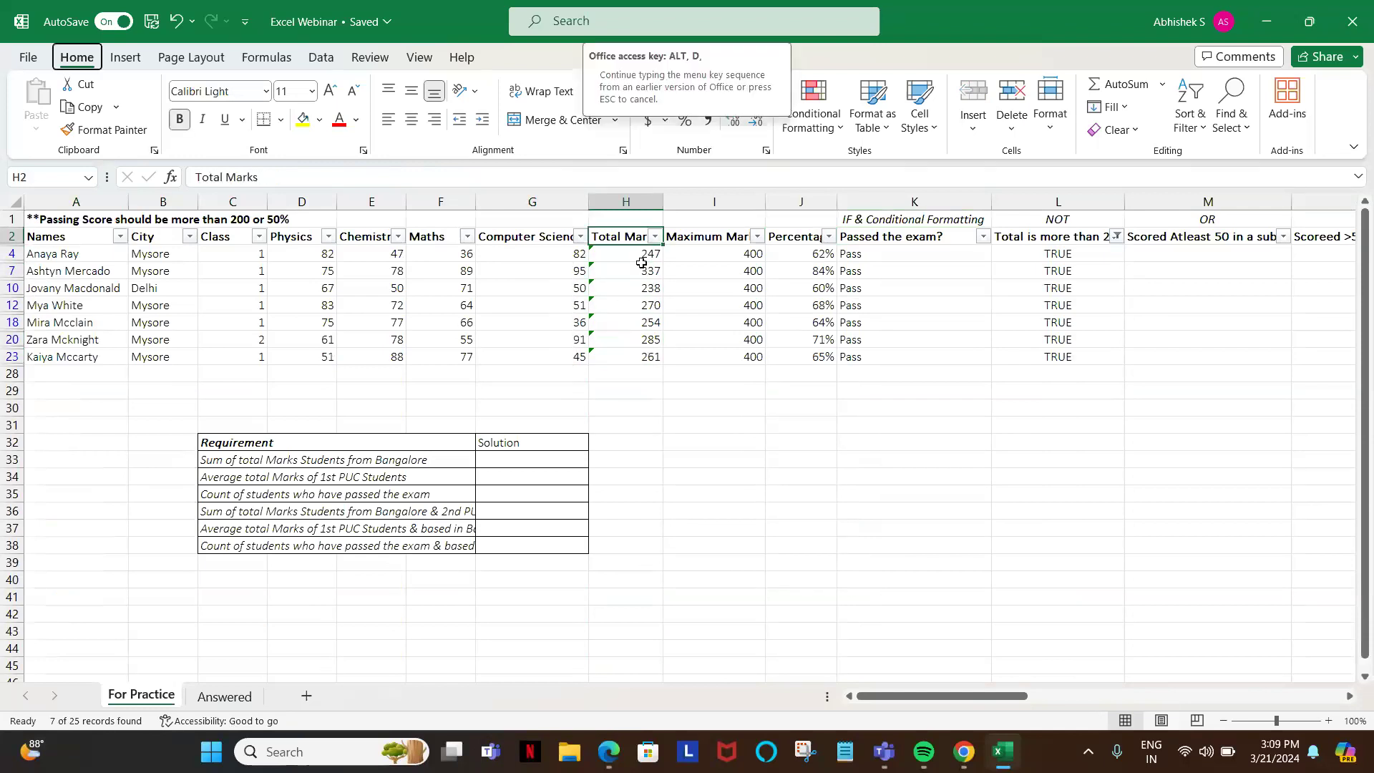
- Switch to the Zoom webinar window and read the newest chat messages from the attendees
key(alt+Tab)
key(alt+Tab)
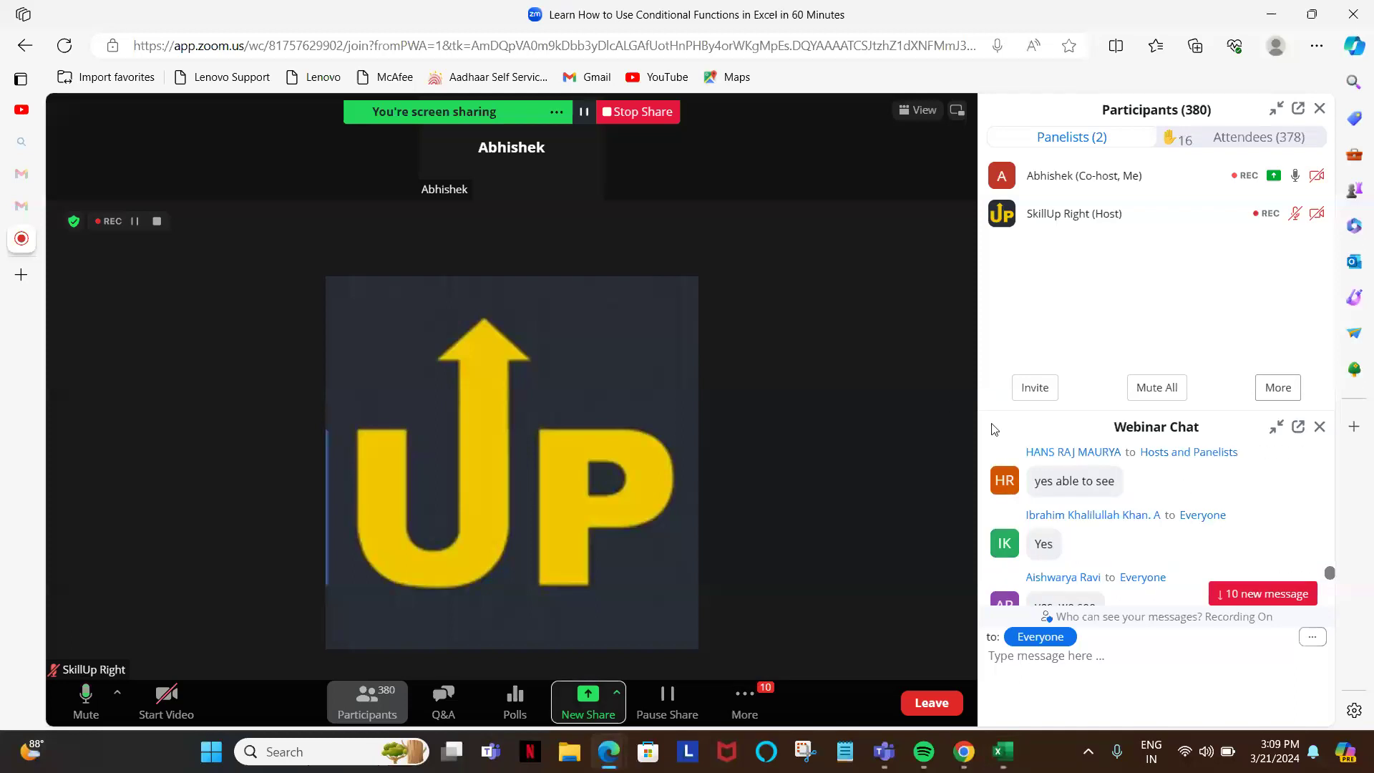
drag(1330, 571, 1343, 630)
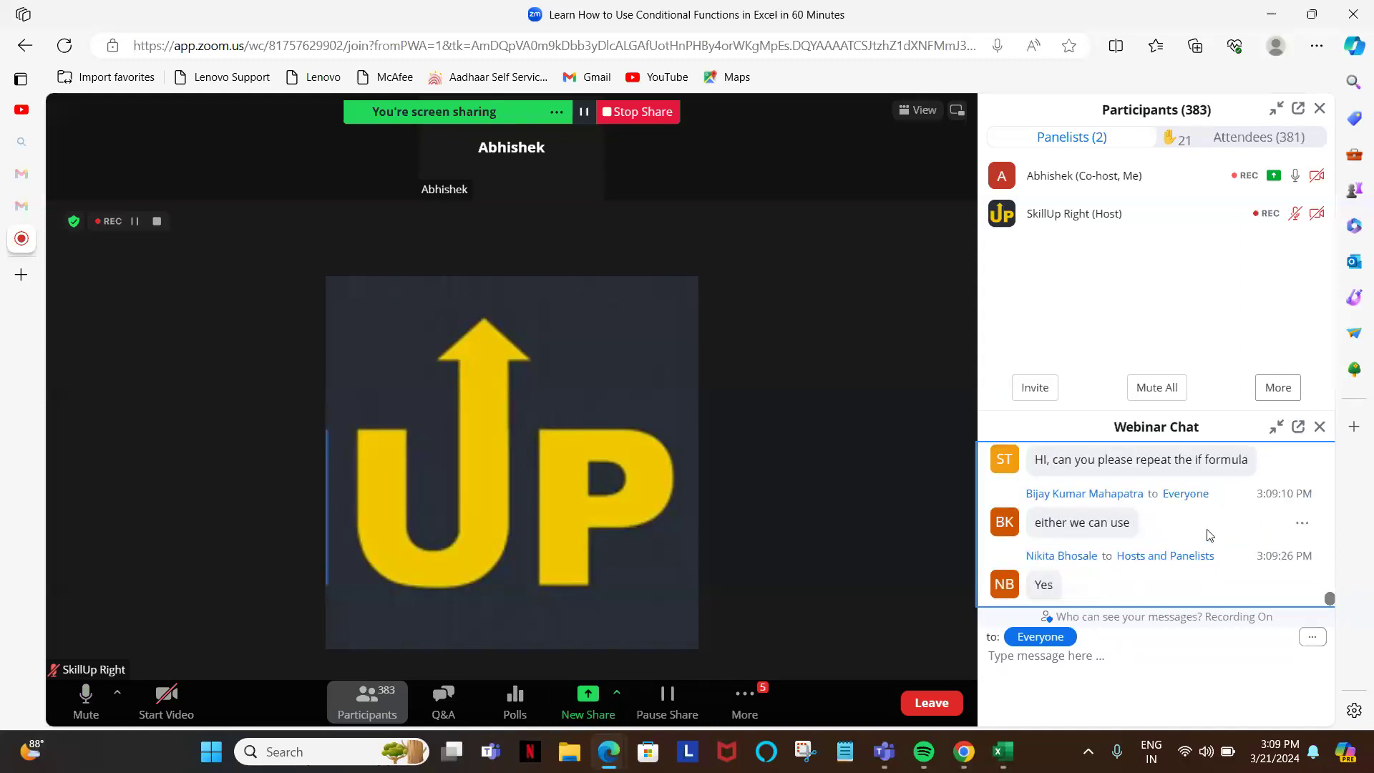
scroll(1208, 535, up, 3)
scroll(1208, 535, down, 2)
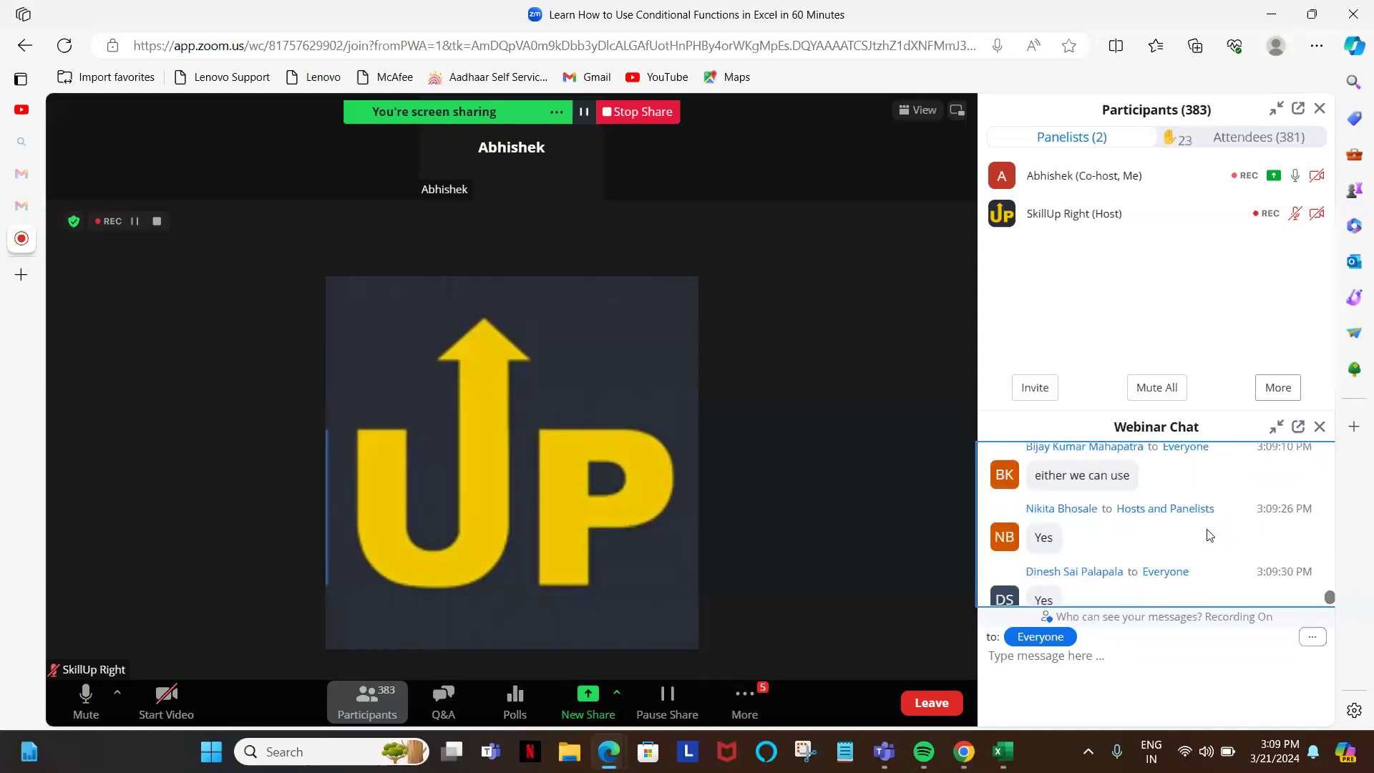
scroll(1208, 535, up, 1)
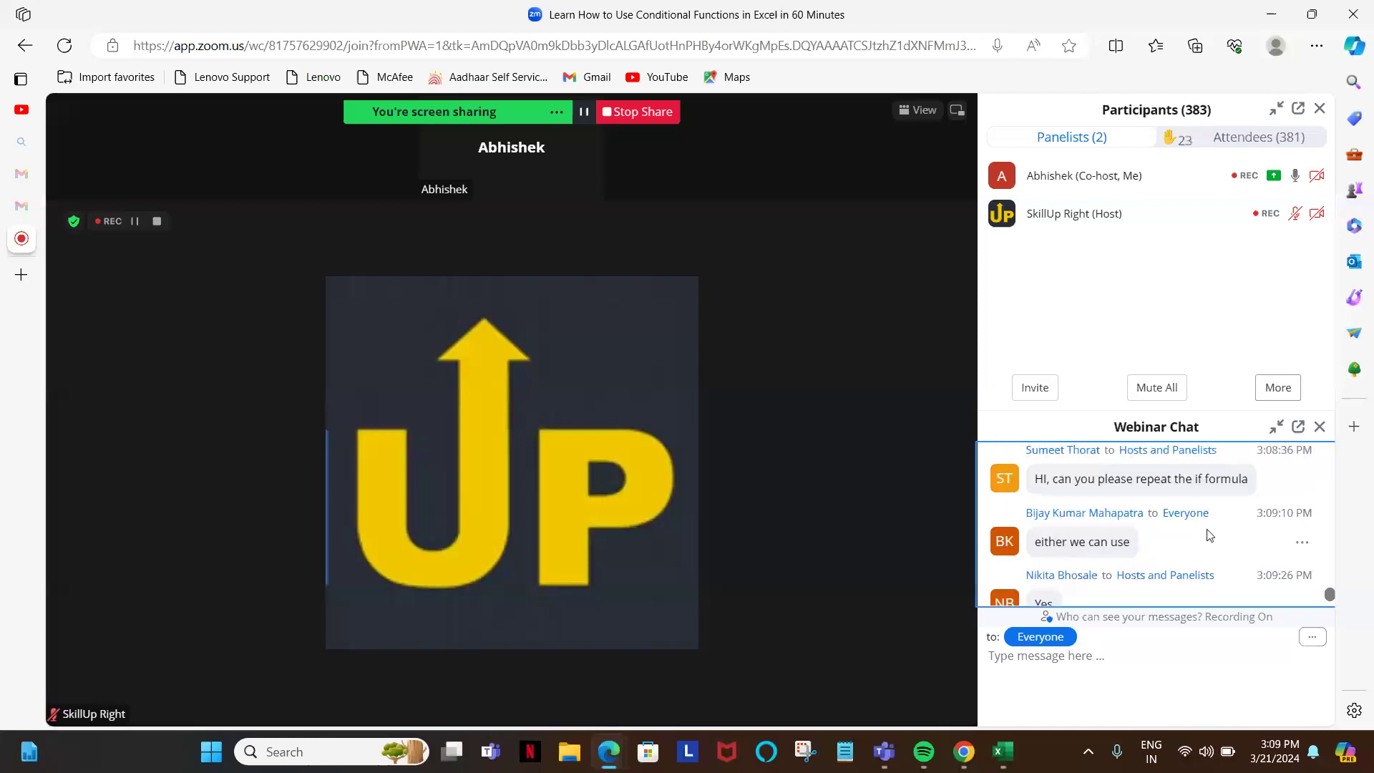
scroll(1208, 535, down, 4)
scroll(1207, 535, up, 1)
scroll(1208, 535, up, 1)
scroll(1207, 535, down, 2)
scroll(1208, 535, up, 3)
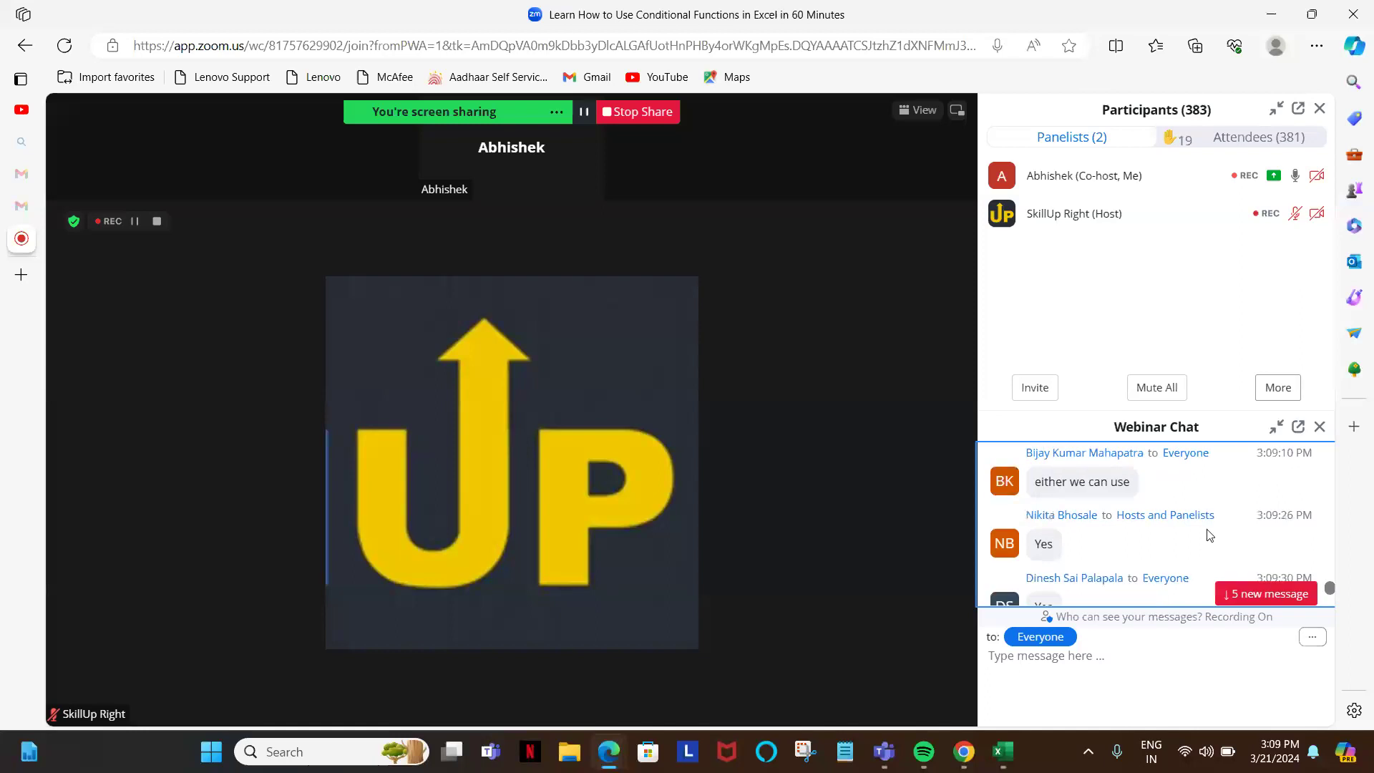
scroll(1207, 535, up, 1)
scroll(1207, 536, down, 3)
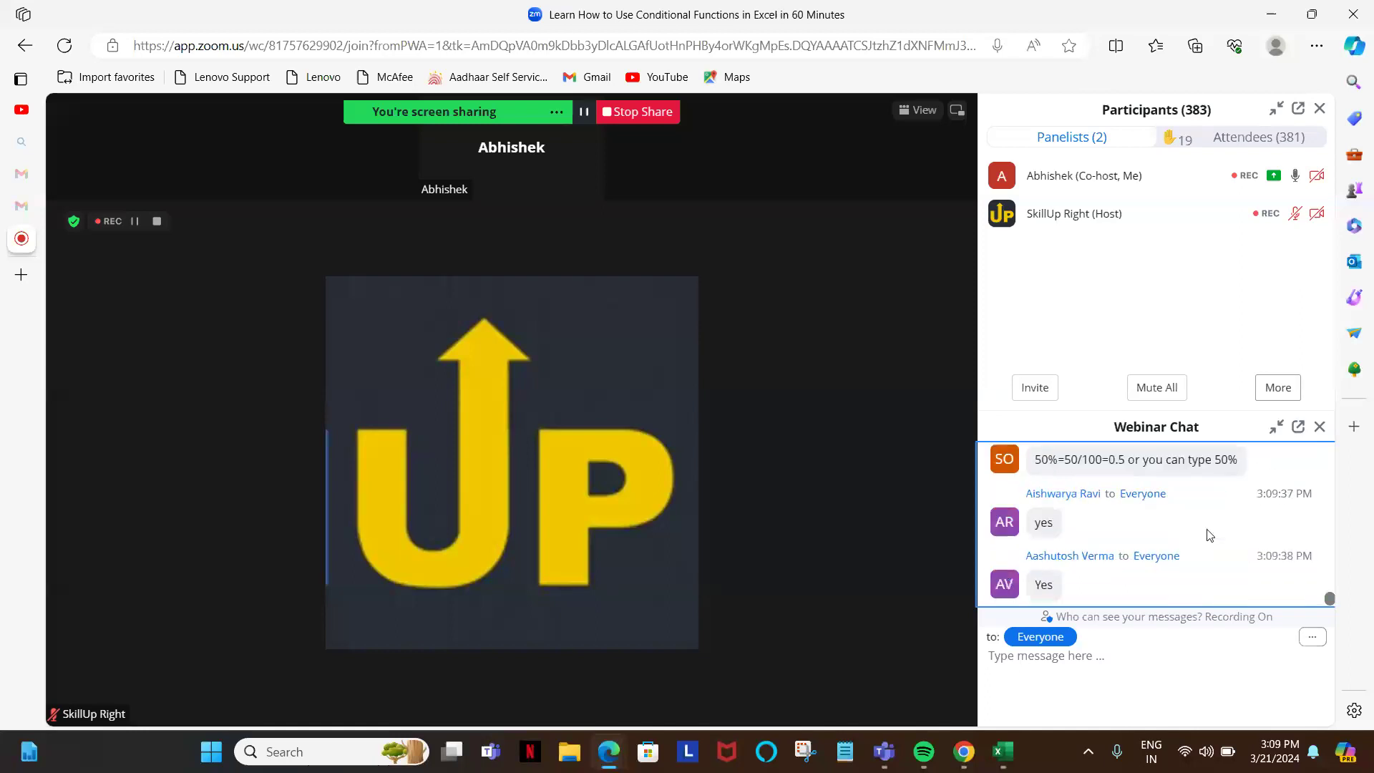
scroll(1208, 536, up, 1)
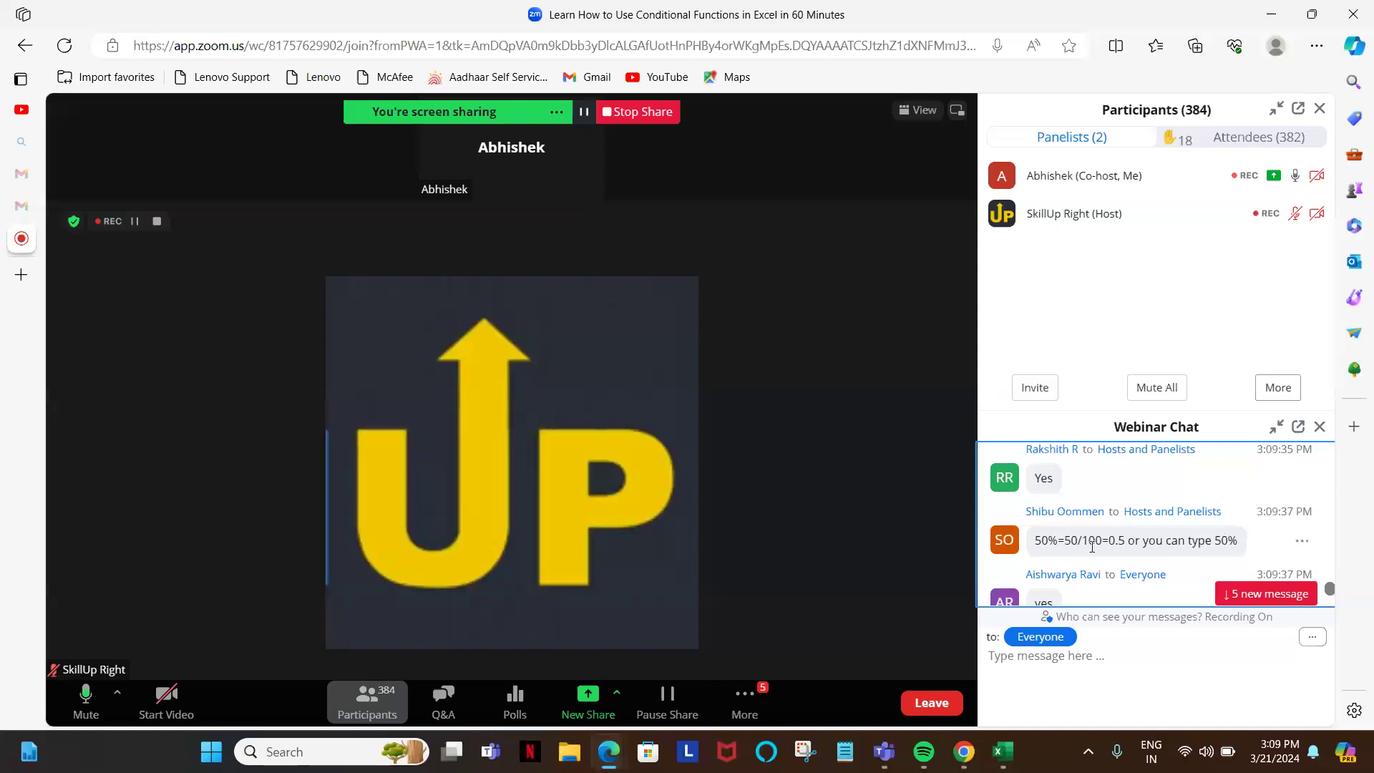
- Switch back to the Excel workbook, try 50% as the pass threshold in K3's IF formula, and undo that edit
key(alt+Tab)
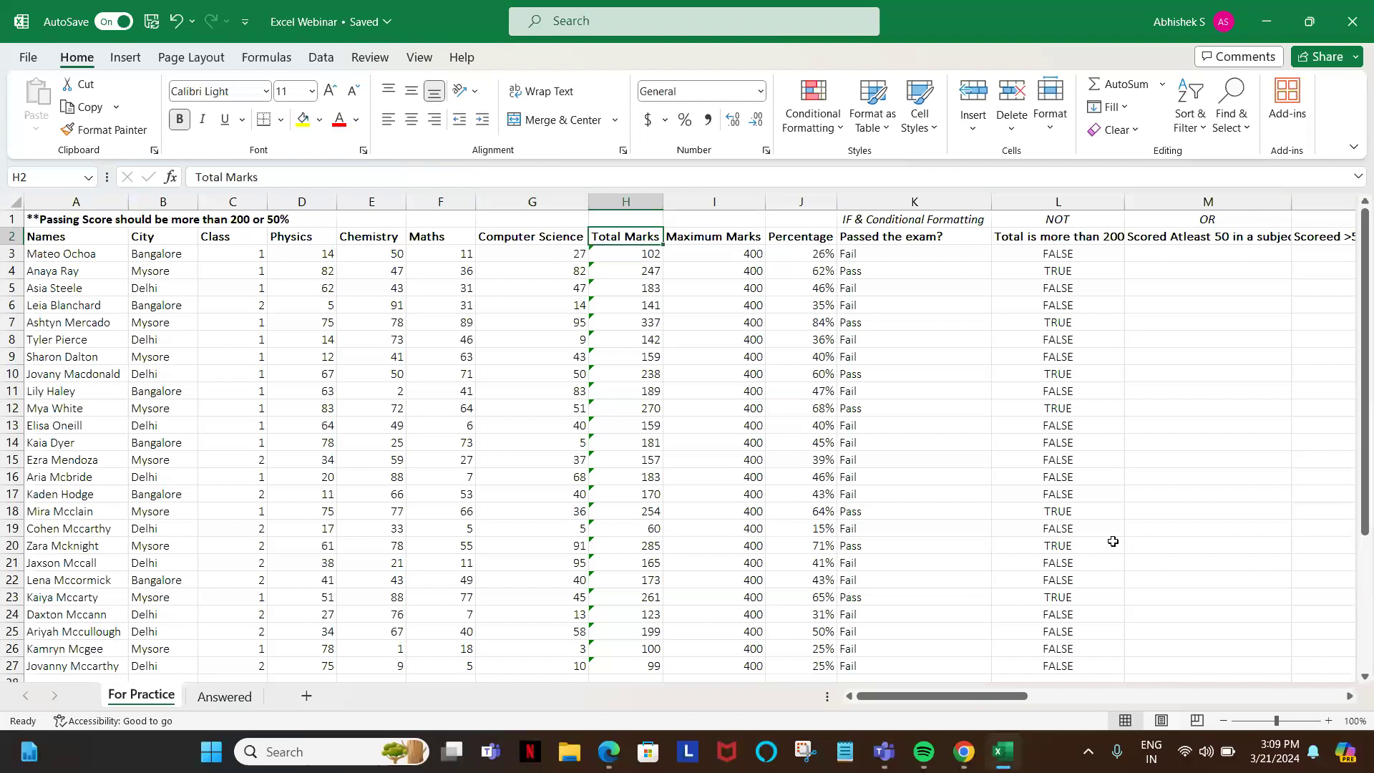
key(Right)
key(Right)
key(Right)
key(Down)
key(Right)
key(Left)
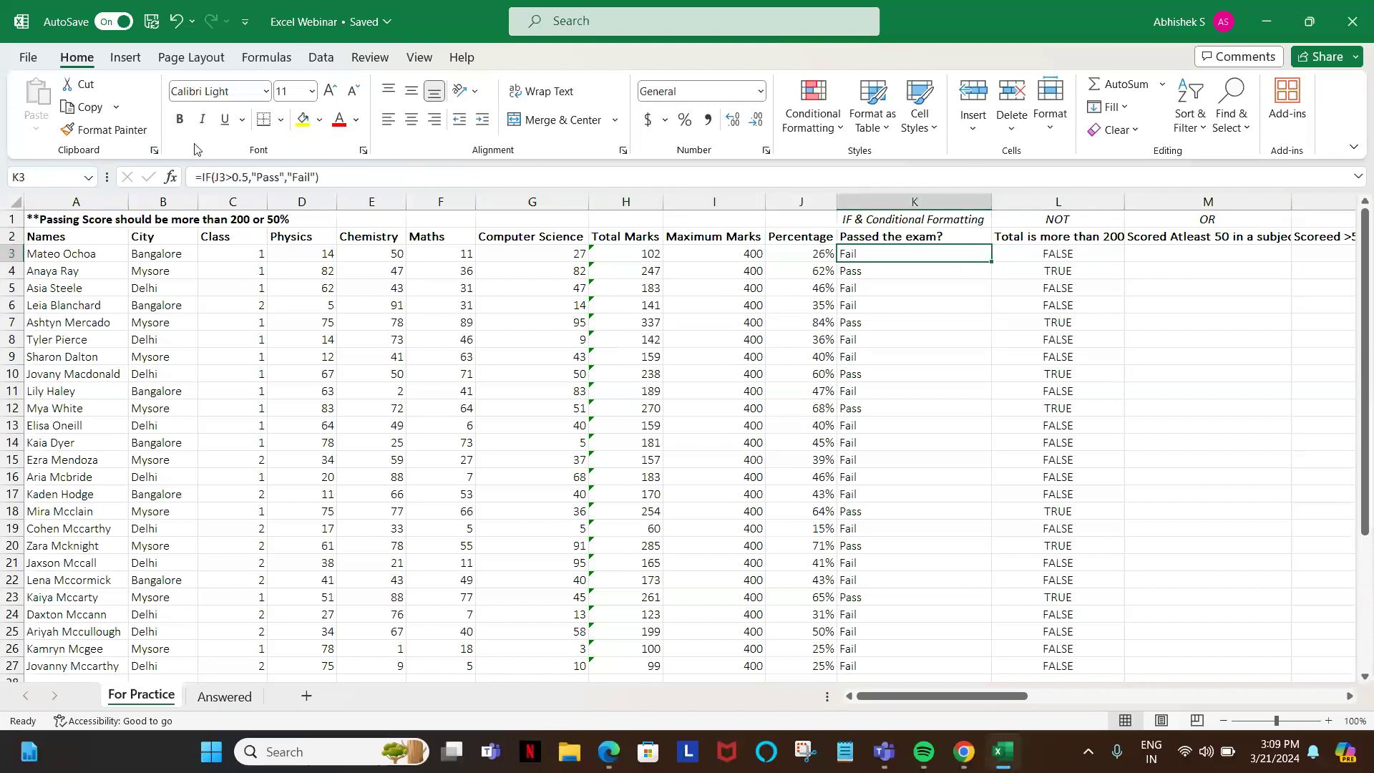
click(249, 180)
key(BackSpace)
key(BackSpace)
key(BackSpace)
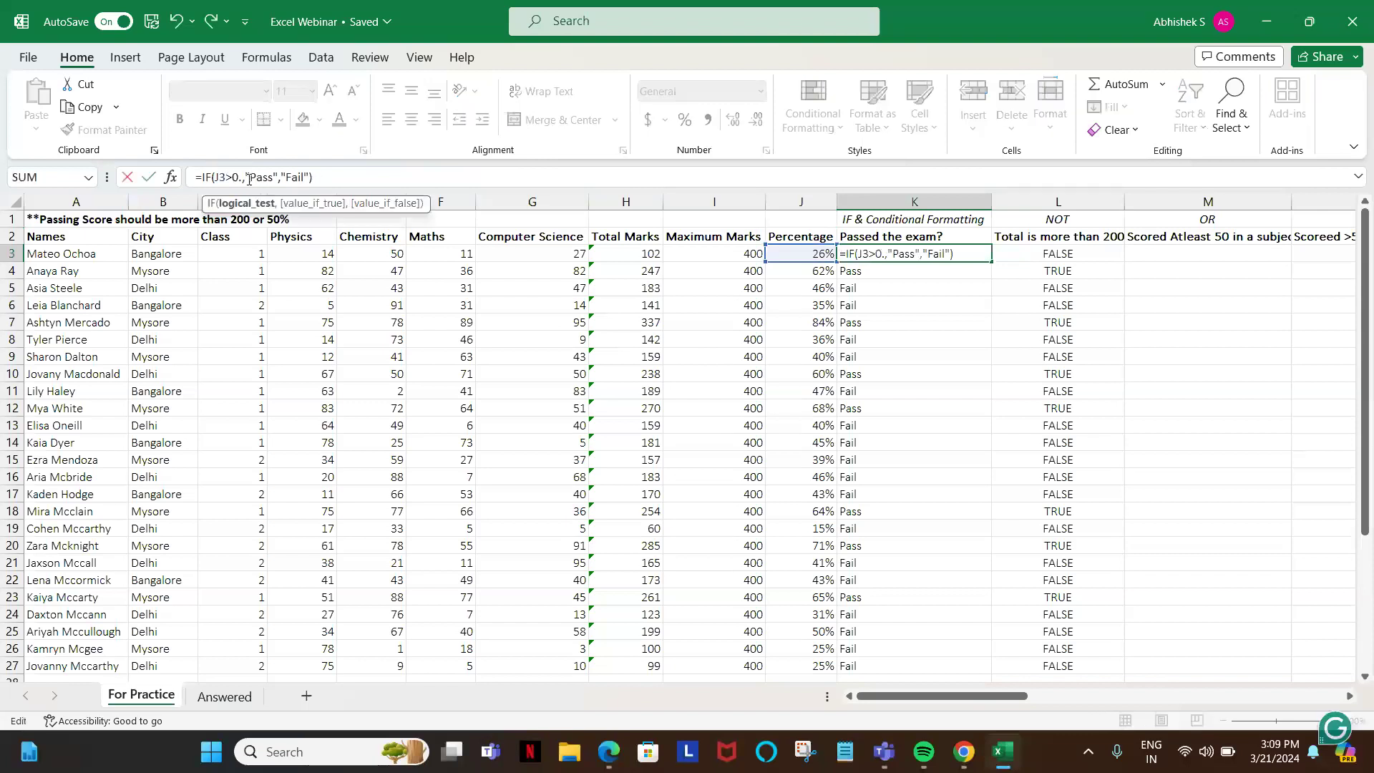
text(50%)
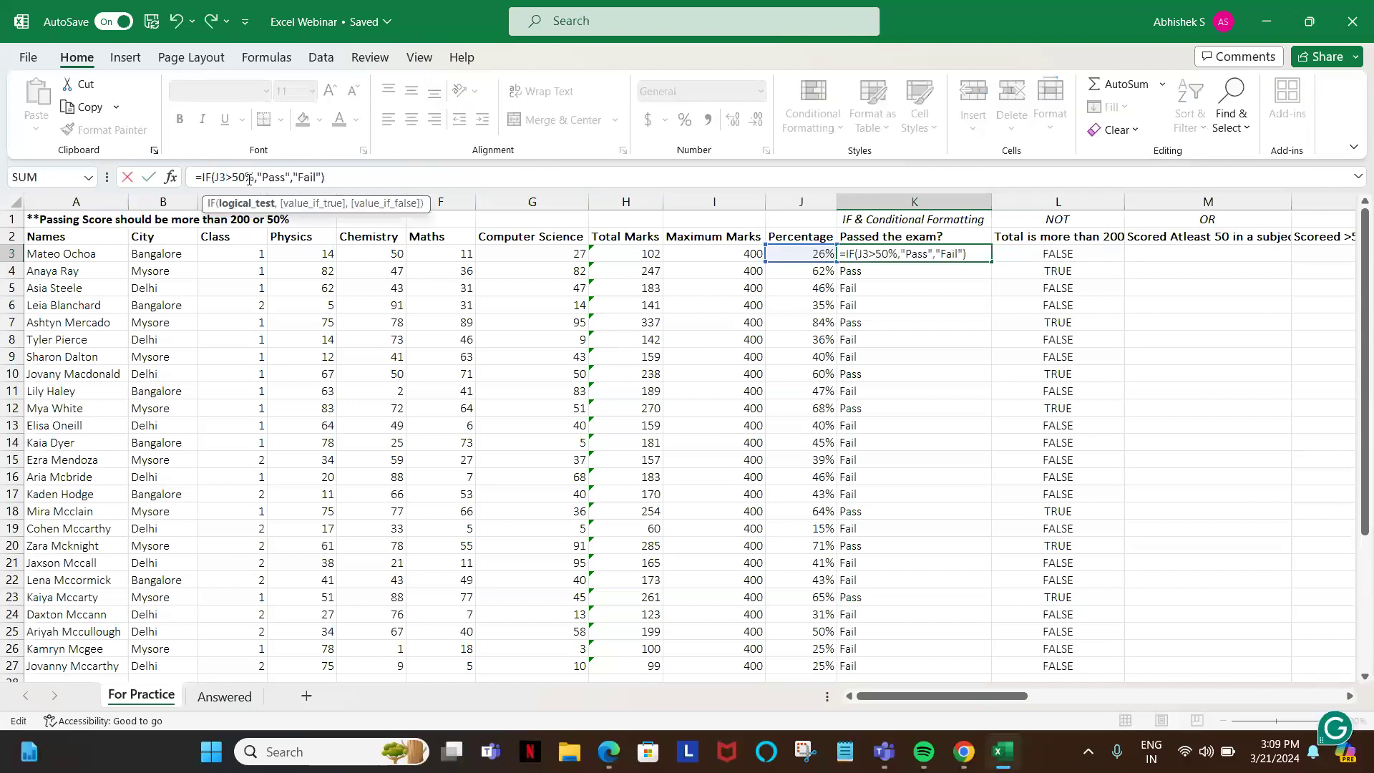
key(Return)
key(Up)
key(ctrl+z)
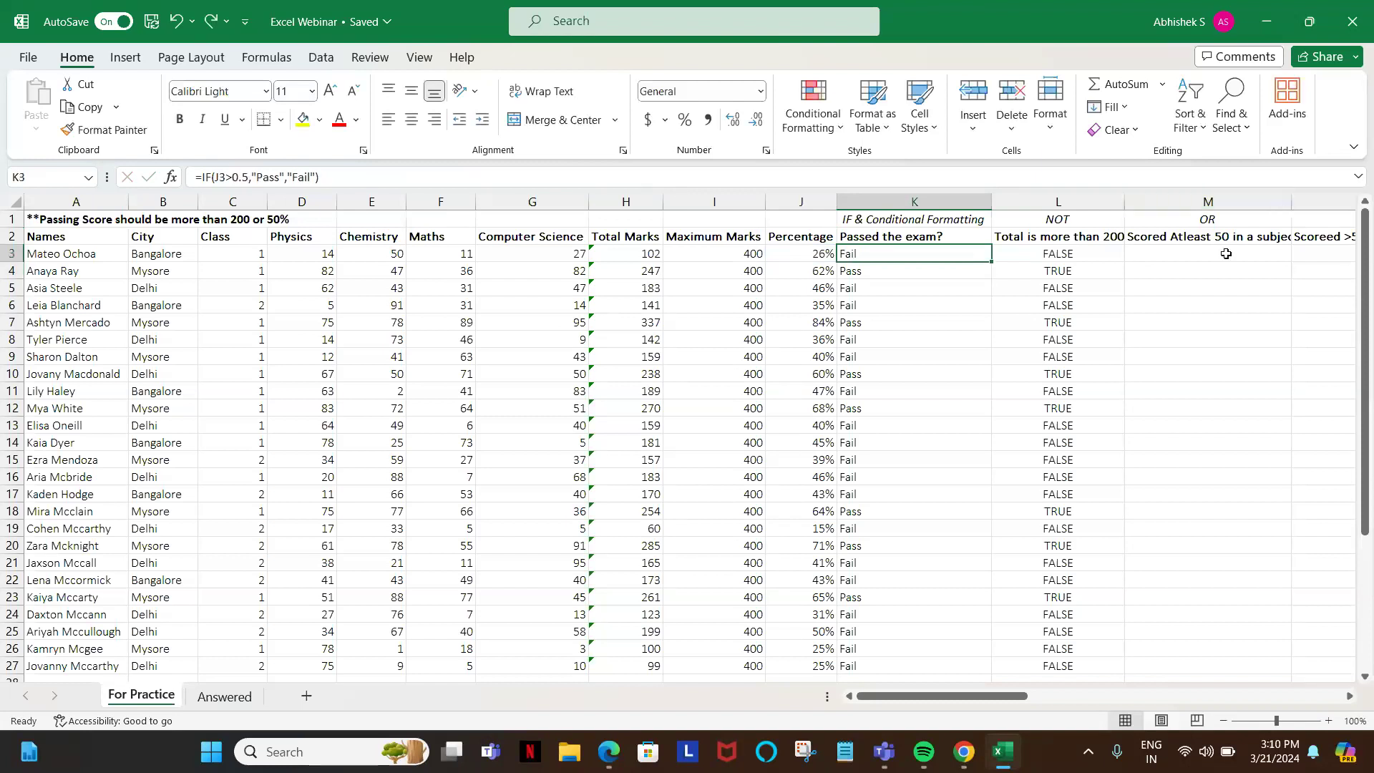
- Start an OR formula in M3 for the "Scored Atleast 50 in a subject" column with the Physics condition D3>50
click(1186, 248)
key(Up)
key(Up)
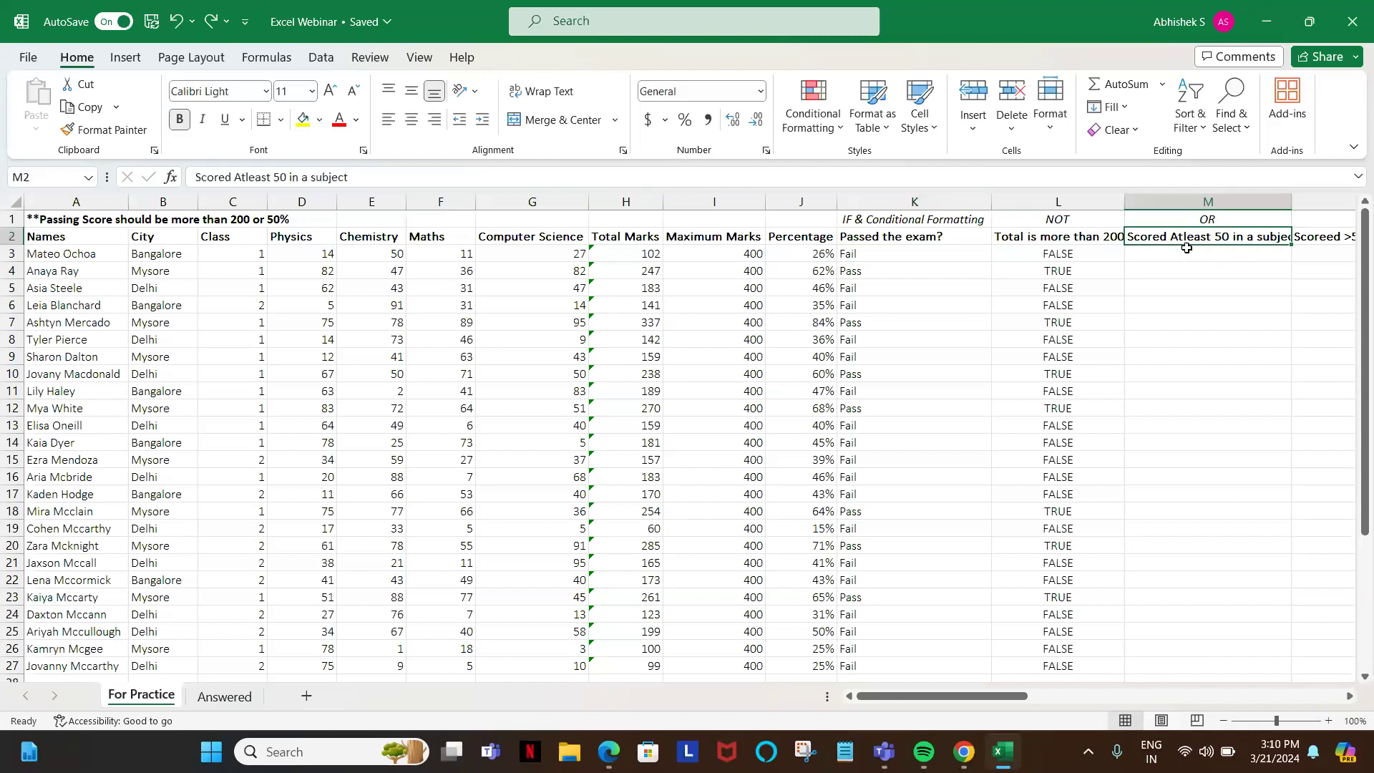
key(Down)
key(Down)
key(Up)
key(Down)
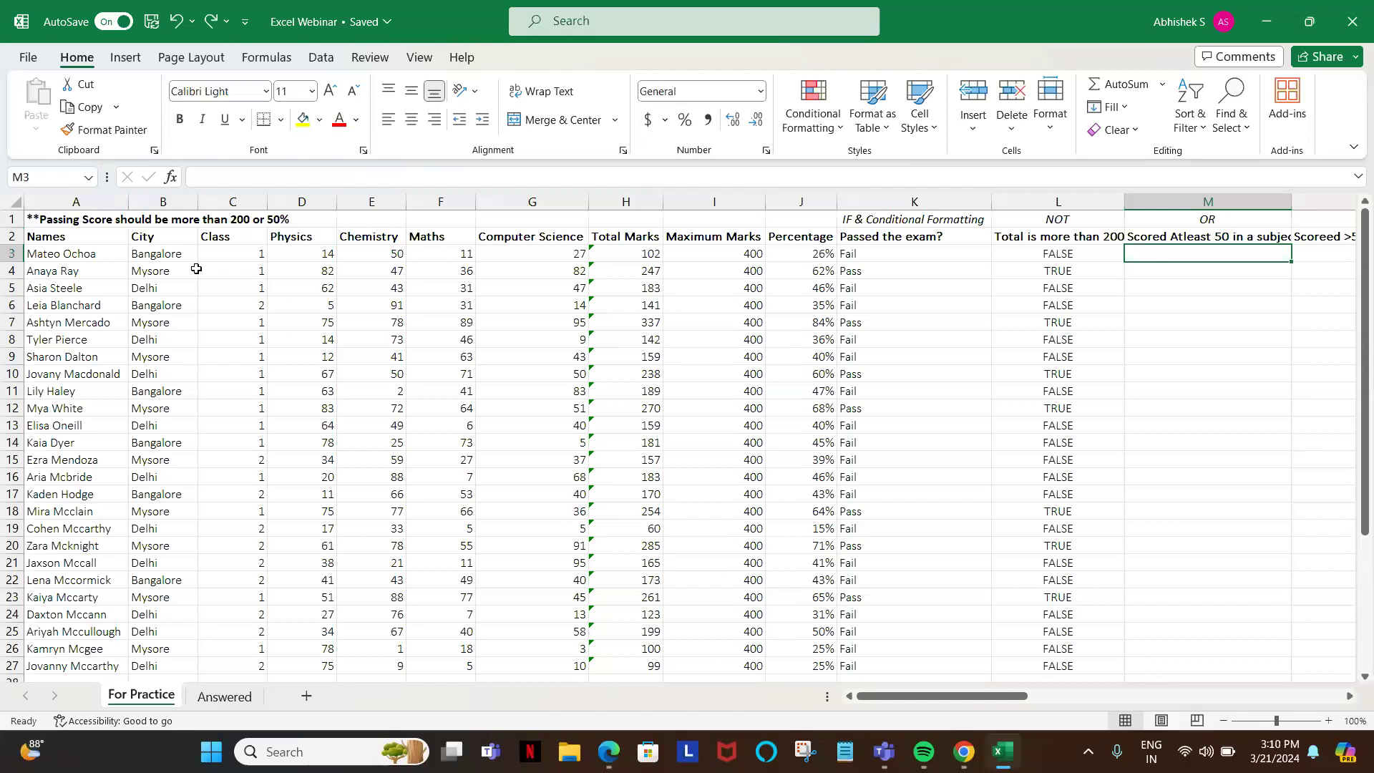
text(=)
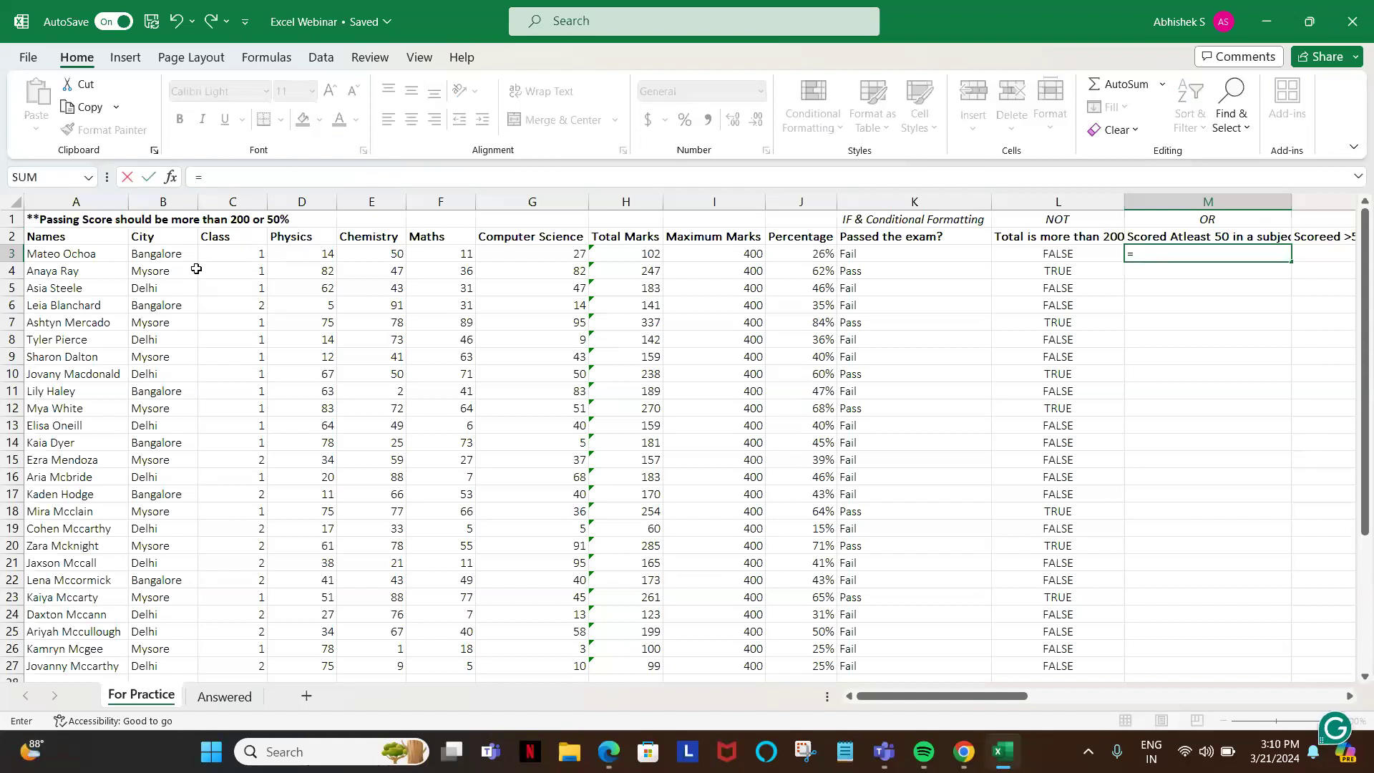
text(or)
key(Tab)
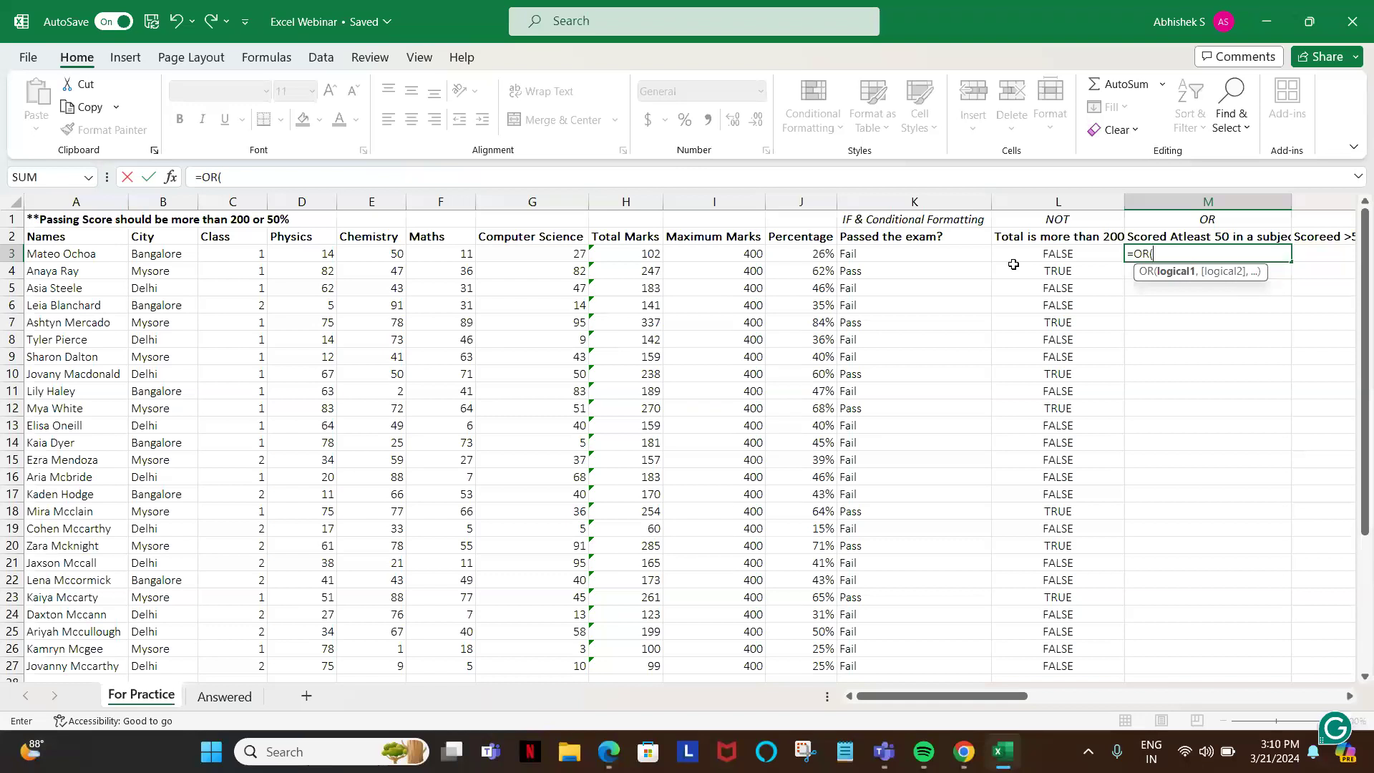
click(301, 252)
key(Right)
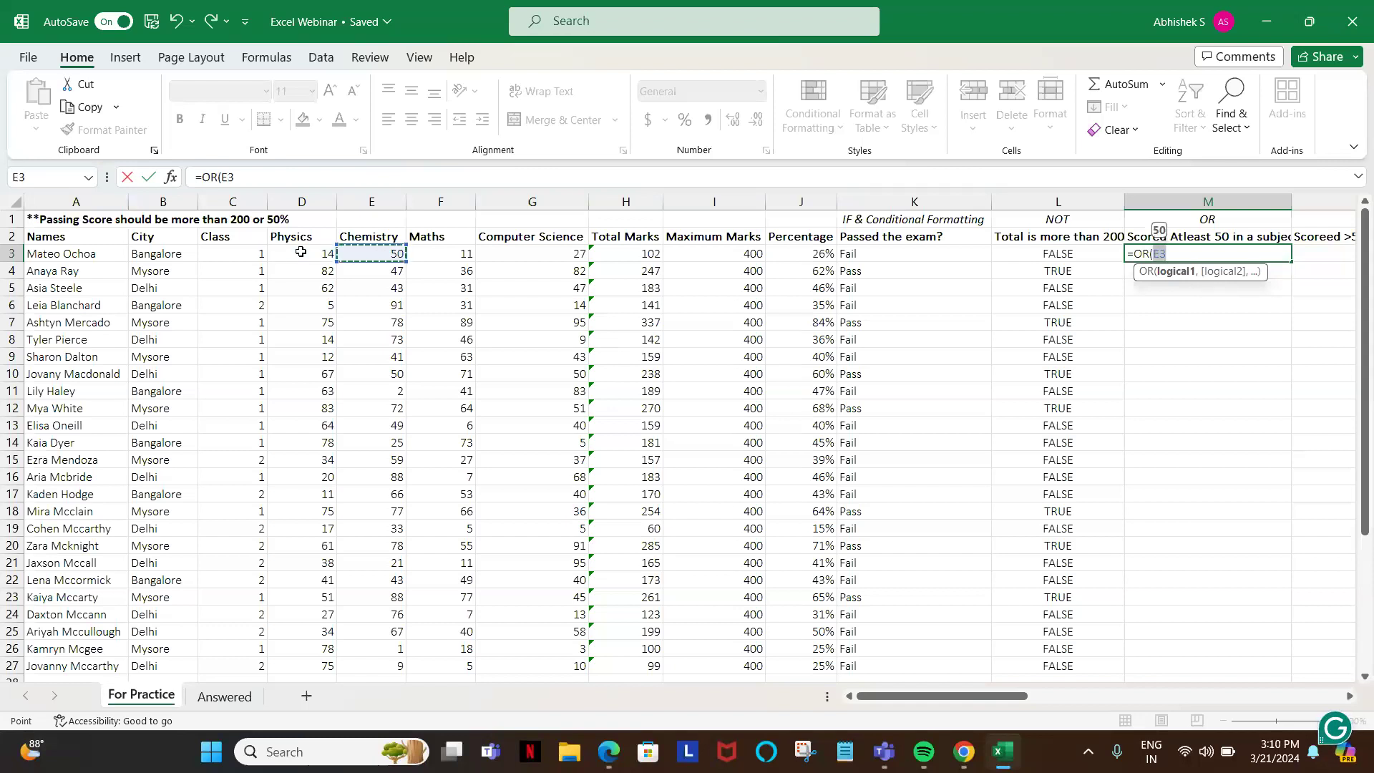
click(288, 254)
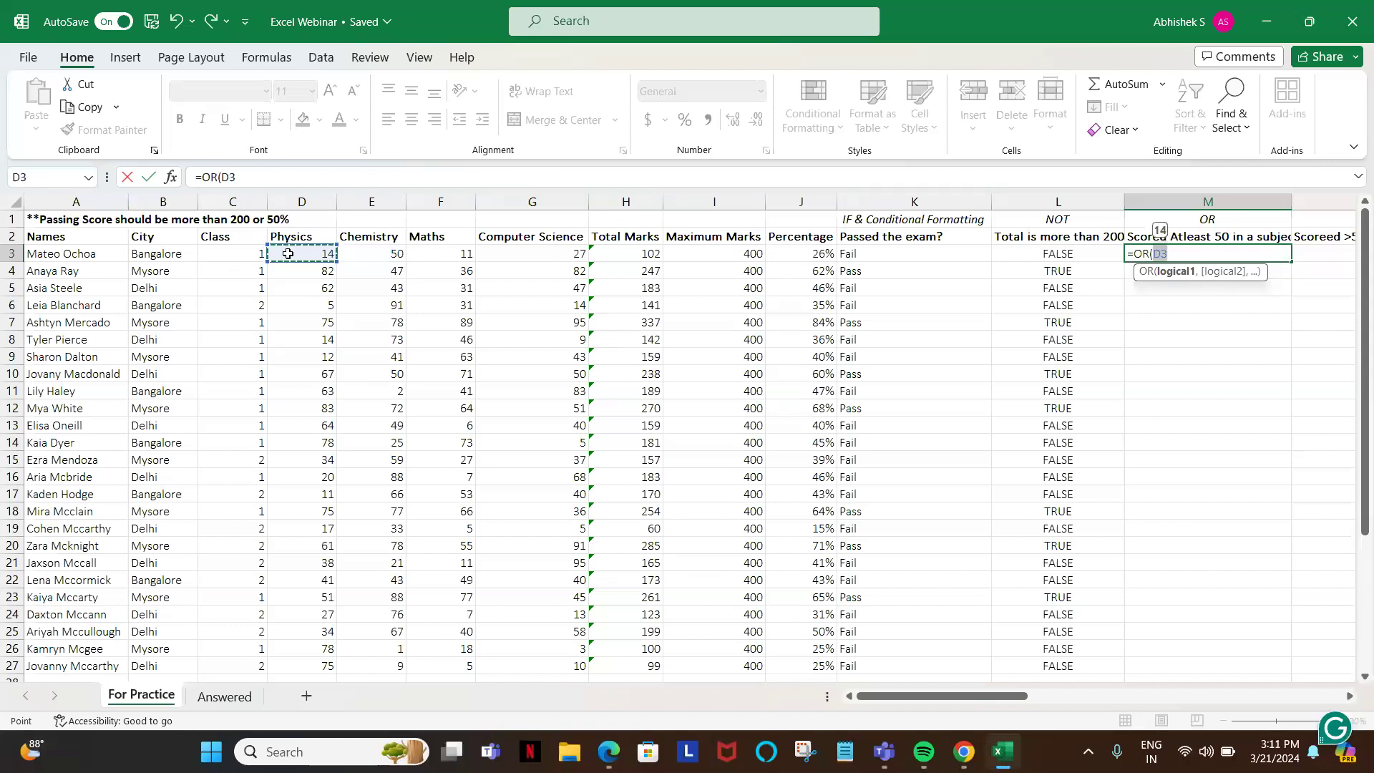
text(>)
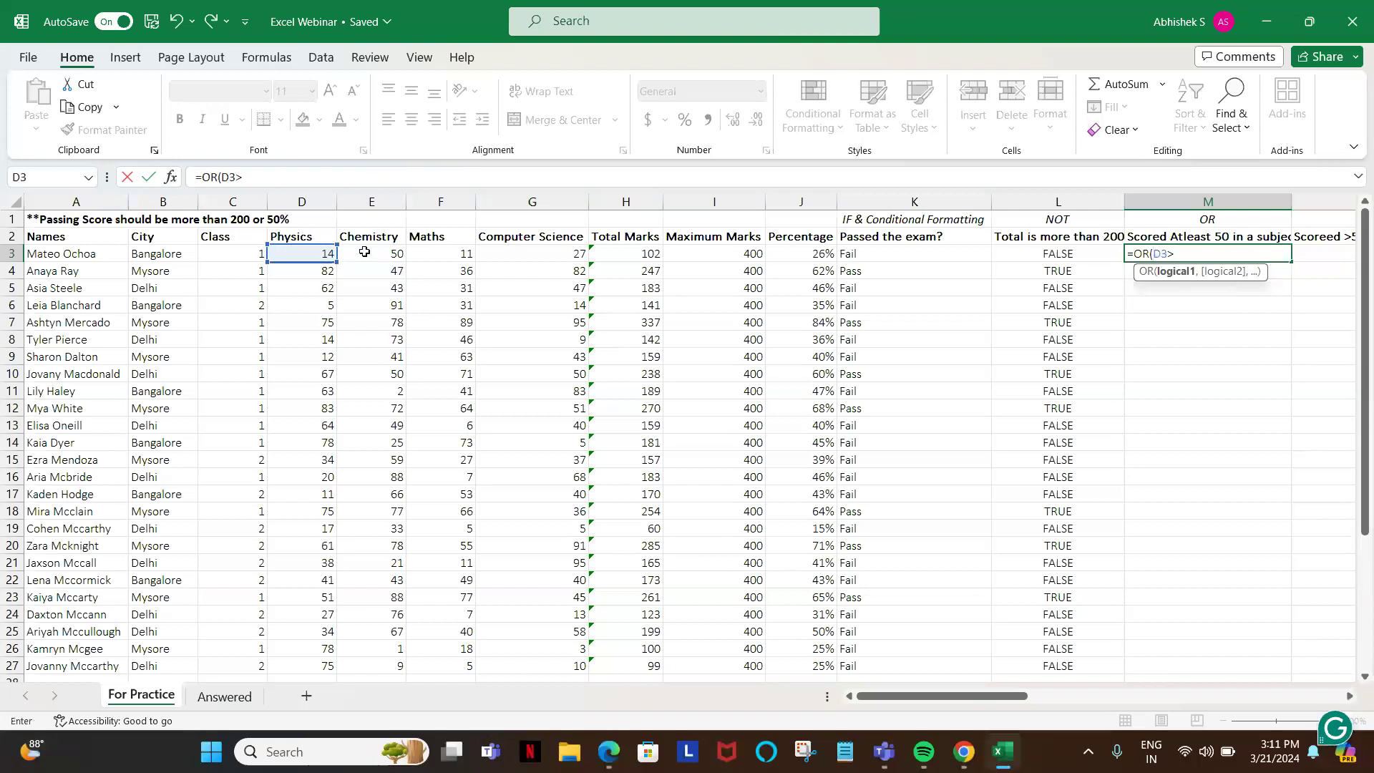
text(50,)
- Complete the OR formula in M3 with the conditions E3>50, F3>50 and G3<50
click(368, 254)
text(>50,)
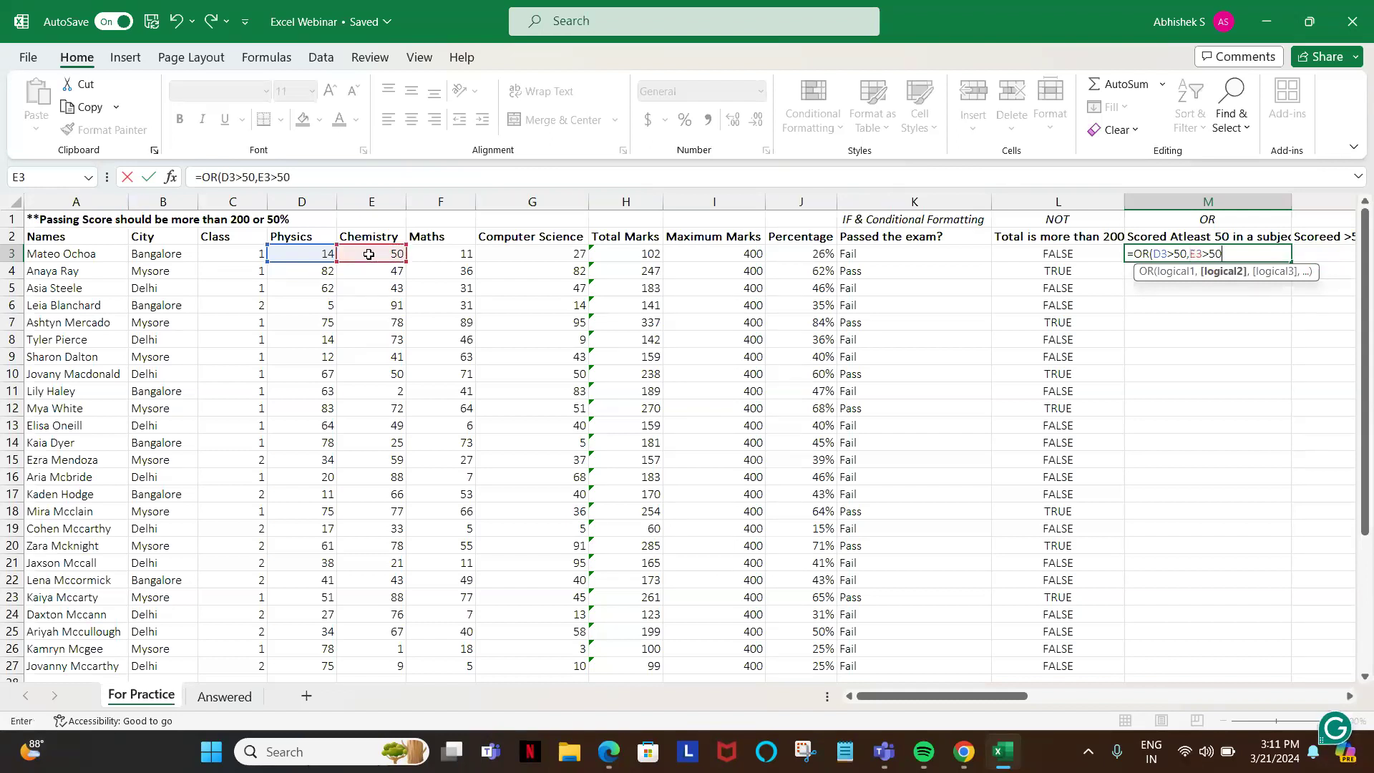
click(418, 262)
text(>50>)
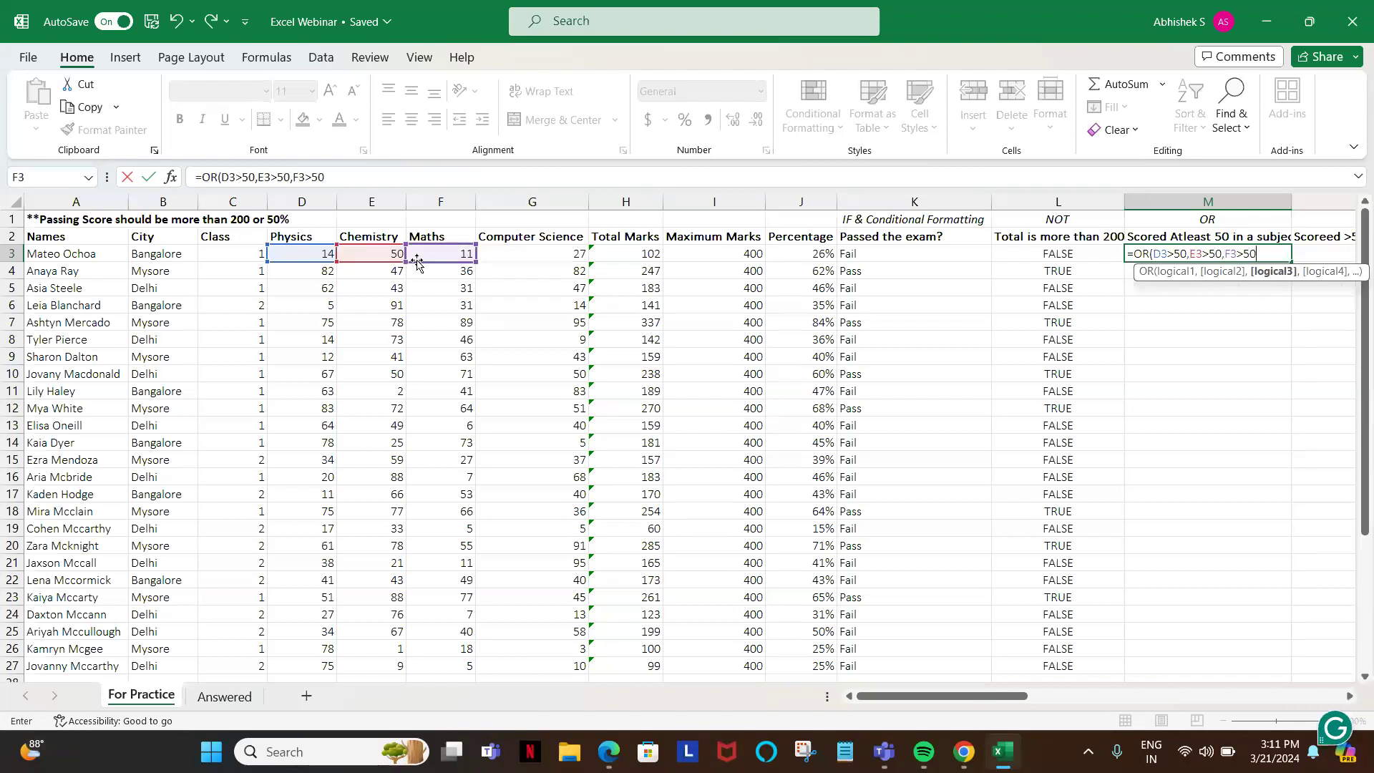
key(BackSpace)
text(,)
click(526, 254)
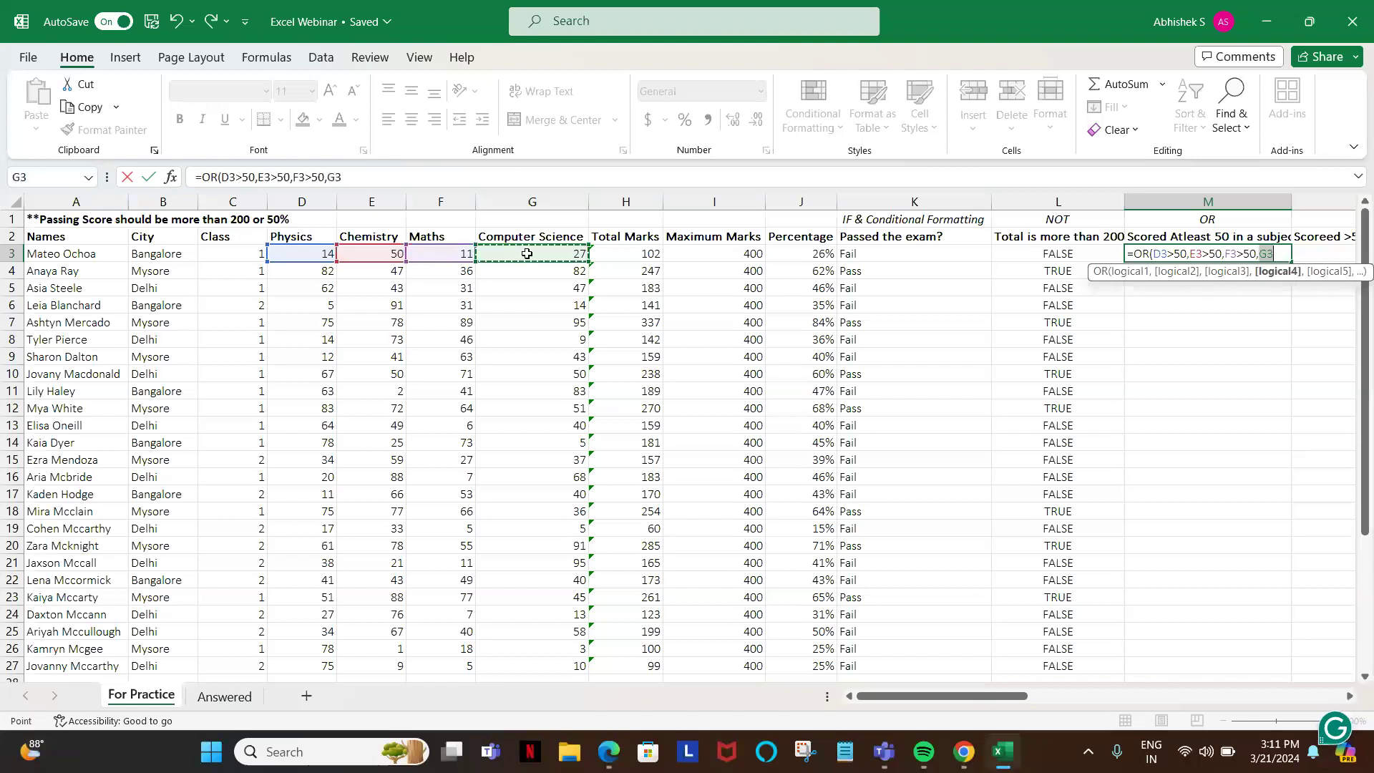
text(<50))
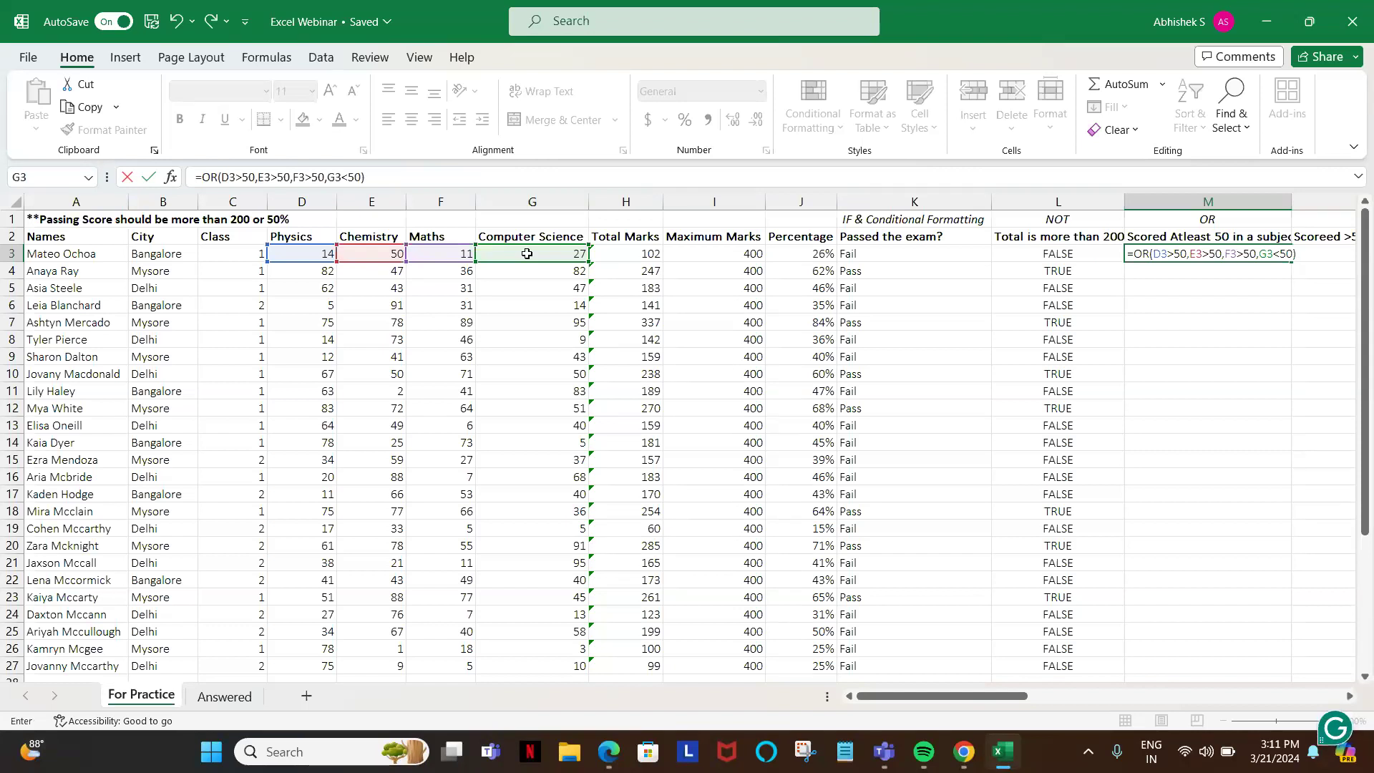
key(Return)
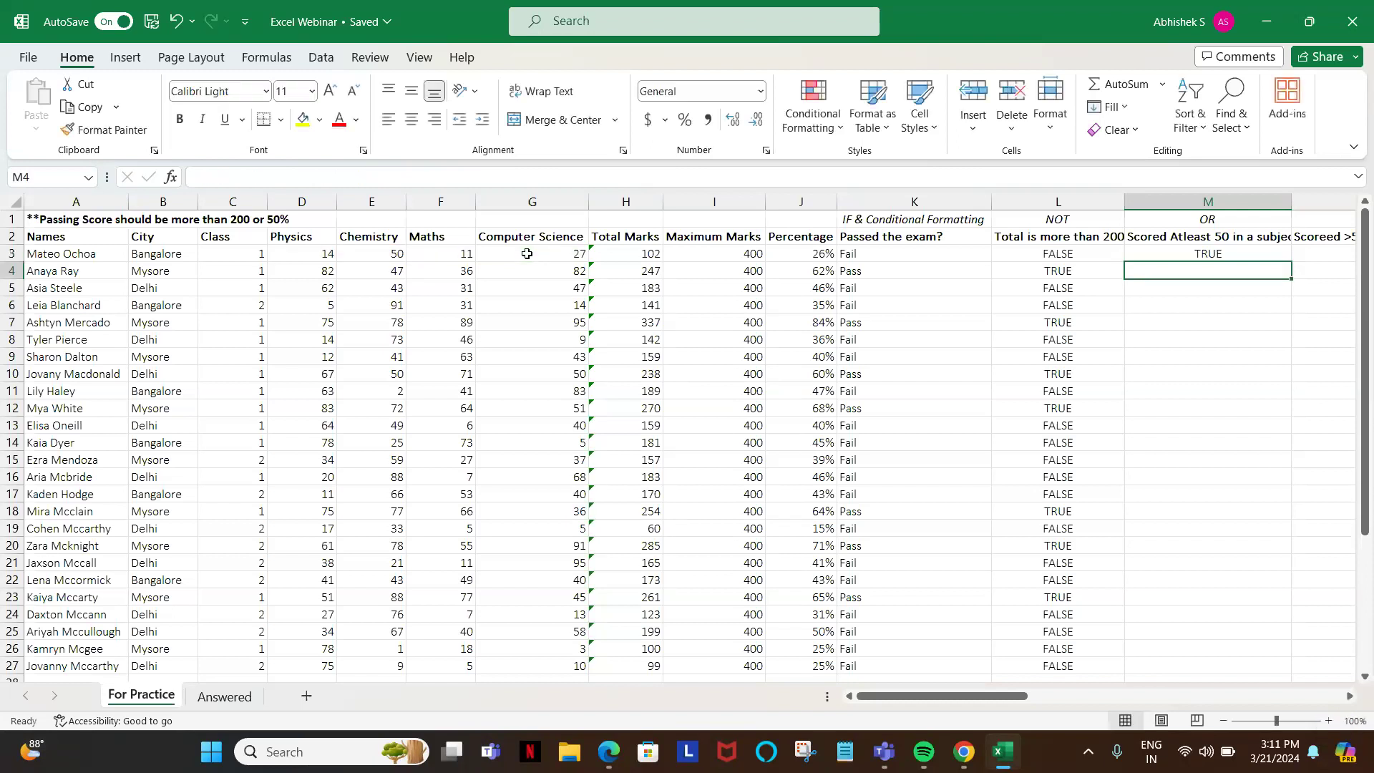
- Correct the Computer Science condition in M3's OR formula to G3>50
click(384, 257)
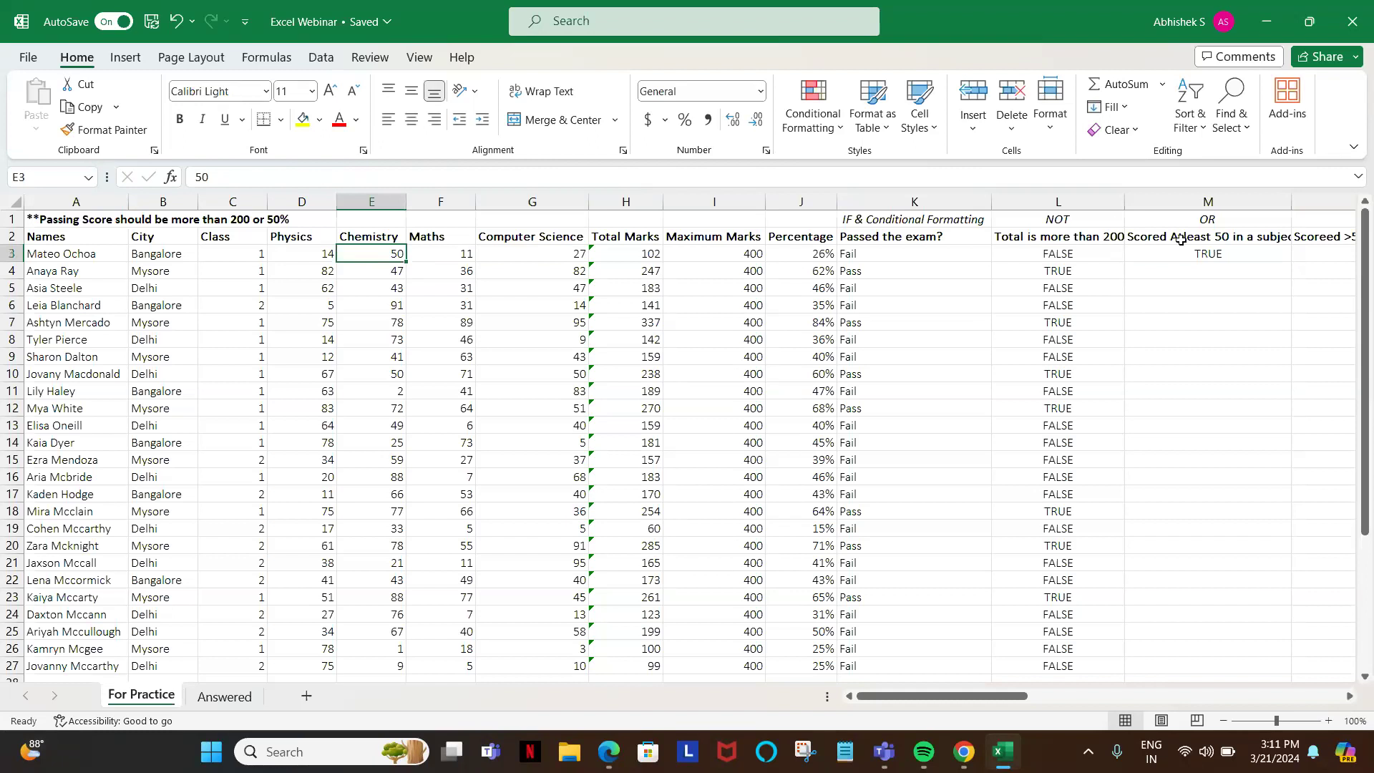
click(1193, 254)
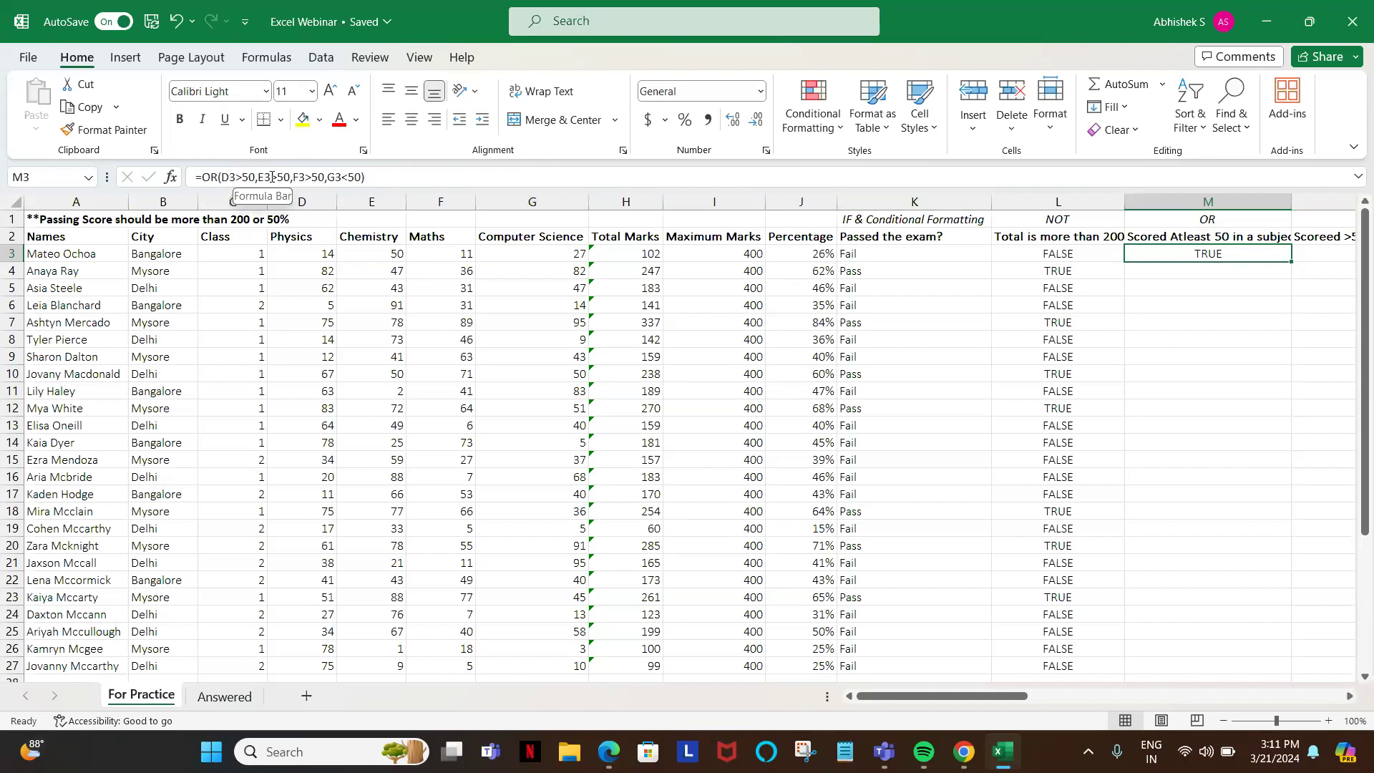
click(348, 177)
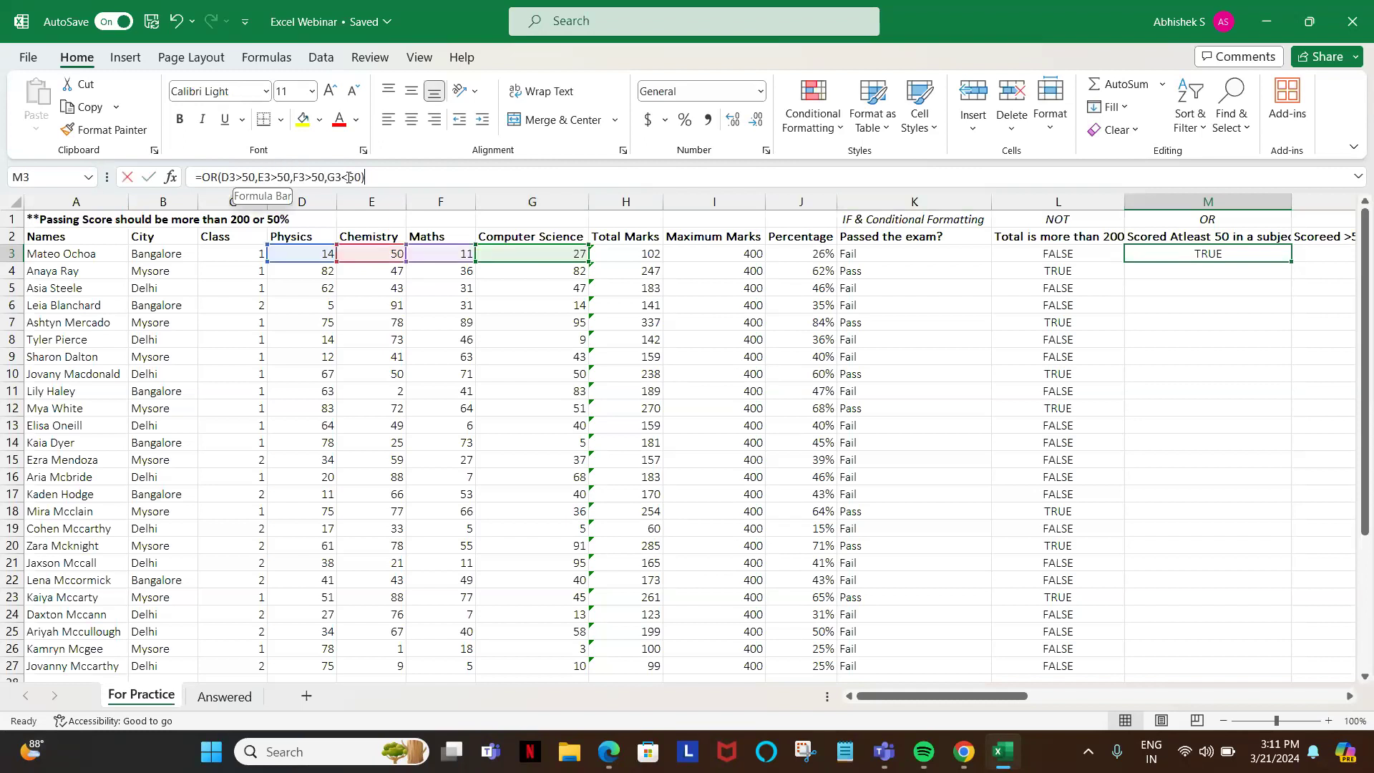
key(BackSpace)
text(>)
key(ctrl+Return)
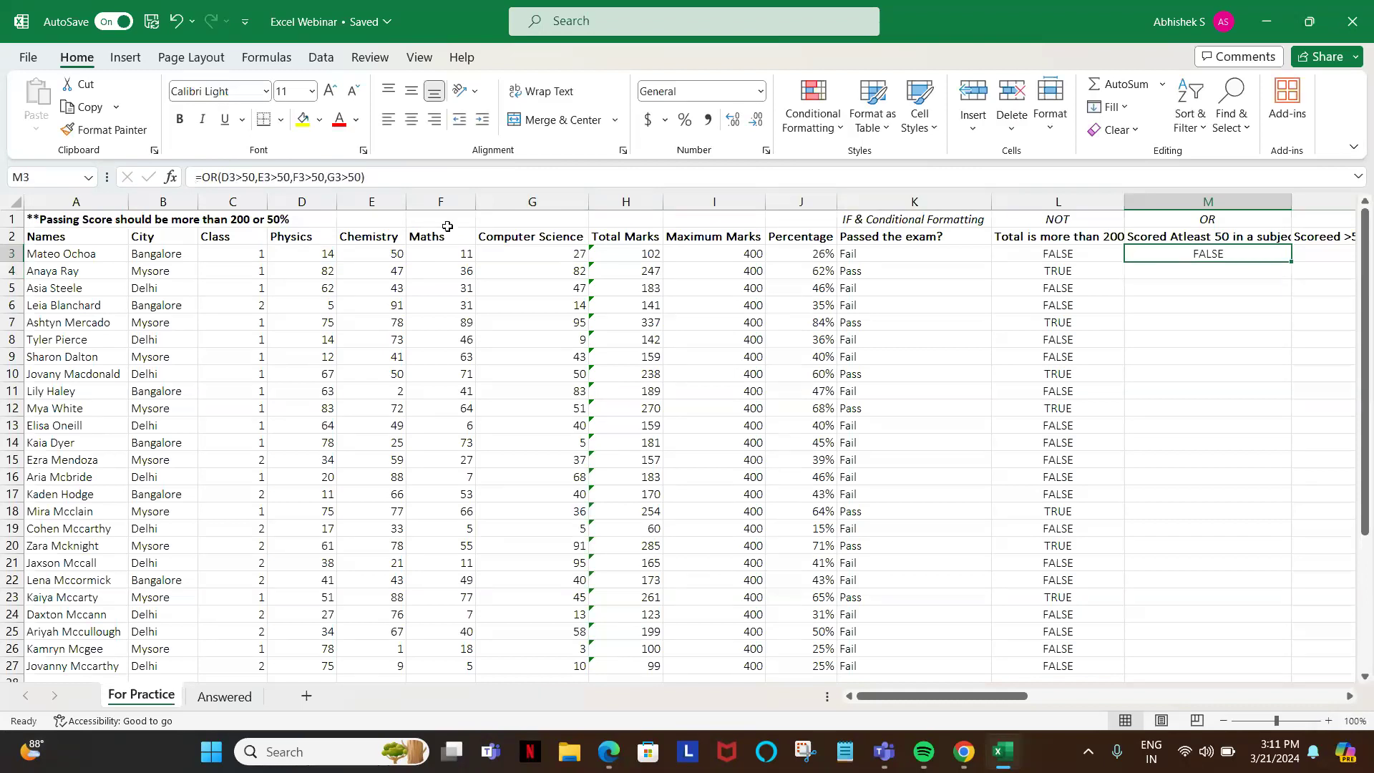
- Compare the M2 heading with the conditions in M3's OR formula
click(1192, 238)
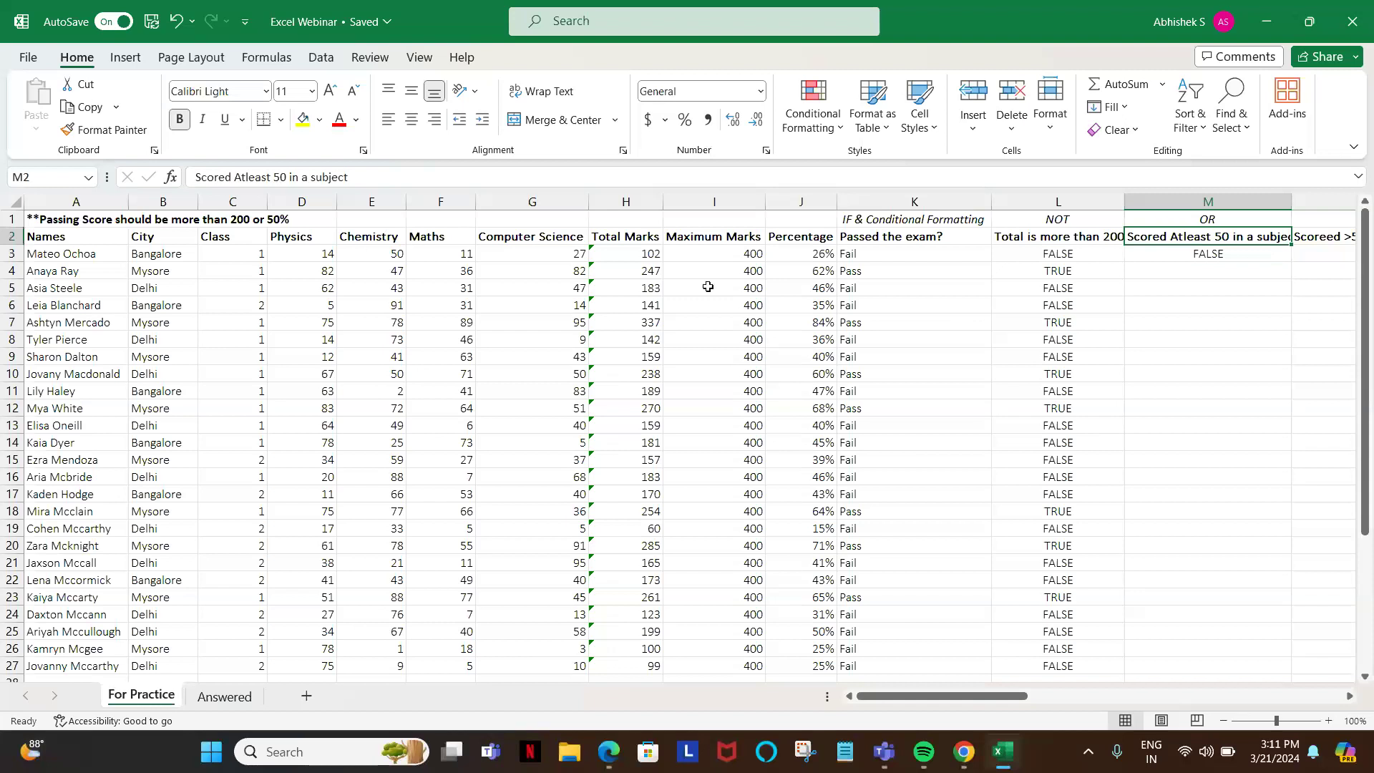
click(1178, 252)
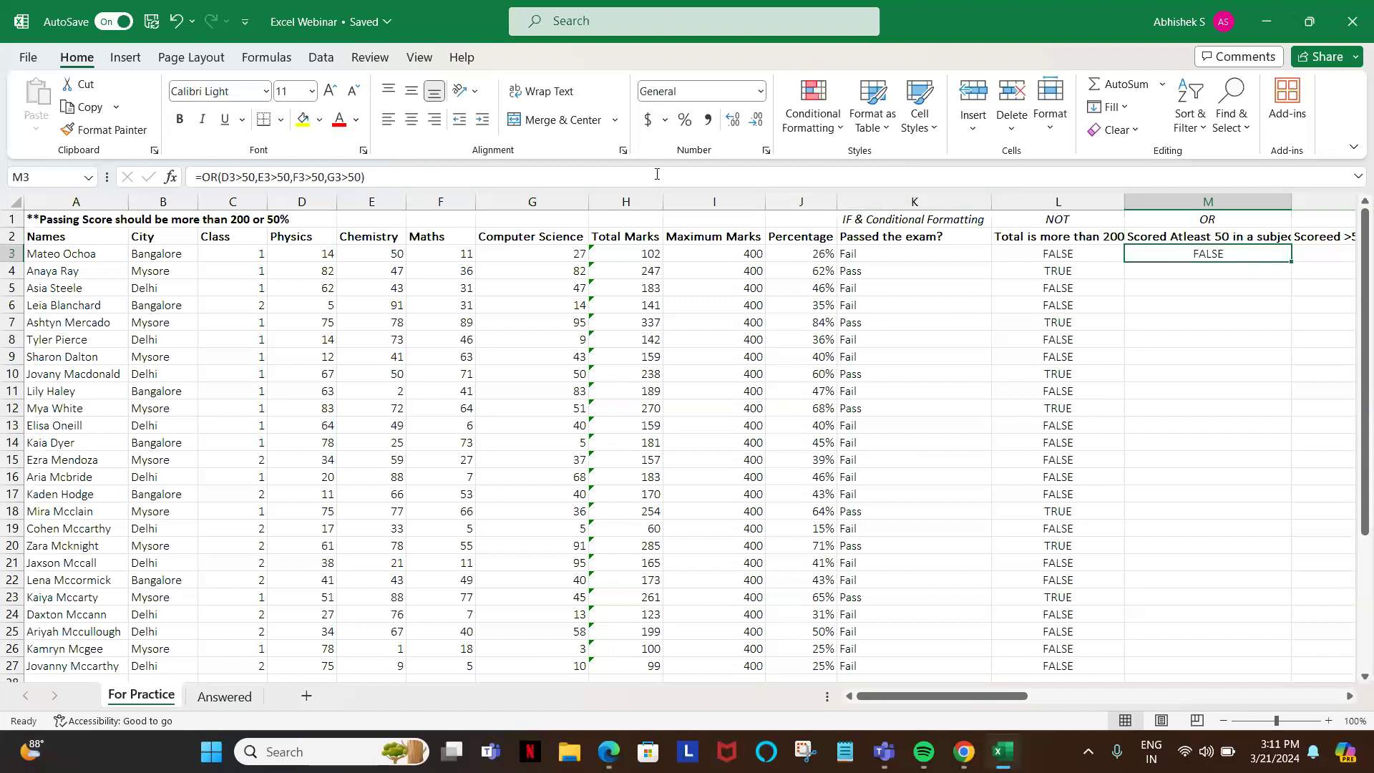
click(349, 176)
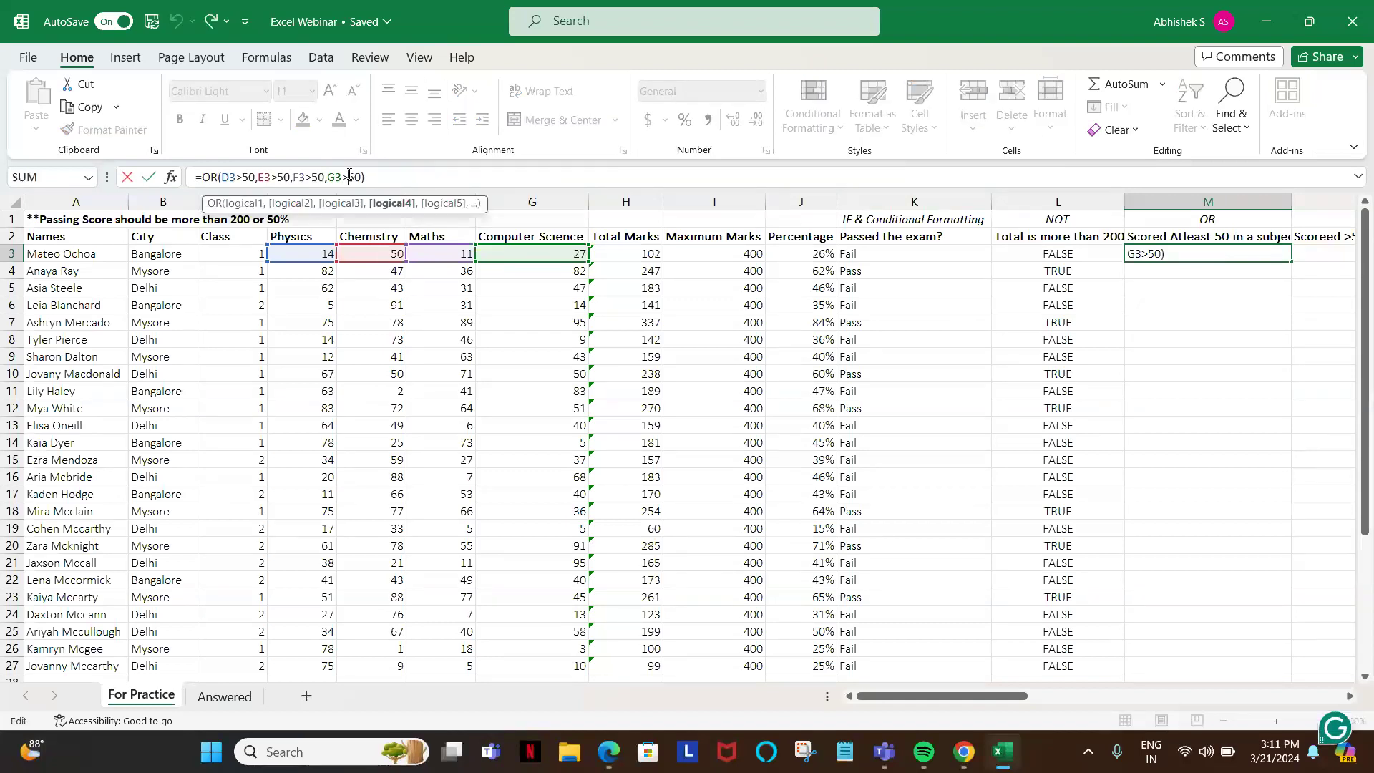
key(ctrl+Return)
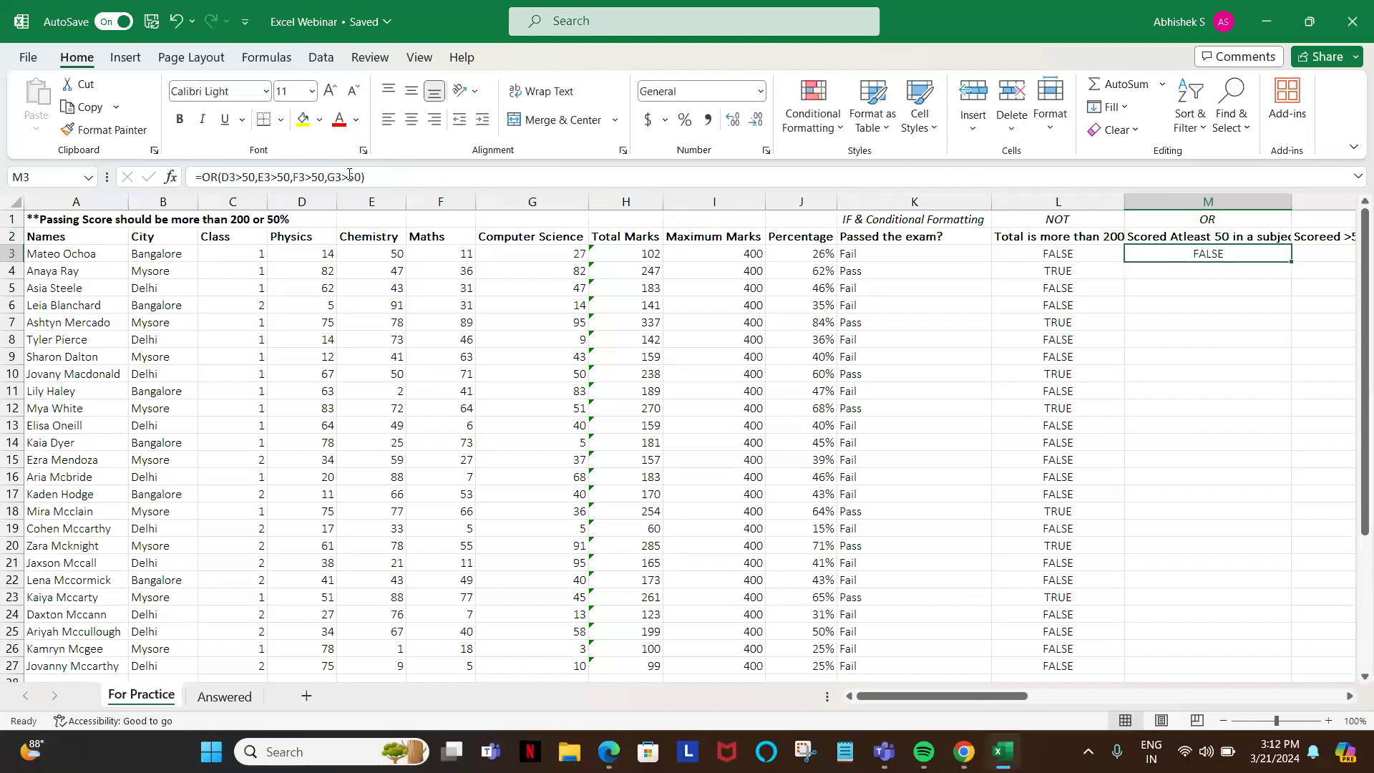
- Fill the OR formula from M3 down the column through row 27
key(Left)
key(ctrl+Down)
key(Right)
key(ctrl+shift+Up)
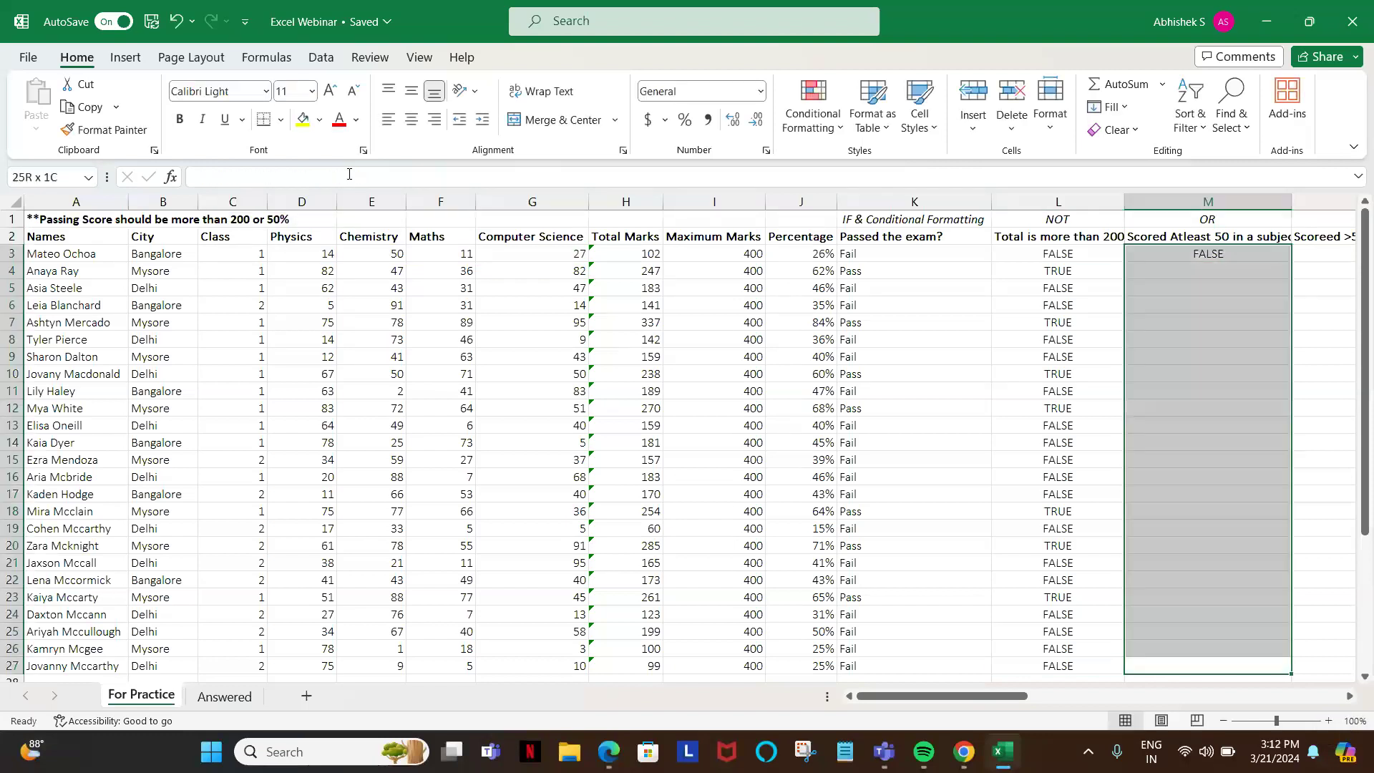
key(ctrl+d)
- Add filters to the row 2 headings and filter the "Scored Atleast 50 in a subject" column to TRUE only
key(Up)
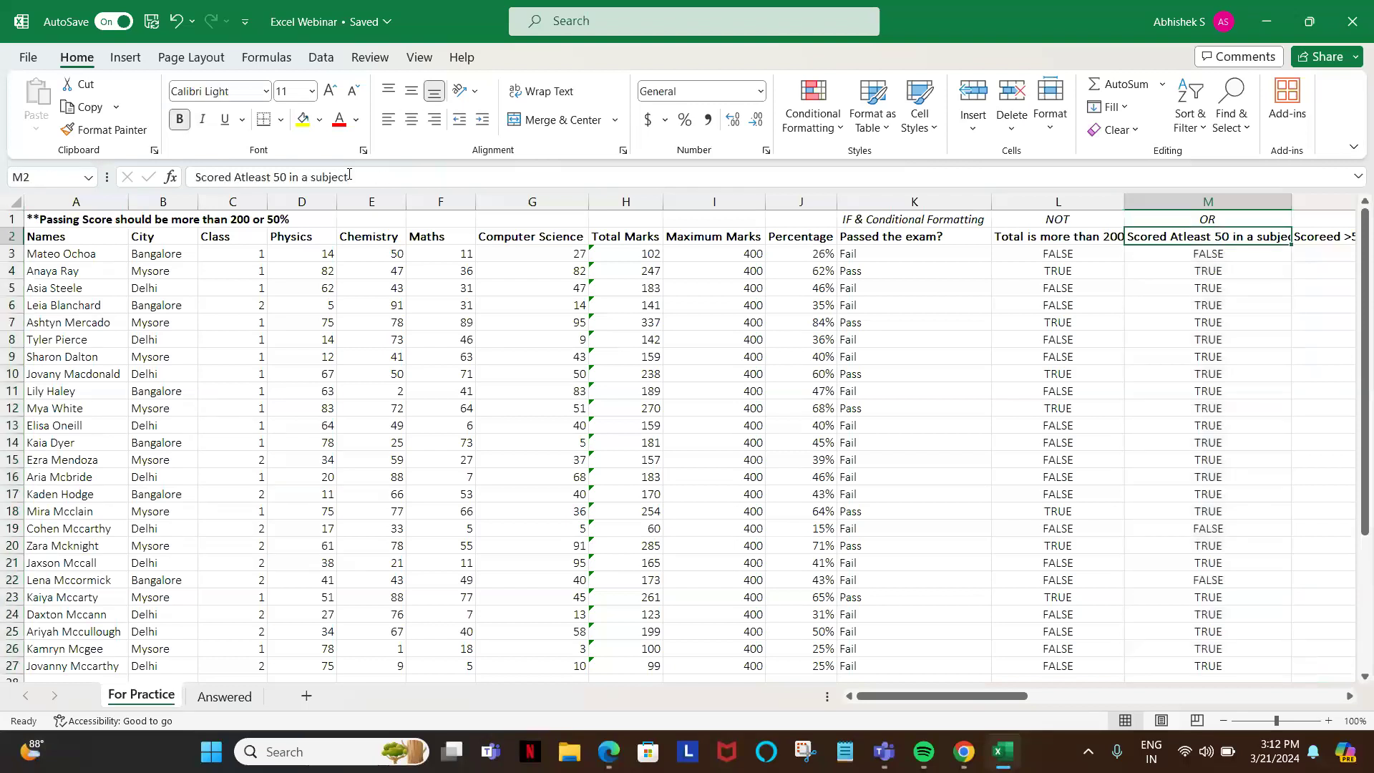
key(shift+space)
key(ctrl+shift+l)
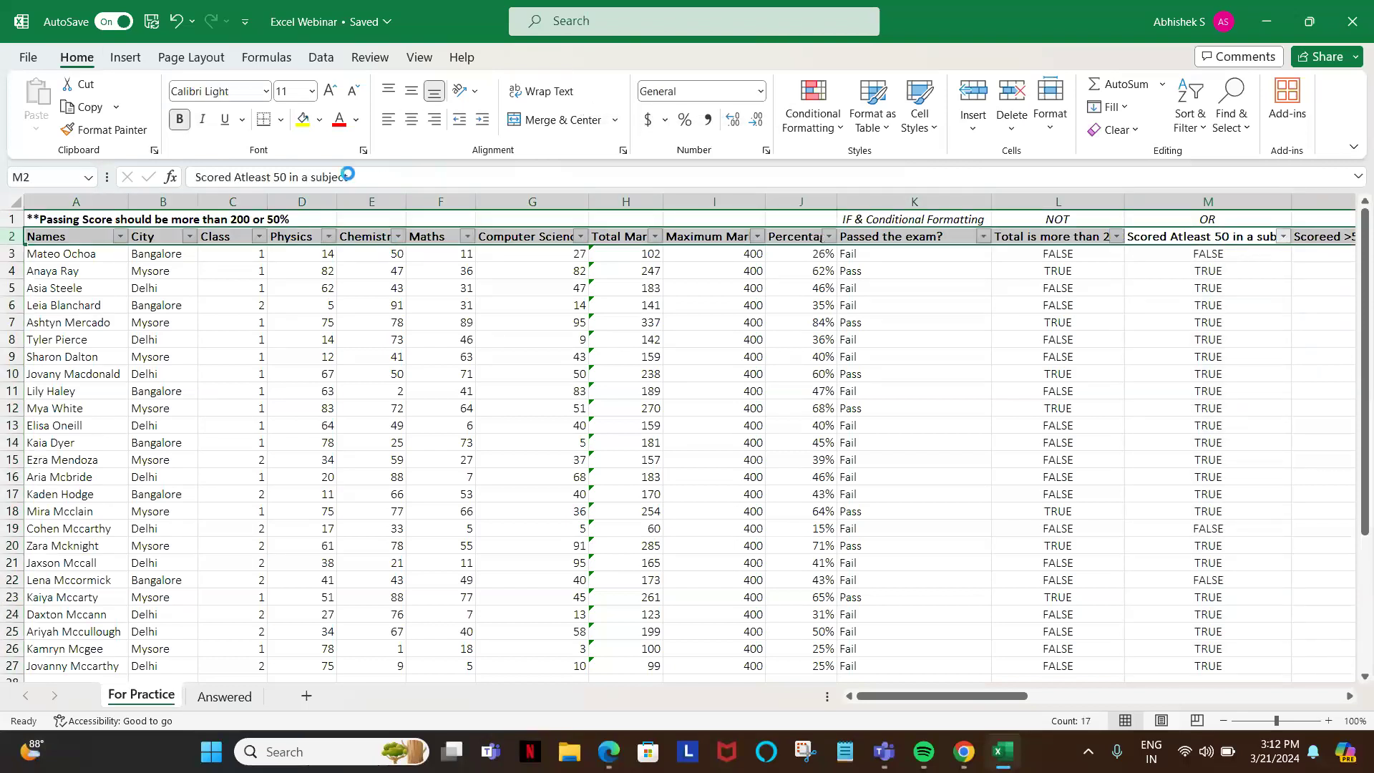
key(alt+Down)
key(Down)
key(Down)
key(Down)
key(Down)
key(Down)
key(Down)
key(Down)
key(space)
key(Down)
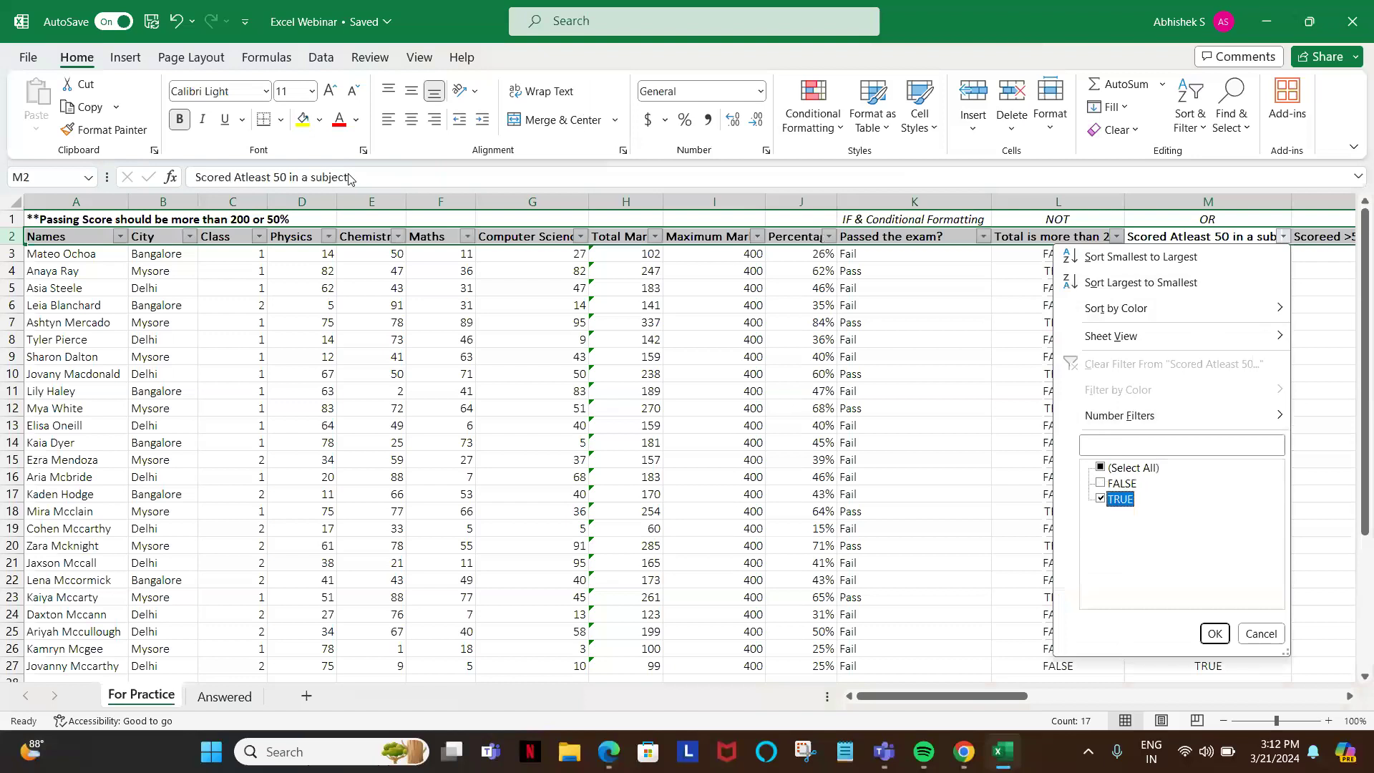
key(Tab)
key(Return)
- Check the subject marks in the first filtered rows, Physics through Computer Science, against the OR condition of more than 50
key(Left)
key(Left)
key(Left)
key(Left)
key(Left)
key(Left)
key(Left)
key(Left)
key(Left)
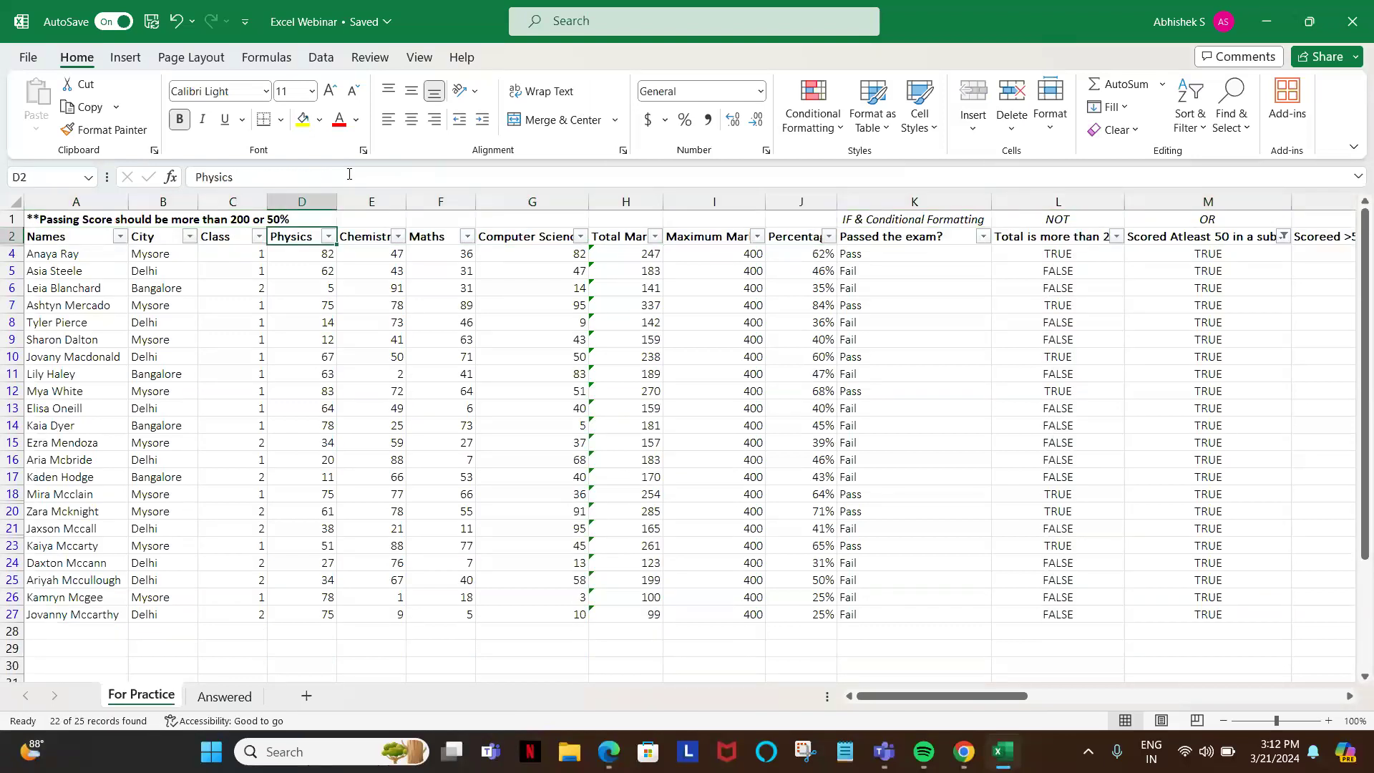
key(Down)
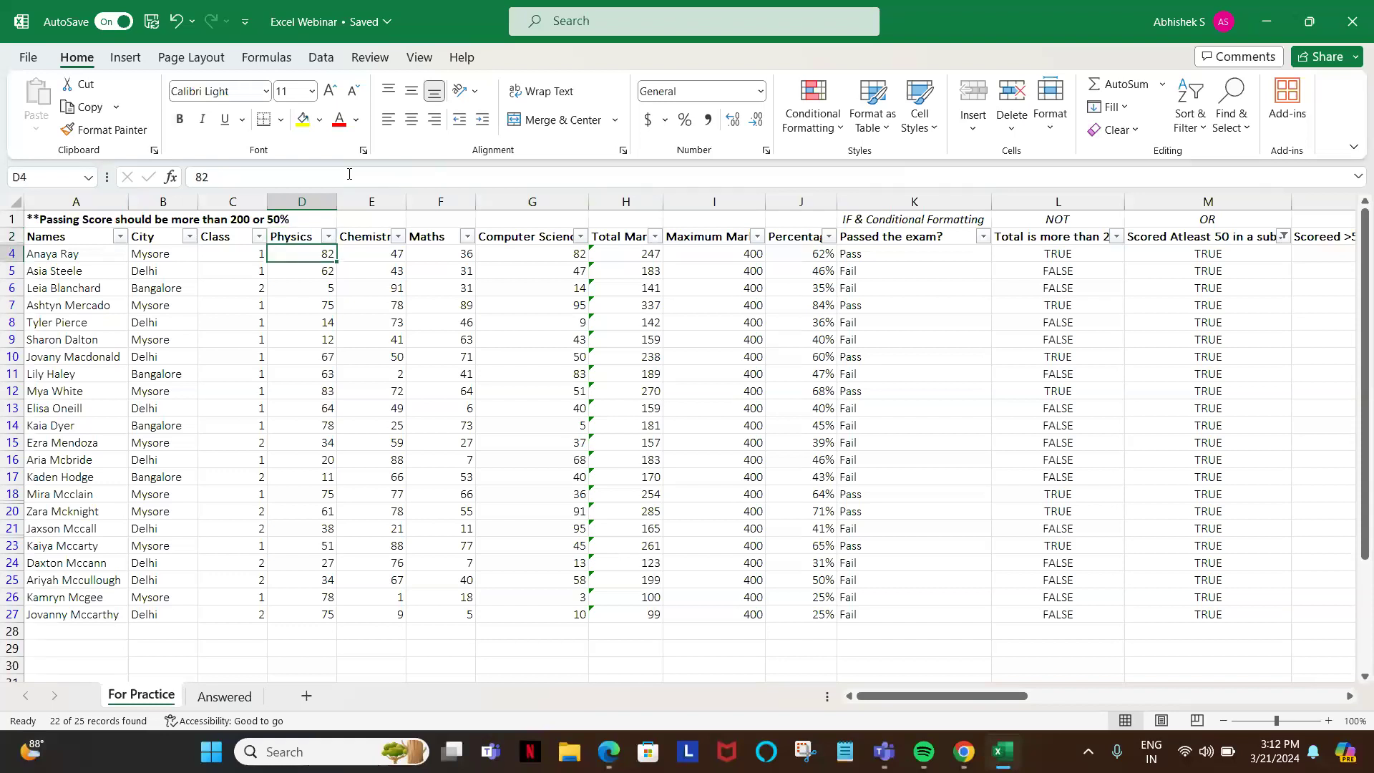
key(Right)
key(Right)
key(Right)
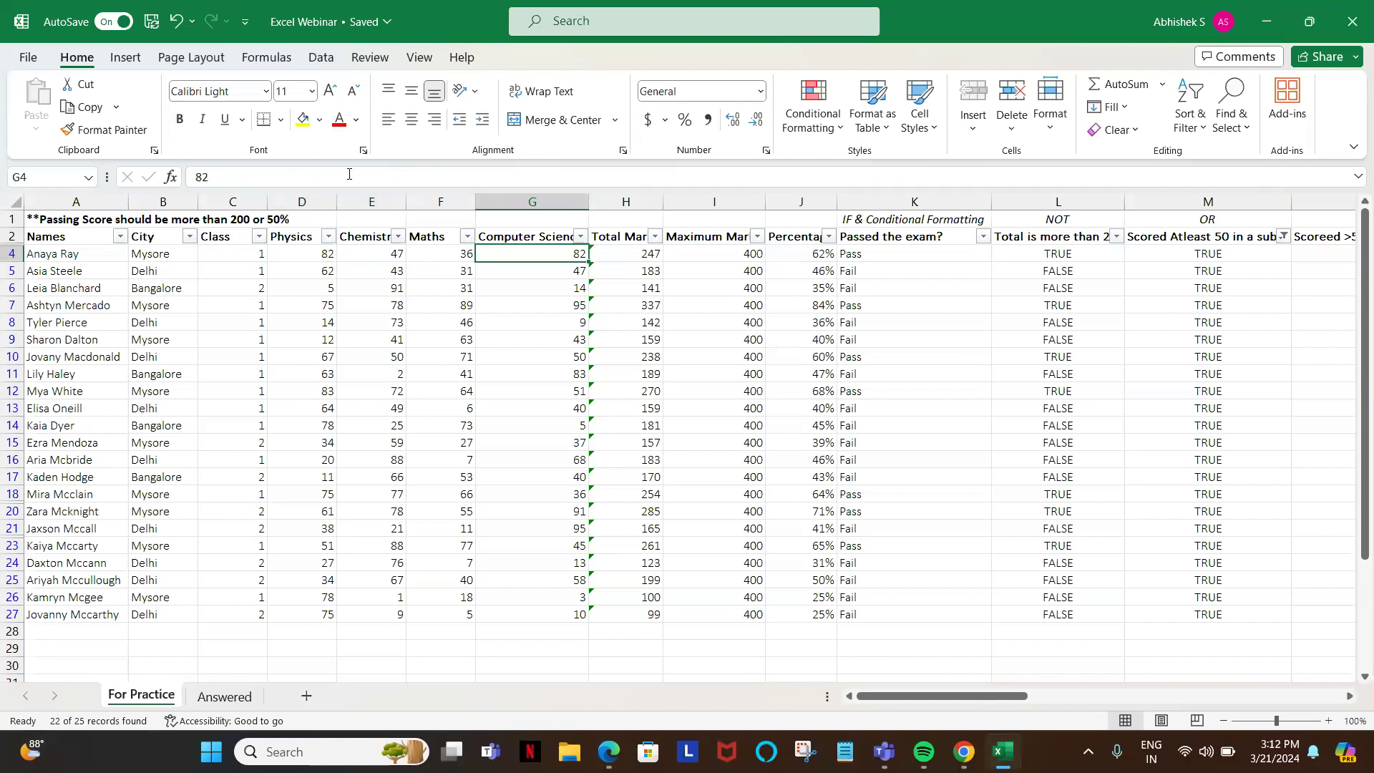
key(Down)
key(Left)
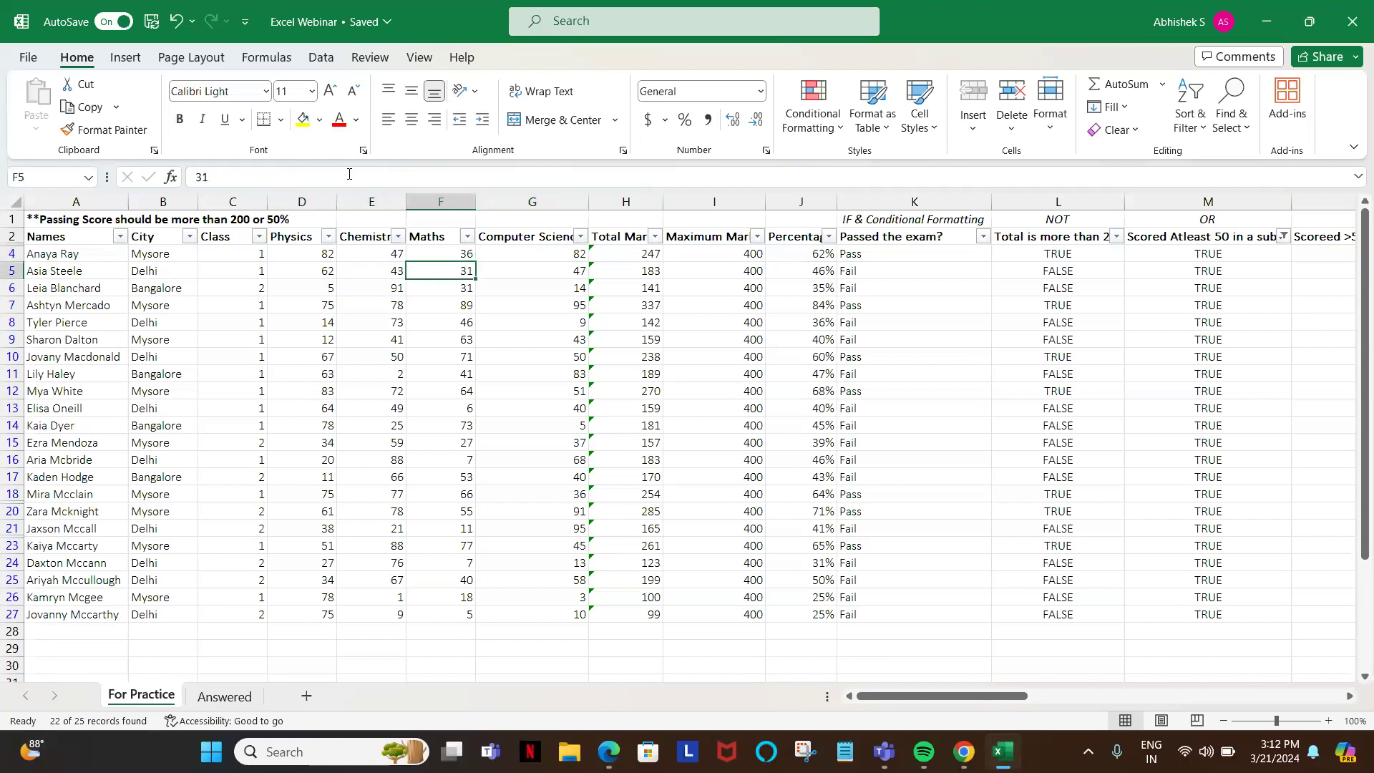
key(Left)
key(Left)
key(Down)
key(Up)
key(Up)
key(Up)
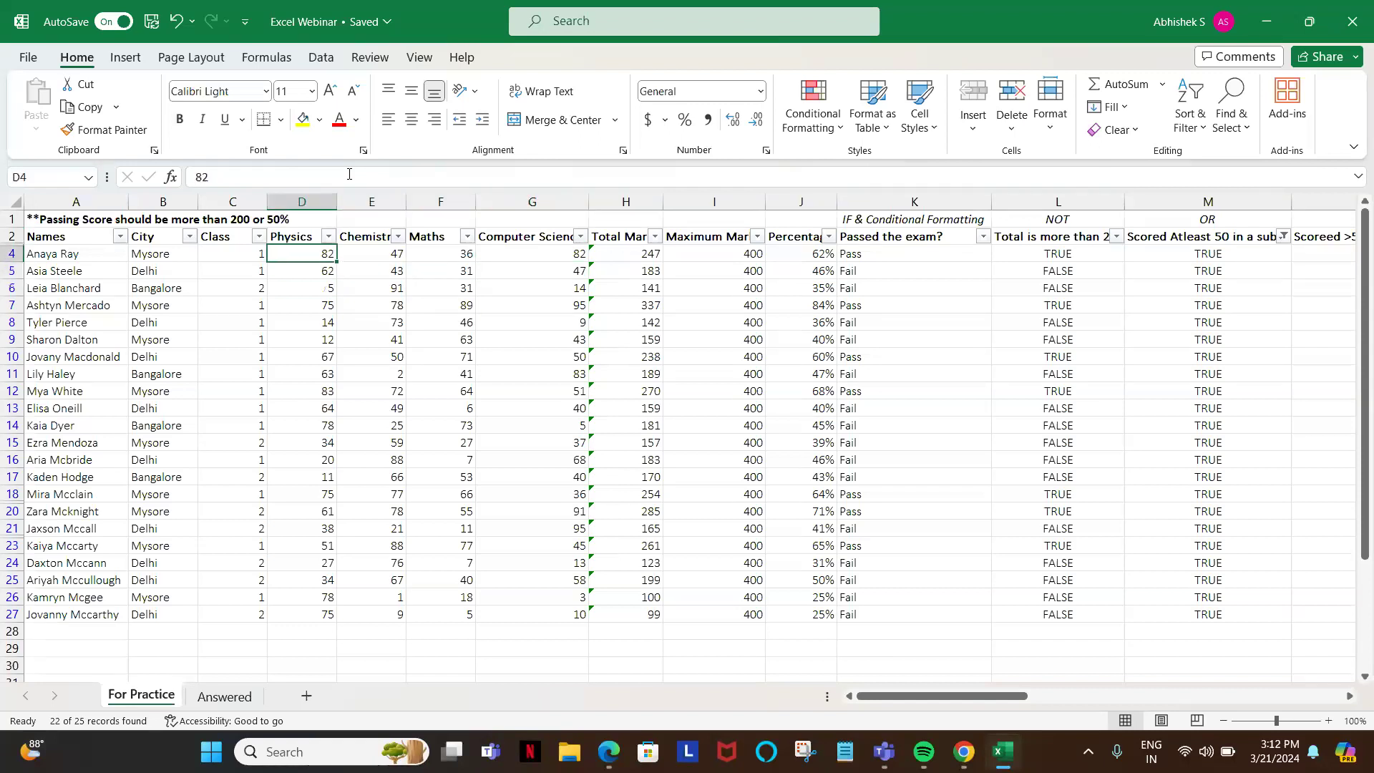
- Remove the filters from the row 2 headings and return to the M2 heading
key(ctrl+shift+l)
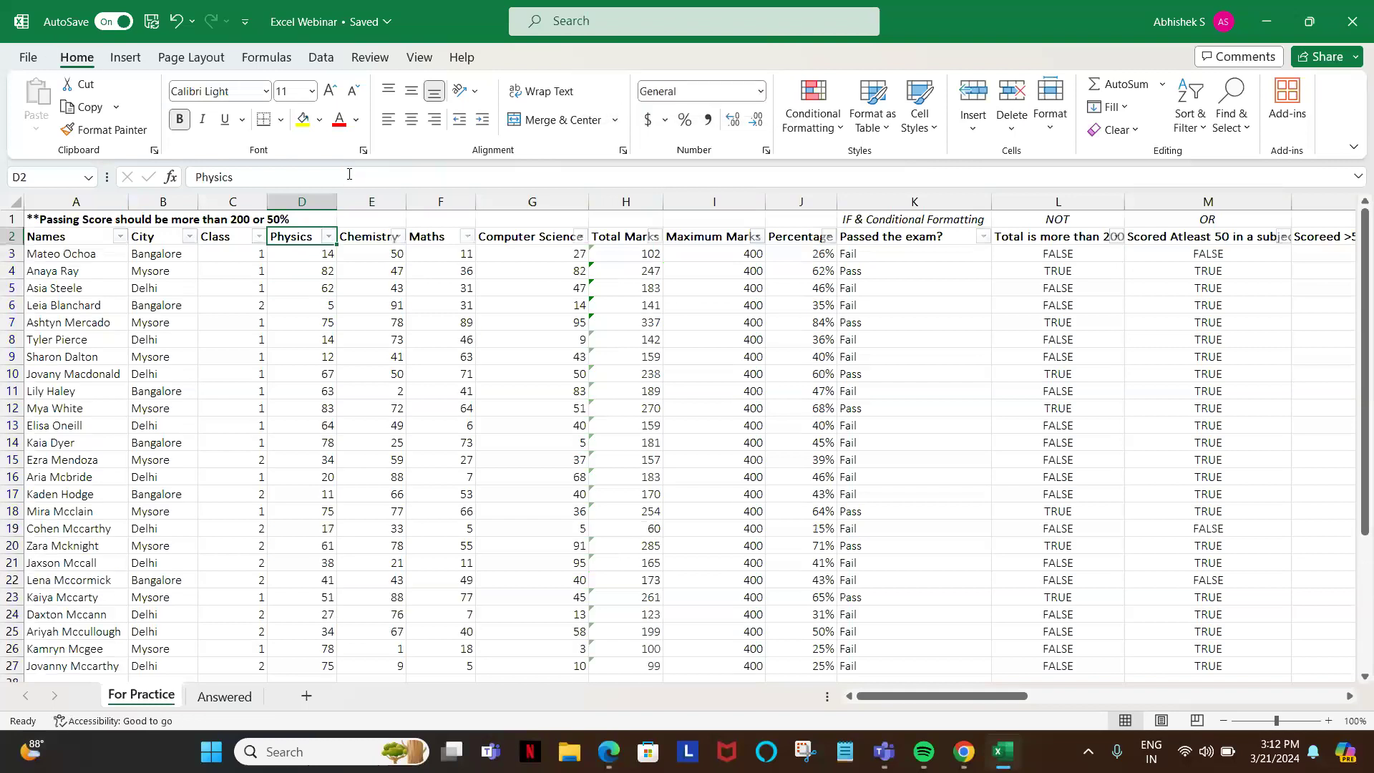
key(Right)
key(Right)
key(Right)
key(Right)
key(Right)
key(Right)
key(Right)
key(Right)
key(Right)
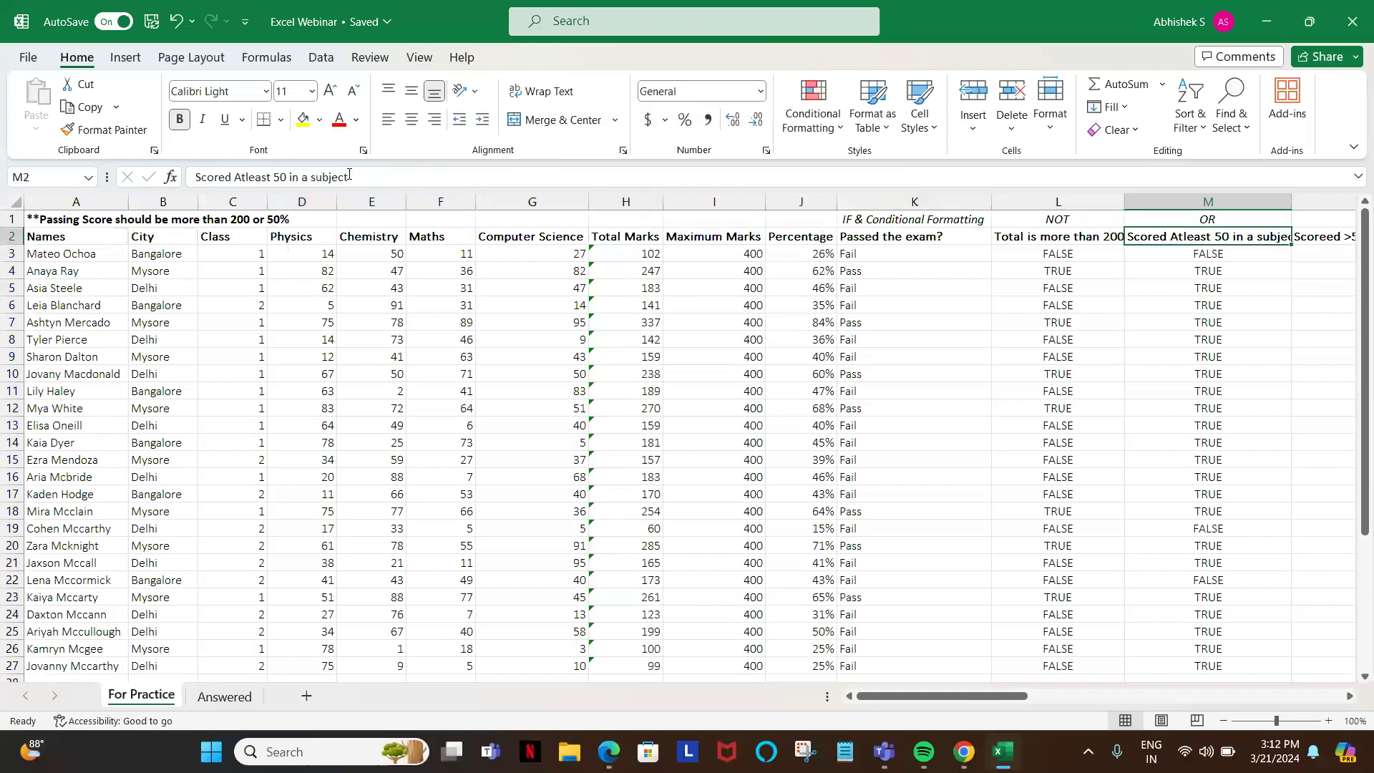
key(Right)
key(Left)
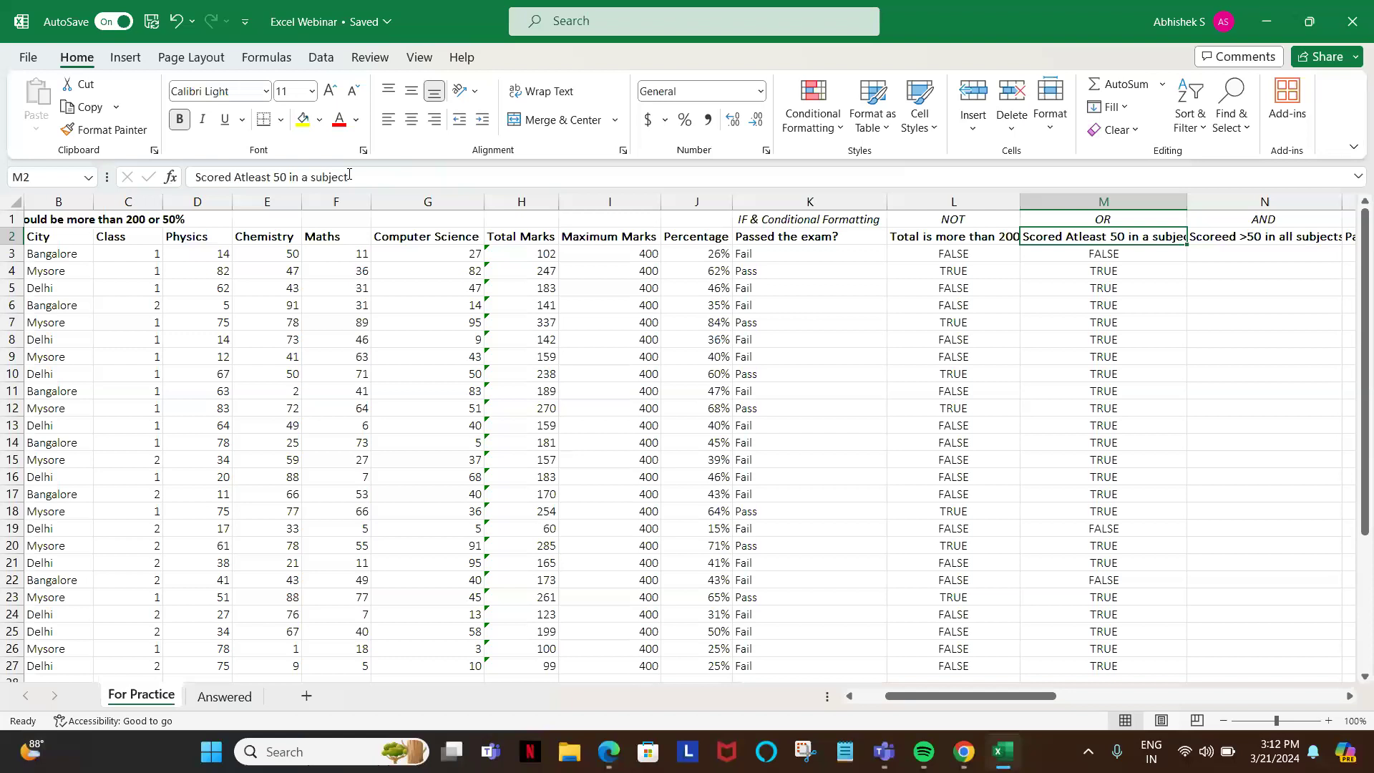
- Switch to the Zoom webinar in the browser, read the newest chat replies, and return to the Excel workbook
key(alt+Tab)
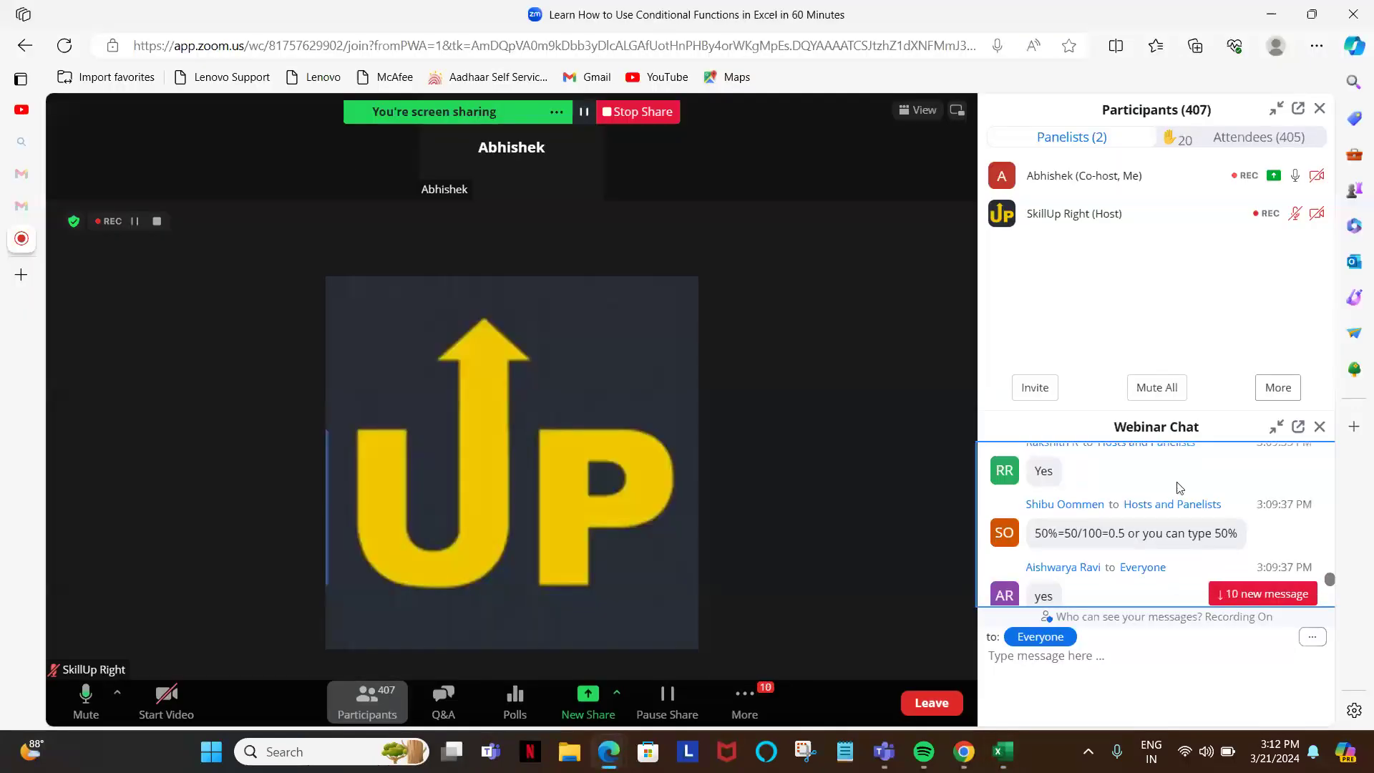
scroll(1239, 555, up, 4)
scroll(1238, 555, down, 10)
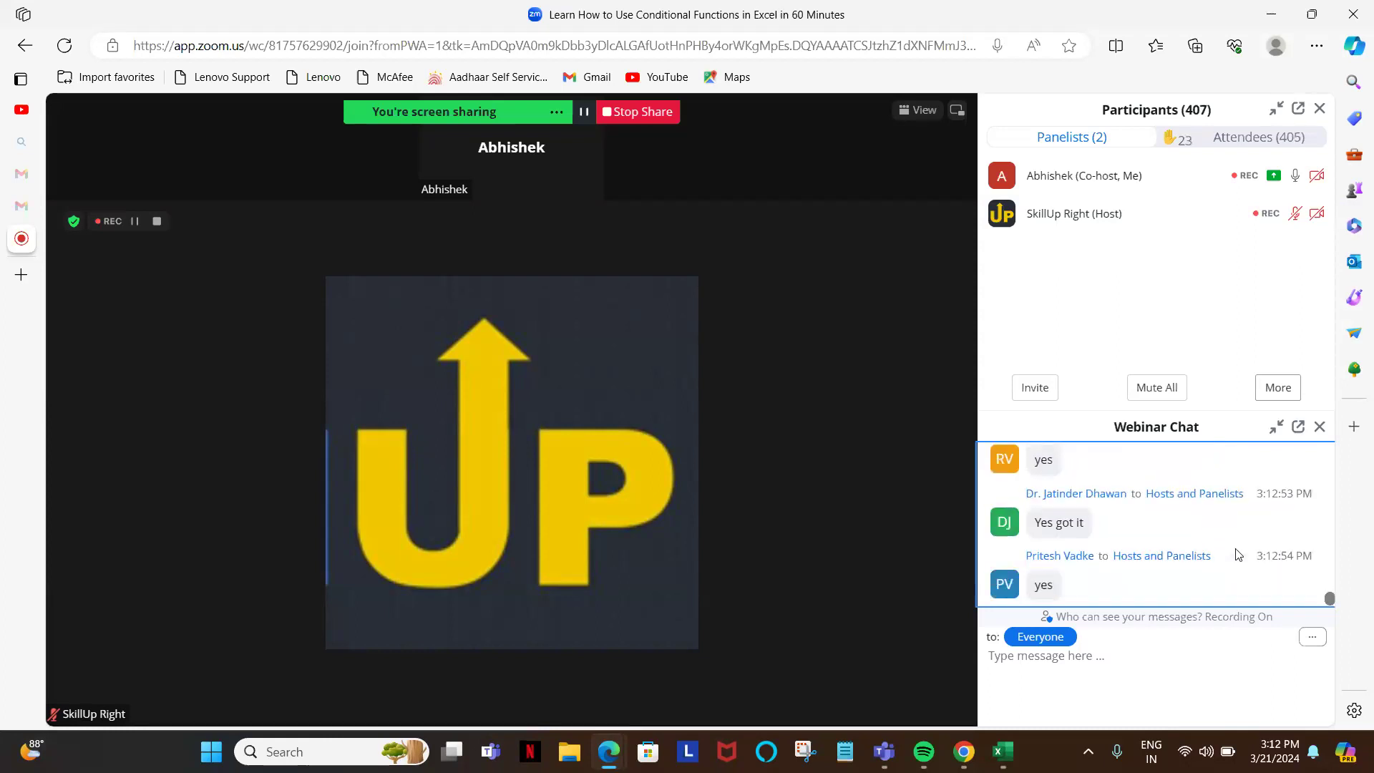
key(alt+Tab)
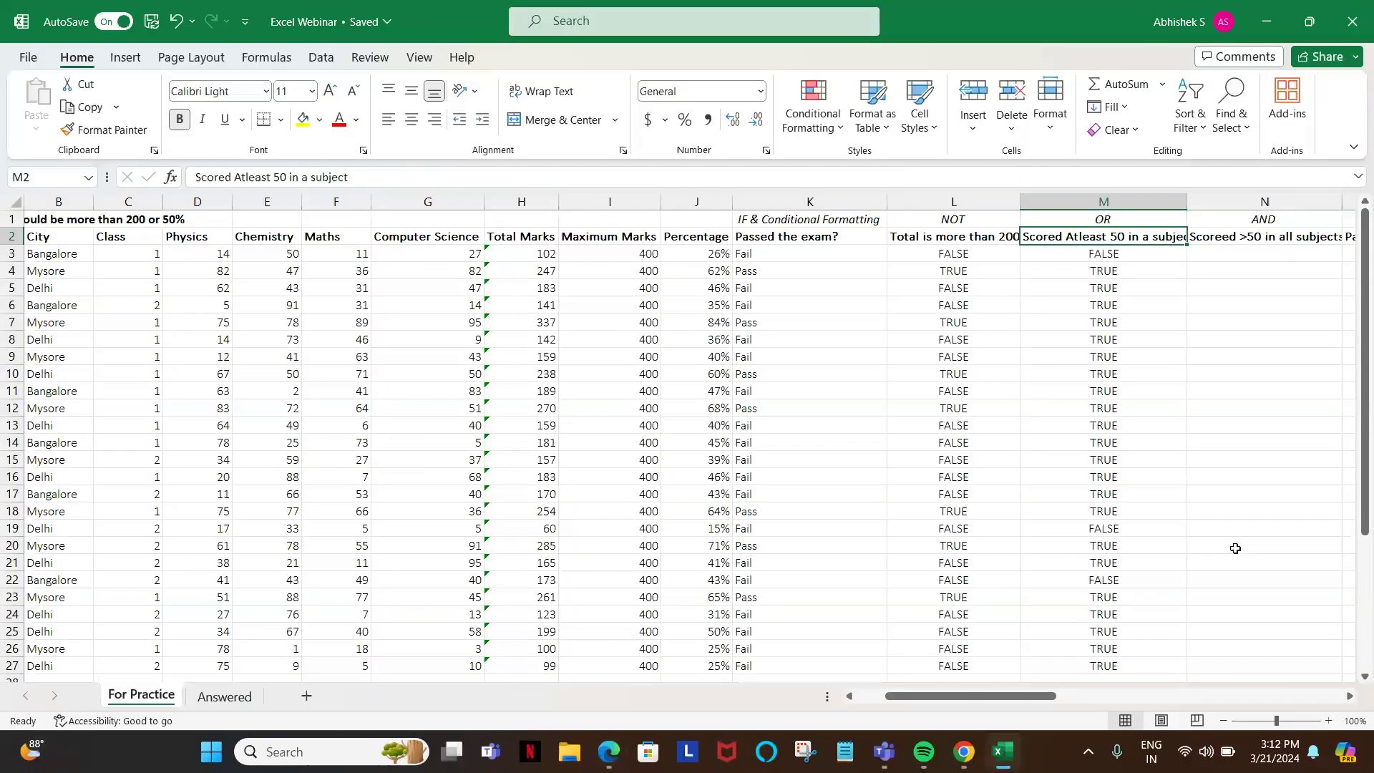
- Correct the spelling in the N2 heading so it reads "Scored >50 in all subjects?"
key(Delete)
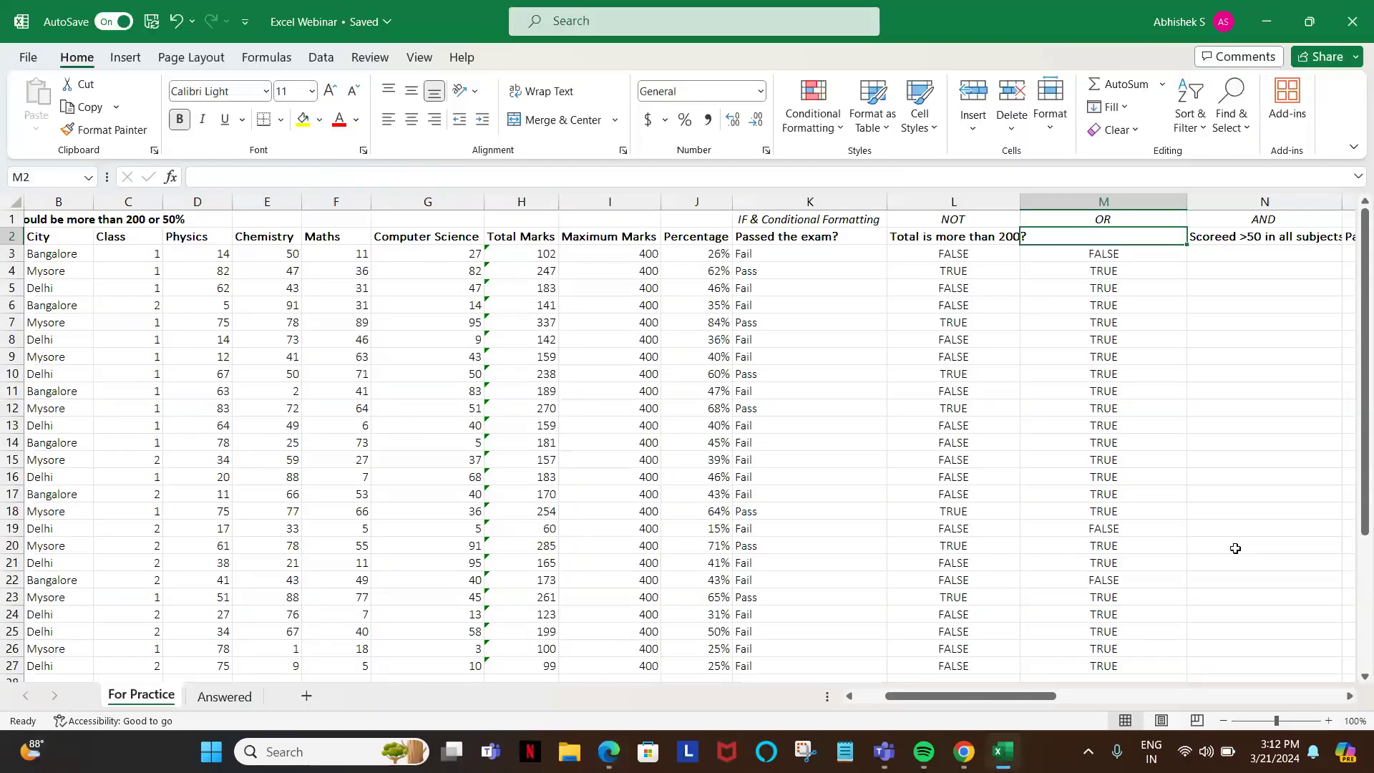
key(ctrl+z)
key(Right)
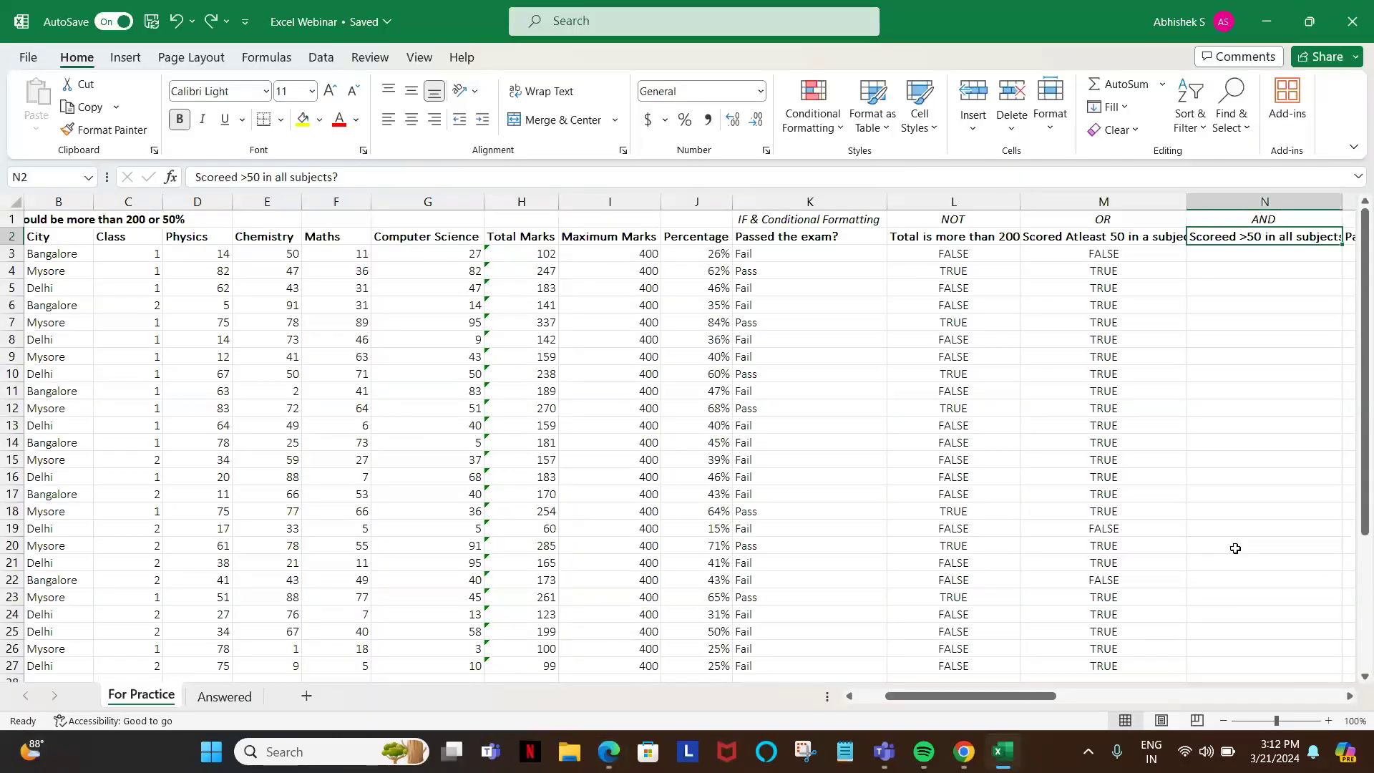
click(230, 176)
key(BackSpace)
key(Return)
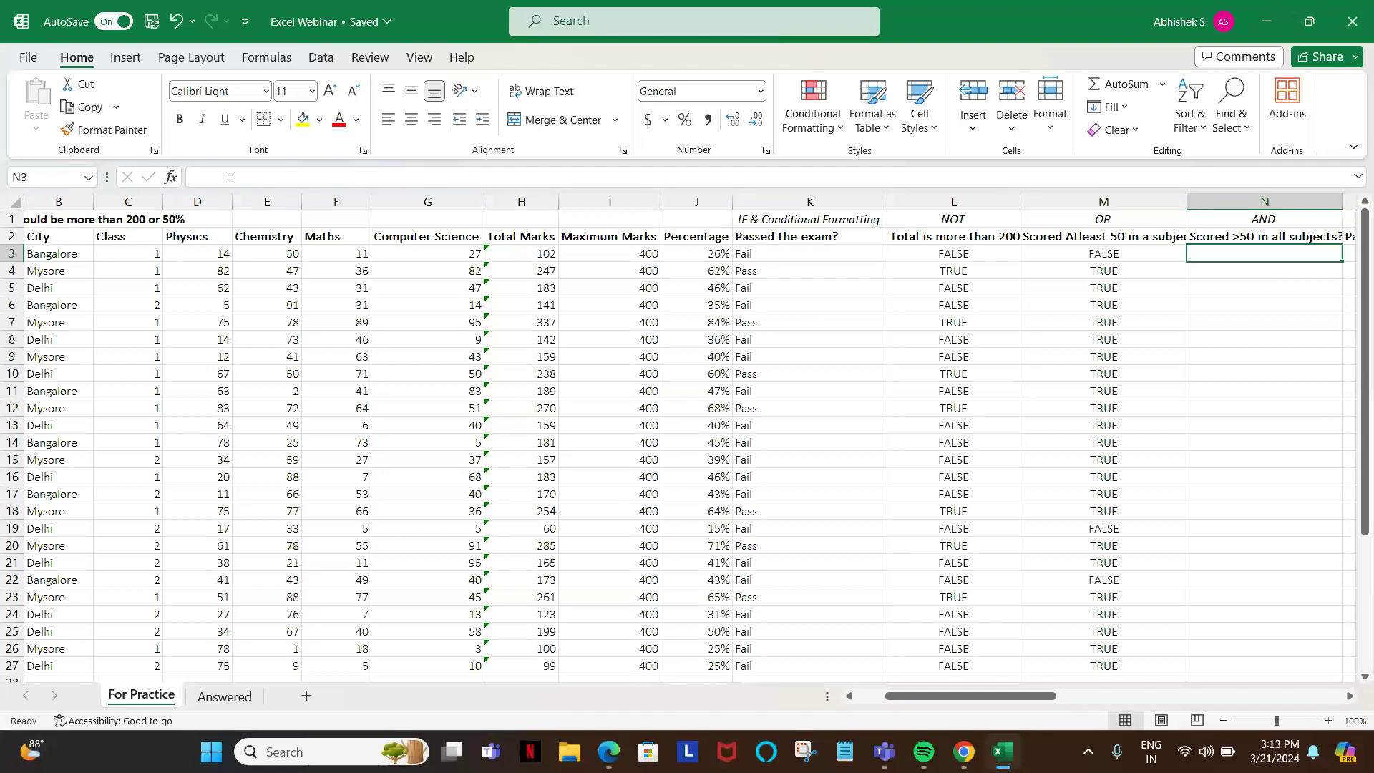
- Take the text of M3's OR formula to the clipboard while keeping the formula in M3
text(=)
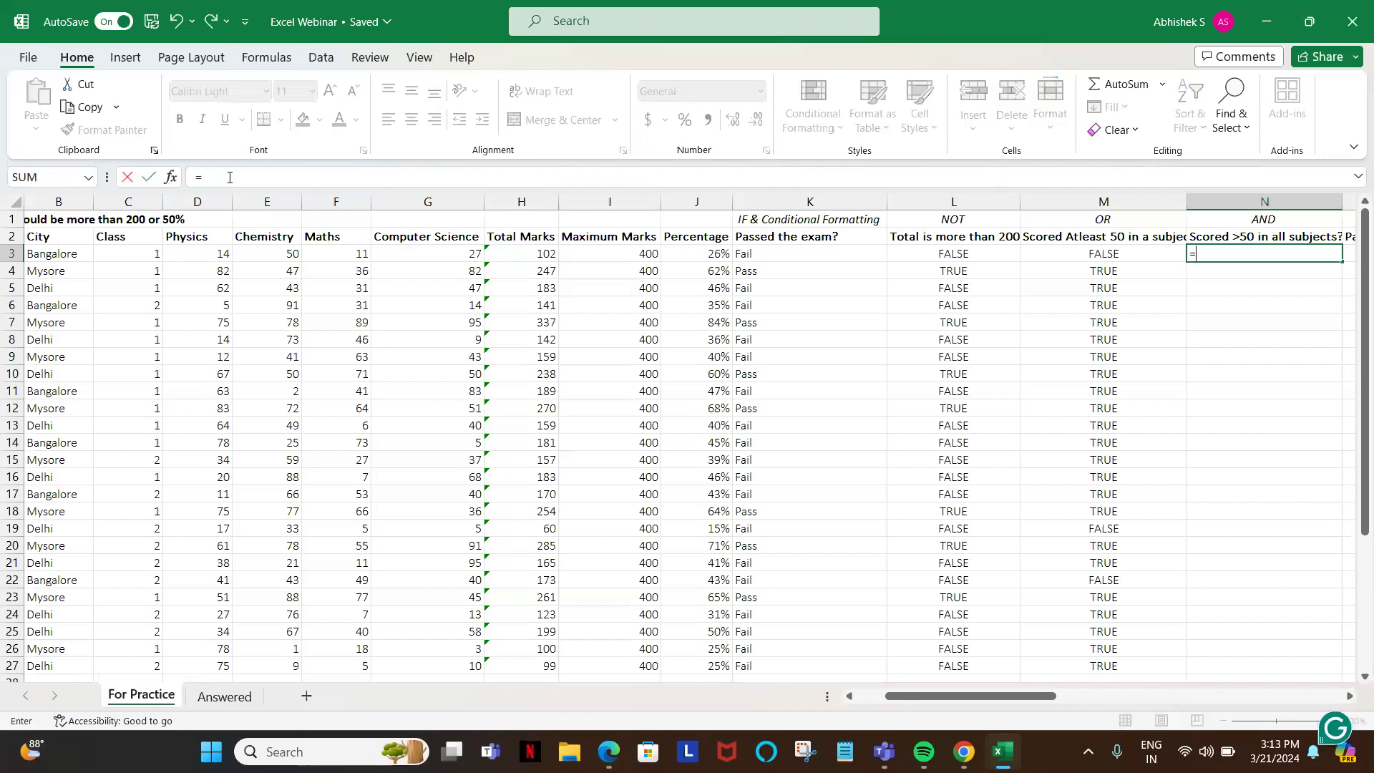
key(Escape)
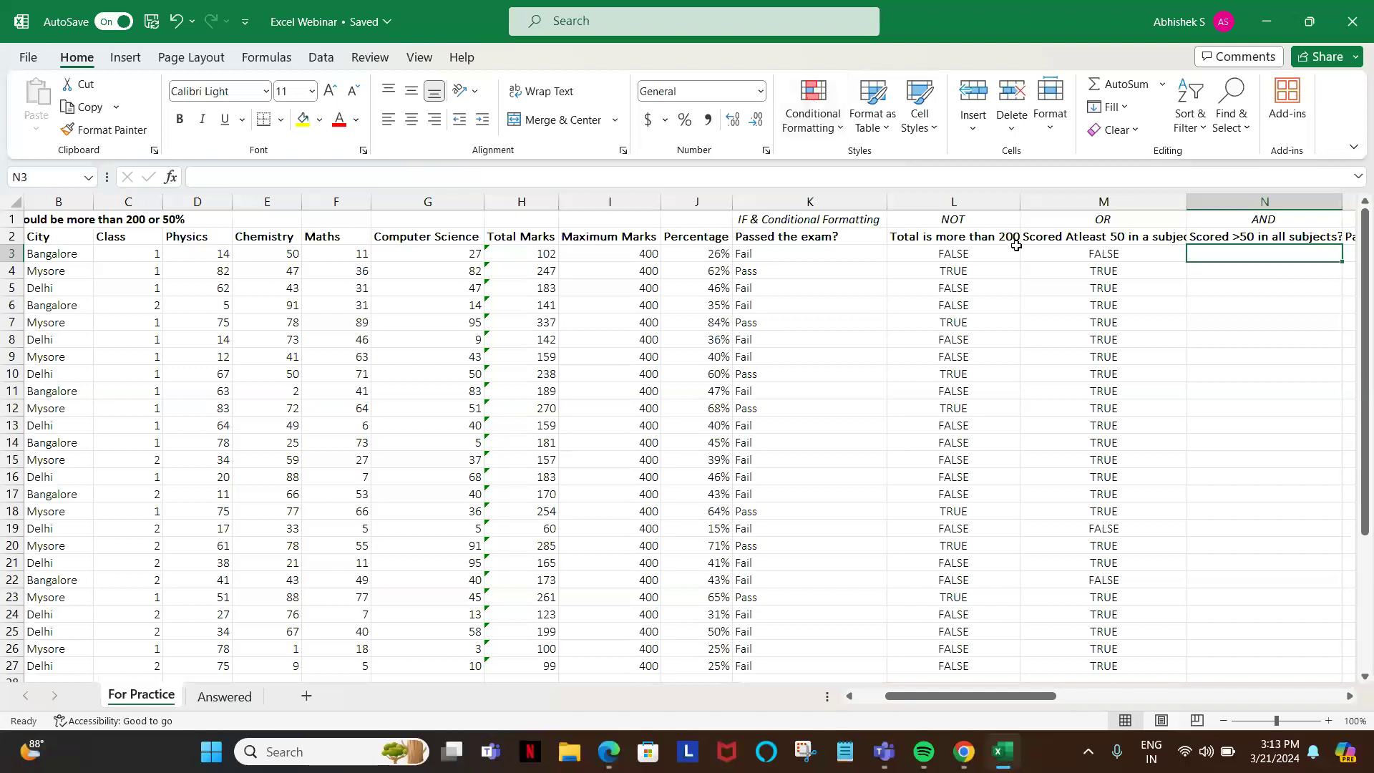
click(1045, 252)
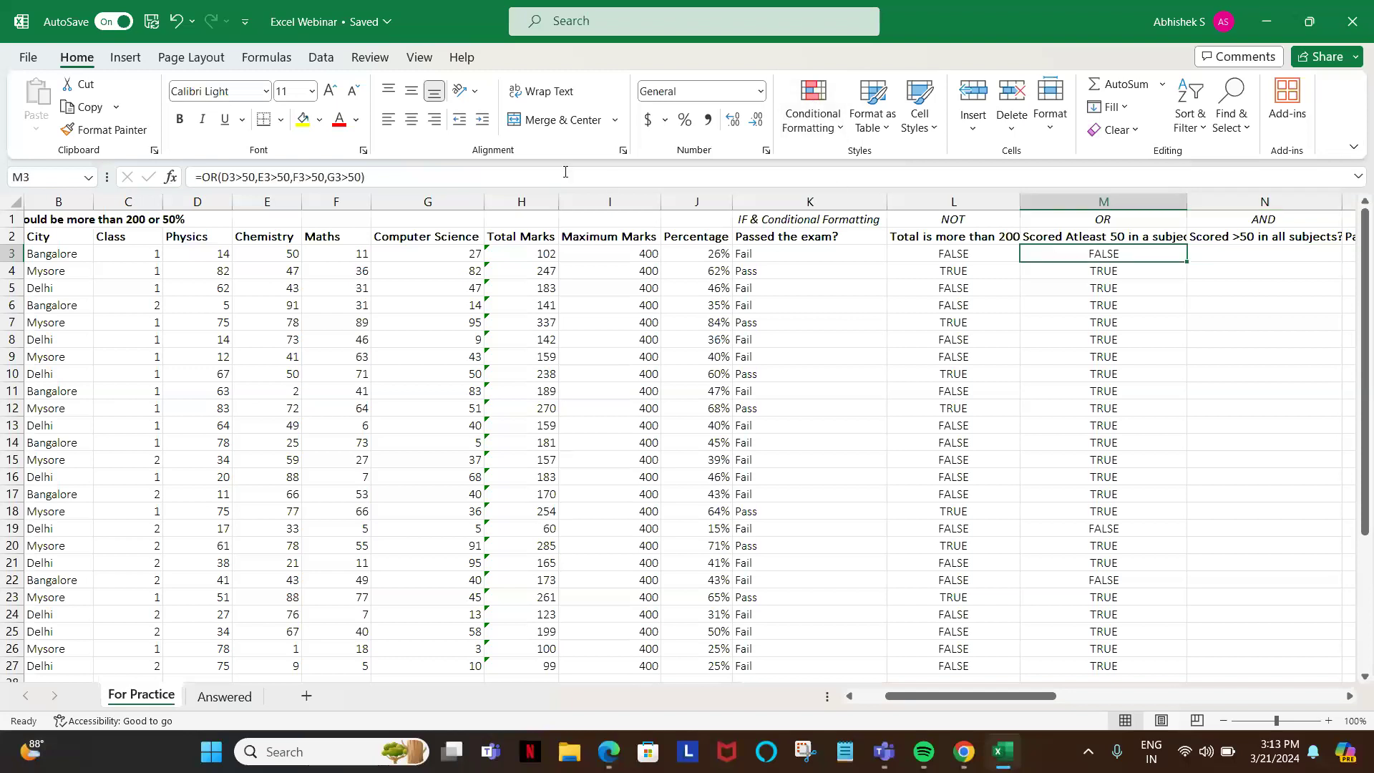
drag(379, 177, 173, 194)
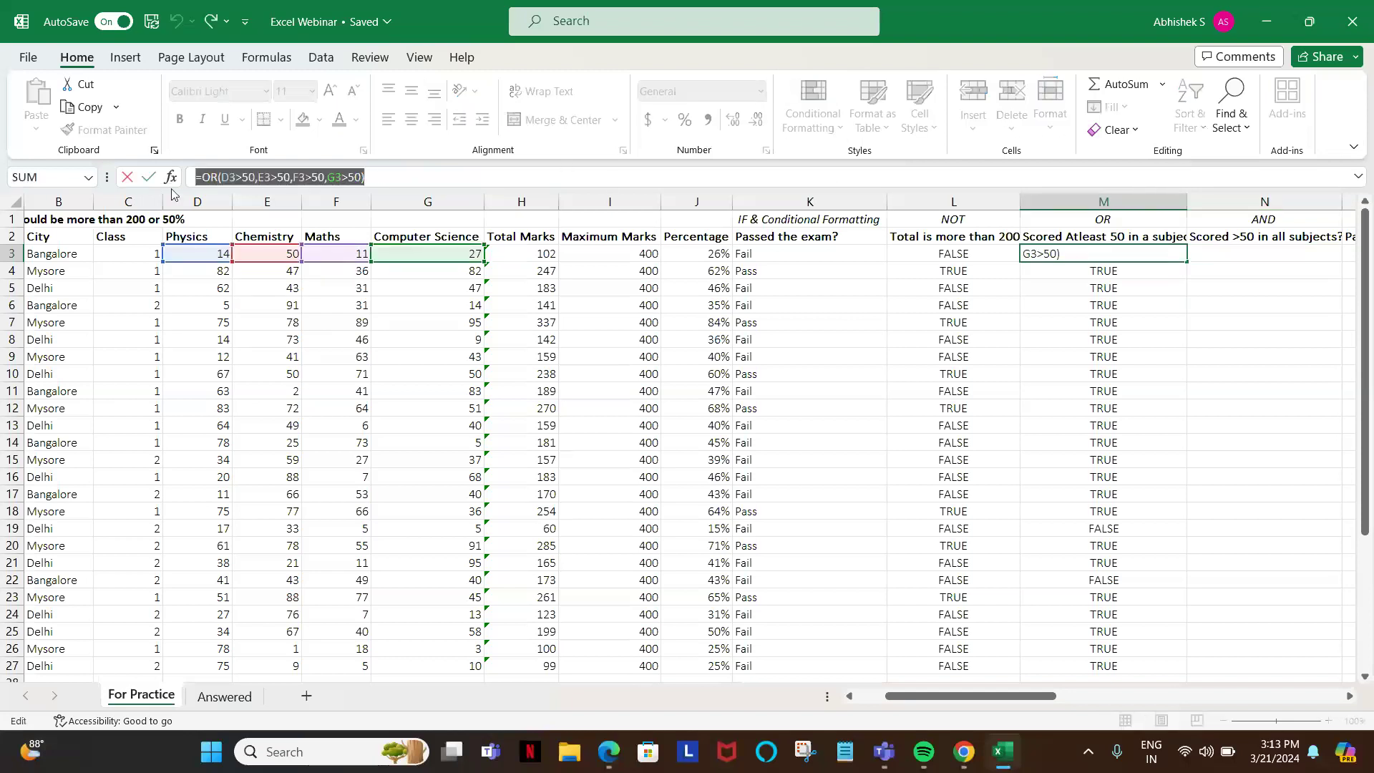
key(ctrl+x)
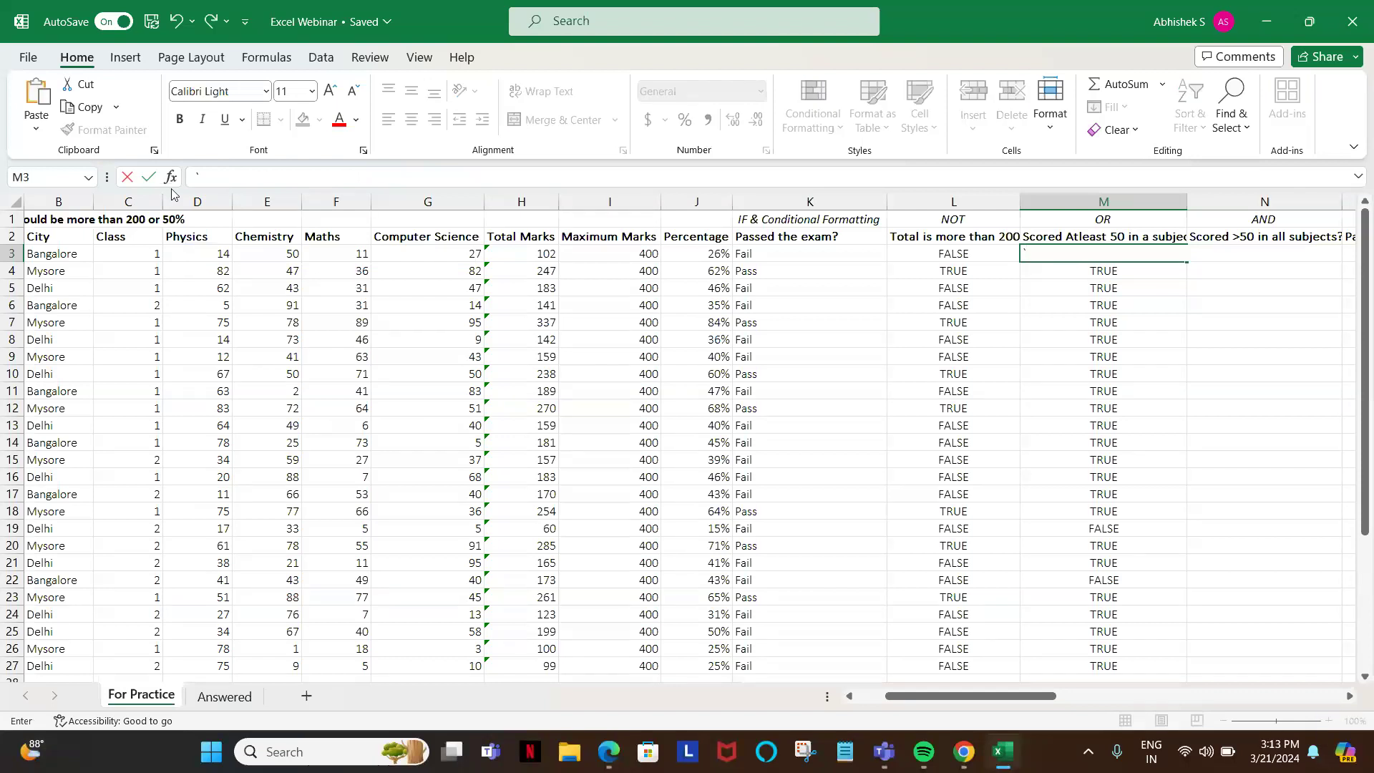
key(ctrl+z)
key(Escape)
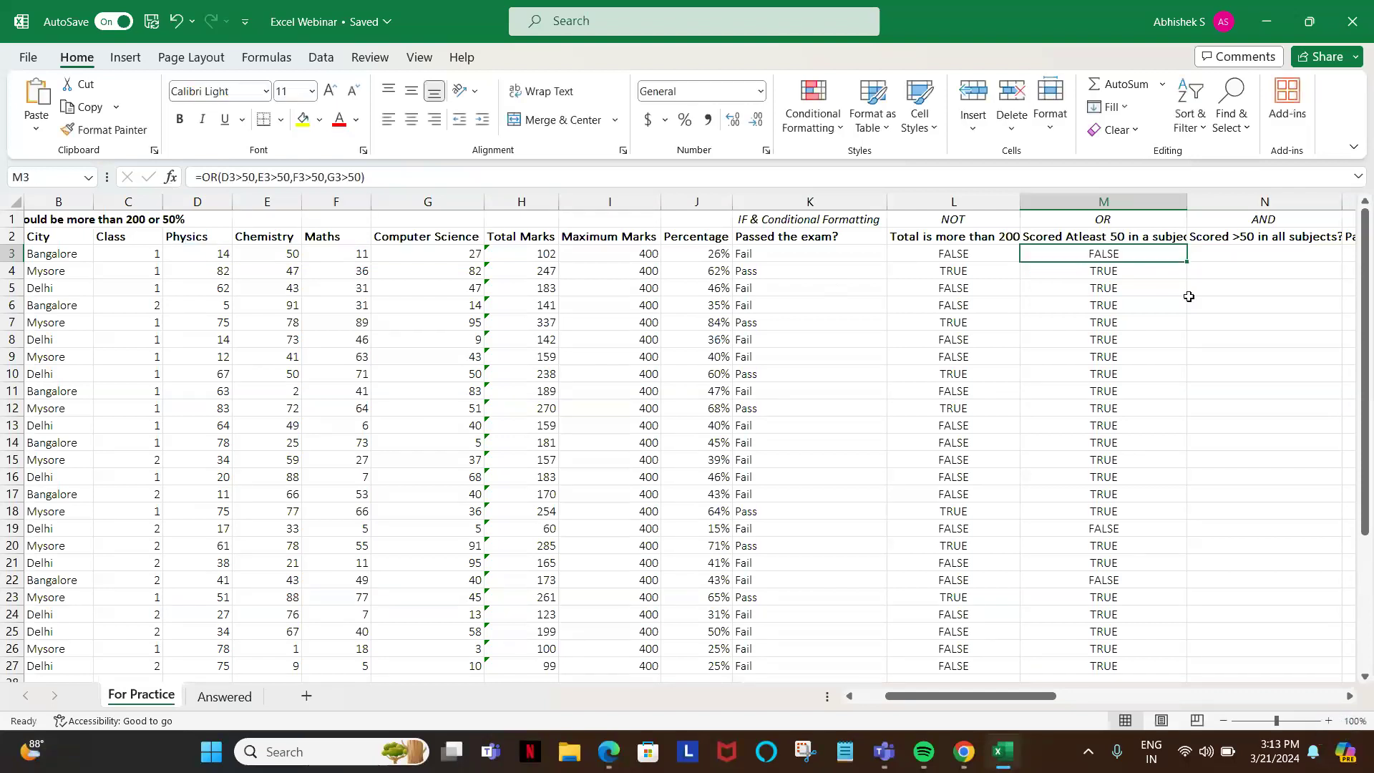
- Paste the copied formula into N3 and change its function from OR to AND
click(1215, 256)
click(739, 175)
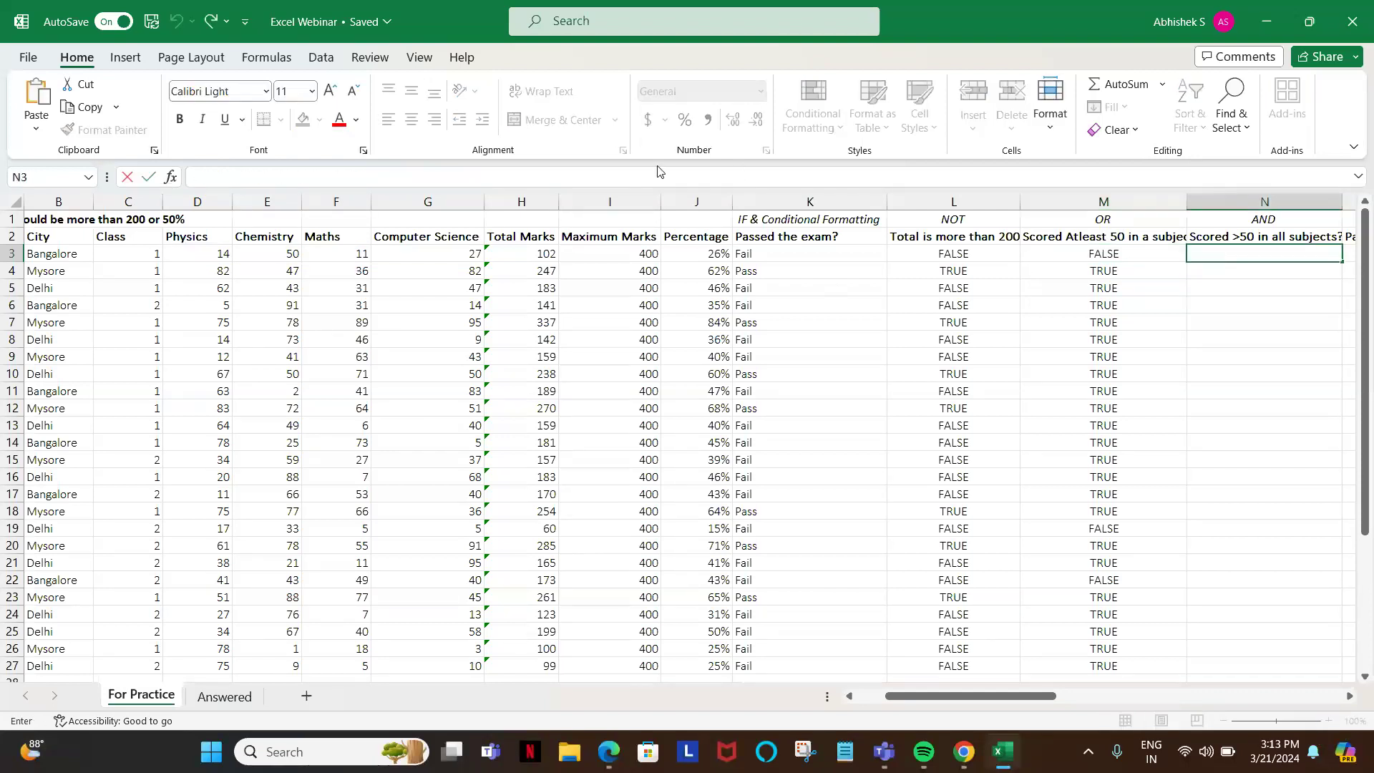
text(v)
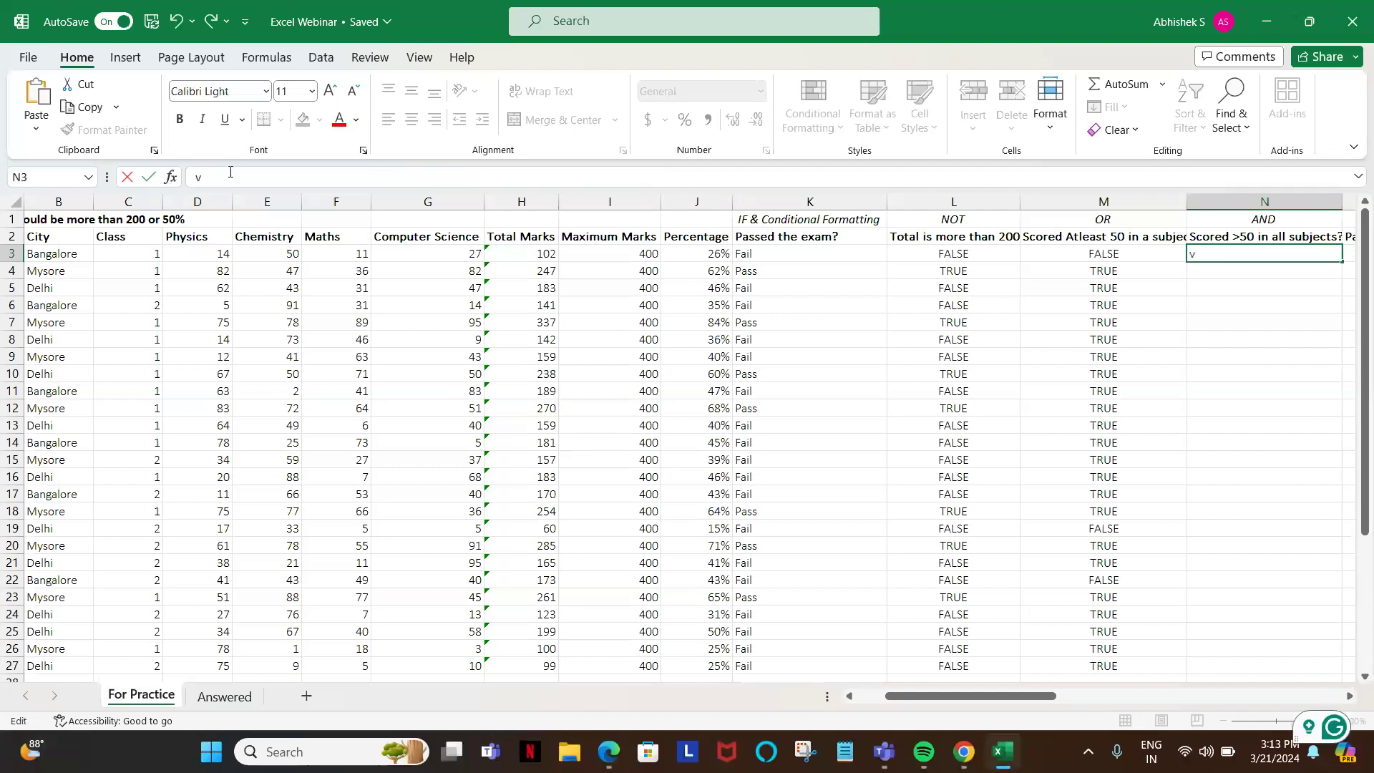
key(Escape)
key(ctrl+v)
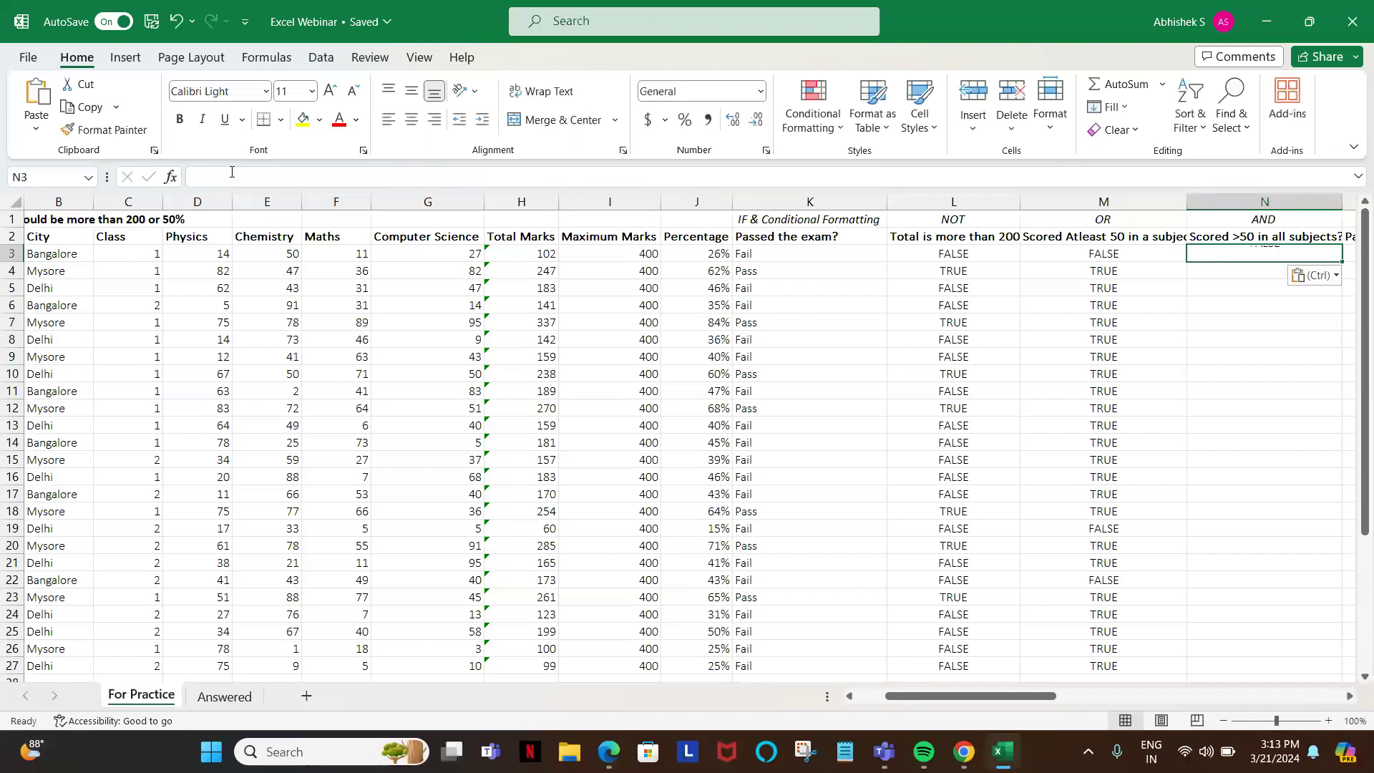
double_click(209, 177)
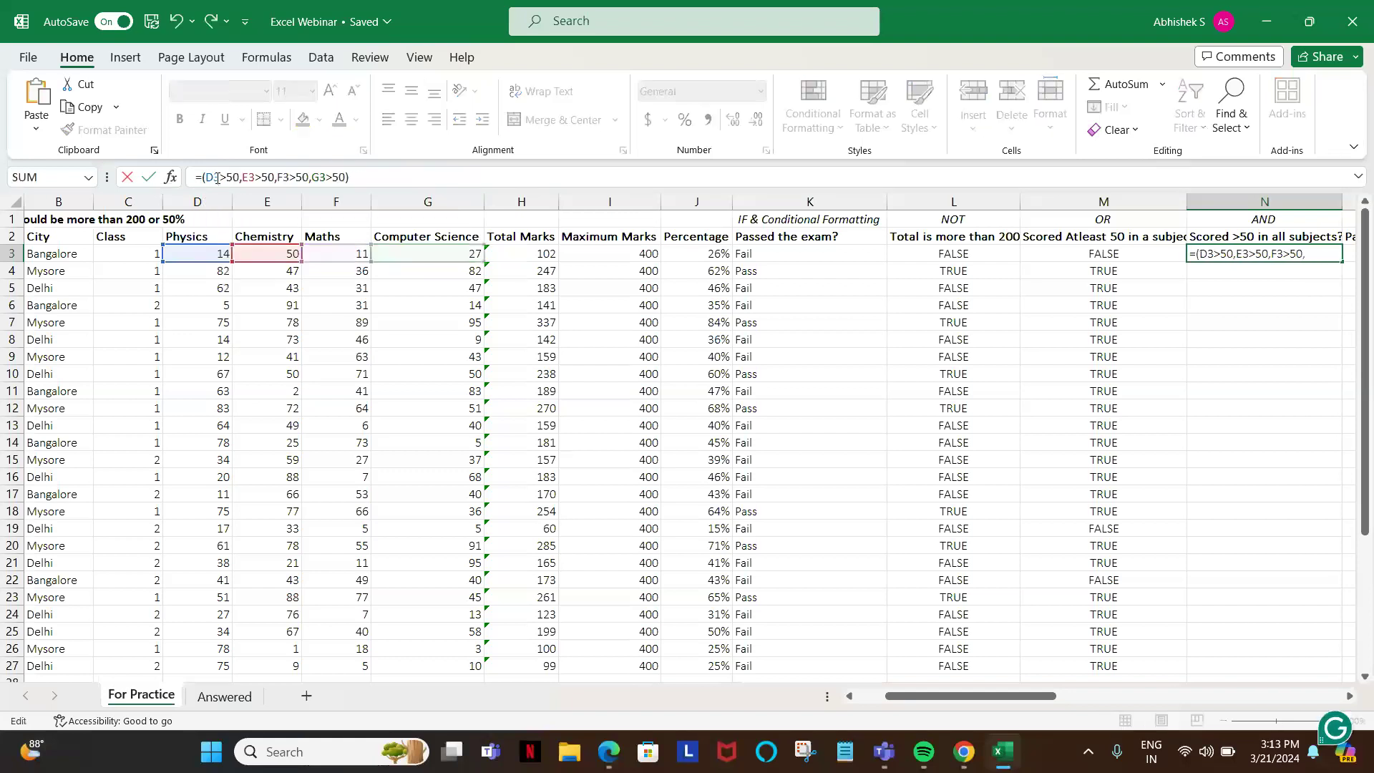
text(And)
key(Return)
- Clear the pasted AND formula from N3
key(Up)
key(Left)
key(ctrl+Down)
key(Right)
key(ctrl+Up)
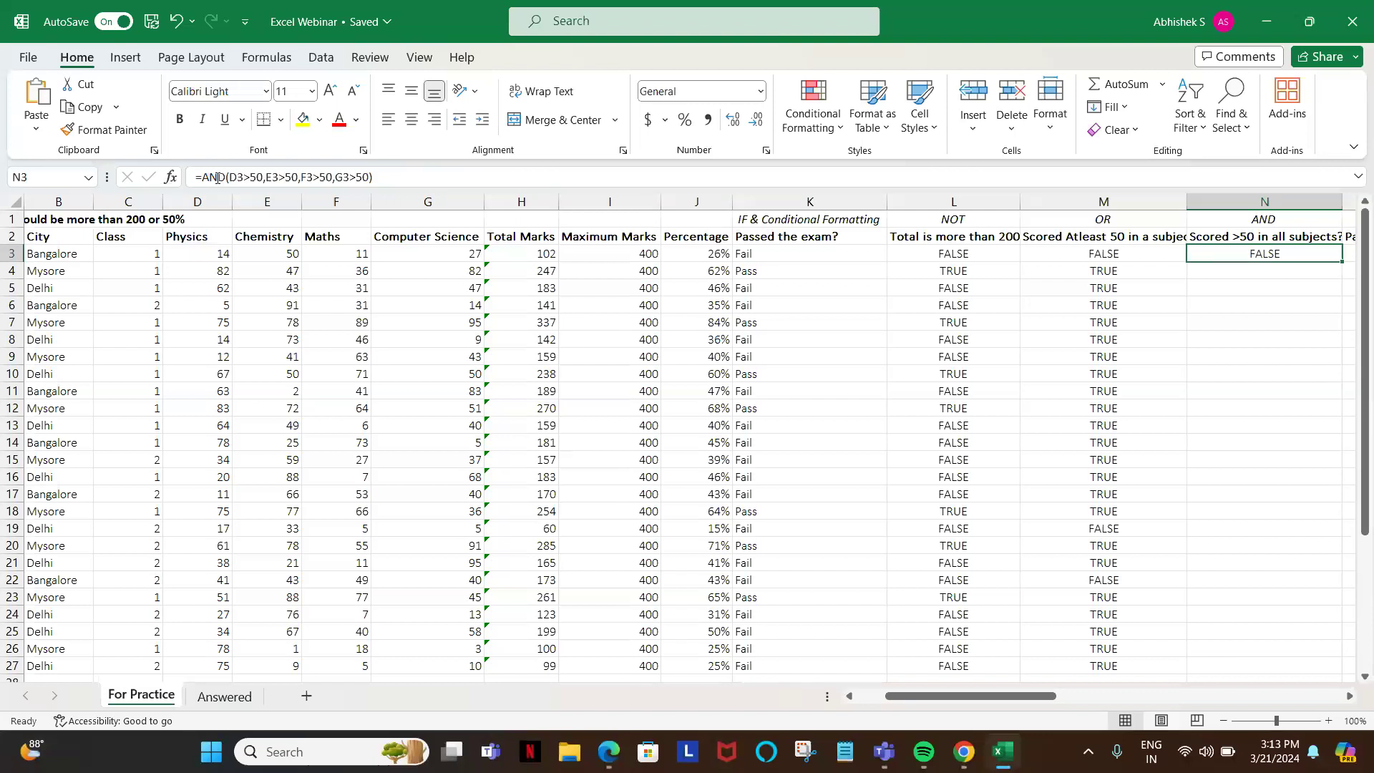
key(Delete)
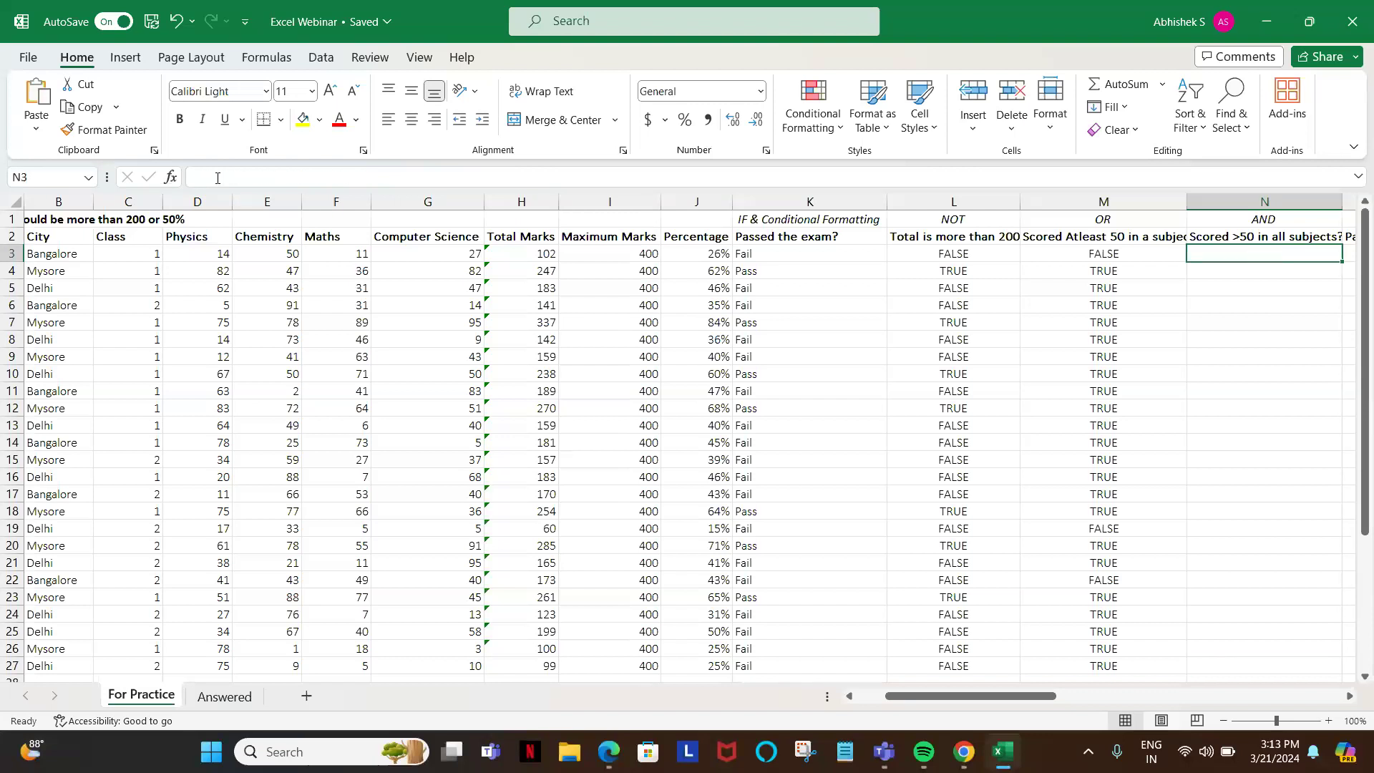
- Enter =AND(D3>50,E3>50,F3>50,G3>50) in N3 to test whether all four subject marks exceed 50
text(=and)
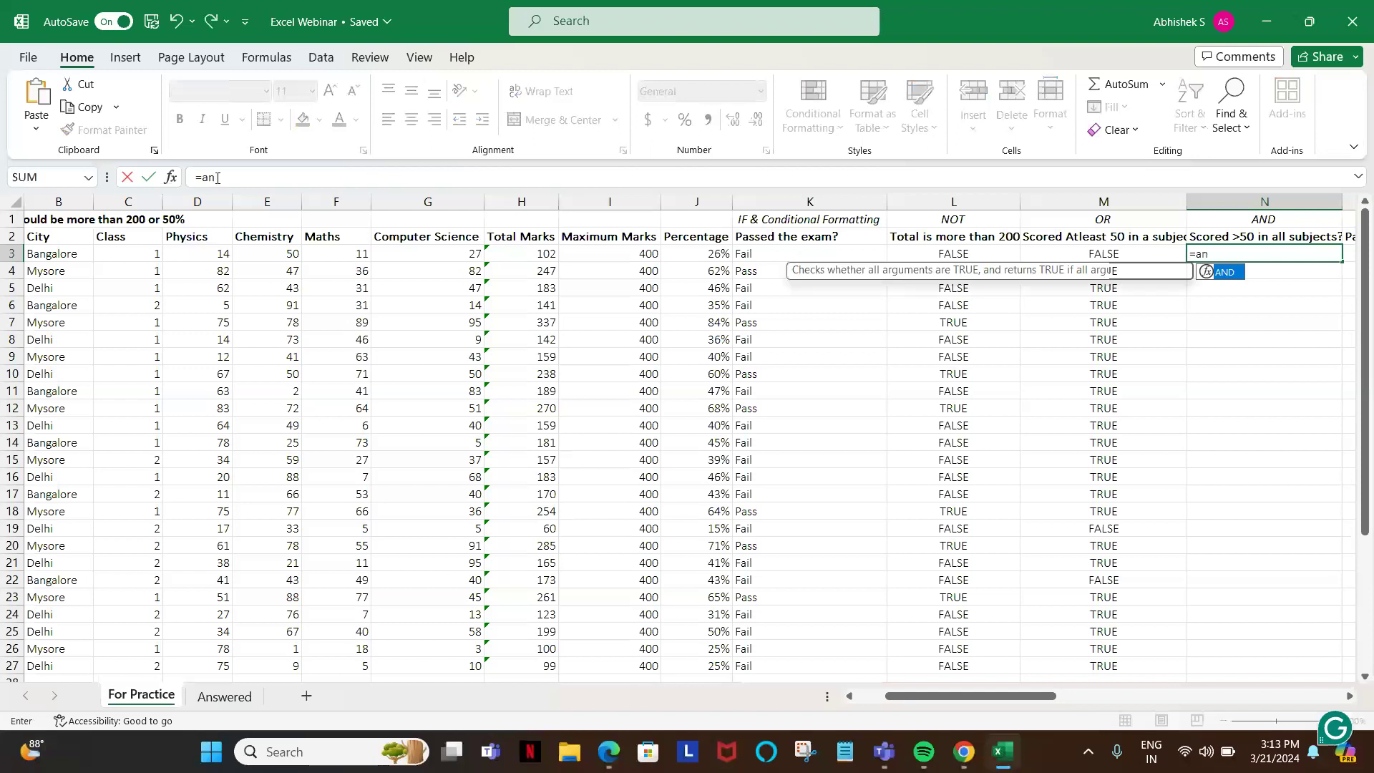
key(Tab)
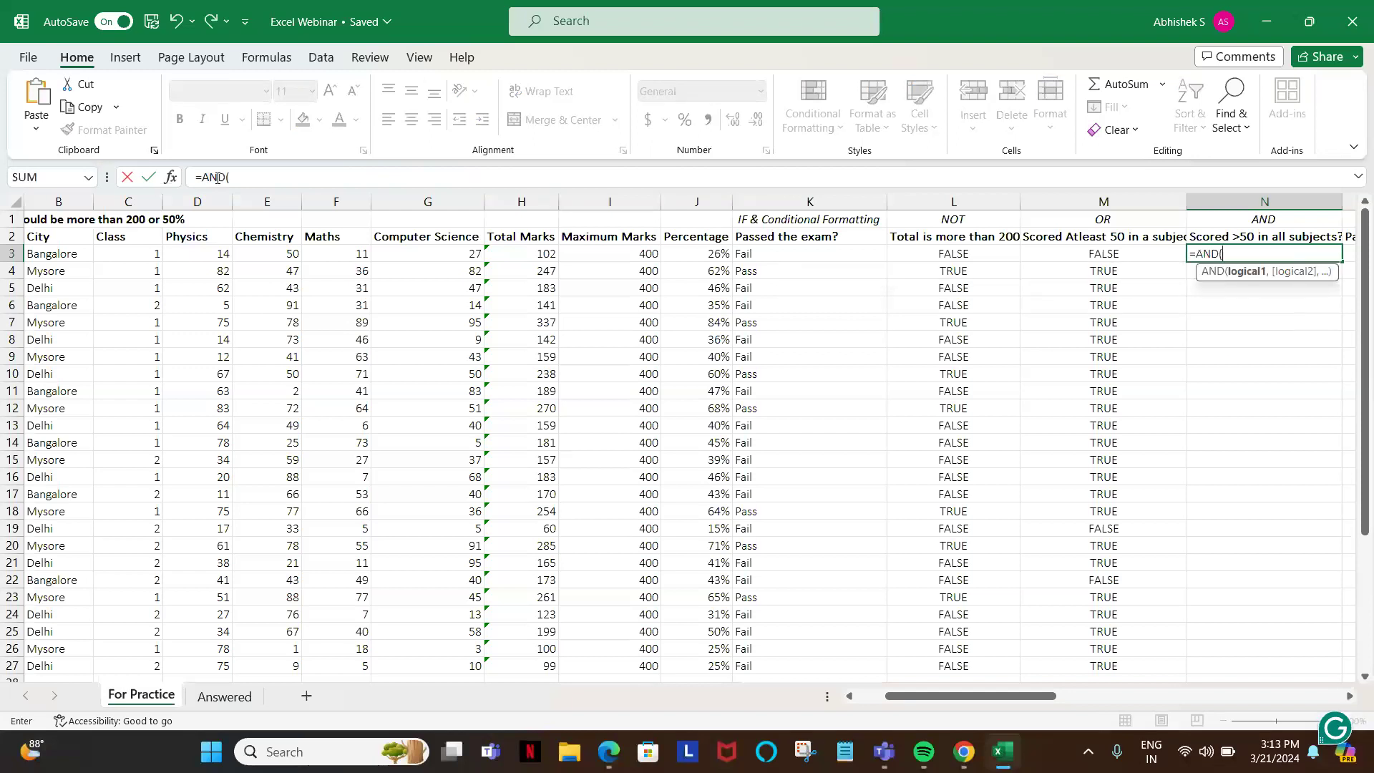
click(209, 255)
text(>)
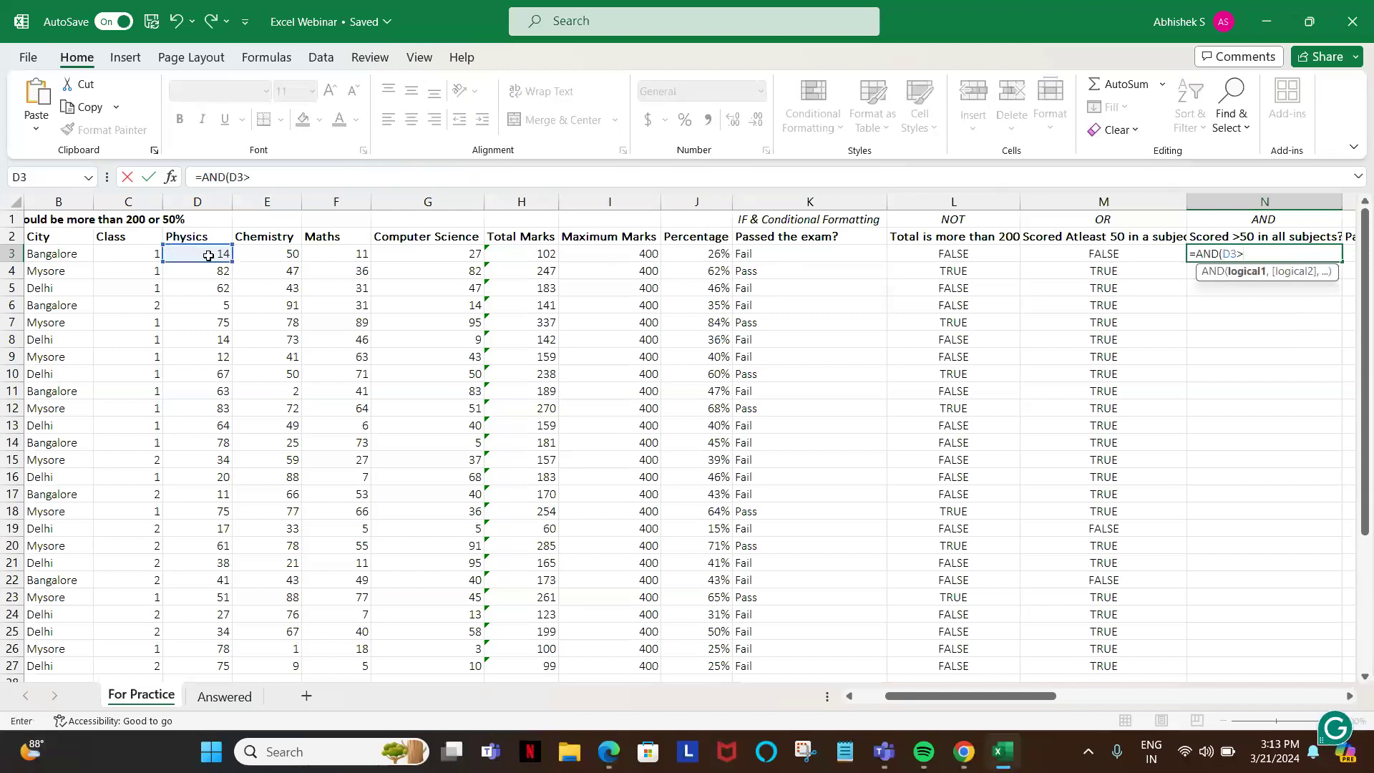
text(,)
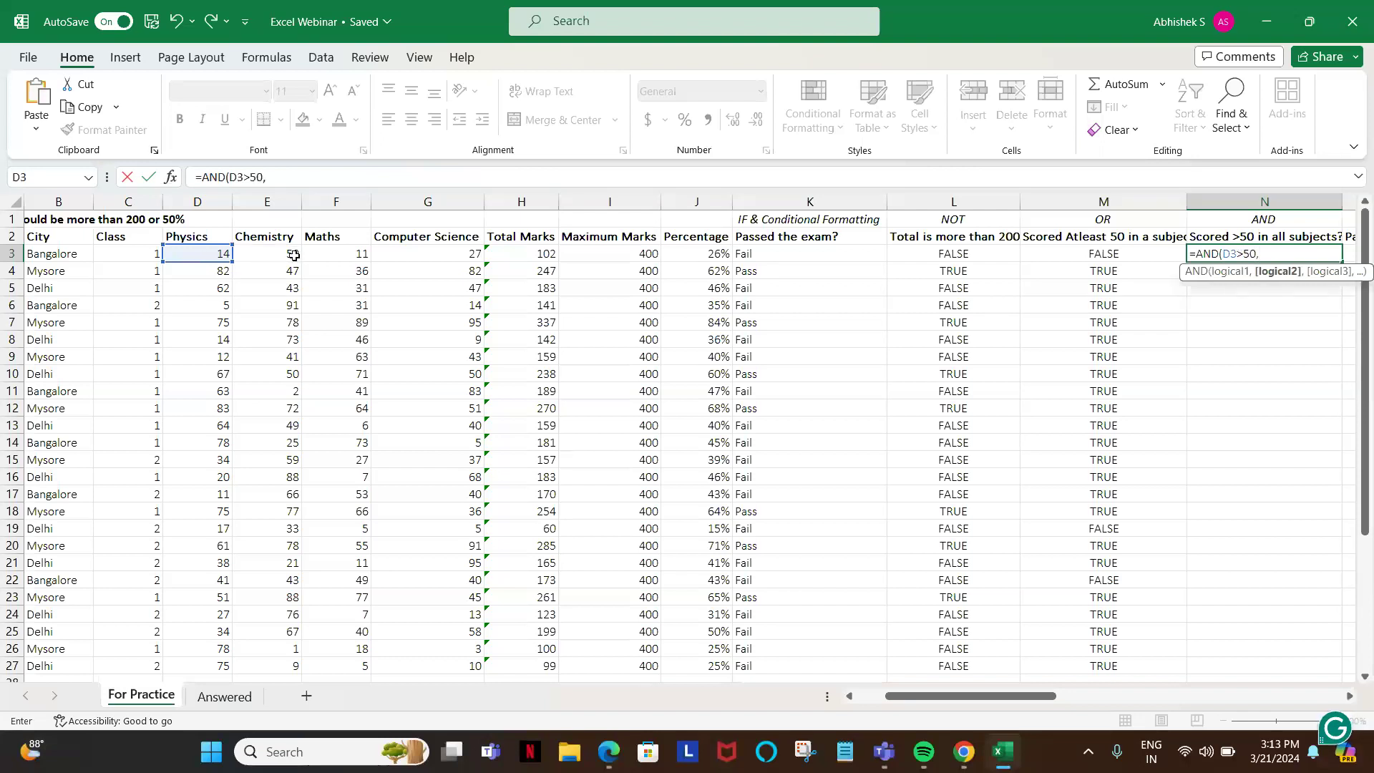
click(262, 249)
text(>50>)
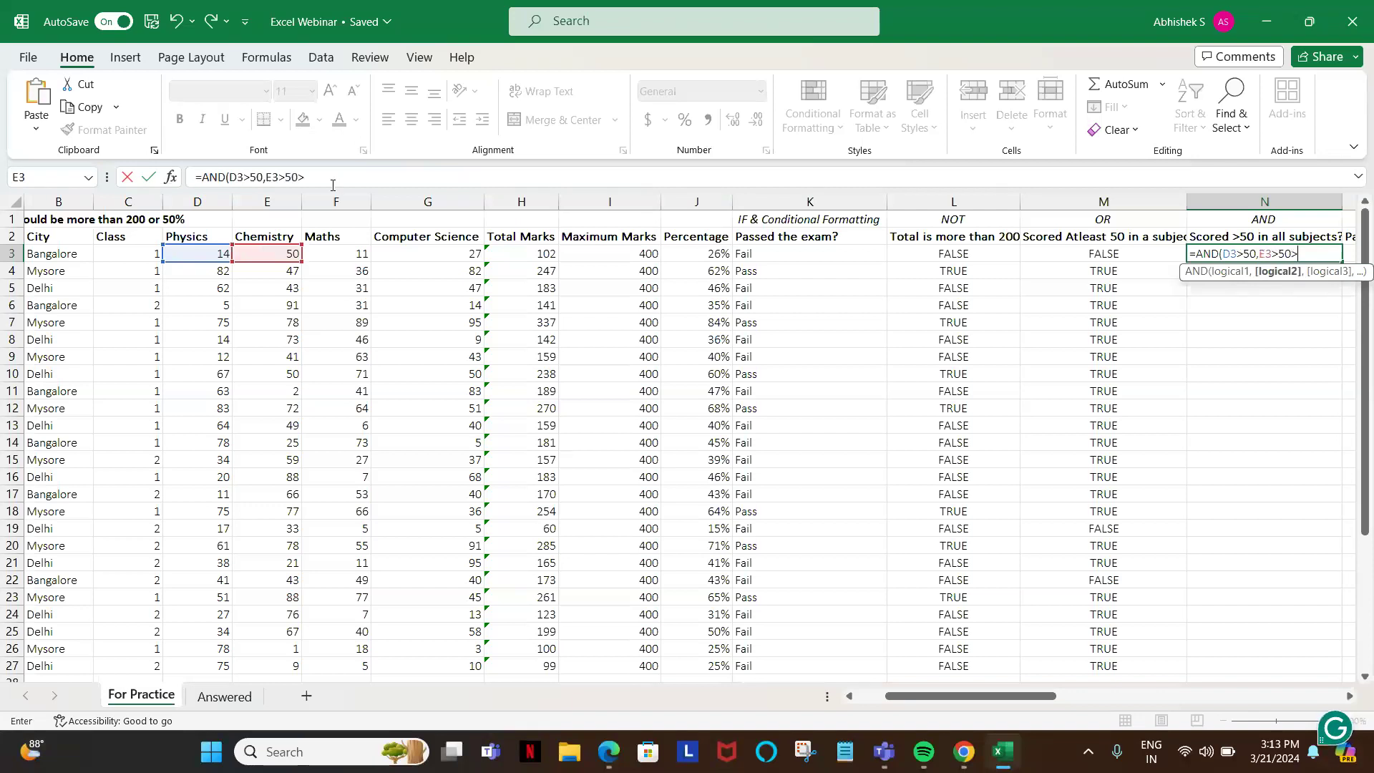
click(325, 175)
key(BackSpace)
text(,)
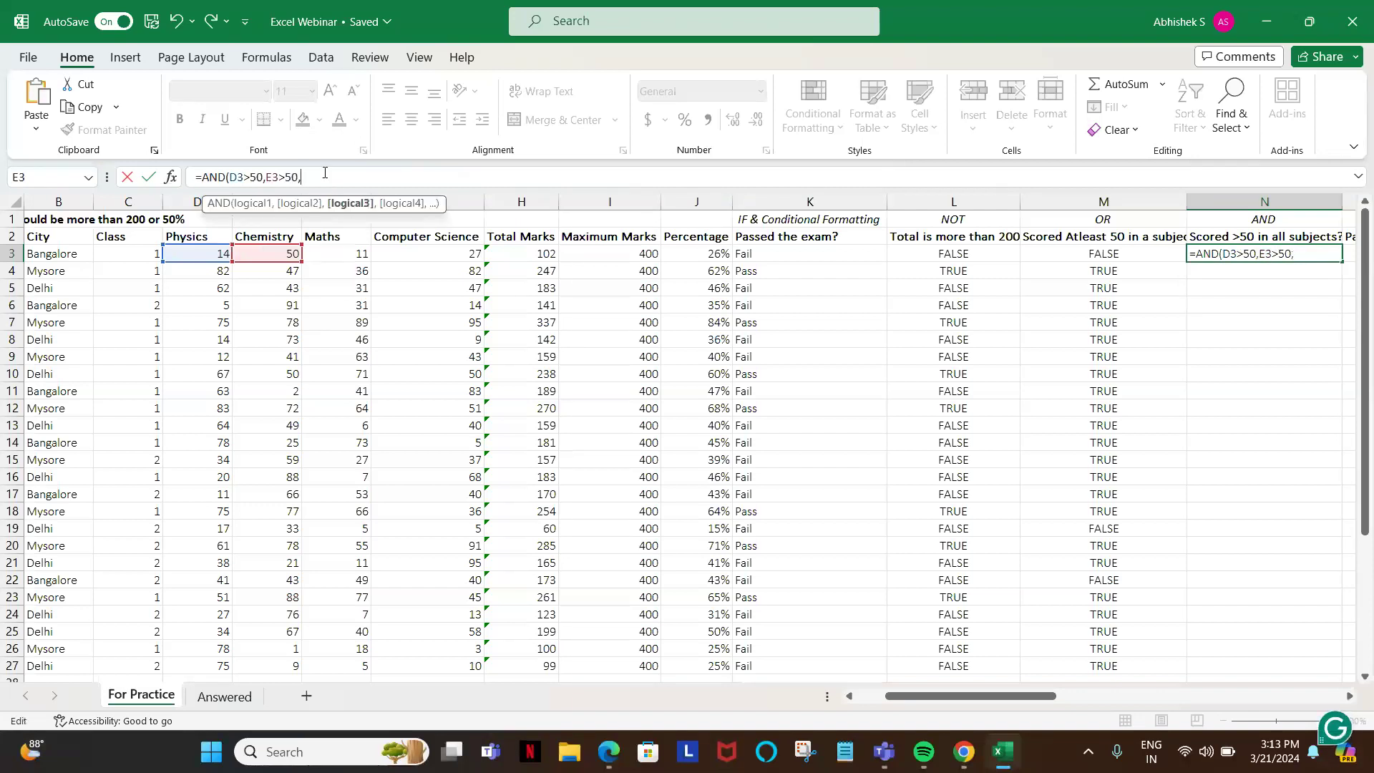
click(343, 254)
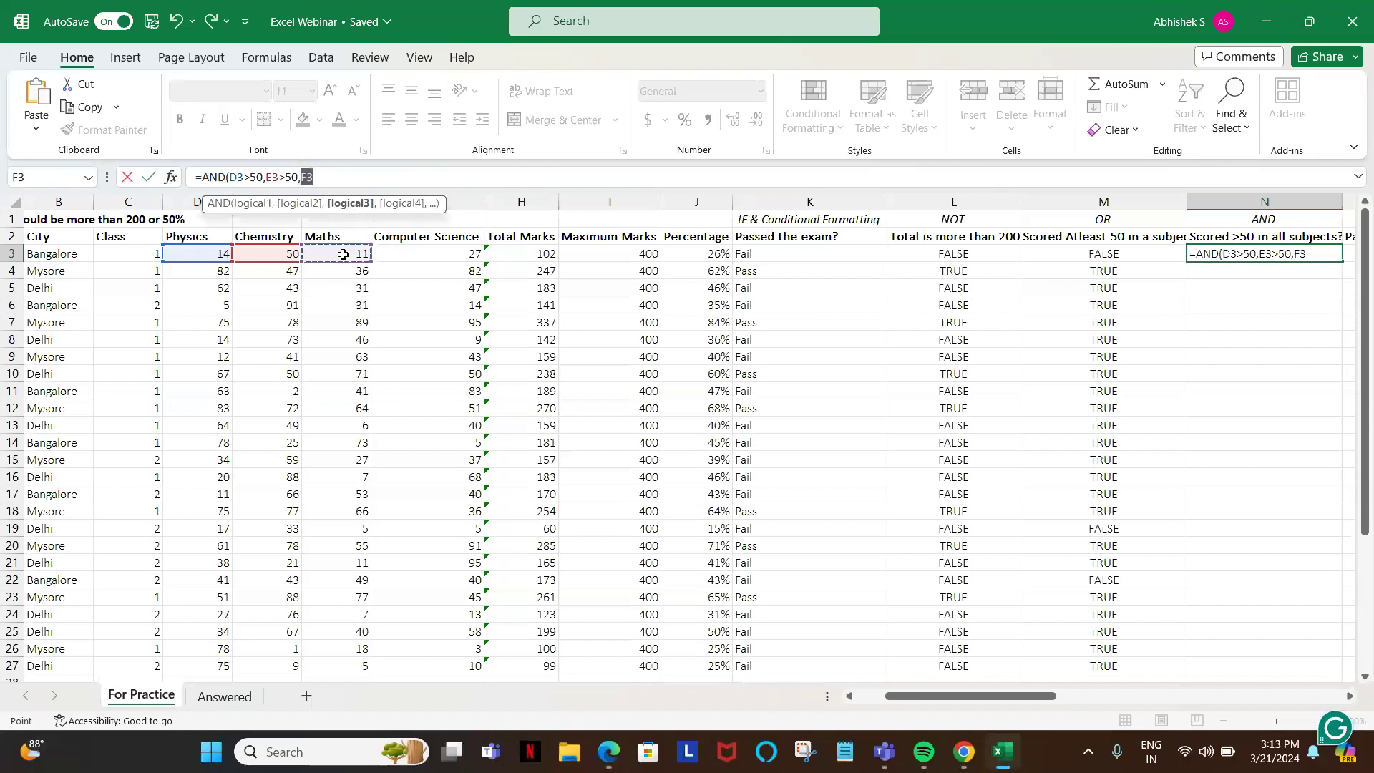
text(>50,)
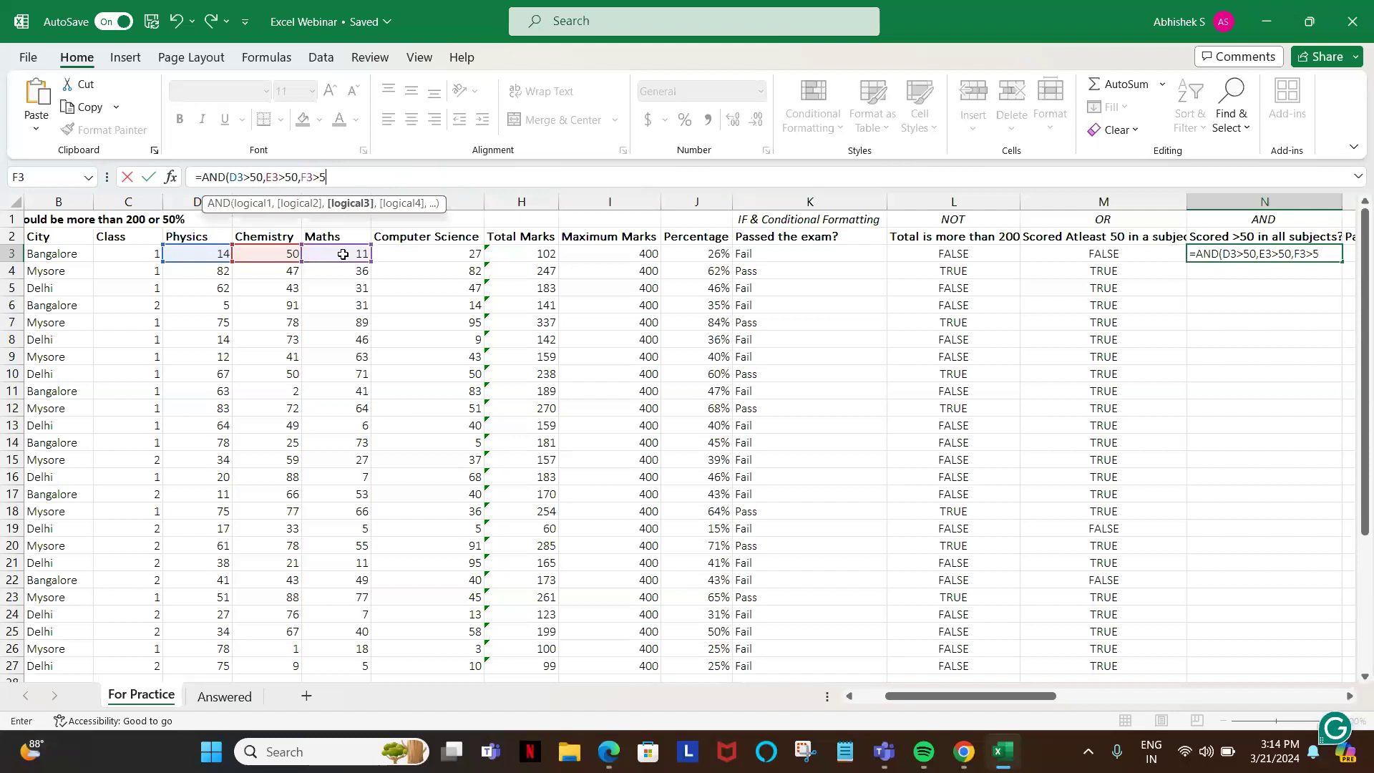
click(440, 256)
text(>50,G3>5)
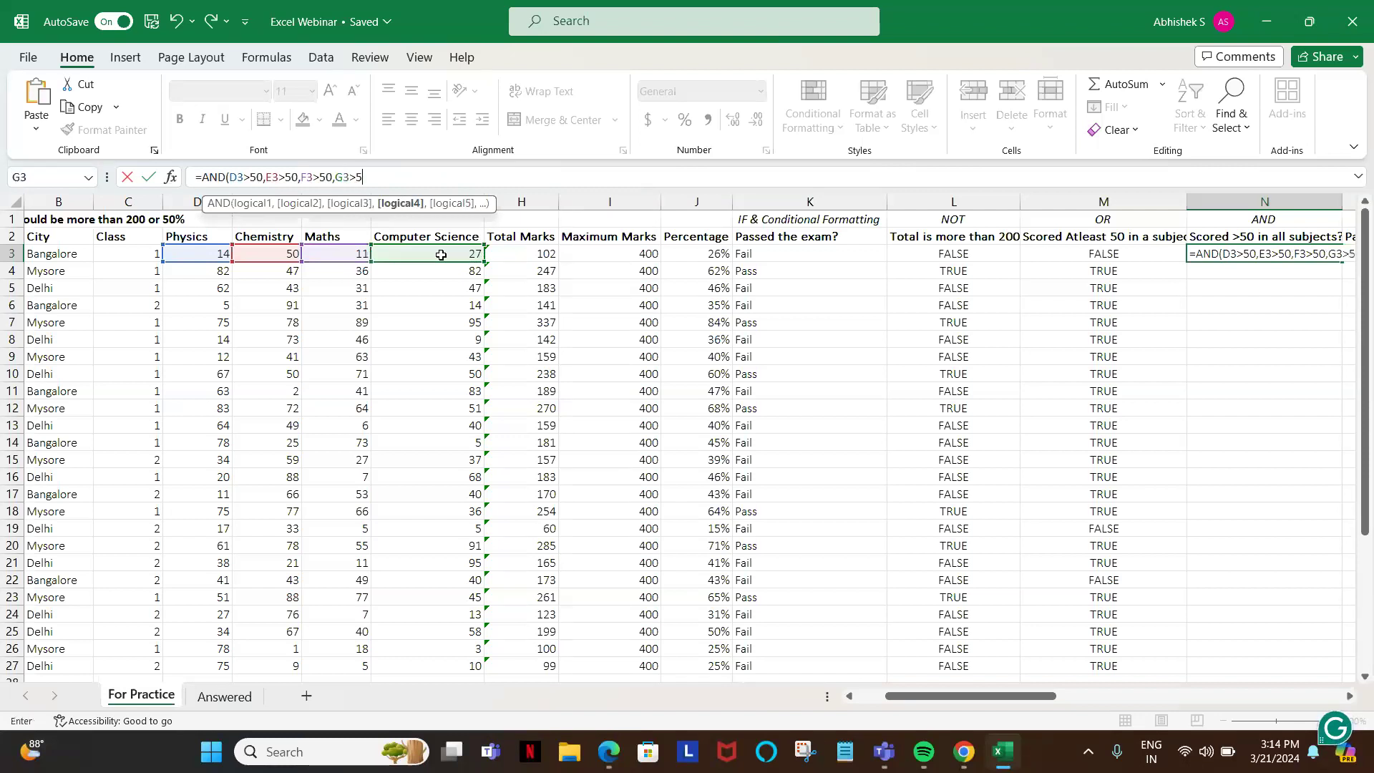
text())
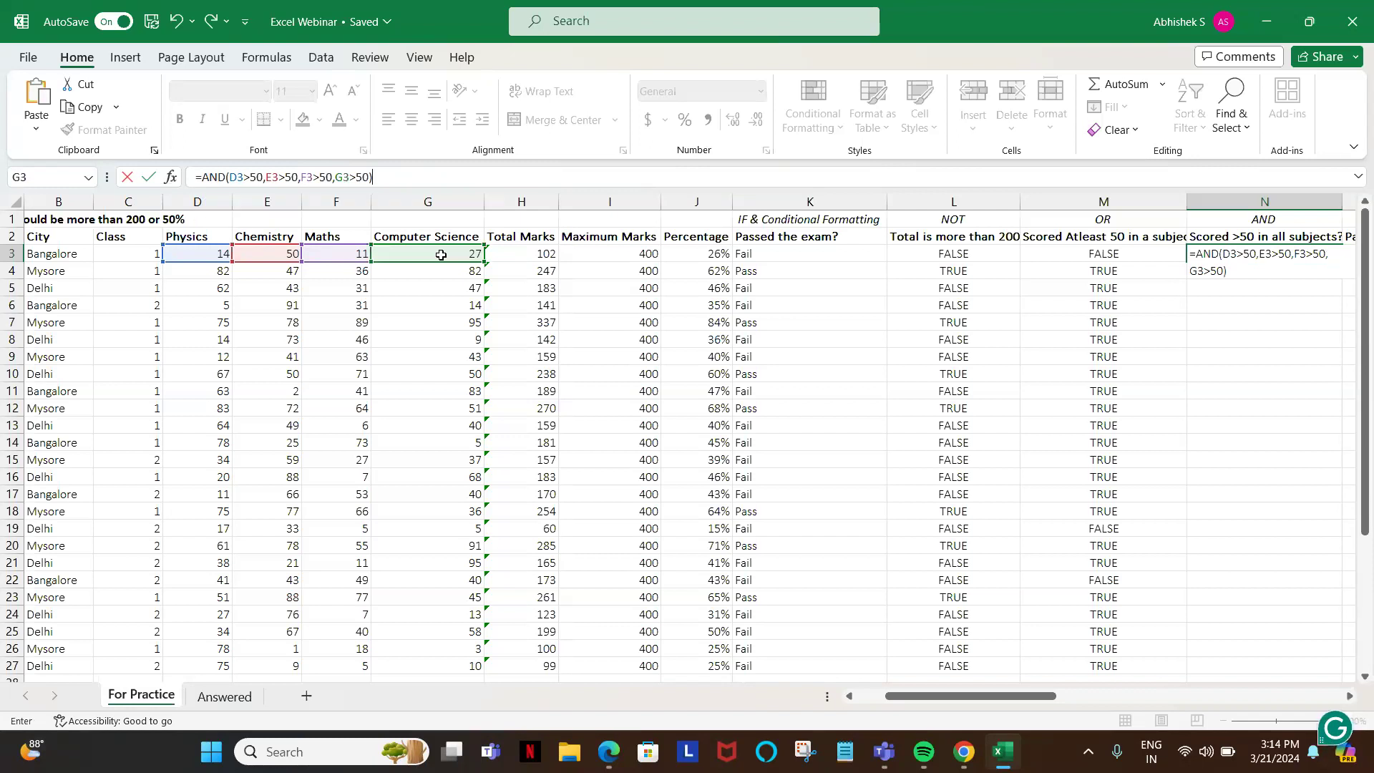
key(Return)
key(Up)
key(Left)
key(ctrl+Down)
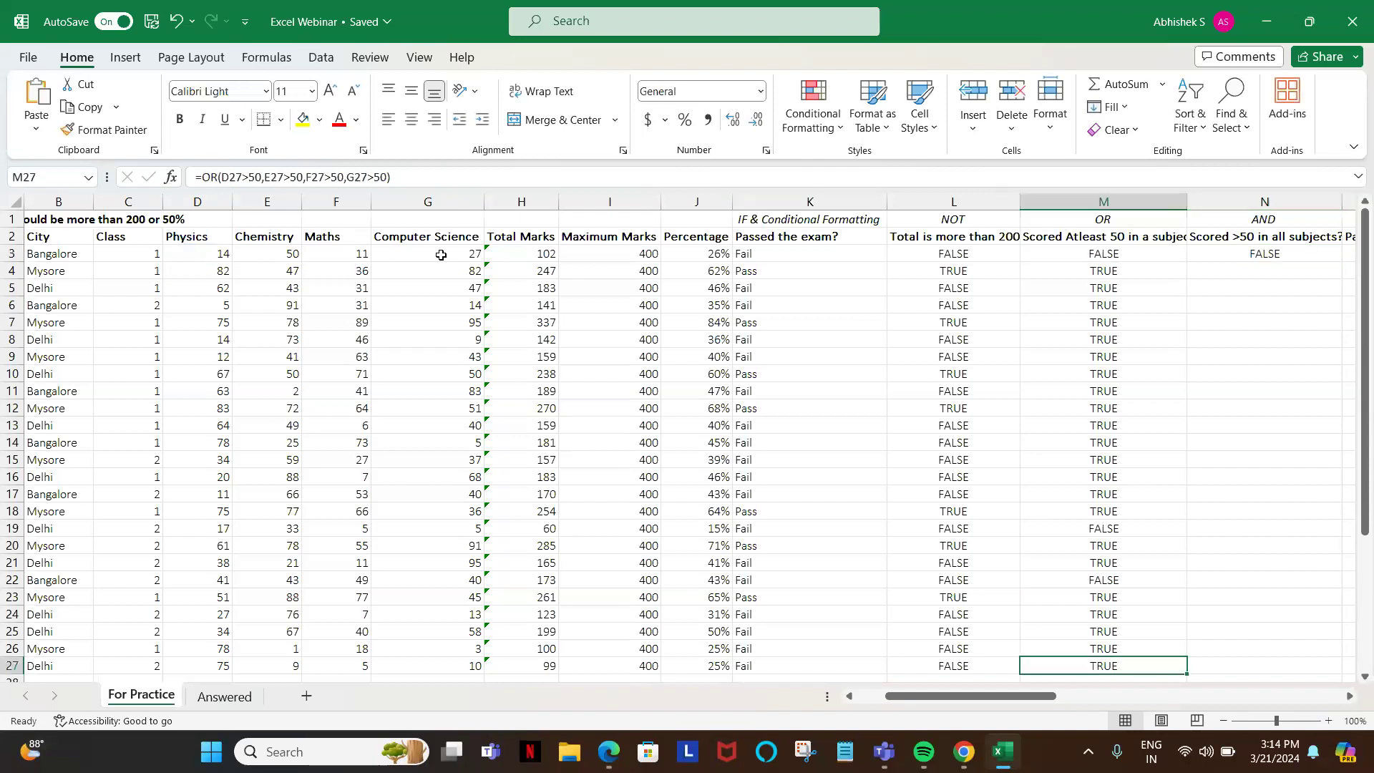
key(Right)
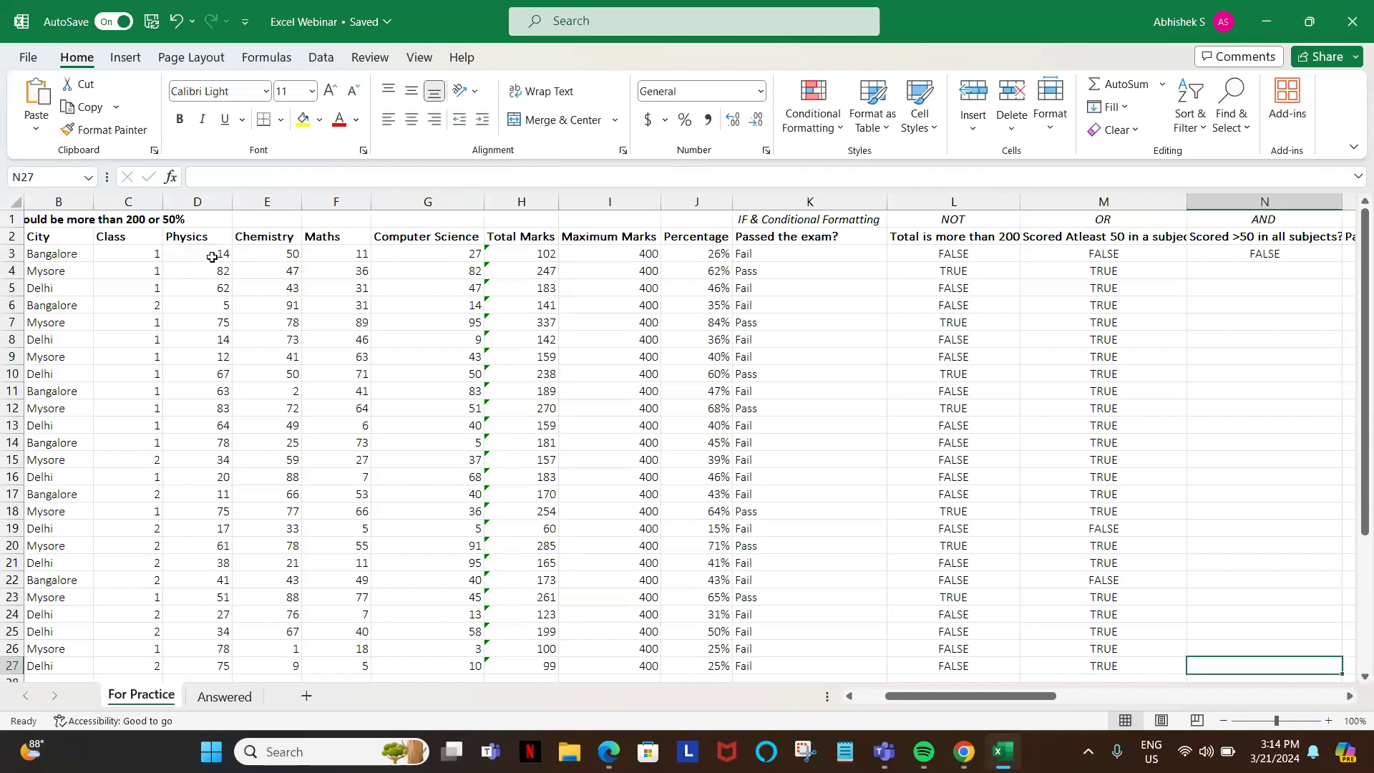
- Compare the first student's marks in D3:G3 with the logical results across row 3
click(213, 256)
key(shift+Right)
key(shift+Right)
key(shift+Right)
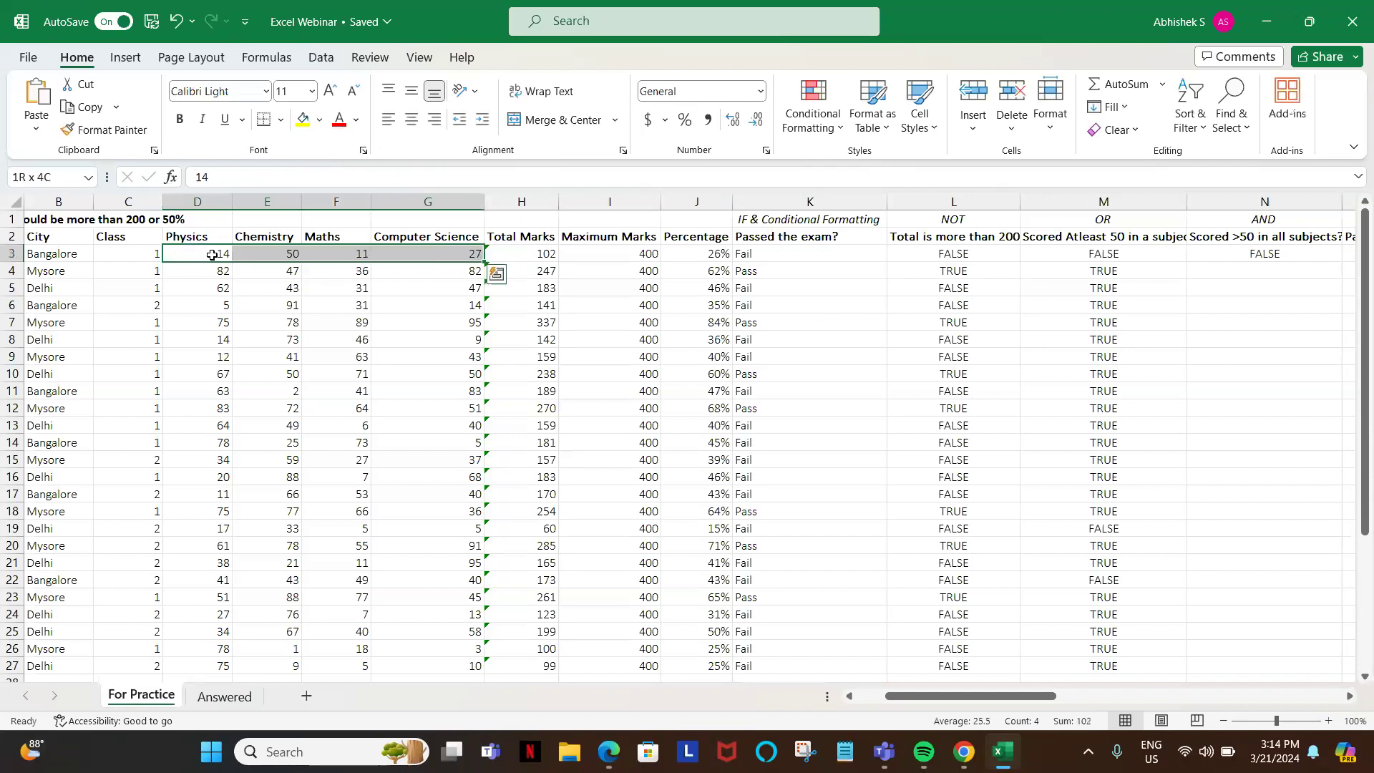
key(Right)
key(Right)
key(Right)
key(Right)
key(Right)
key(Right)
key(Right)
key(Right)
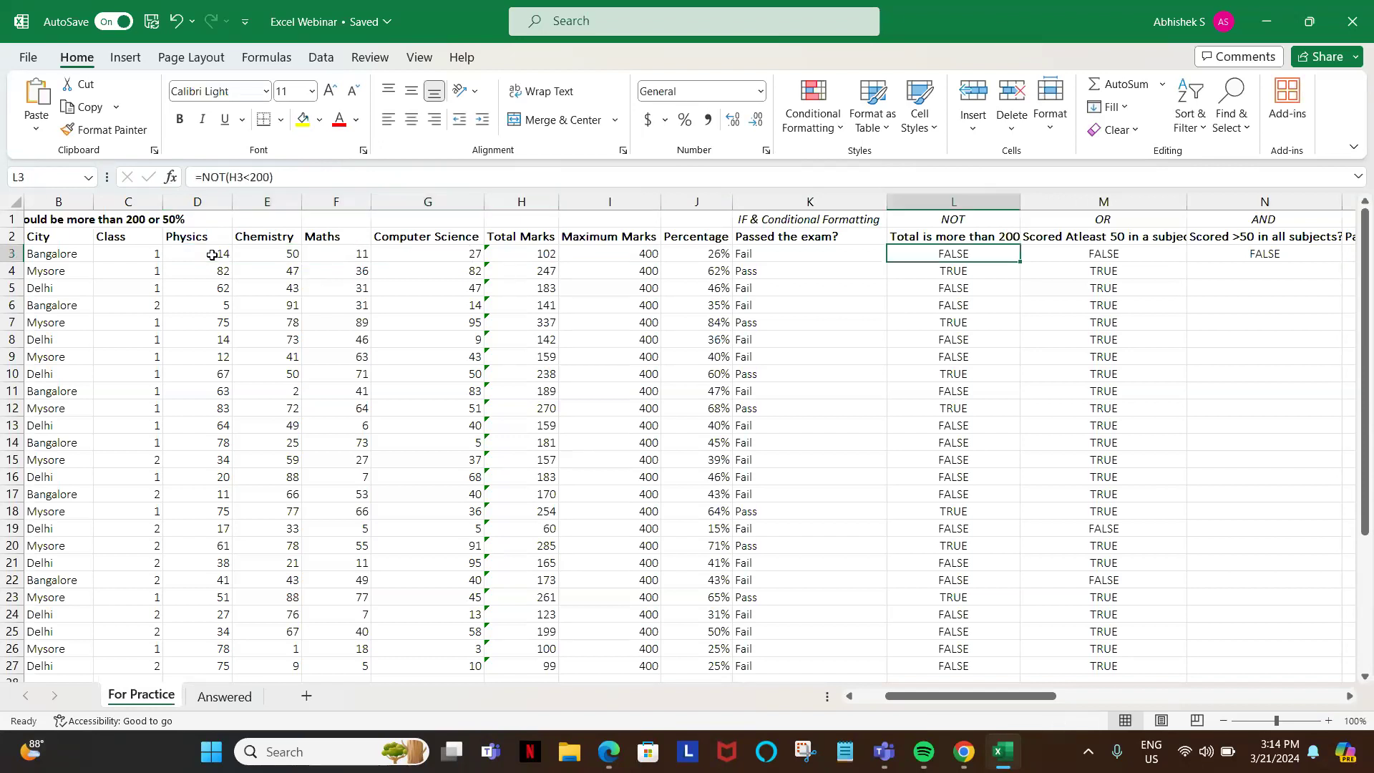
key(Right)
key(Right)
- Fill the AND formula from N3 down to N27
key(Left)
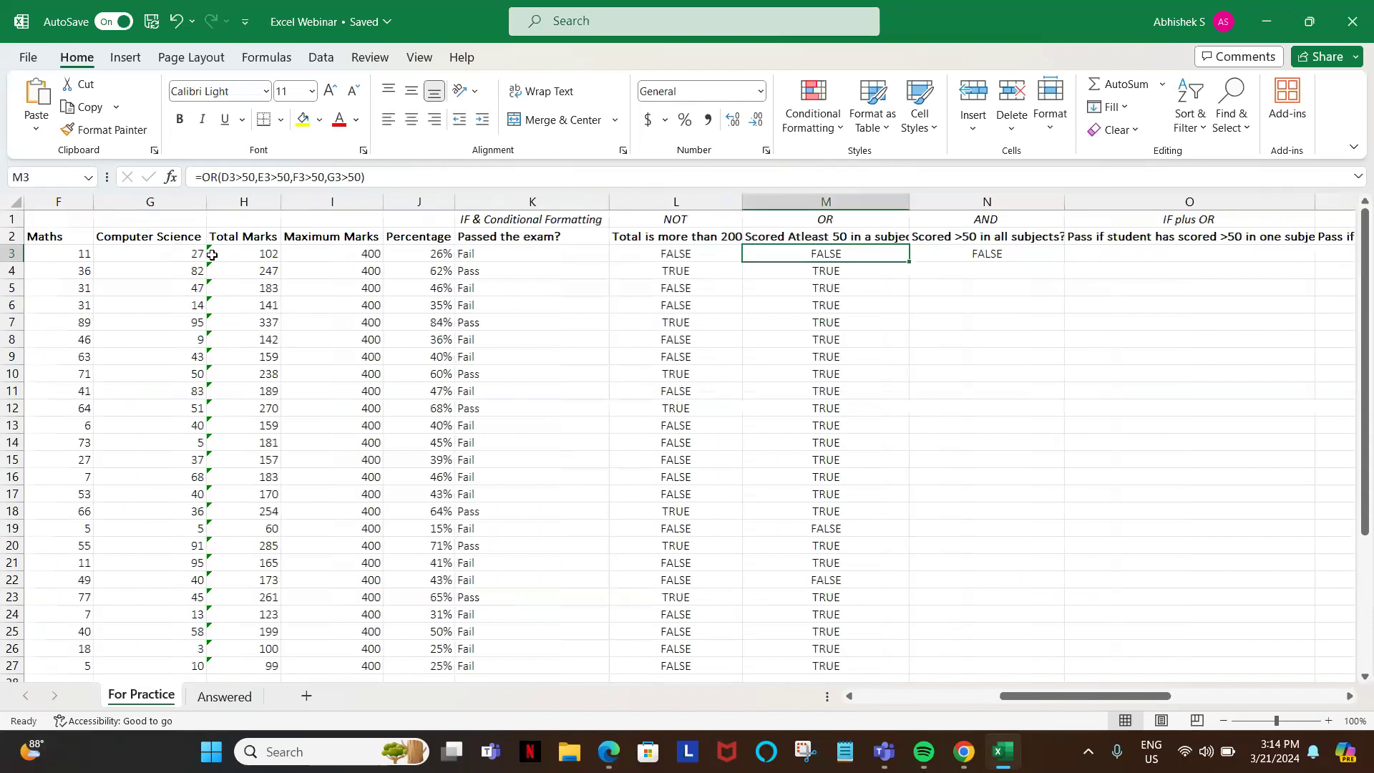
key(ctrl+Down)
key(Right)
key(ctrl+shift+Up)
key(ctrl+d)
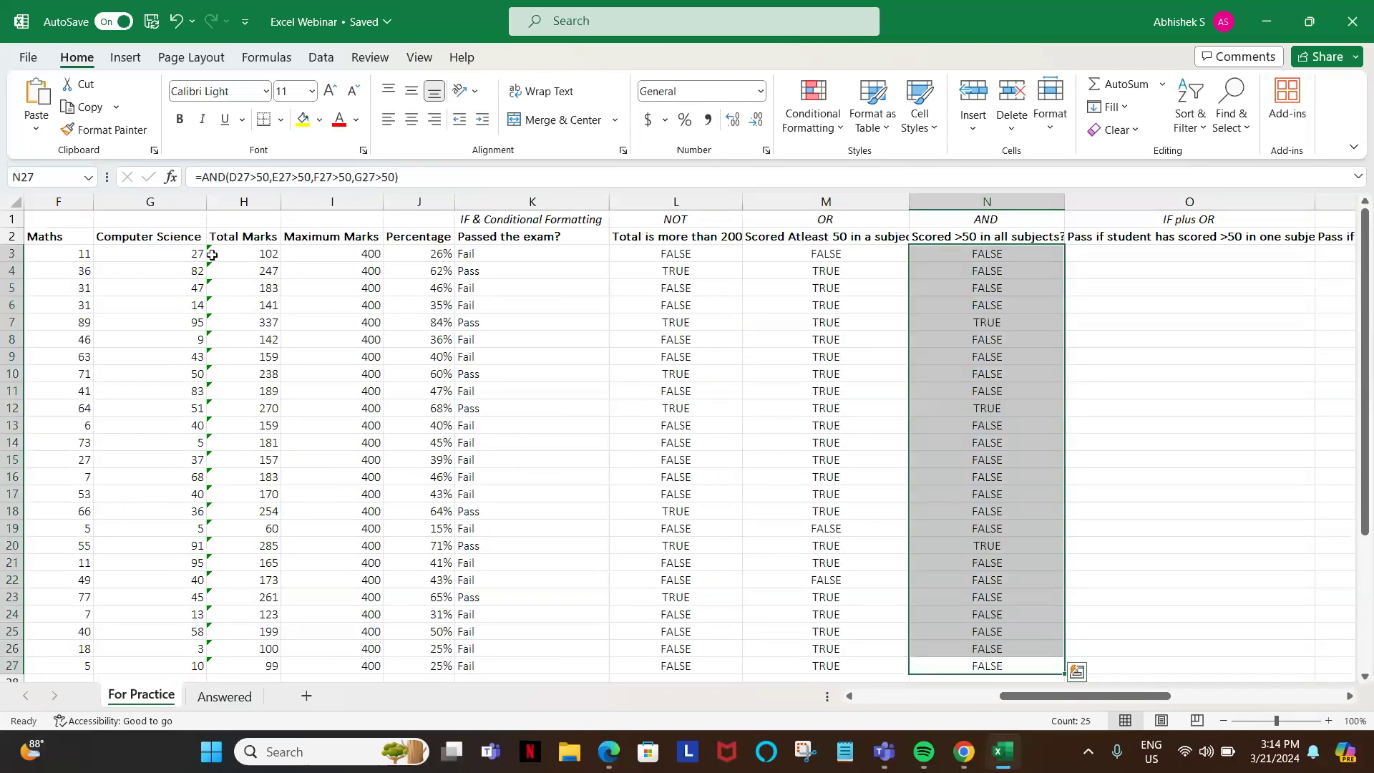
- Turn on filters for the header row of the marks table in row 2
key(ctrl+Up)
key(Down)
key(shift+space)
key(alt+d)
key(f)
key(f)
key(Right)
key(alt)
key(Escape)
key(Left)
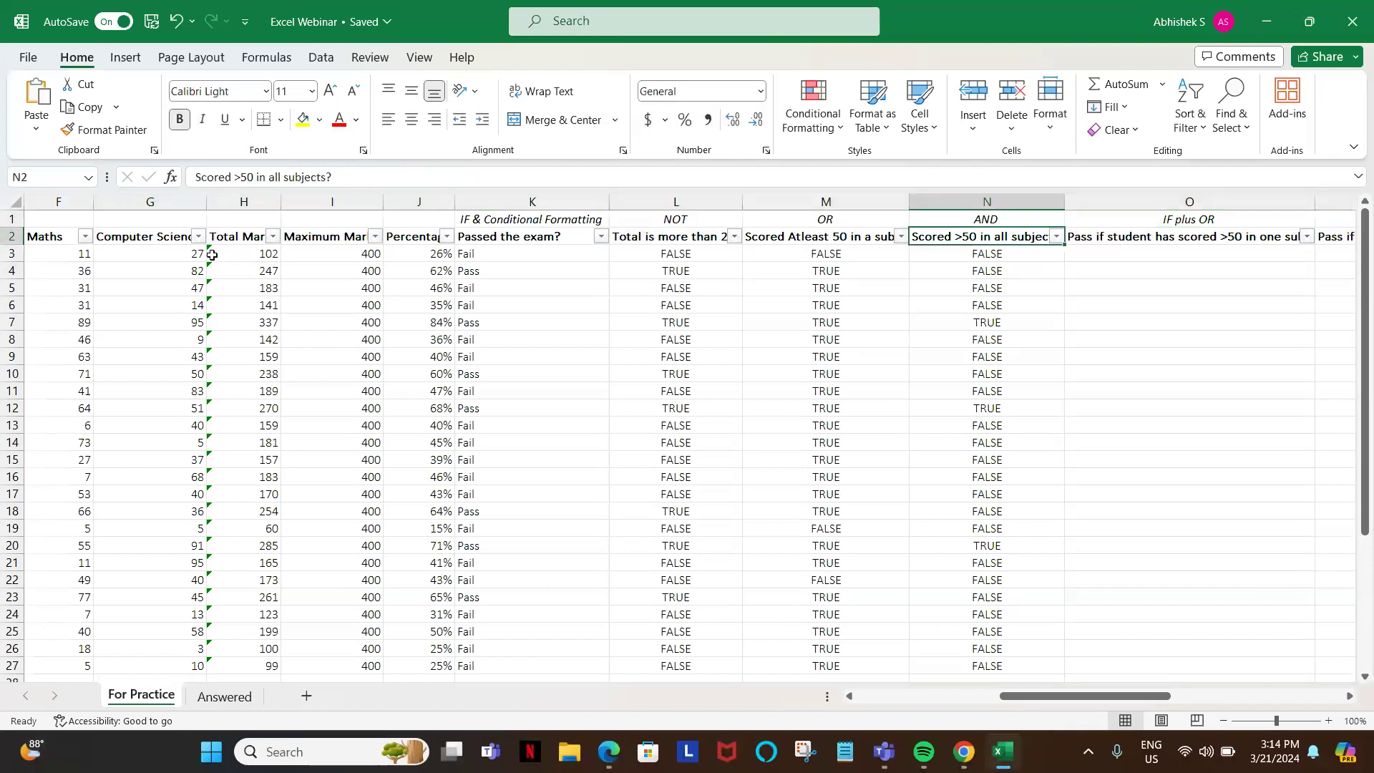
- Filter the "Scored >50 in all subjects?" column to show only TRUE rows
key(alt+Down)
key(Down)
key(Down)
key(Down)
key(Down)
key(space)
key(Down)
key(Down)
key(space)
key(Return)
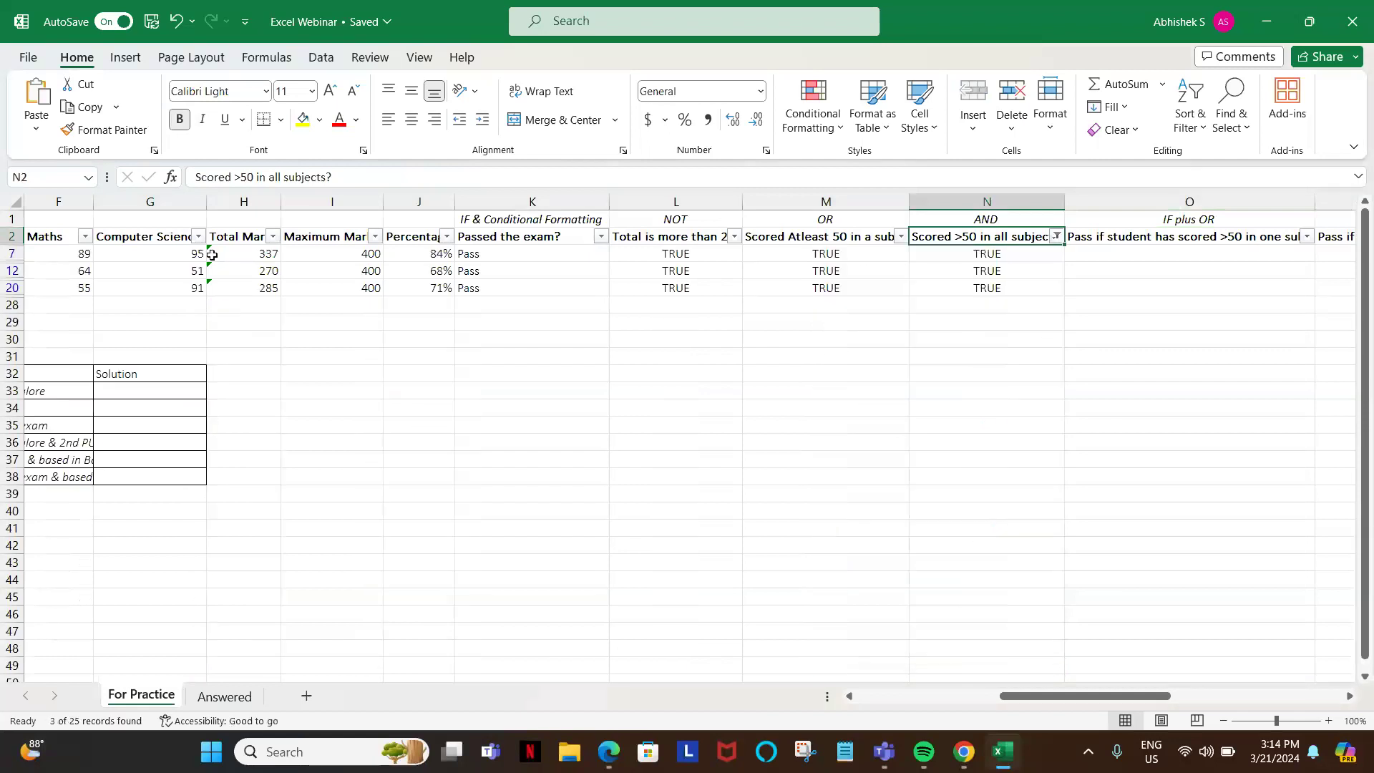
- Check the subject marks of the filtered students against the AND condition of more than 50 in every subject
key(Down)
key(Left)
key(Left)
key(Left)
key(Left)
key(Left)
key(Left)
key(Left)
key(Left)
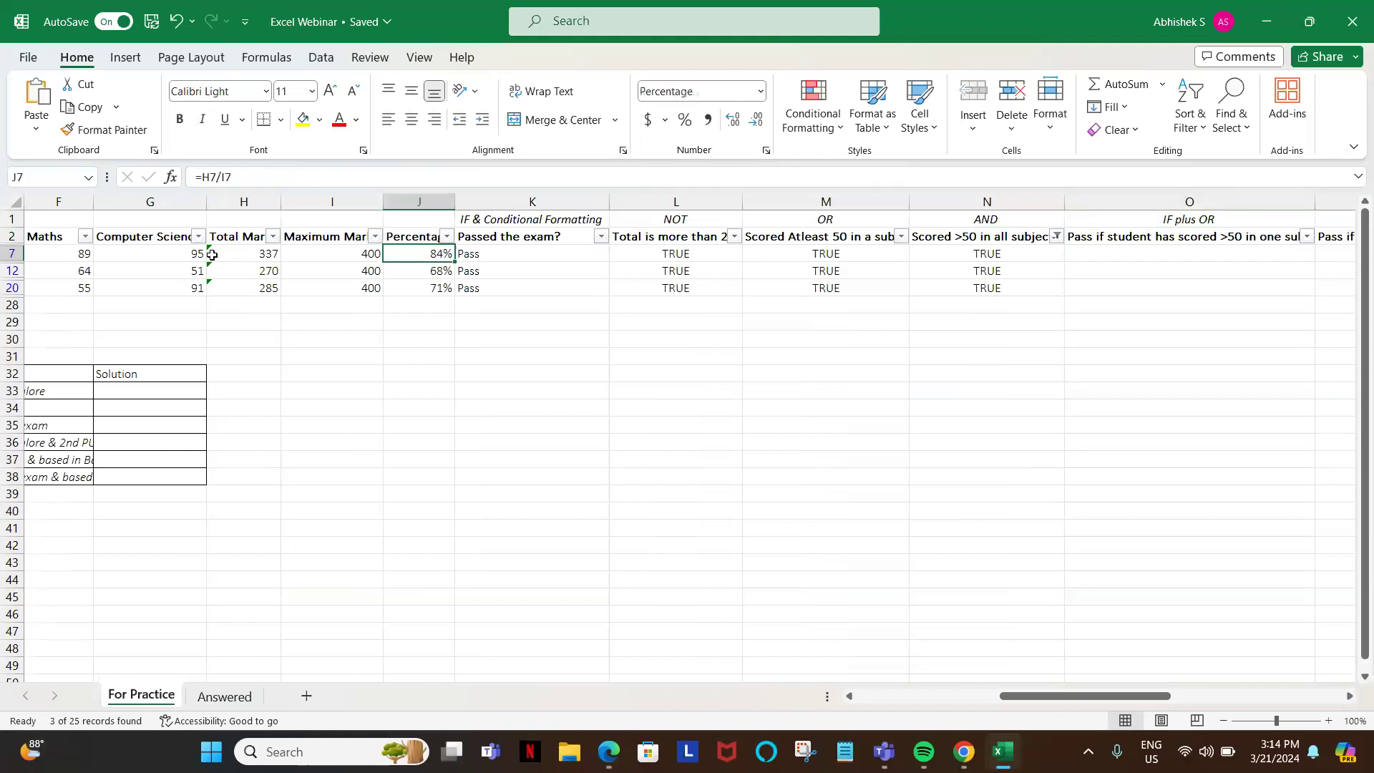
key(Left)
key(Left)
key(Left)
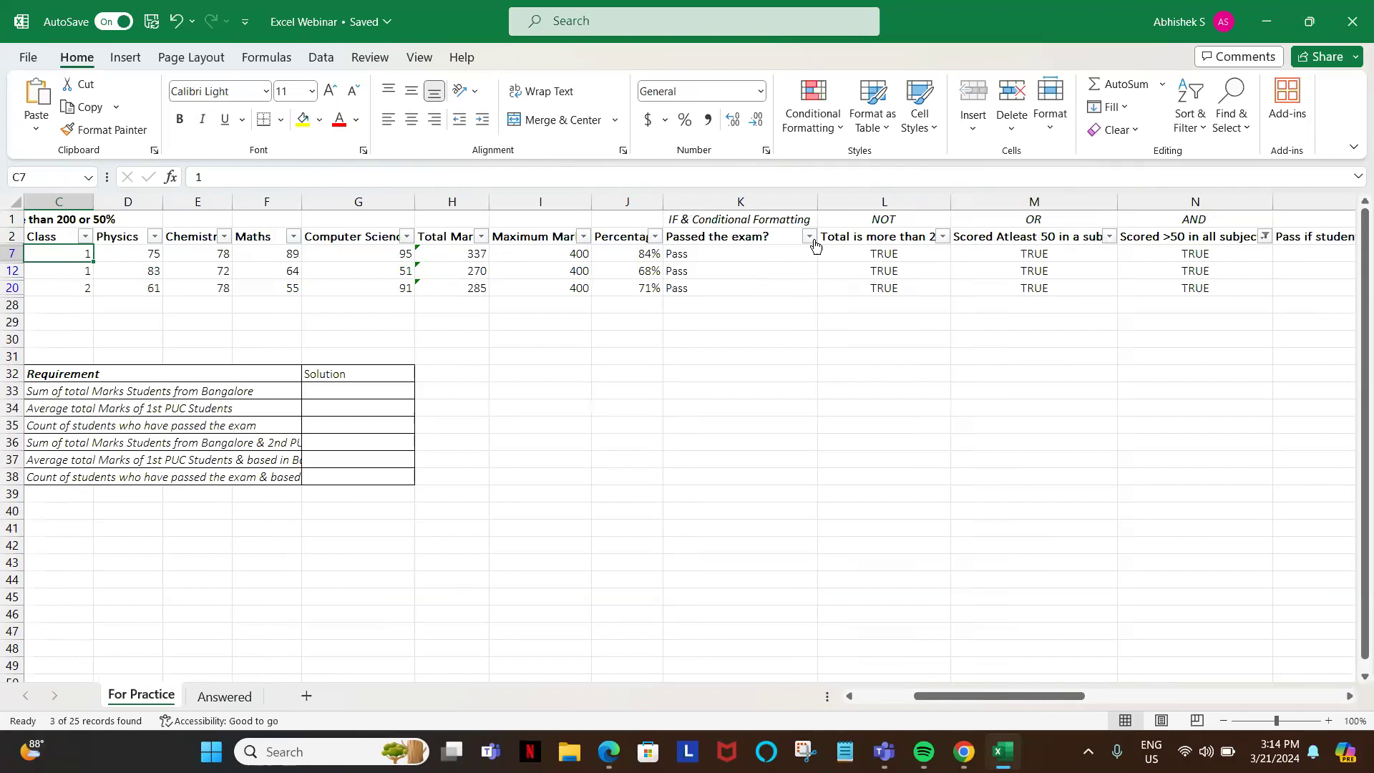
- Remove the filters from the marks table so that all student rows are shown
click(1130, 237)
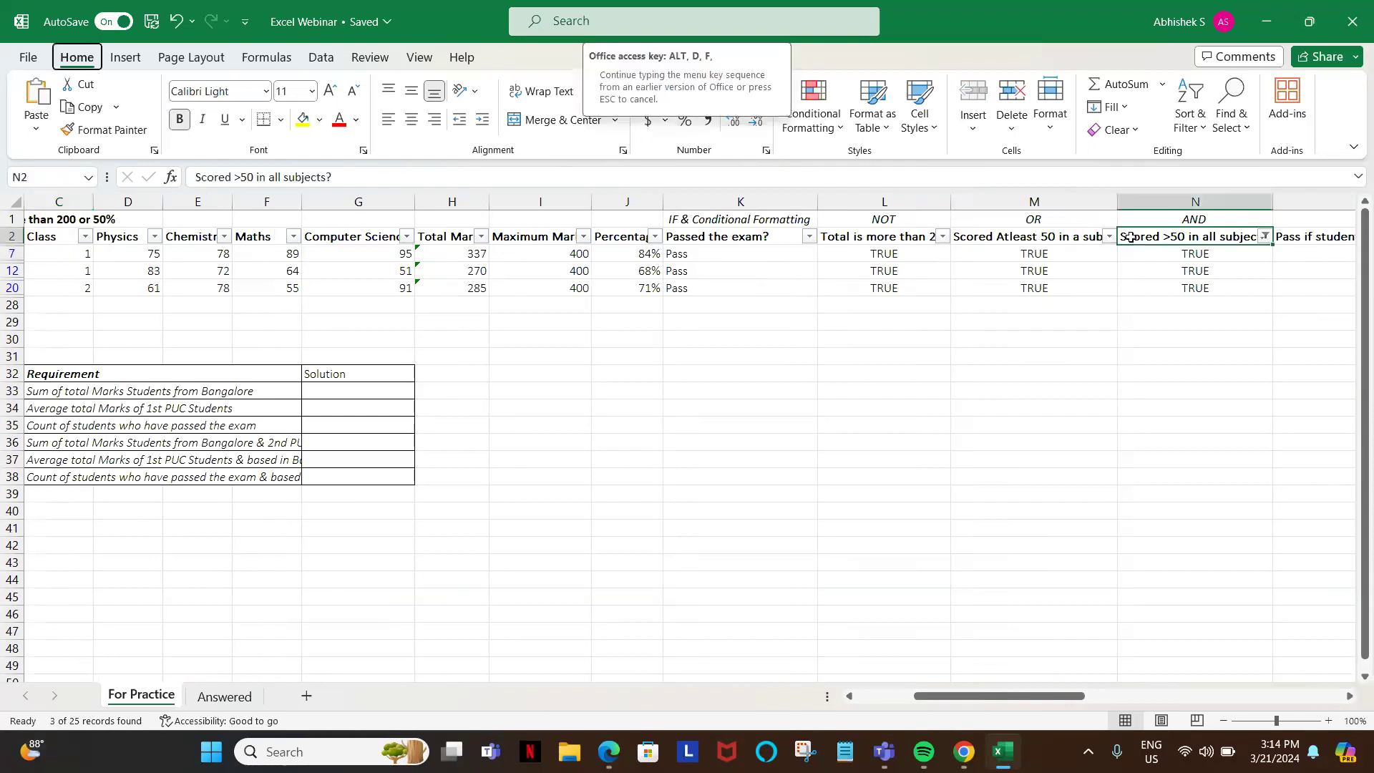
key(ctrl+shift+l)
key(Up)
key(Left)
key(Left)
key(Left)
key(Left)
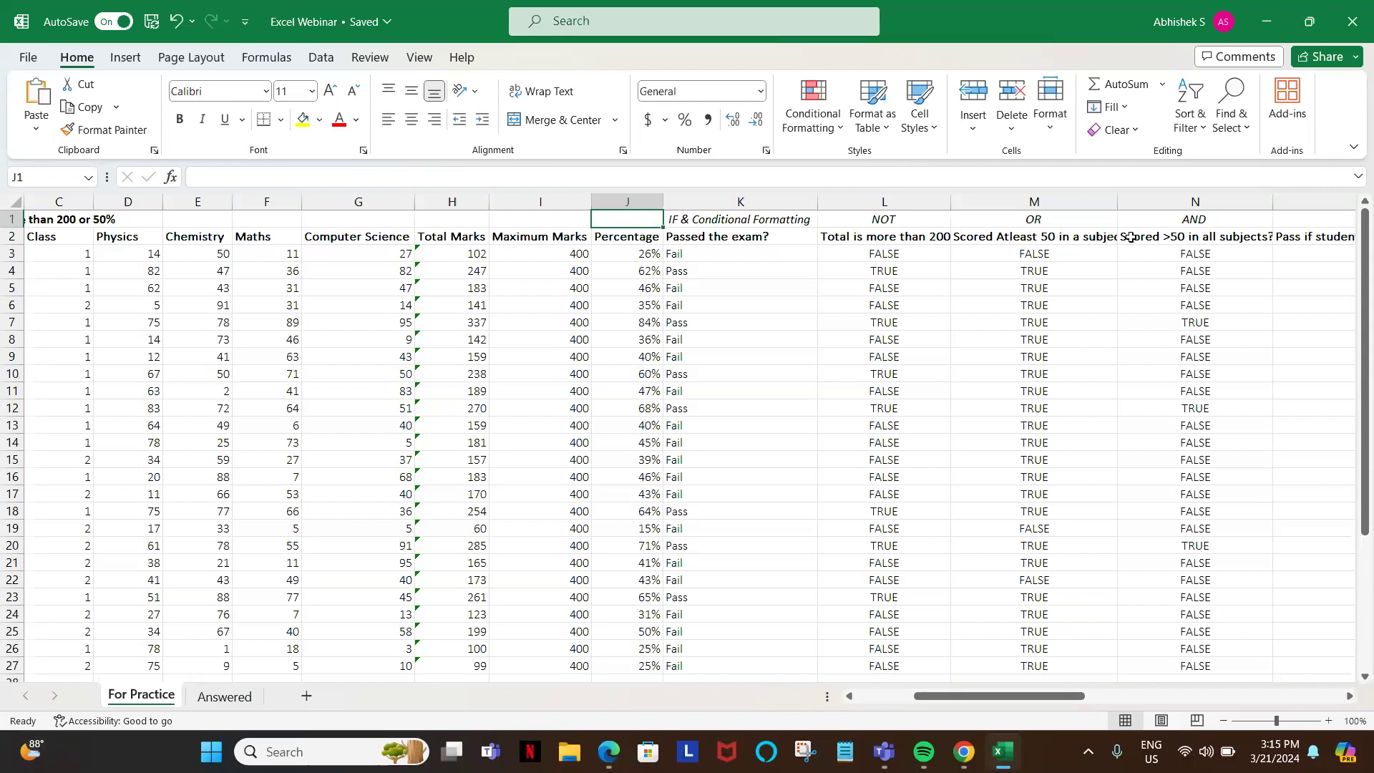
- Review the logical-test headings from K2 to P2, the IF formula in K3, and the OR and AND labels in row 1
key(Down)
key(Right)
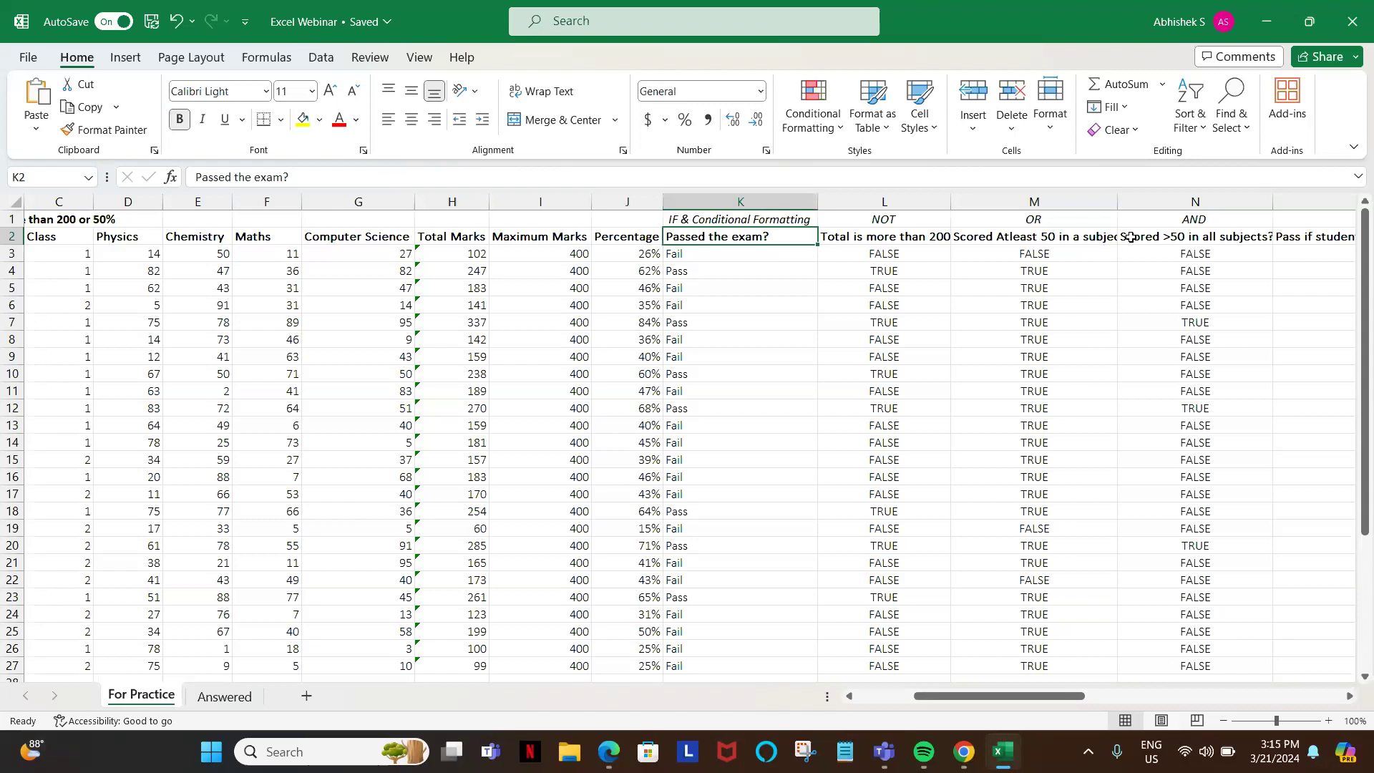
key(Right)
key(Right)
key(Right)
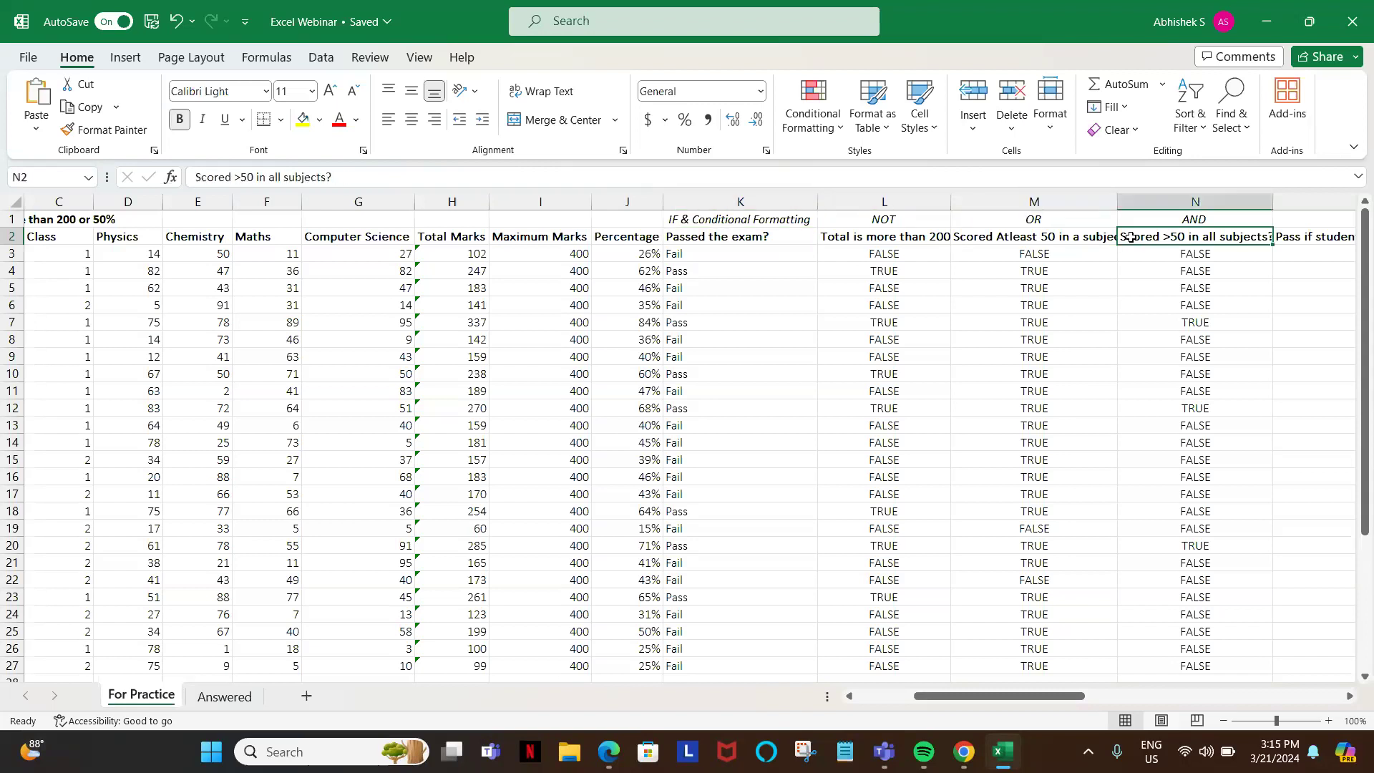
key(Right)
key(Right)
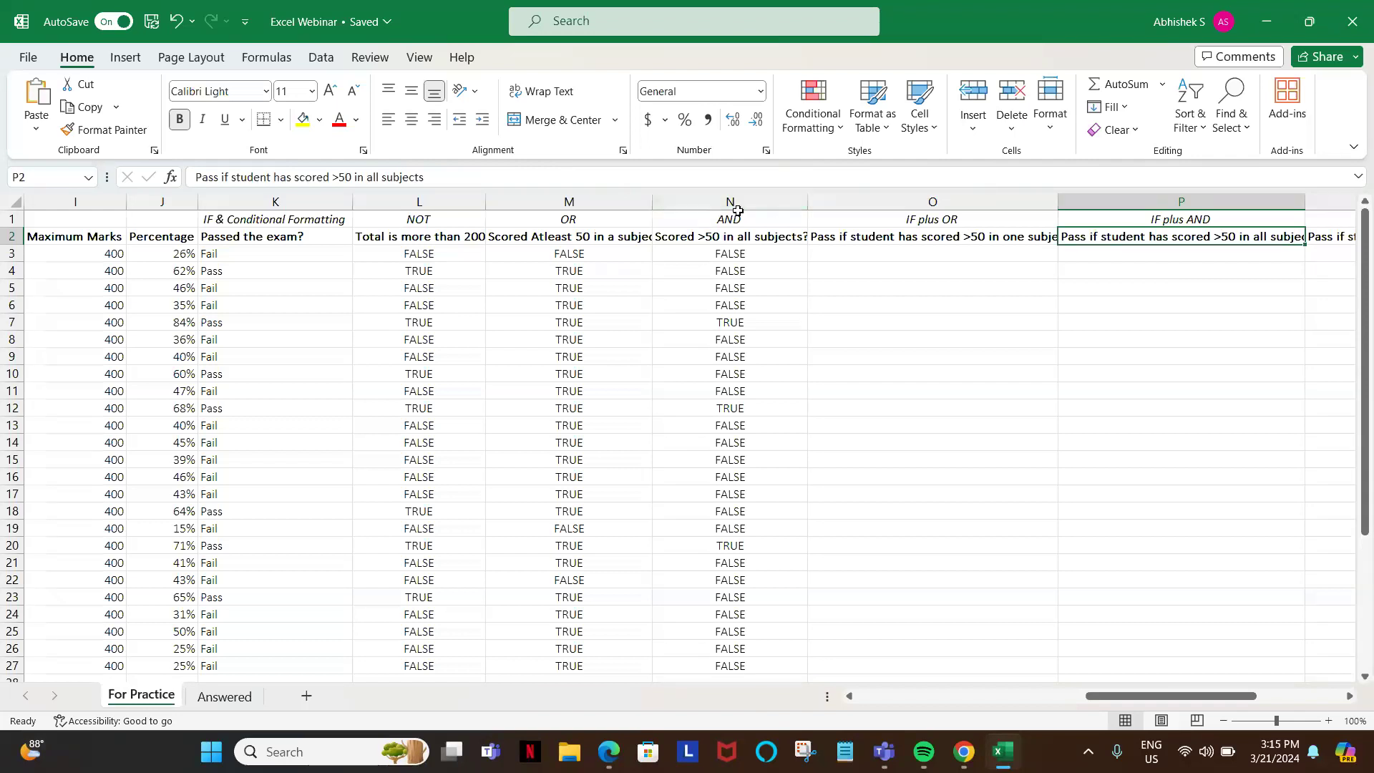
click(251, 219)
click(226, 253)
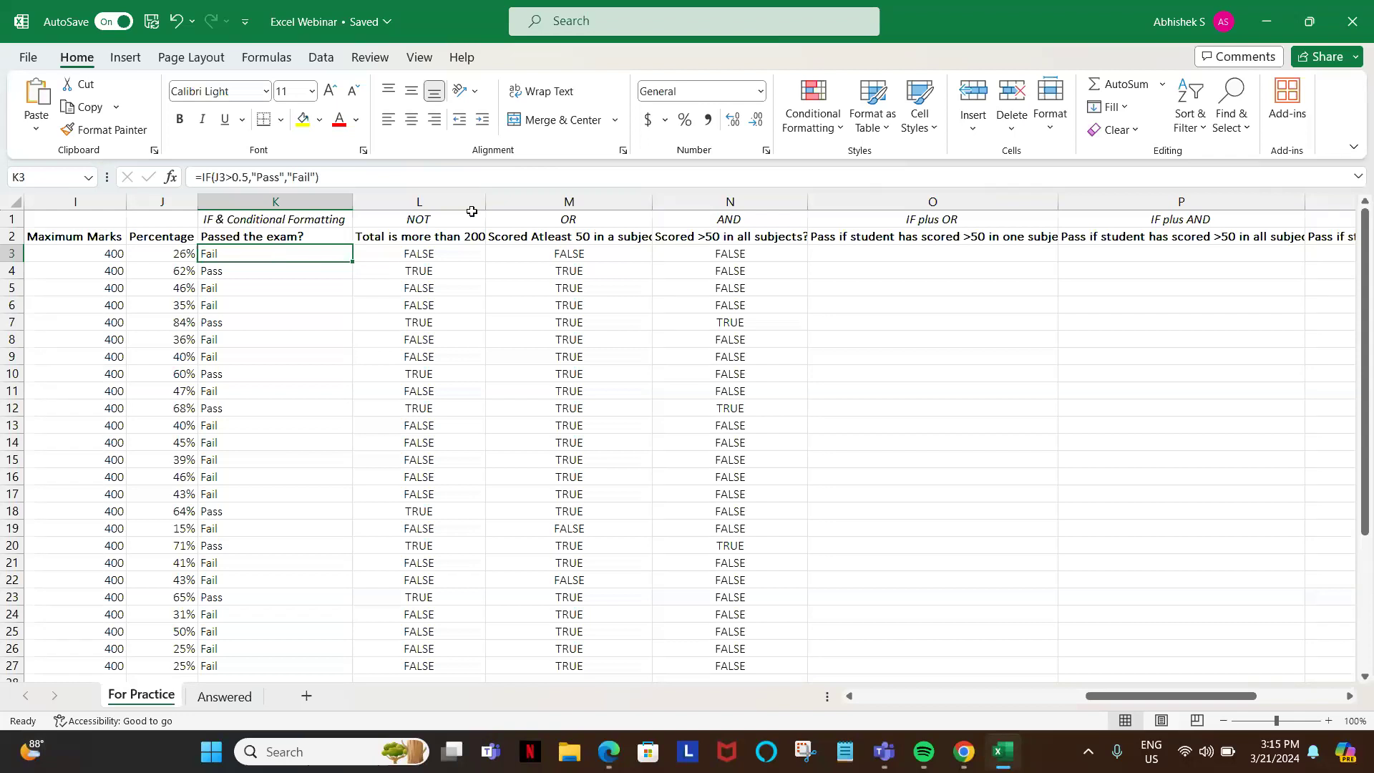
click(558, 222)
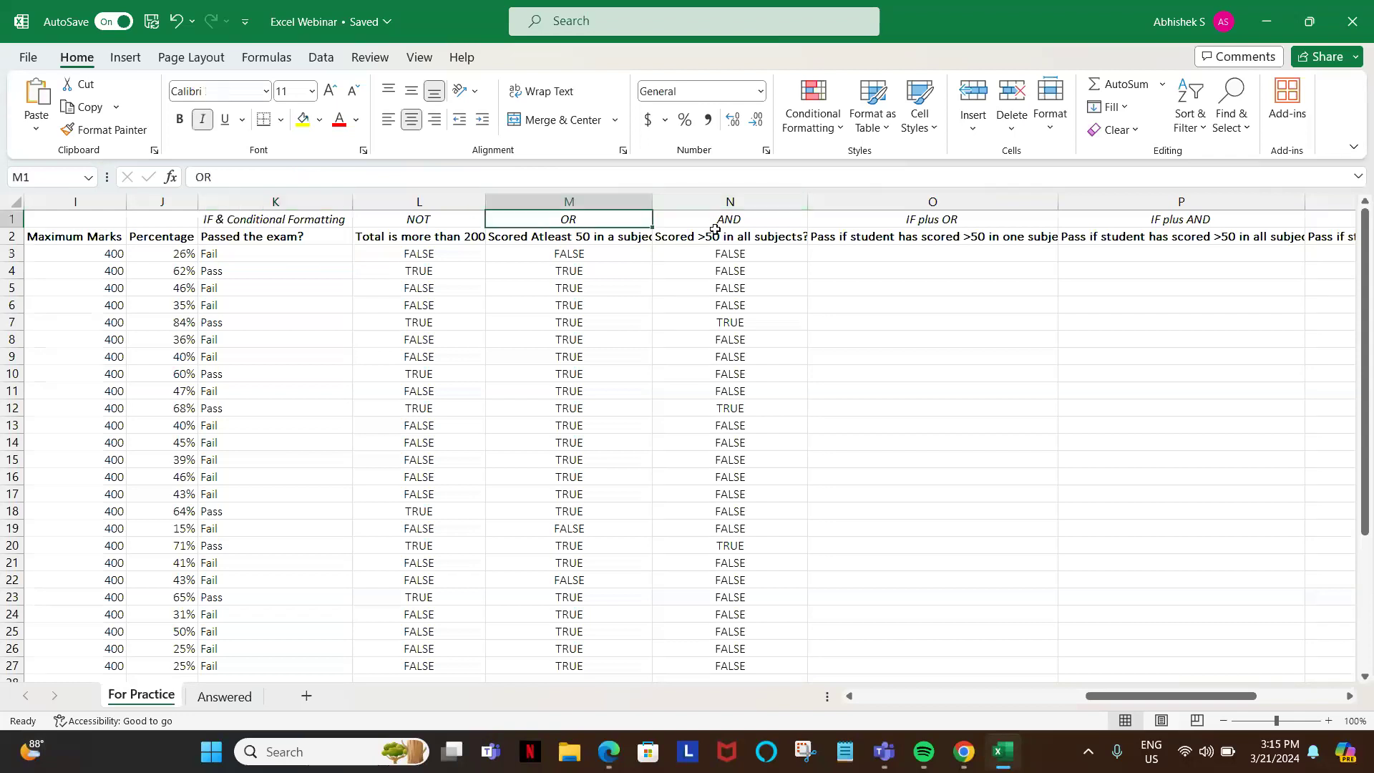
click(716, 231)
click(717, 223)
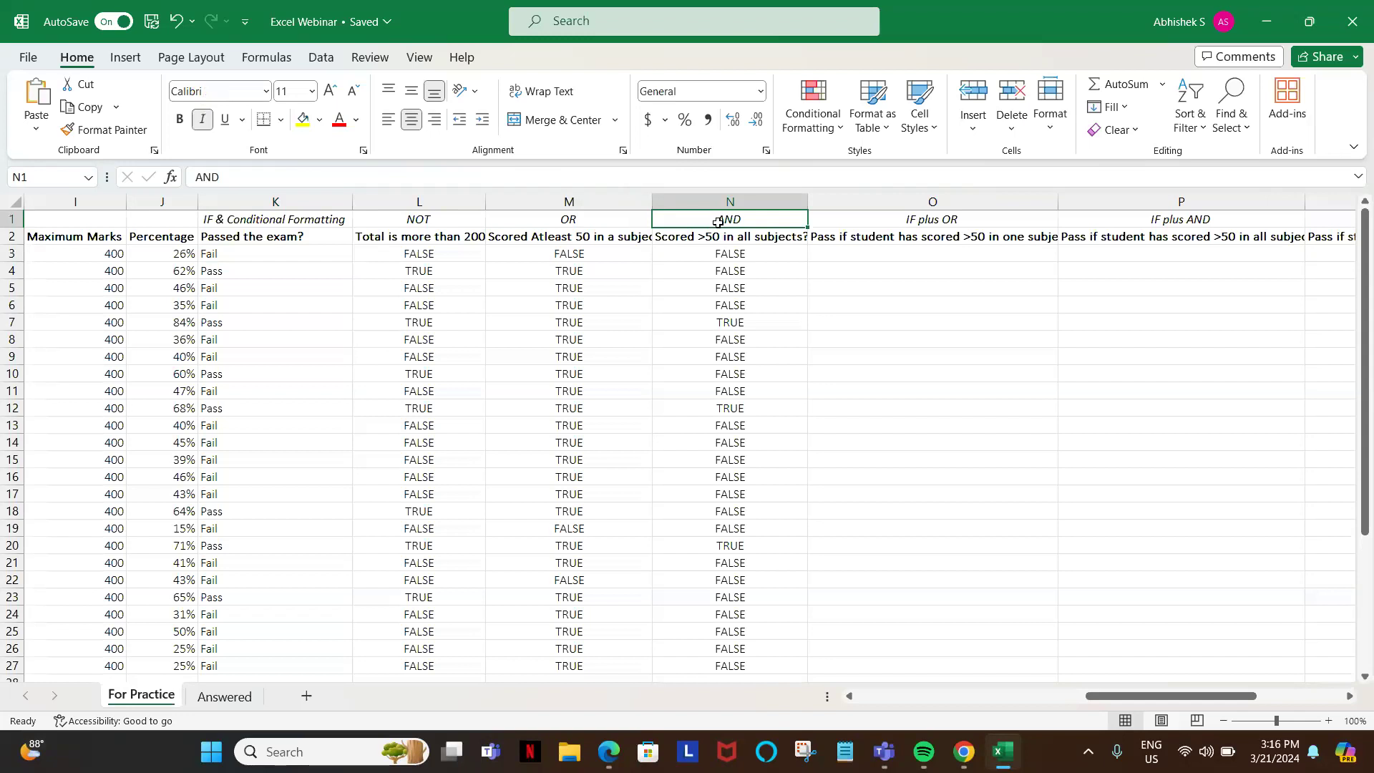
- Switch to the Zoom webinar and read the attendees' recent chat questions about the OR formula and percentage formatting
key(alt+Tab)
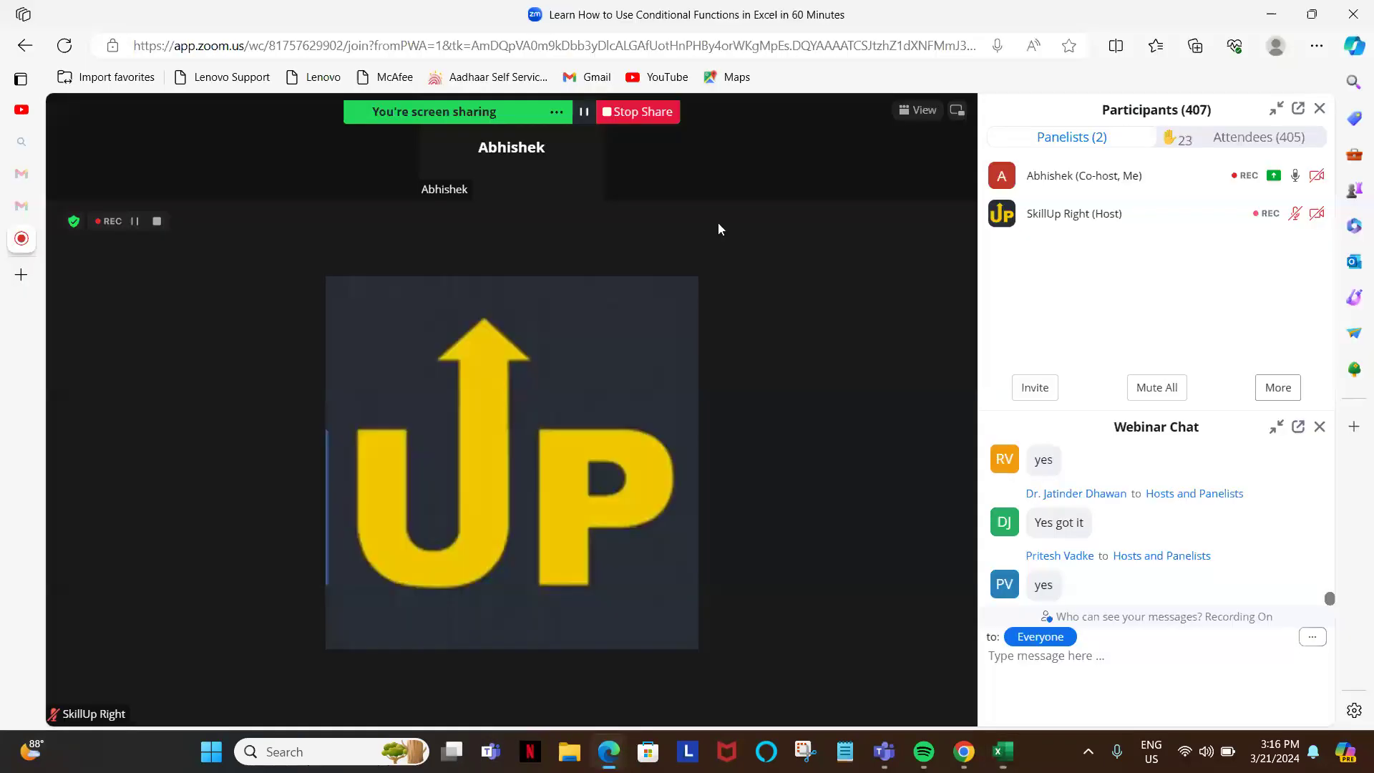
scroll(1206, 544, down, 5)
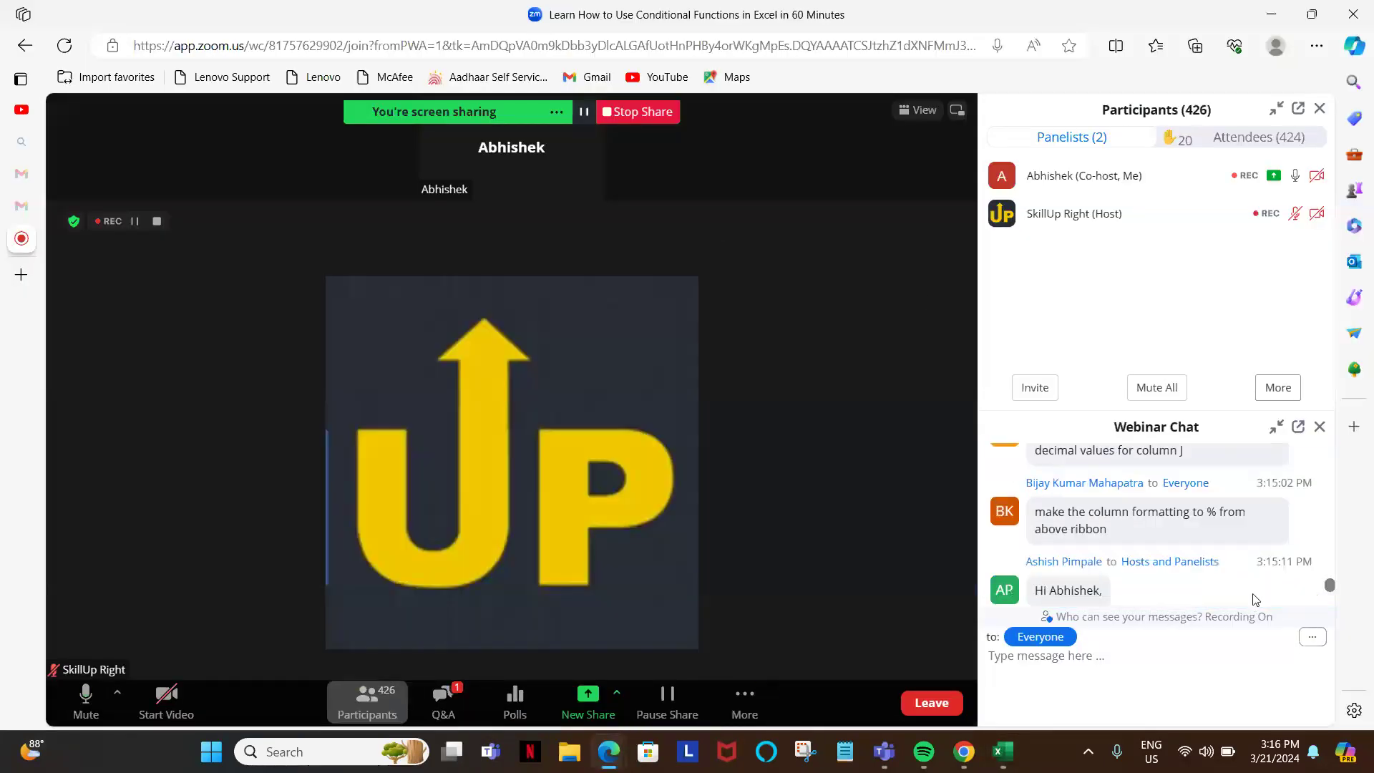
scroll(1166, 536, up, 2)
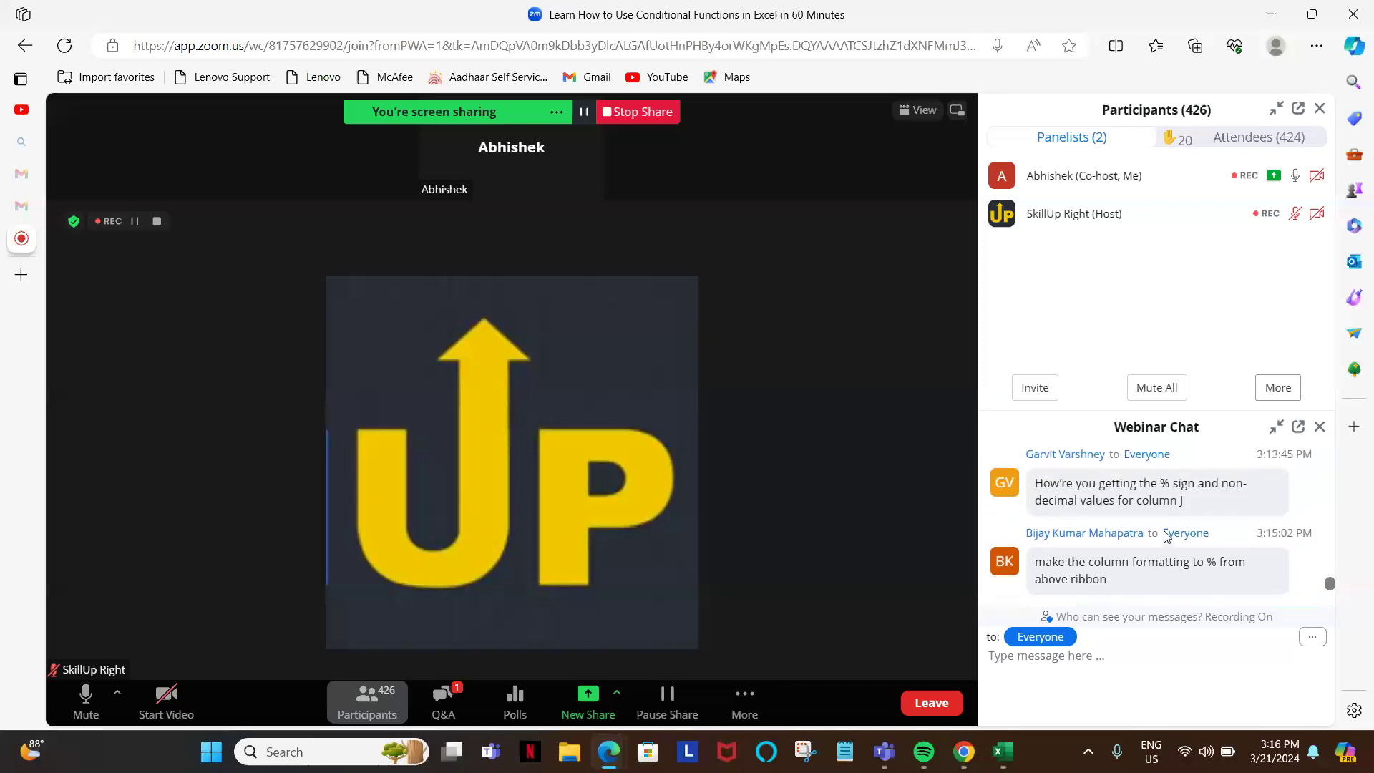
scroll(1166, 537, up, 2)
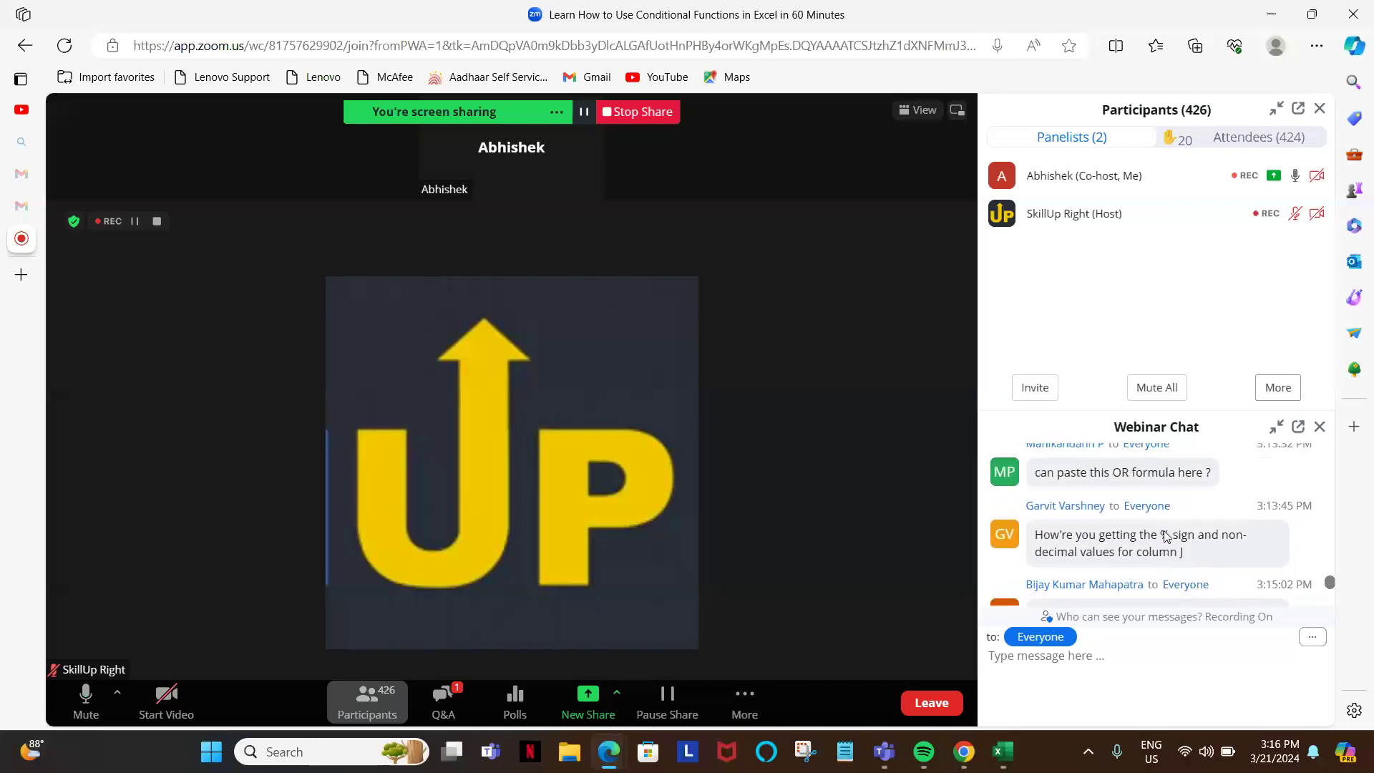
scroll(1167, 537, up, 4)
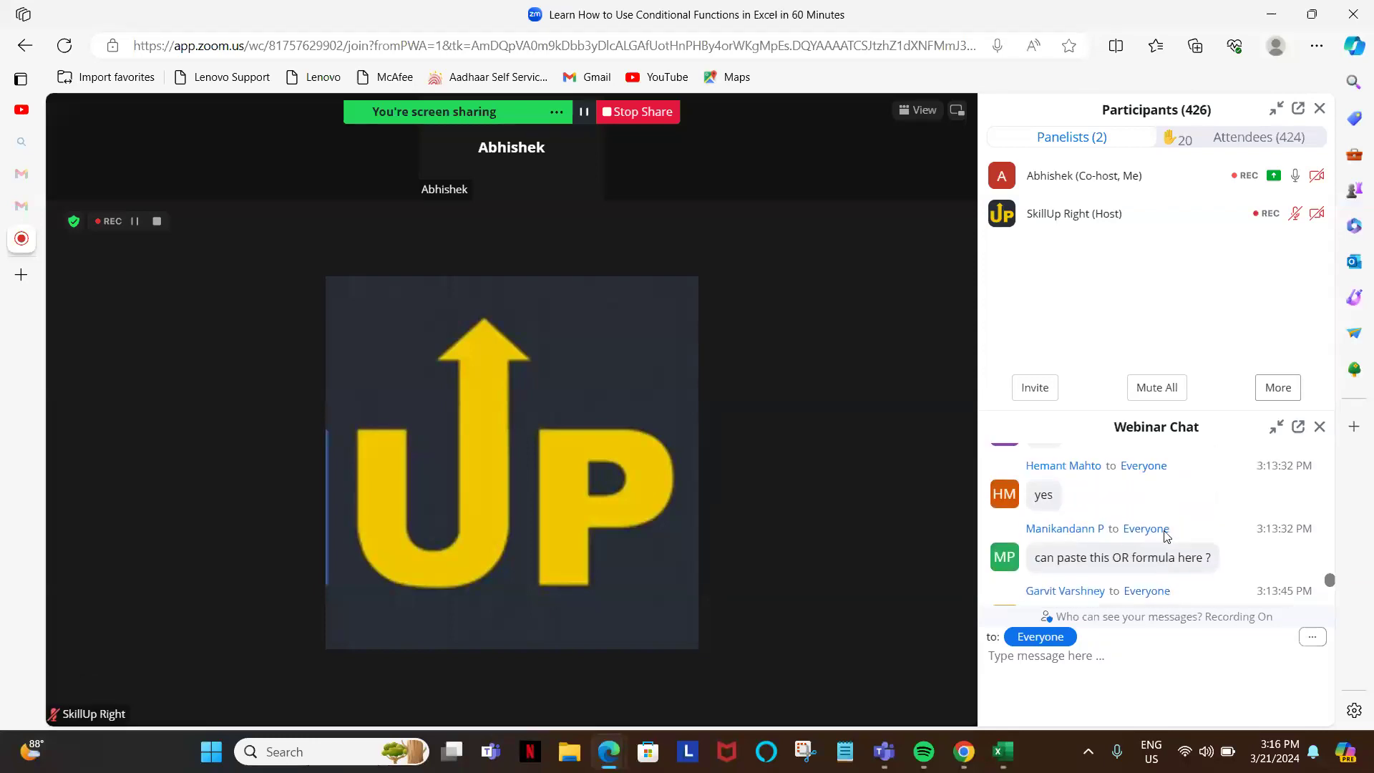
scroll(1166, 537, down, 10)
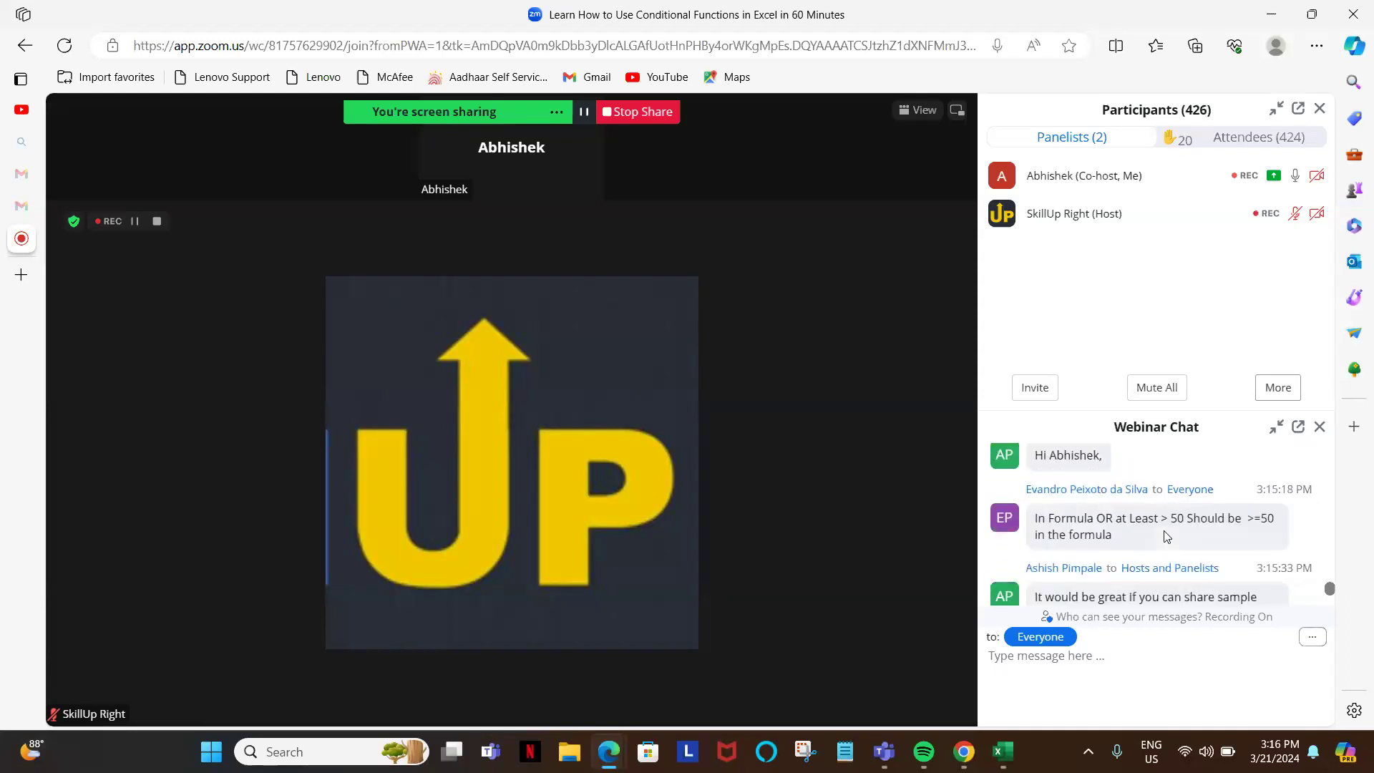
scroll(1166, 536, up, 1)
scroll(1166, 537, up, 4)
scroll(1166, 537, down, 6)
scroll(1166, 536, down, 1)
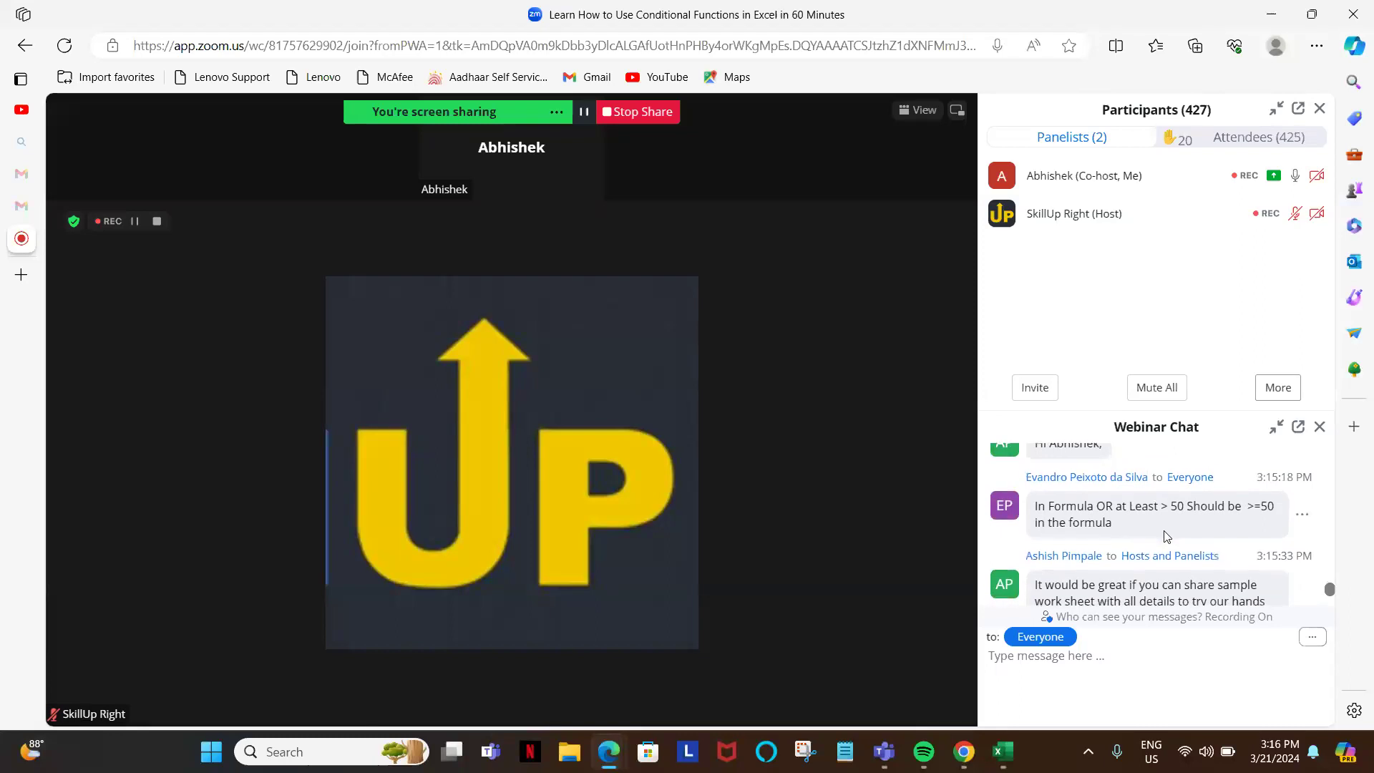
- Read the attendees' newer webinar chat messages about the OR condition, sharing the formulas and the percentage format of column J
scroll(1166, 536, down, 1)
scroll(1166, 536, down, 8)
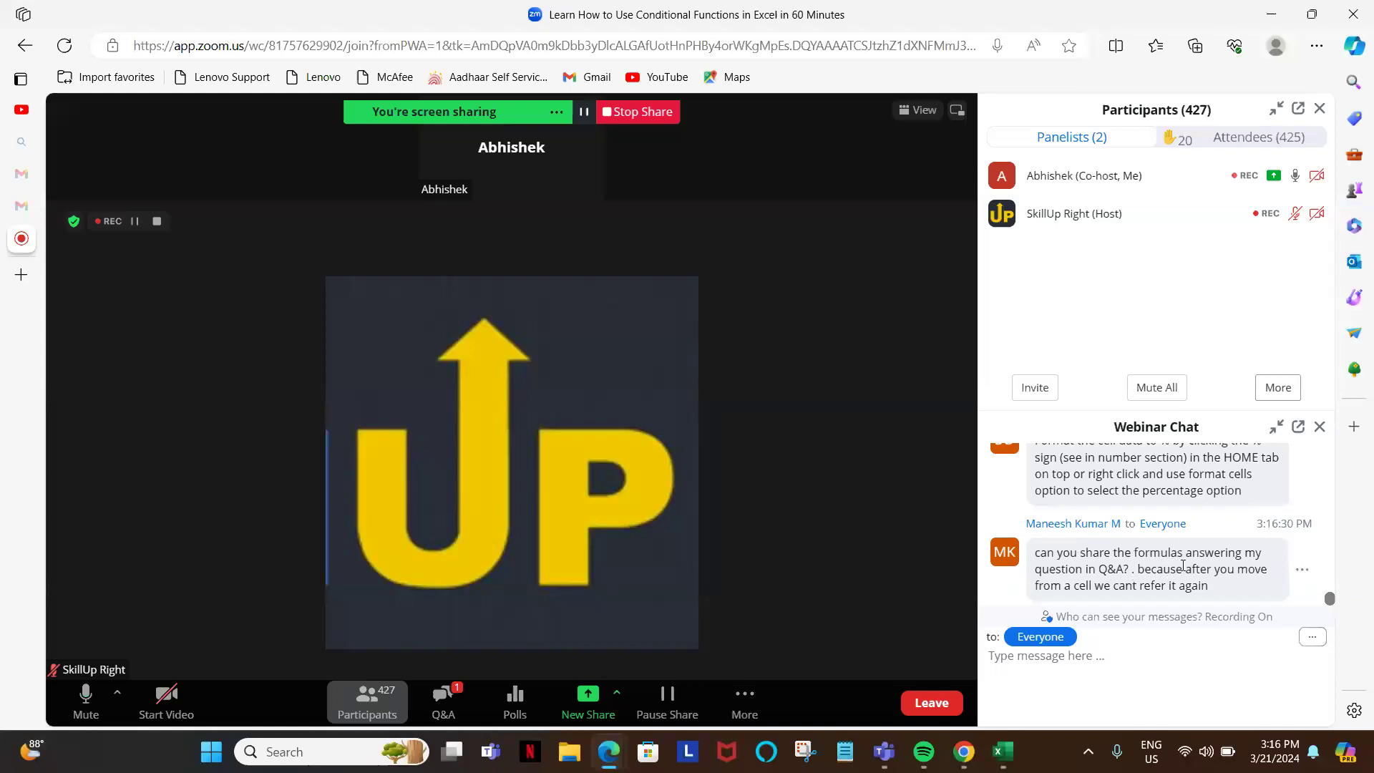
scroll(1182, 565, up, 3)
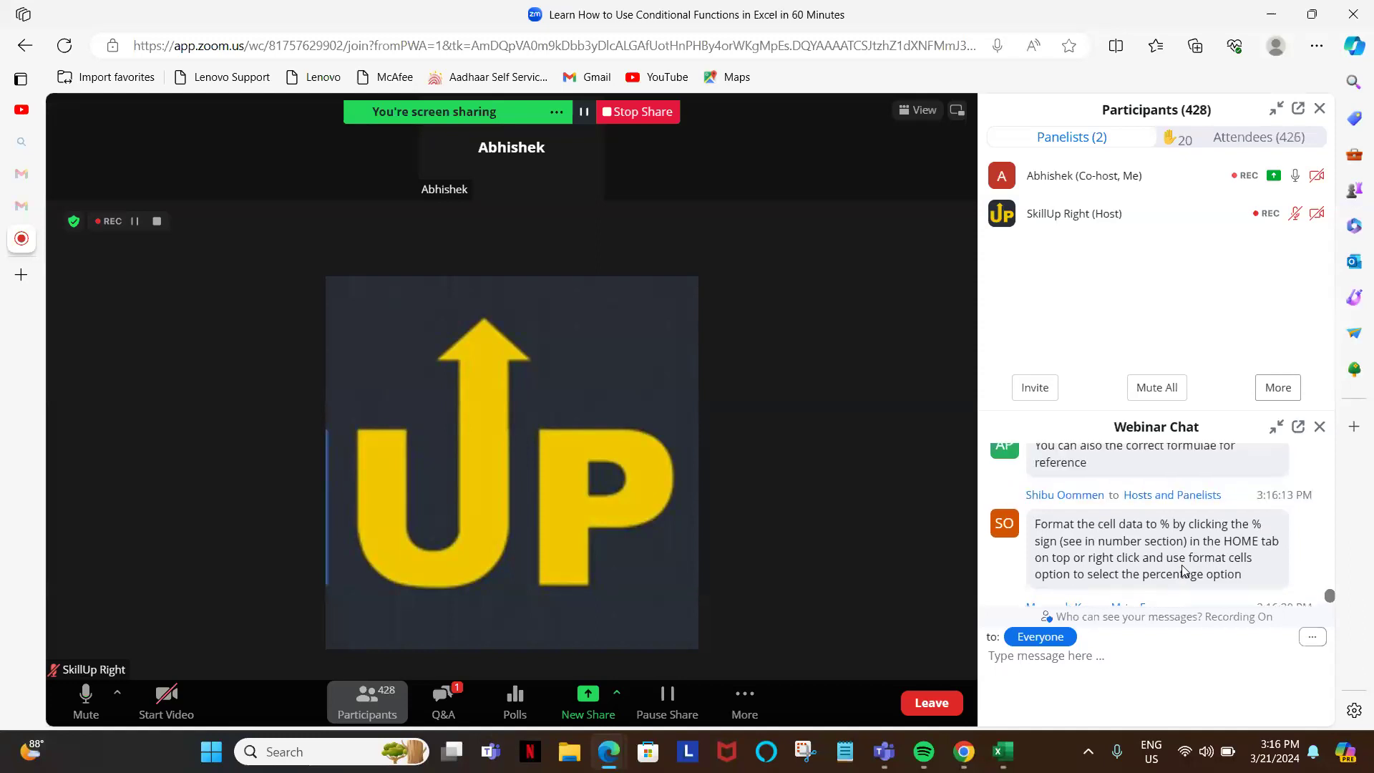
scroll(1184, 539, up, 2)
scroll(1185, 540, up, 10)
scroll(1184, 540, up, 8)
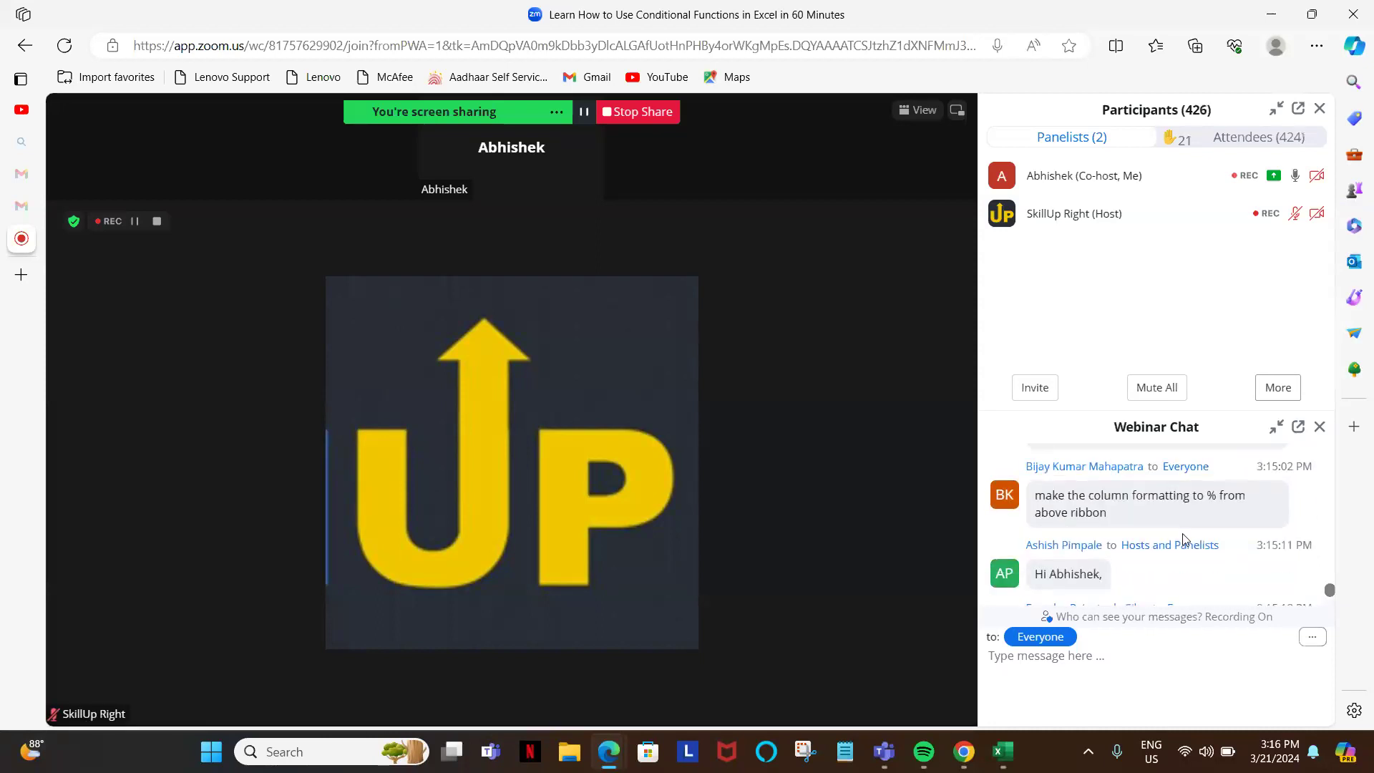
scroll(1184, 539, down, 8)
scroll(1184, 539, down, 2)
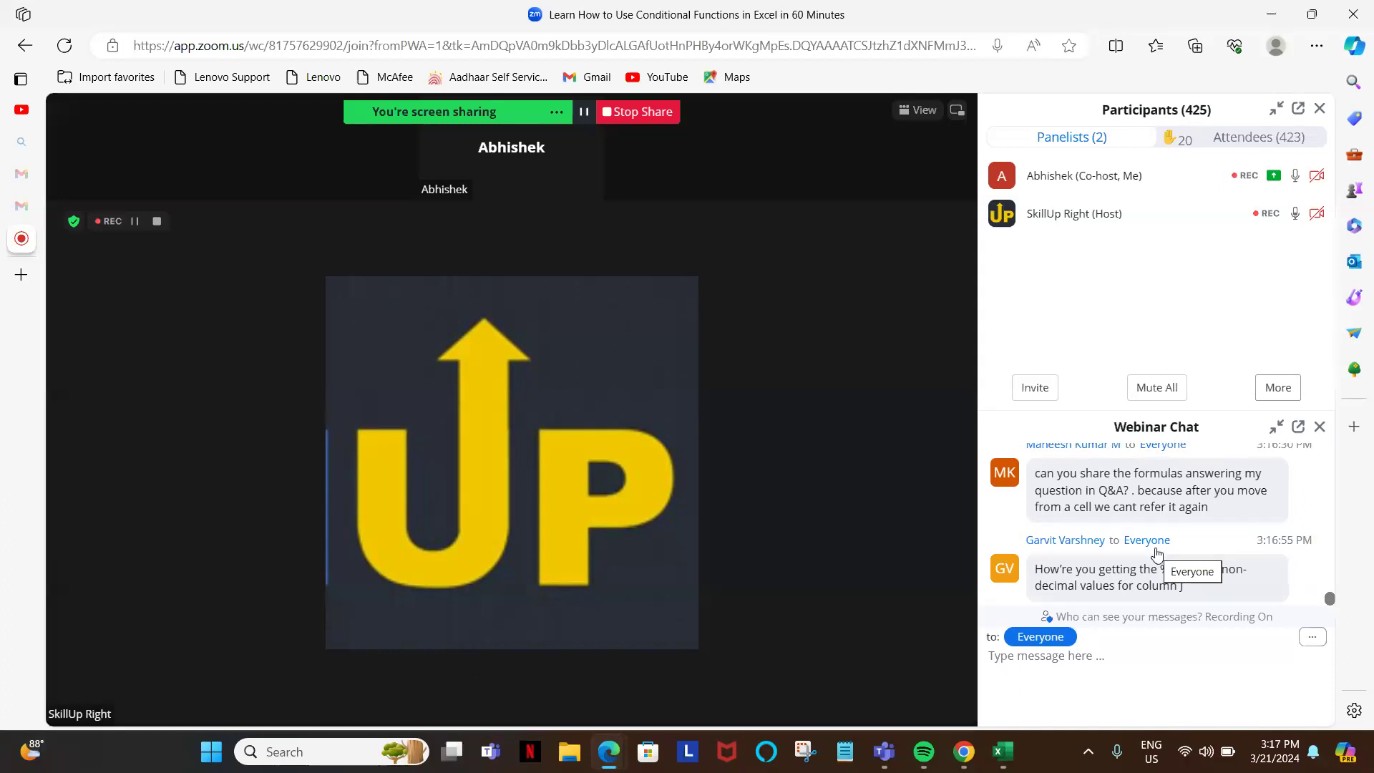
- Stop the current screen share in the Zoom webinar
click(1147, 652)
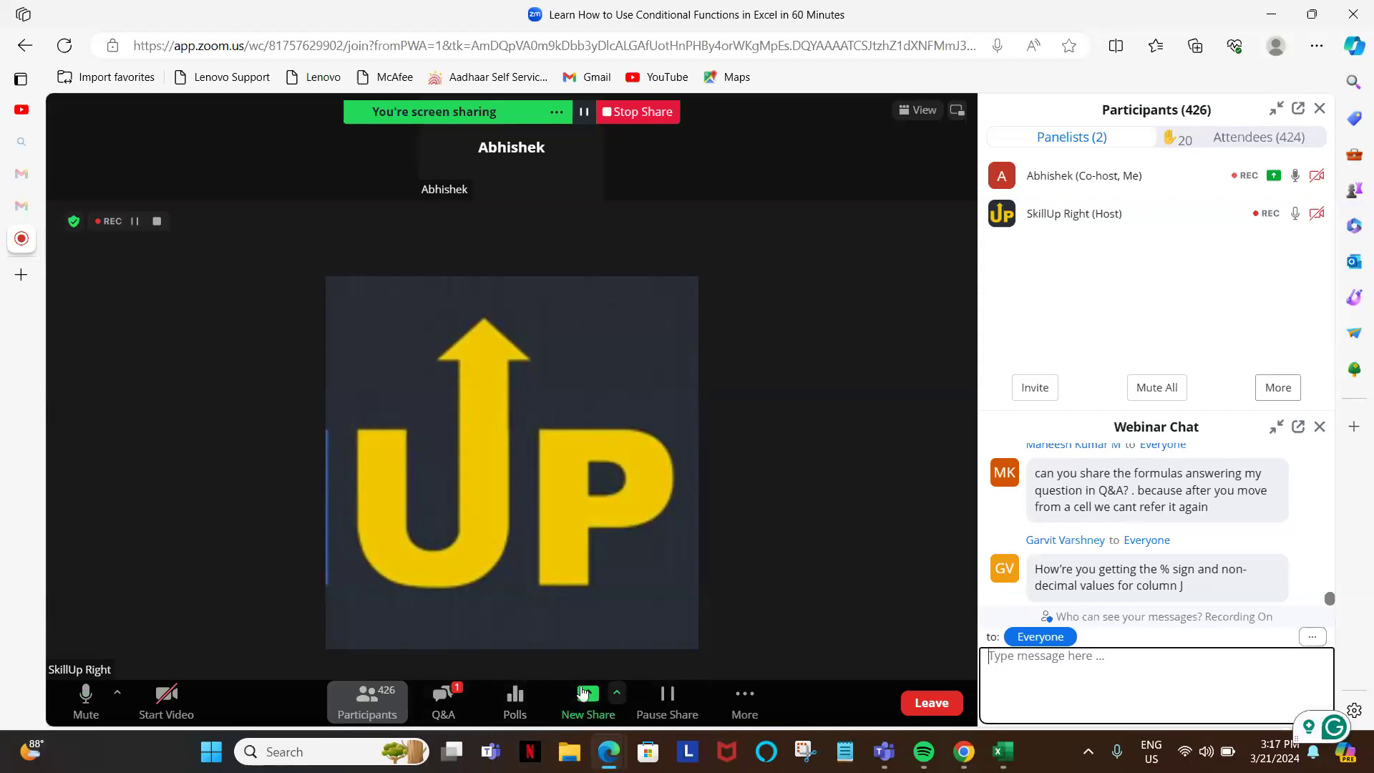
click(637, 112)
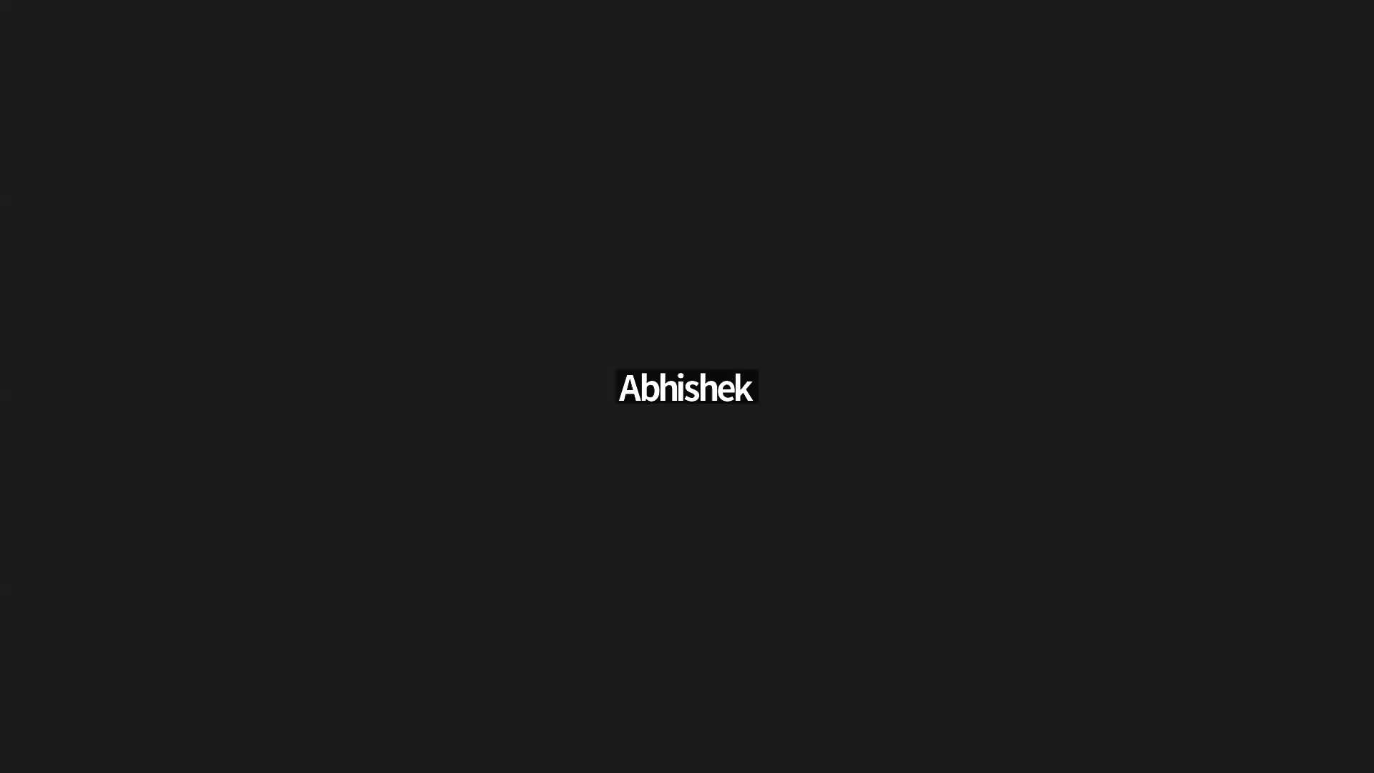
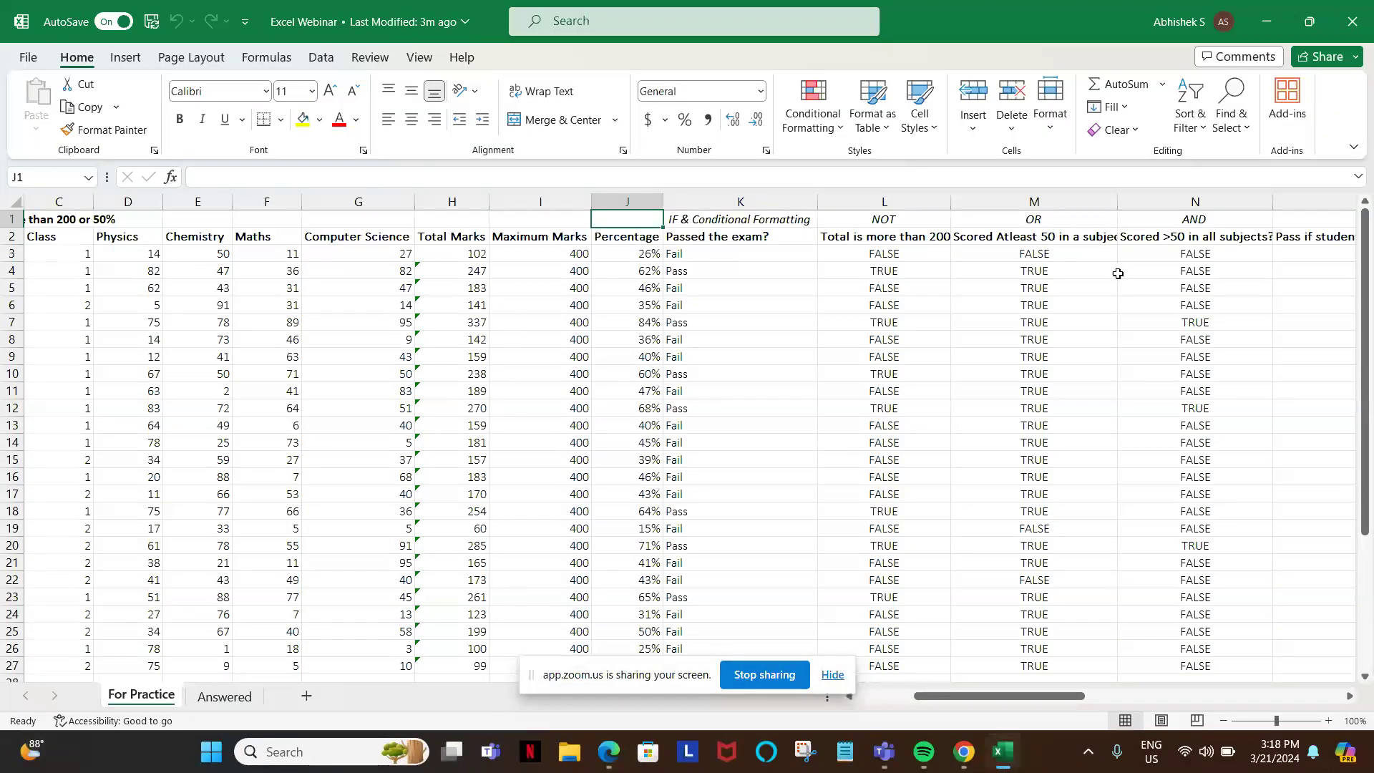
- Switch to the Excel practice sheet and begin an IF formula in O3 with OR as its logical test
scroll(1118, 273, right, 3)
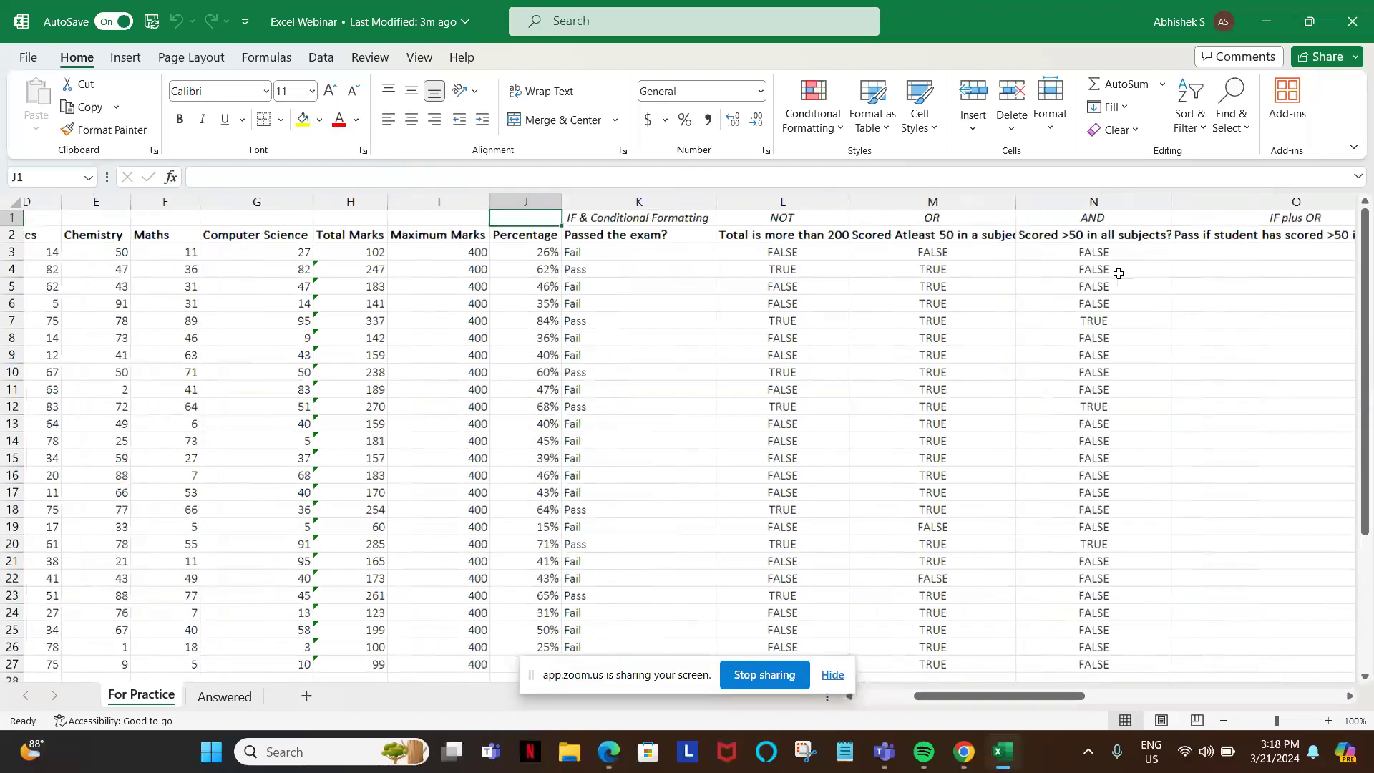
click(1181, 255)
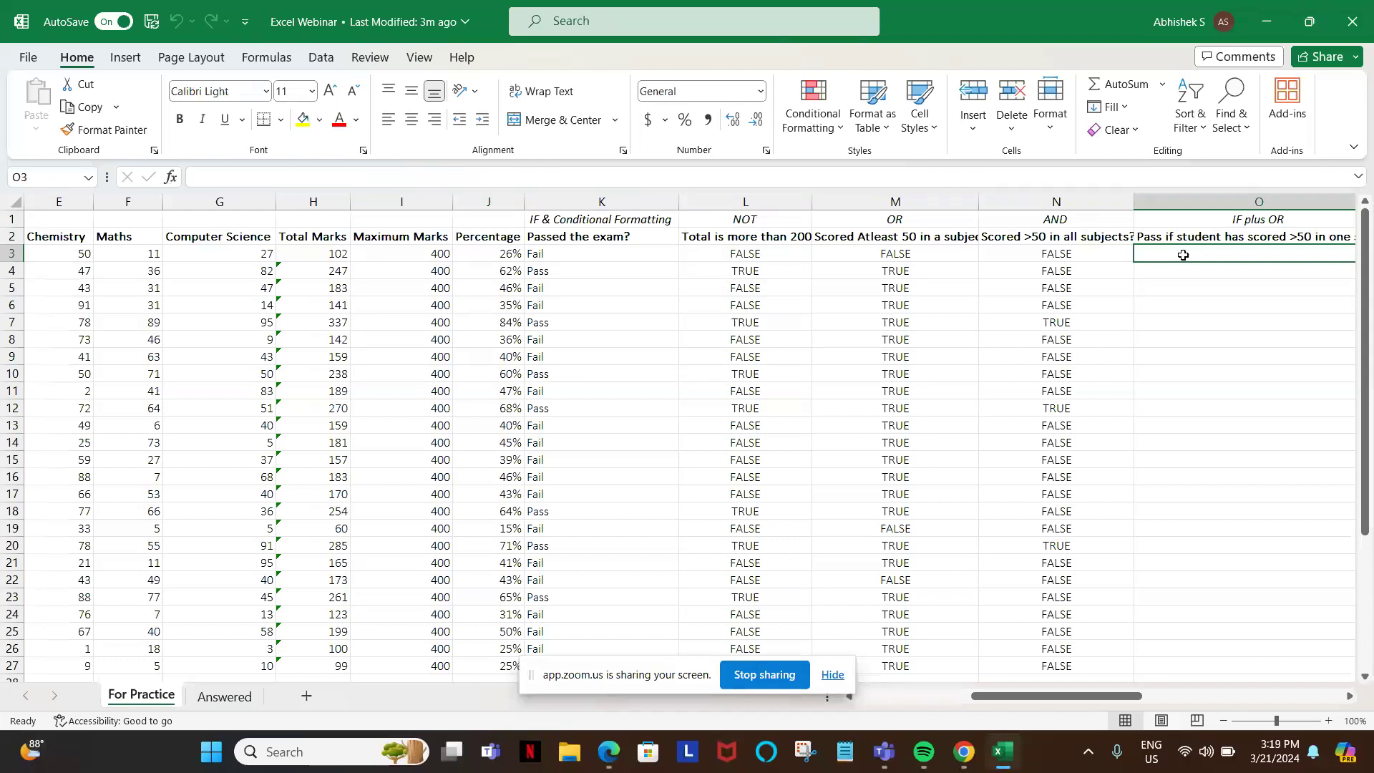
scroll(1183, 254, right, 1)
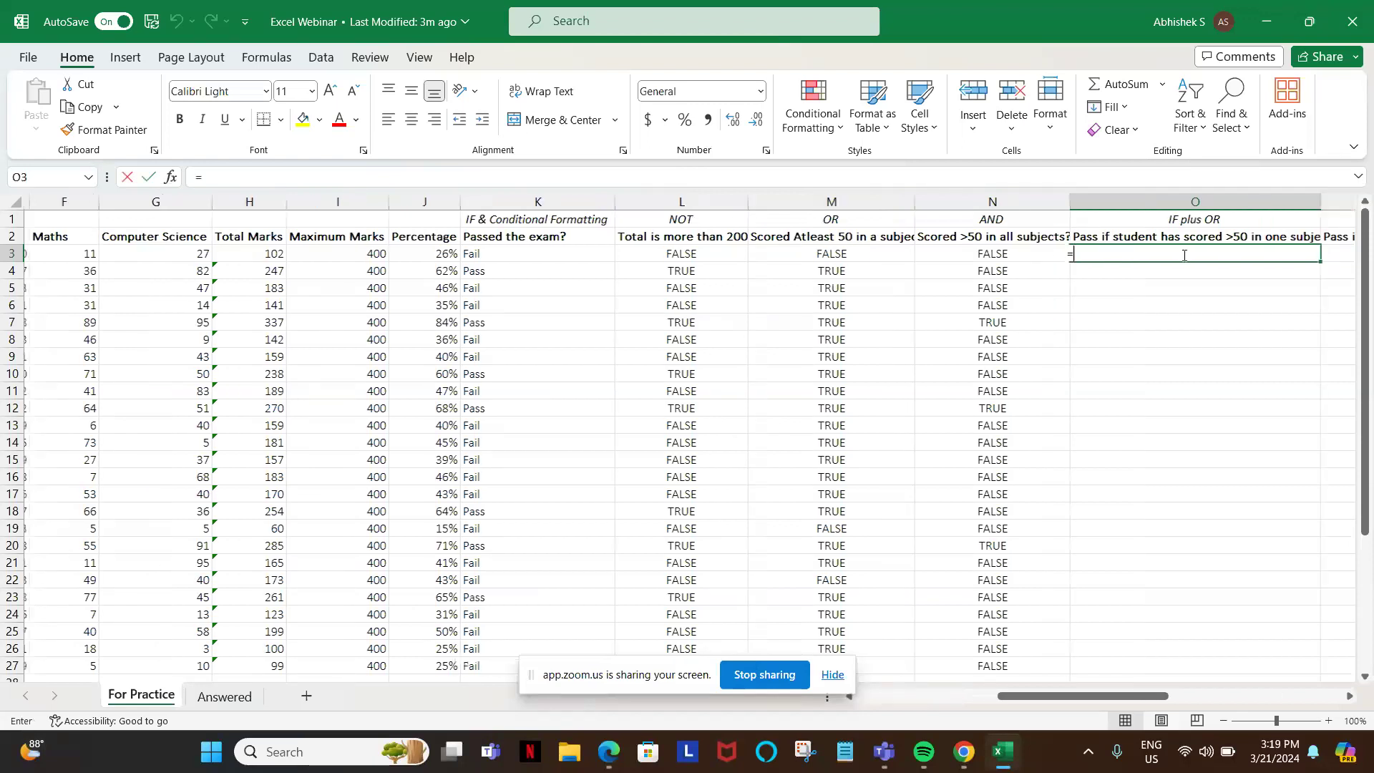
text(=IF()
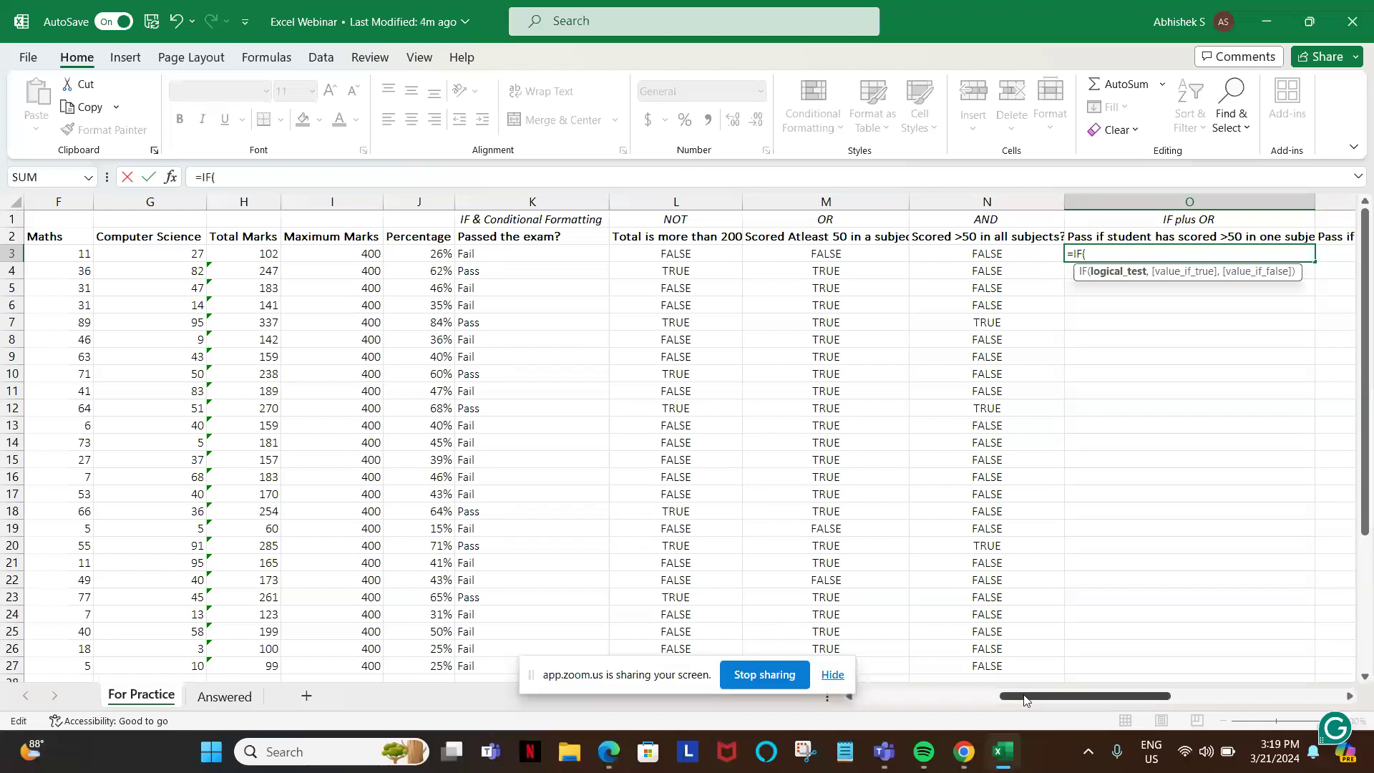
text(or)
key(Tab)
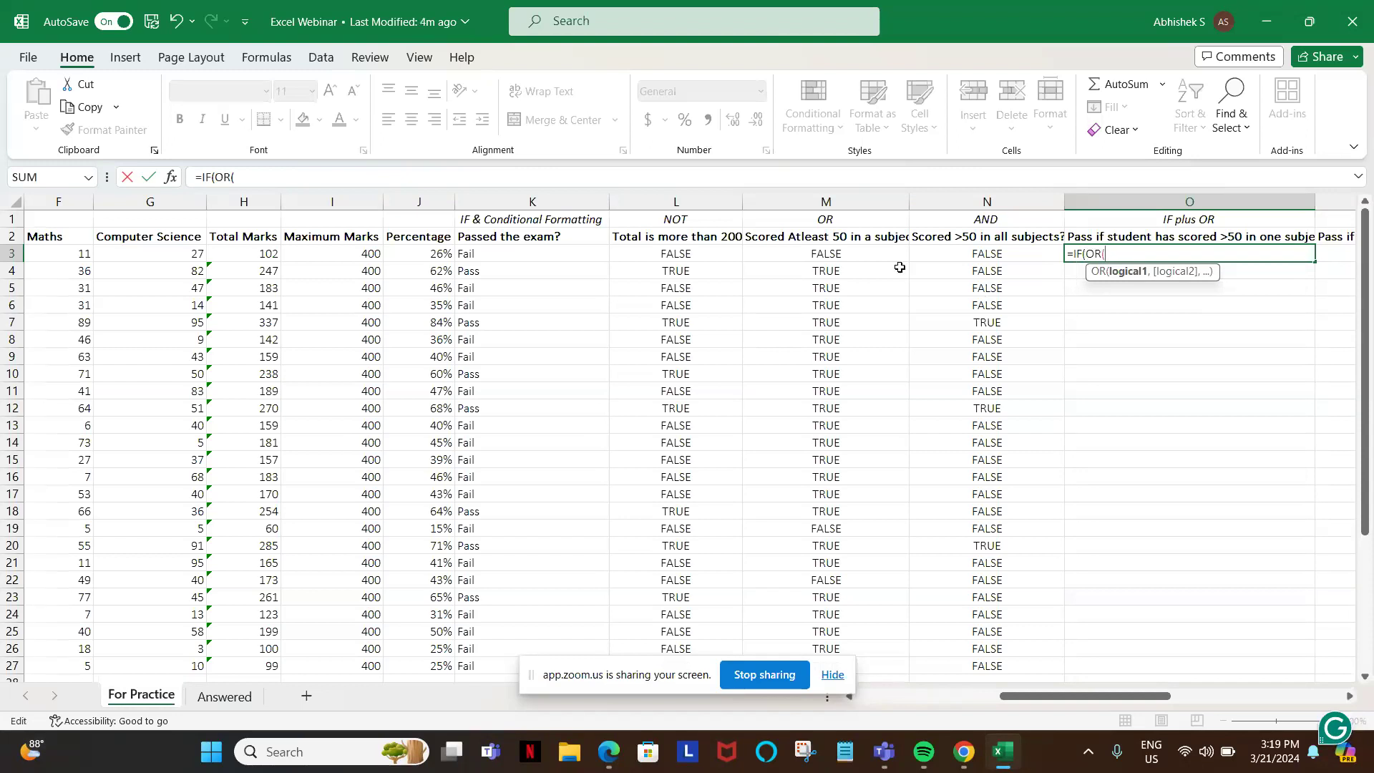
- Add the OR conditions D3>50, E3>50 and F3>50 for Physics, Chemistry and Maths to the formula in O3
drag(1017, 706, 954, 708)
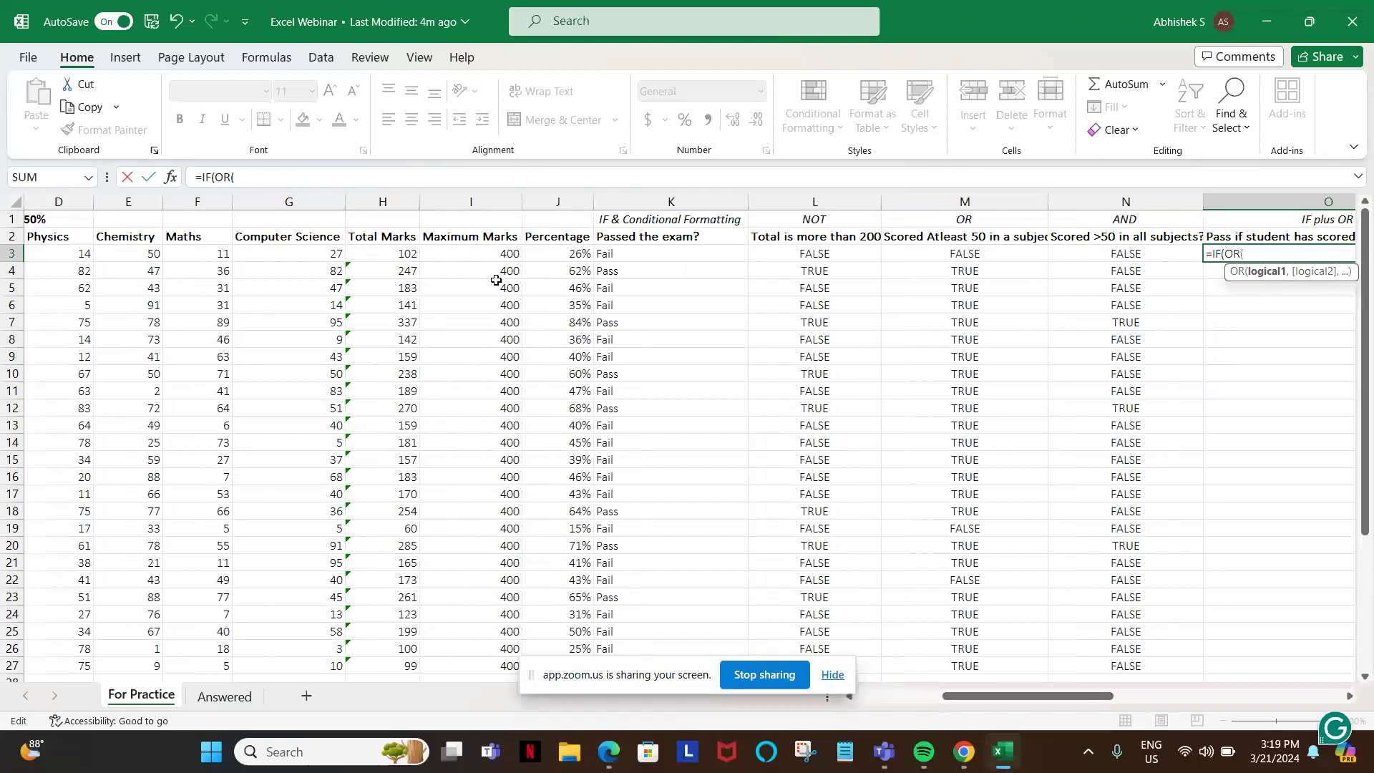
click(47, 253)
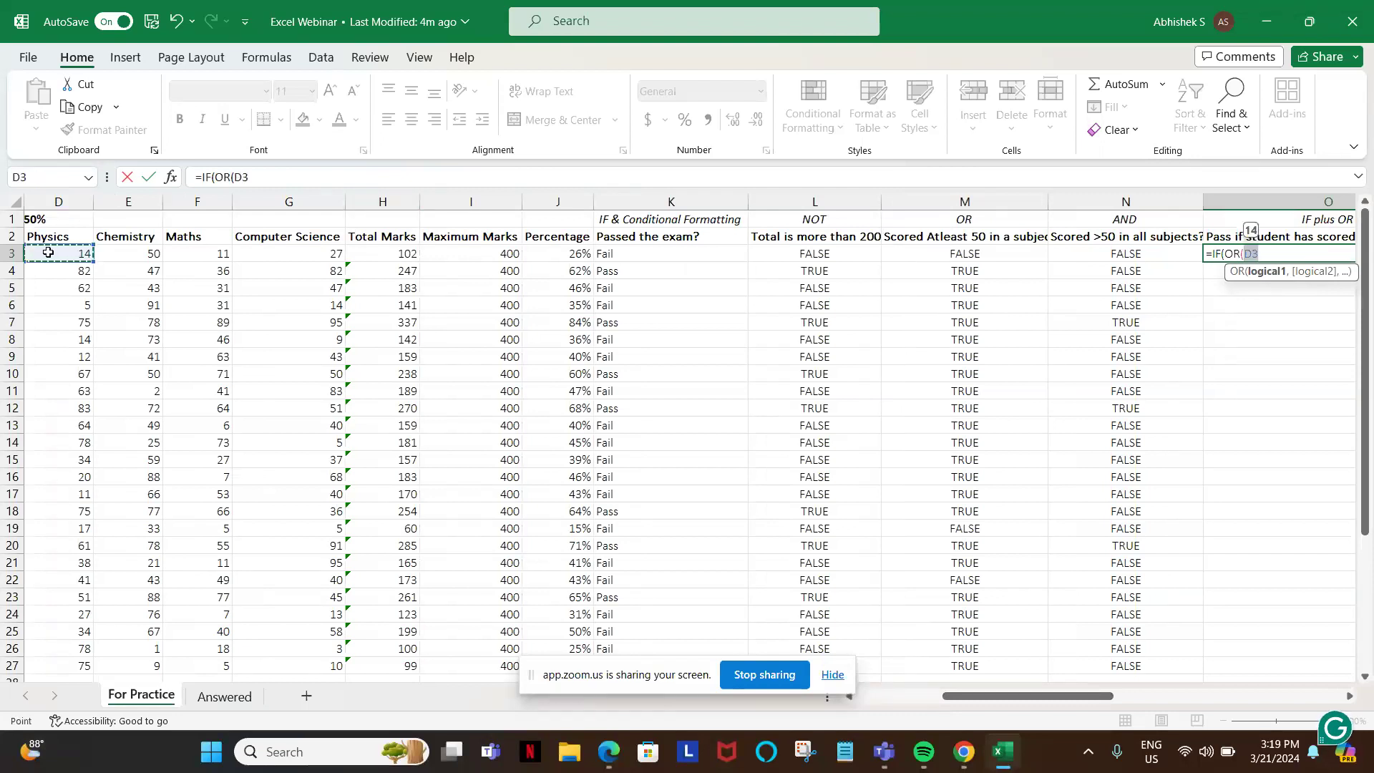
text(>50,)
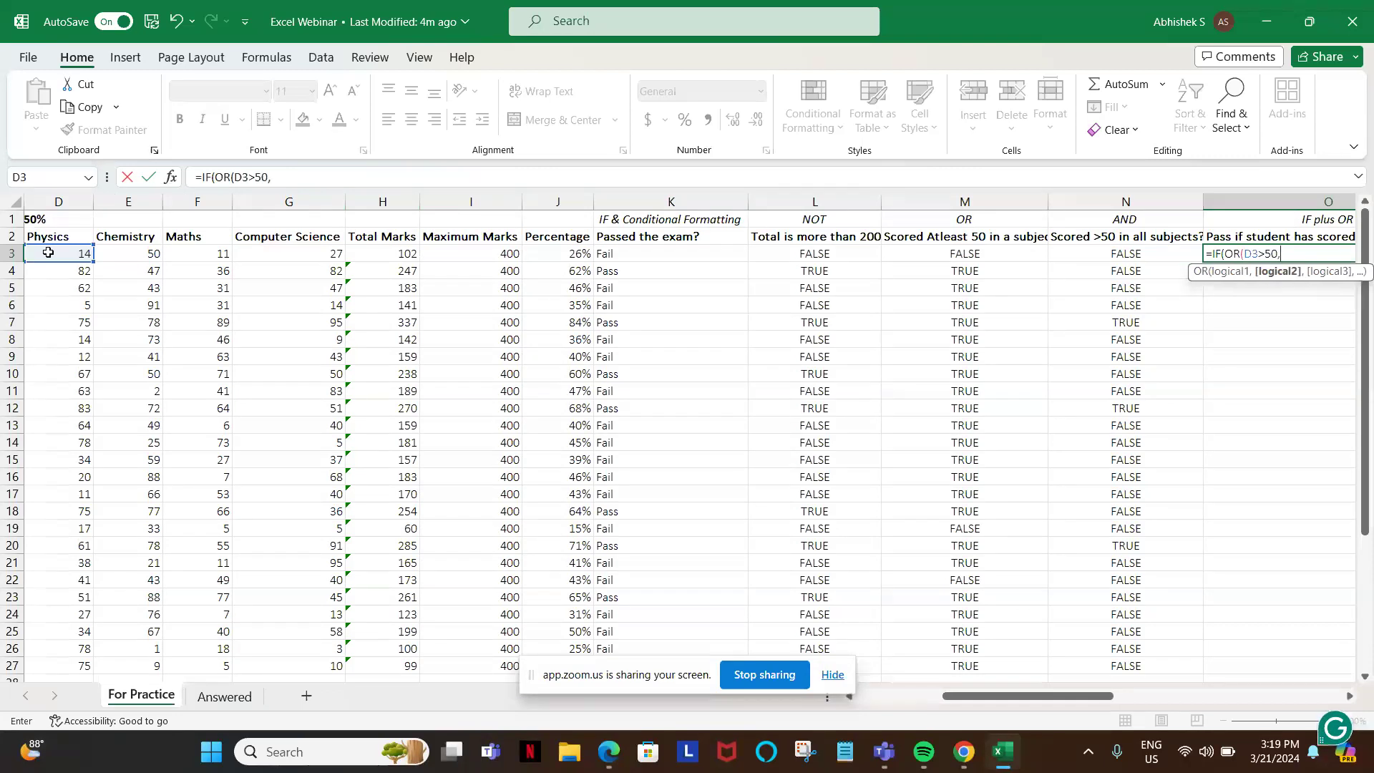
click(125, 254)
text(/)
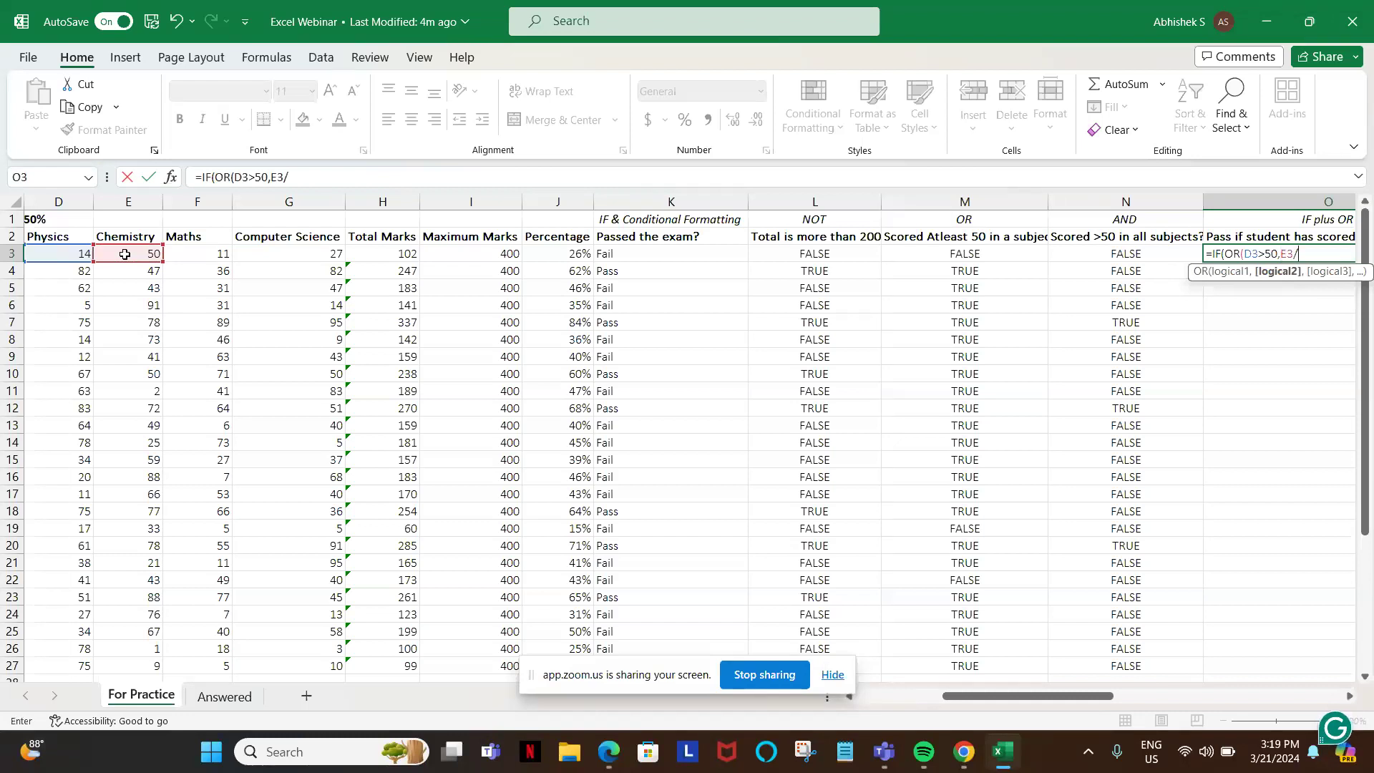
key(BackSpace)
text(>50,)
click(202, 257)
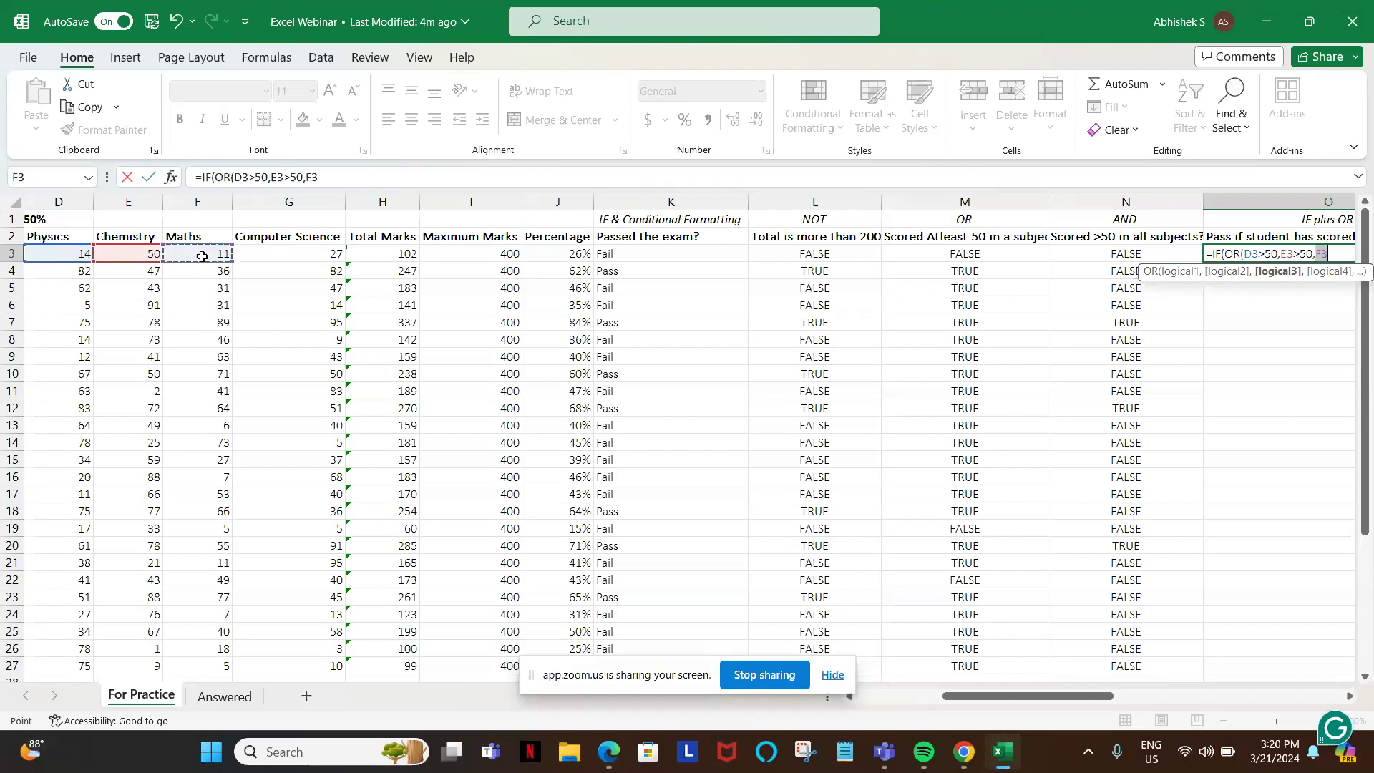
text(>50,)
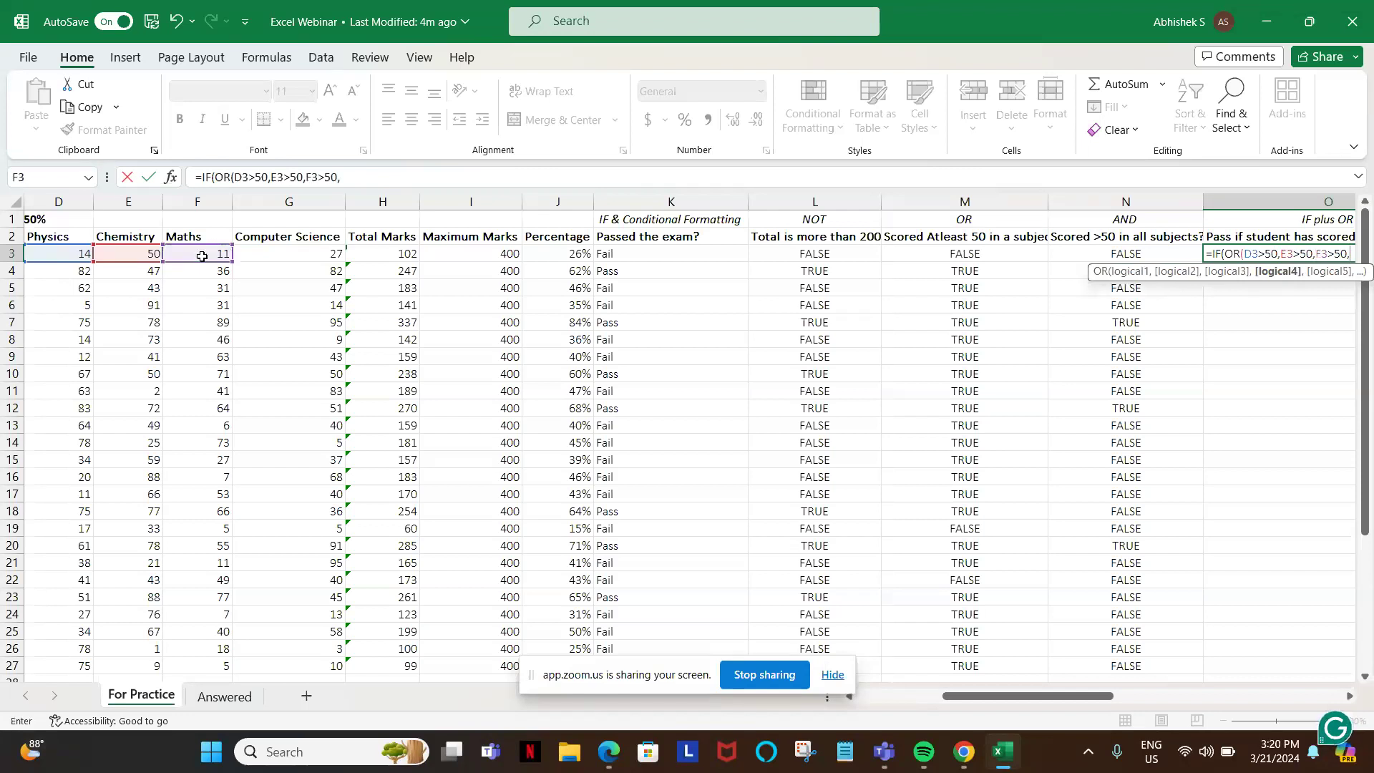
- Complete the O3 formula with the Computer Science condition G3>50, returning "Pass" if true and "Fail" if false
click(294, 252)
text(>5)
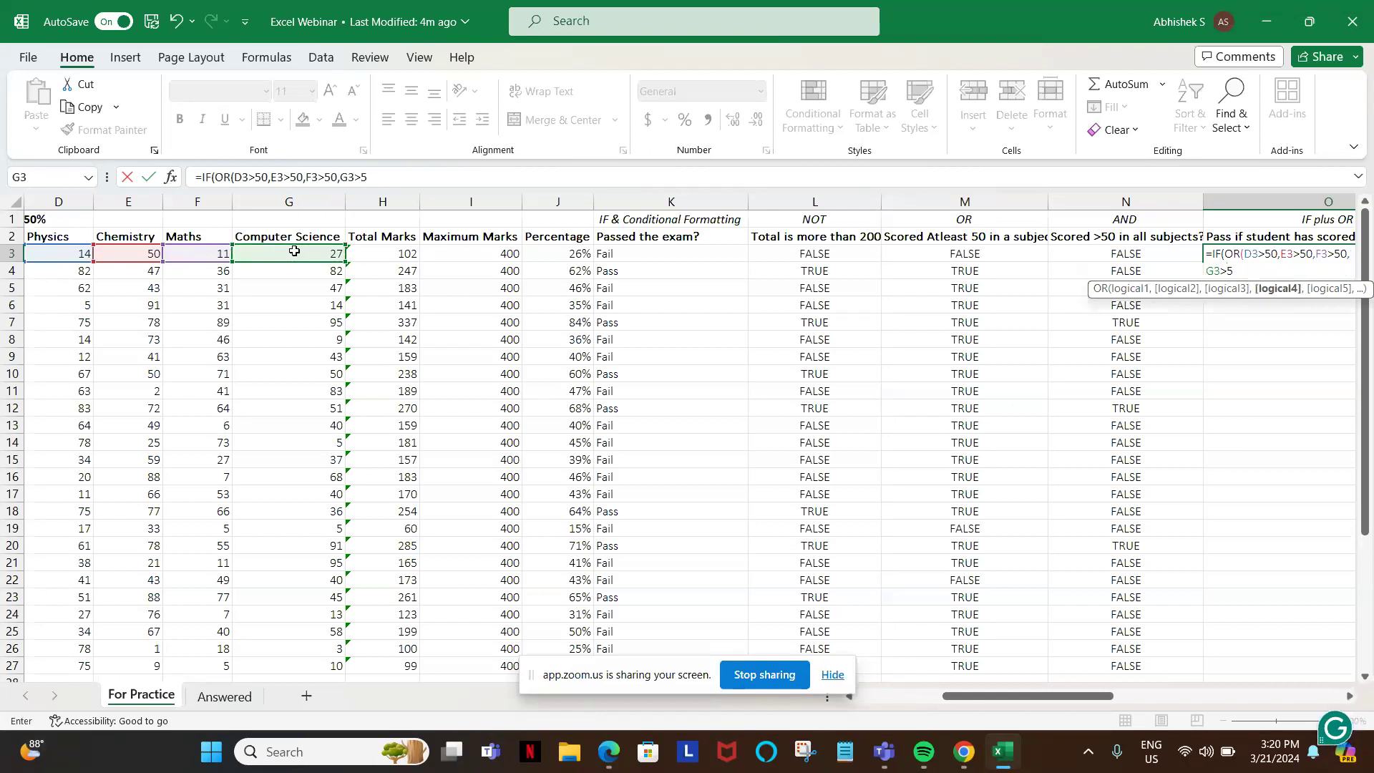
text(0),)
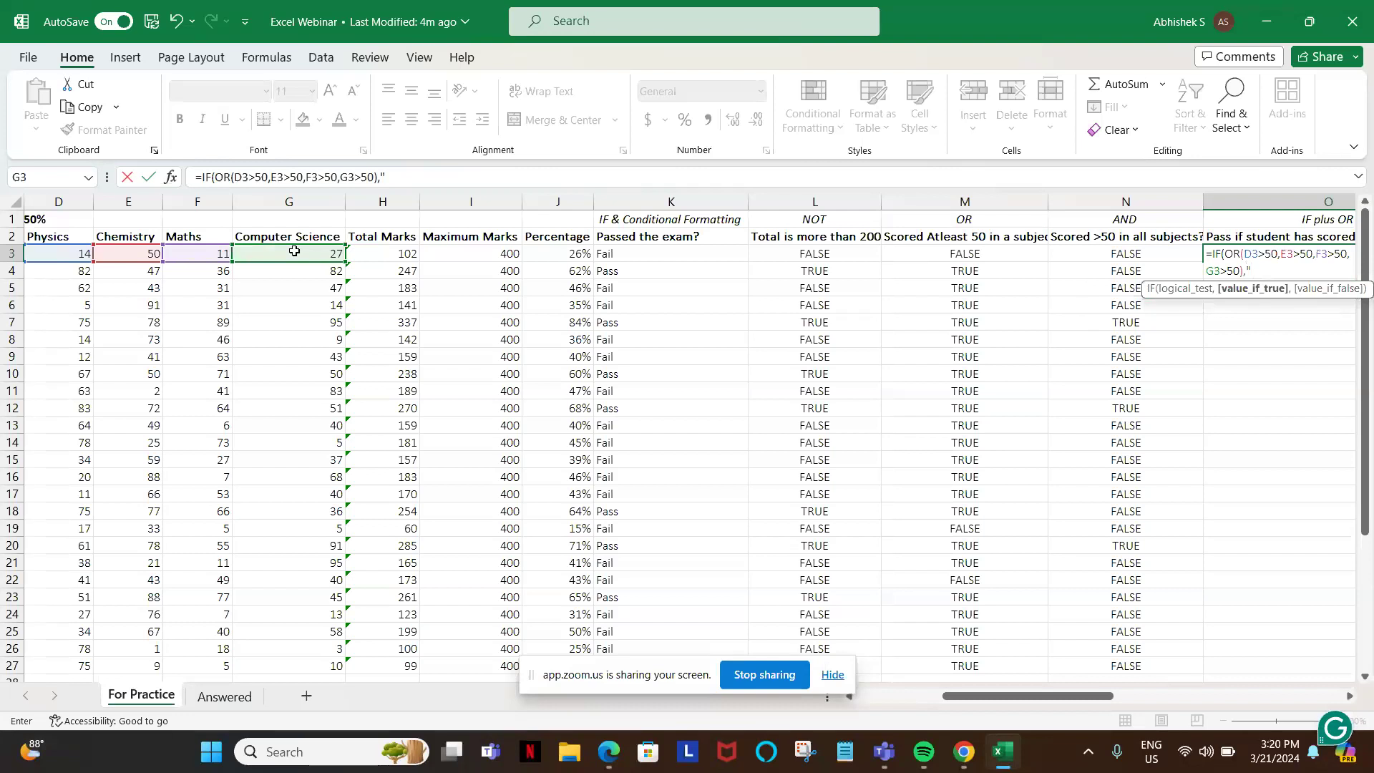
text("Pass","Fail)
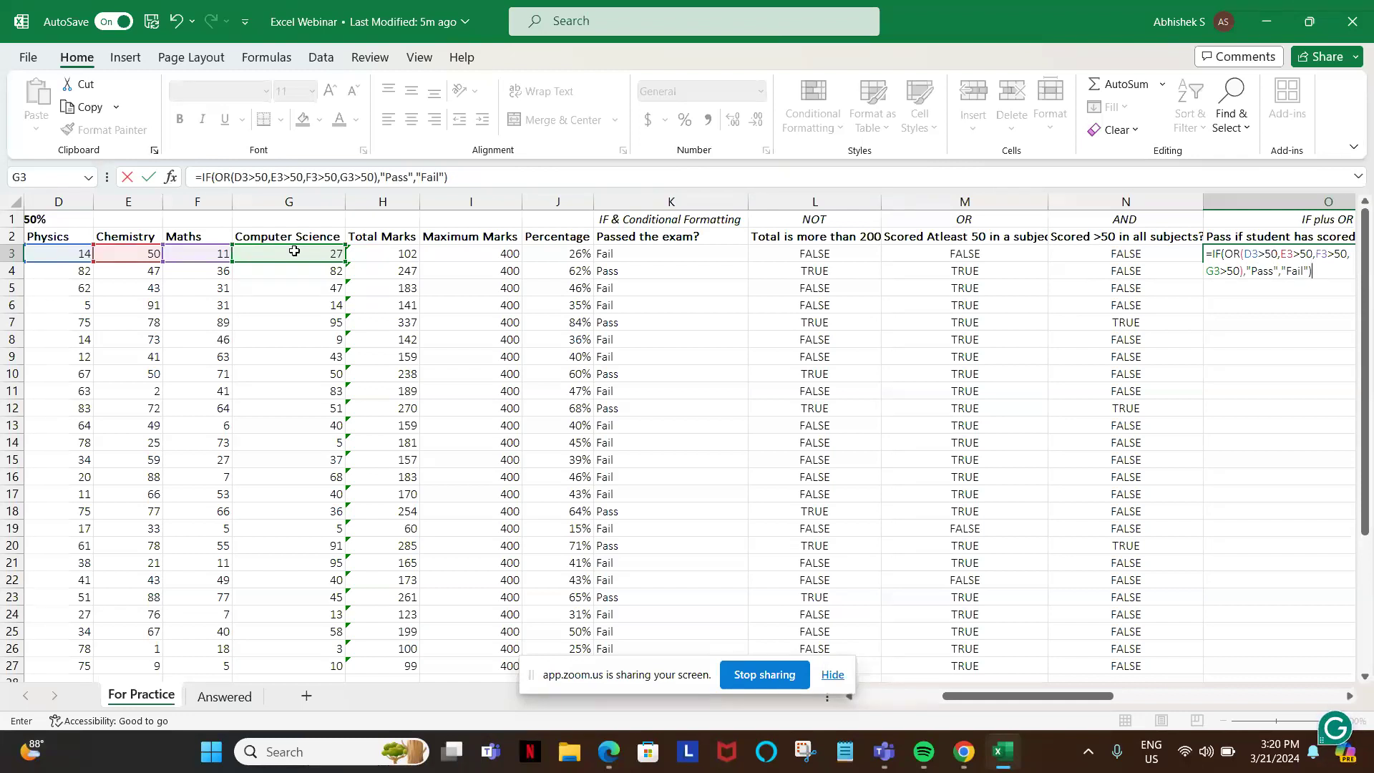
key(Return)
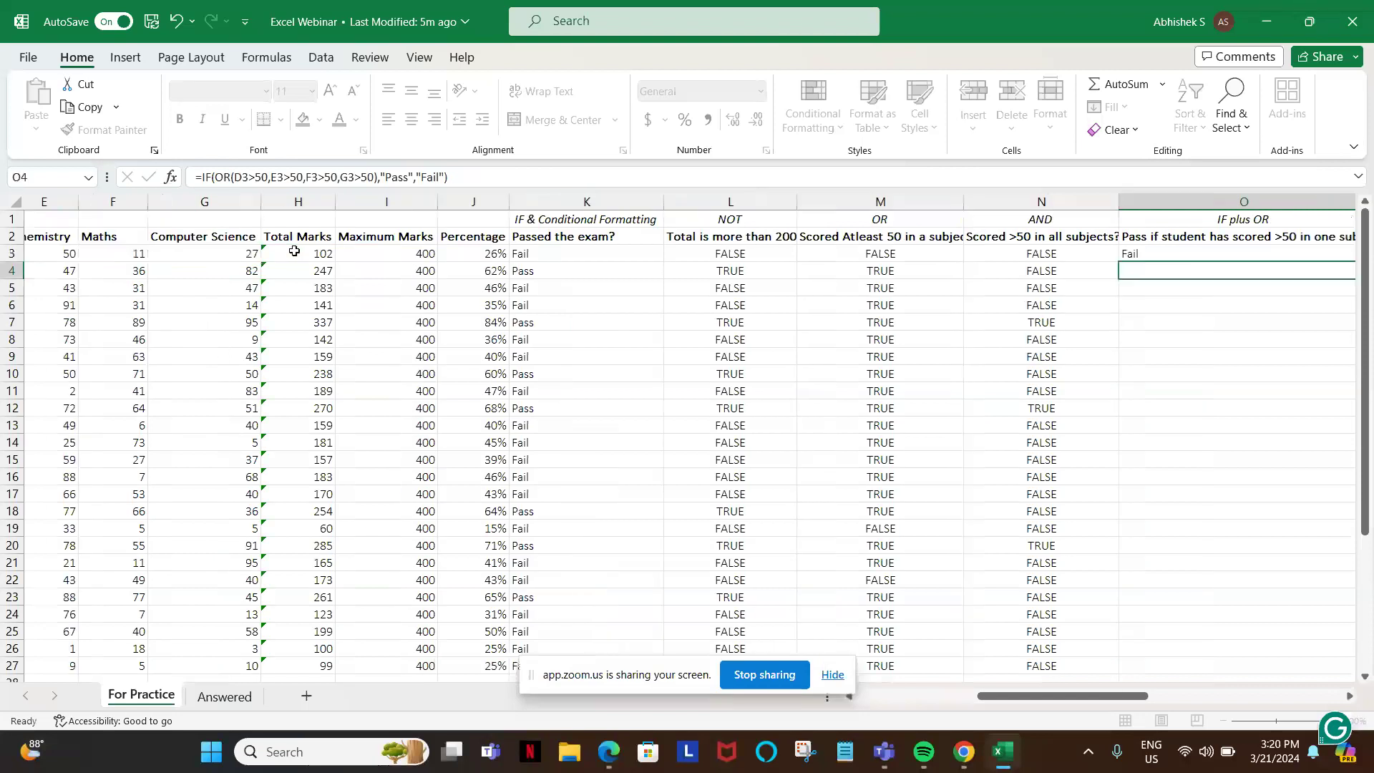
- Check the first student's marks in D3 to G3 against the IF plus OR result in O3
key(Up)
key(Left)
key(Left)
key(Left)
key(Left)
key(Left)
key(Left)
key(Left)
key(Left)
key(Left)
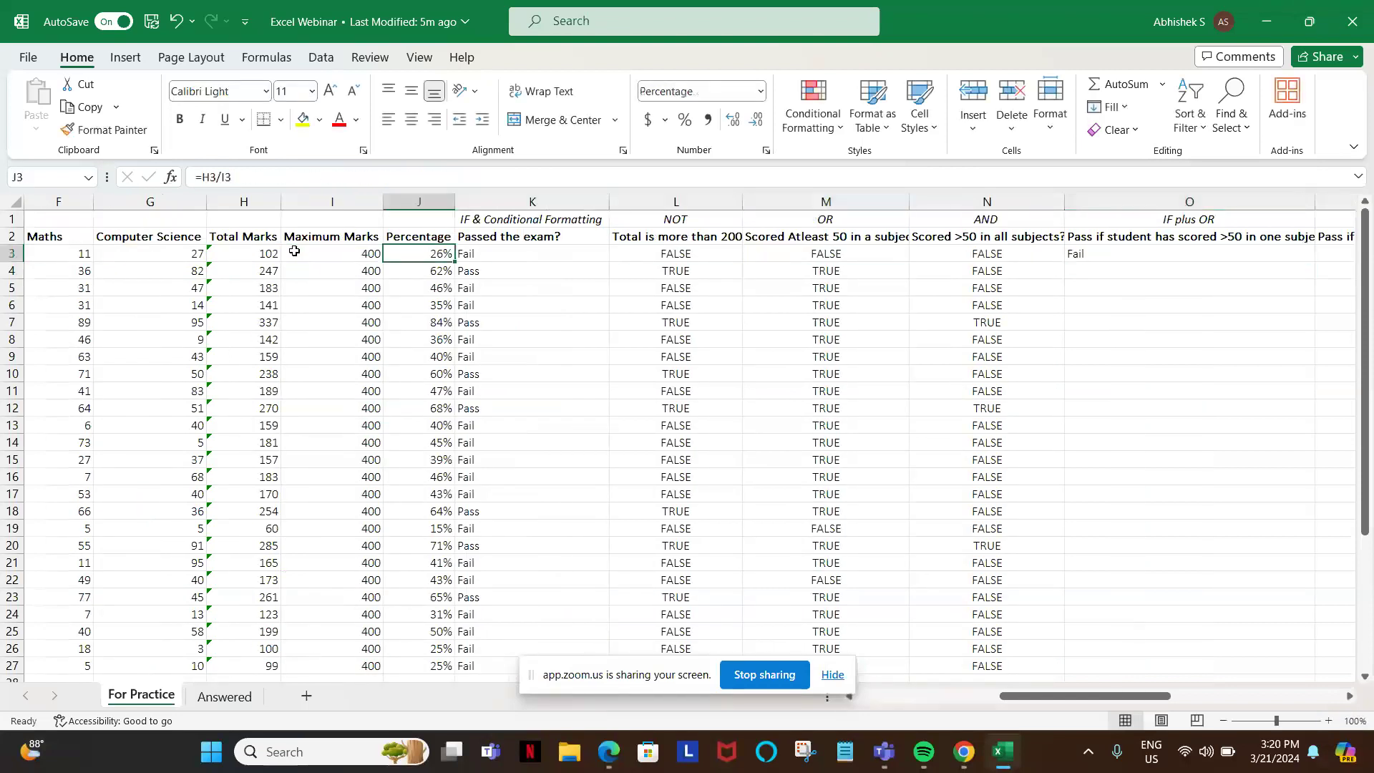
key(Left)
key(Left)
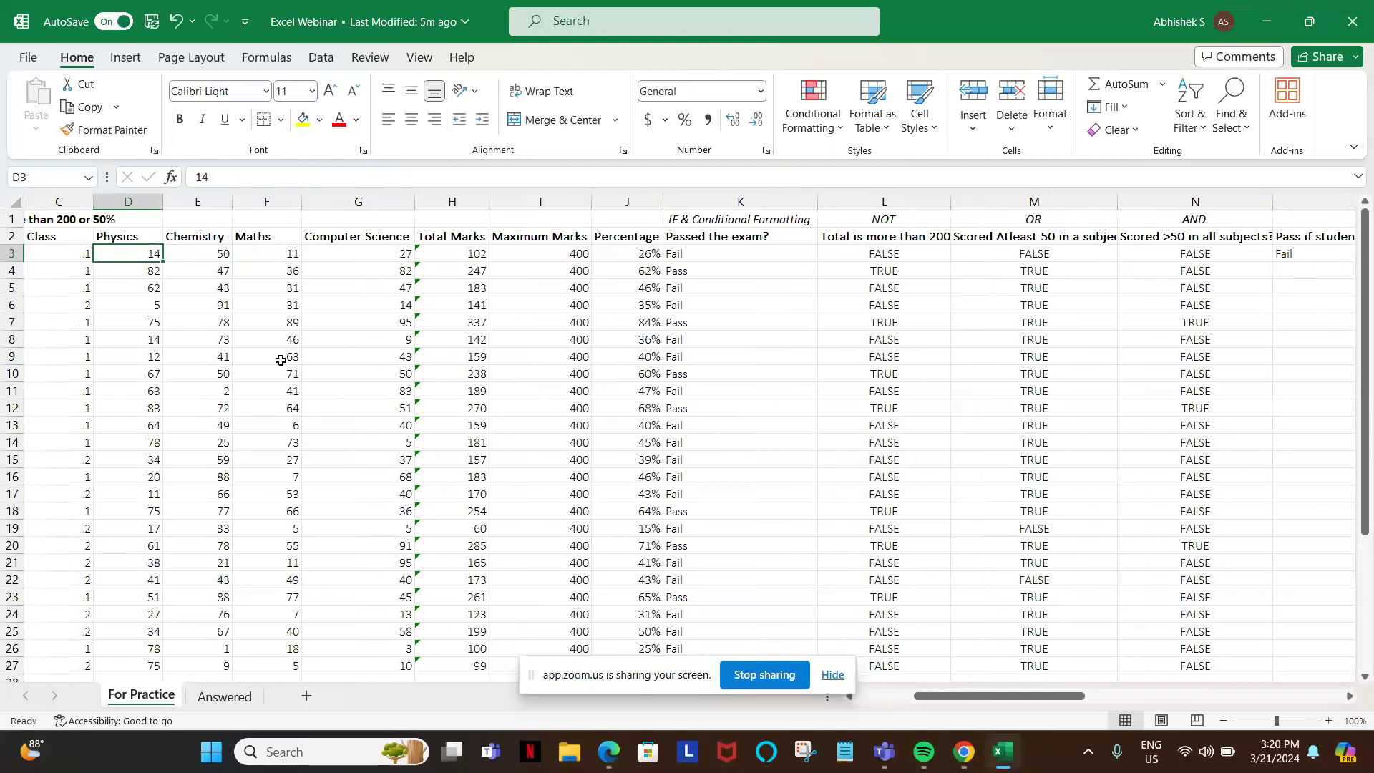
key(Right)
key(Right)
key(Right)
key(Right)
key(Left)
key(Left)
key(Left)
key(Left)
key(Right)
key(Right)
key(Right)
key(Right)
key(Right)
key(Right)
key(Right)
key(Right)
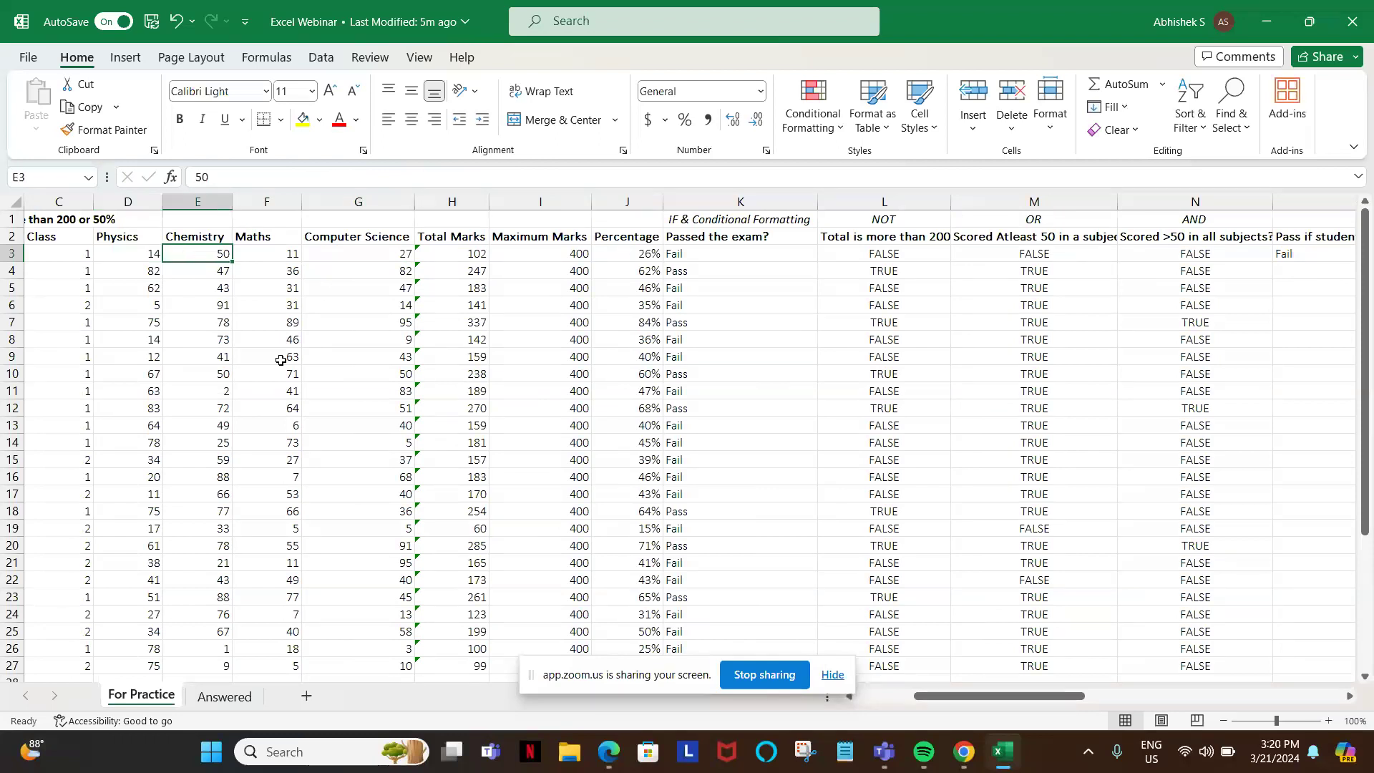
key(Right)
key(Right)
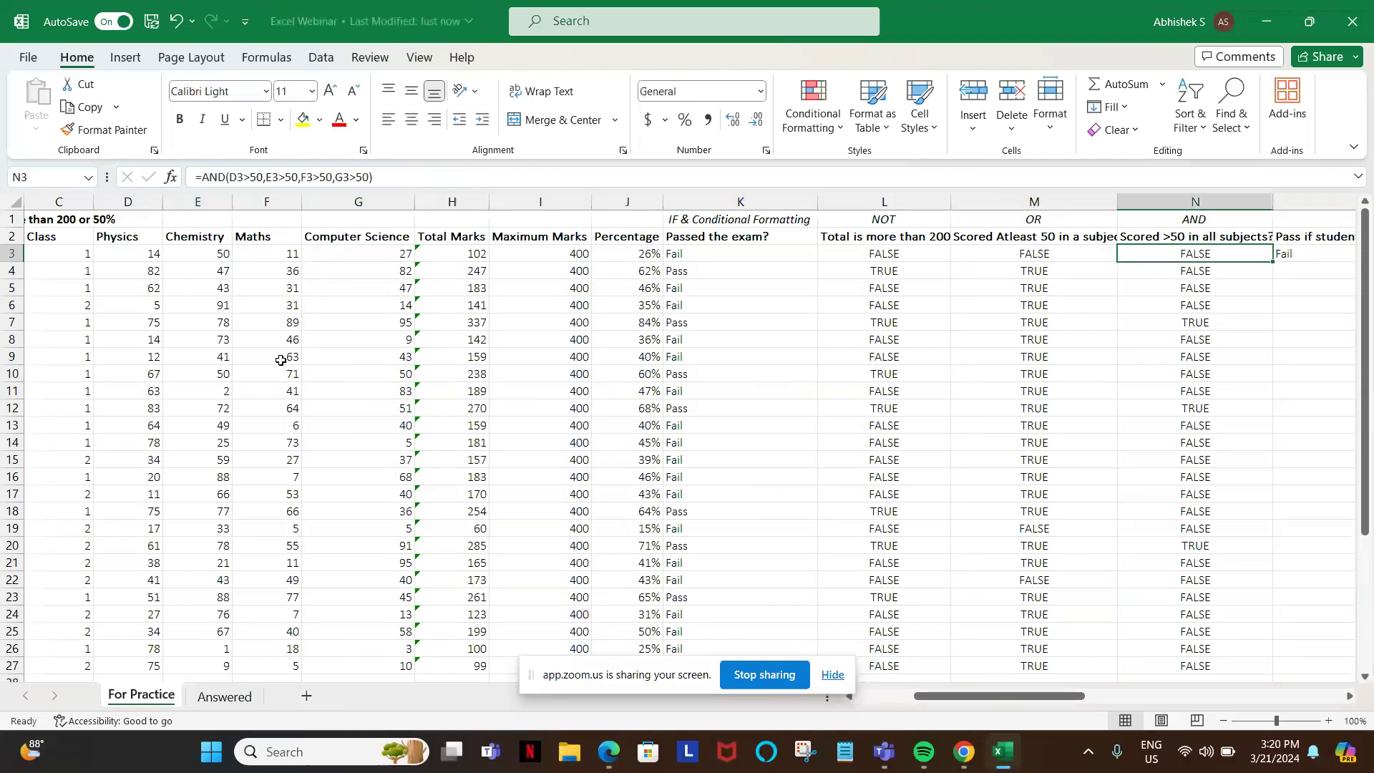
key(Right)
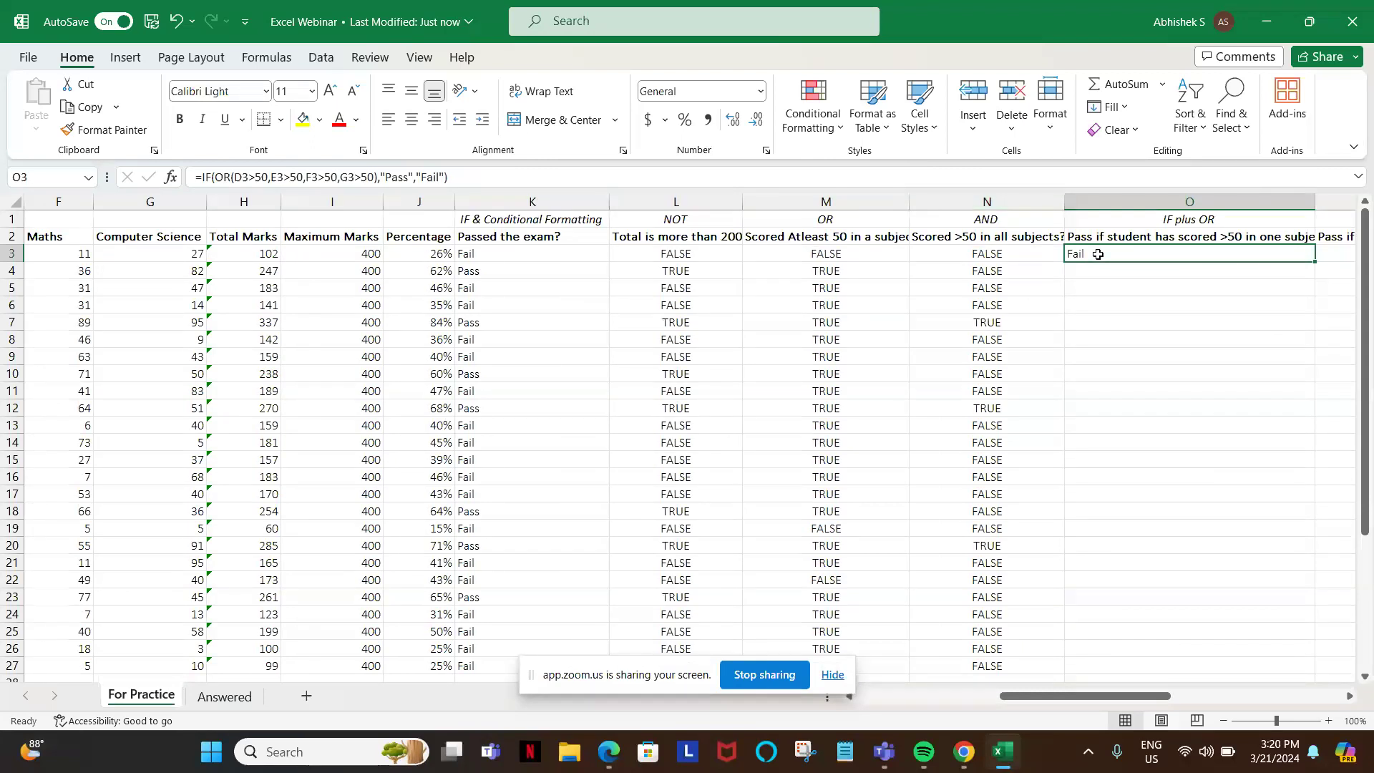
- Fill the IF plus OR formula from O3 down to O27 for all students
key(Left)
key(ctrl+Down)
key(Right)
key(ctrl+shift+Up)
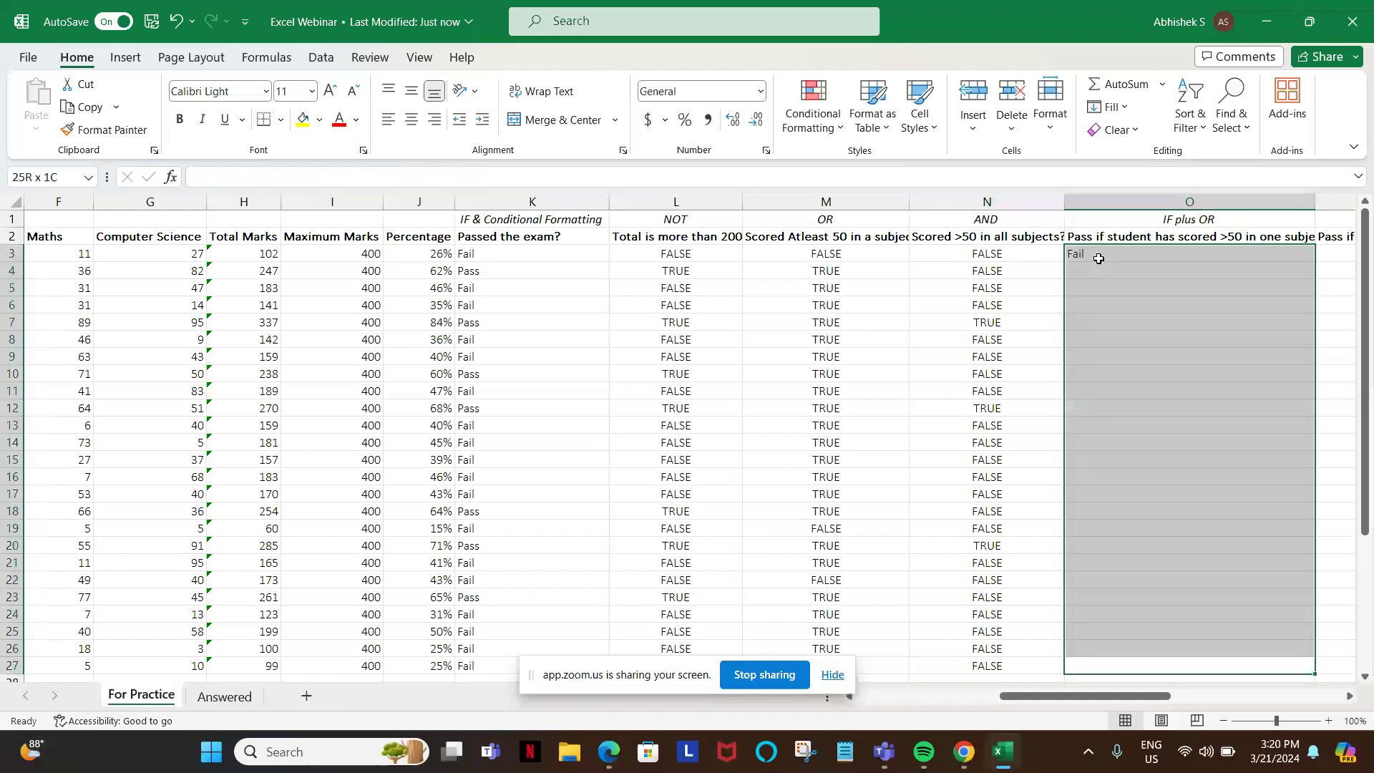
key(ctrl+d)
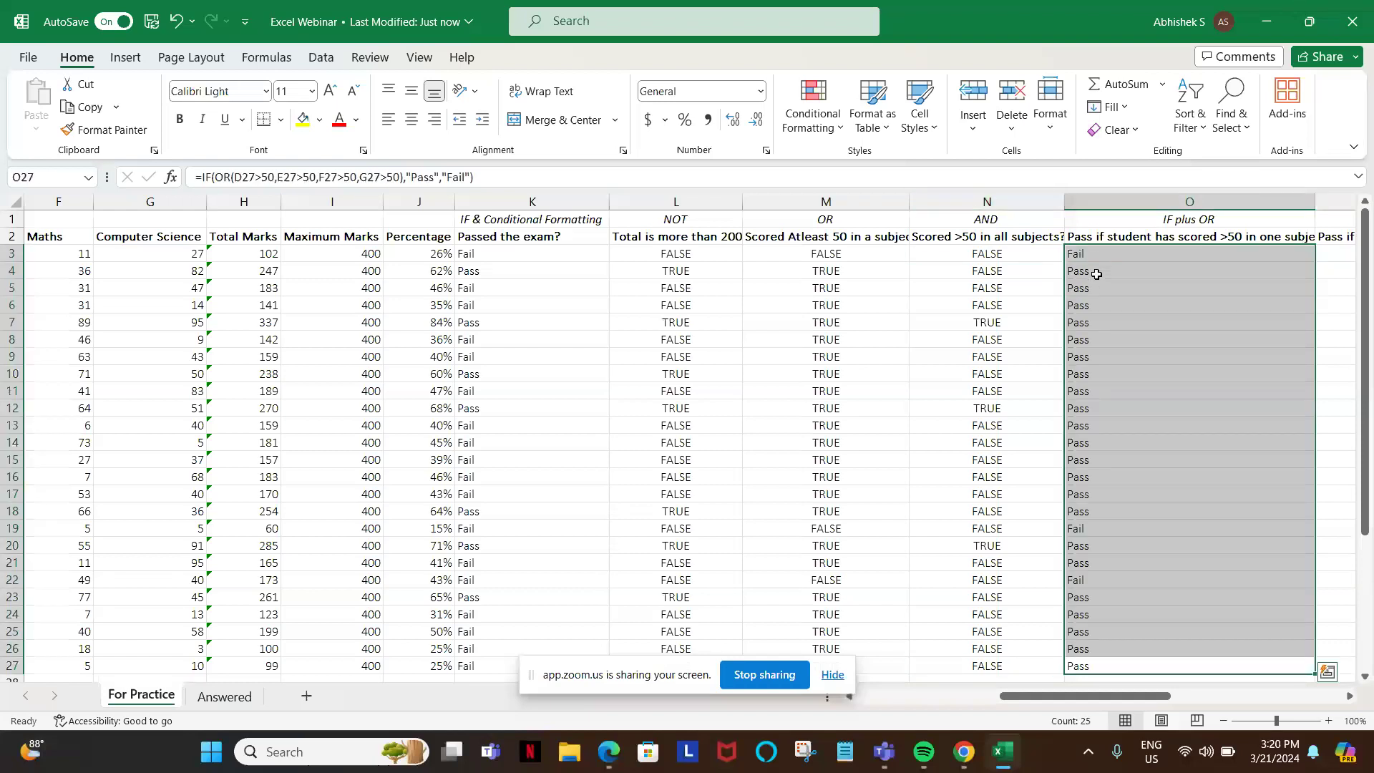
click(1096, 274)
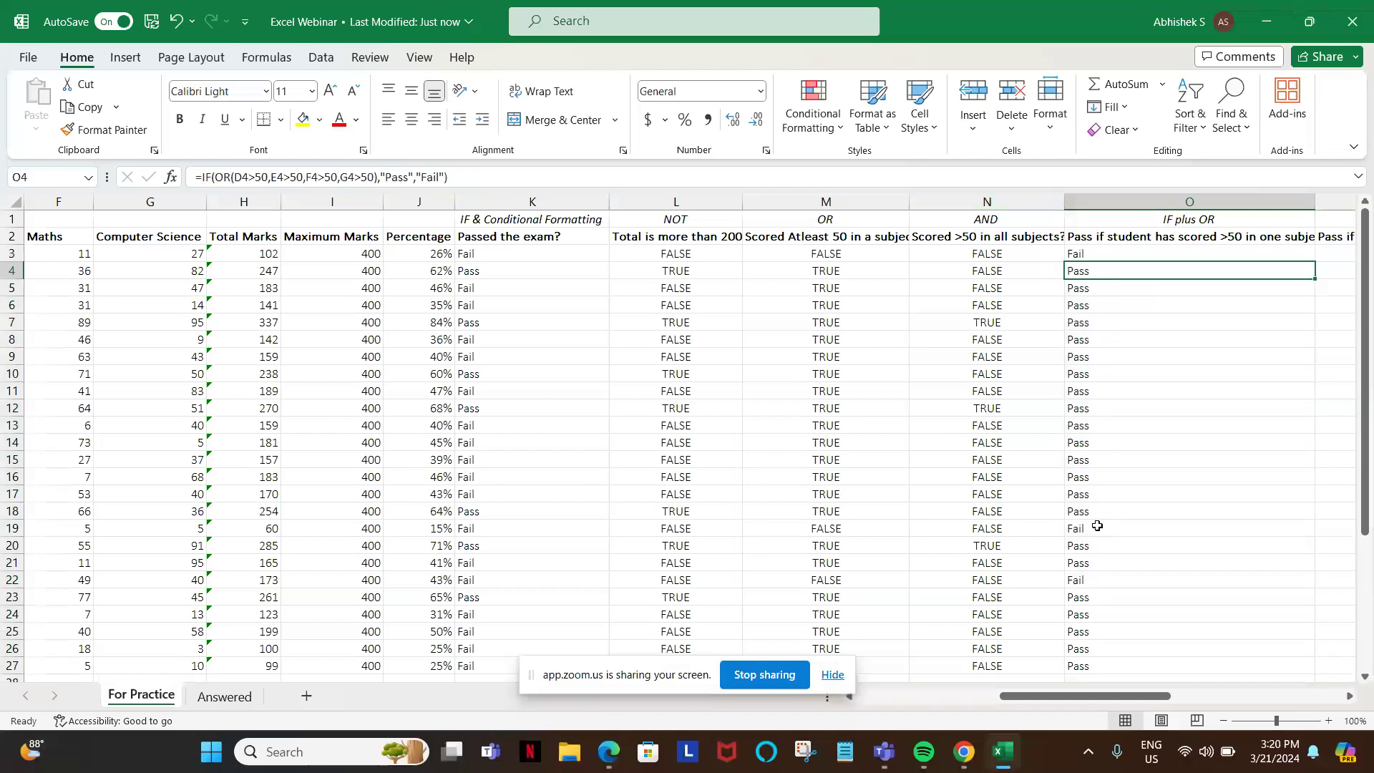
- Turn on filters for the row 2 headings and show only students marked Pass in the IF plus OR column
click(10, 237)
key(ctrl+shift+l)
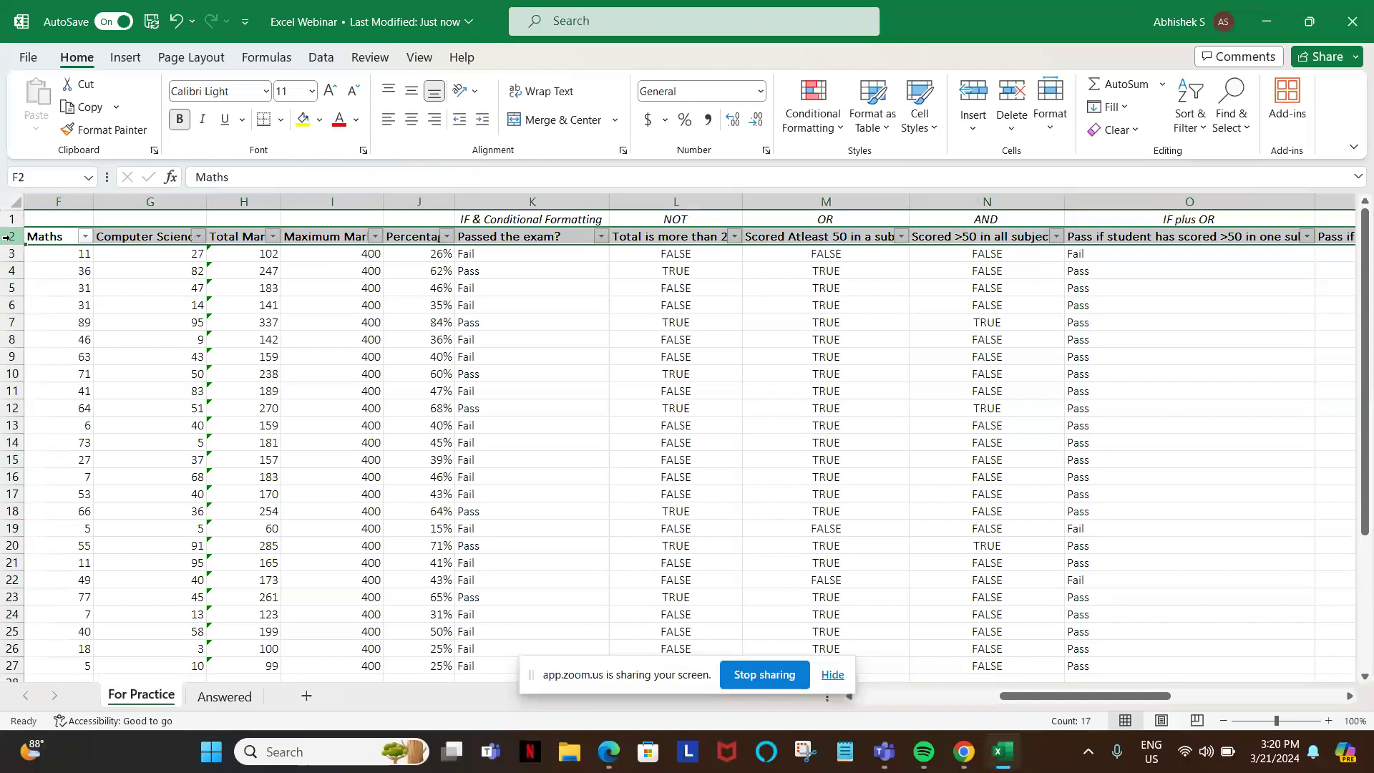
key(Right)
key(Right)
key(Right)
key(Right)
key(Right)
key(Right)
key(Right)
key(Right)
key(Right)
key(alt+Down)
key(Down)
key(Down)
key(Down)
key(Down)
key(Down)
key(Down)
key(Down)
key(Down)
key(Down)
key(Down)
key(space)
key(Return)
key(Down)
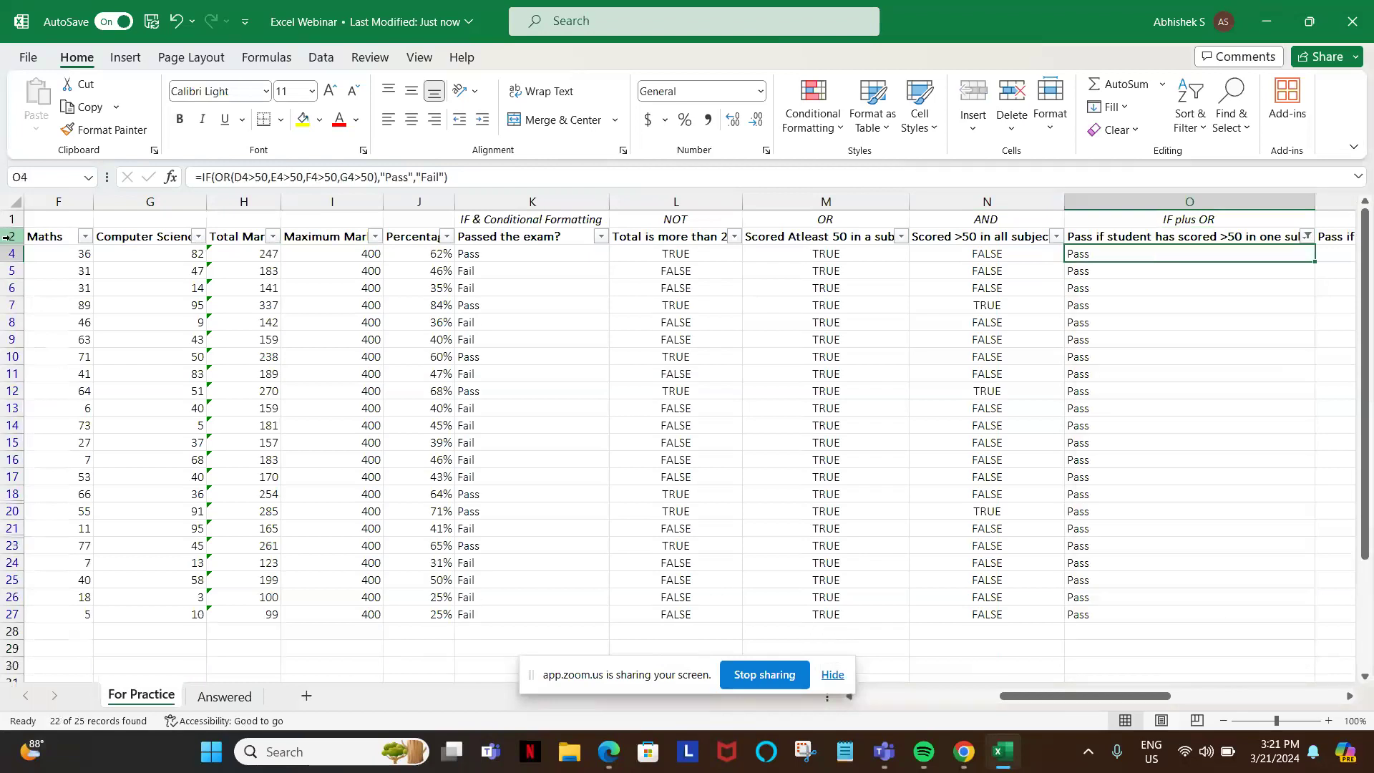
- Examine the subject marks in D4 to G4 for the first student in the filtered list
key(Left)
key(Left)
key(Left)
key(Left)
key(Left)
key(Left)
key(Left)
key(Left)
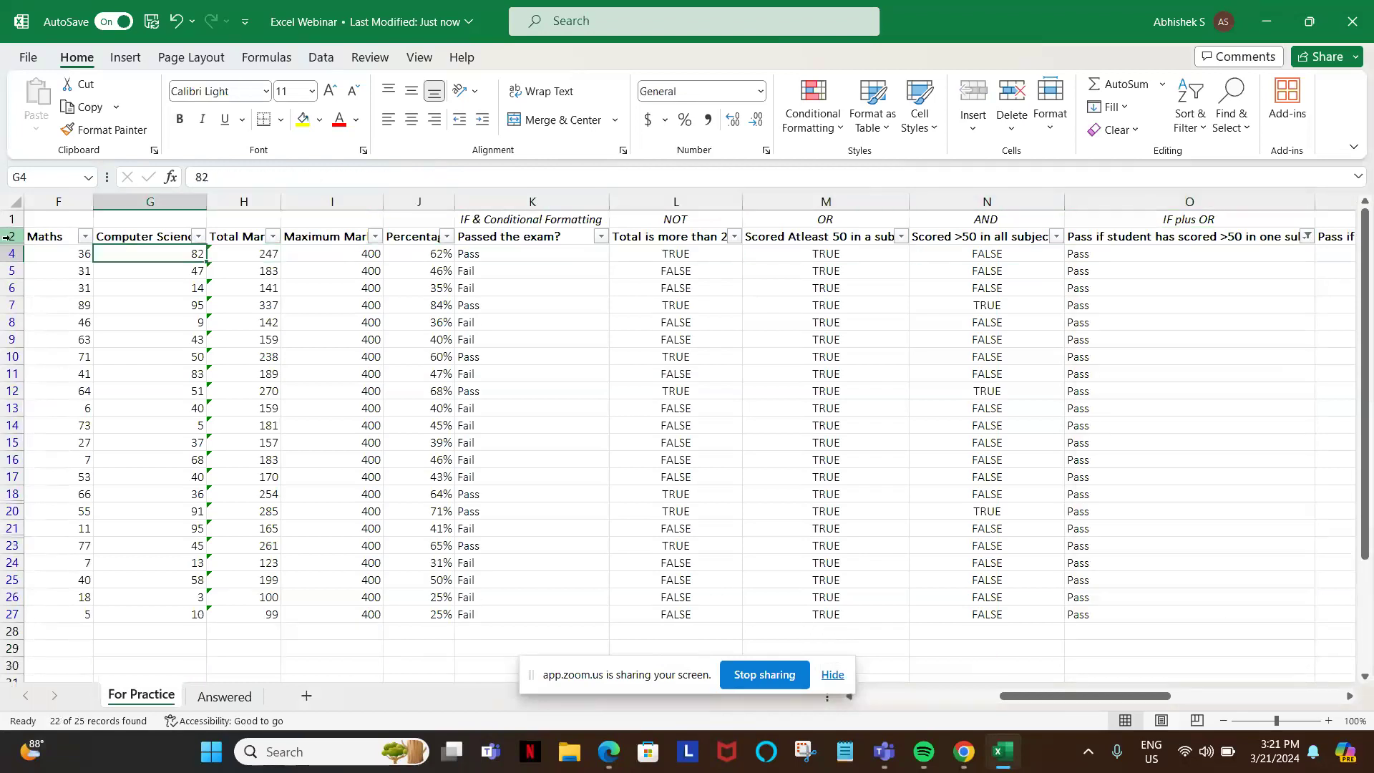
key(Left)
key(Left)
key(Left)
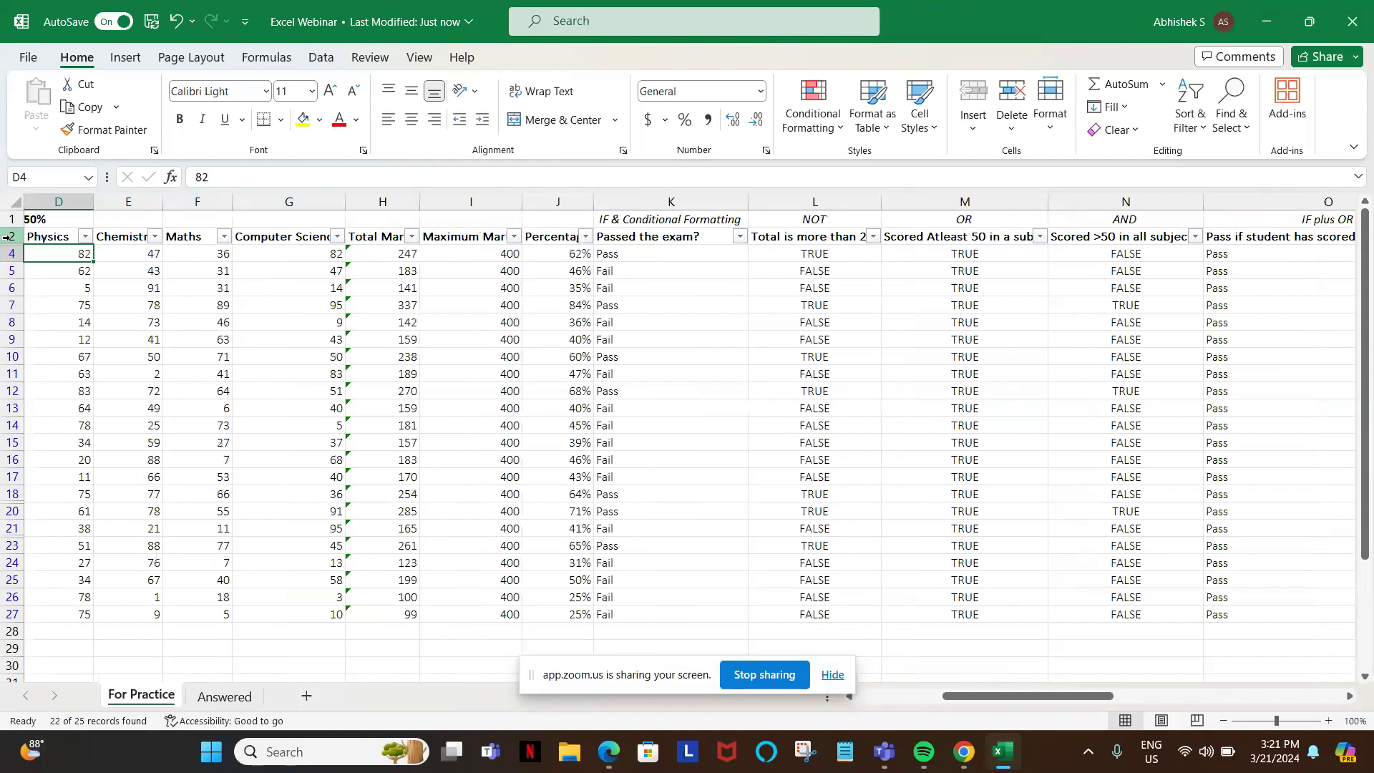
key(Left)
key(Right)
key(Right)
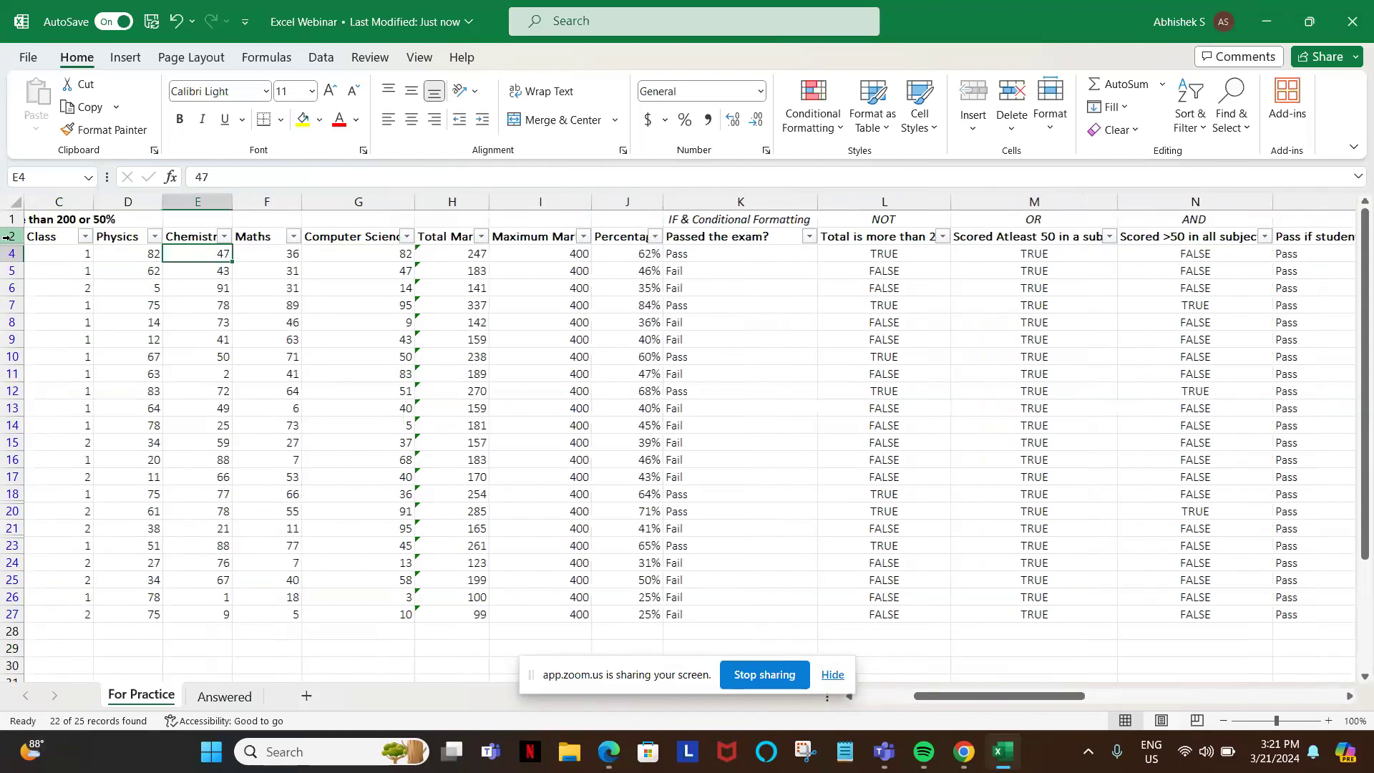
key(Right)
key(Right)
key(Right)
key(Left)
key(Left)
key(Left)
key(Left)
key(Right)
key(Right)
key(Right)
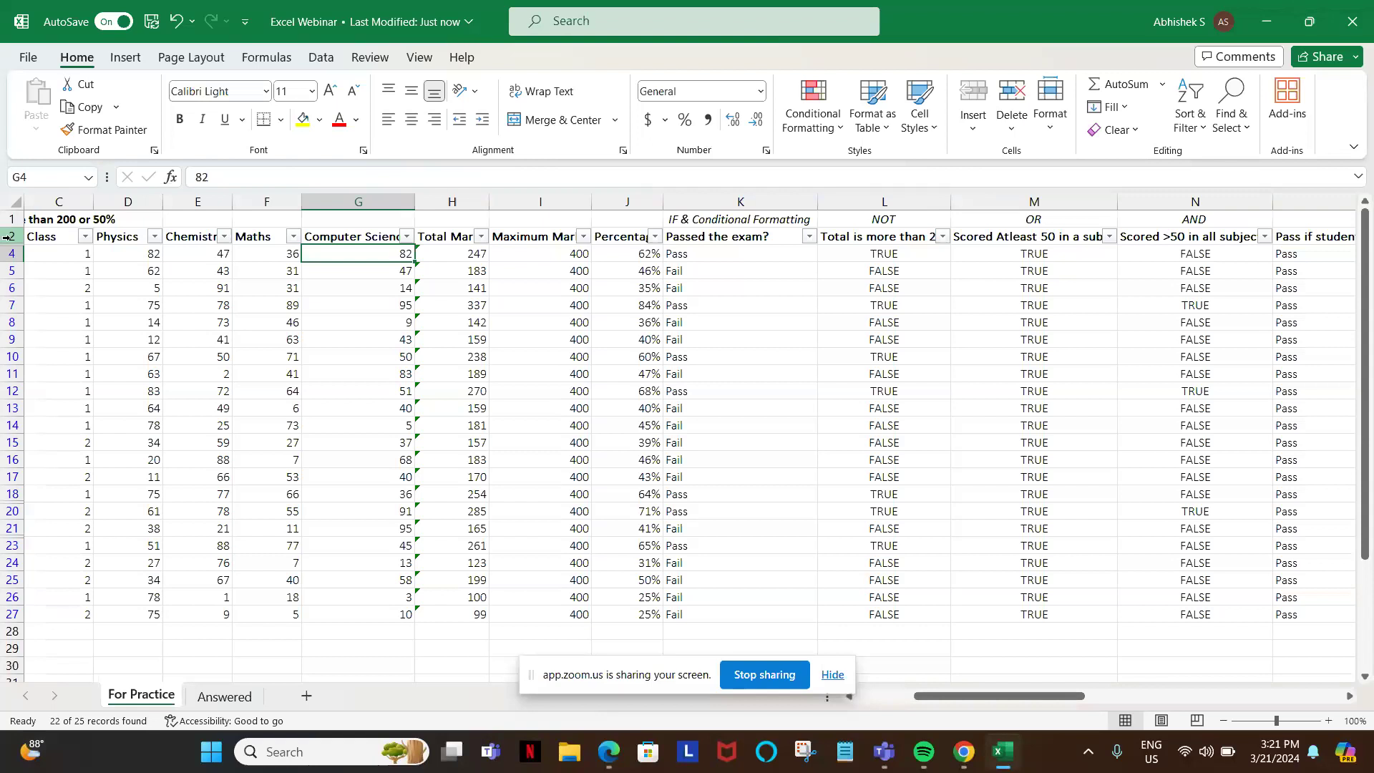
- Check the next student's marks in D5 to G5 against the IF plus OR result in O5
key(Down)
key(Left)
key(Left)
key(Left)
key(Right)
key(Right)
key(Right)
key(Right)
key(Right)
key(Right)
key(Right)
key(Right)
key(Right)
key(Right)
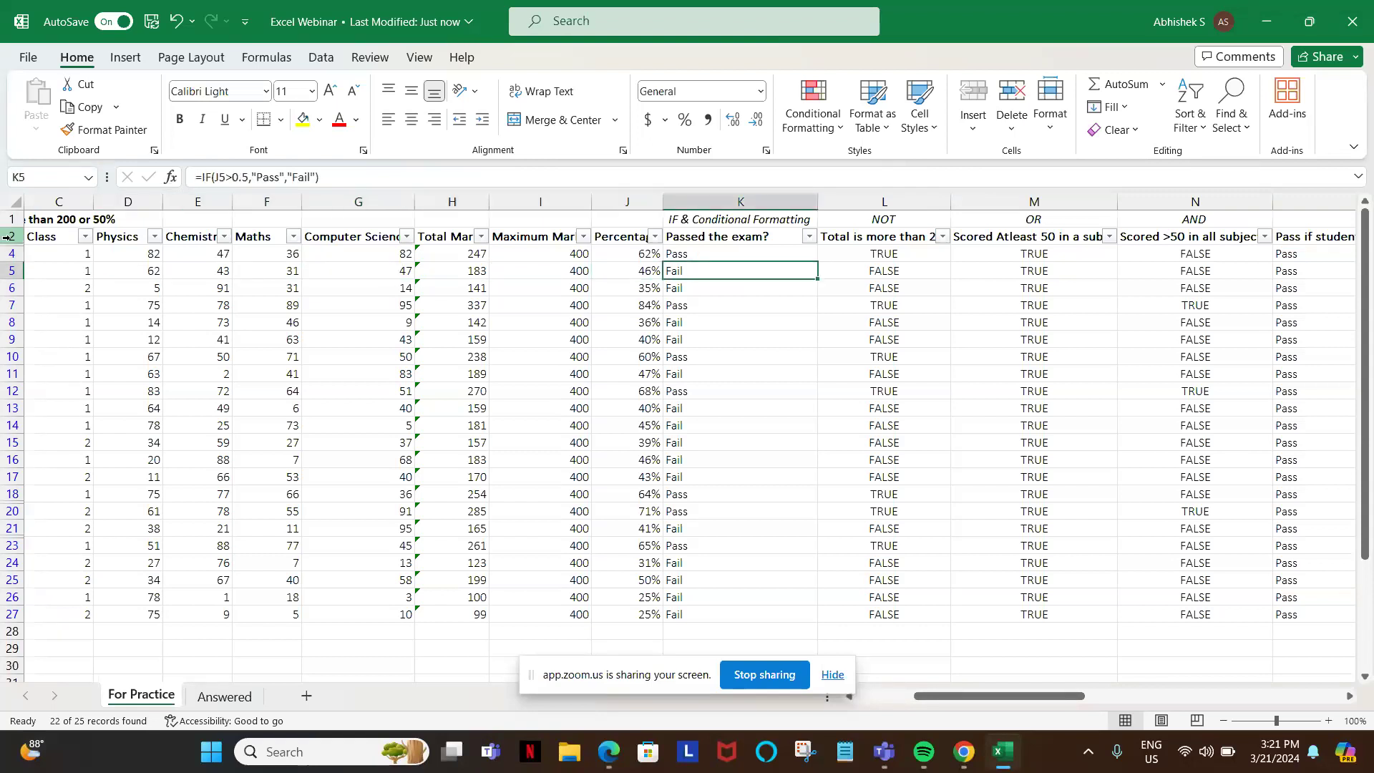
key(Right)
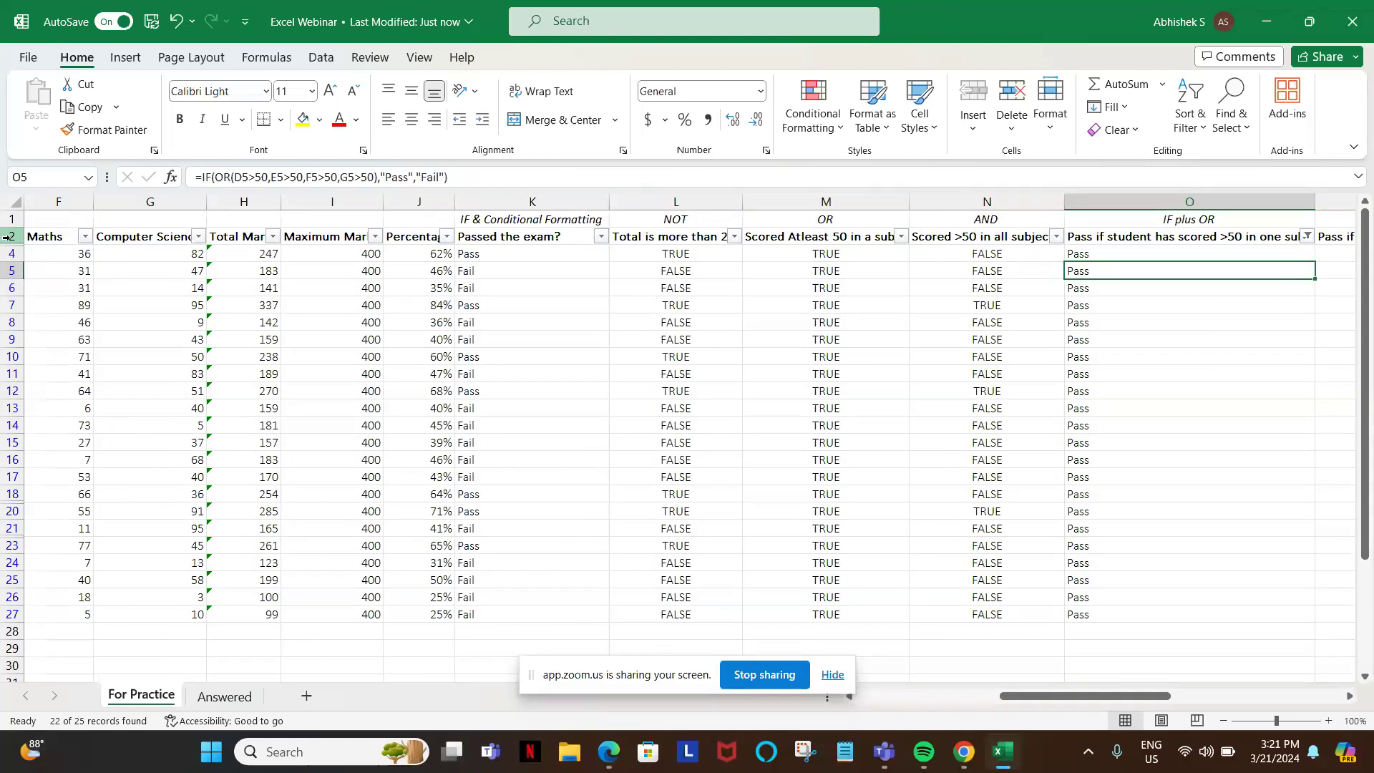
- Review the neighbouring IF plus OR results in column O and recheck row 5's Physics and Chemistry marks
key(Up)
key(Down)
key(Down)
key(Down)
key(Up)
key(Up)
key(Left)
key(Left)
key(Left)
key(Left)
key(Left)
key(Left)
key(Left)
key(Left)
key(Left)
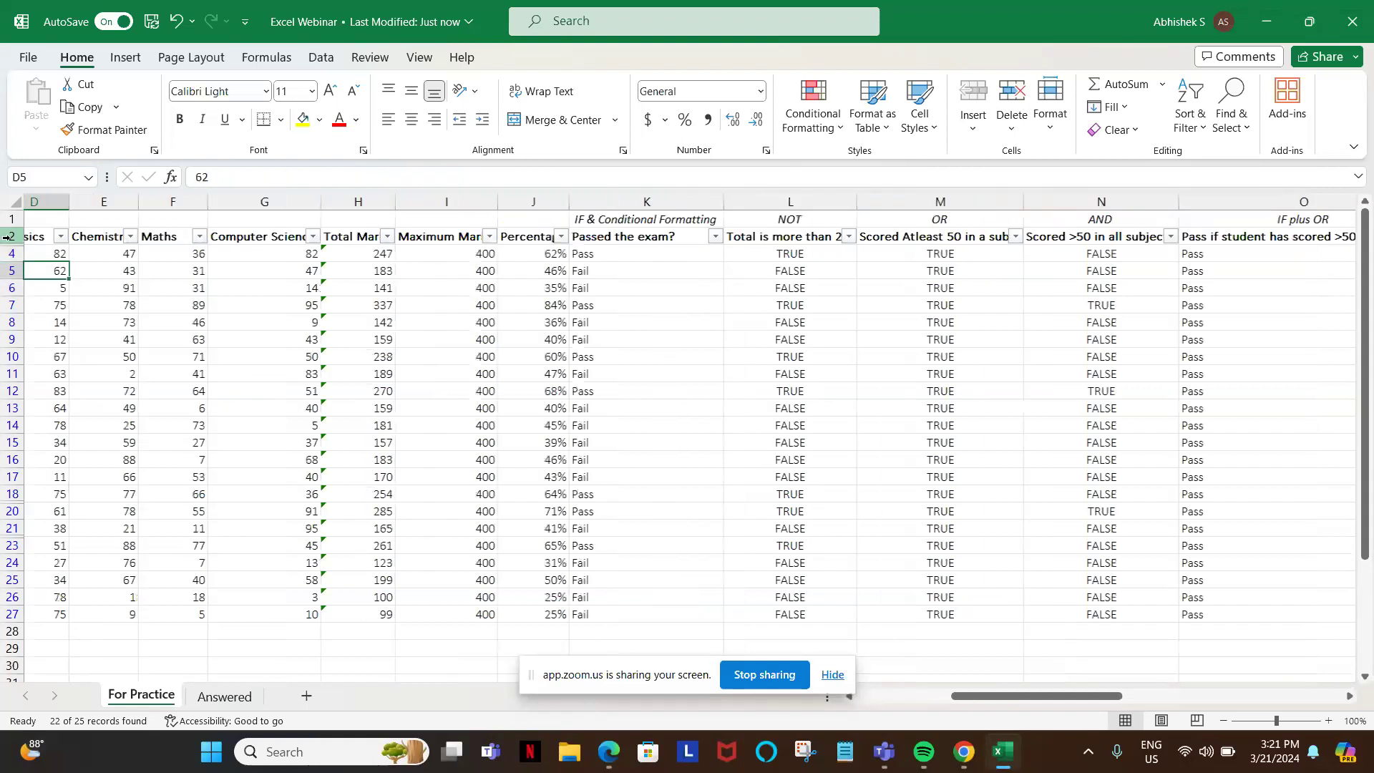
key(Left)
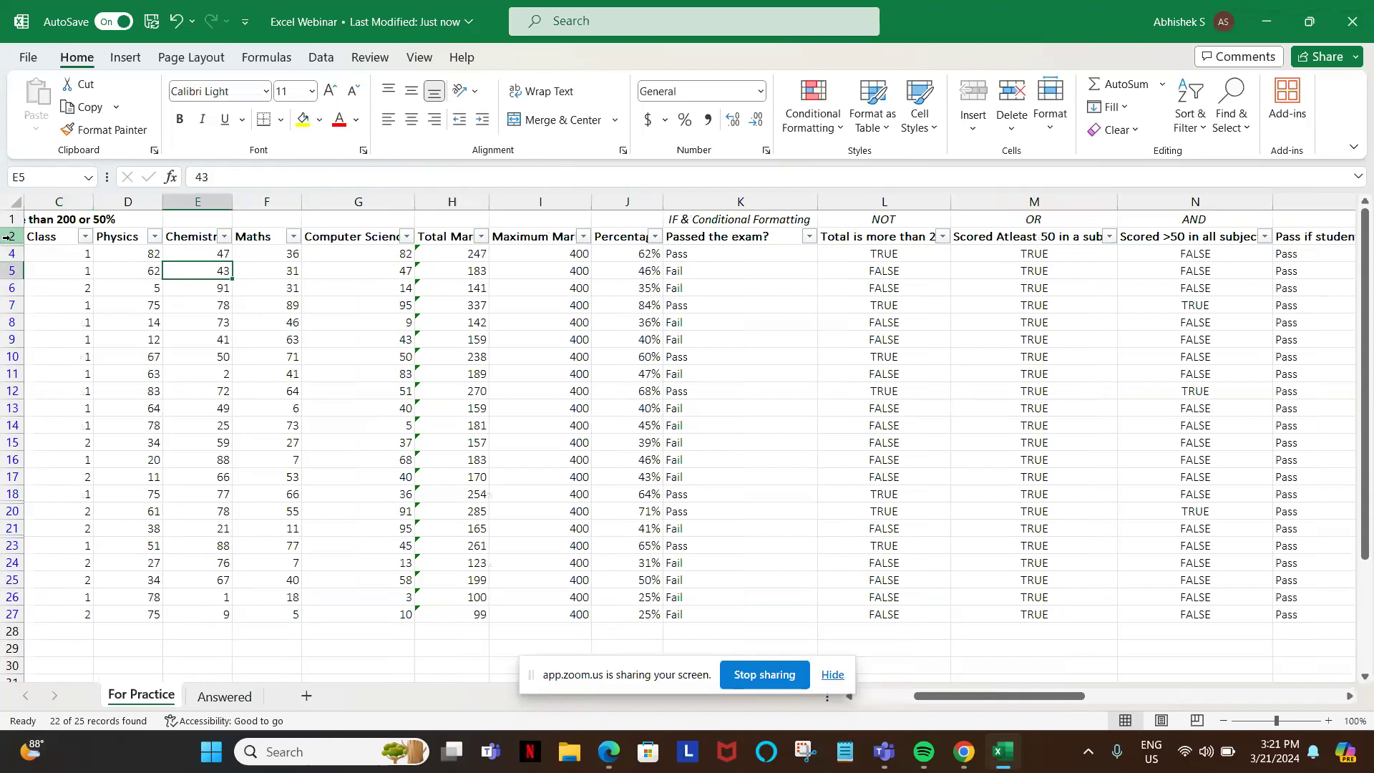
key(Left)
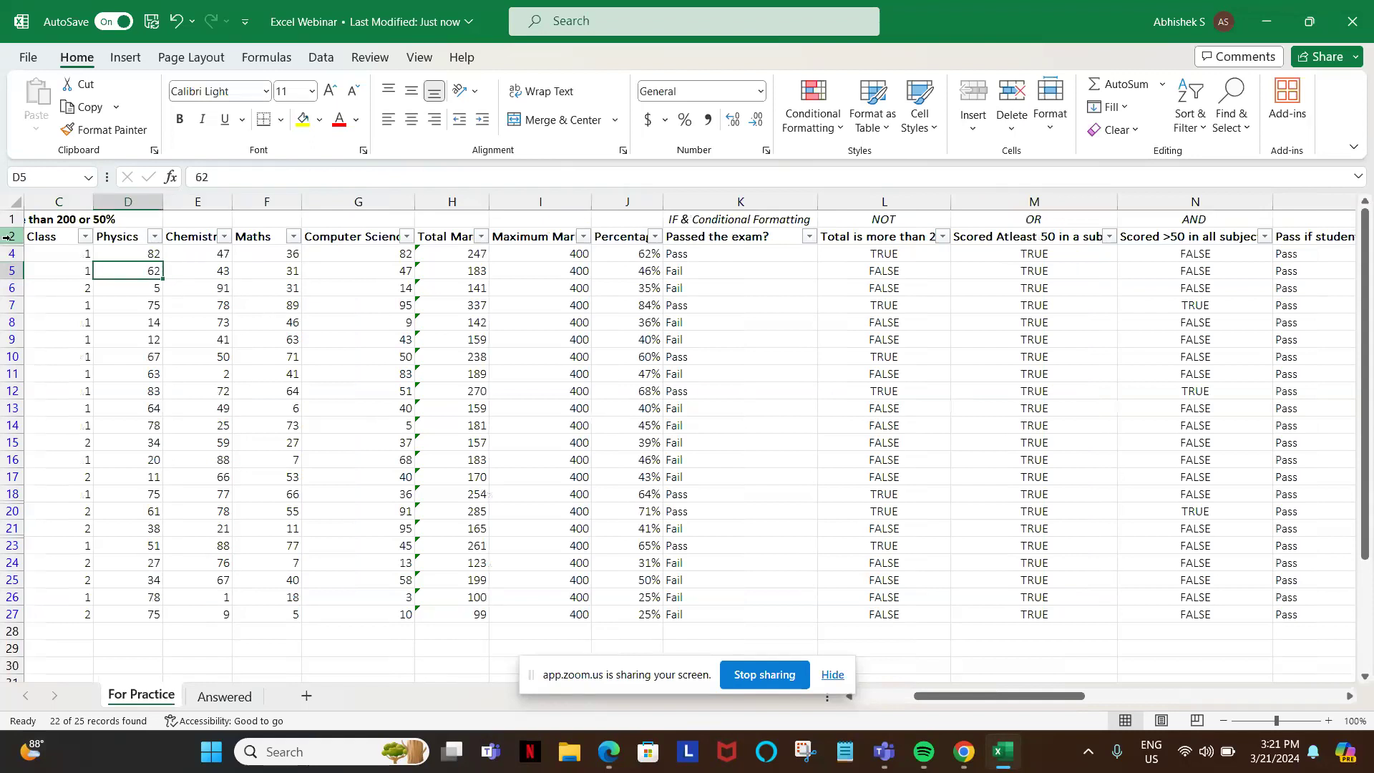
- Remove the filters from the row 2 headings so that all students are listed again
key(Right)
key(Right)
key(Right)
key(Right)
key(Right)
key(Right)
key(Right)
key(Right)
key(Right)
key(Right)
key(Right)
key(Left)
key(Up)
key(Up)
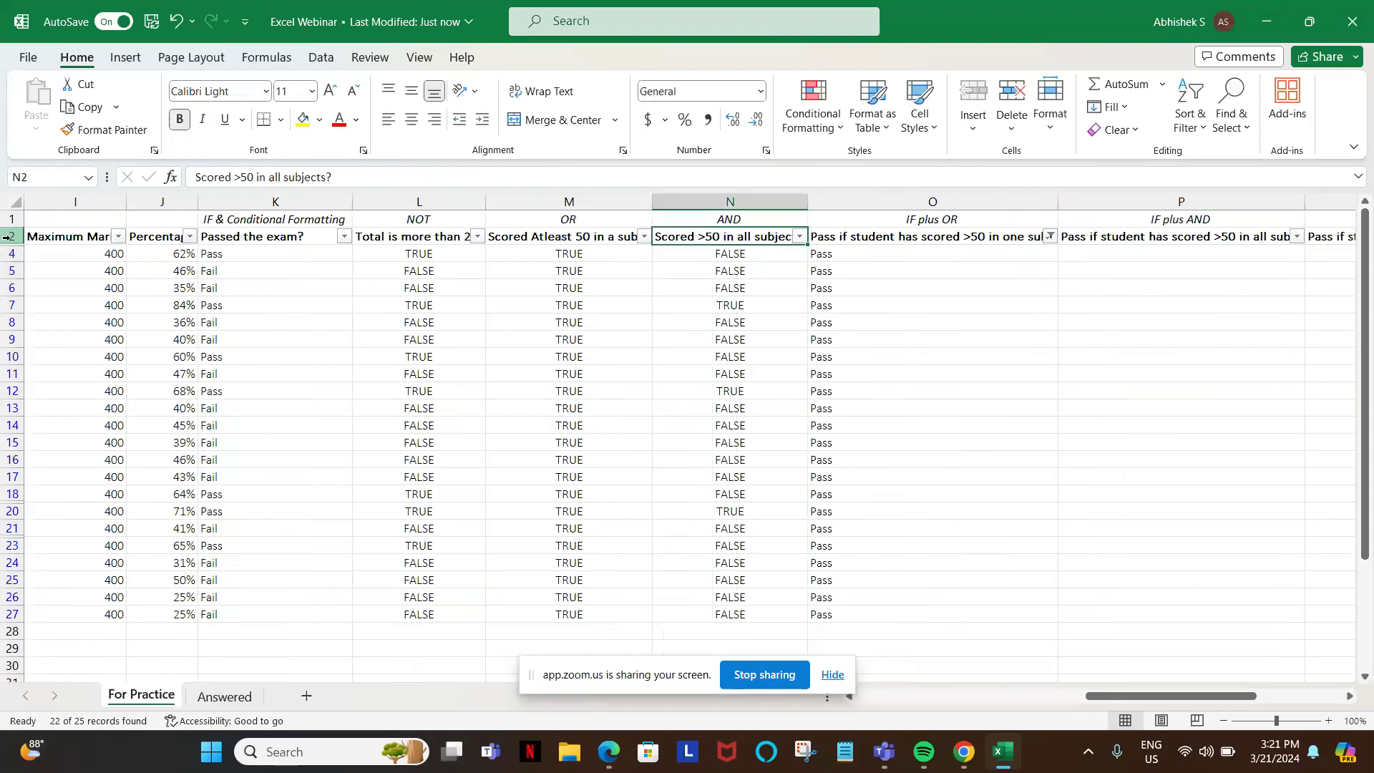
key(ctrl+shift+l)
- Start an IF formula with a nested AND in P3, using the Physics condition D3>50
key(Right)
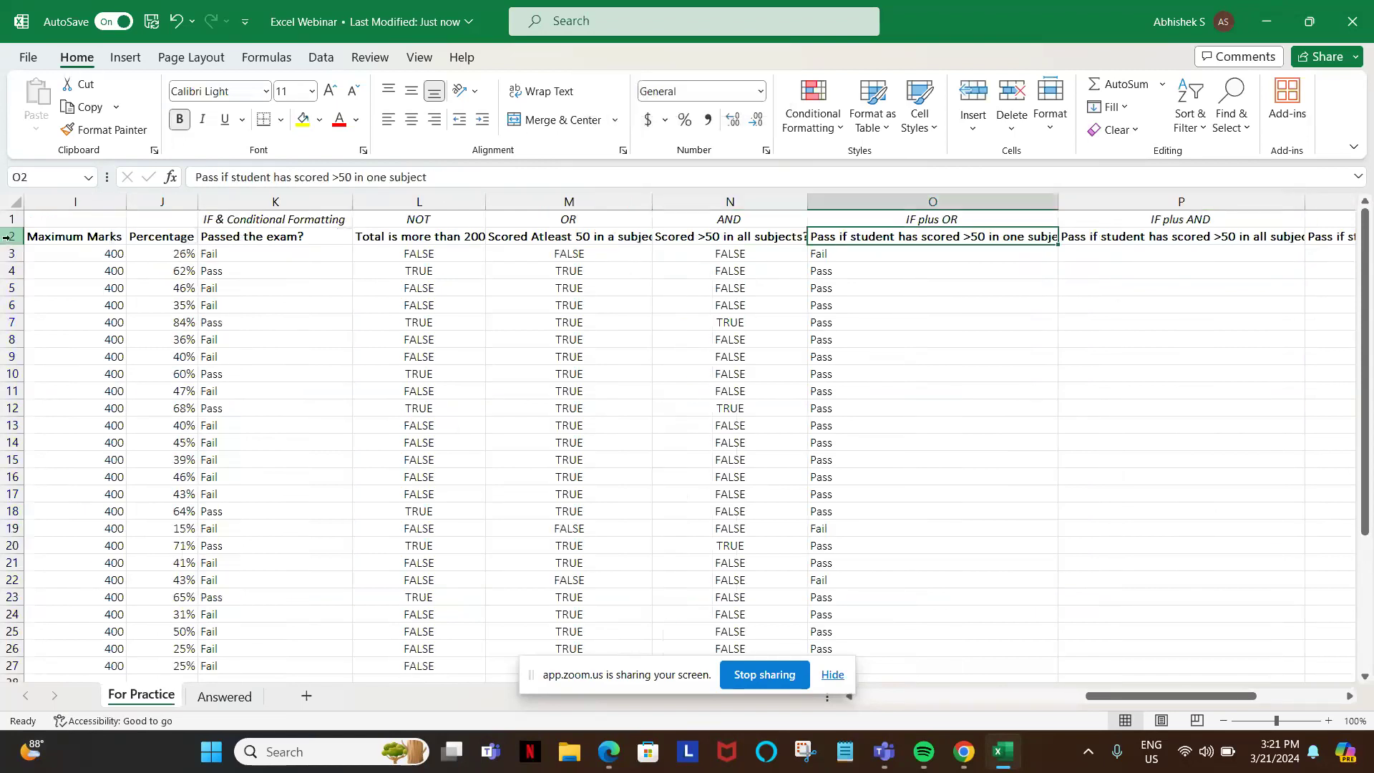
key(Right)
key(Down)
text(=IF()
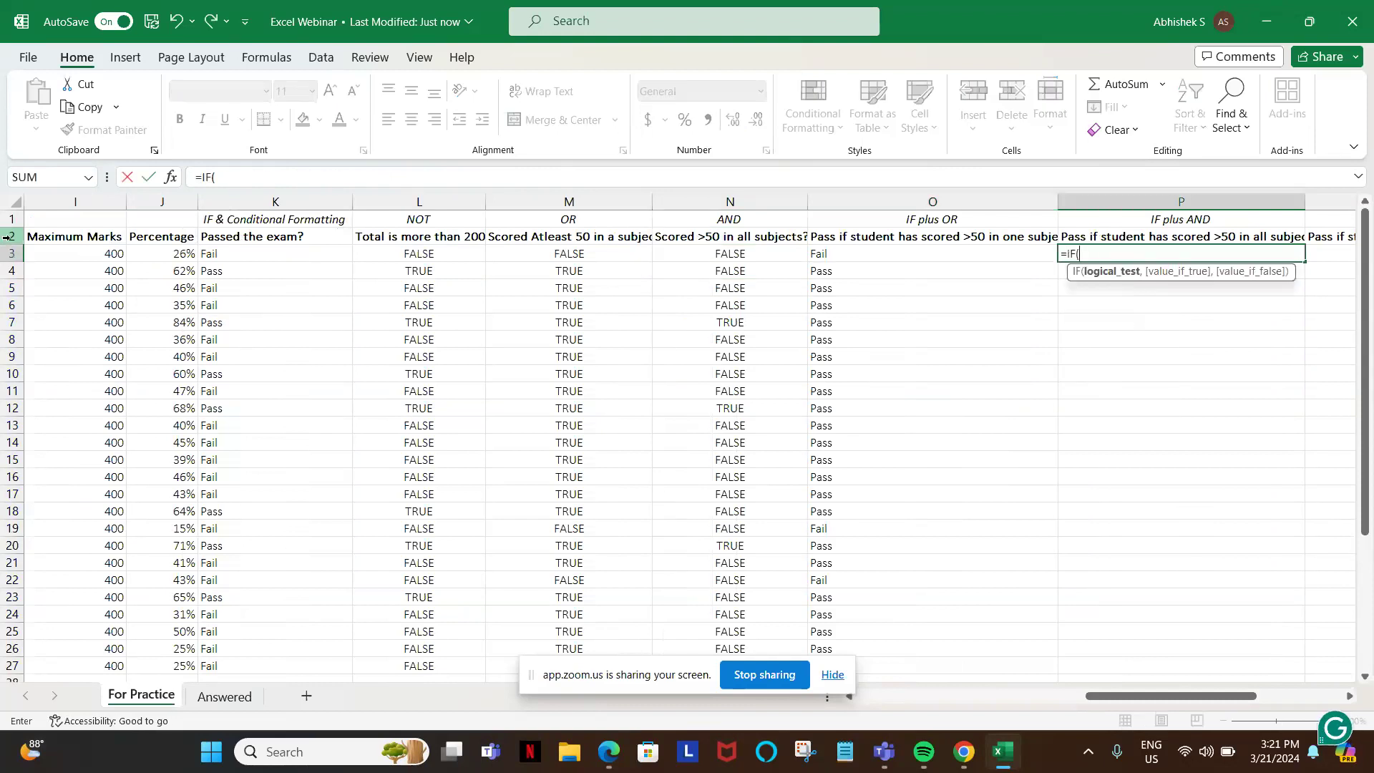
text(an)
key(Tab)
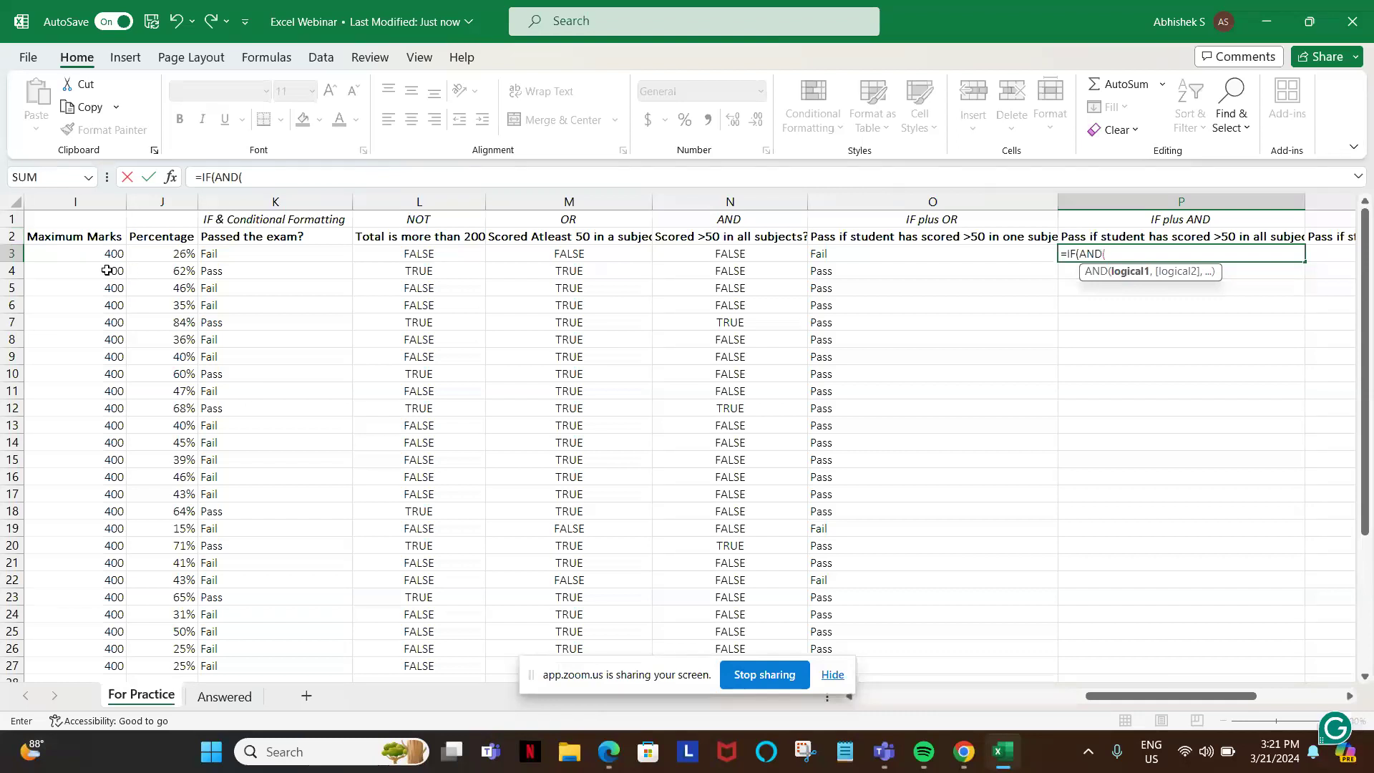
scroll(106, 269, left, 5)
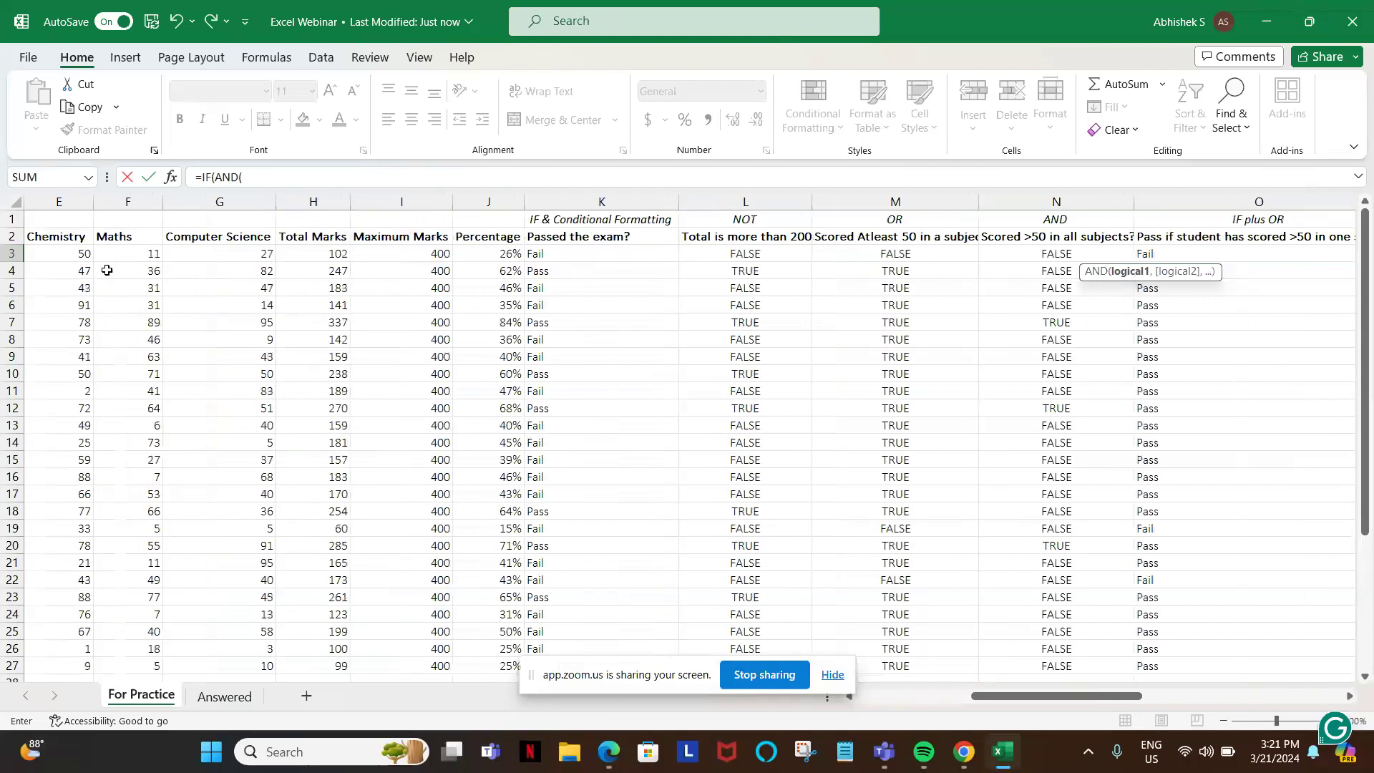
scroll(107, 270, left, 1)
scroll(107, 270, left, 1)
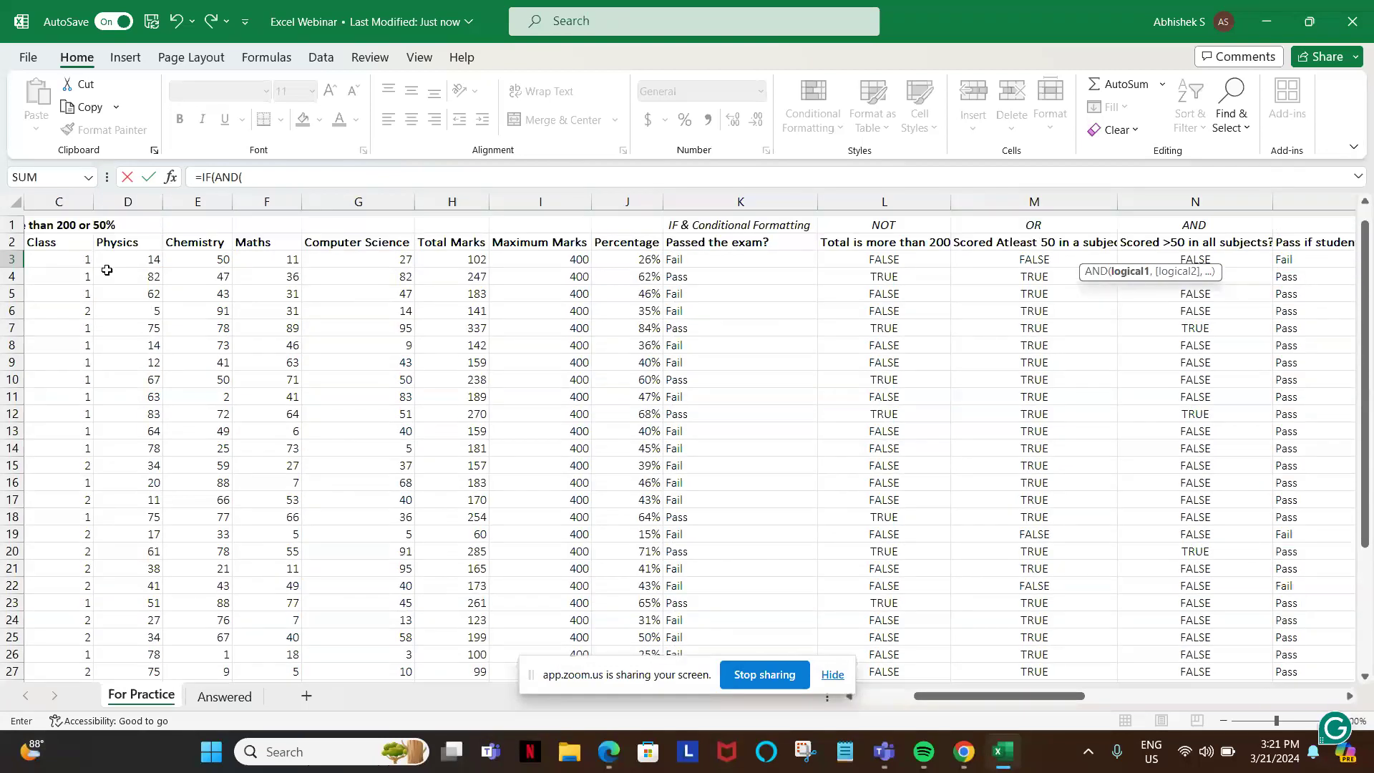
click(139, 253)
text(>)
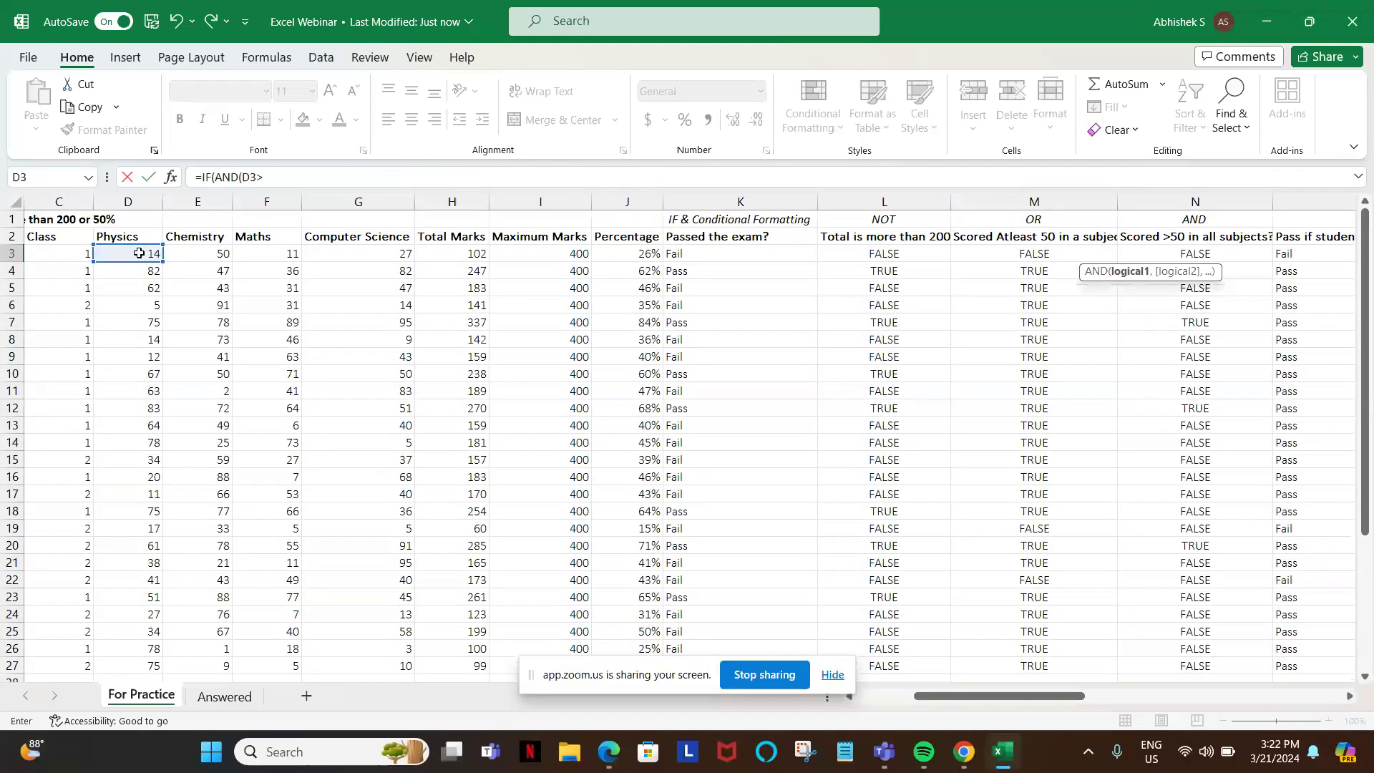
text(50,)
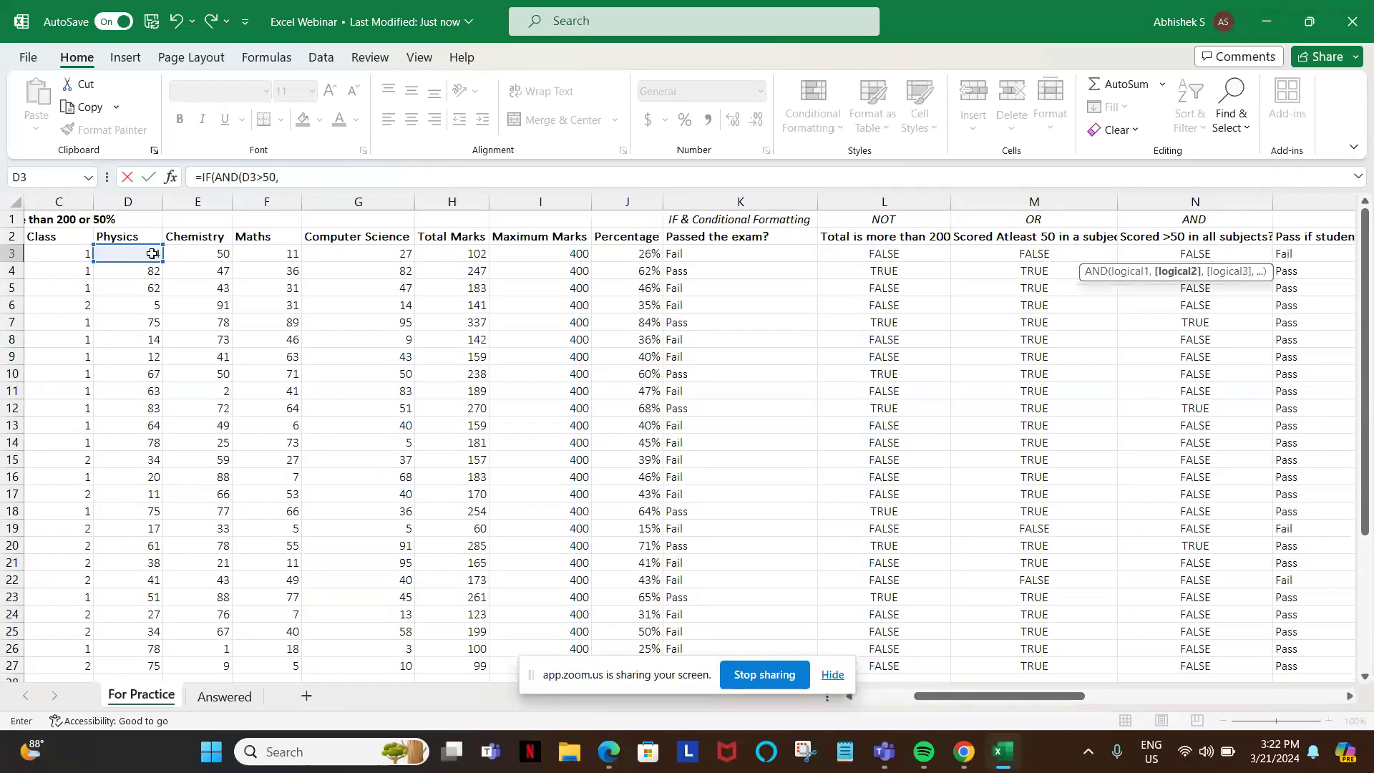
- Add the conditions E3>50, F3>50 and F3>50 to the AND function in P3 and close it
click(185, 253)
text(>)
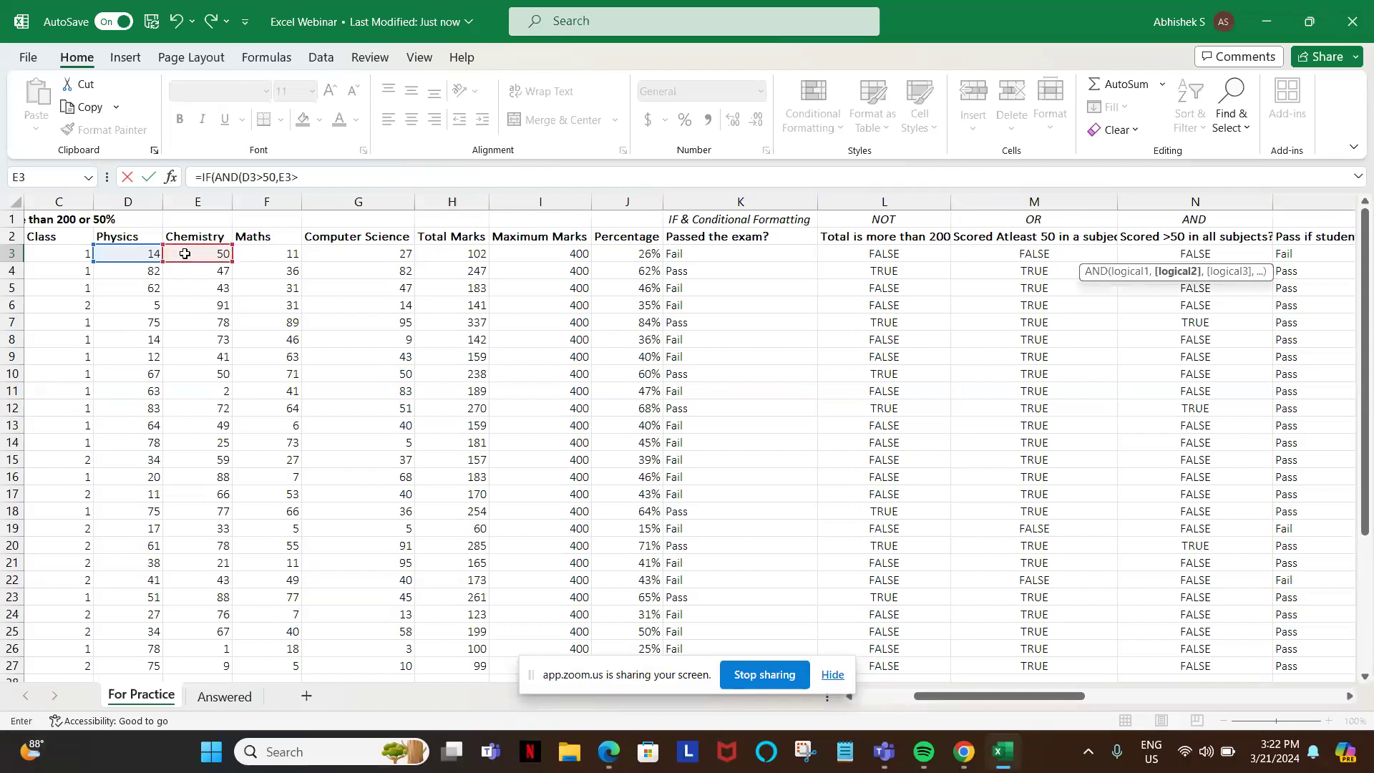
text(50,)
click(261, 252)
text(>50,)
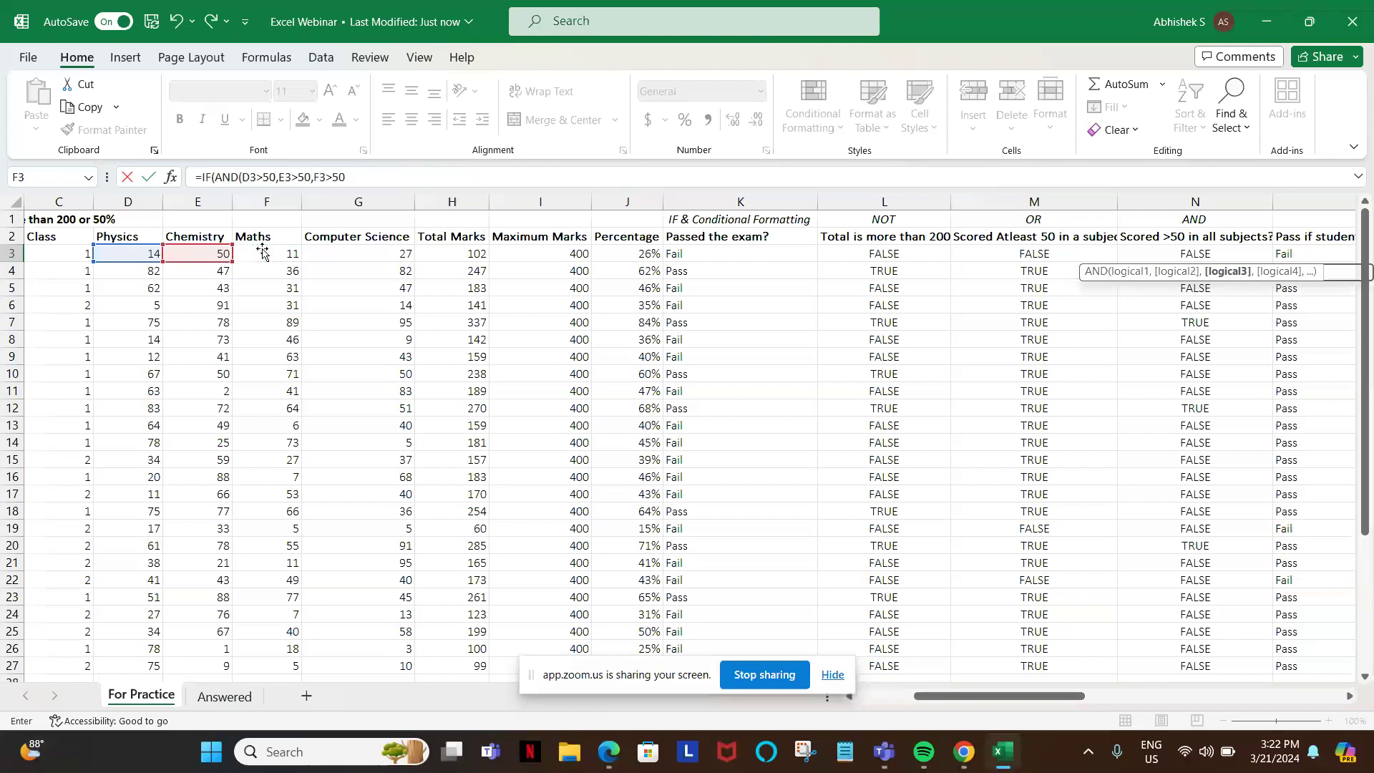
click(269, 257)
text(>50))
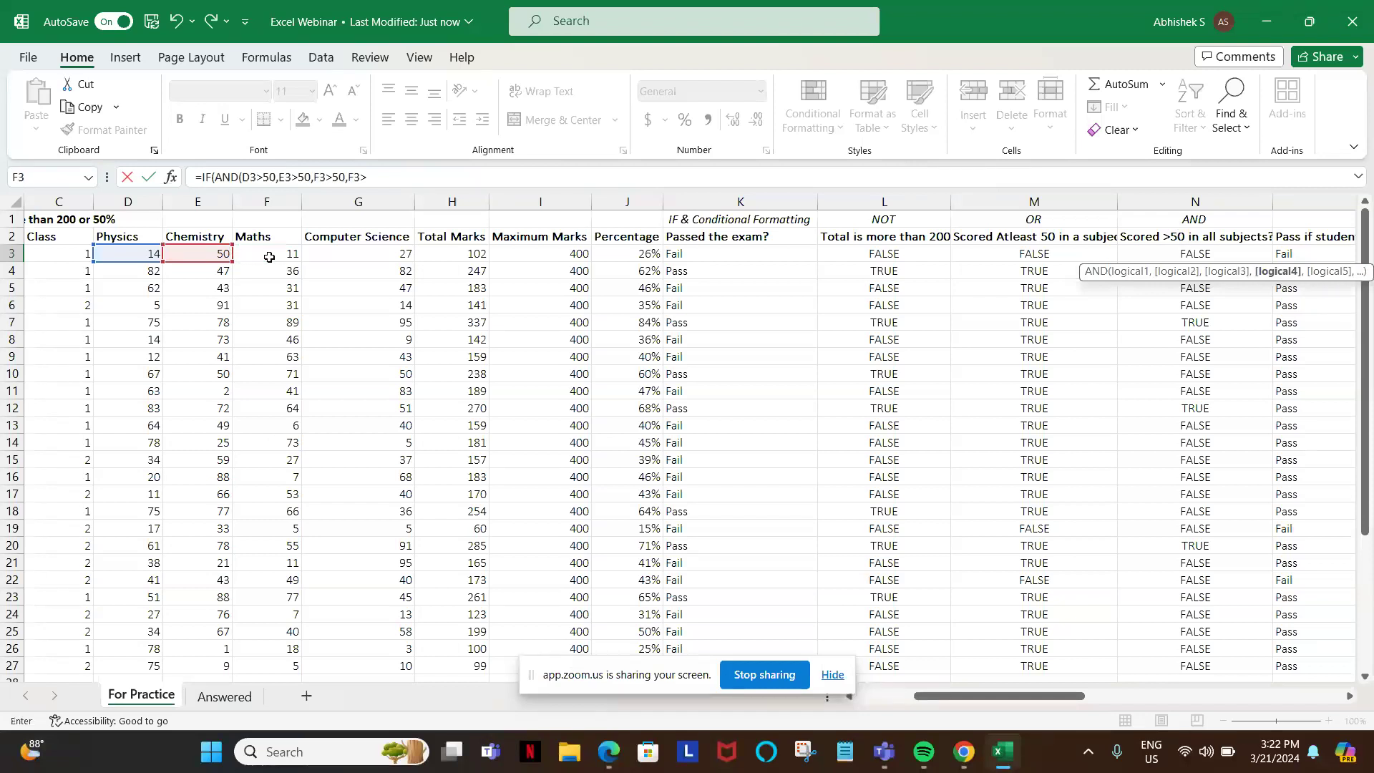
- Complete the P3 formula so that it returns "Pass" if true and "Fail" if false
text(,"Pass)
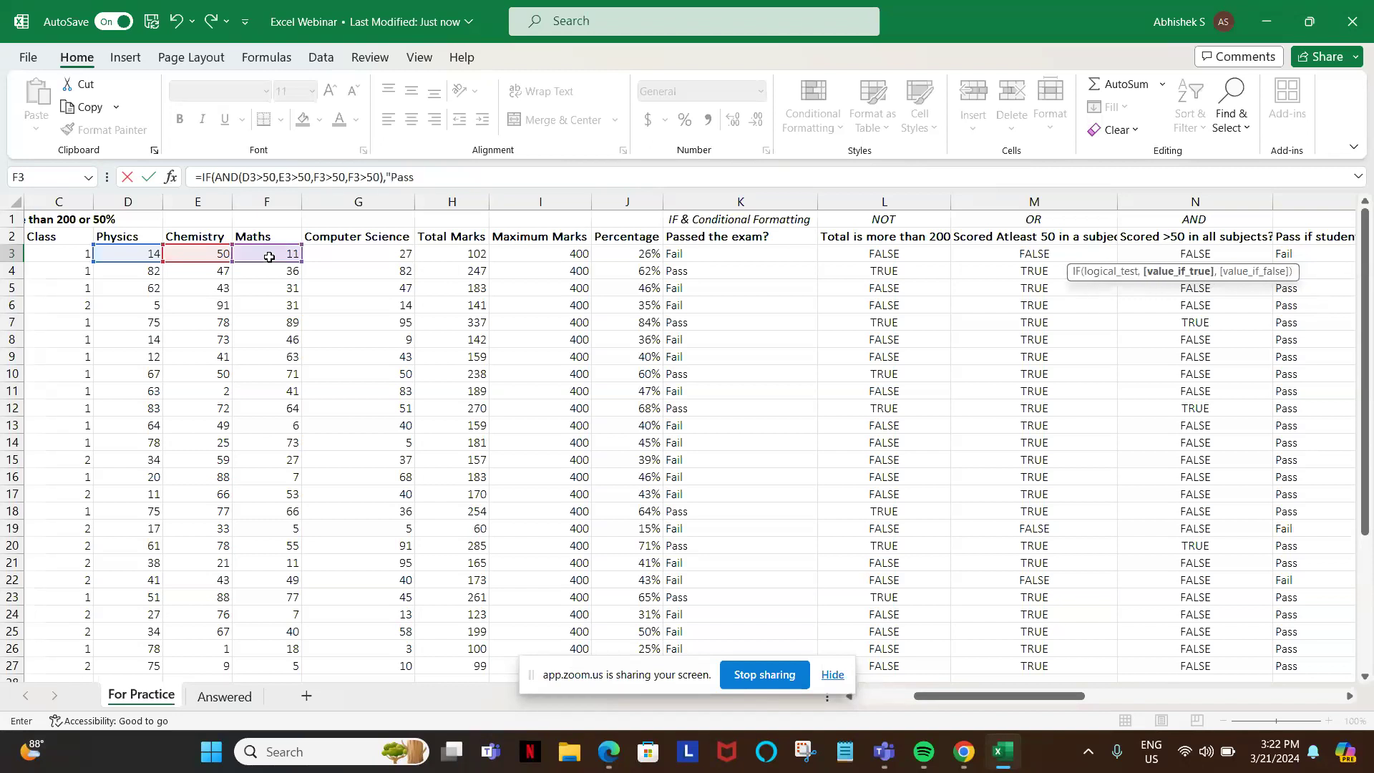
text(",)
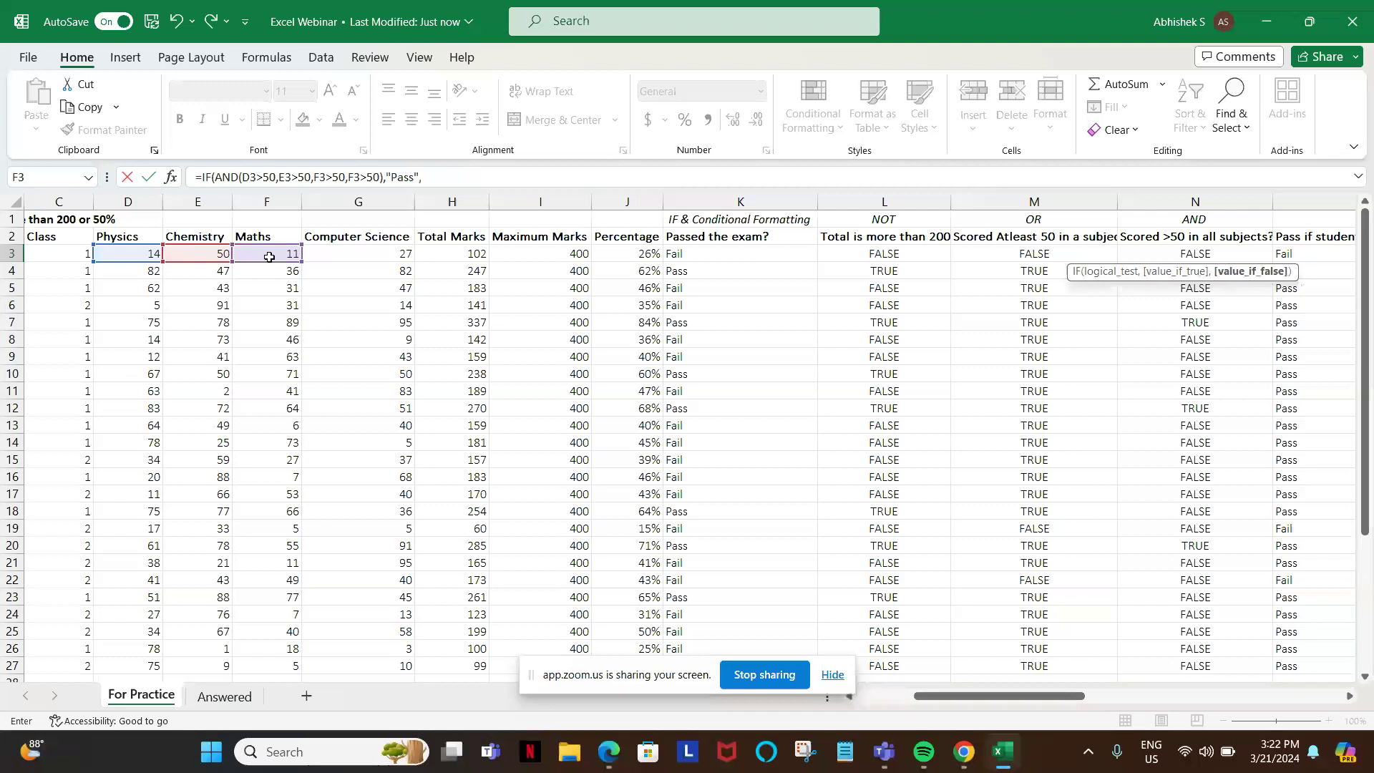
text("Fail"))
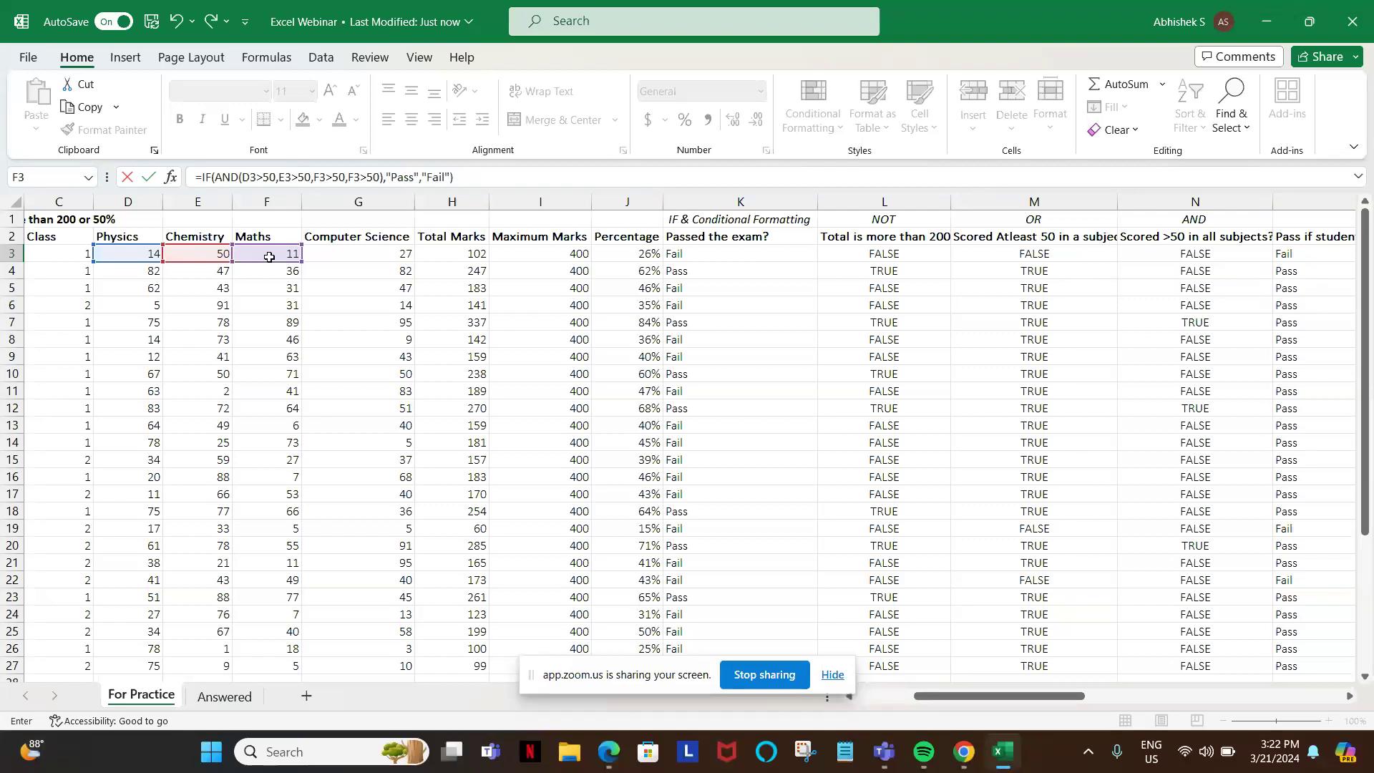
key(Return)
- Fill the IF plus AND formula from P3 down to P27 for all students
key(Up)
key(Left)
key(ctrl+Down)
key(Right)
key(ctrl+shift+Up)
key(ctrl+d)
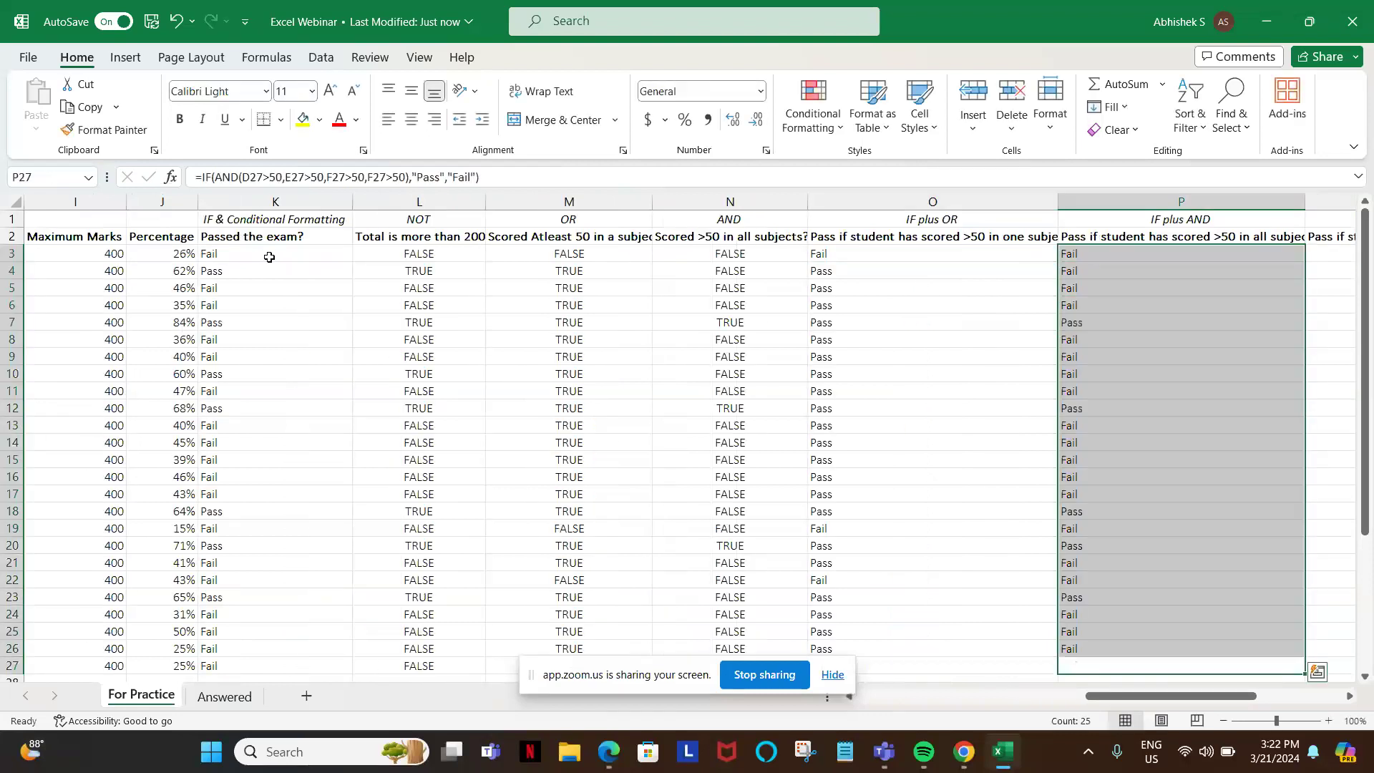
- Turn on filters for the row 2 headings
key(ctrl+Up)
key(shift+space)
key(alt+d)
key(f)
key(f)
key(Right)
- Check the first student's marks from D3 onward against the logical results in K3 to O3
key(Down)
key(Left)
key(Left)
key(Left)
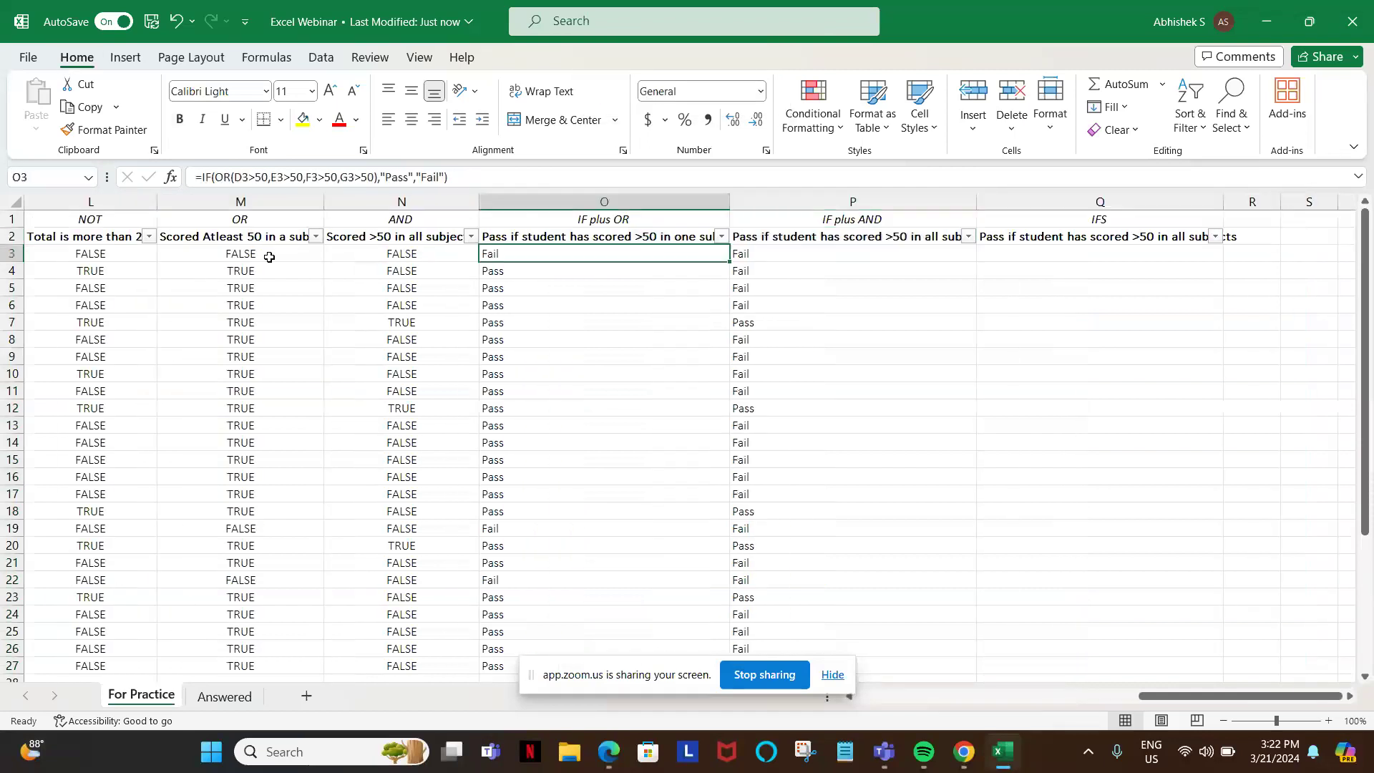
key(Left)
key(Left)
key(Left)
key(Left)
key(Left)
key(Left)
key(Left)
key(Left)
key(Left)
key(Left)
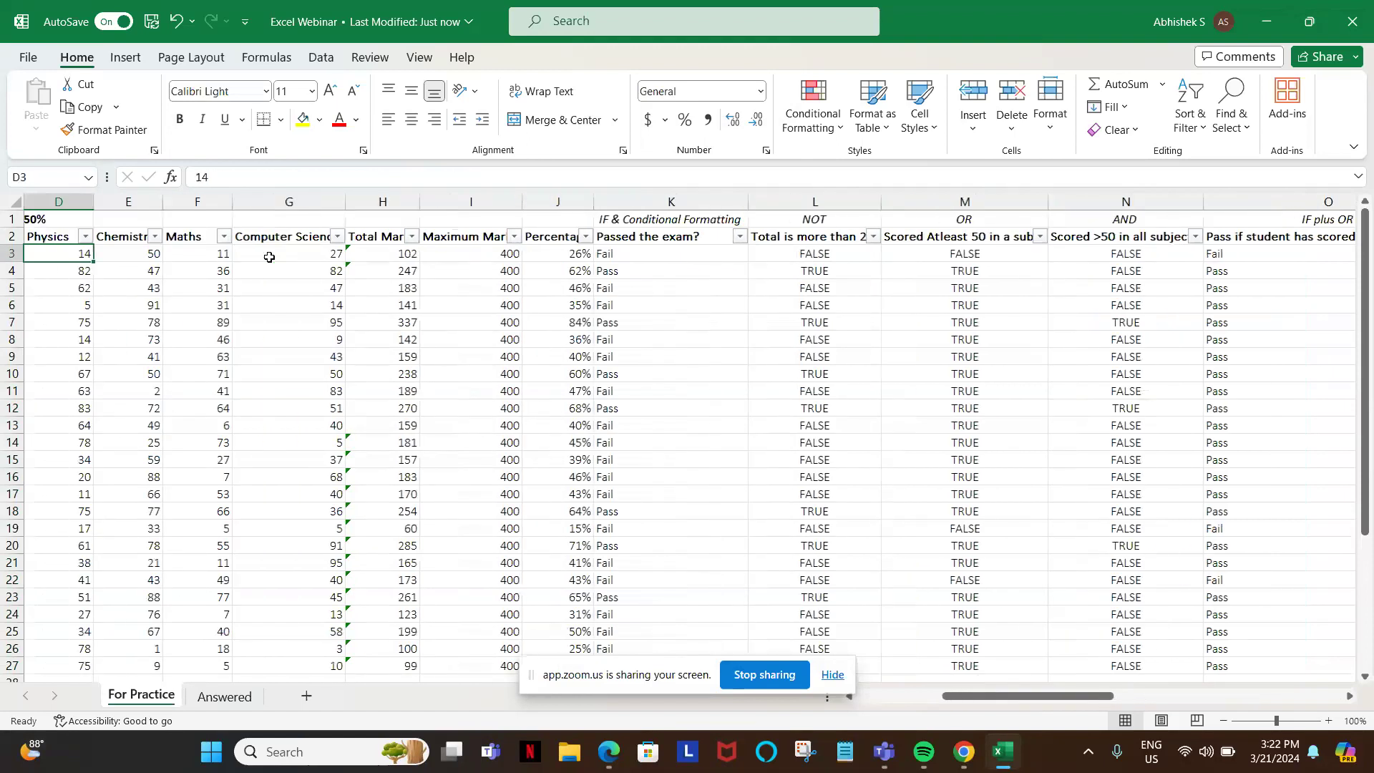
key(Right)
key(Right)
key(Right)
key(Right)
key(Right)
key(Right)
key(Right)
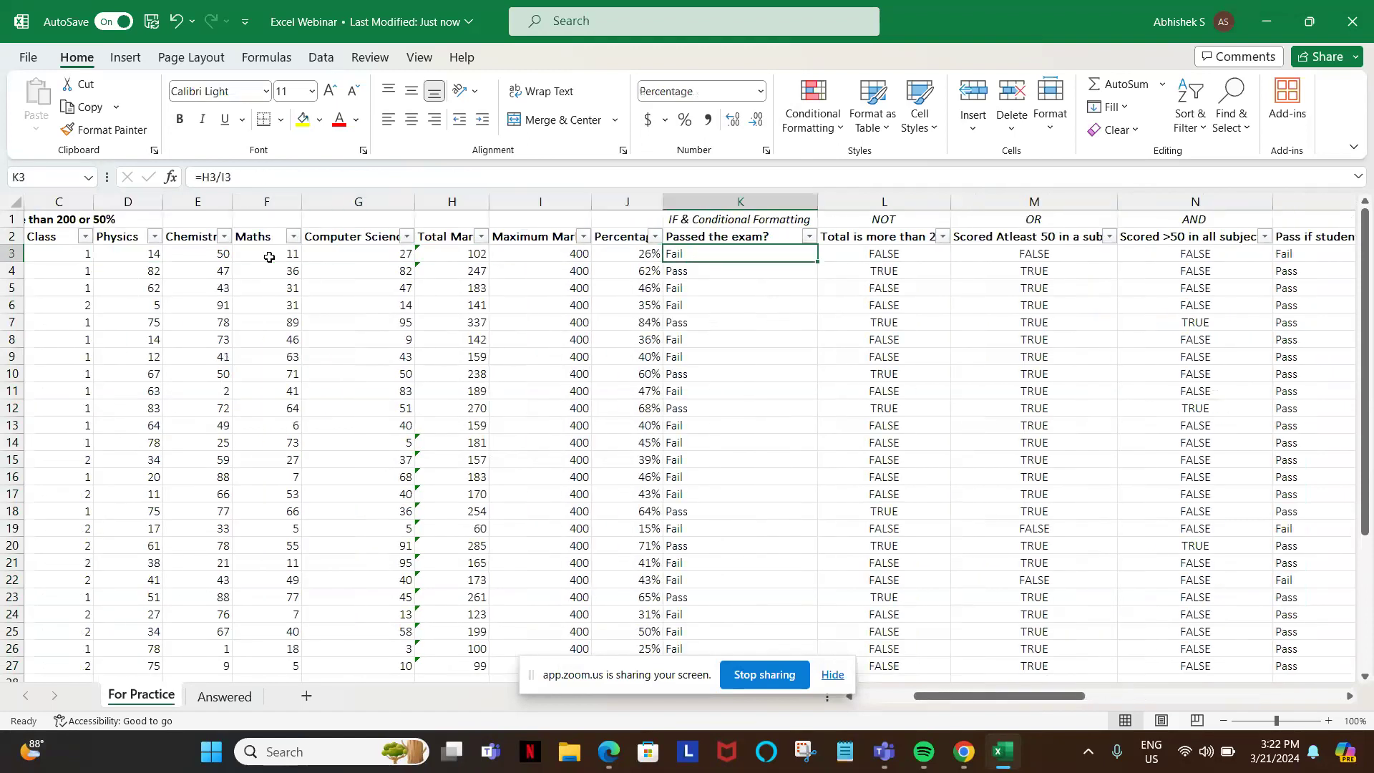
key(Right)
key(Right)
key(Right)
key(Right)
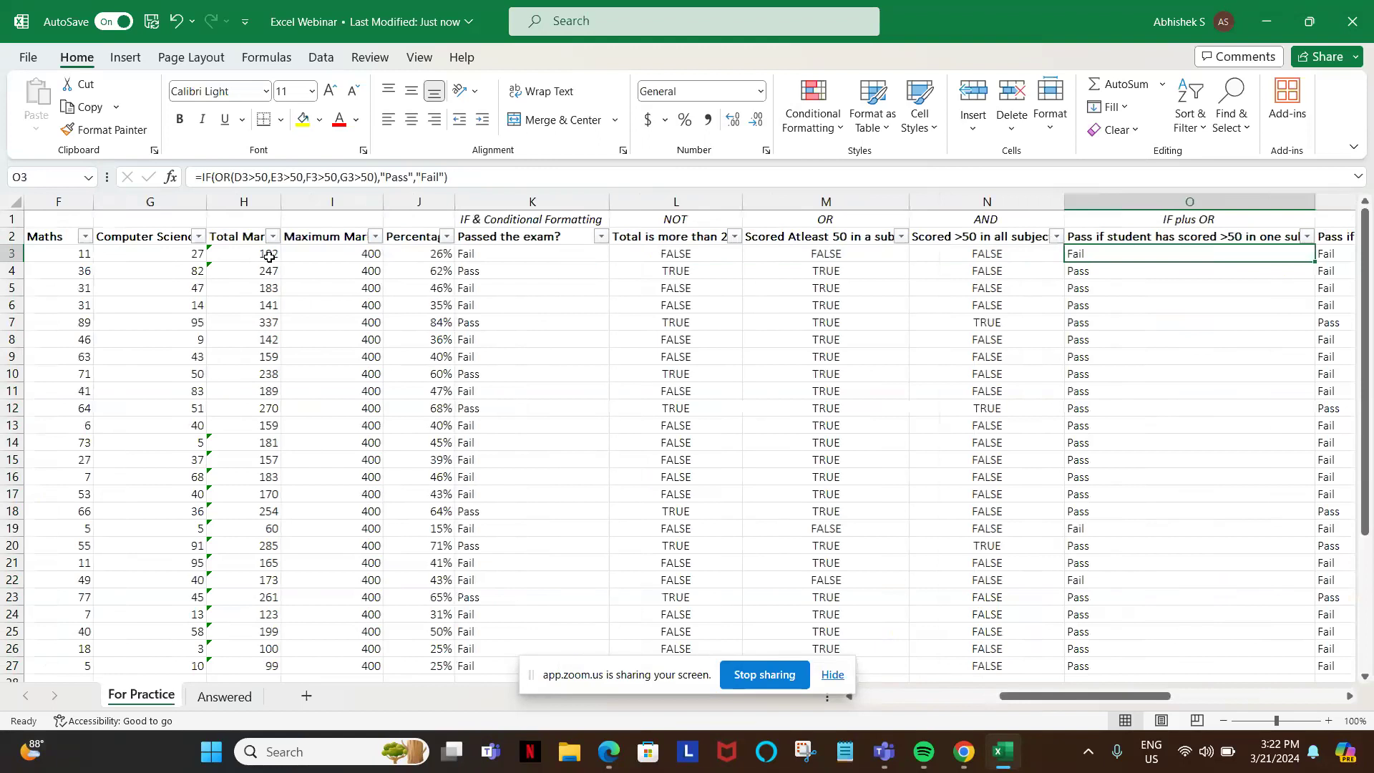
- Filter the IF plus AND column to show only students marked Pass
key(Right)
key(Up)
key(alt+Down)
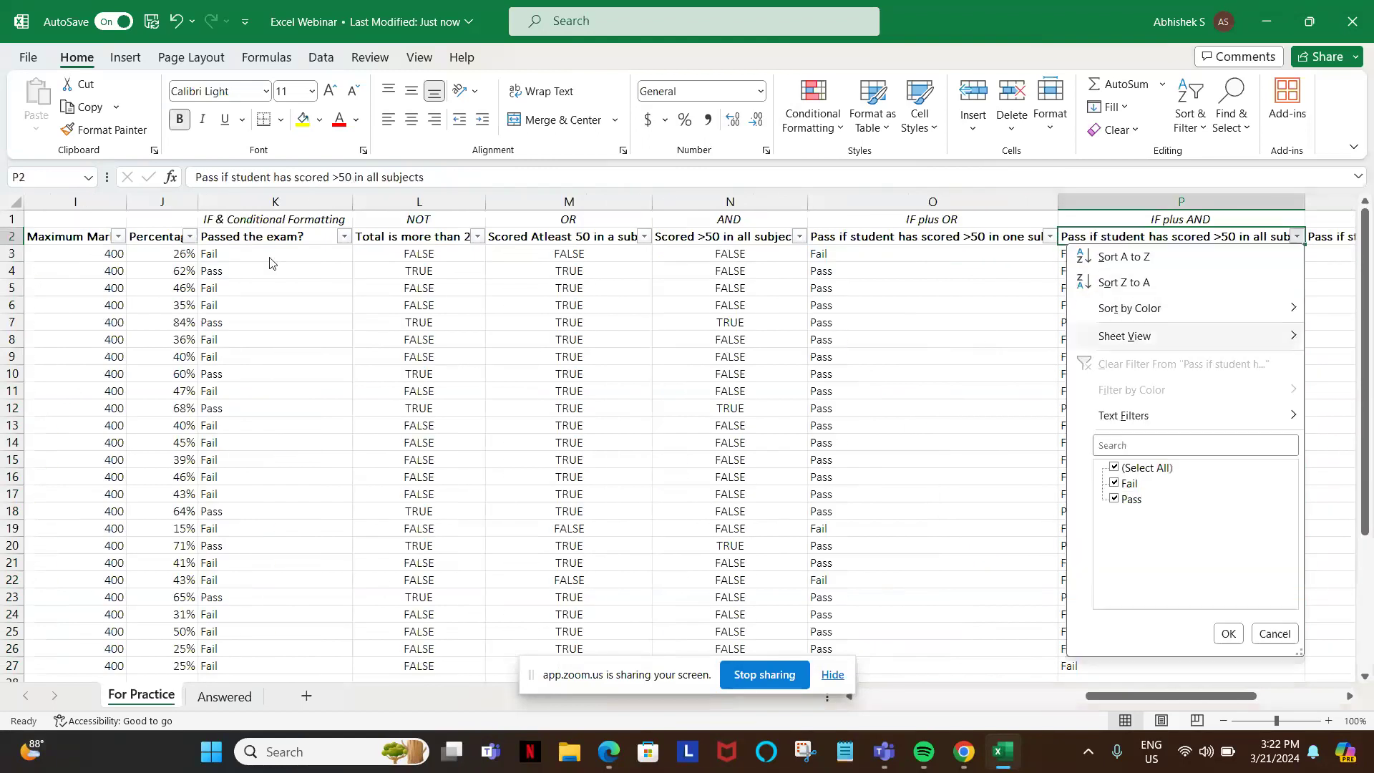
key(Down)
key(space)
key(Down)
key(Down)
key(space)
key(Tab)
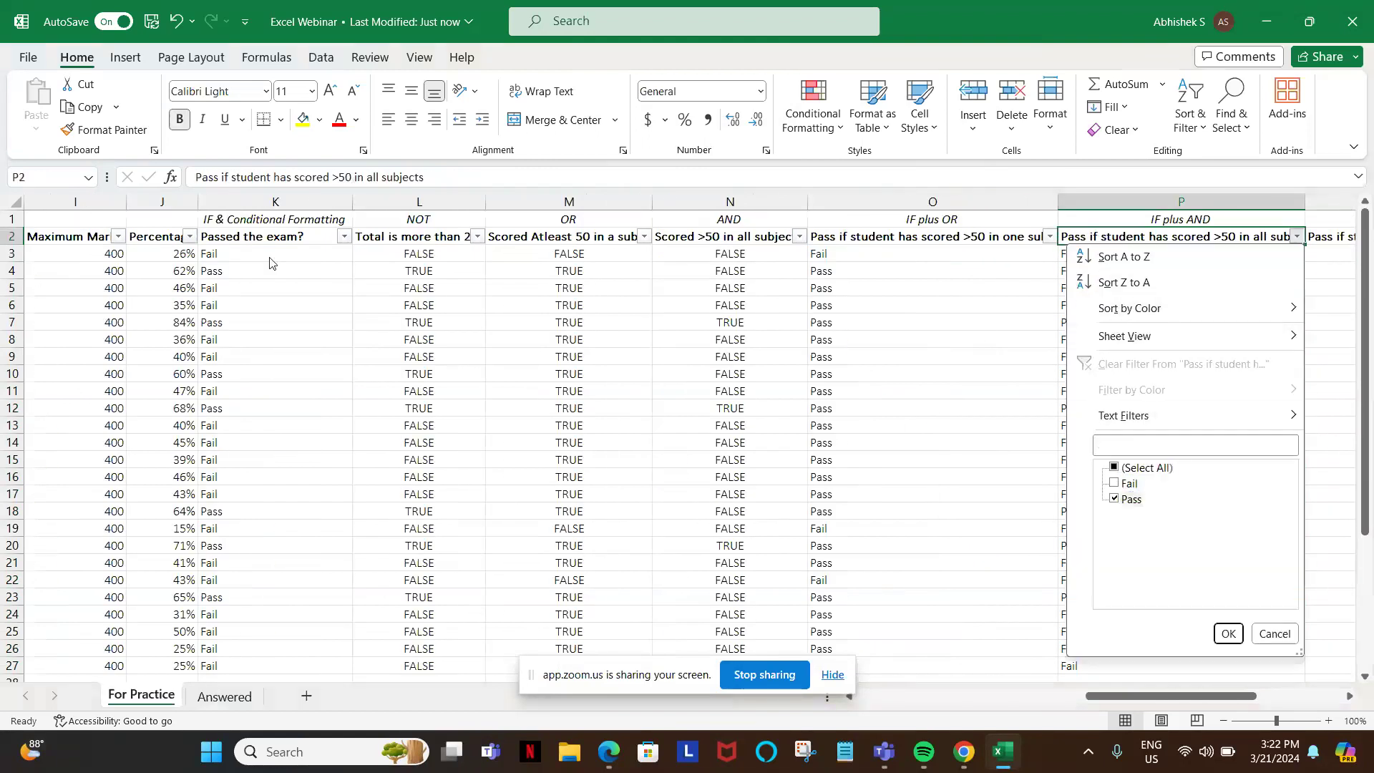
key(Return)
- Examine the subject marks of the first filtered student in row 7, starting from the Physics column
key(Down)
key(Left)
key(Left)
key(Left)
key(Left)
key(Left)
key(Left)
key(Left)
key(Left)
key(Left)
key(Left)
key(Left)
key(Left)
key(Left)
key(Left)
key(Left)
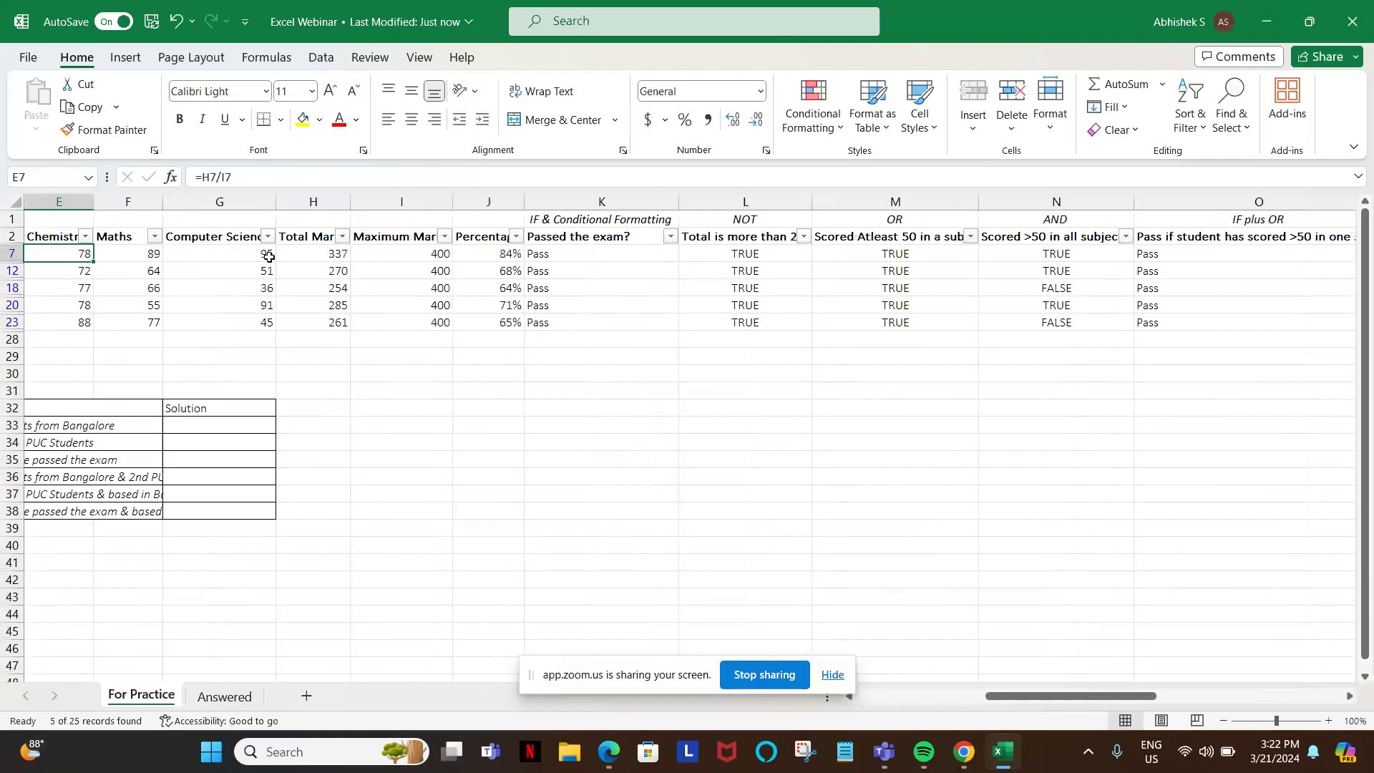
key(Right)
key(Right)
key(Right)
key(Right)
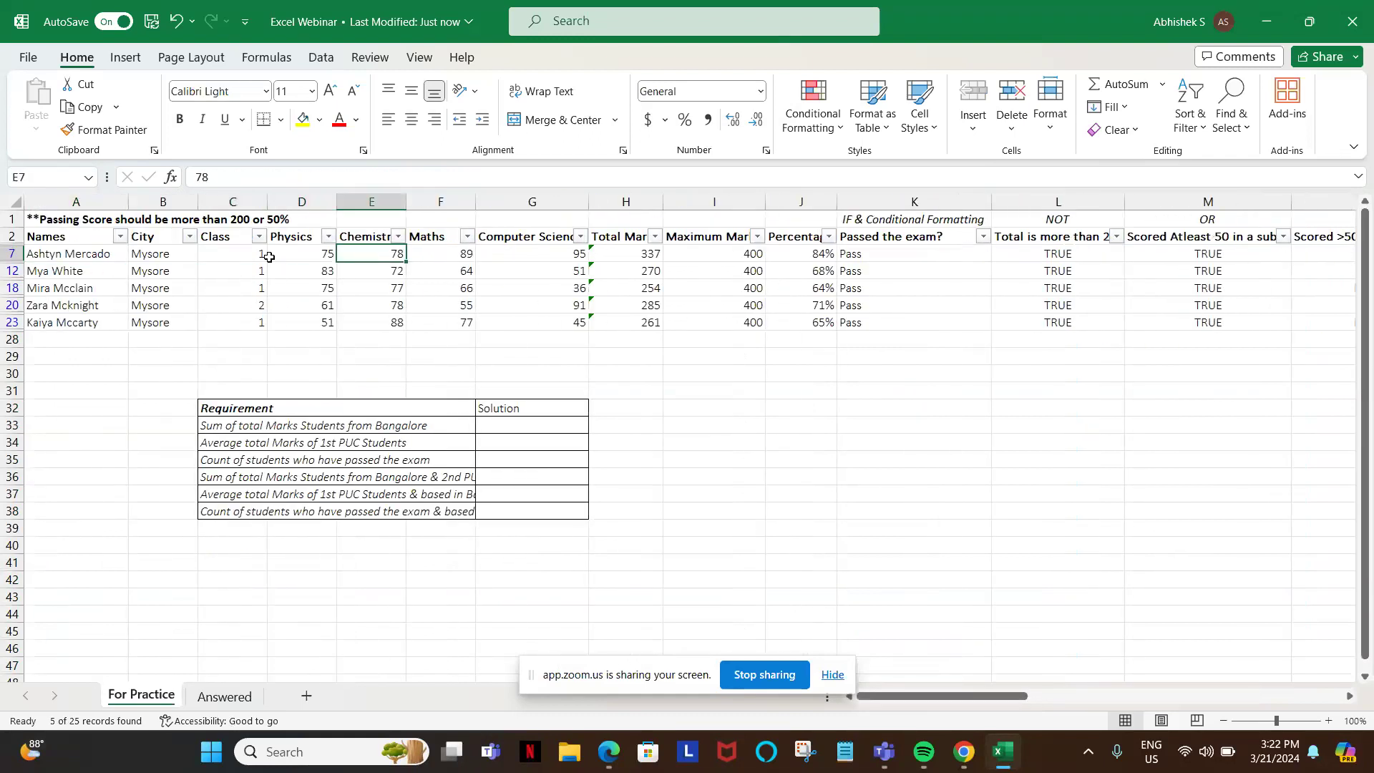
key(Left)
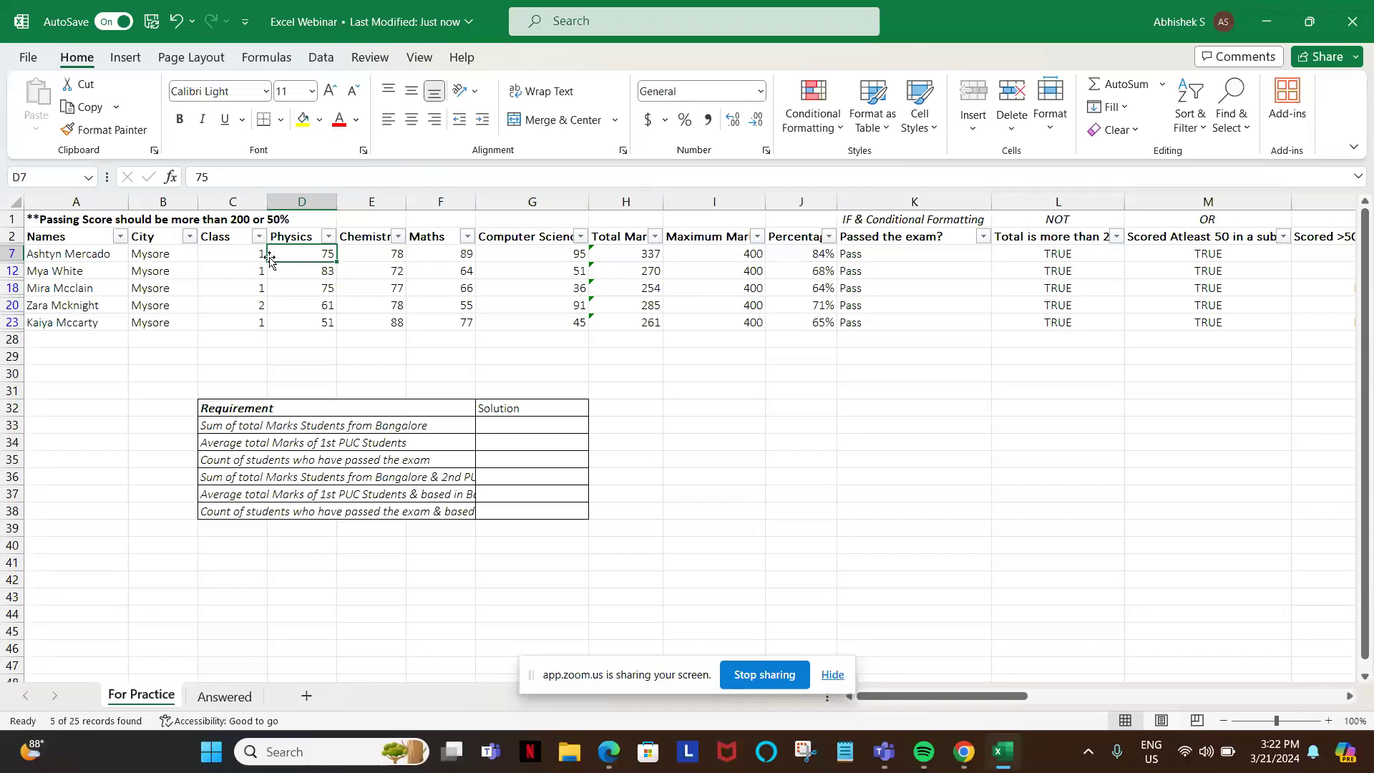
- Compare row 7's remaining marks, total and percentage with its logical results across to the IF plus AND column
key(Right)
key(Right)
key(Right)
key(Right)
key(Right)
key(Right)
key(Right)
key(Right)
key(Right)
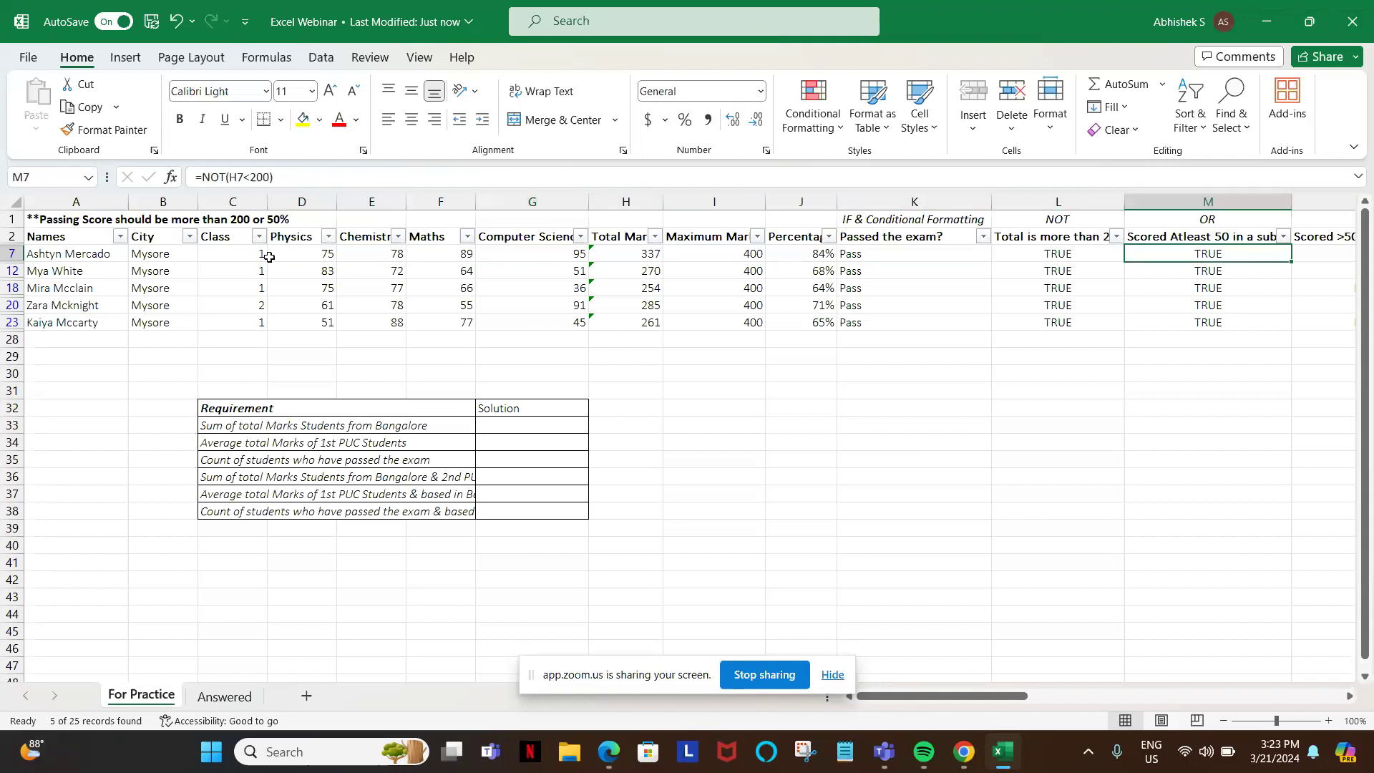
key(Right)
key(Right)
key(Right)
key(Right)
- Turn off the filters on the row 2 headings so all students are listed again
key(Left)
key(Left)
key(Up)
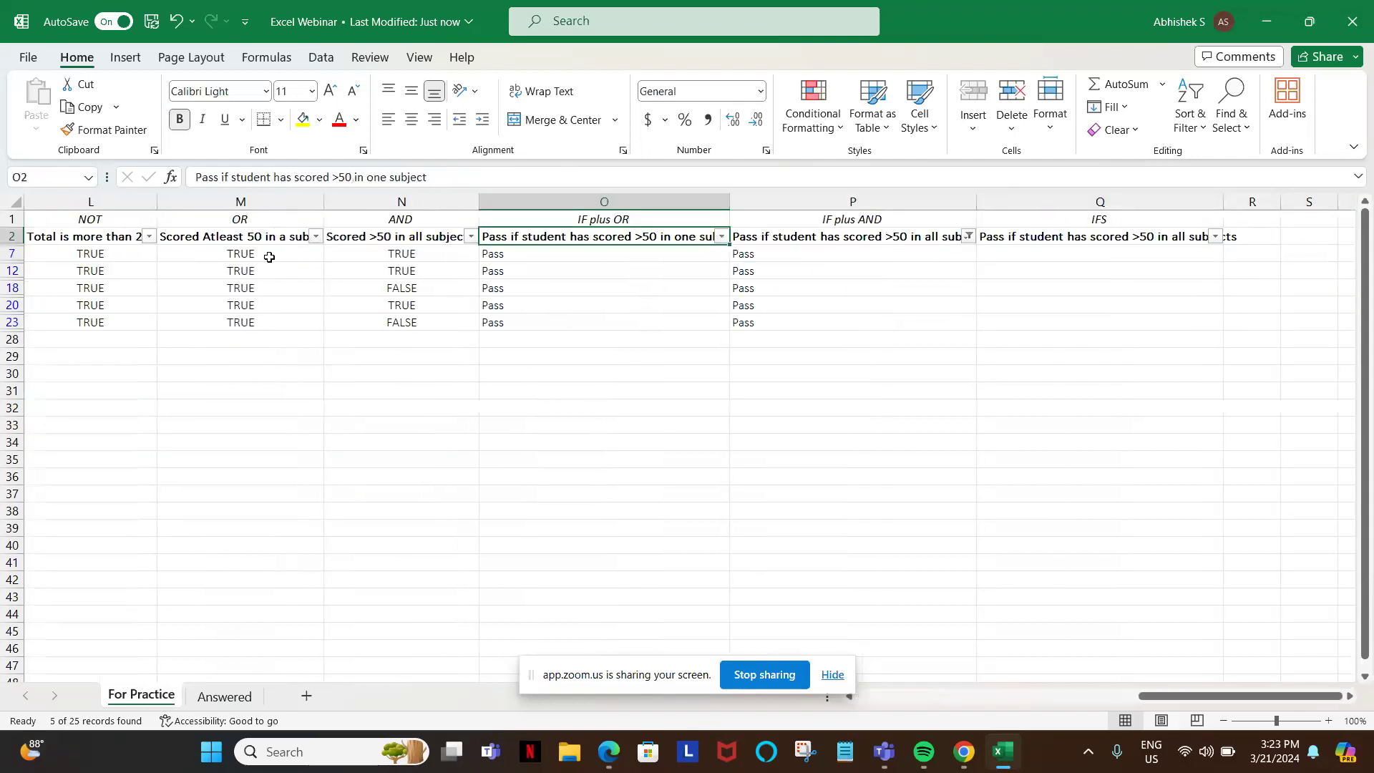
key(ctrl+shift+l)
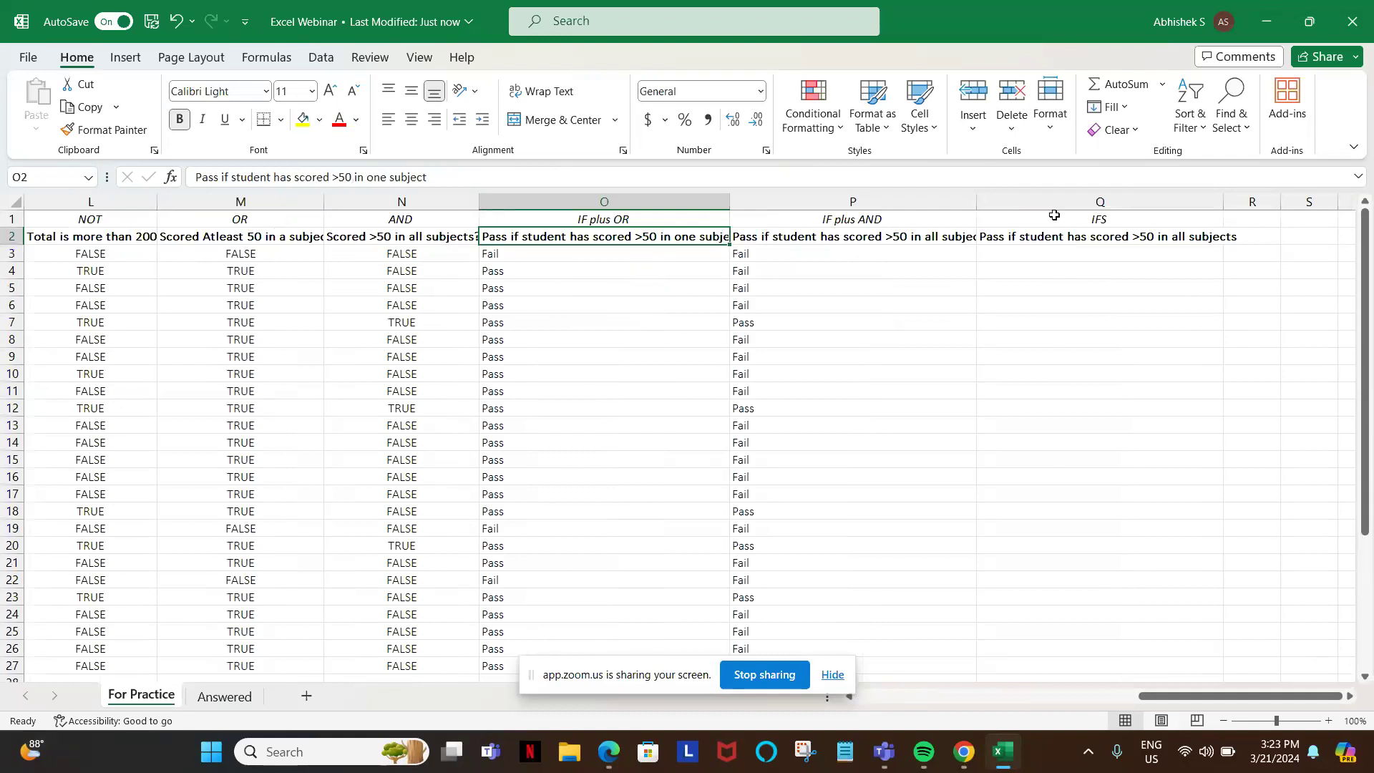
- Start an IFS formula in Q3 whose first test, J3<50%, returns "Failed"
click(1060, 247)
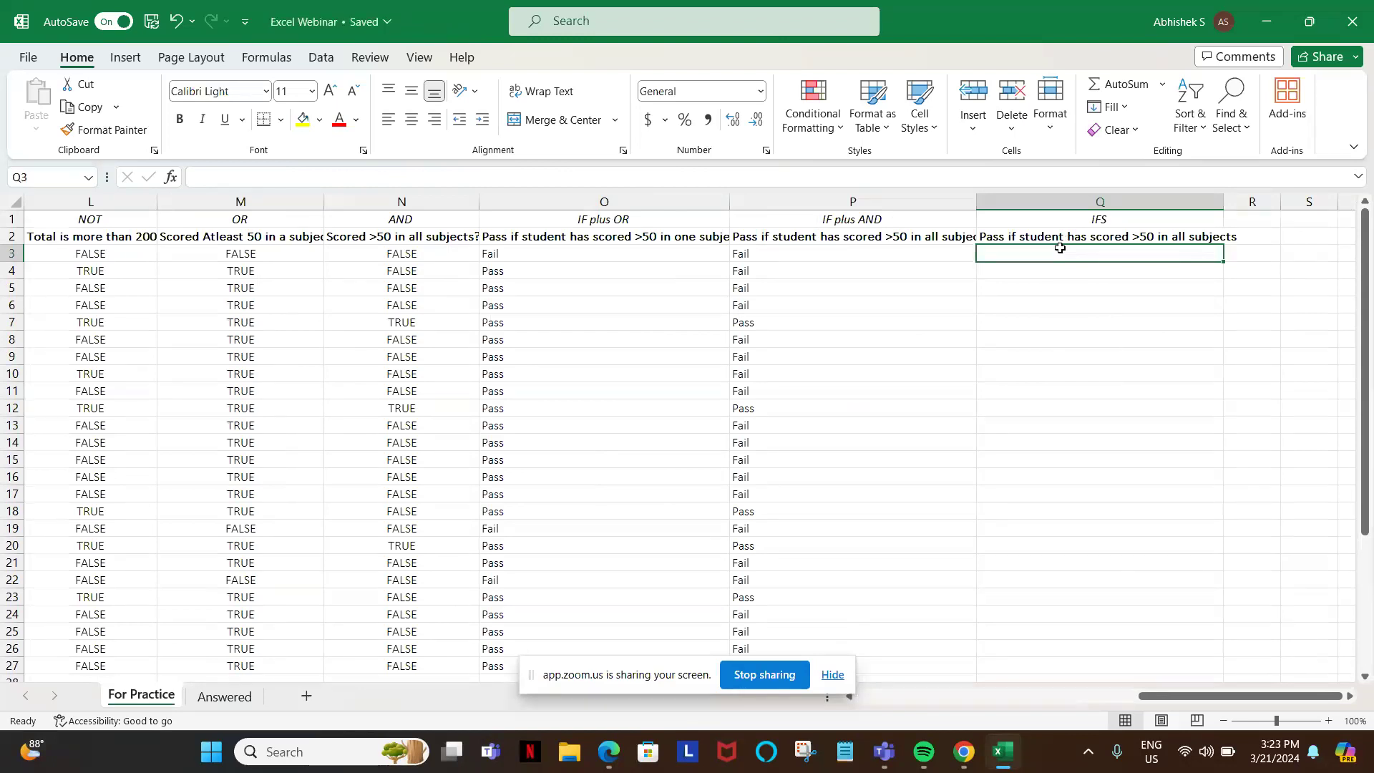
text(=if)
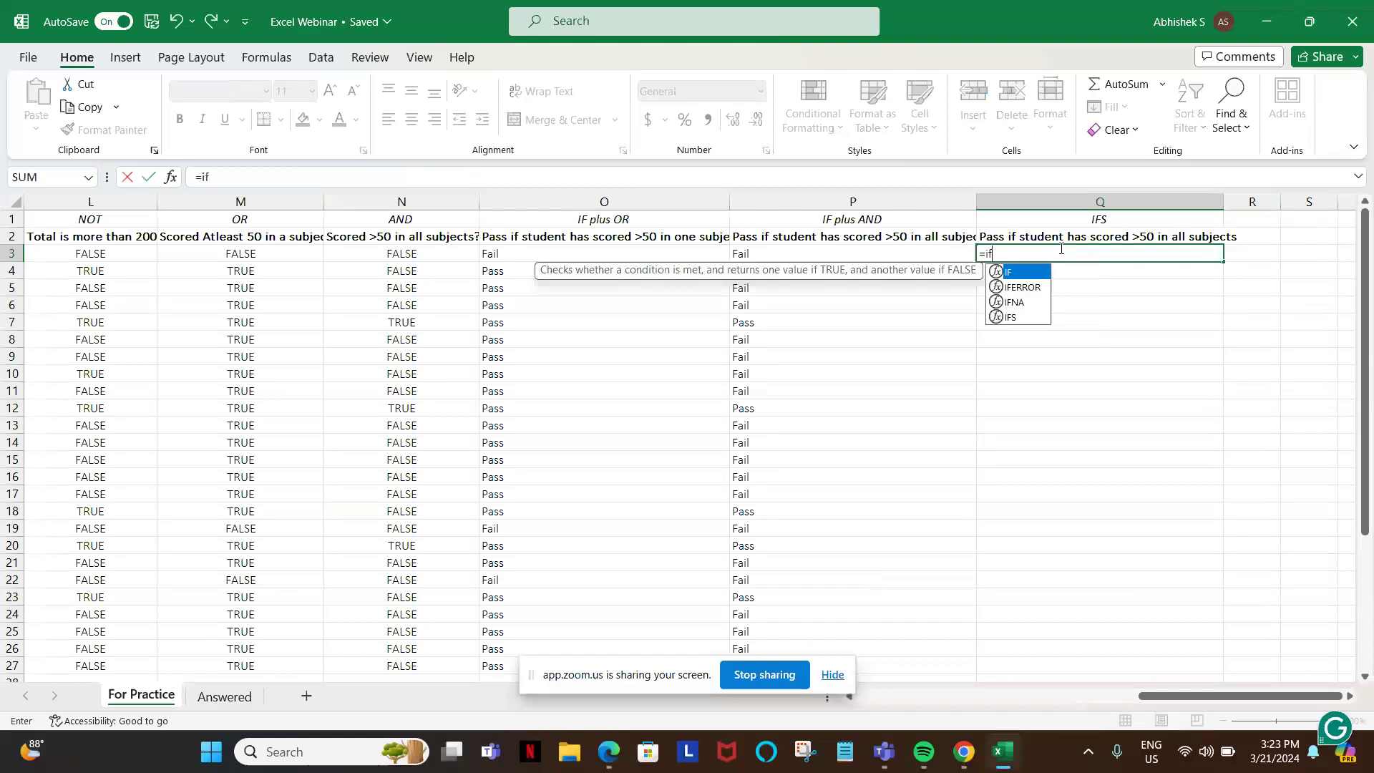
text(s)
key(Tab)
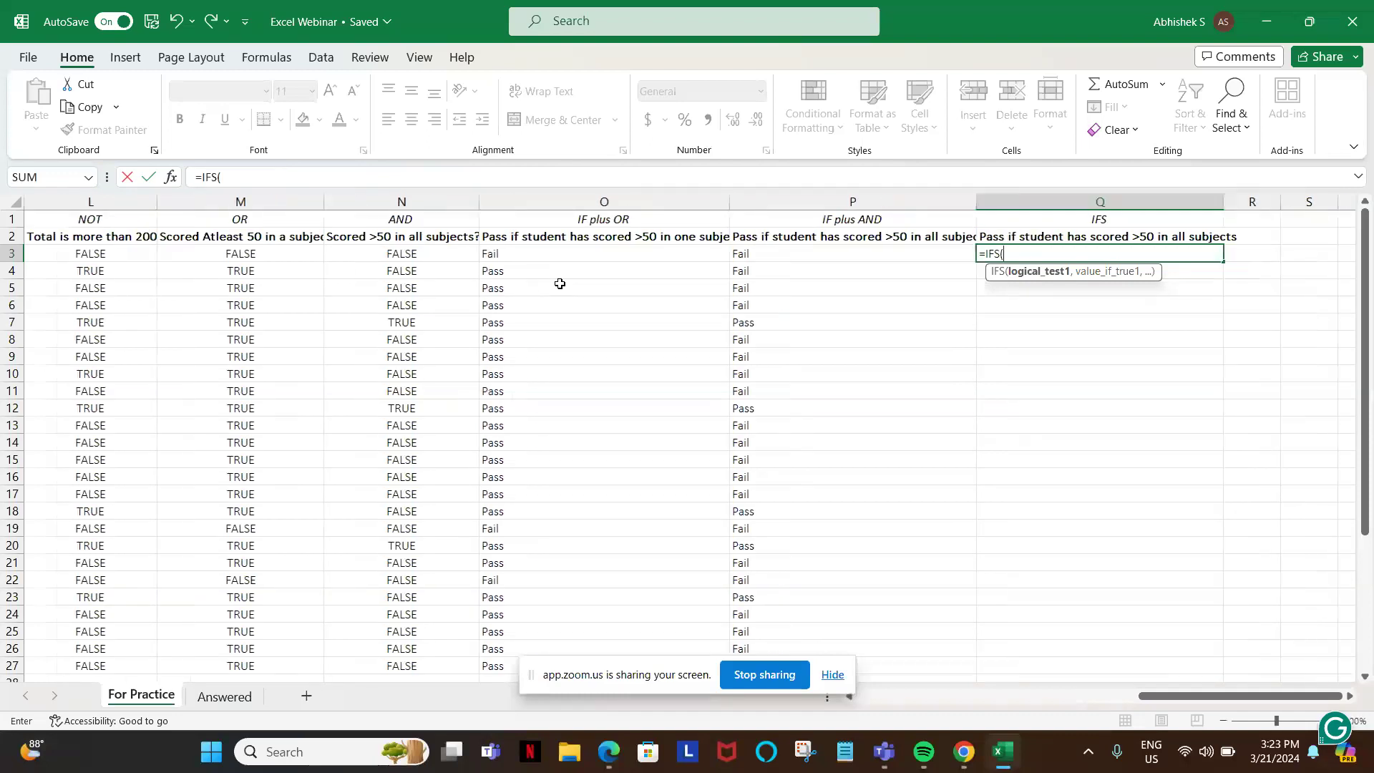
scroll(560, 283, left, 3)
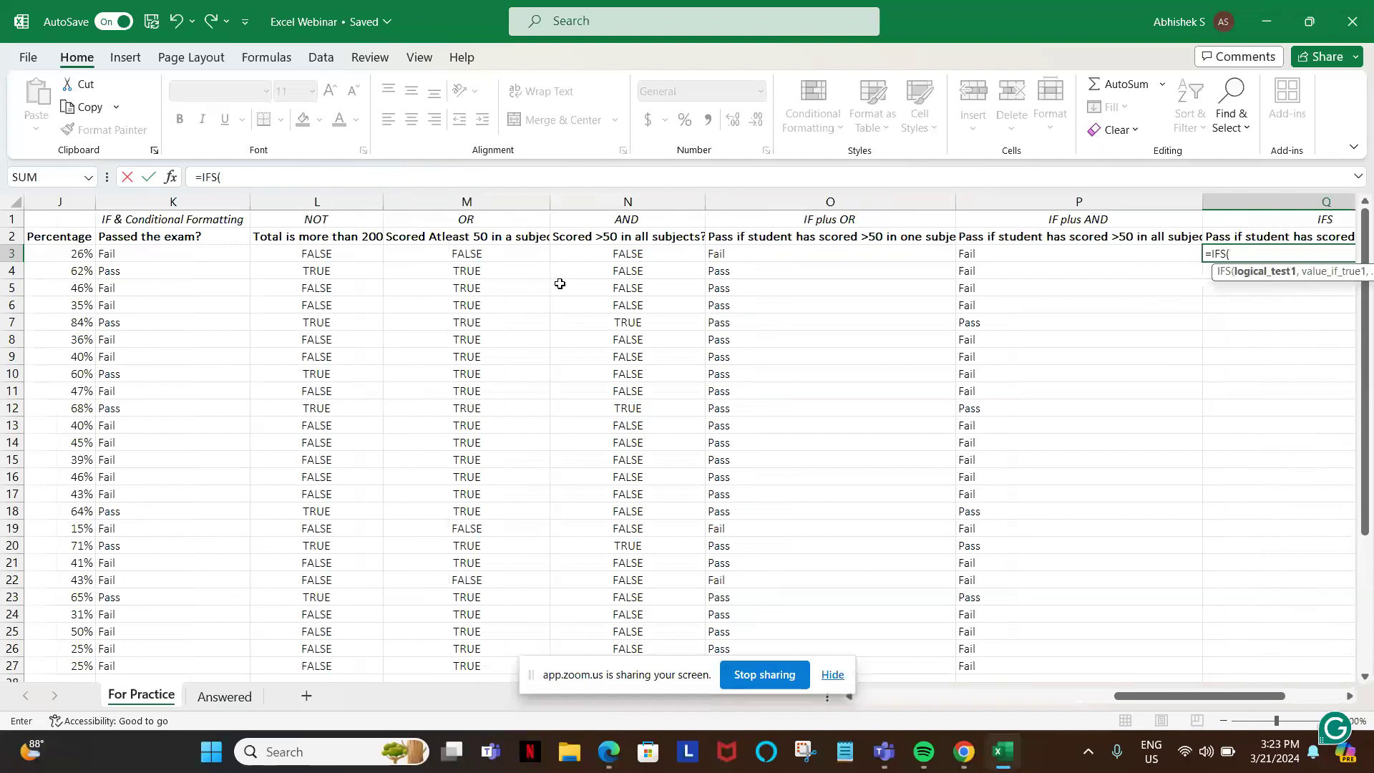
scroll(560, 283, left, 2)
scroll(560, 283, left, 1)
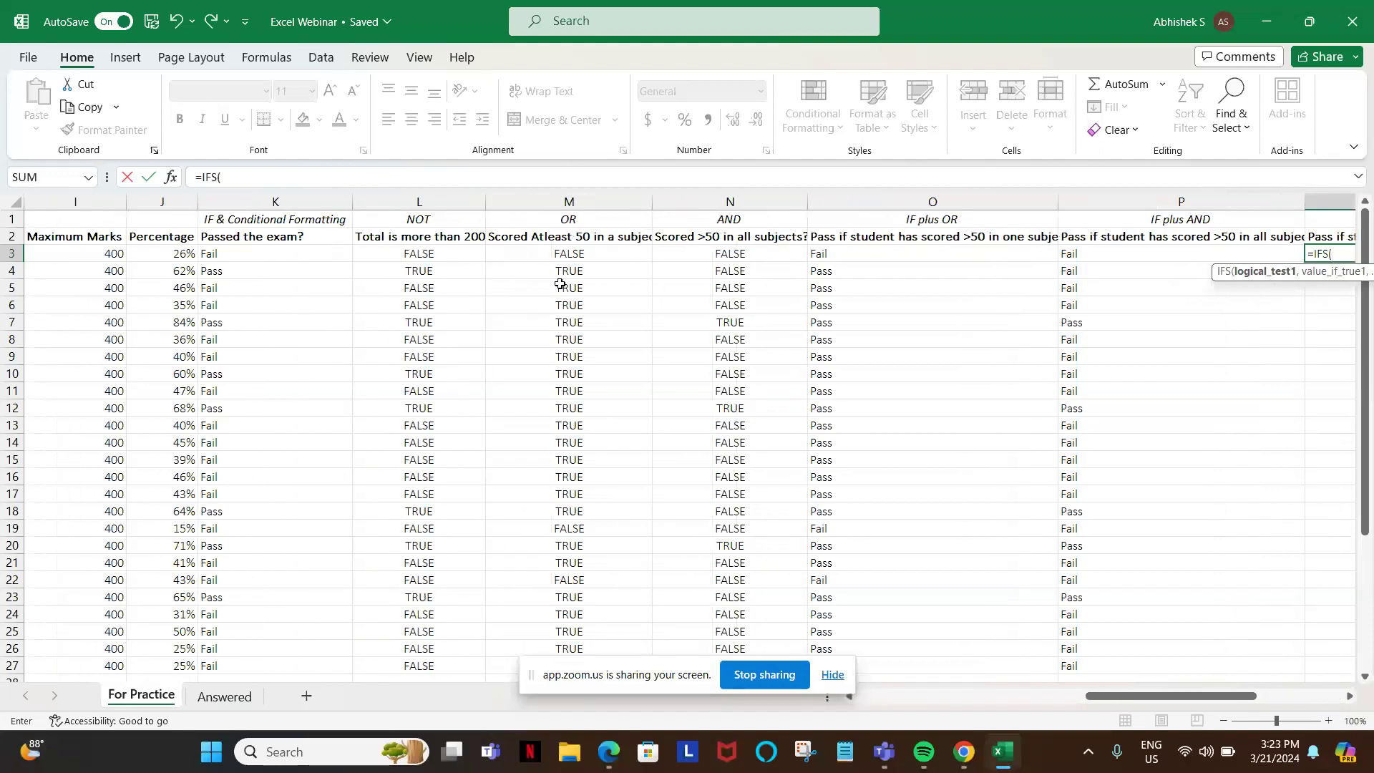
click(173, 253)
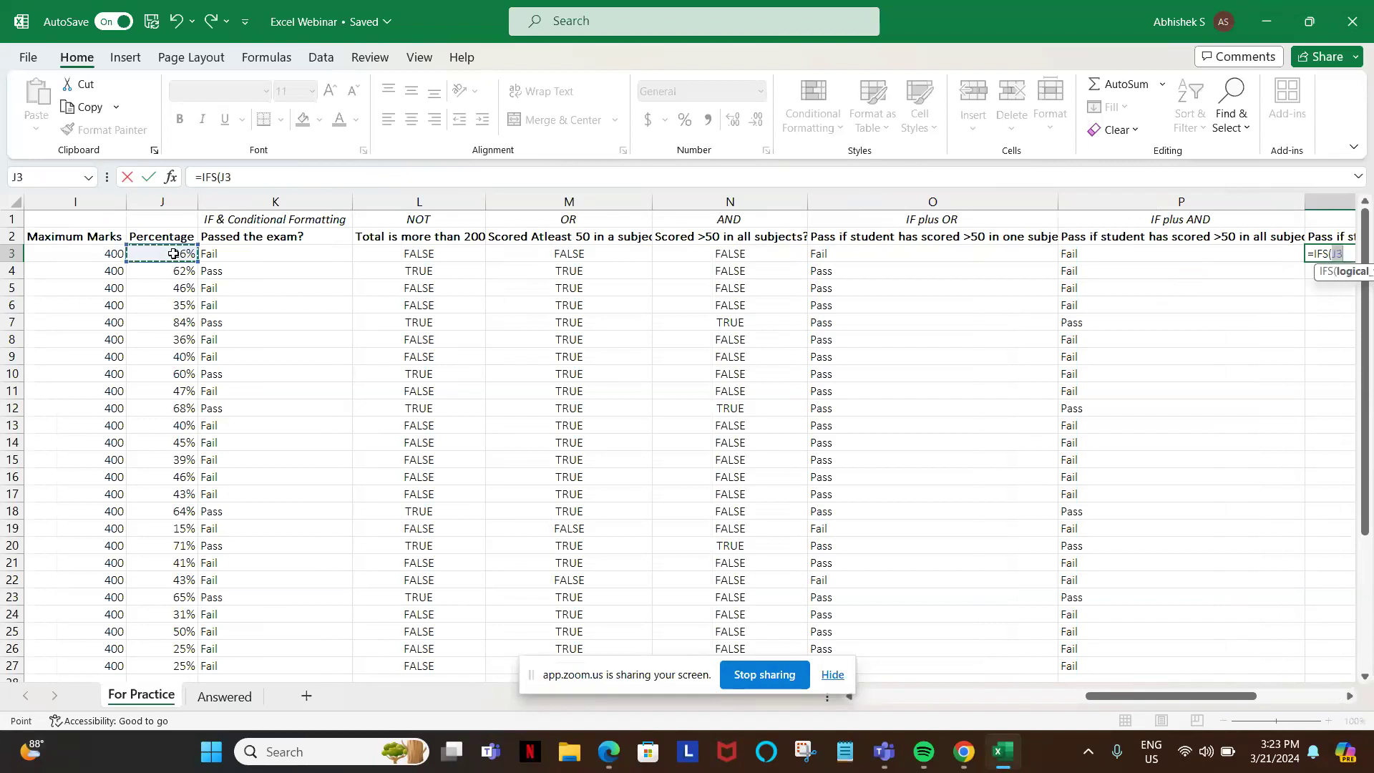
text(<)
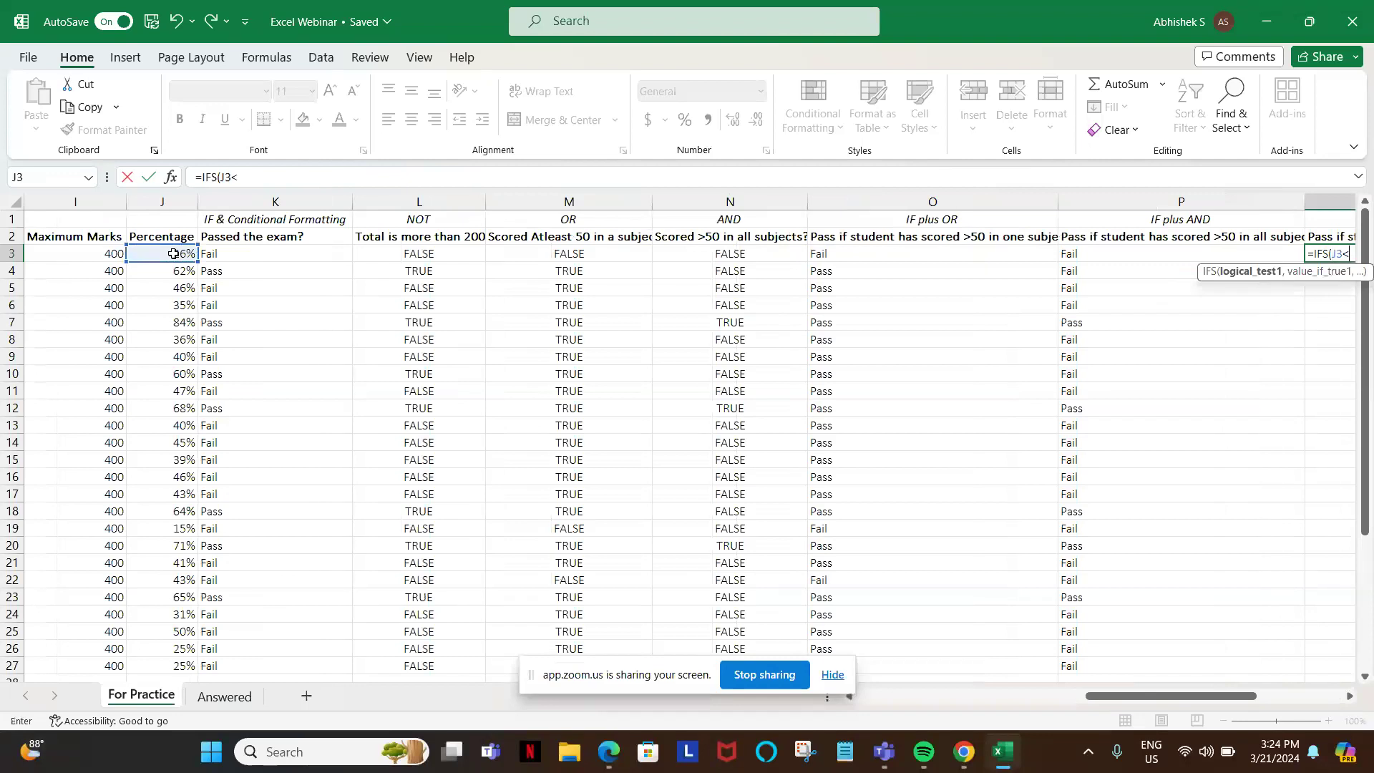
text(50%)
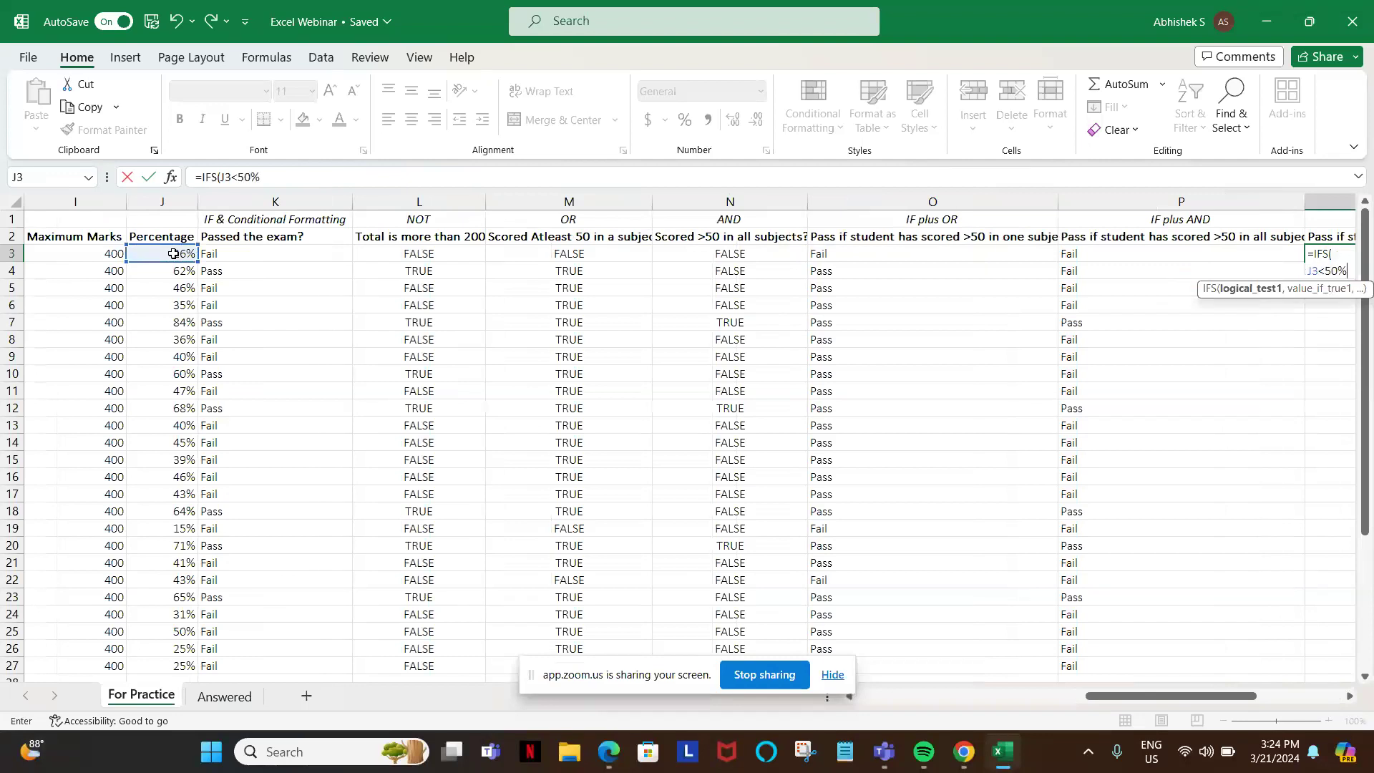
text(,)
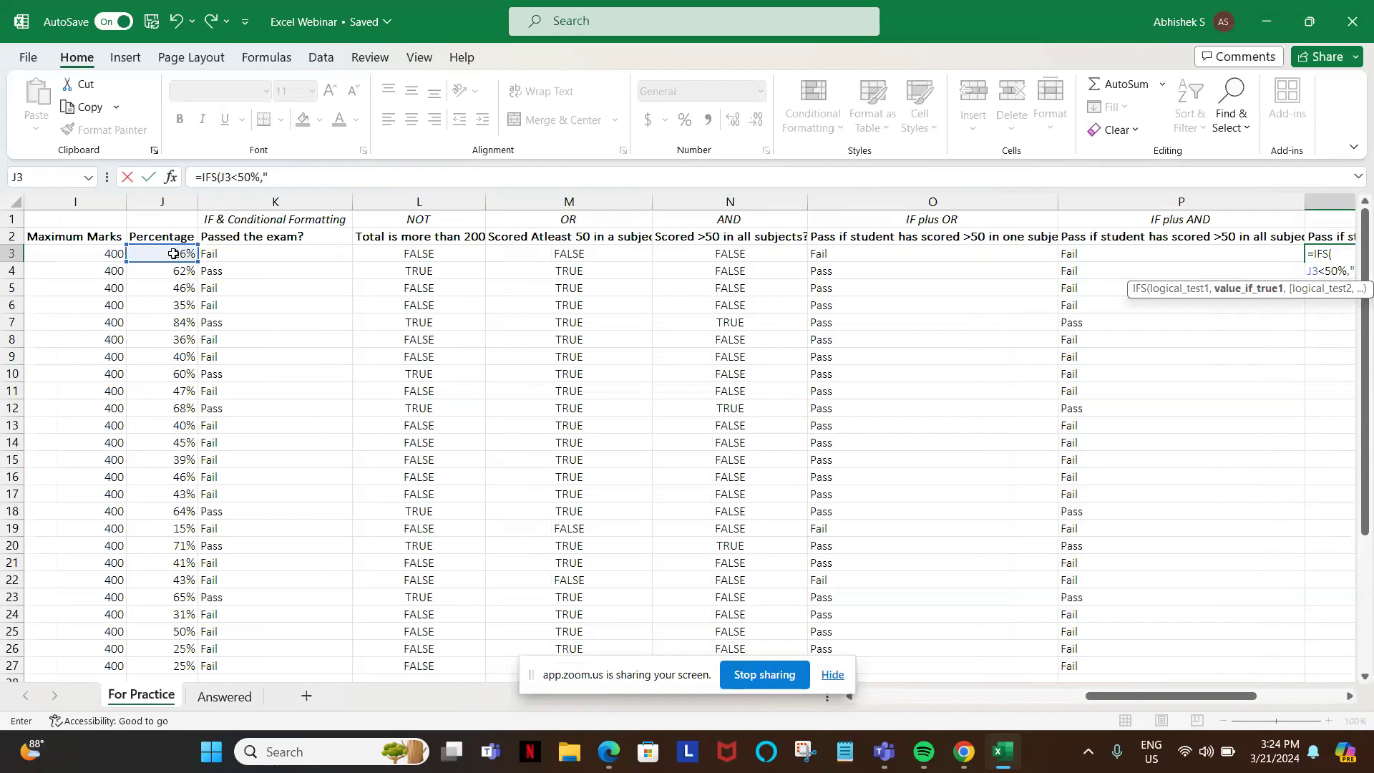
text(F)
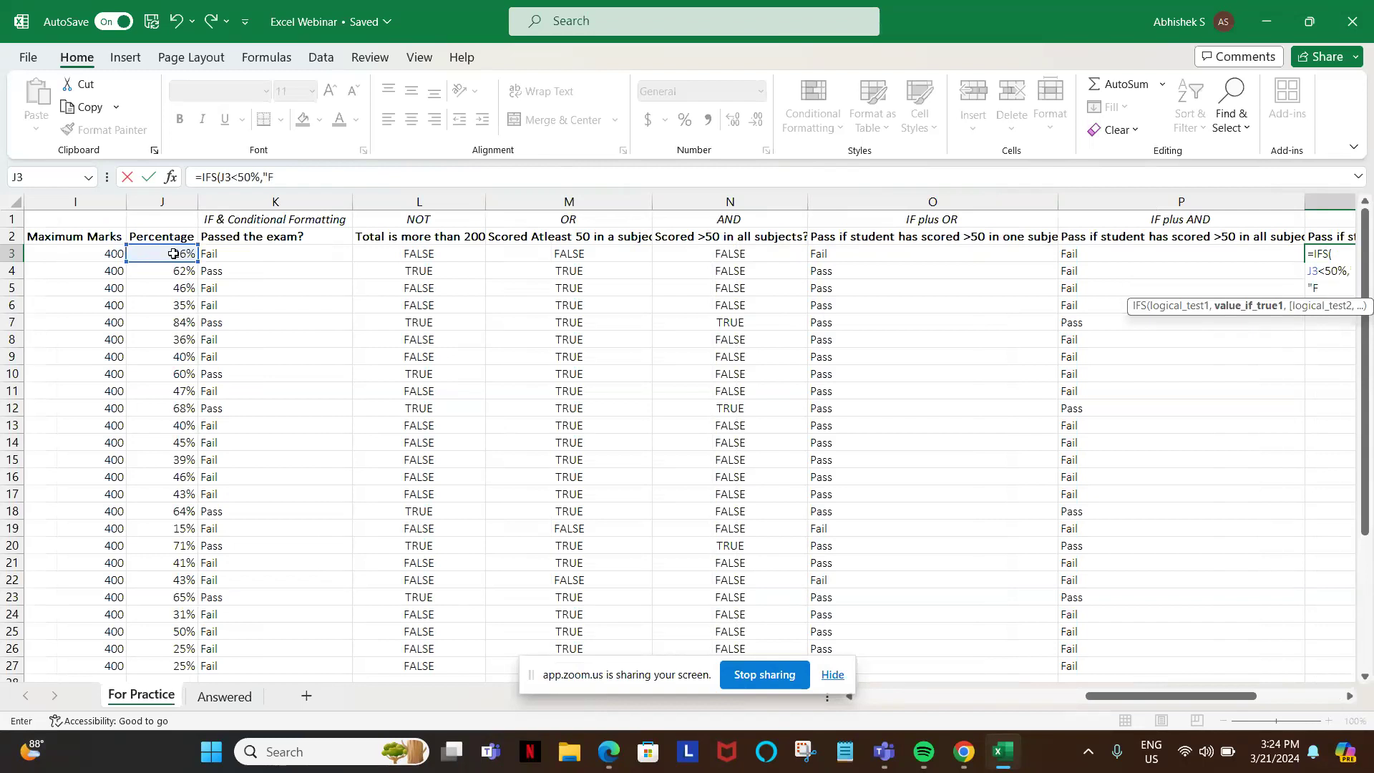
text(ailed",)
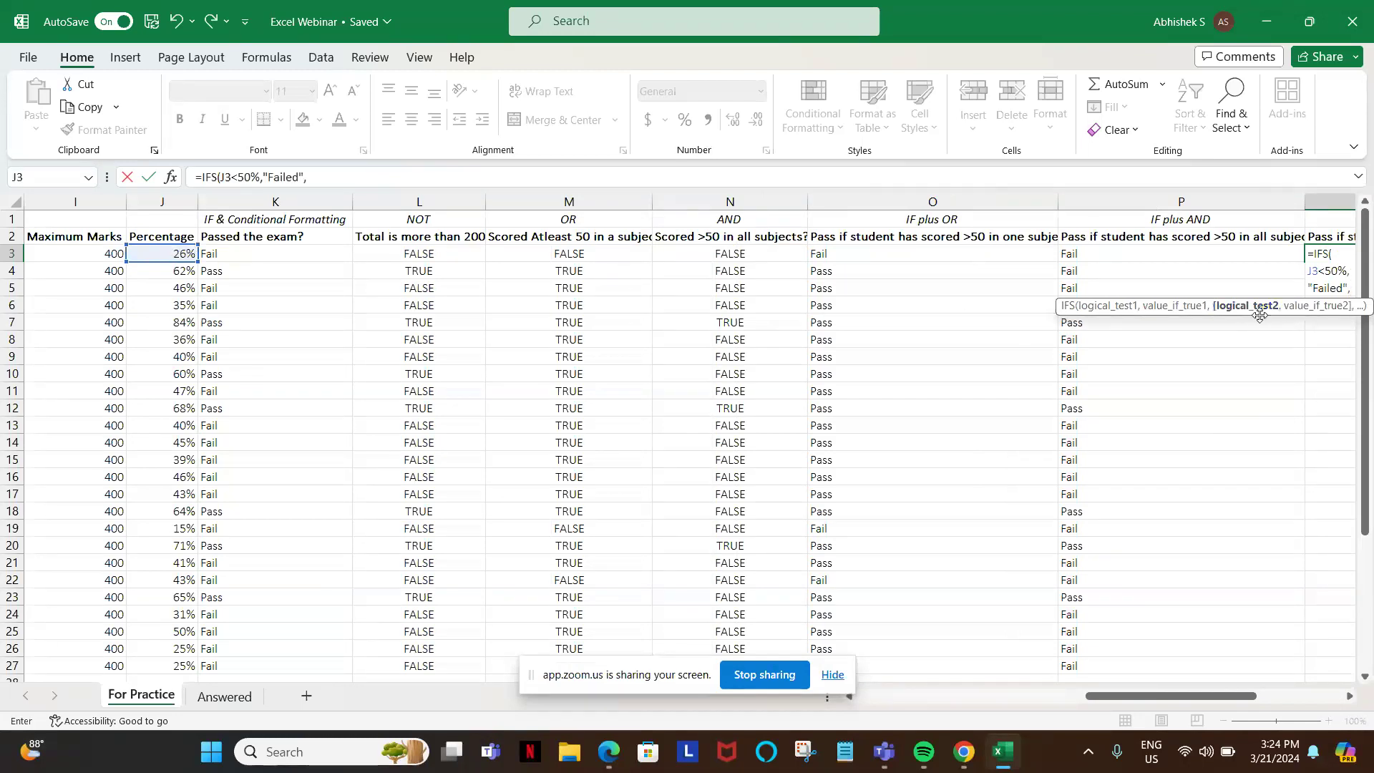
- Begin the second IFS test in Q3 as an AND function with the condition J3>50%
click(325, 179)
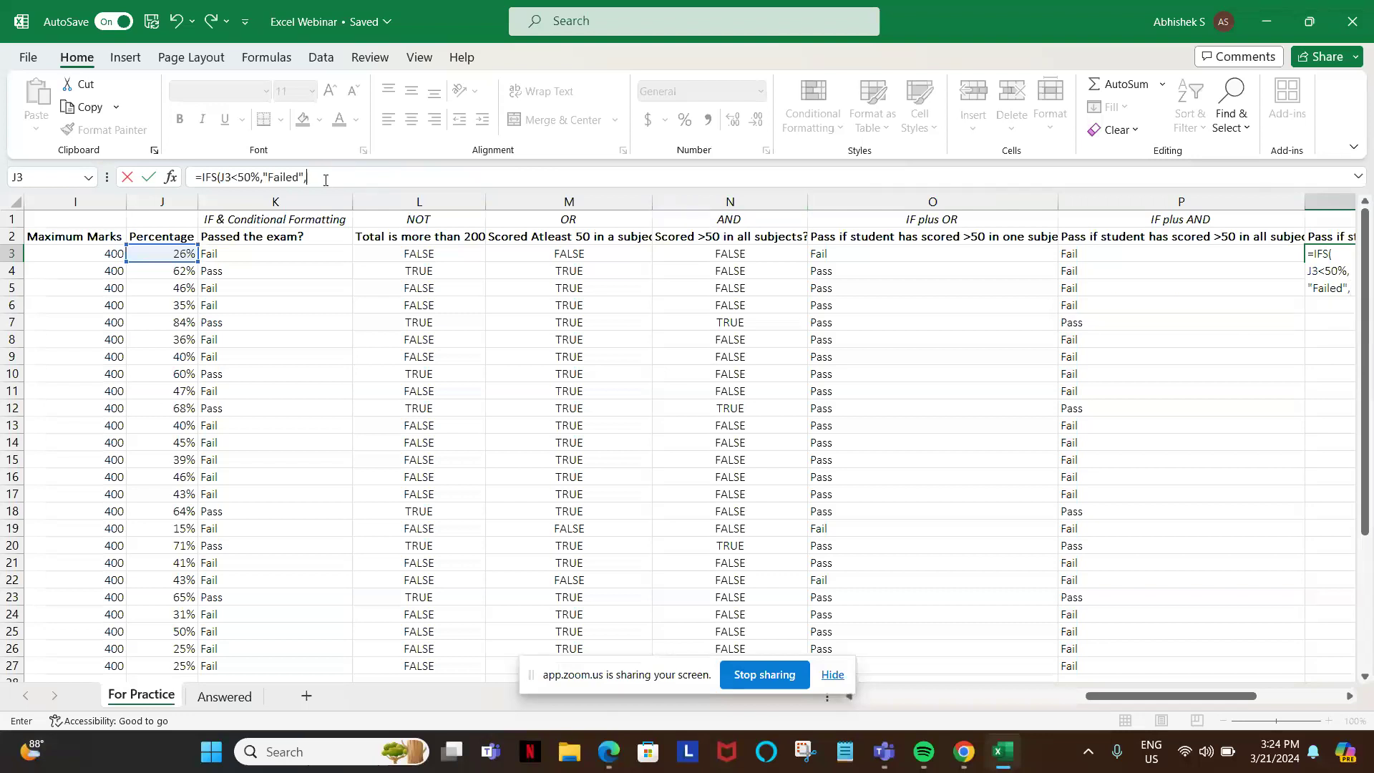
click(177, 255)
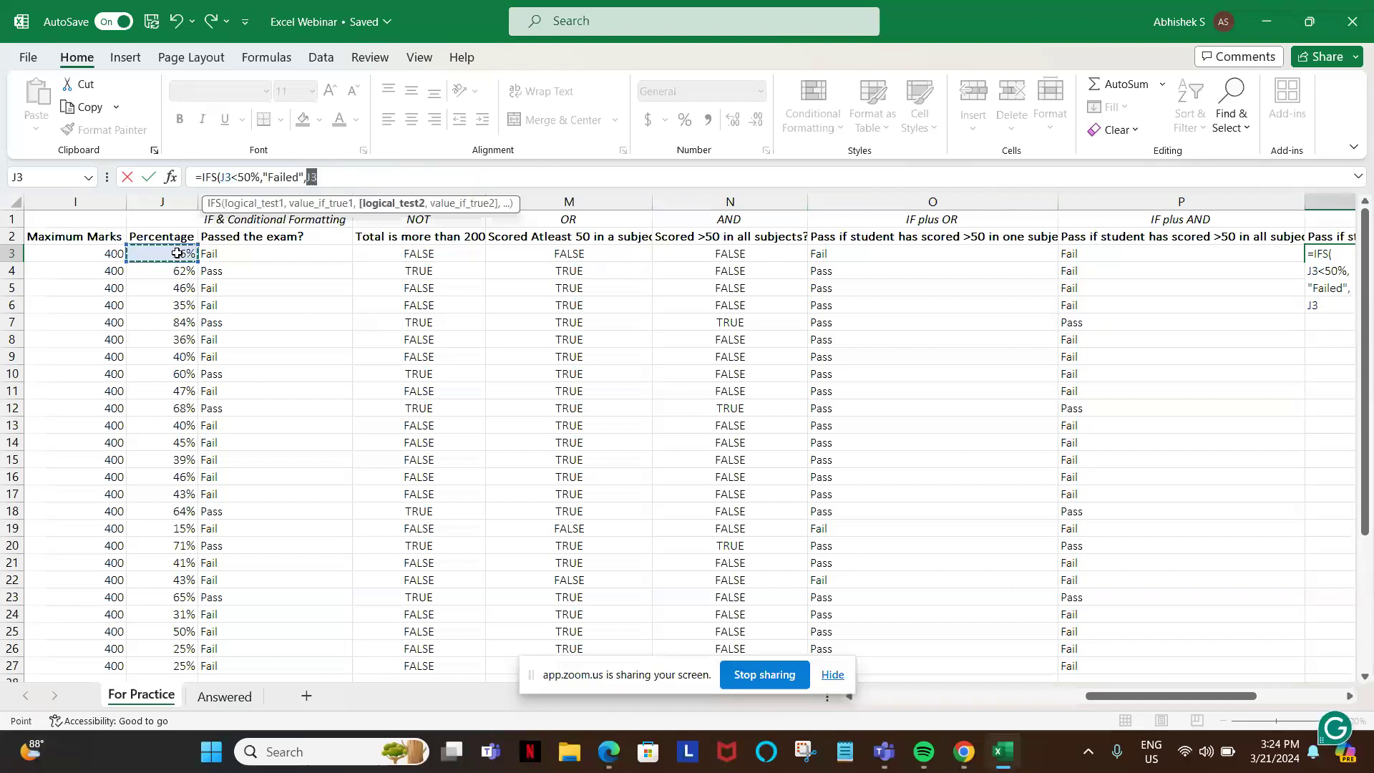
click(307, 178)
text(a)
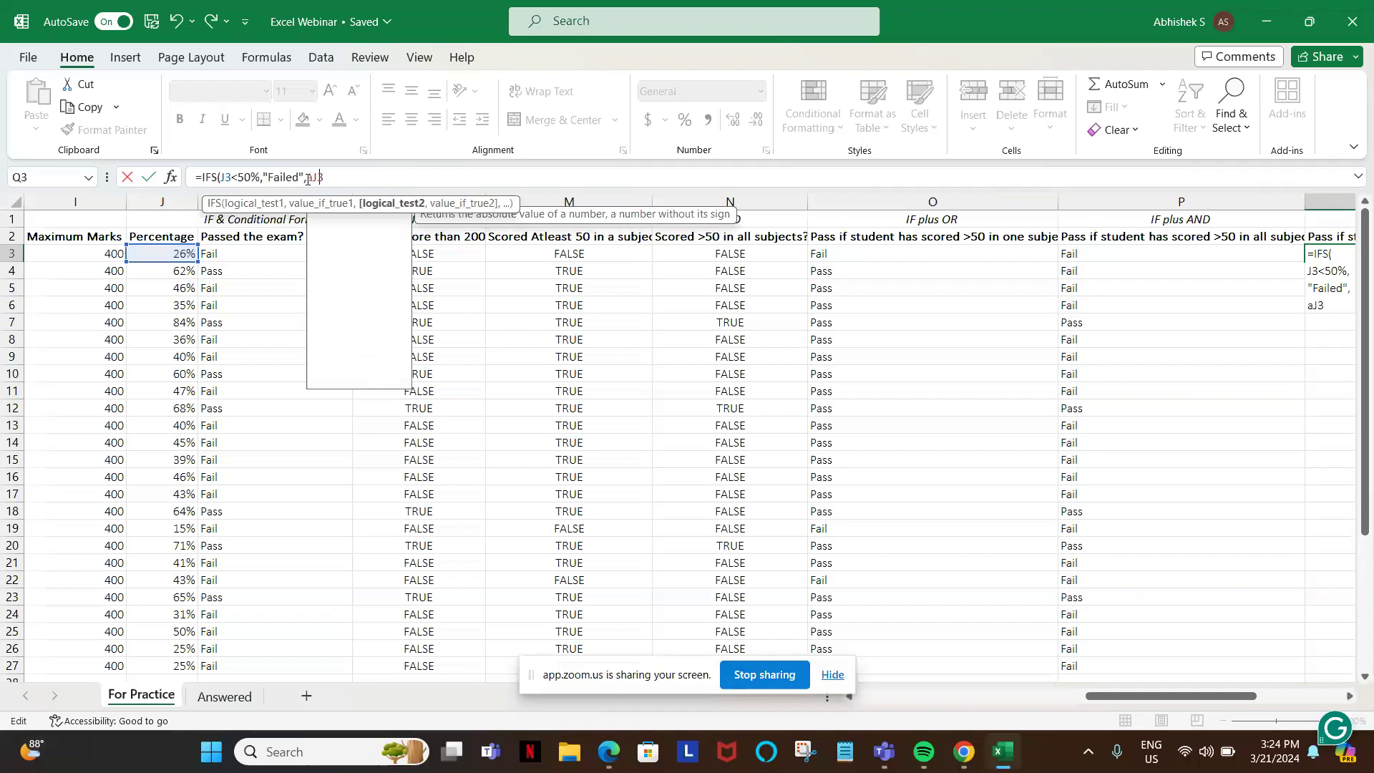
text(nd)
key(Tab)
click(384, 176)
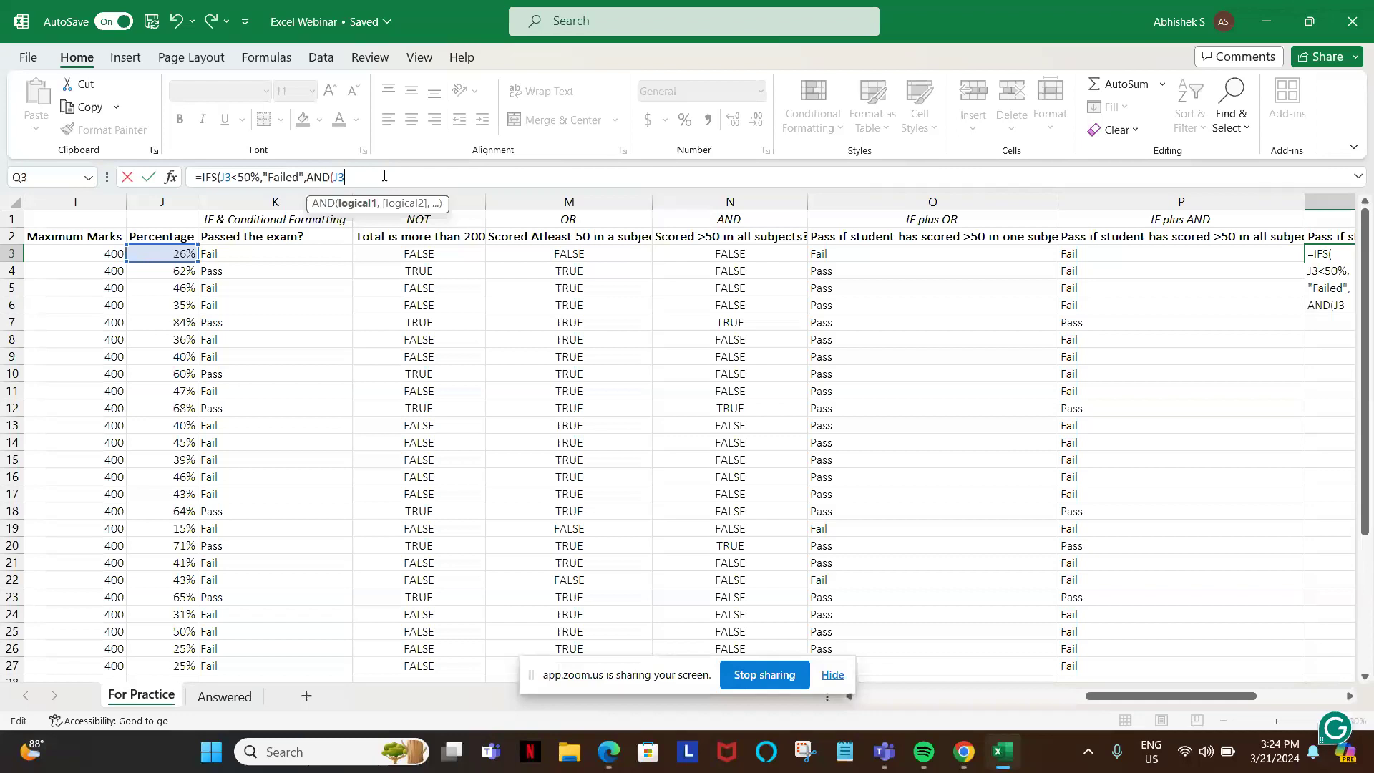
text(>50%)
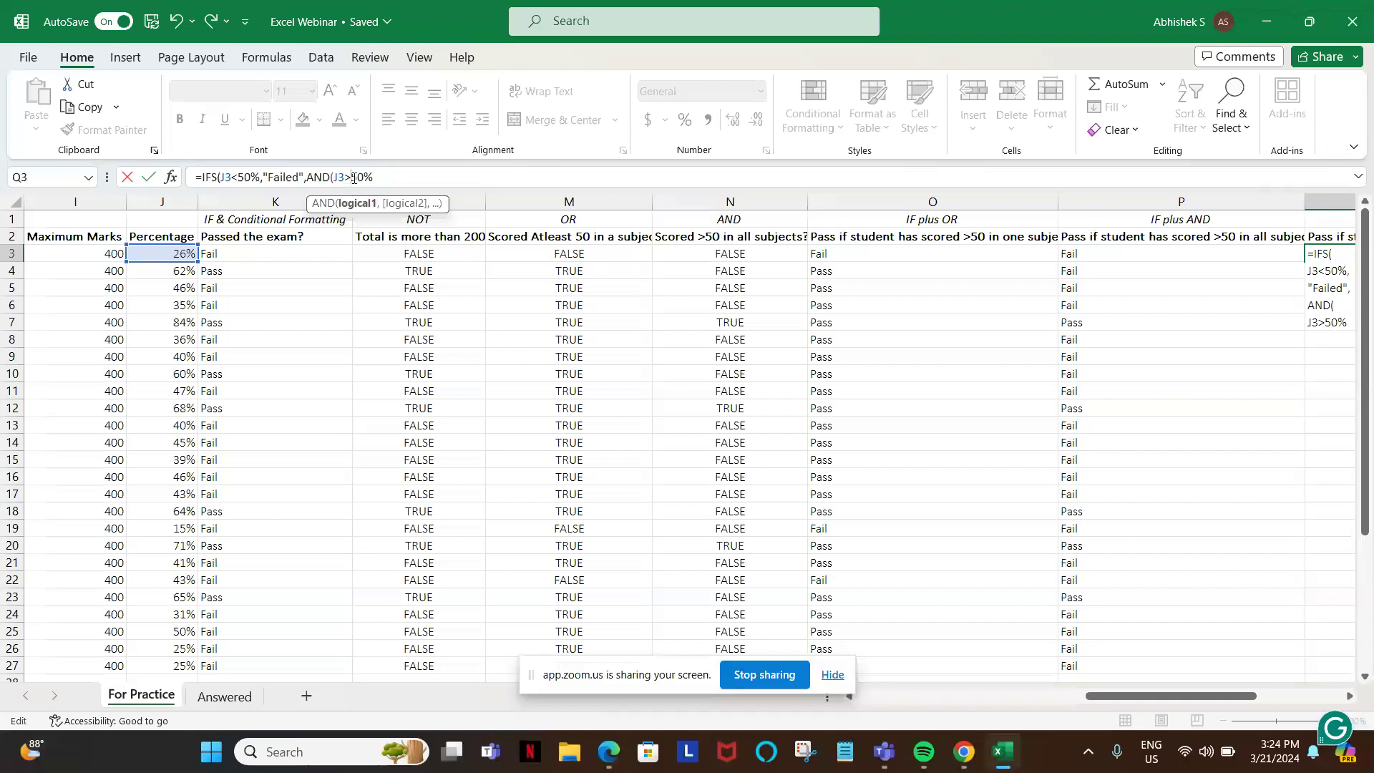
- Change the first IFS test to J3=<50% and complete the AND test with K3<75%
click(230, 175)
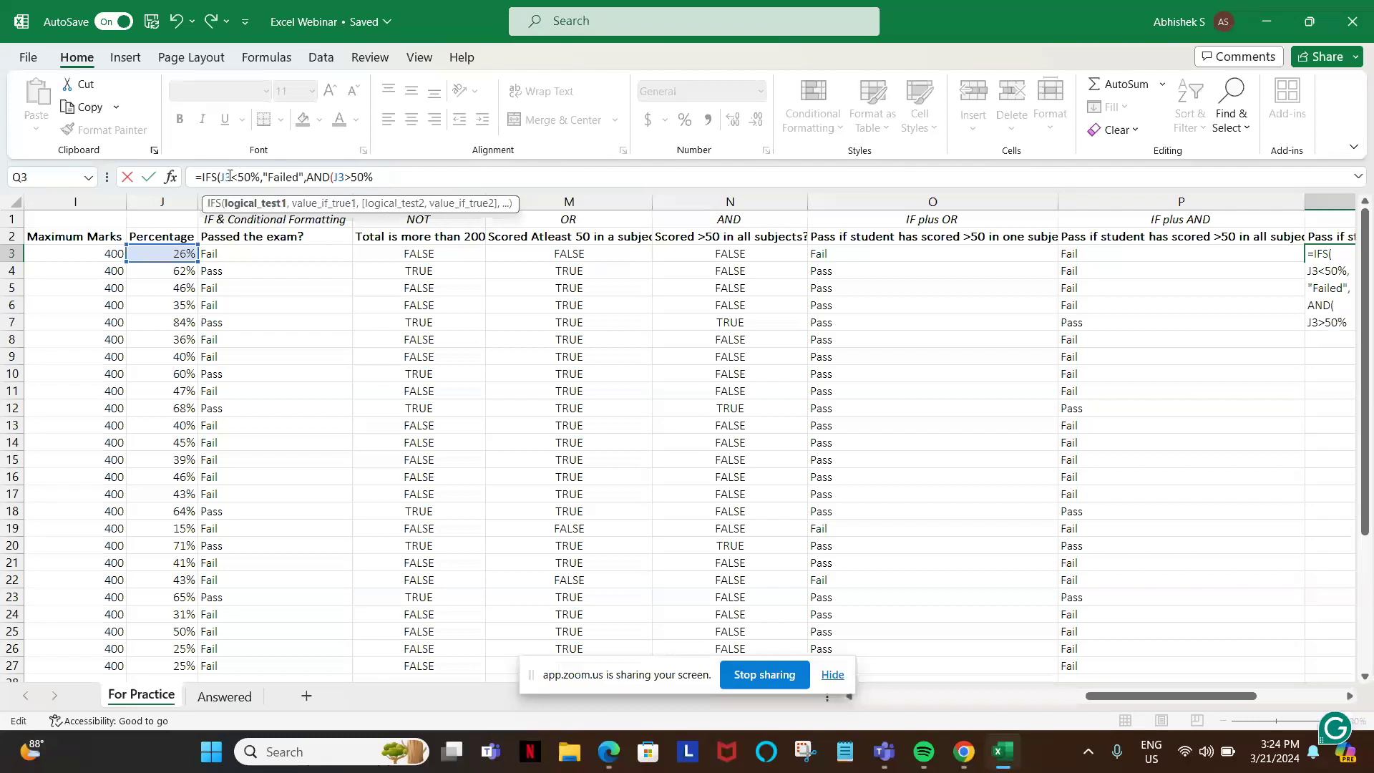
text(=)
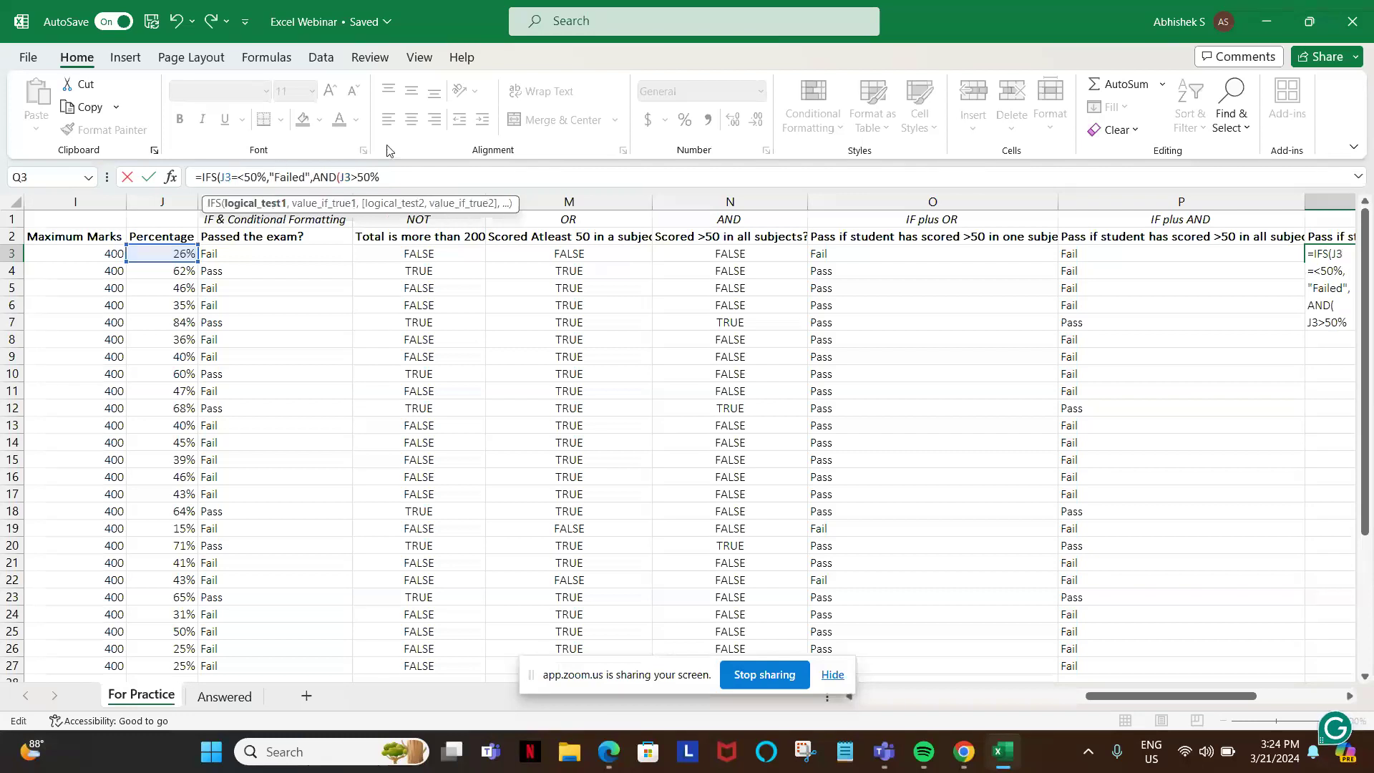
click(405, 175)
text(,)
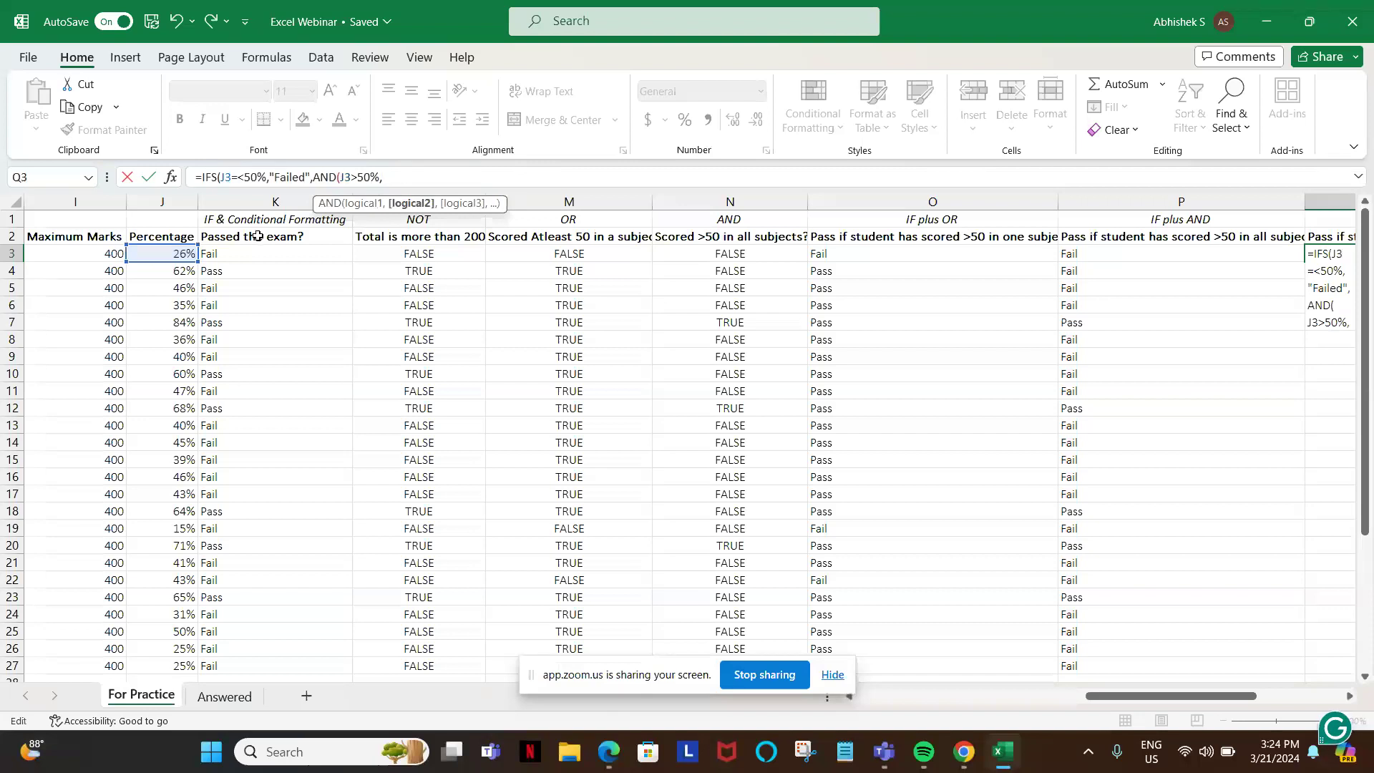
click(189, 250)
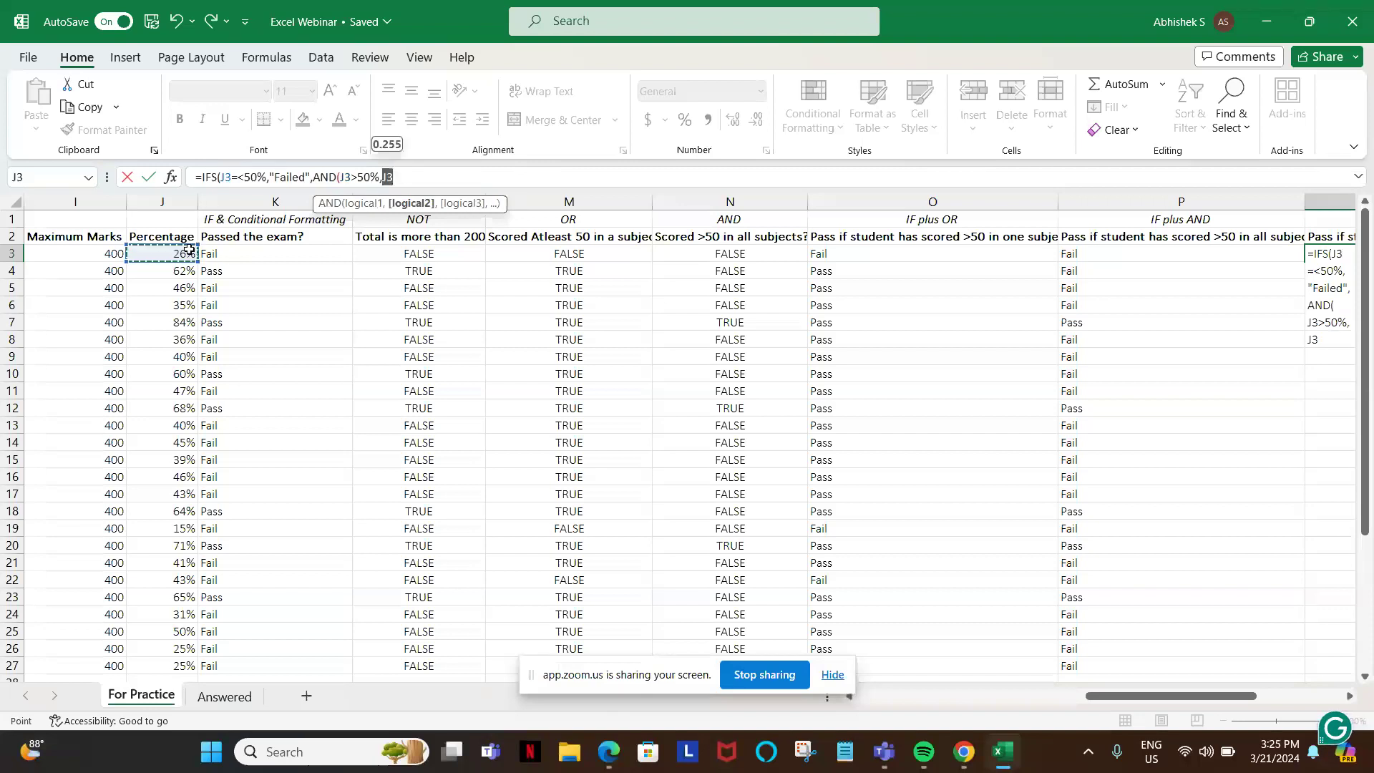
key(Right)
text(<)
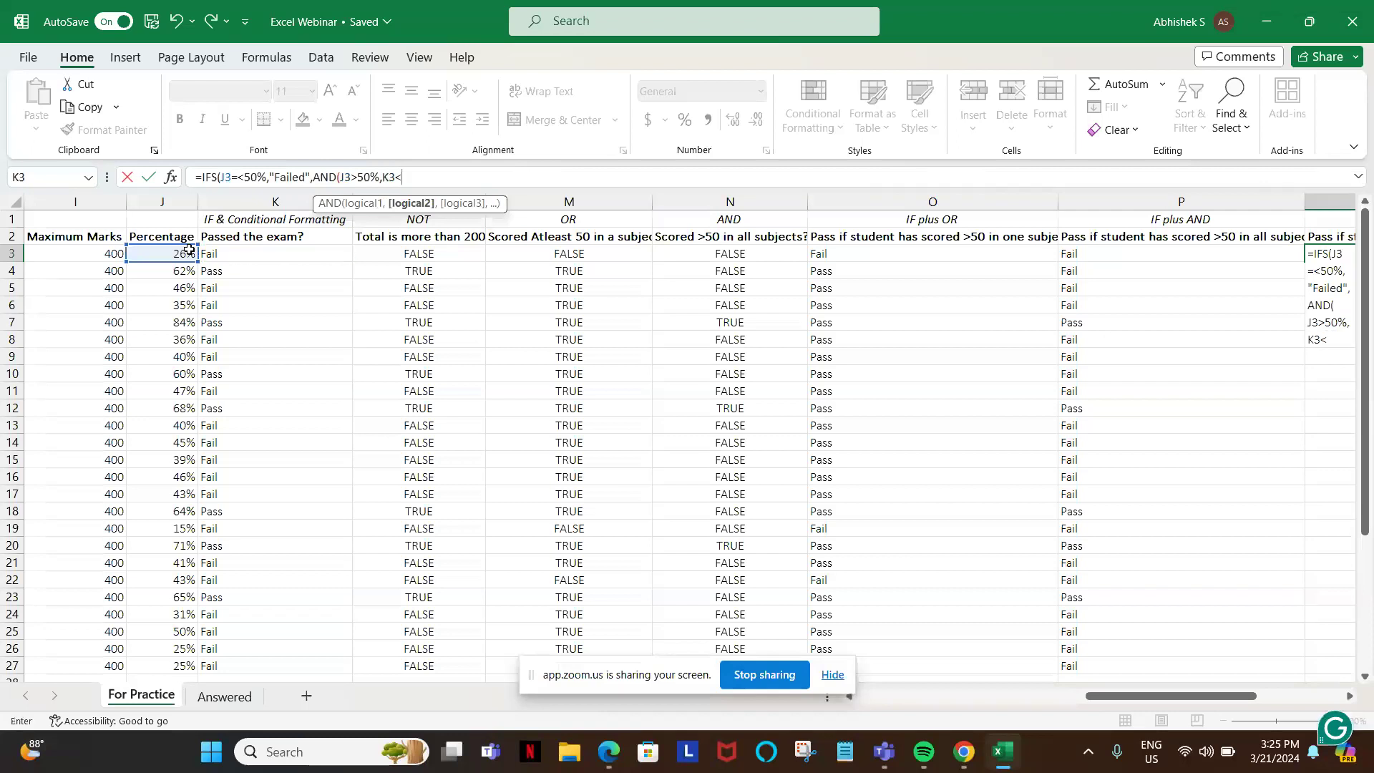
text(75%),)
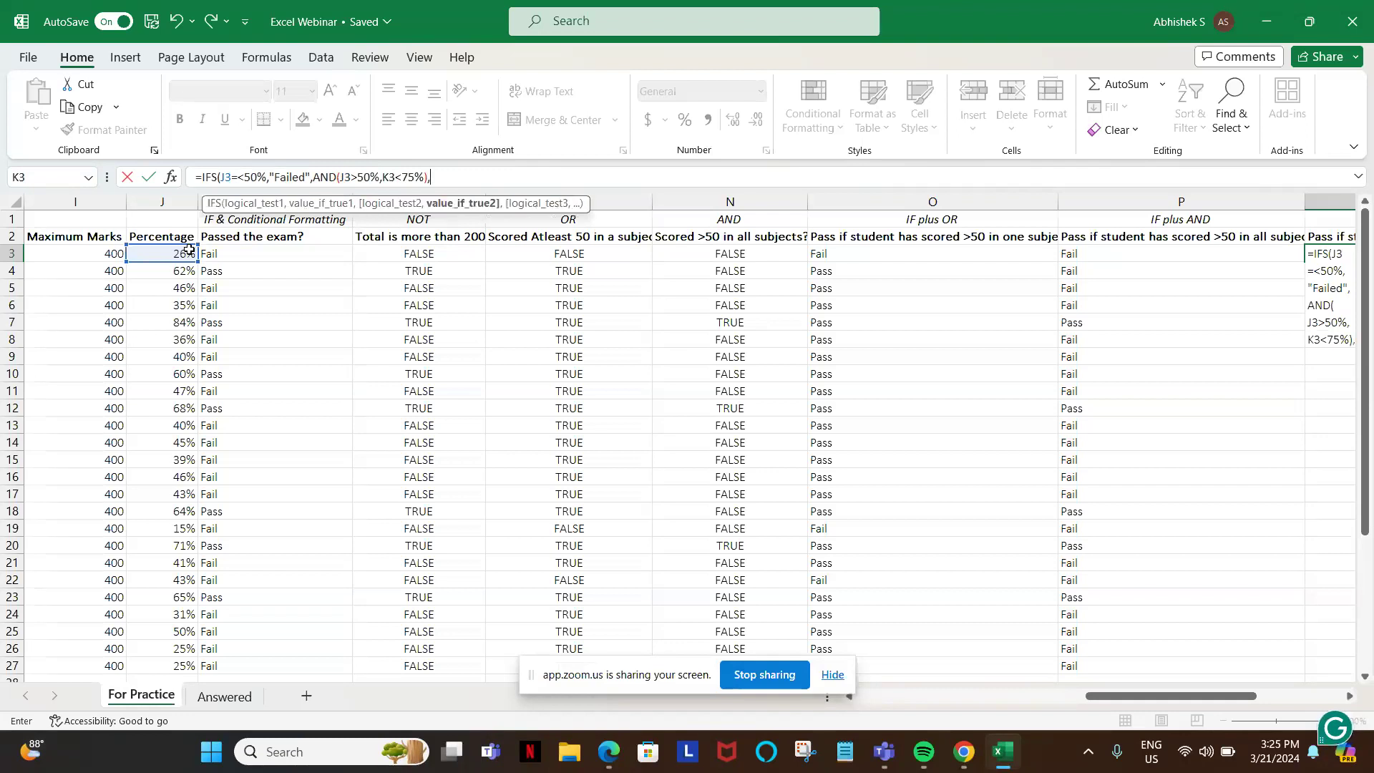
- Set "First Class" as the value returned by the AND test in the IFS formula
text("First cl)
key(BackSpace)
key(BackSpace)
key(BackSpace)
text(Class",)
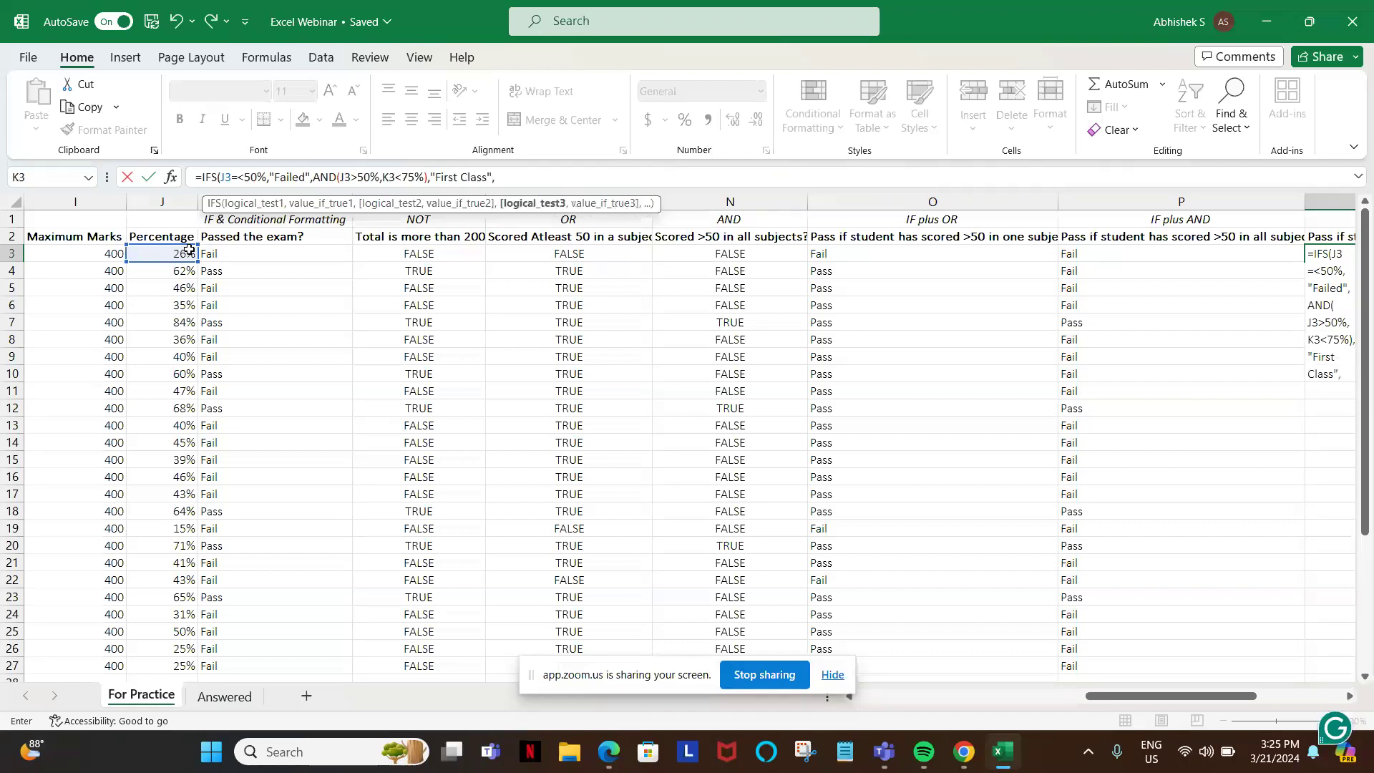
- Add a third IFS test, J3>75%, returning "Distinction", then close and enter the formula in Q3
click(188, 251)
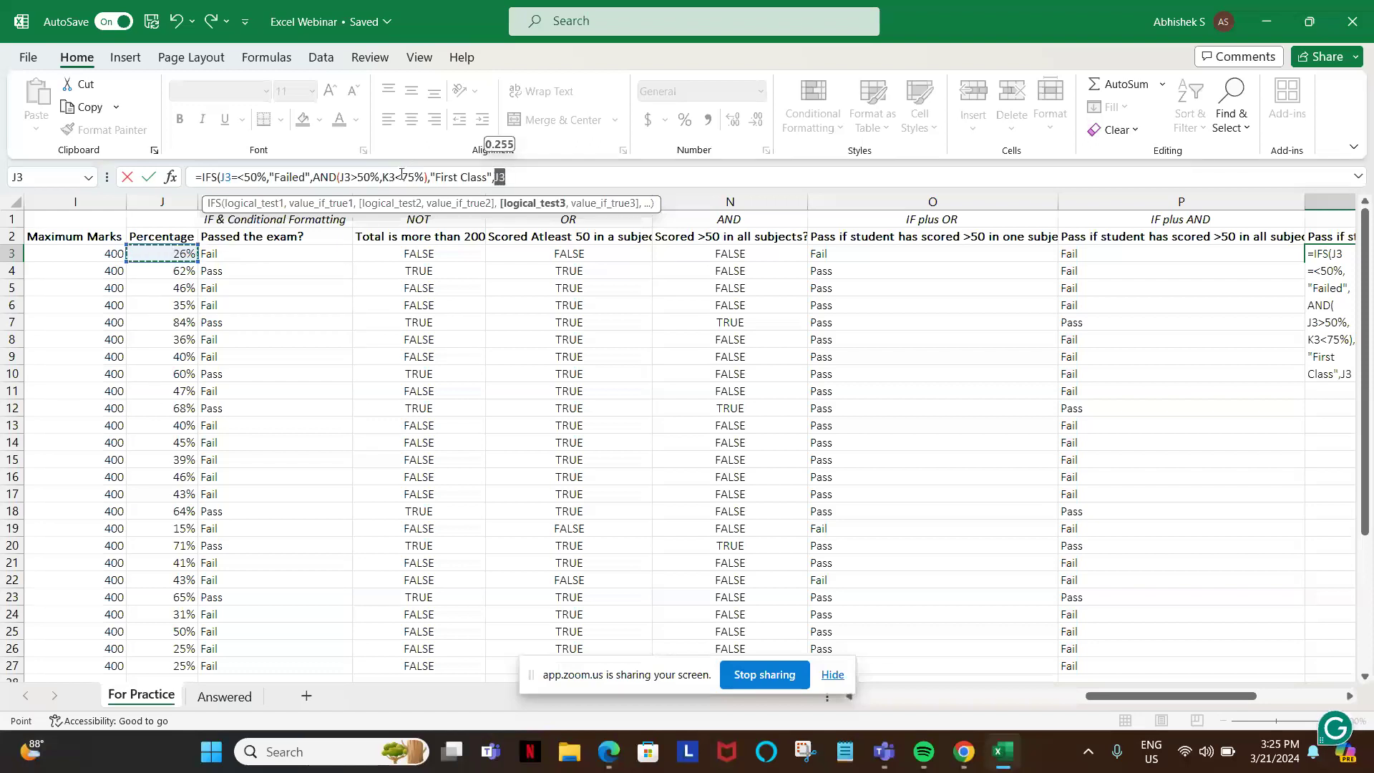
click(513, 176)
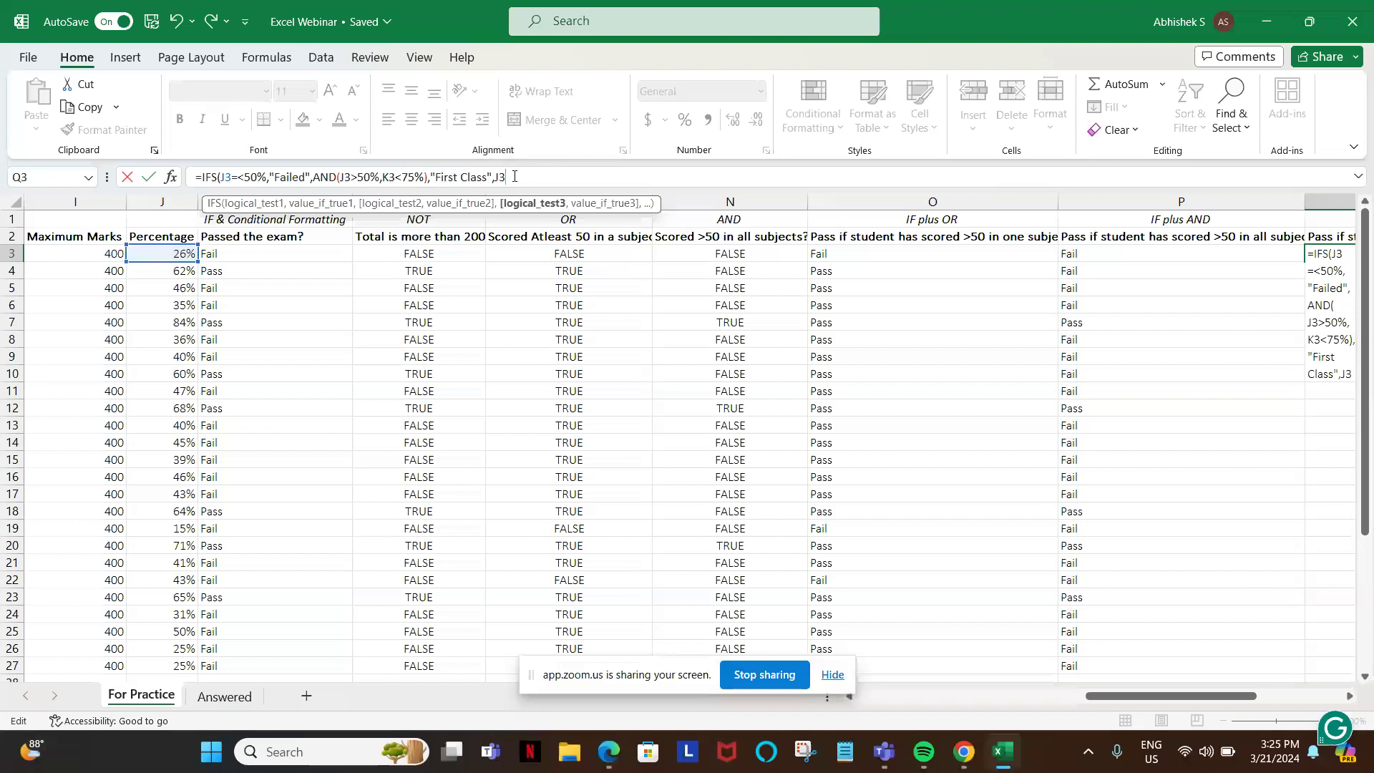
text(>755)
key(BackSpace)
text(%)
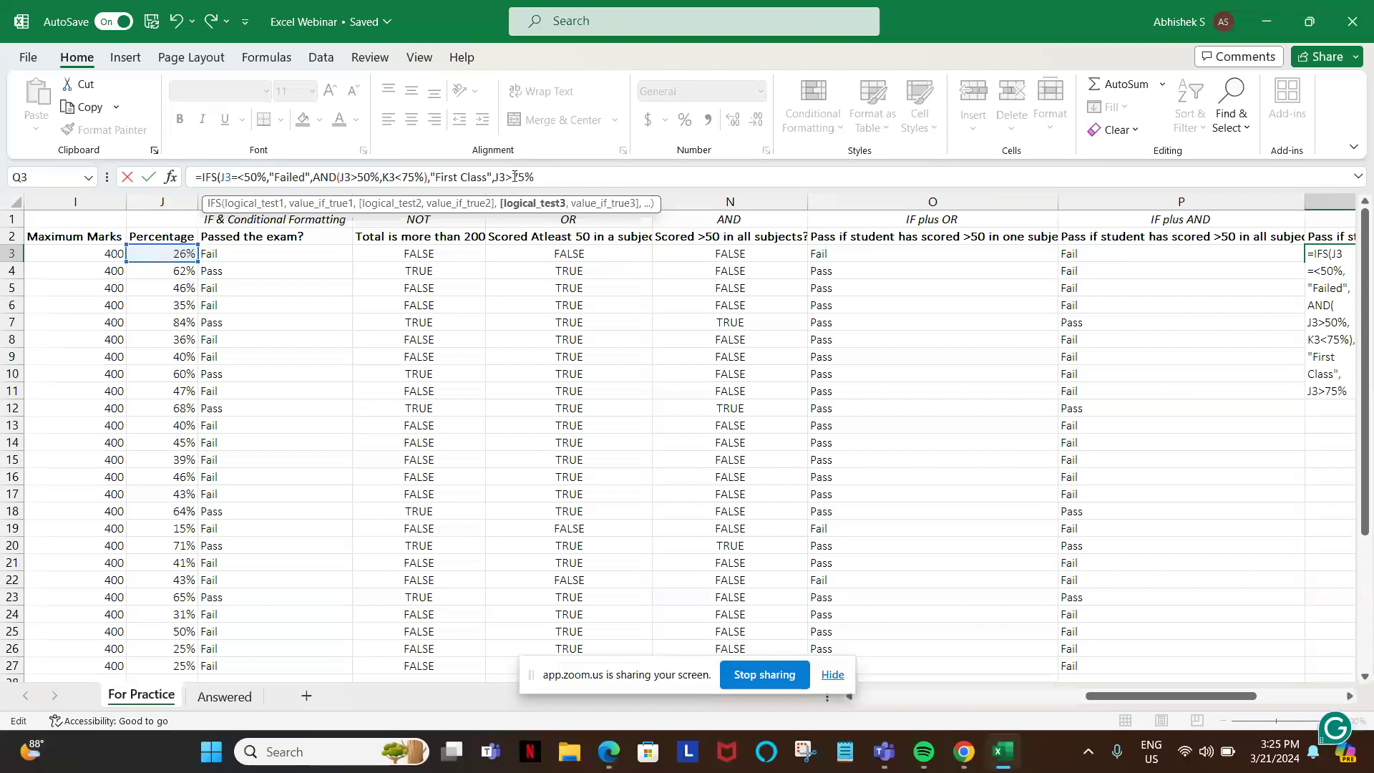
text(,)
text("D)
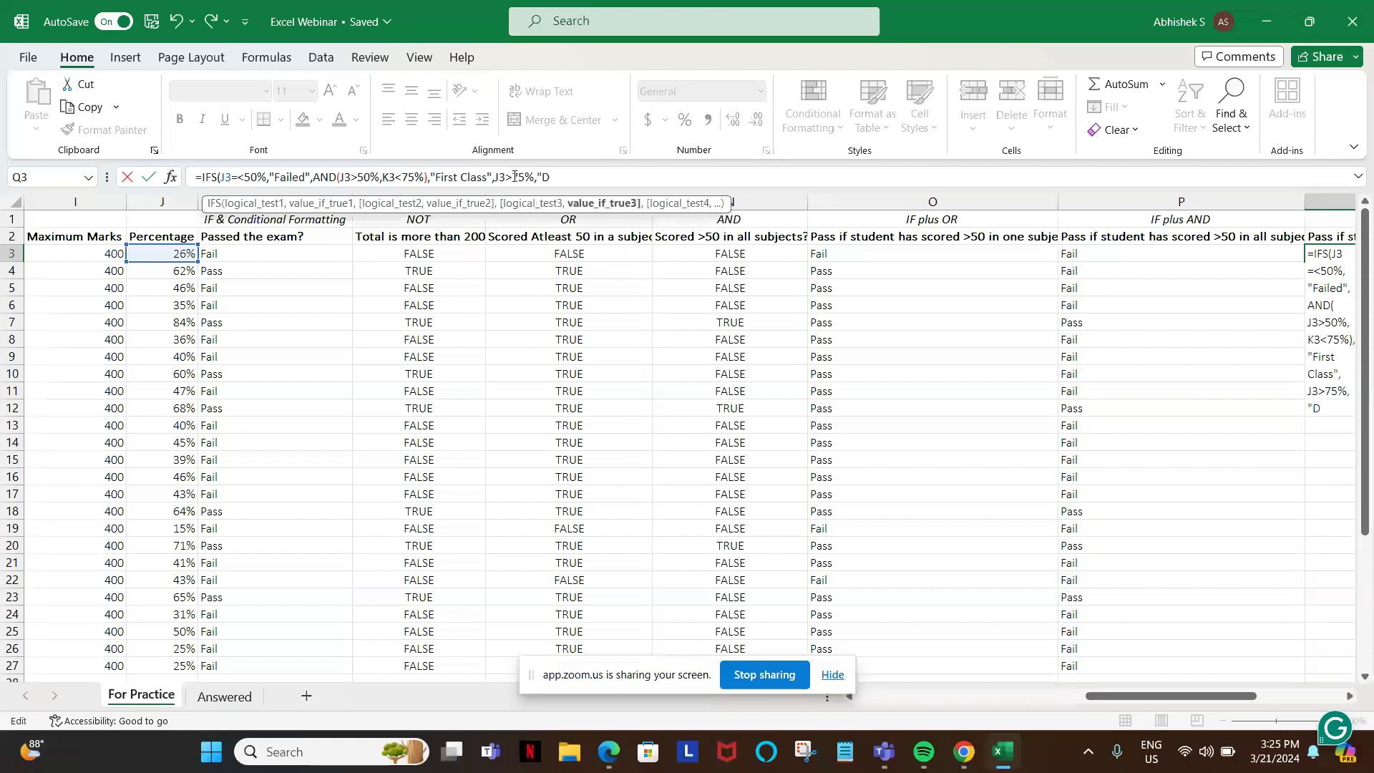
text(istinction")
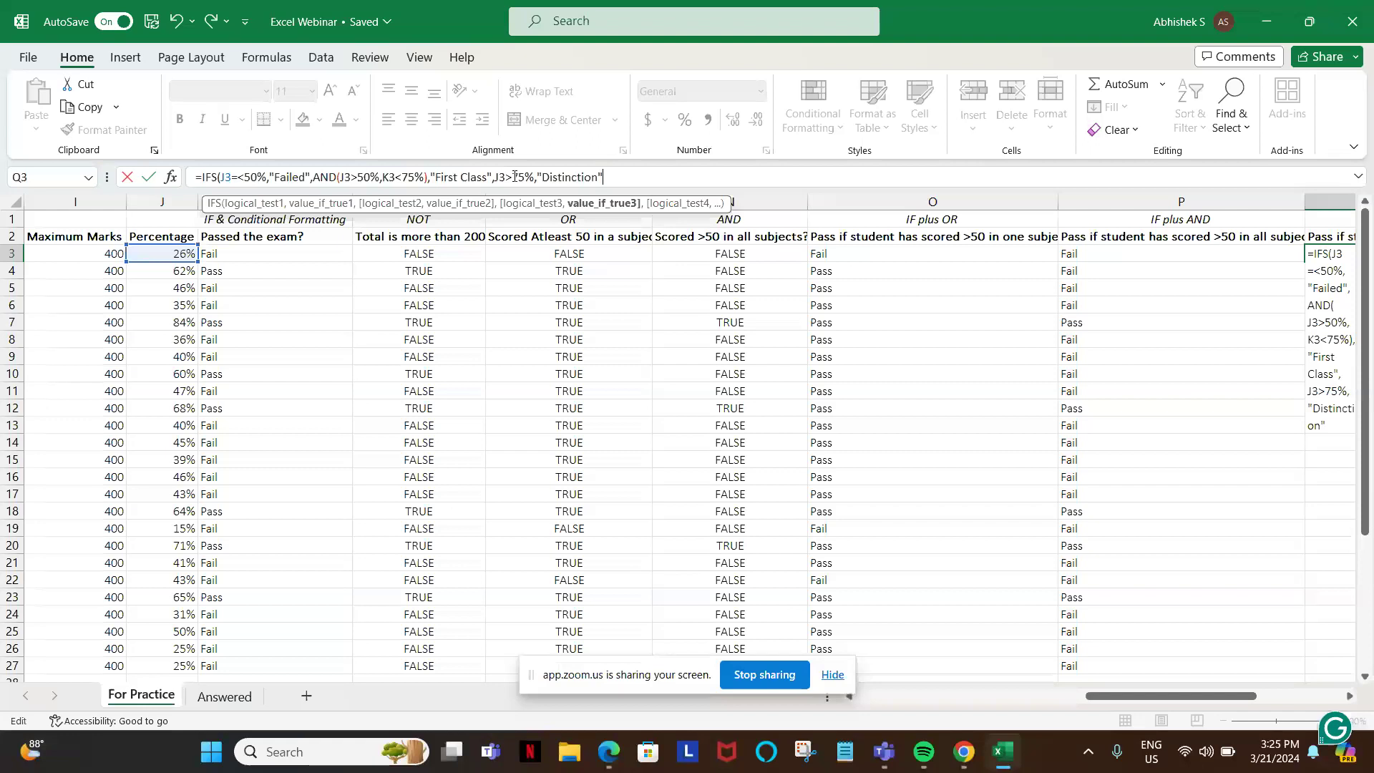
text())
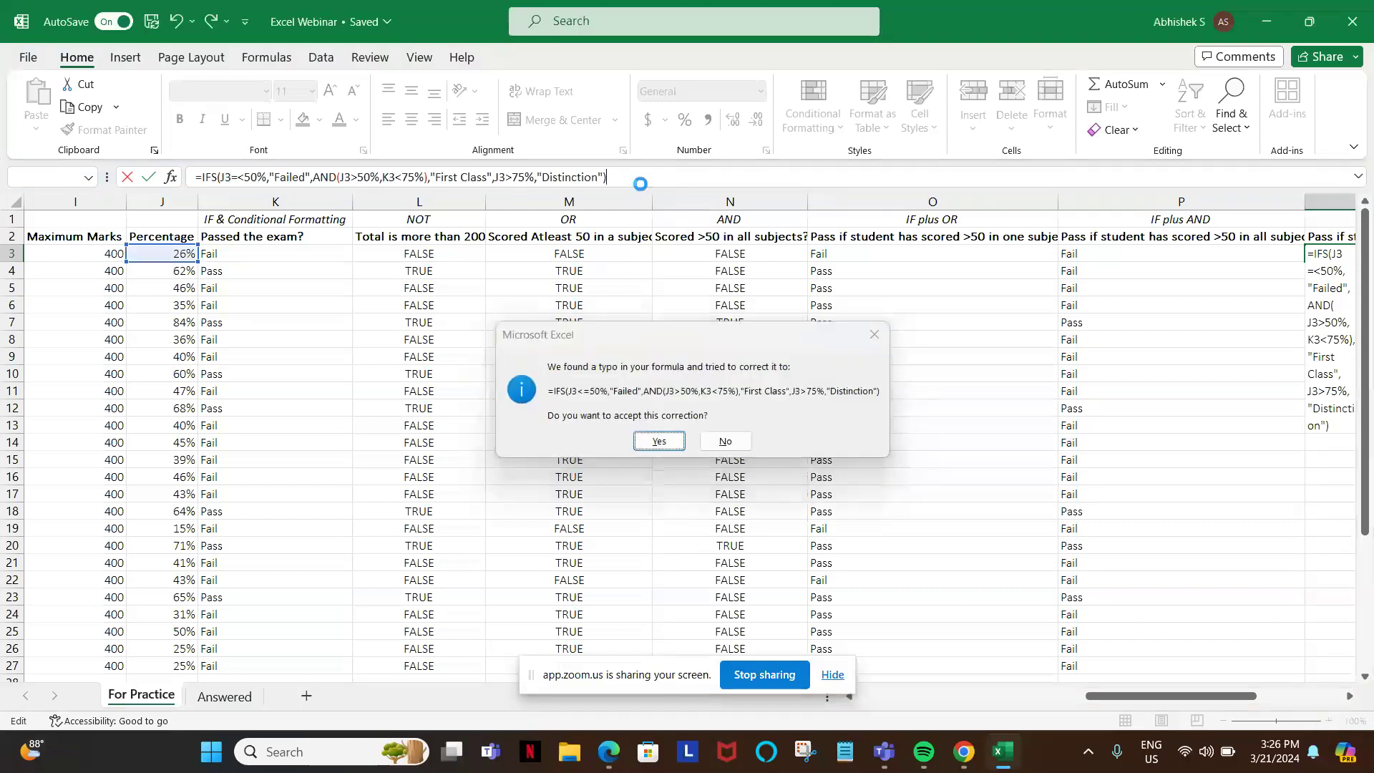
- Accept the suggested correction of the first IFS test in Q3 to J3<=50%
key(Return)
key(Up)
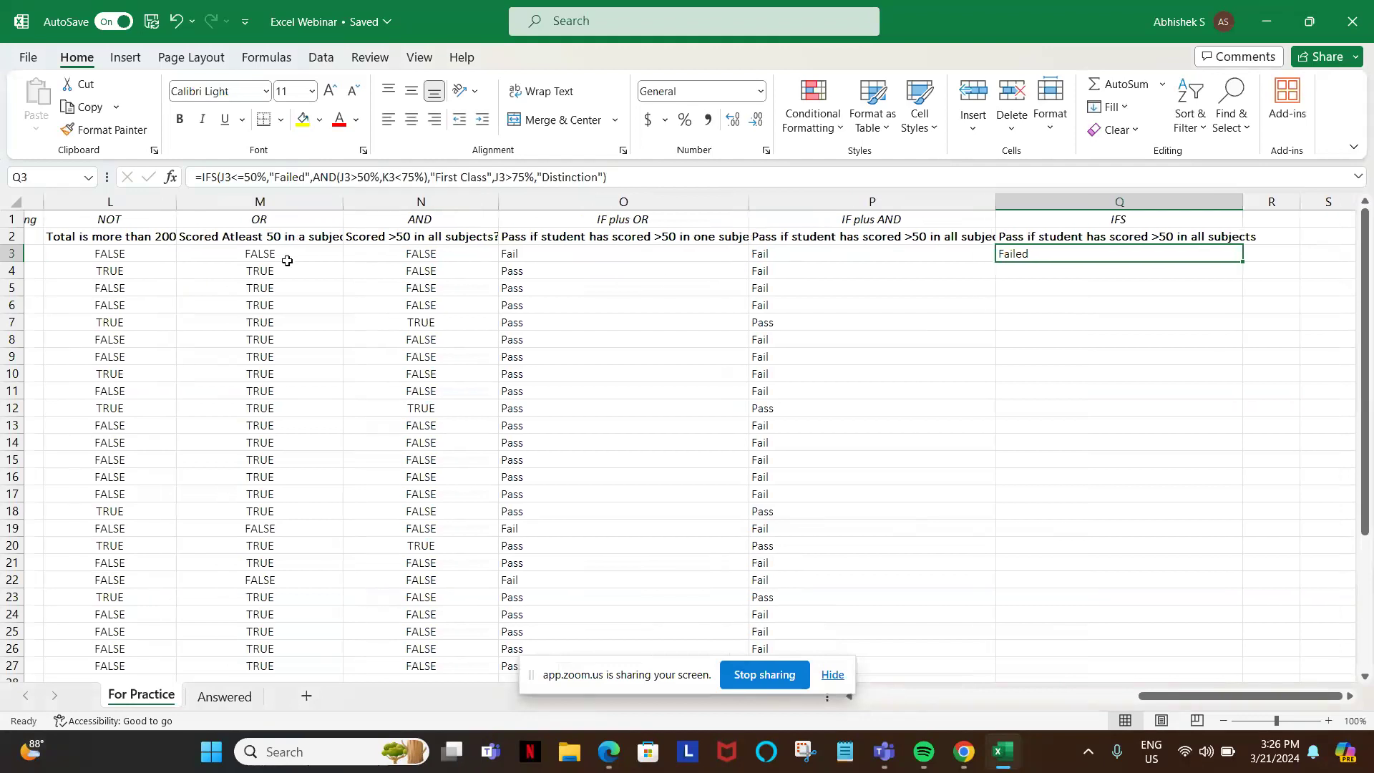
scroll(287, 261, left, 3)
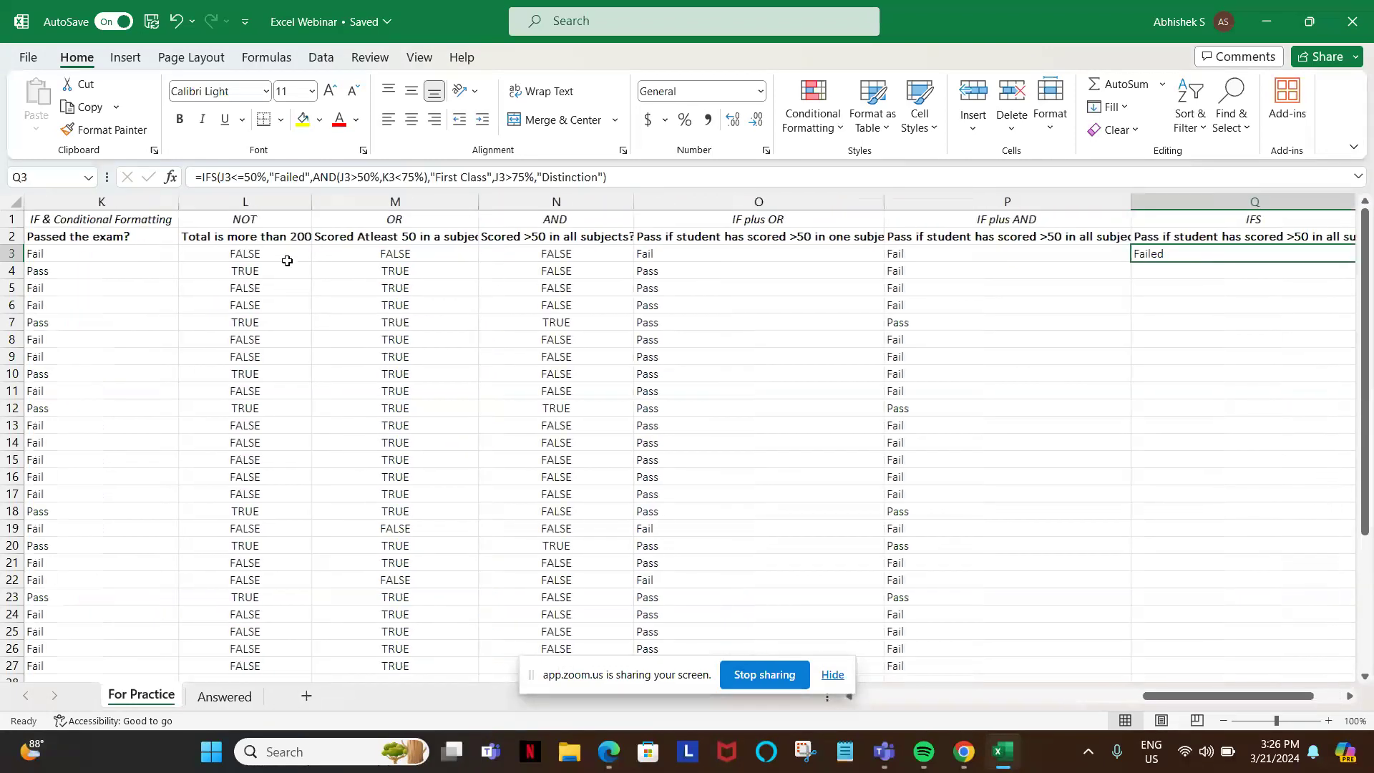
scroll(287, 260, right, 2)
- Fill the IFS formula from Q3 down through Q27
key(Left)
key(ctrl+Down)
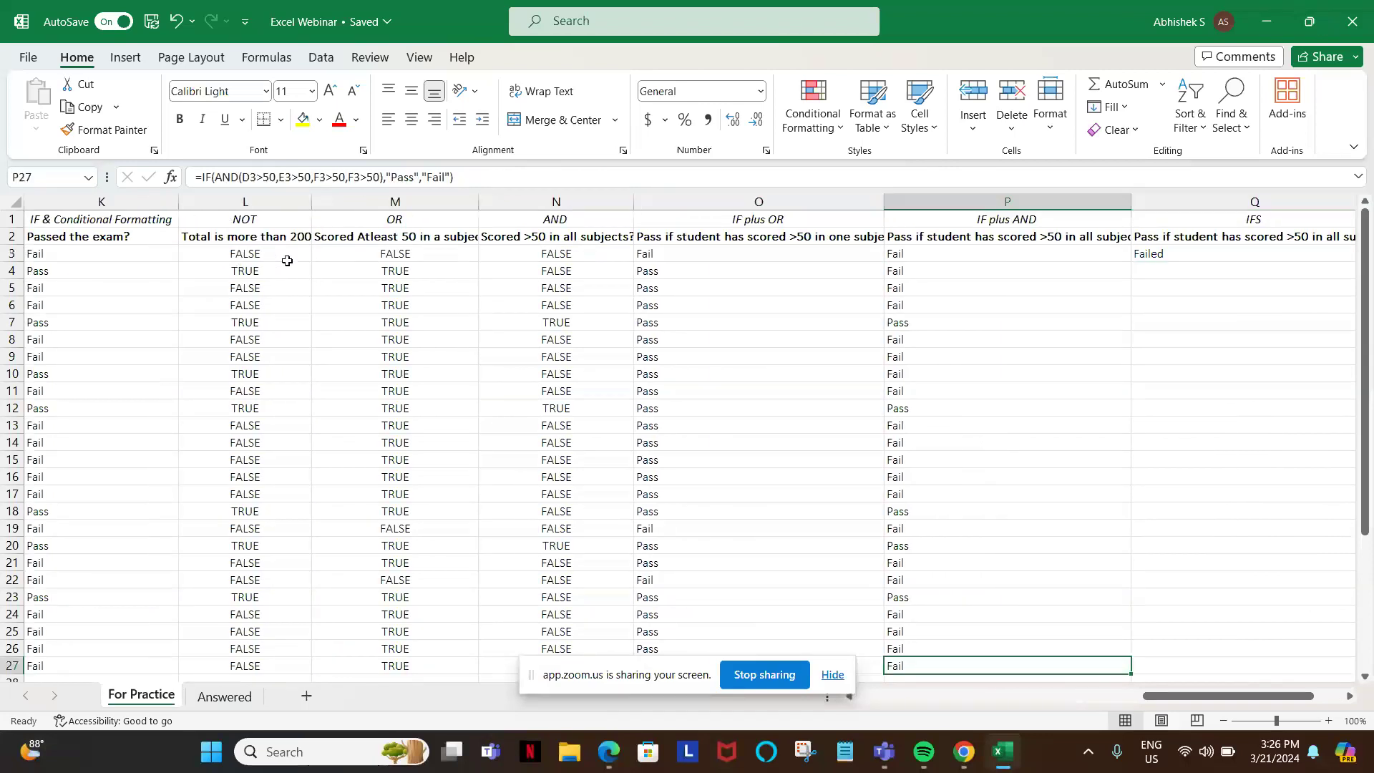
key(Right)
key(ctrl+shift+Up)
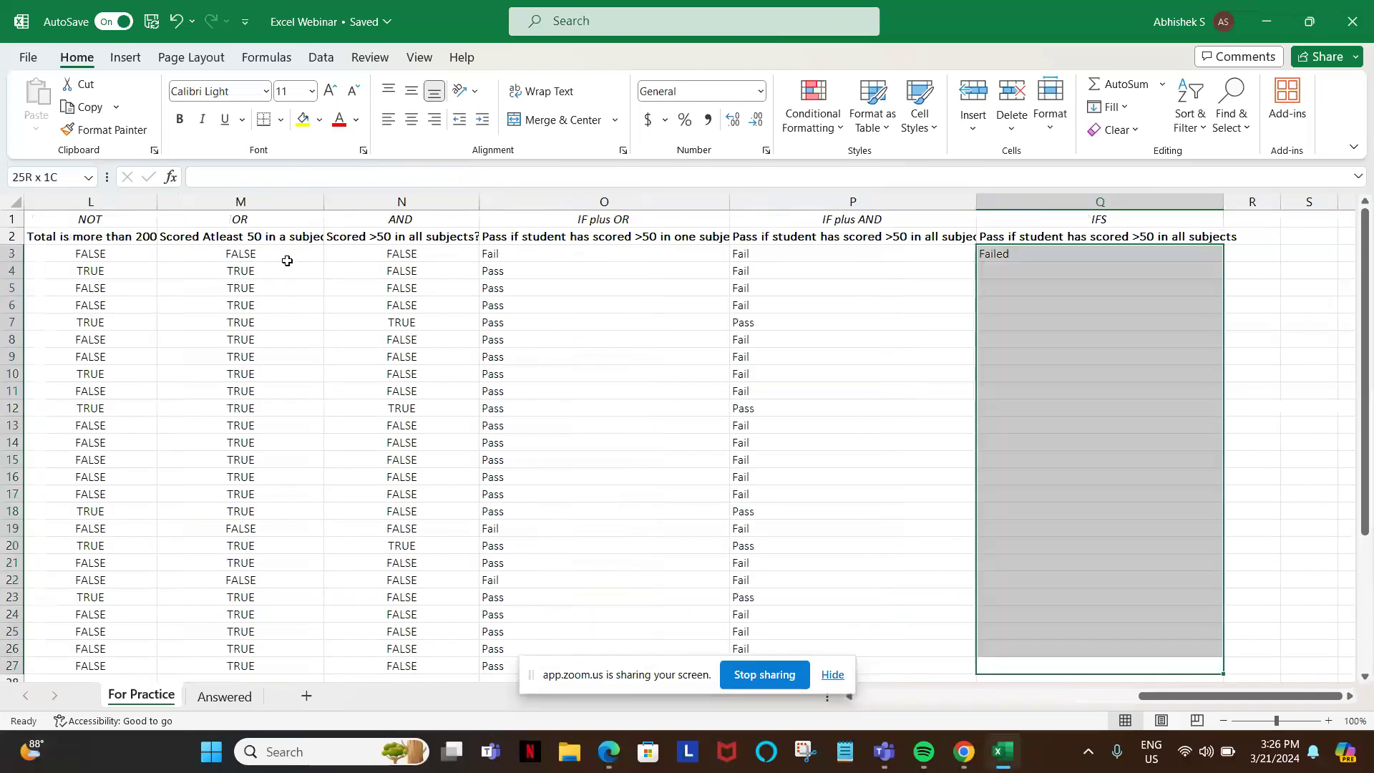
key(ctrl+d)
key(Up)
key(ctrl+Up)
key(Down)
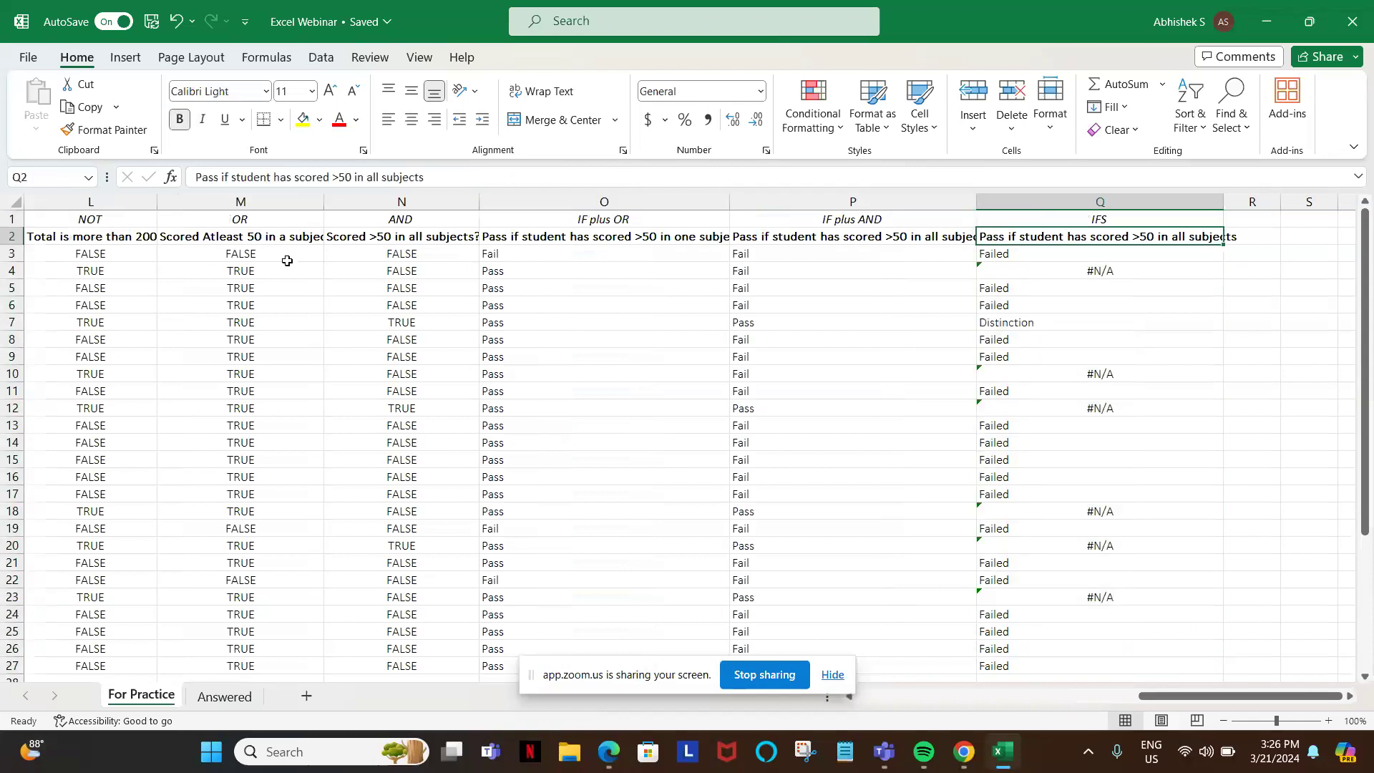
- Examine the IFS formulas in Q3 and Q4 against the other results in their rows
key(Down)
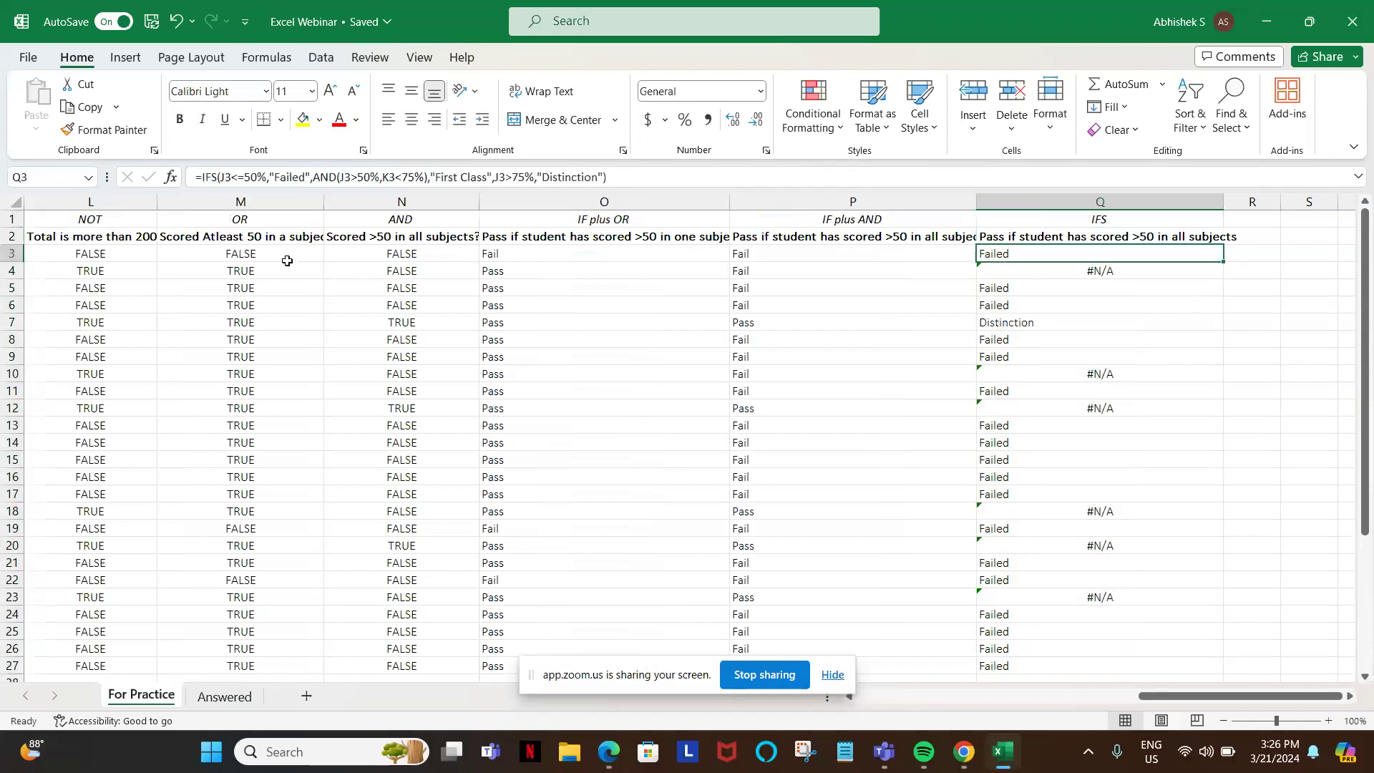
key(Down)
key(Left)
key(Left)
key(Left)
key(Left)
key(Left)
key(Left)
key(Up)
key(Right)
key(Right)
key(Right)
key(Right)
key(Right)
key(Right)
key(Down)
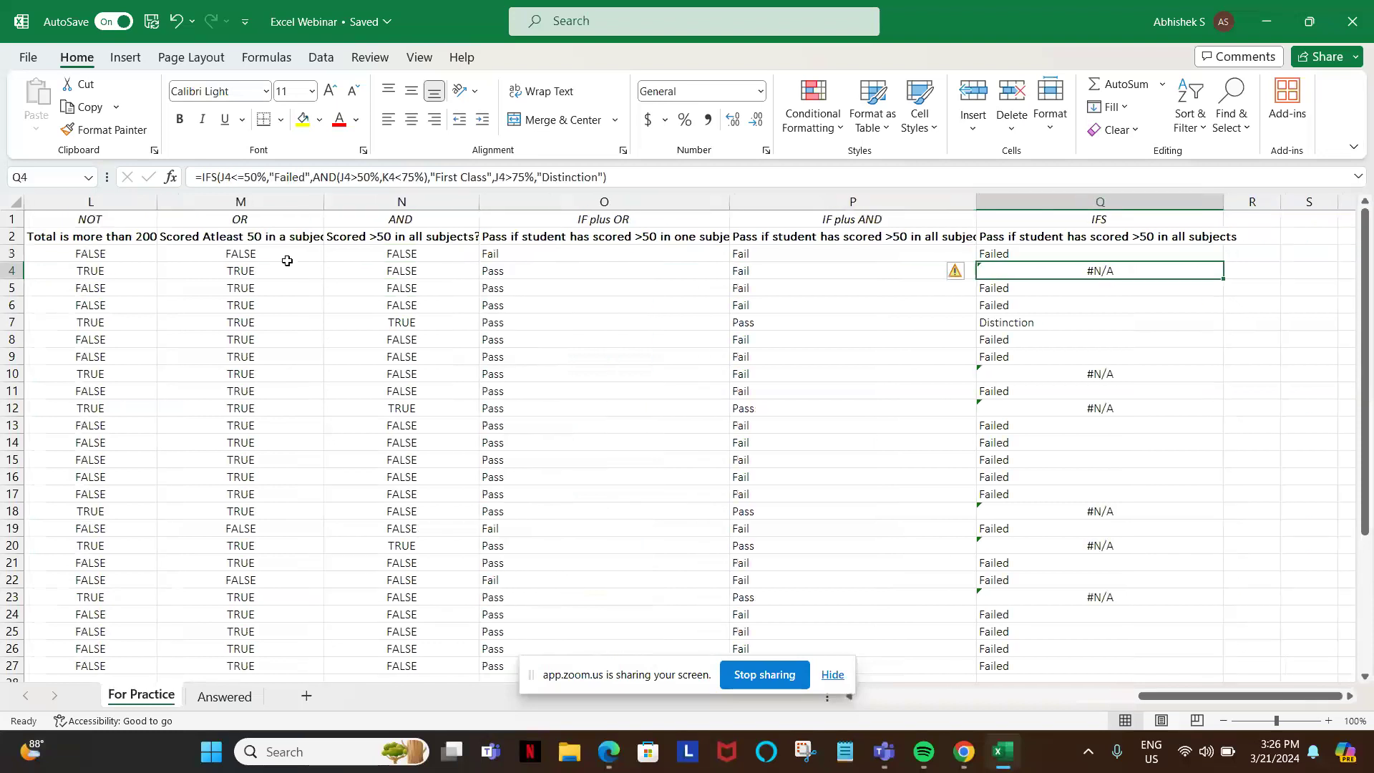
click(357, 177)
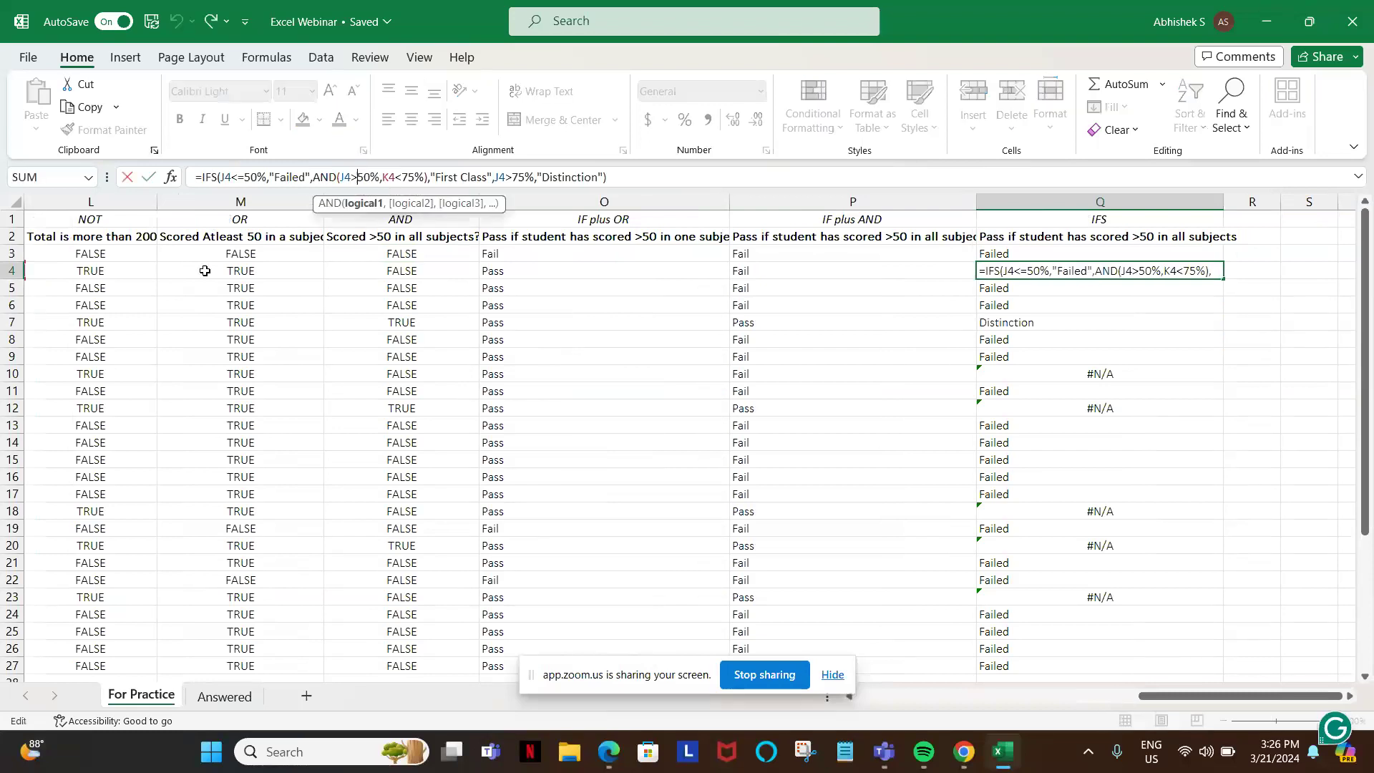
text(`)
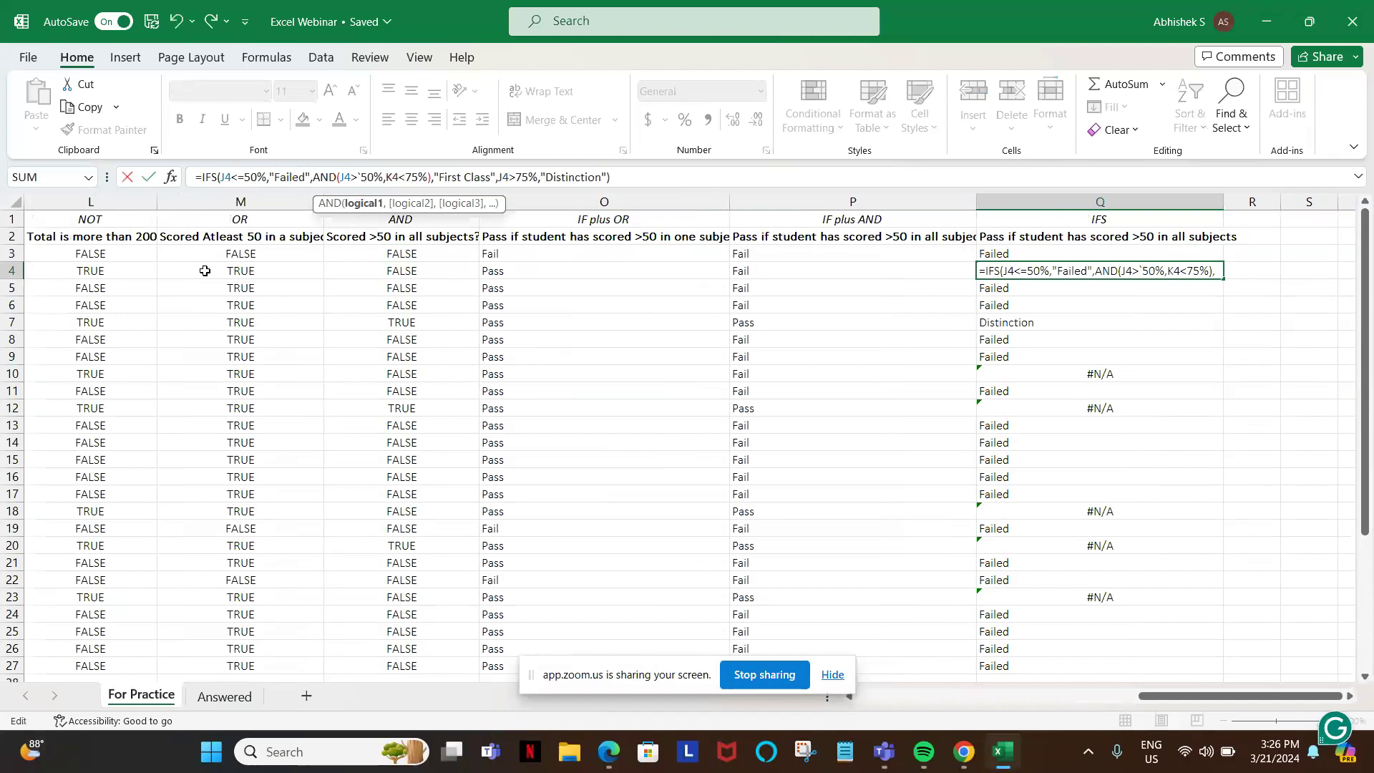
key(ctrl+Return)
- Check the IFS formulas down column Q to Q10 and back up to Q3 for the cause of the #N/A errors
key(Down)
key(Down)
key(Down)
key(Down)
key(Down)
key(Down)
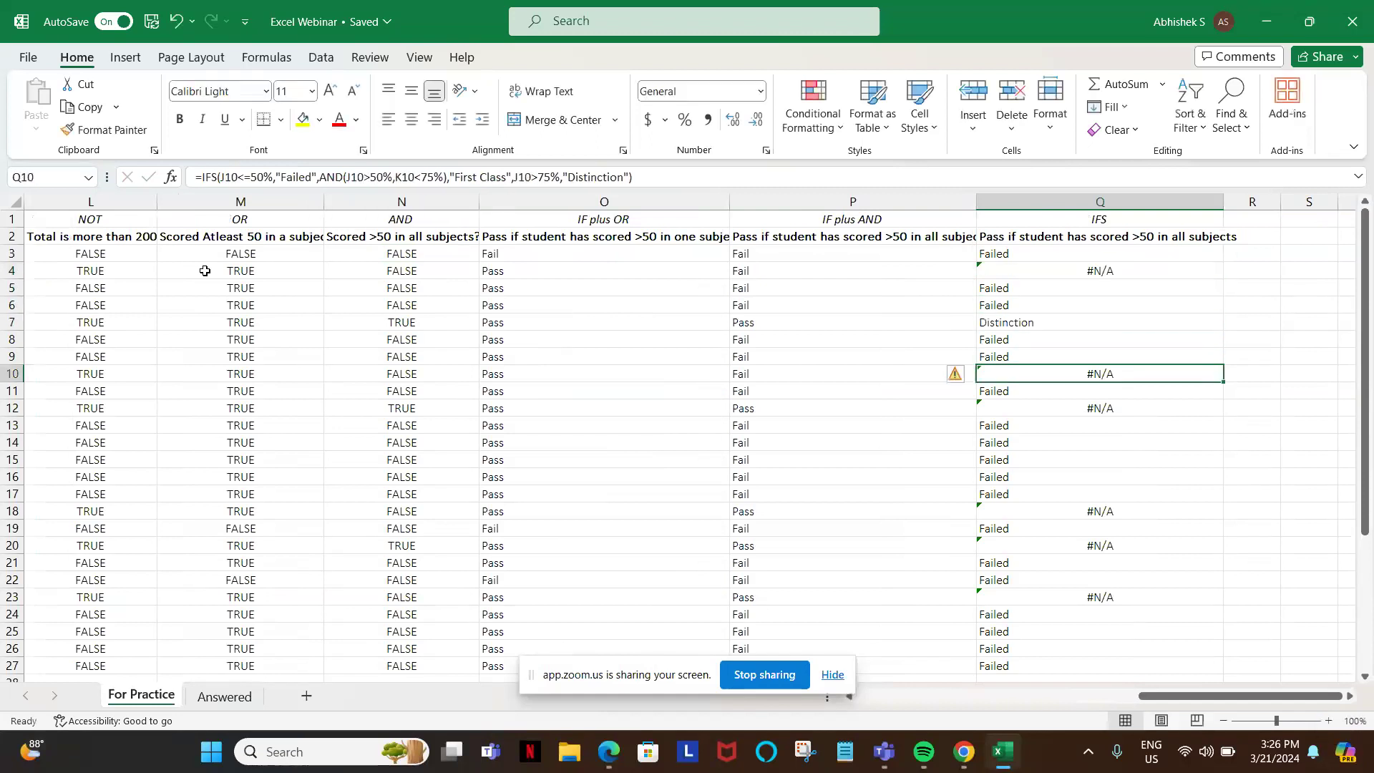
key(Left)
key(Up)
key(Up)
key(Up)
key(Up)
key(Up)
key(Up)
key(Right)
key(Up)
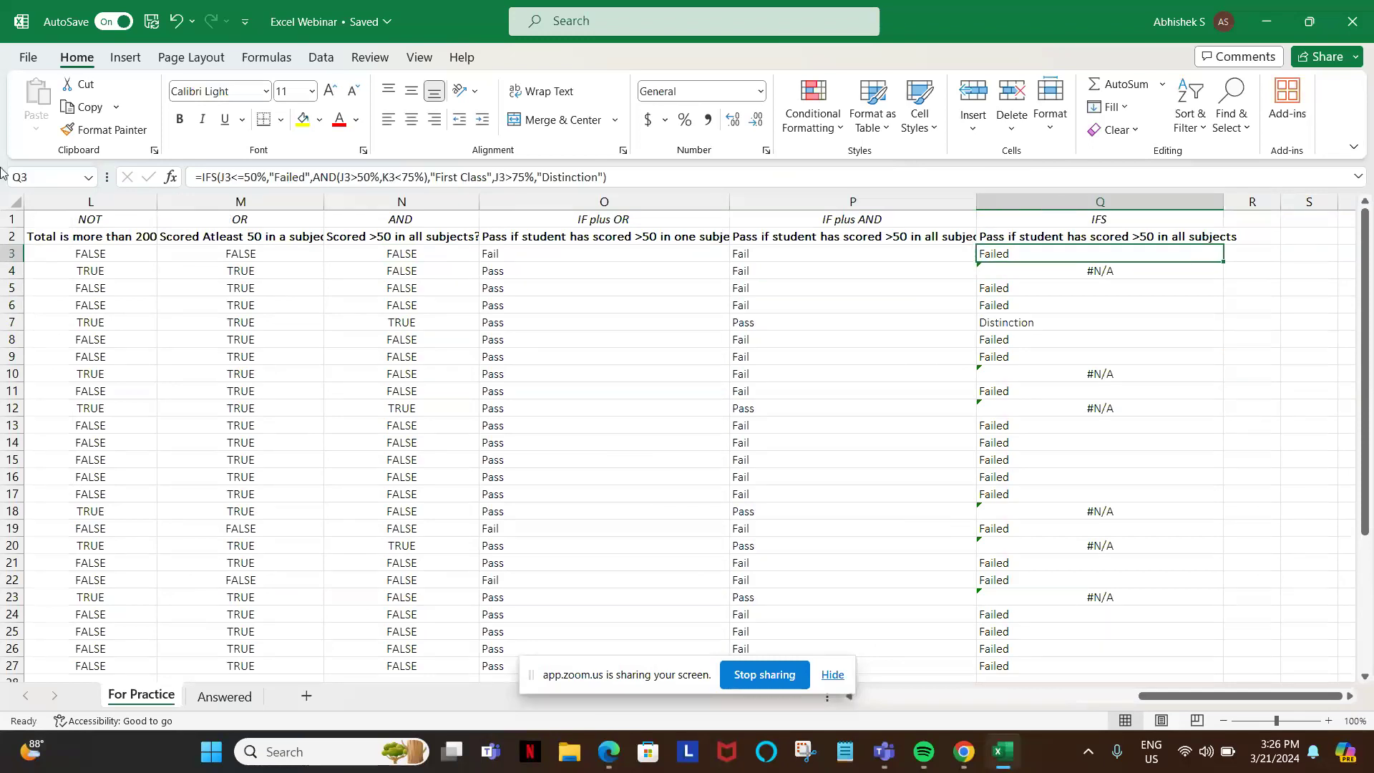
click(239, 177)
key(BackSpace)
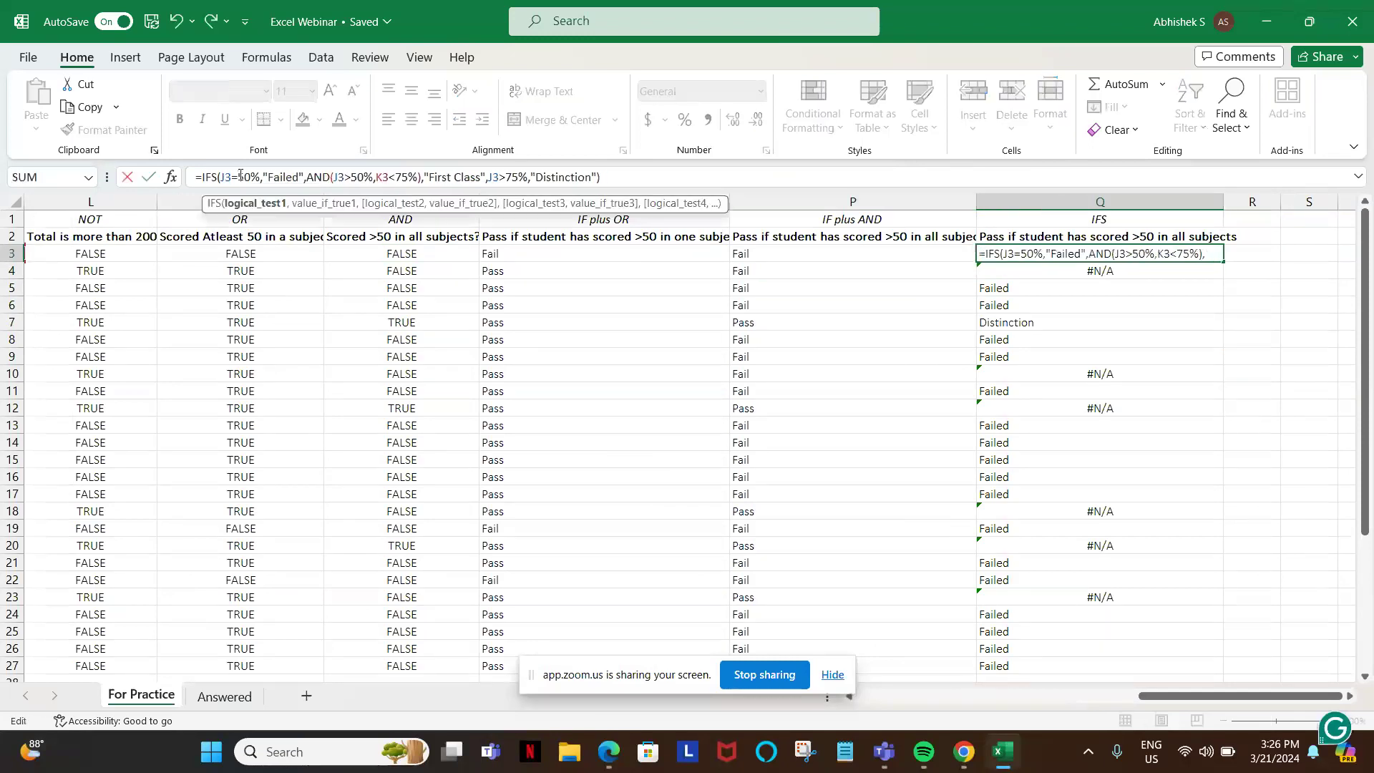
text(>)
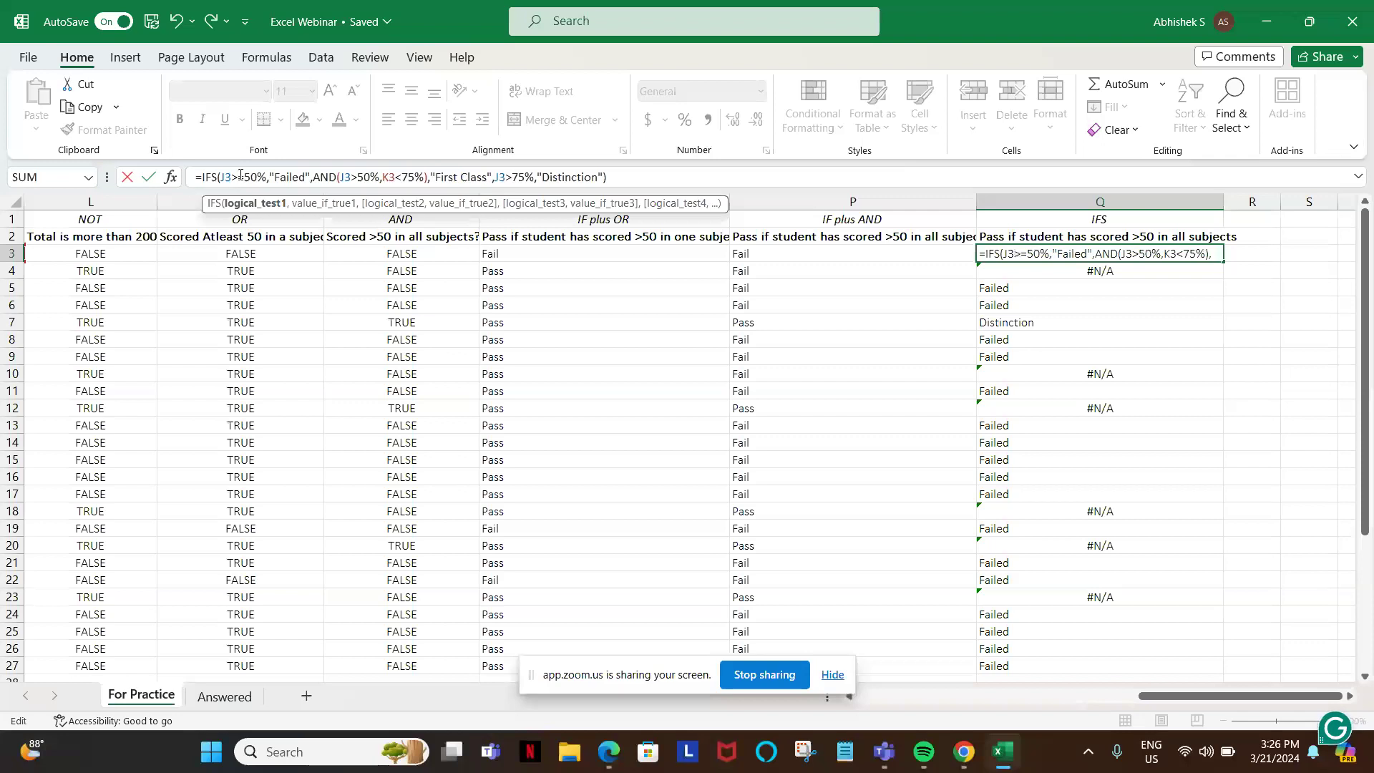
key(BackSpace)
text(<)
key(ctrl+Return)
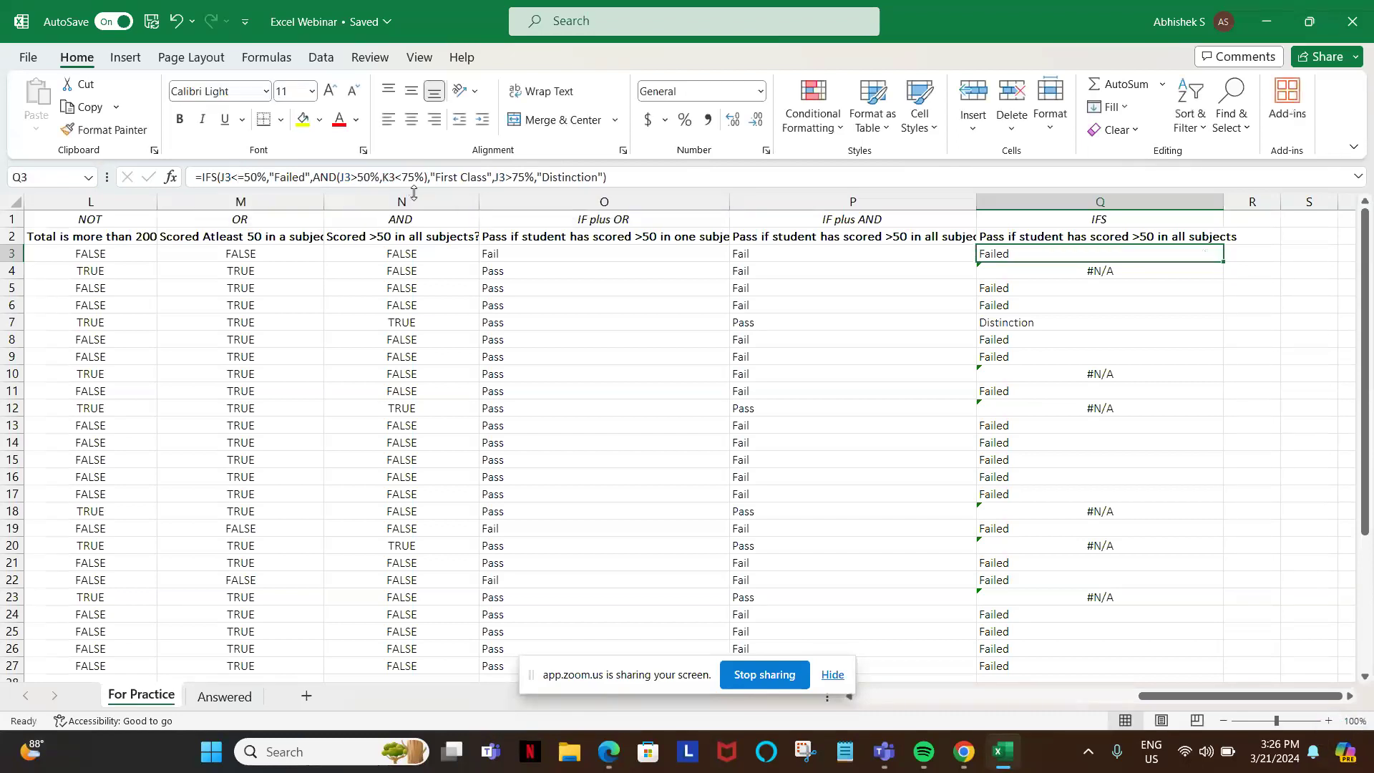
- Change the AND test's second condition in Q3 to J3<75% and fill the corrected formula down through Q27
click(389, 176)
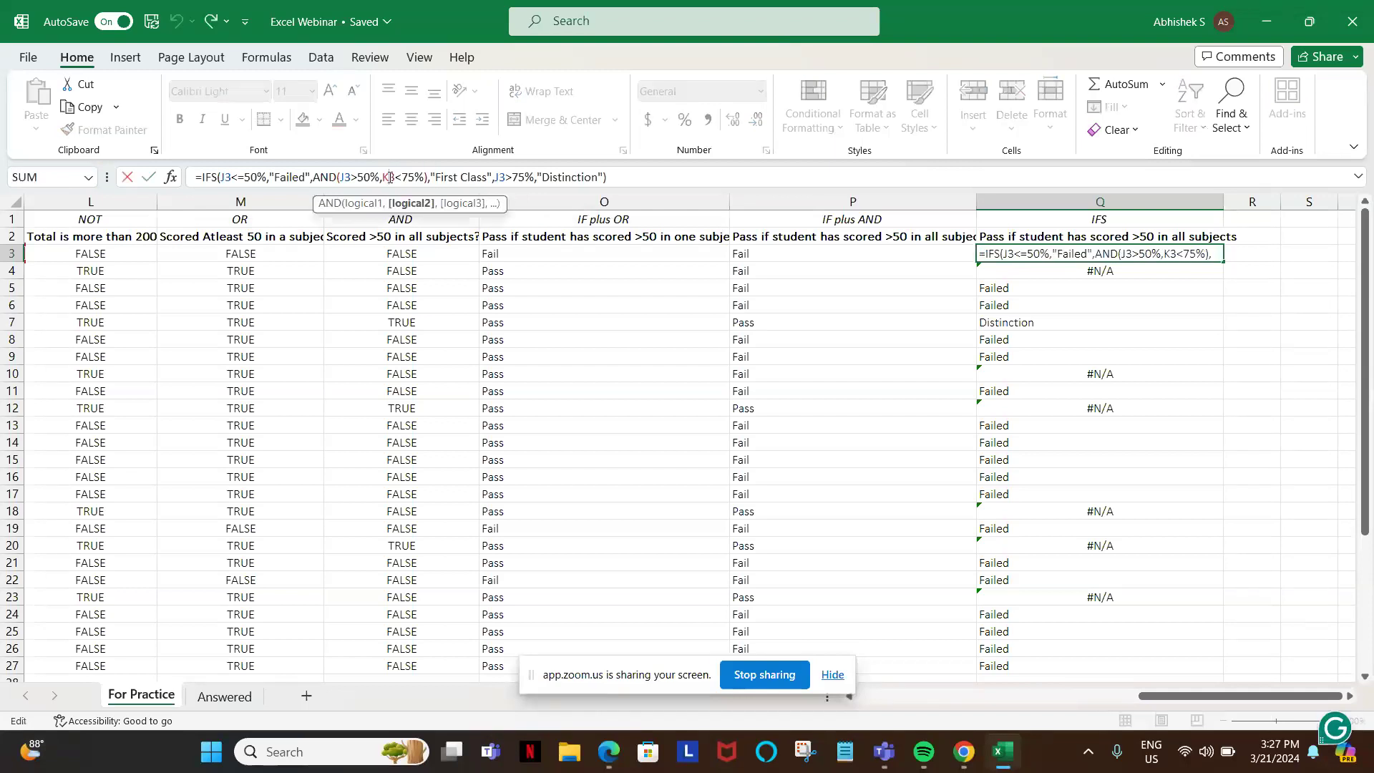
key(BackSpace)
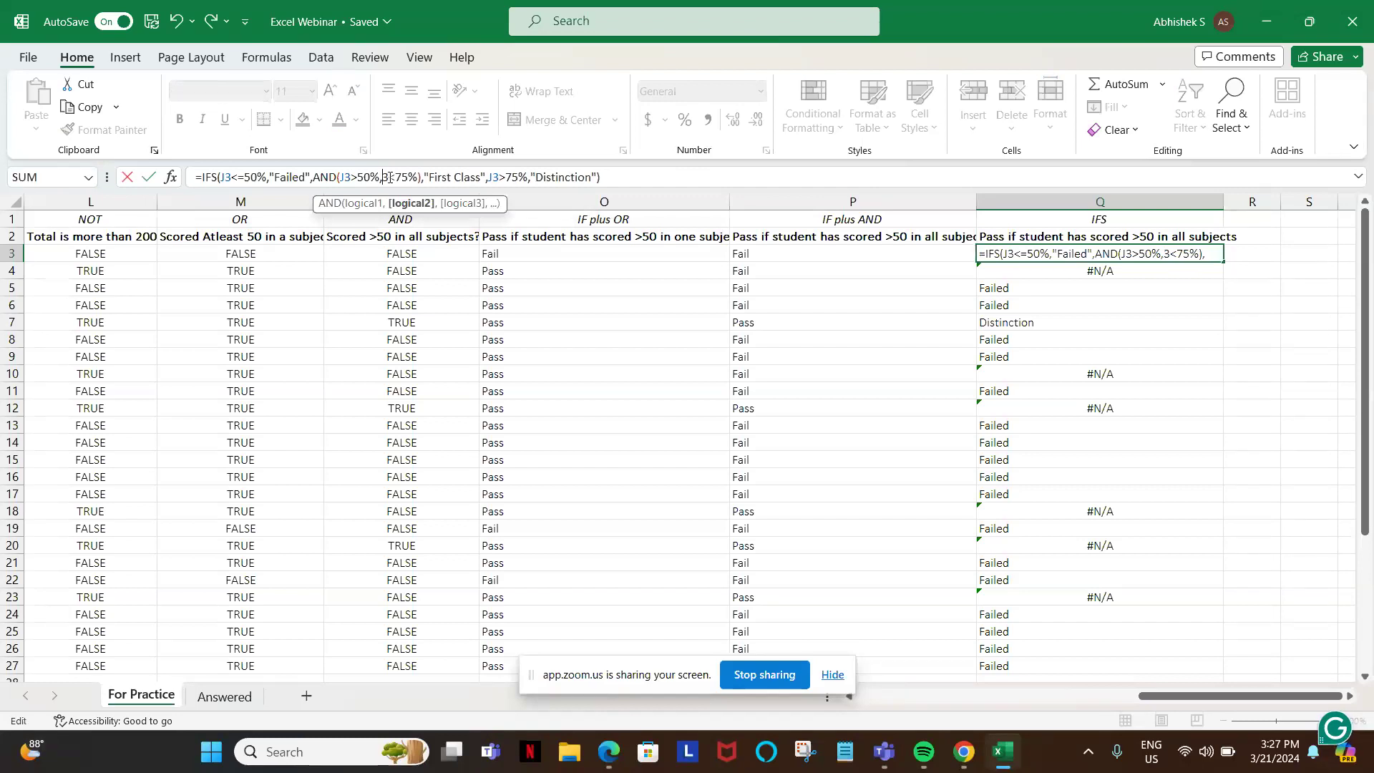
text(J)
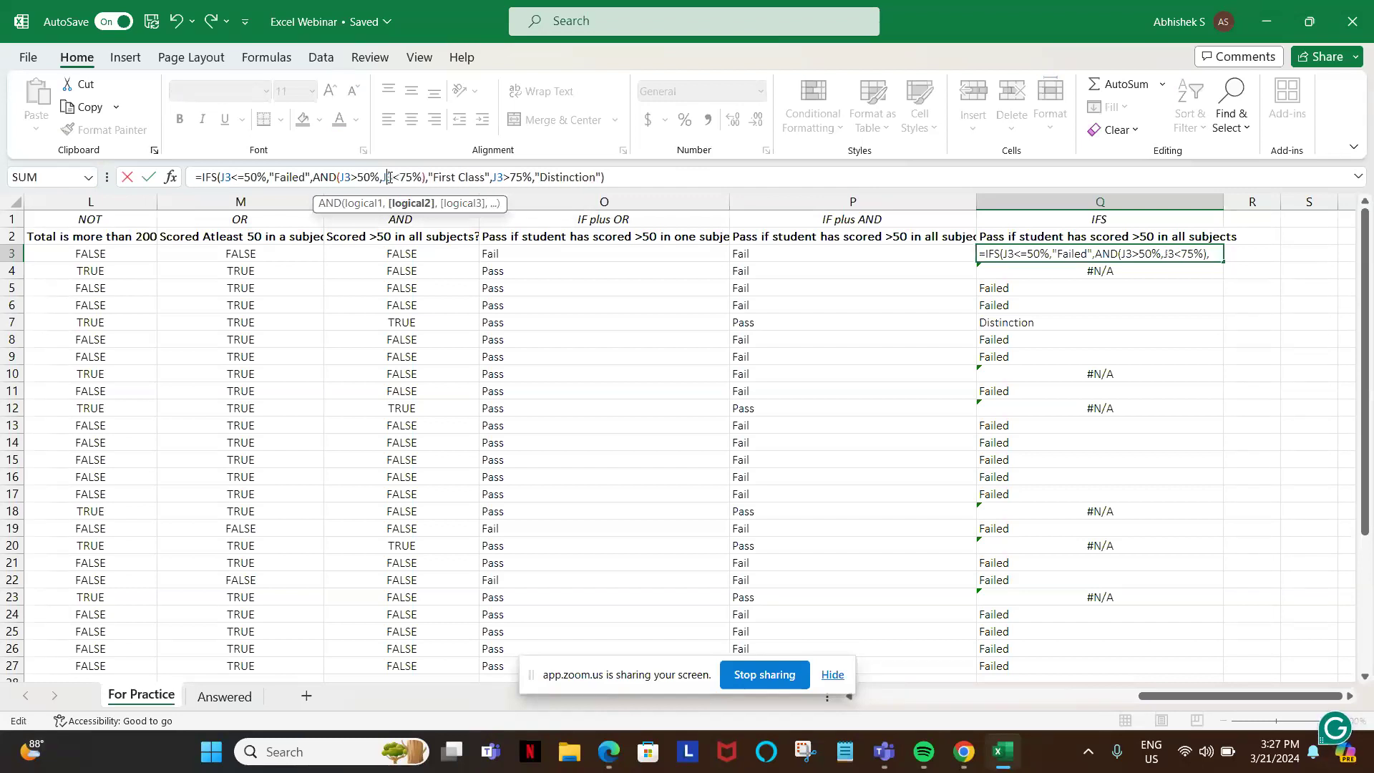
key(Return)
key(Up)
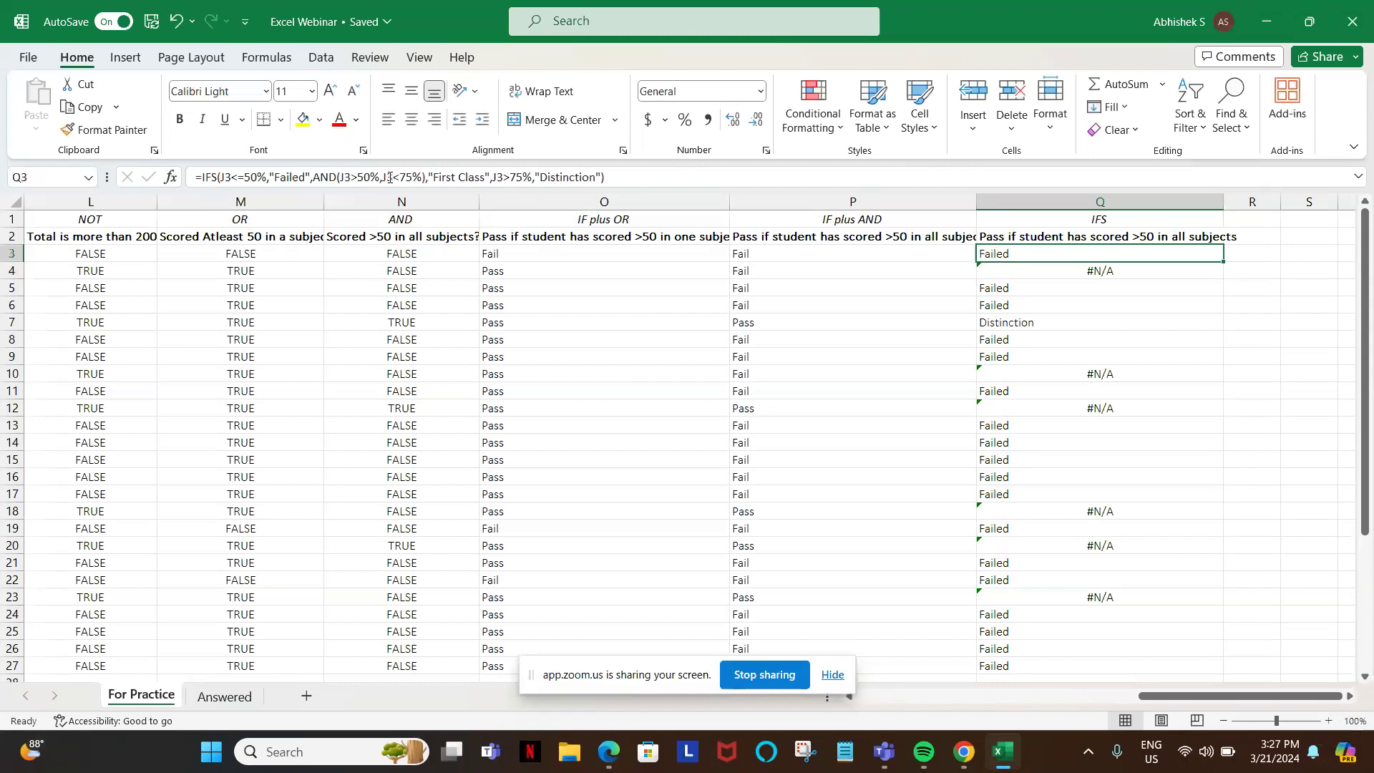
key(ctrl+shift+Down)
key(ctrl+d)
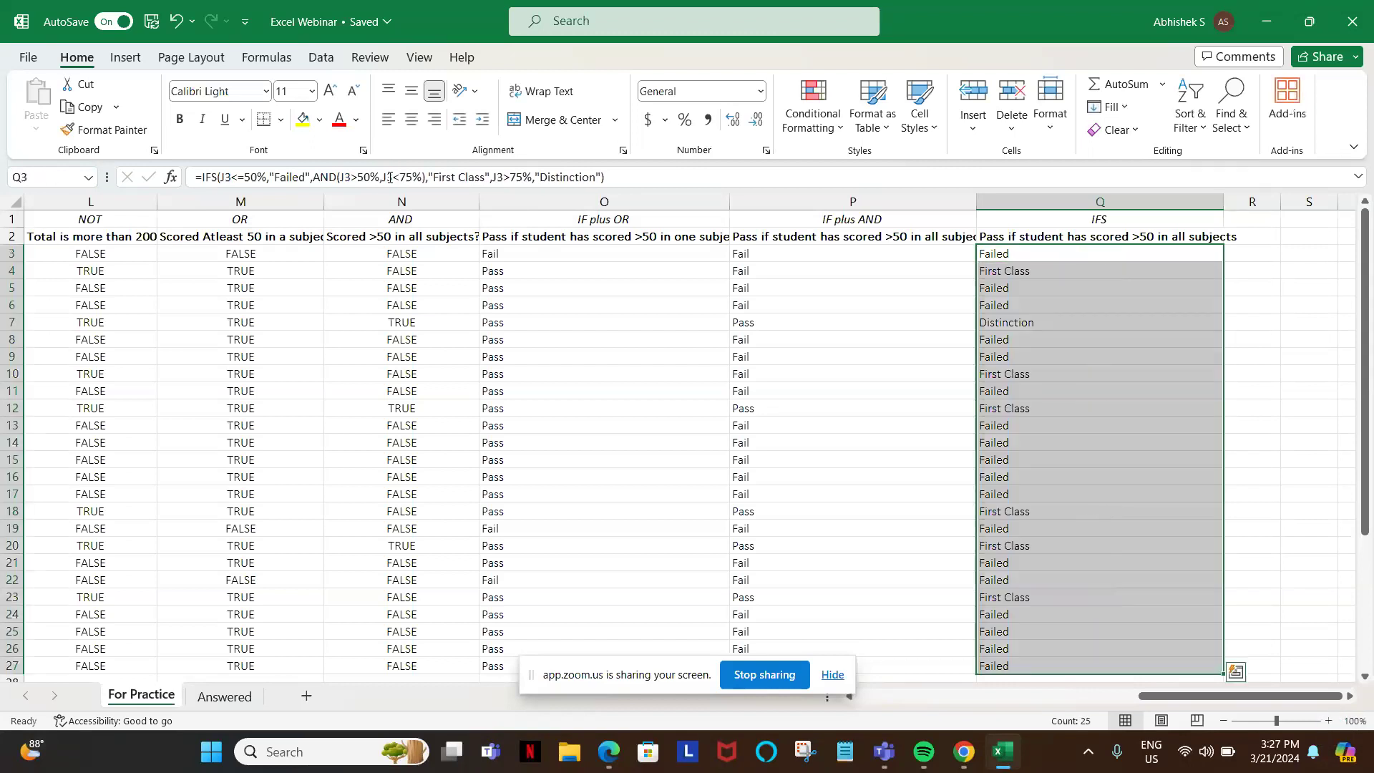
- Turn on filters for the column headers in row 2
key(Up)
key(shift+space)
key(ctrl+shift+l)
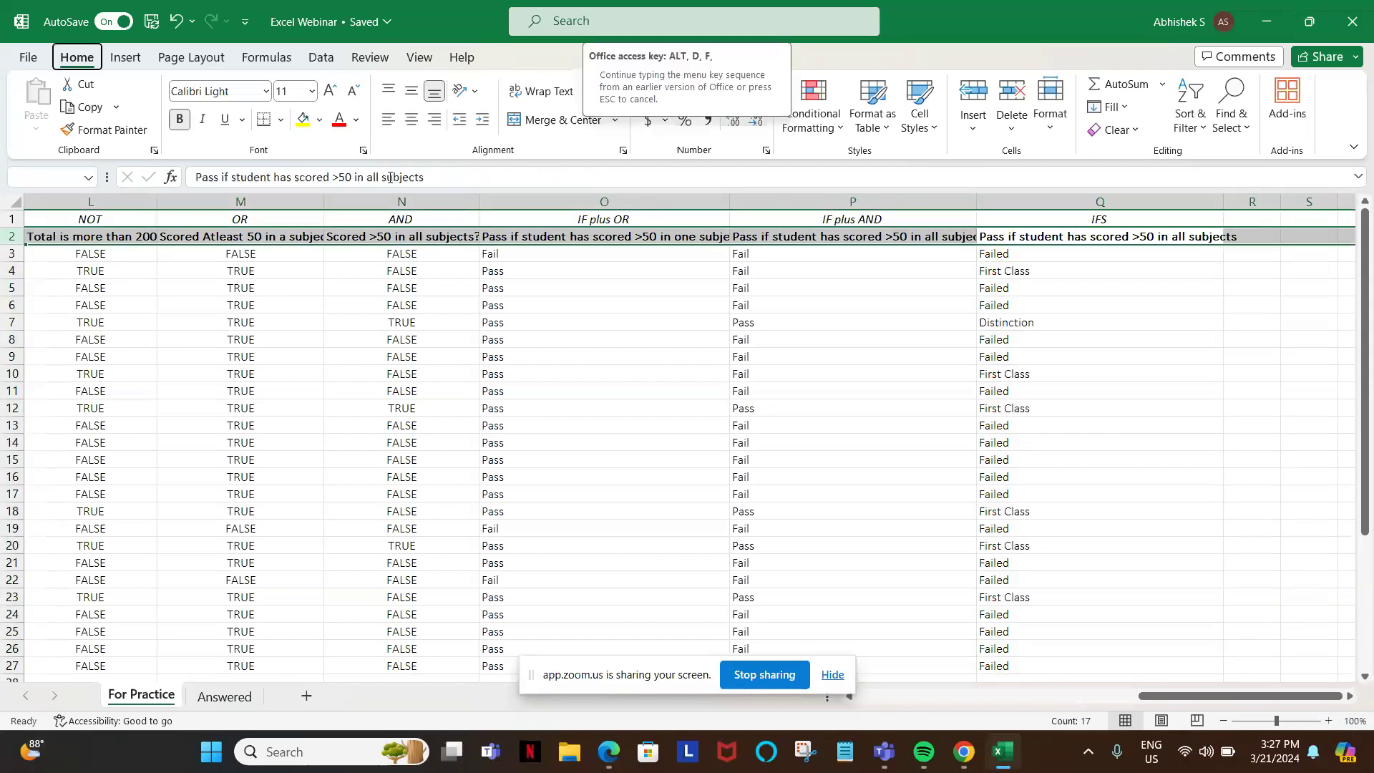
key(Down)
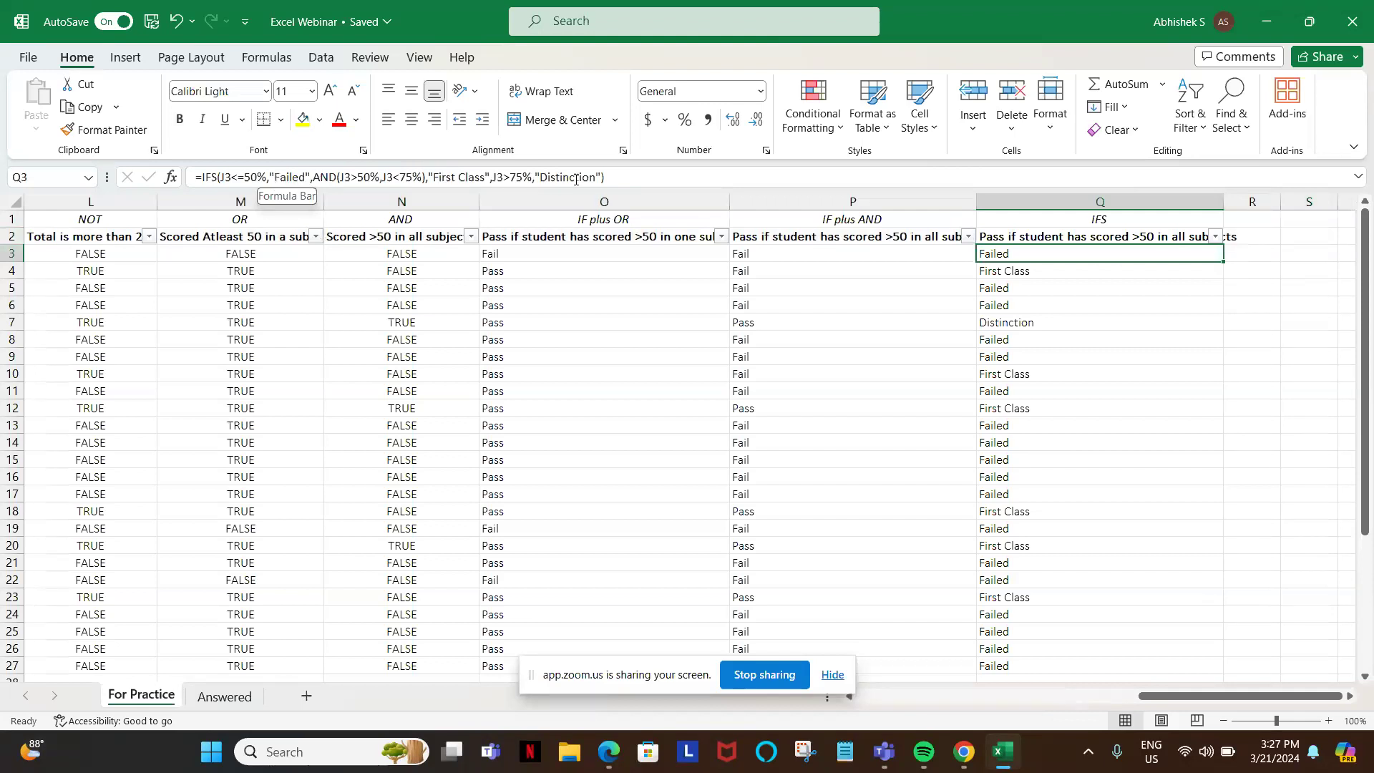
- Remove the filters from header row 2 and apply them again
click(2, 237)
key(alt+d)
key(f)
key(f)
key(alt+d)
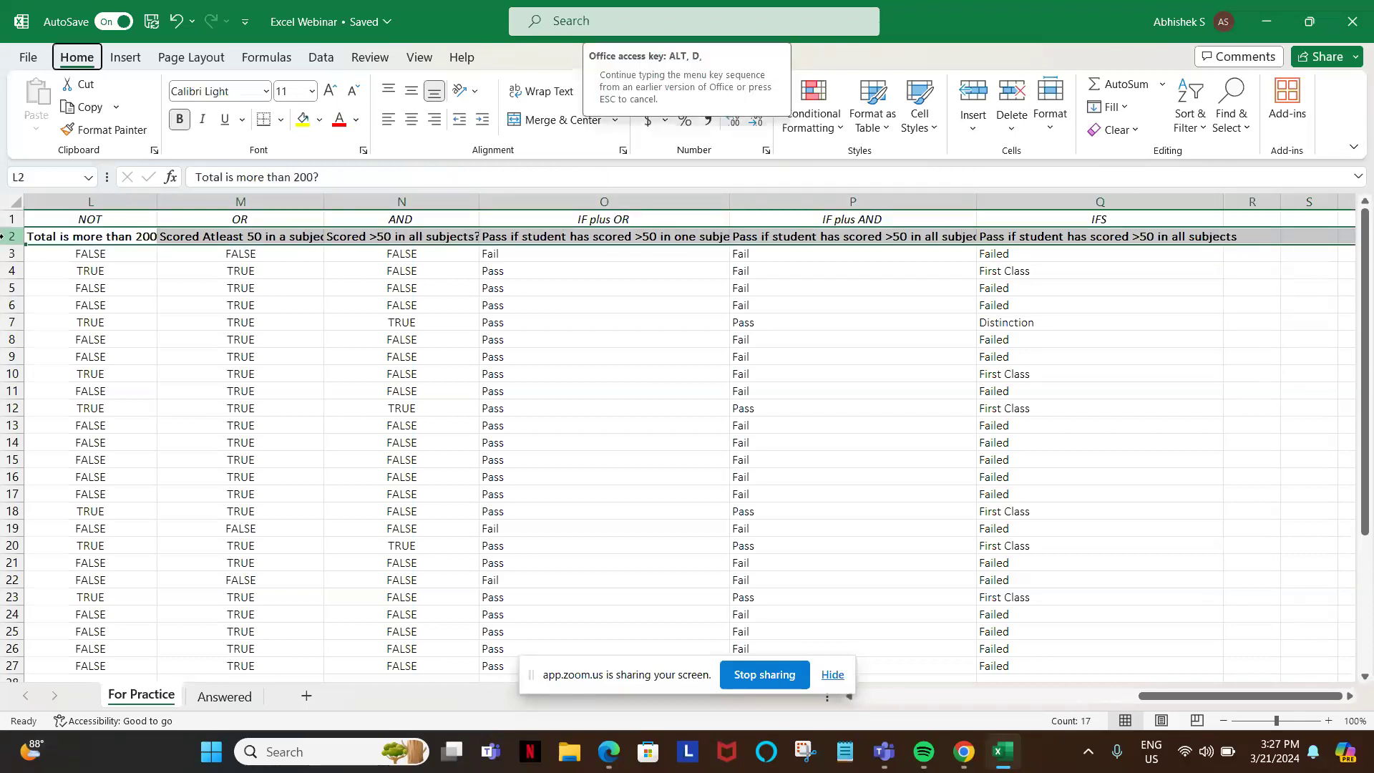
key(f)
key(f)
- Filter the IFS column Q to show only the students graded Failed
key(Right)
key(Right)
key(Right)
key(Right)
key(Right)
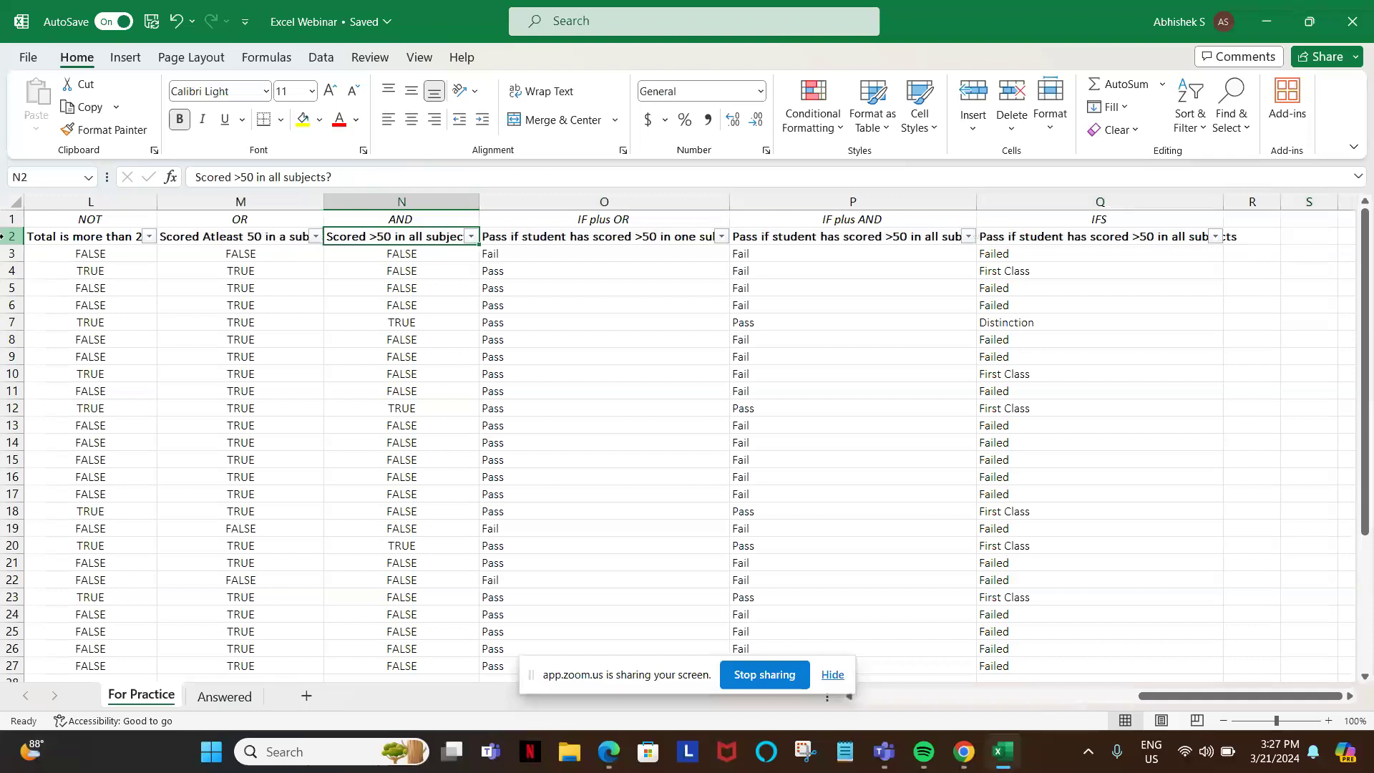
key(alt+Down)
key(Down)
key(Down)
key(Down)
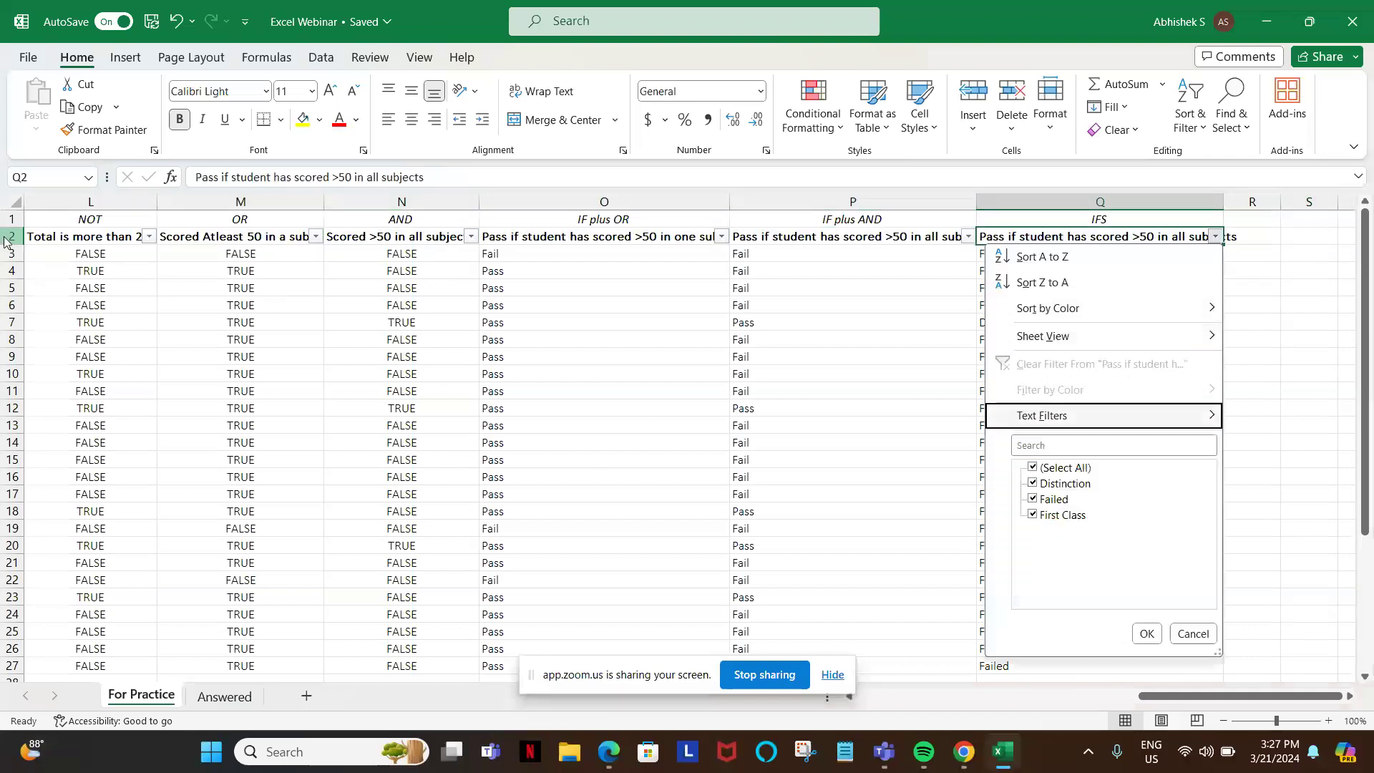
key(space)
key(space)
key(Down)
key(Up)
key(space)
key(Down)
key(Down)
key(space)
key(Return)
- Review the percentages of the Failed rows in the Percentage column's filter list, leaving that filter unapplied
key(Left)
key(Left)
key(Left)
key(Left)
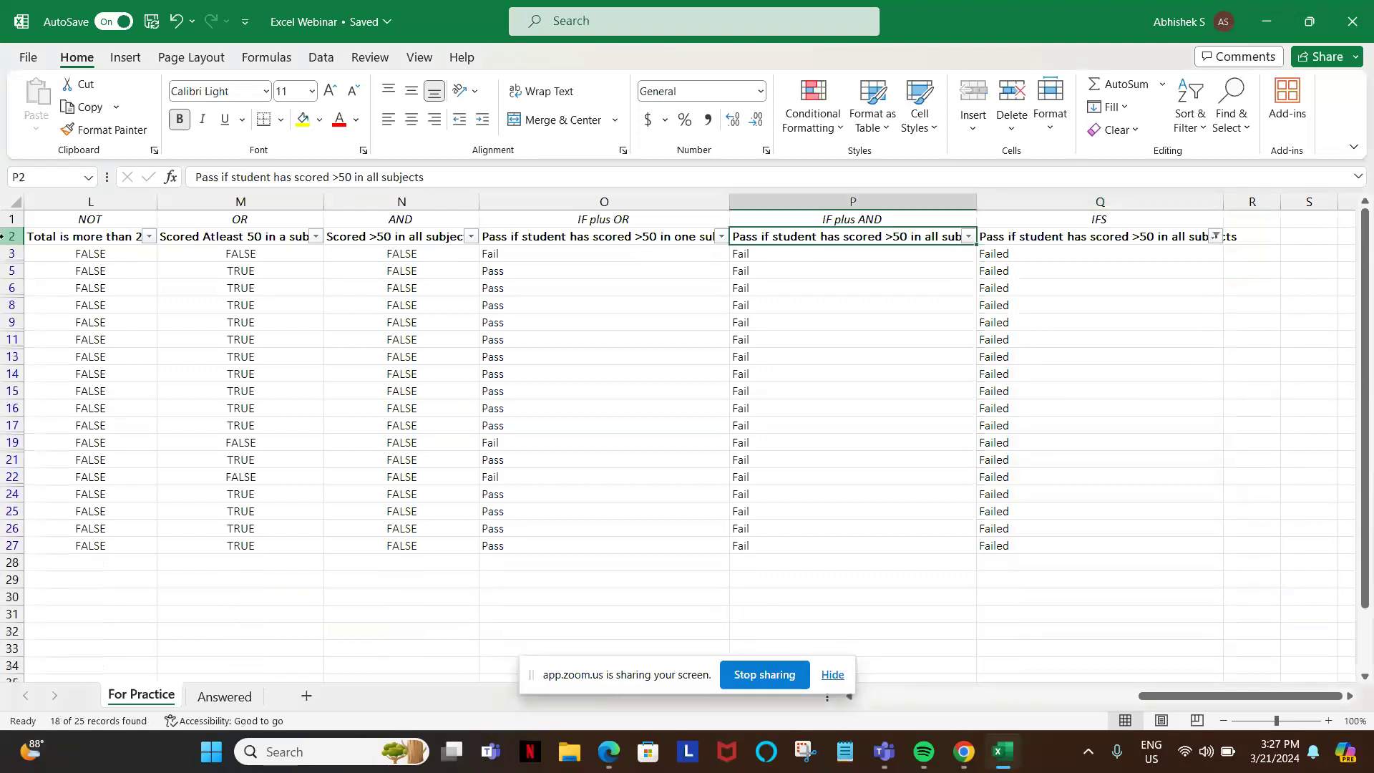
key(Left)
key(Left)
key(Left)
key(Left)
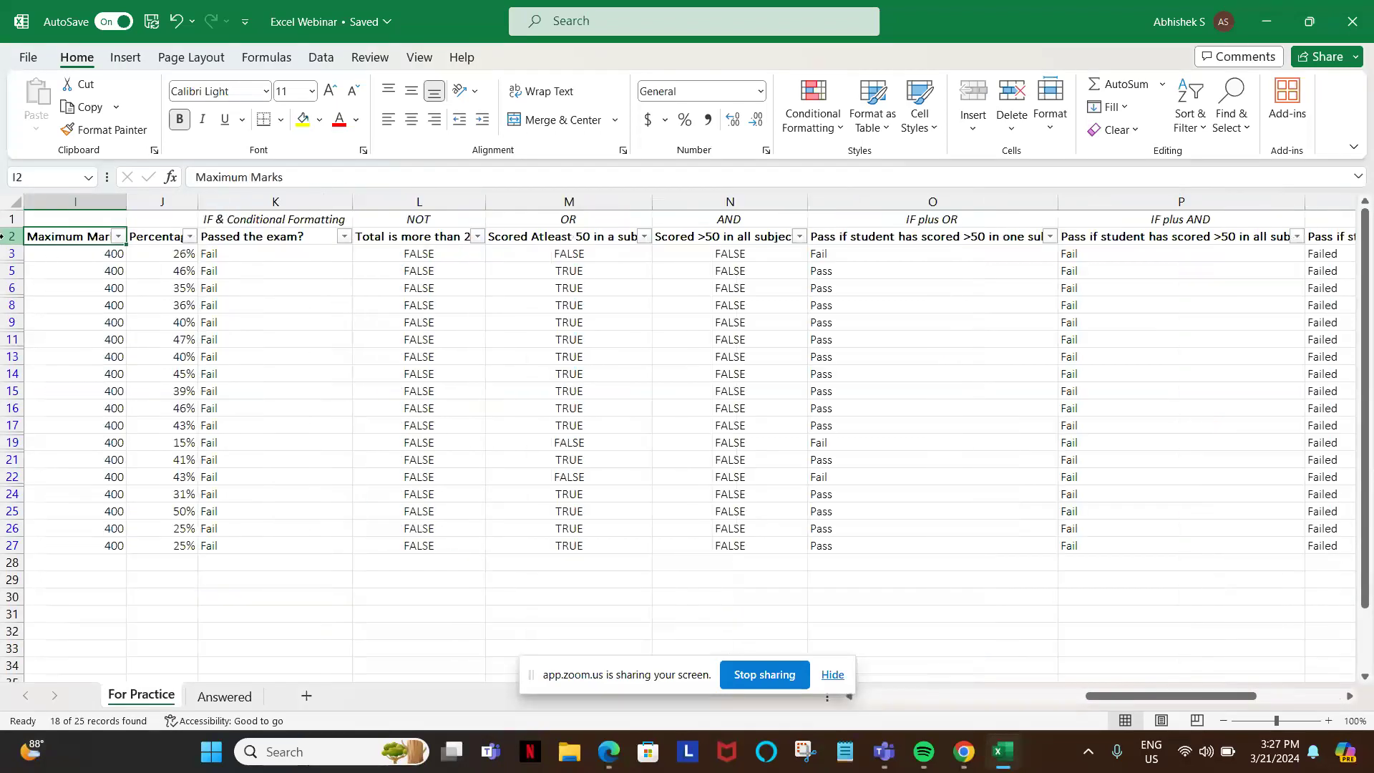
key(Right)
key(alt+Down)
key(Down)
key(Down)
key(Down)
key(Down)
key(Down)
key(Down)
key(Down)
key(Down)
key(Down)
key(Down)
key(Down)
key(Down)
key(Down)
key(Down)
key(Down)
key(Down)
key(Down)
key(Down)
key(Down)
key(Down)
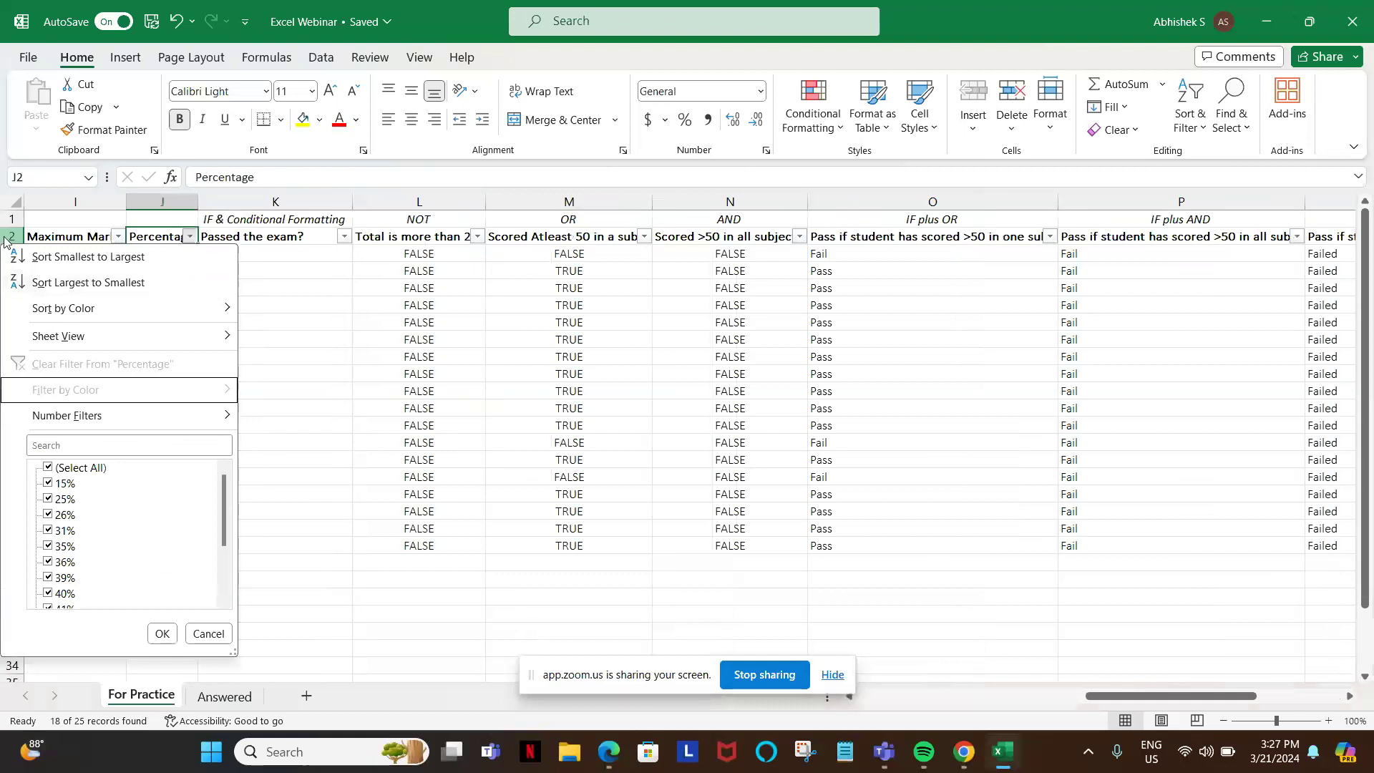
key(Up)
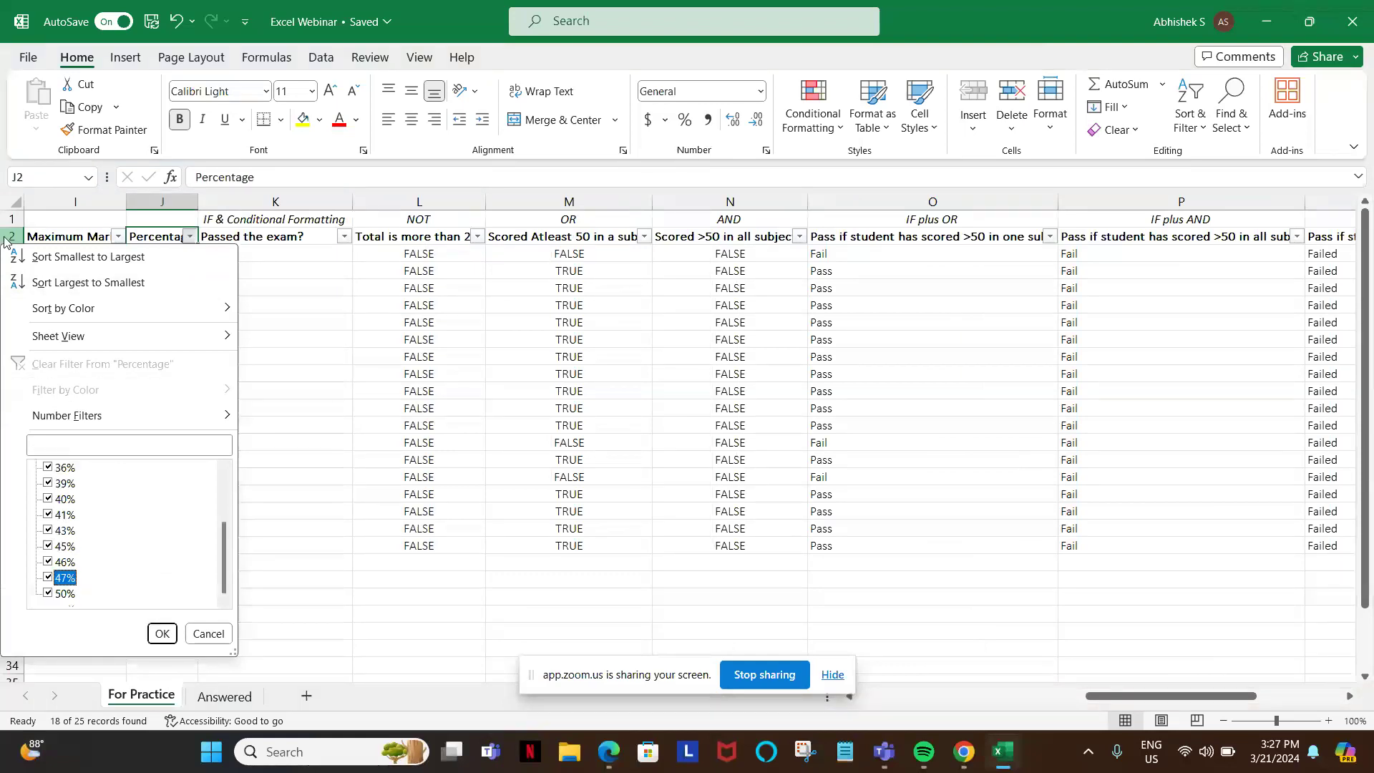
key(Escape)
- Reselect all grades in the IFS column's filter to show every student row
key(Right)
key(Right)
key(Right)
key(Right)
key(Right)
key(Right)
key(Right)
key(Right)
key(Right)
key(Right)
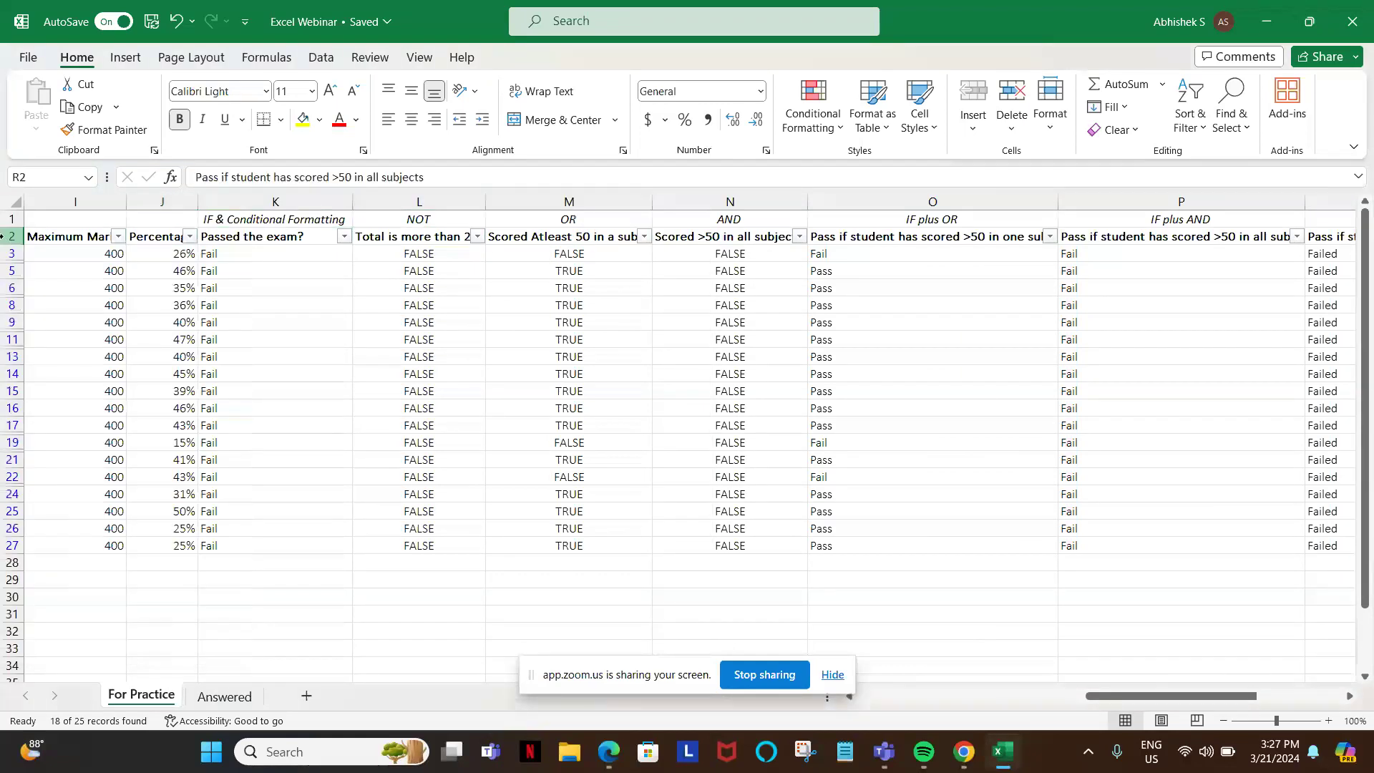
key(Left)
key(Left)
key(Left)
key(alt+Down)
key(Down)
key(Down)
key(Down)
key(Down)
key(Down)
key(Down)
key(Down)
key(Down)
key(space)
key(Return)
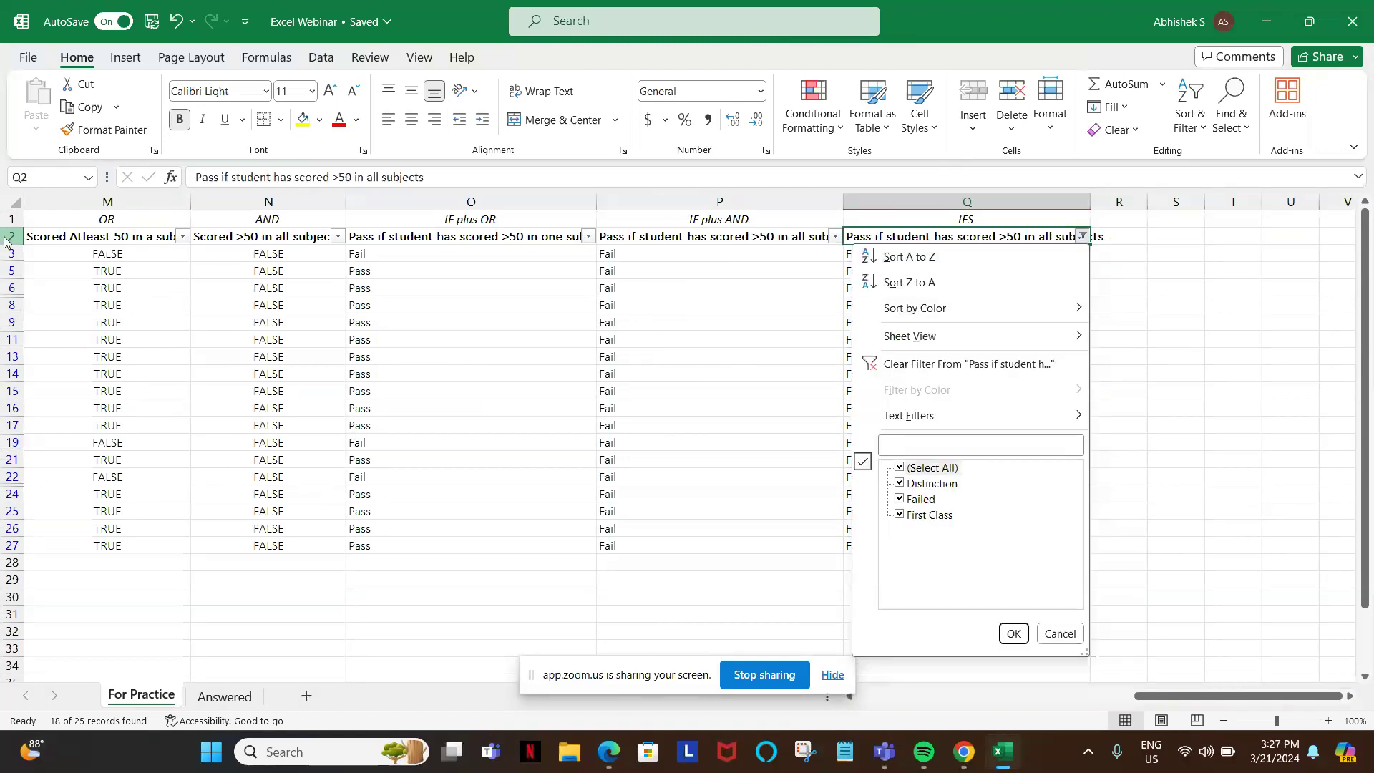
- Switch to the Zoom webinar and read the new and earlier attendee messages in the chat
key(alt+Tab)
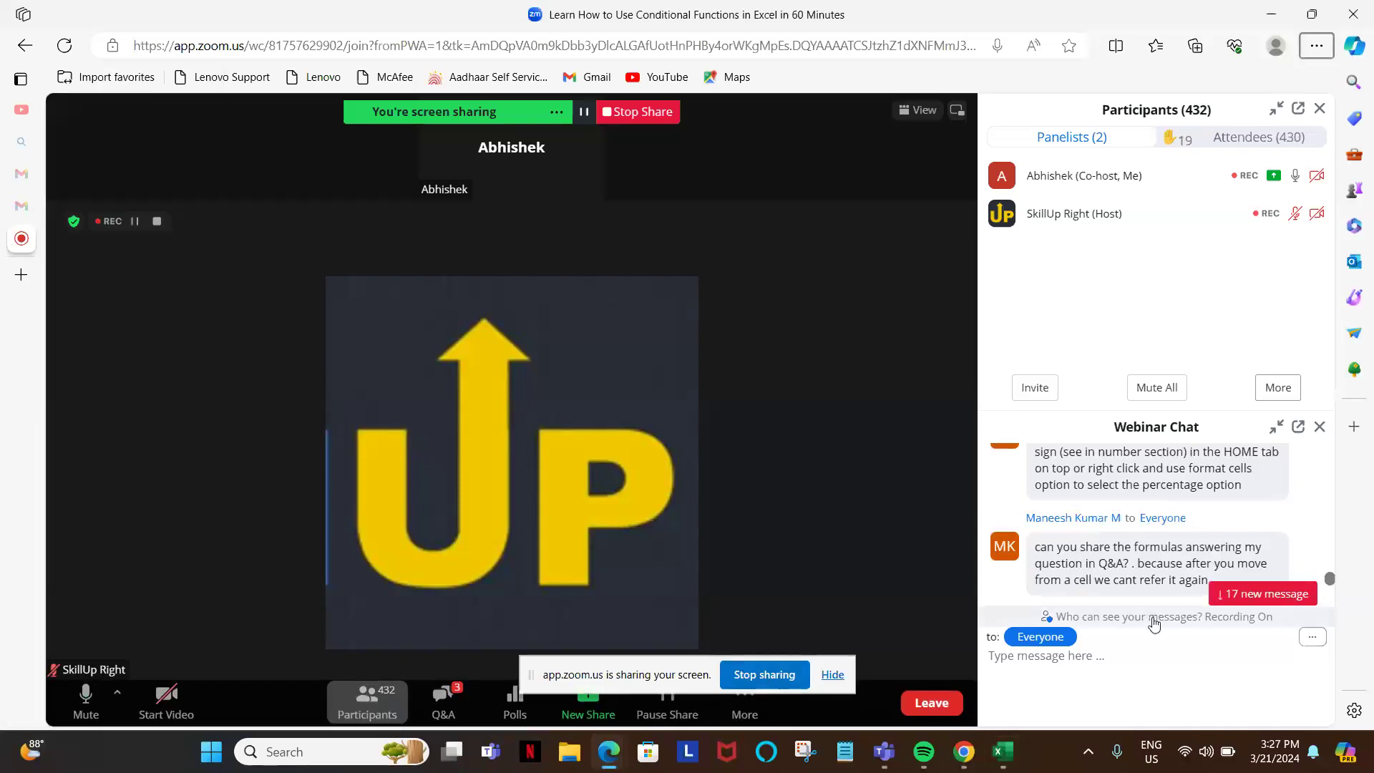
click(1265, 596)
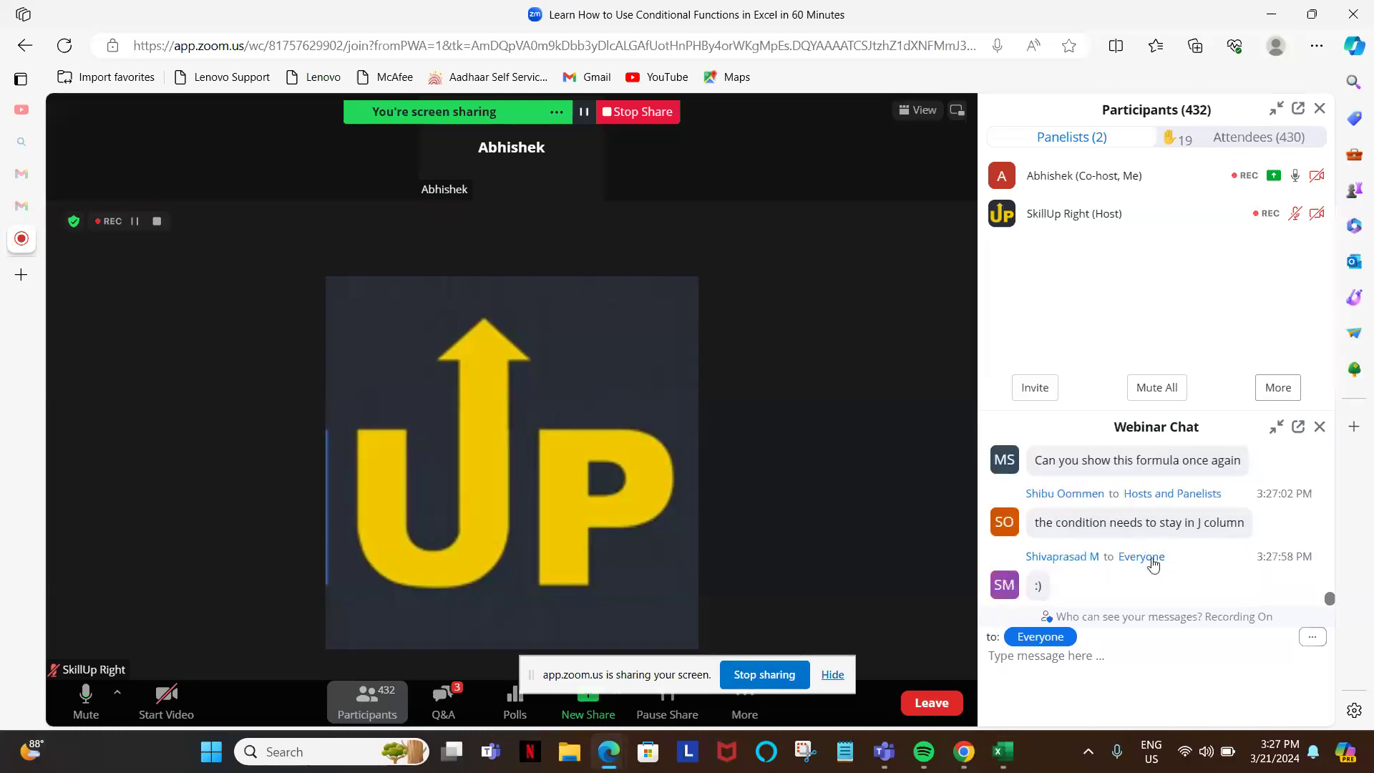
scroll(1153, 564, up, 3)
scroll(1153, 565, up, 2)
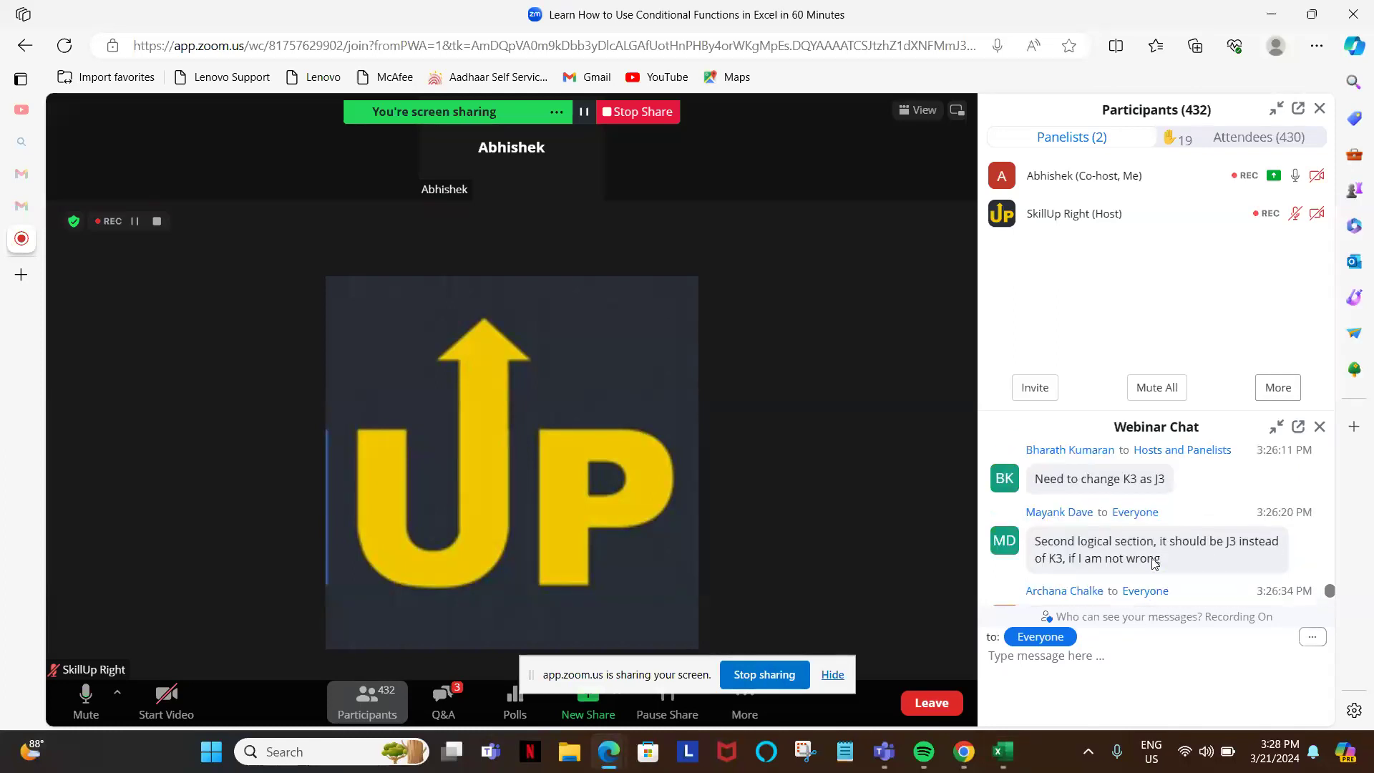
scroll(1152, 565, up, 3)
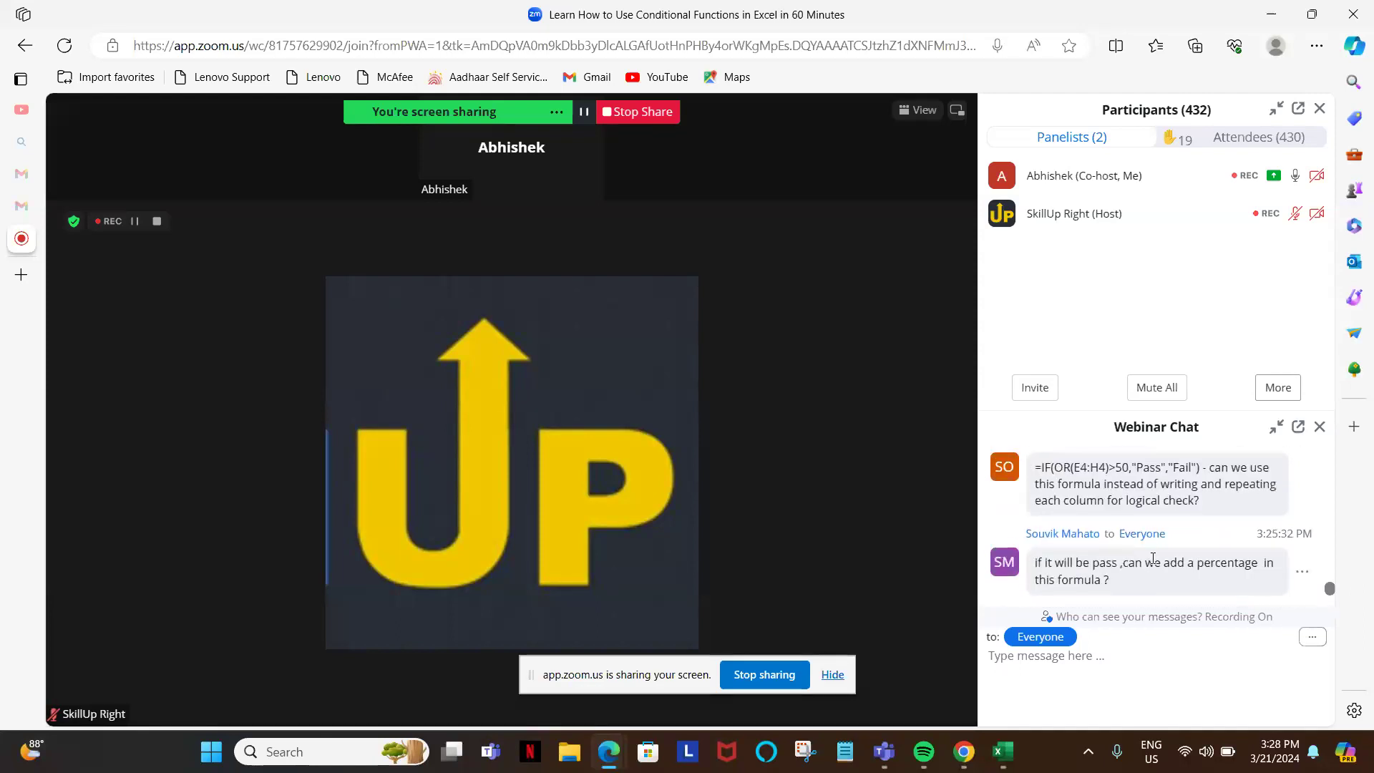
scroll(1153, 564, up, 1)
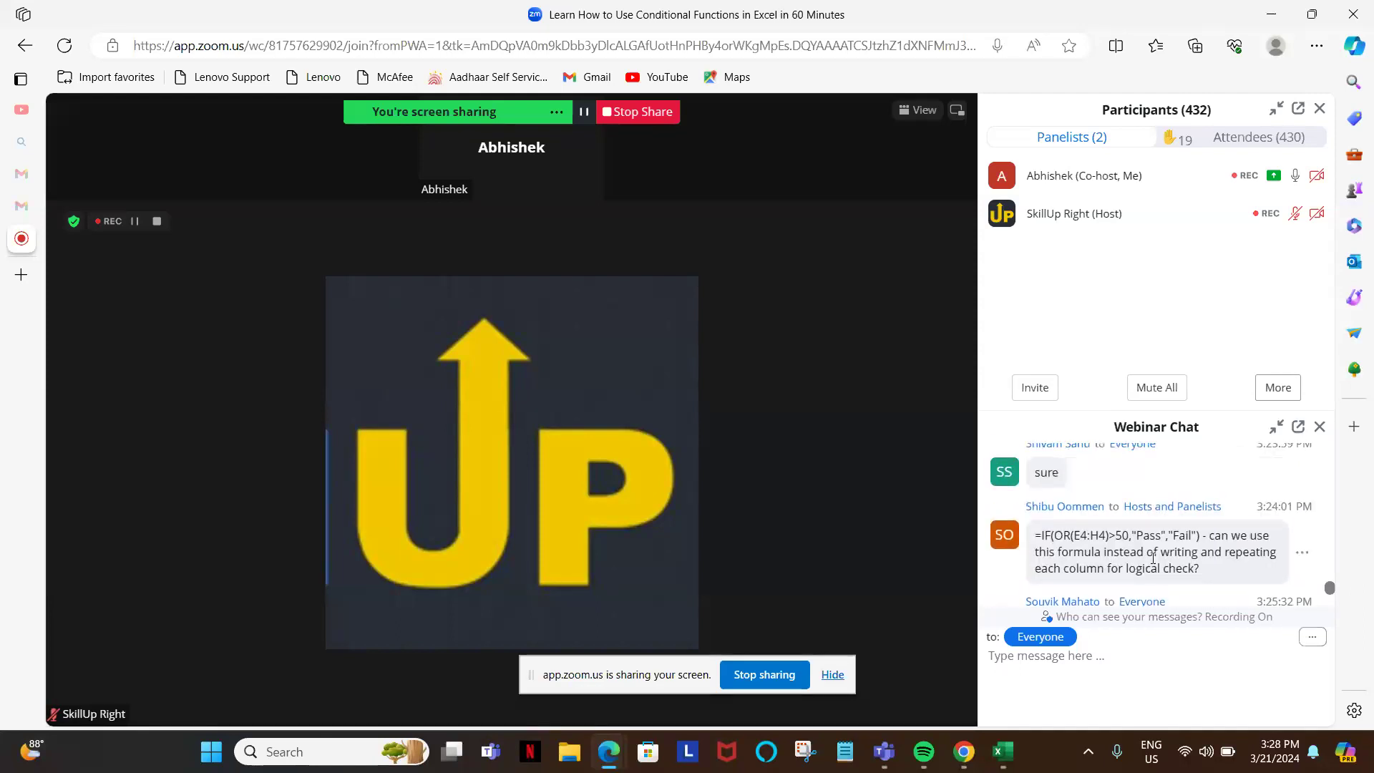
- Examine the attendees' chat questions about the OR formula, the differences between IF, AND and OR, and the IF plus AND result
scroll(1153, 564, up, 2)
scroll(1131, 566, down, 2)
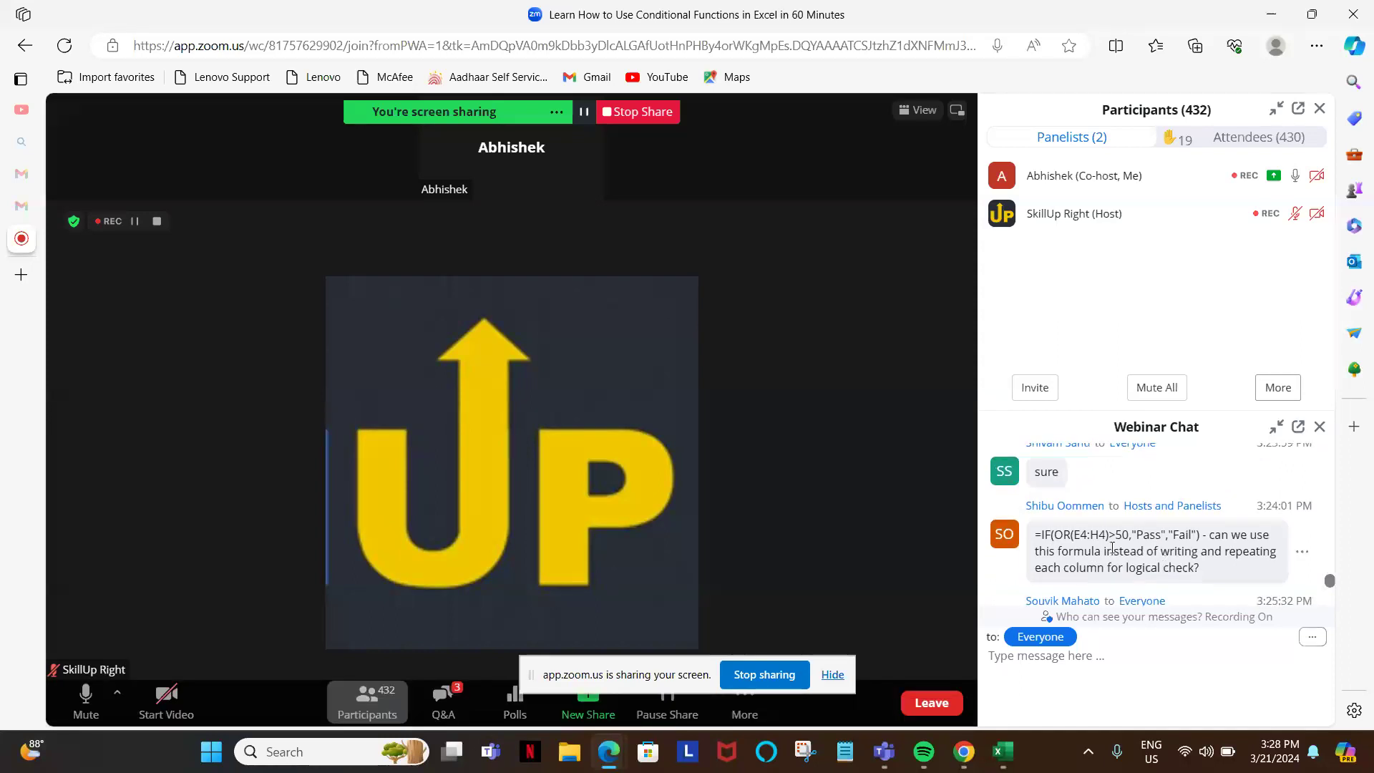
click(1052, 539)
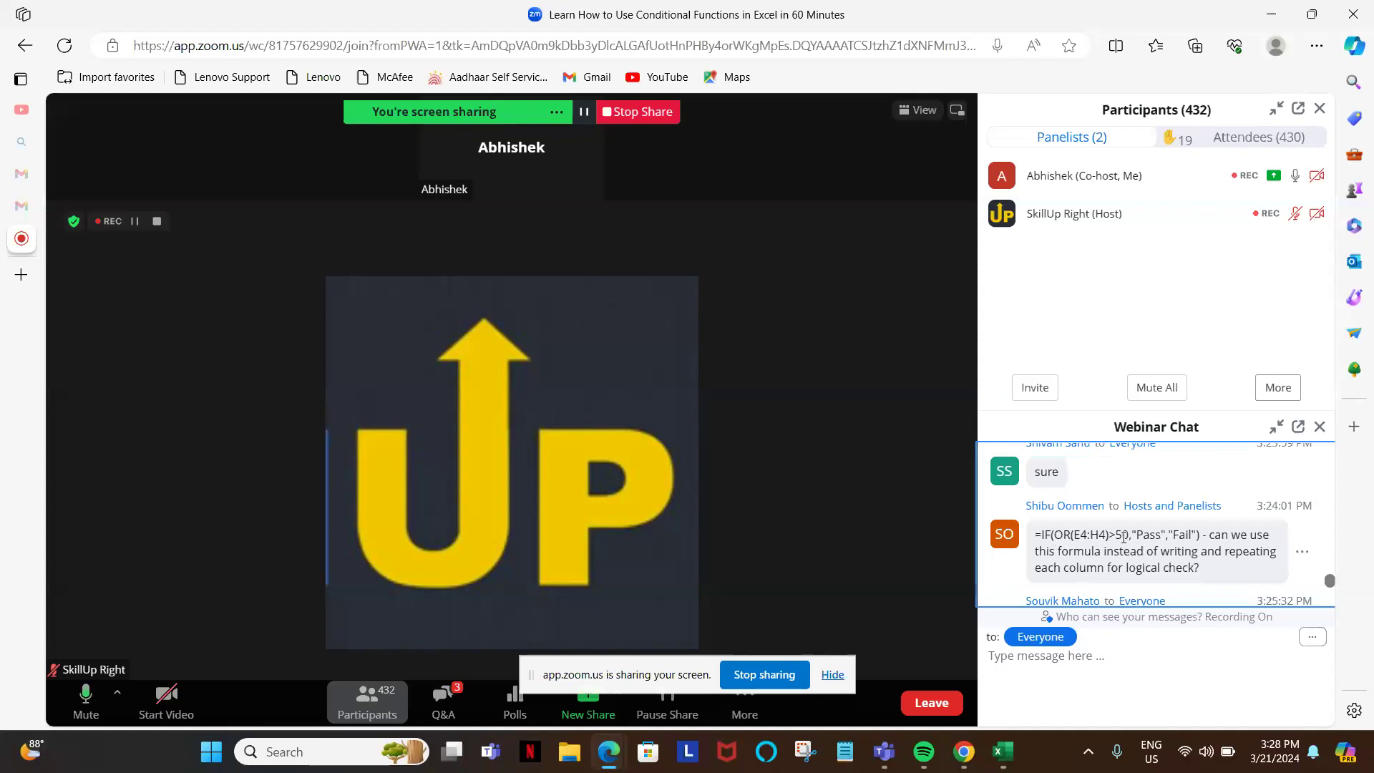
scroll(1117, 537, down, 5)
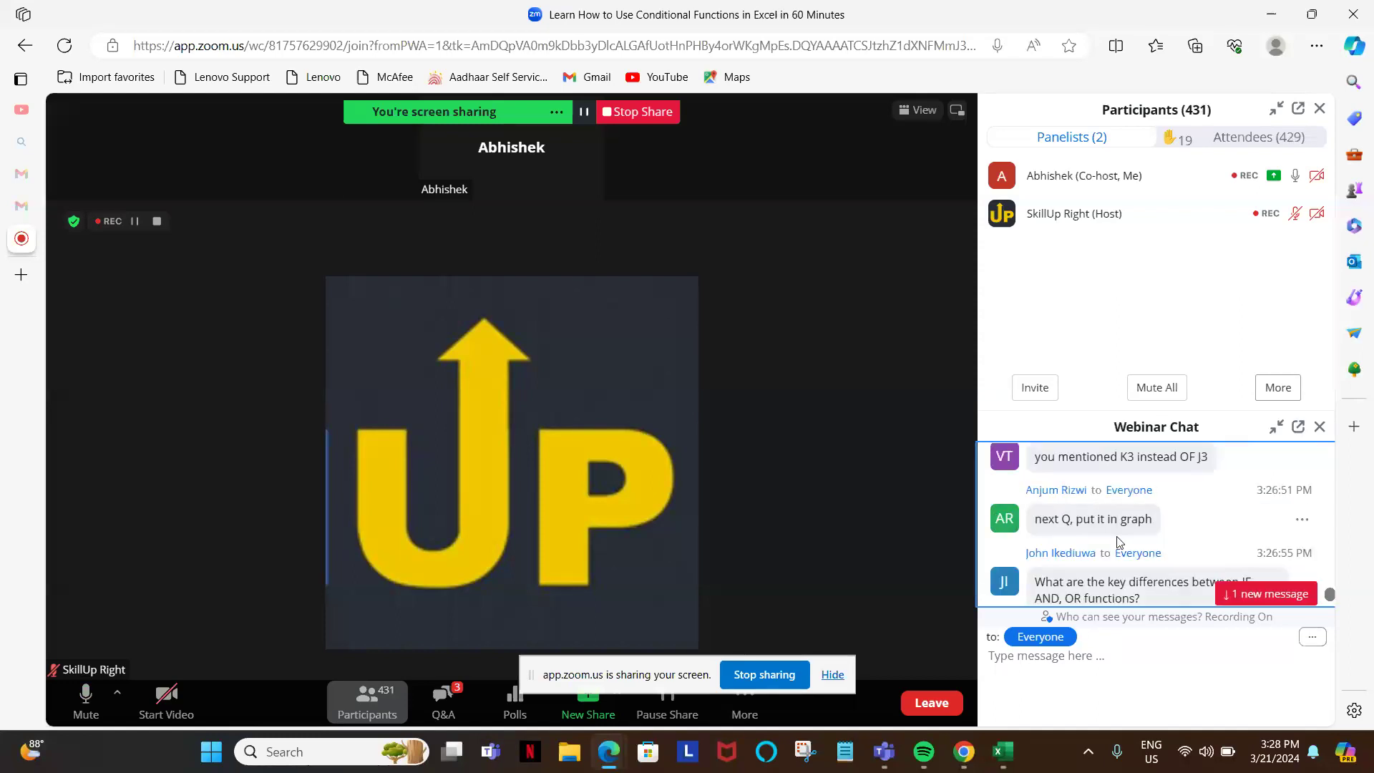
scroll(1120, 541, down, 5)
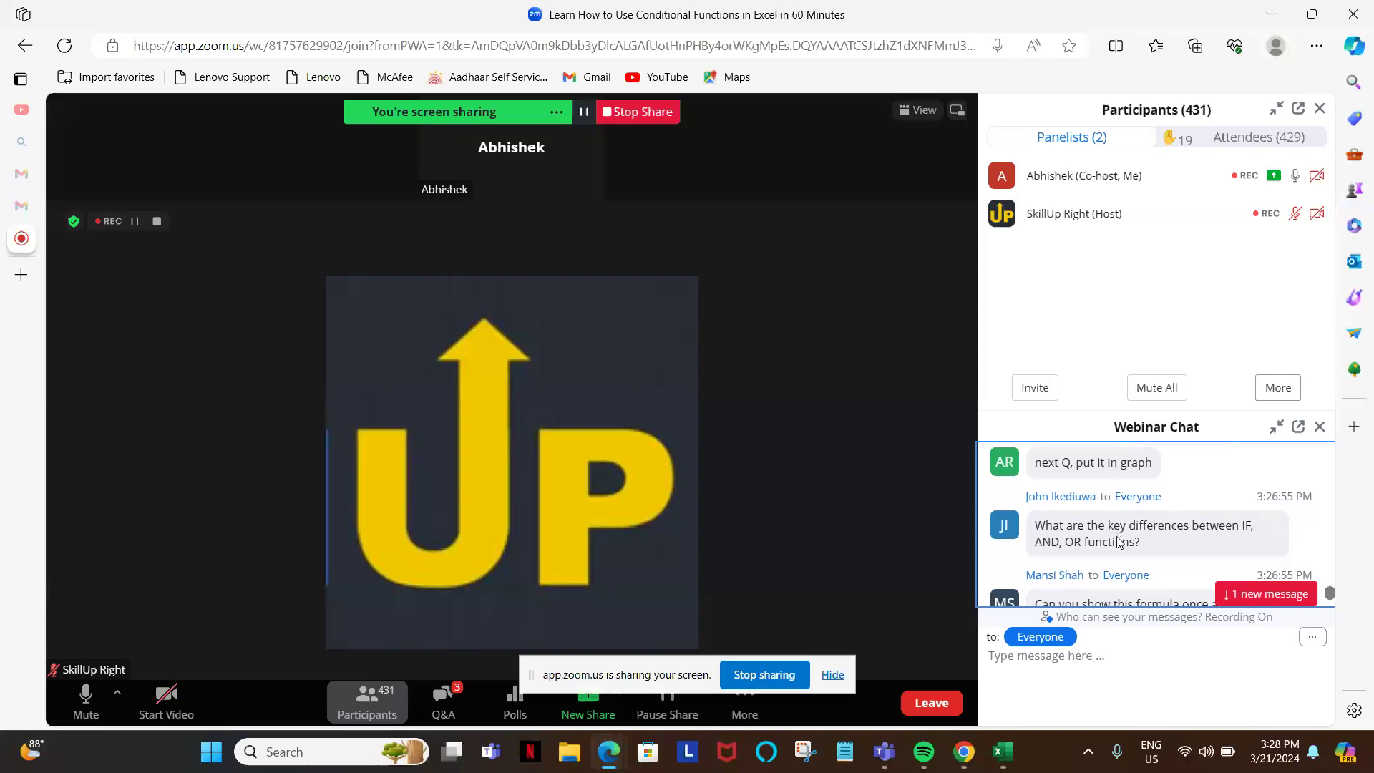
scroll(1120, 542, up, 5)
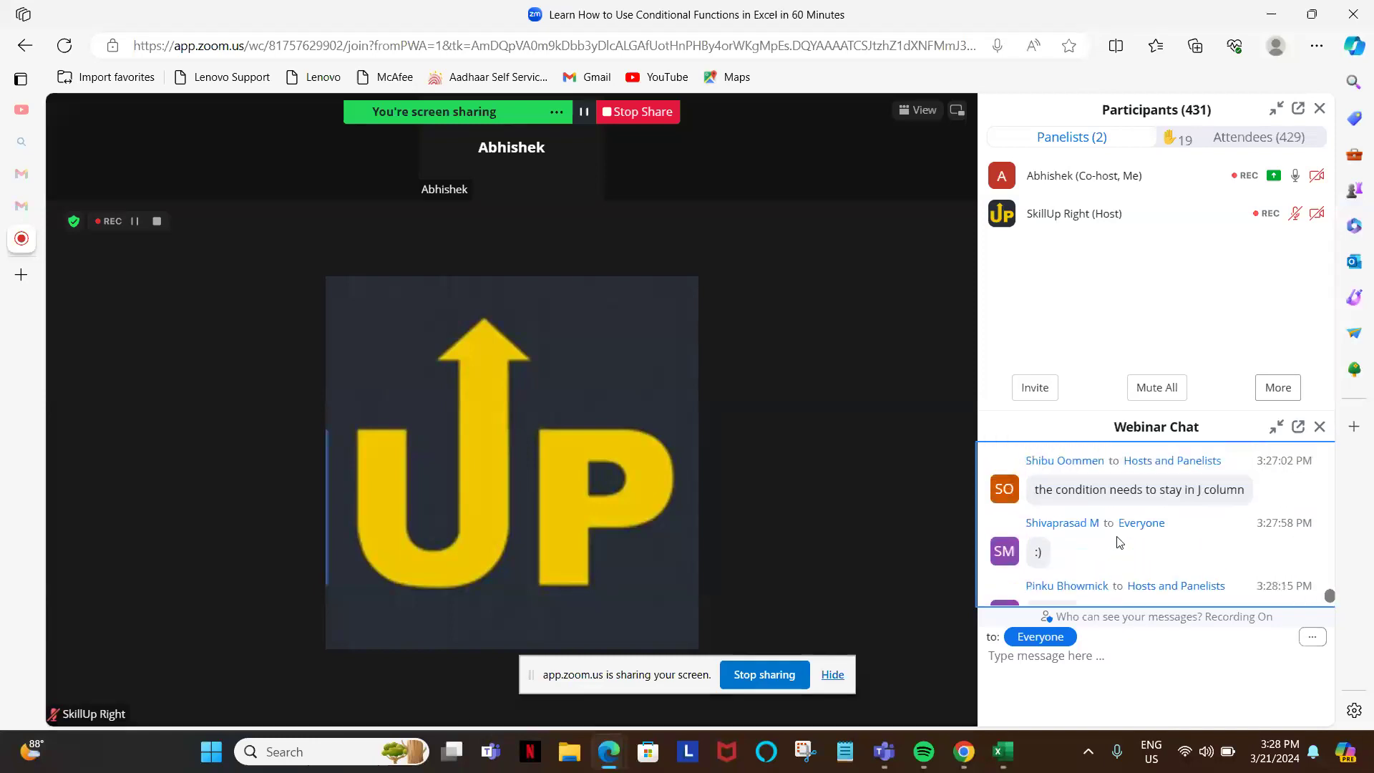
scroll(1120, 542, up, 1)
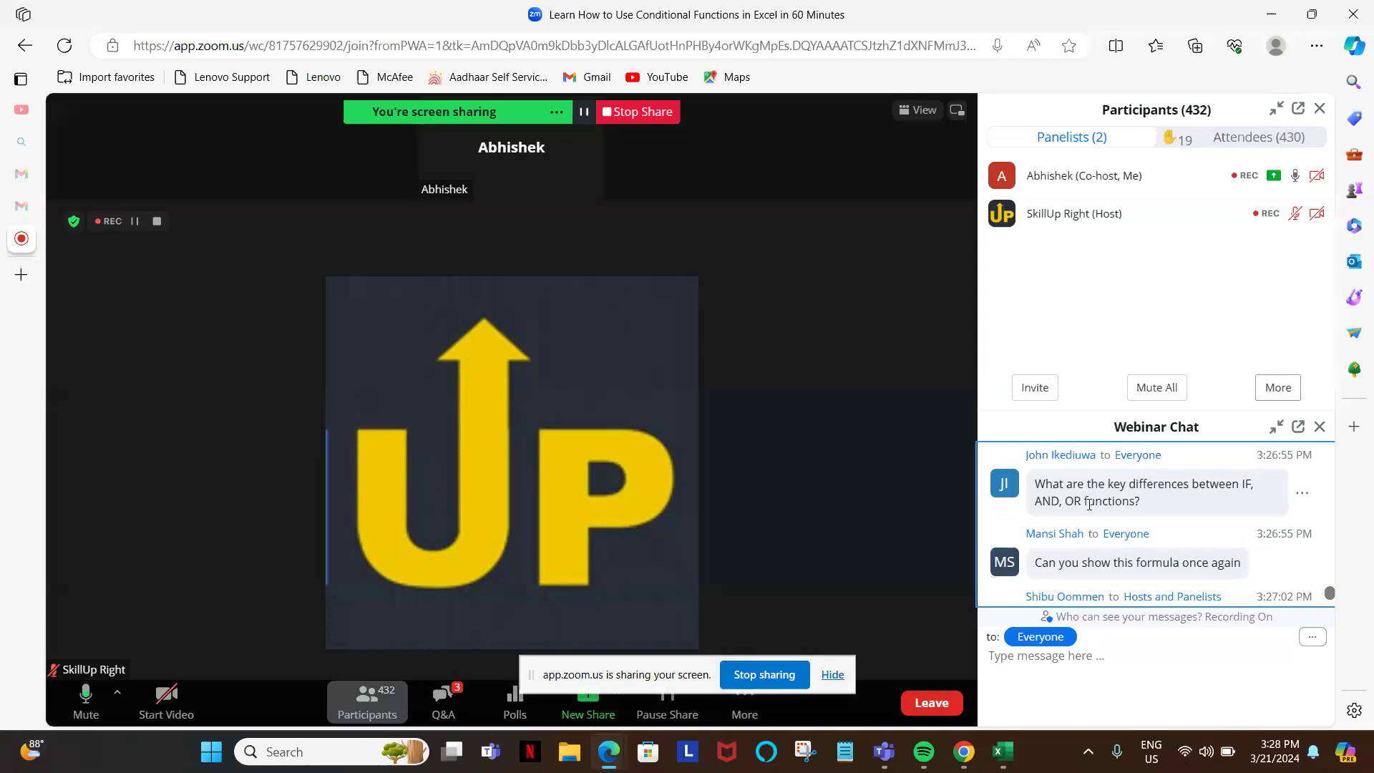
scroll(1071, 493, up, 1)
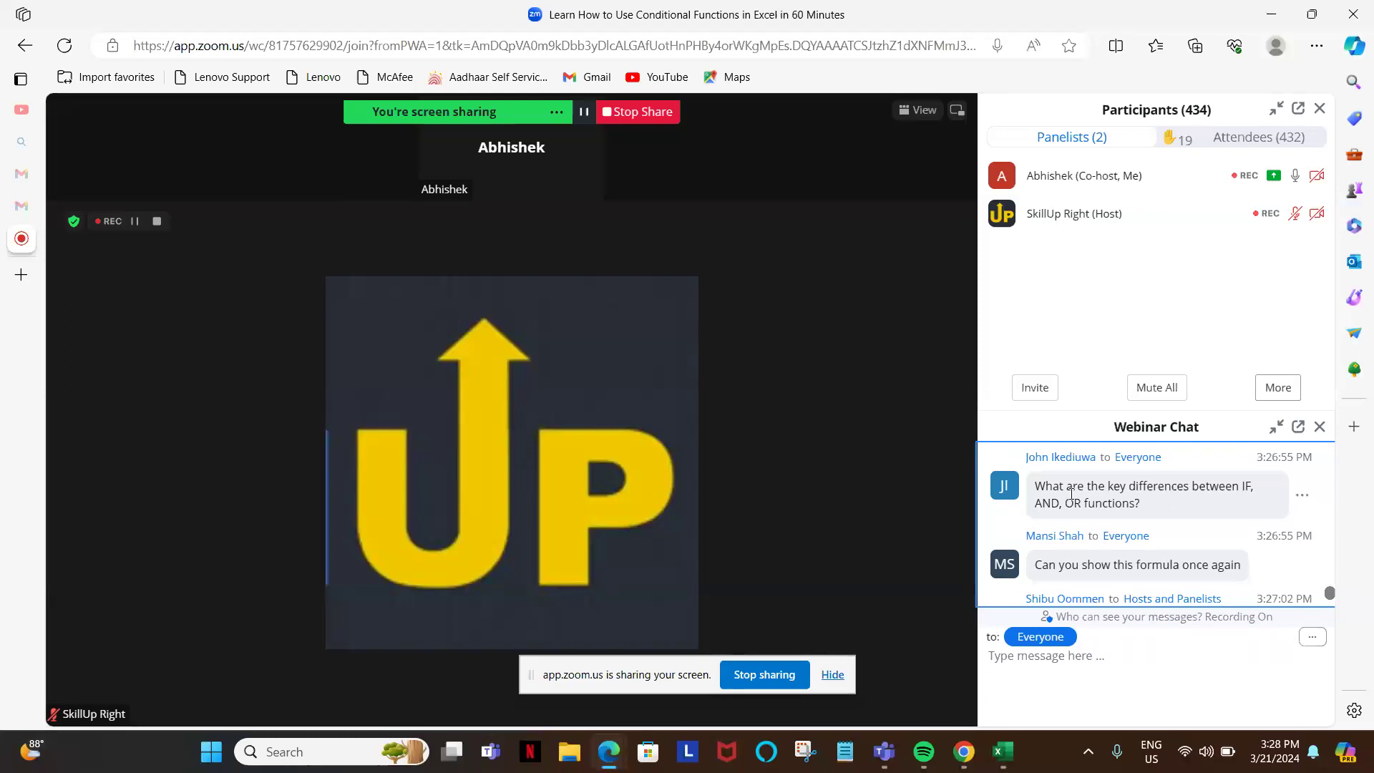
scroll(1071, 493, down, 1)
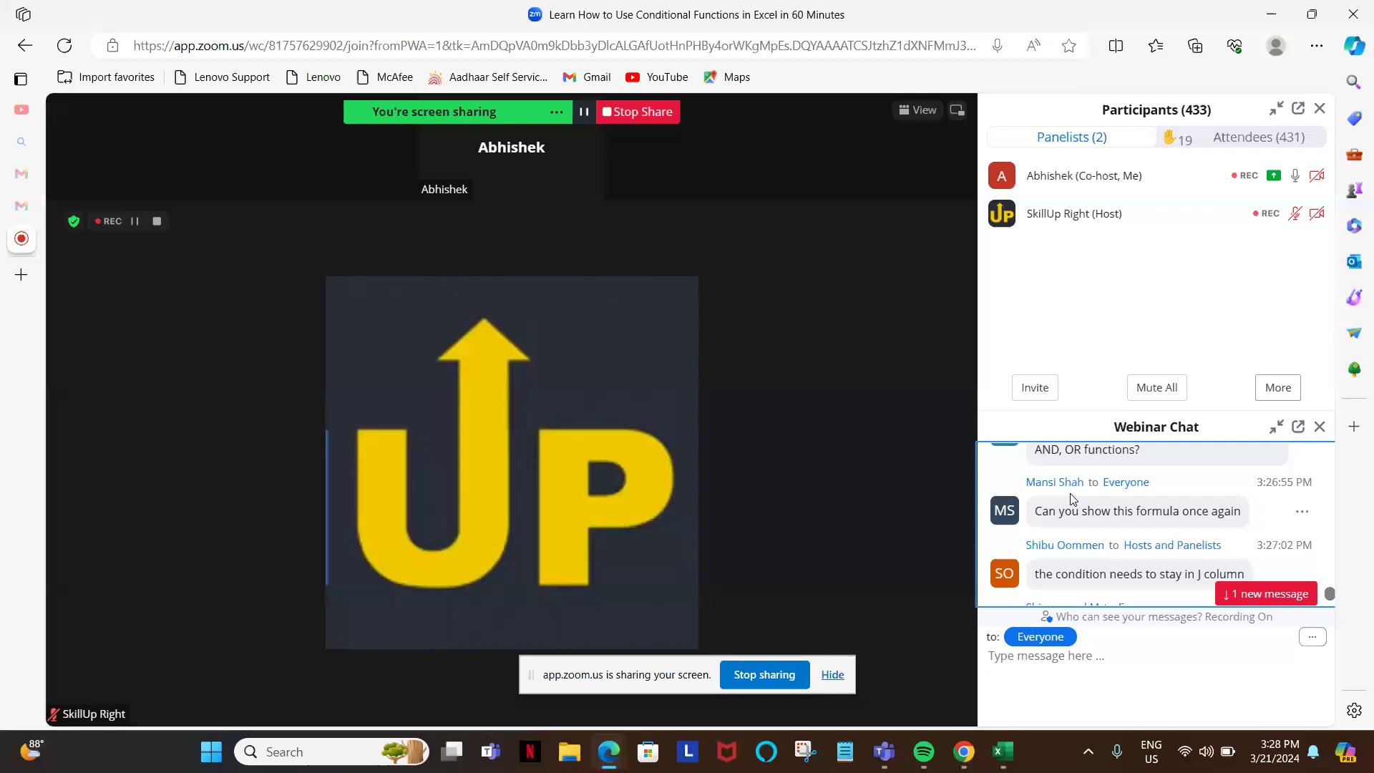
scroll(1071, 499, down, 5)
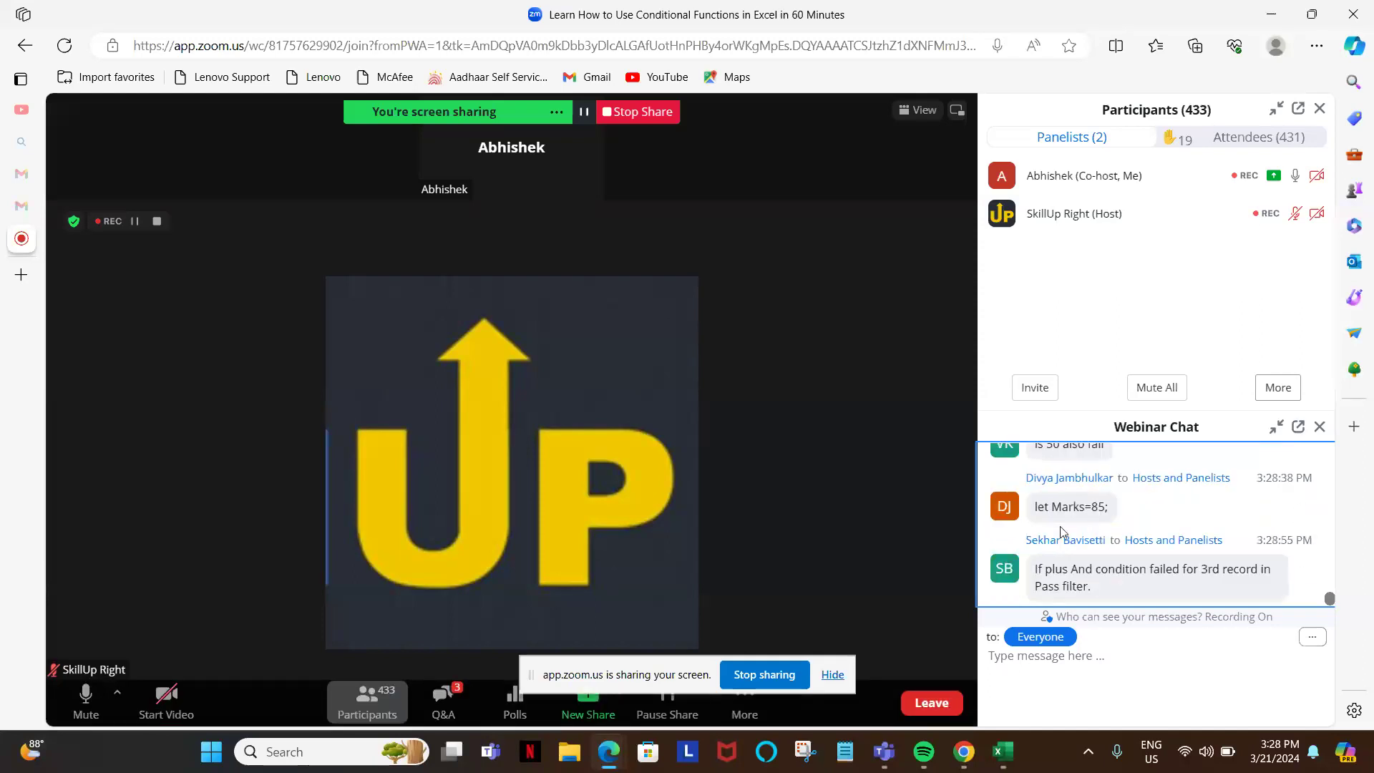
scroll(1102, 504, up, 1)
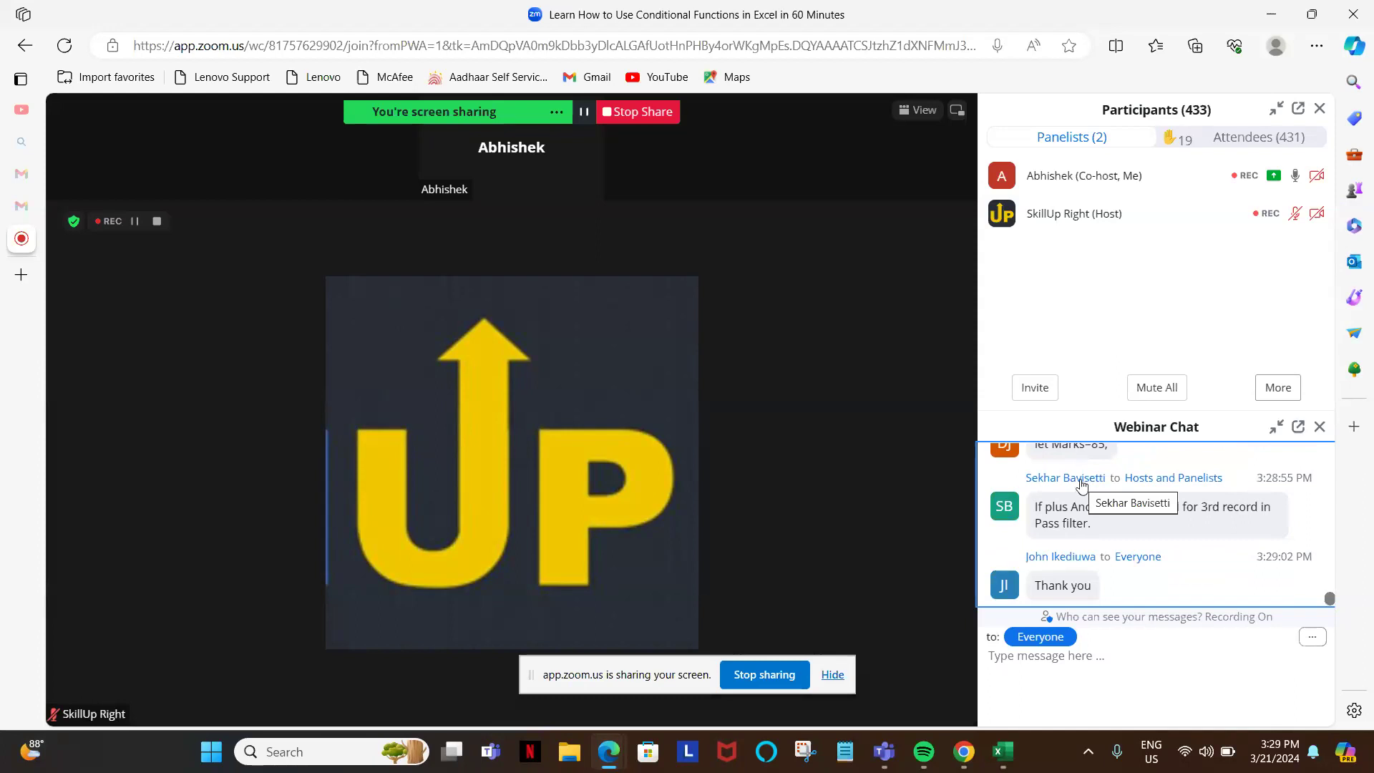
scroll(1165, 561, up, 1)
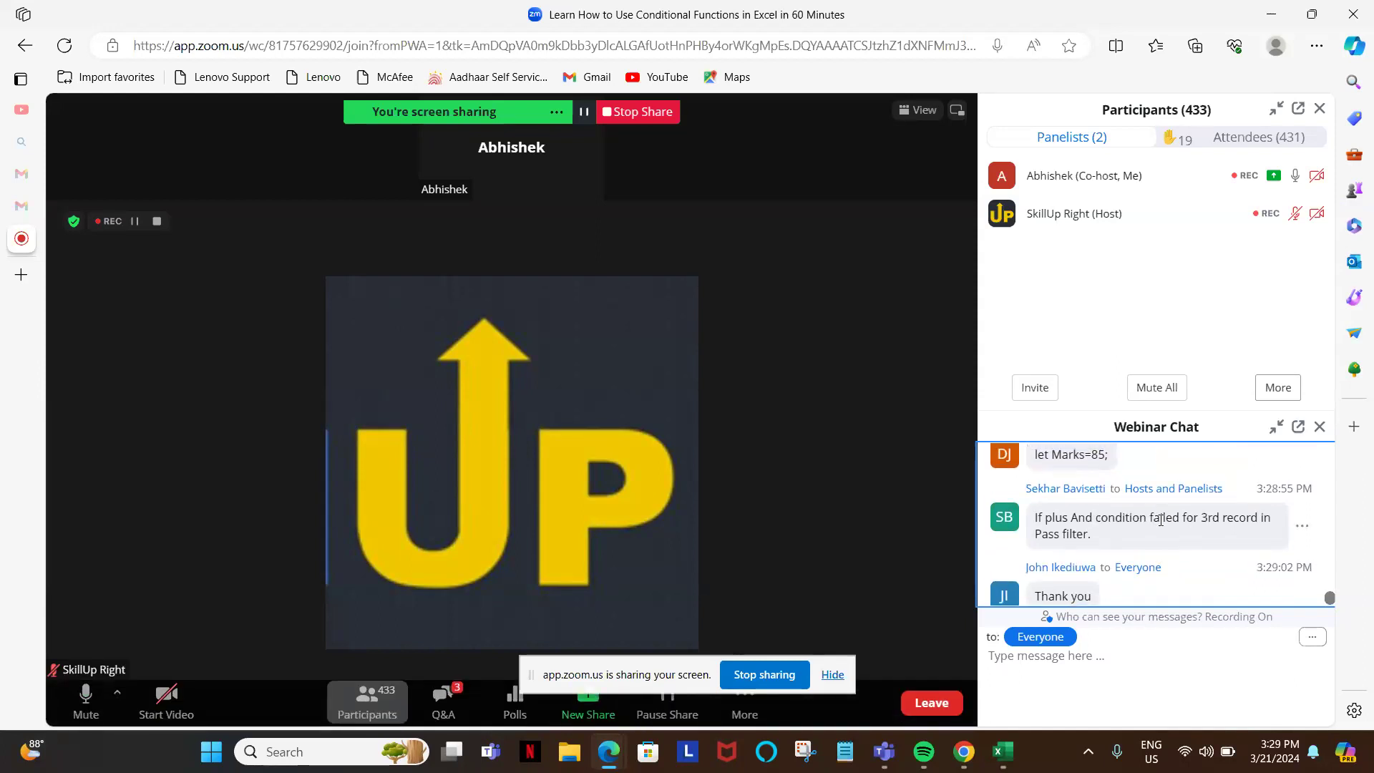
scroll(1160, 520, down, 1)
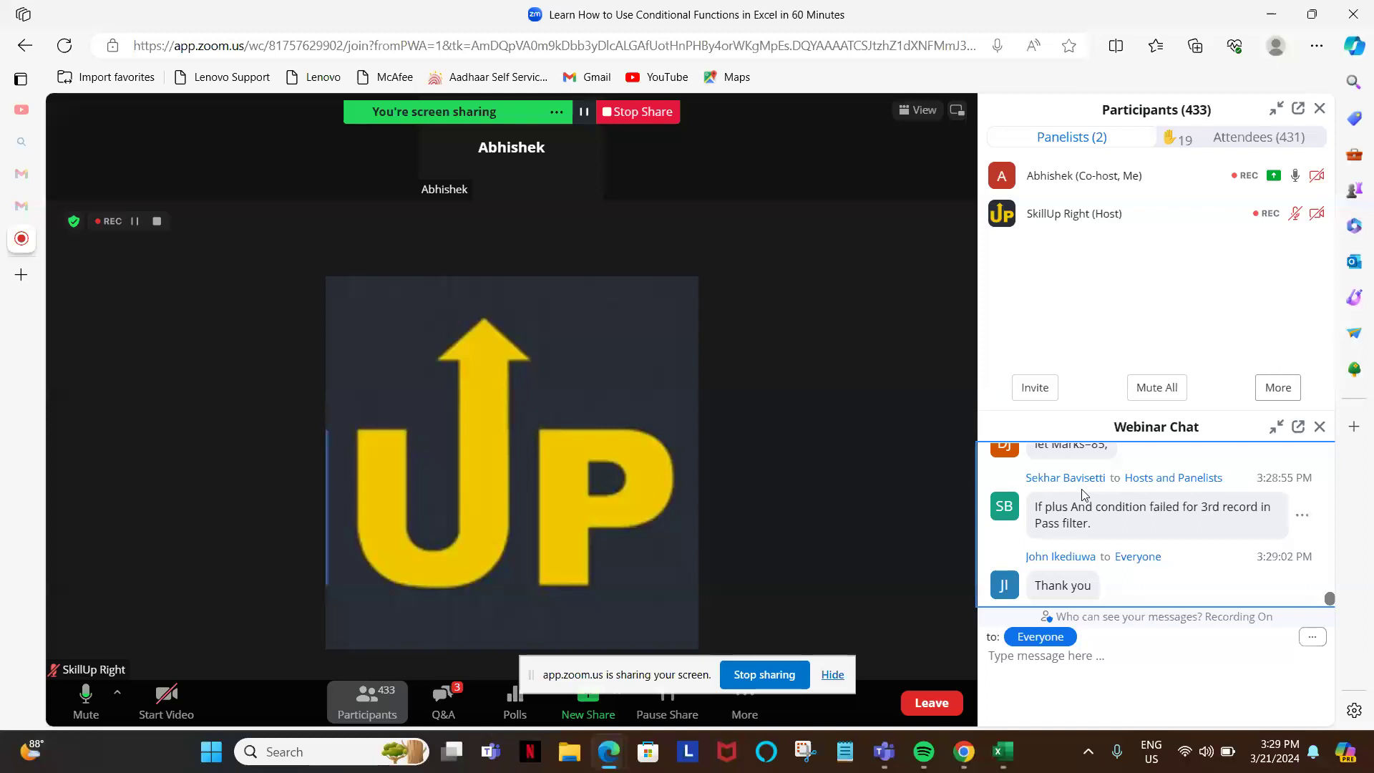
- Switch back to the Excel workbook and go back across the formula columns from IFS to the Names column
key(alt+Tab)
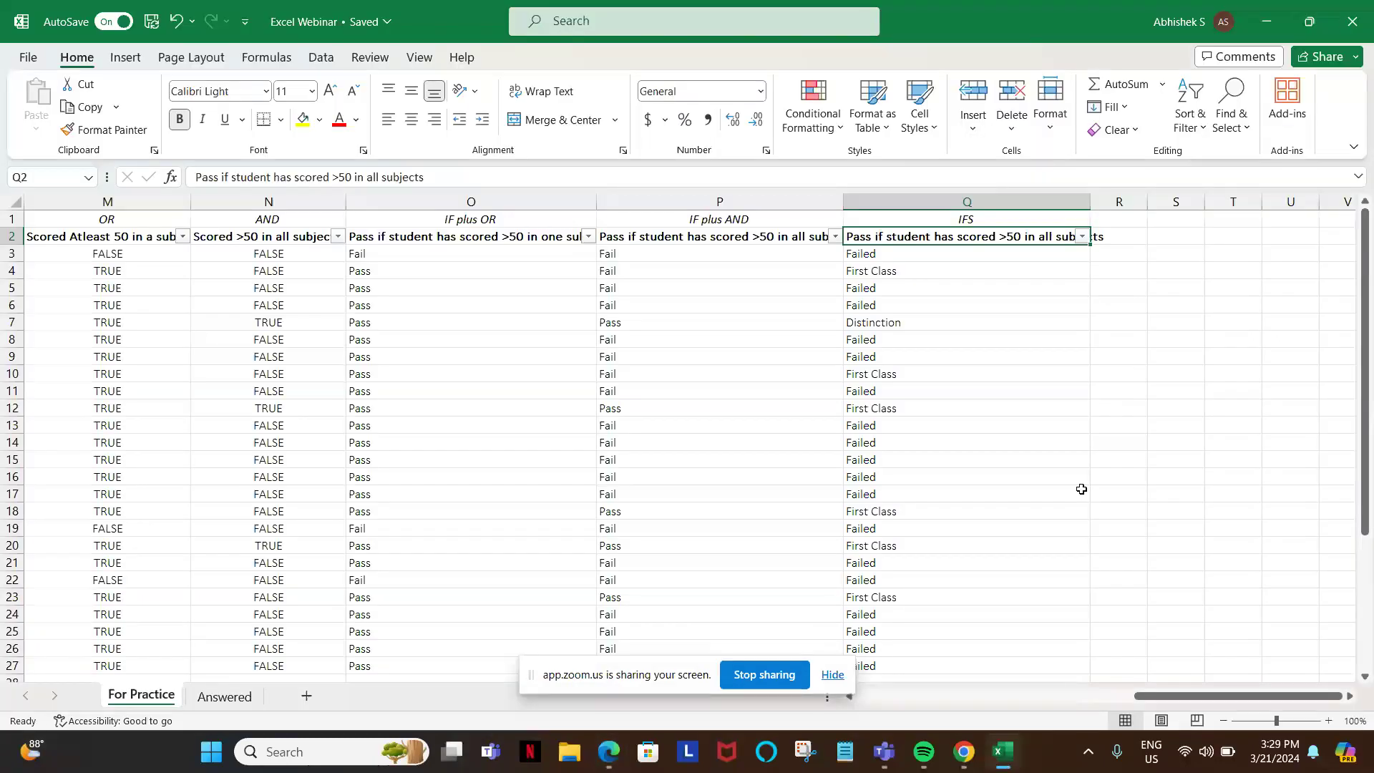
key(Down)
key(Down)
key(Down)
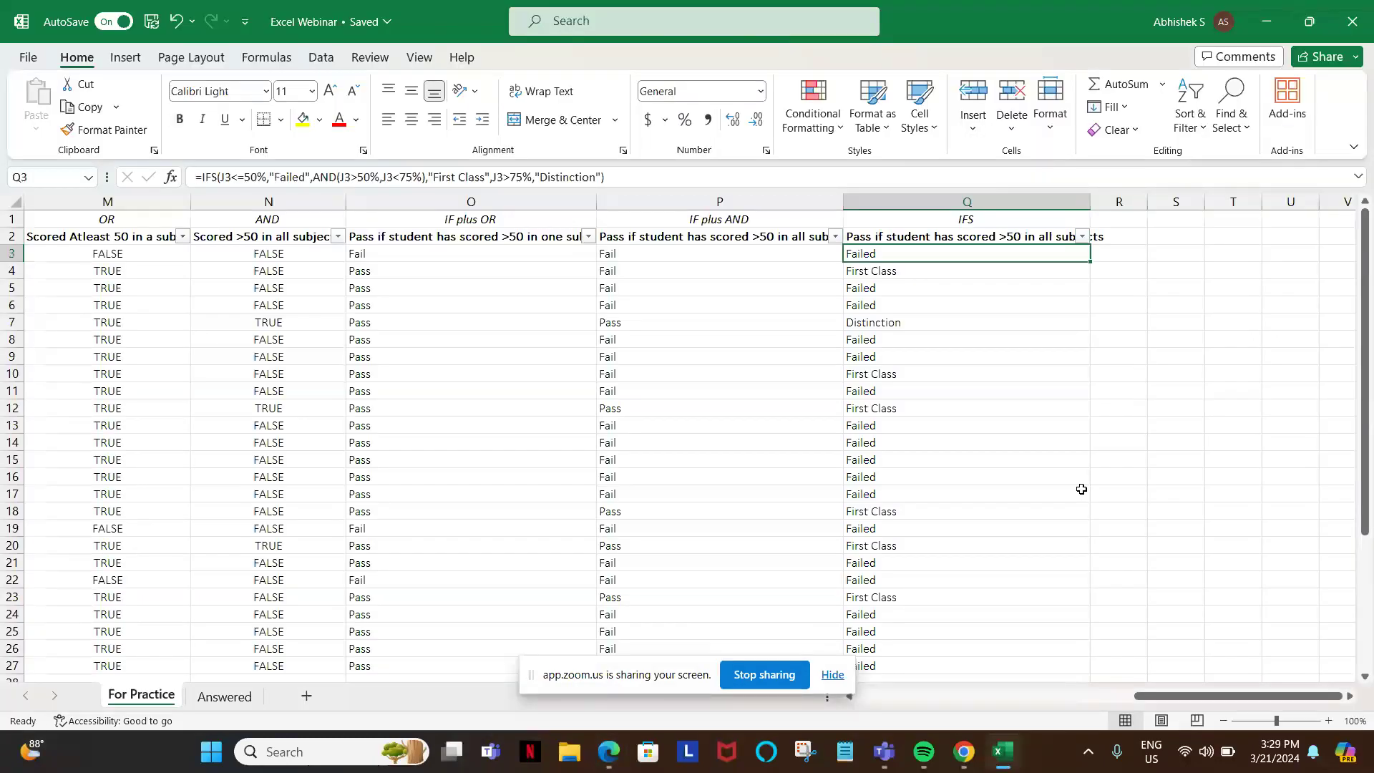
key(Left)
key(Left)
key(Left)
key(Left)
key(Left)
key(Left)
key(Left)
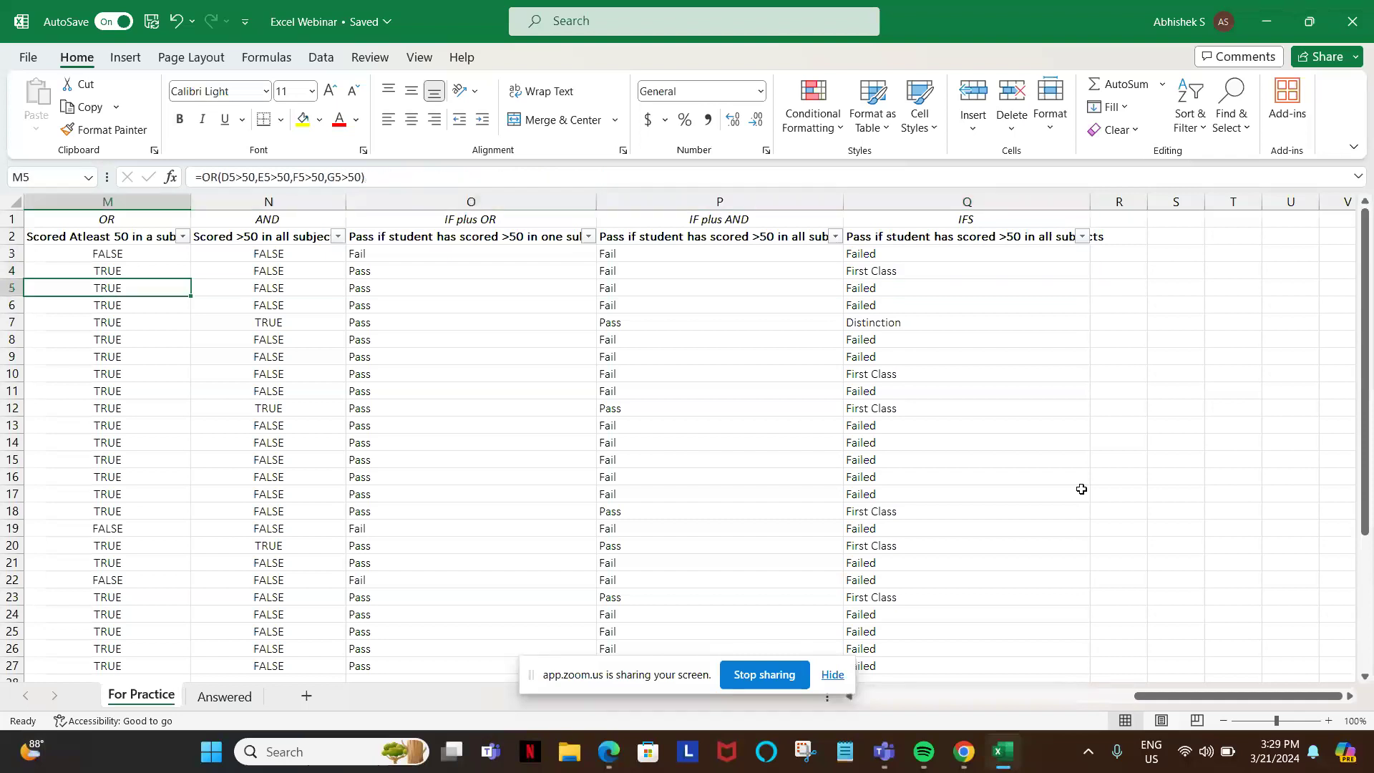
key(Left)
key(Left)
key(Left)
key(Left)
key(Left)
key(Left)
key(Left)
key(Left)
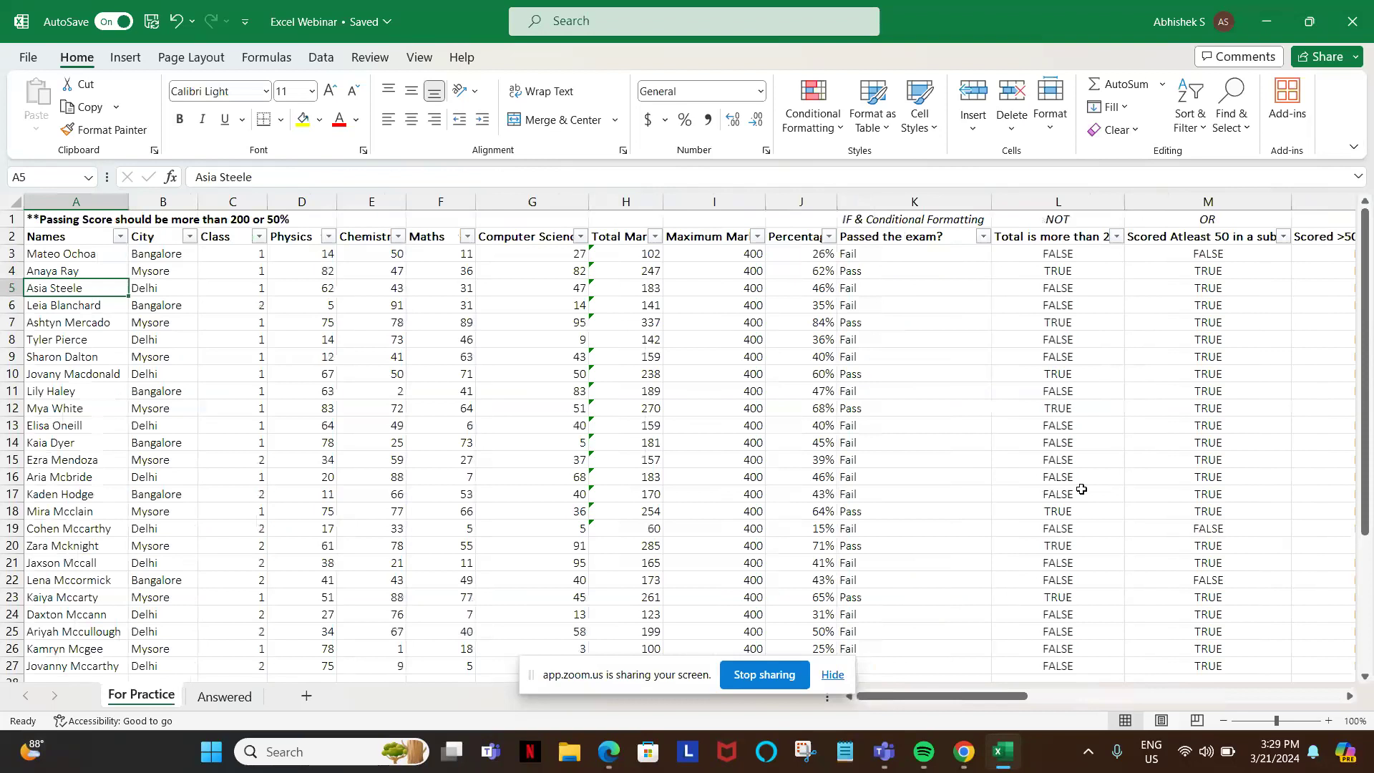
- Add a Text that Contains rule to the Passed the exam? results, formatting Fail with Light Red Fill with Dark Red Text
click(901, 243)
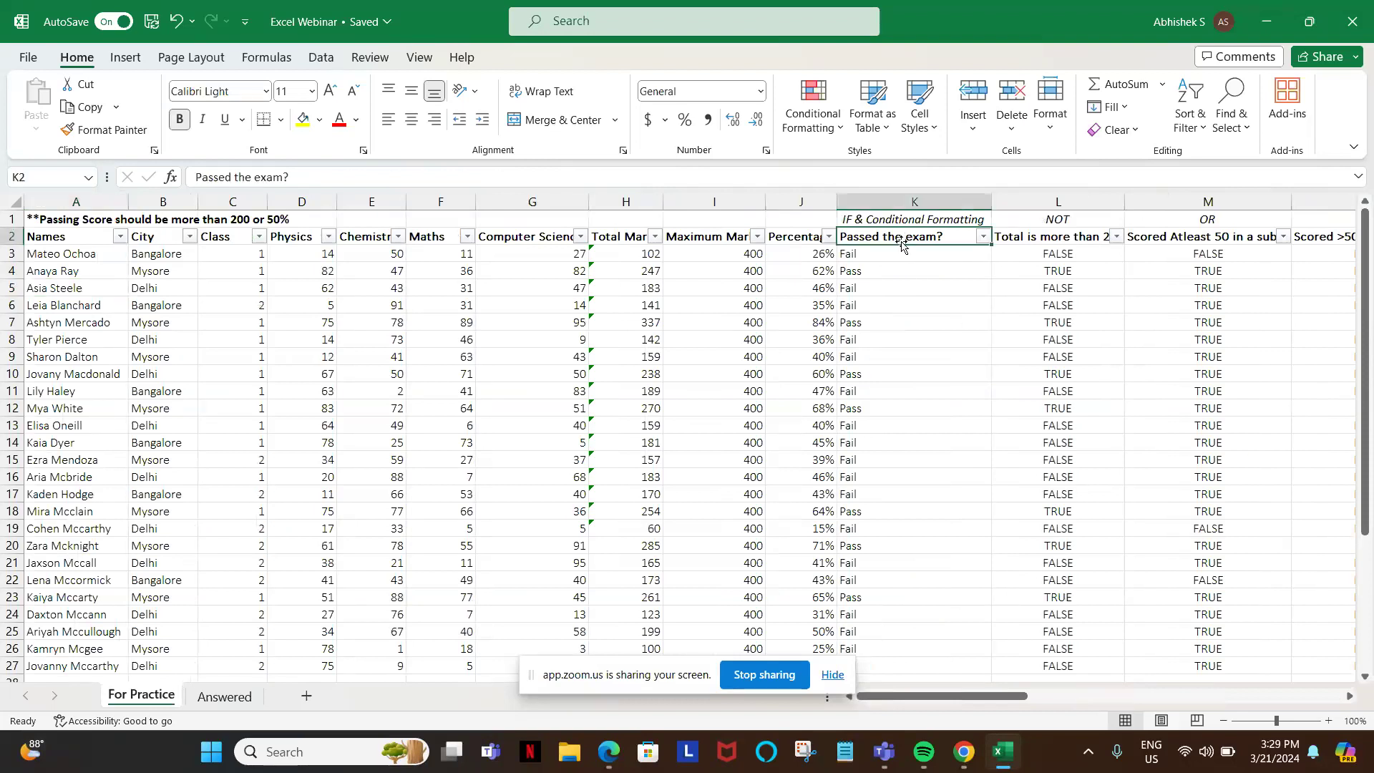
key(Down)
key(ctrl+shift+Down)
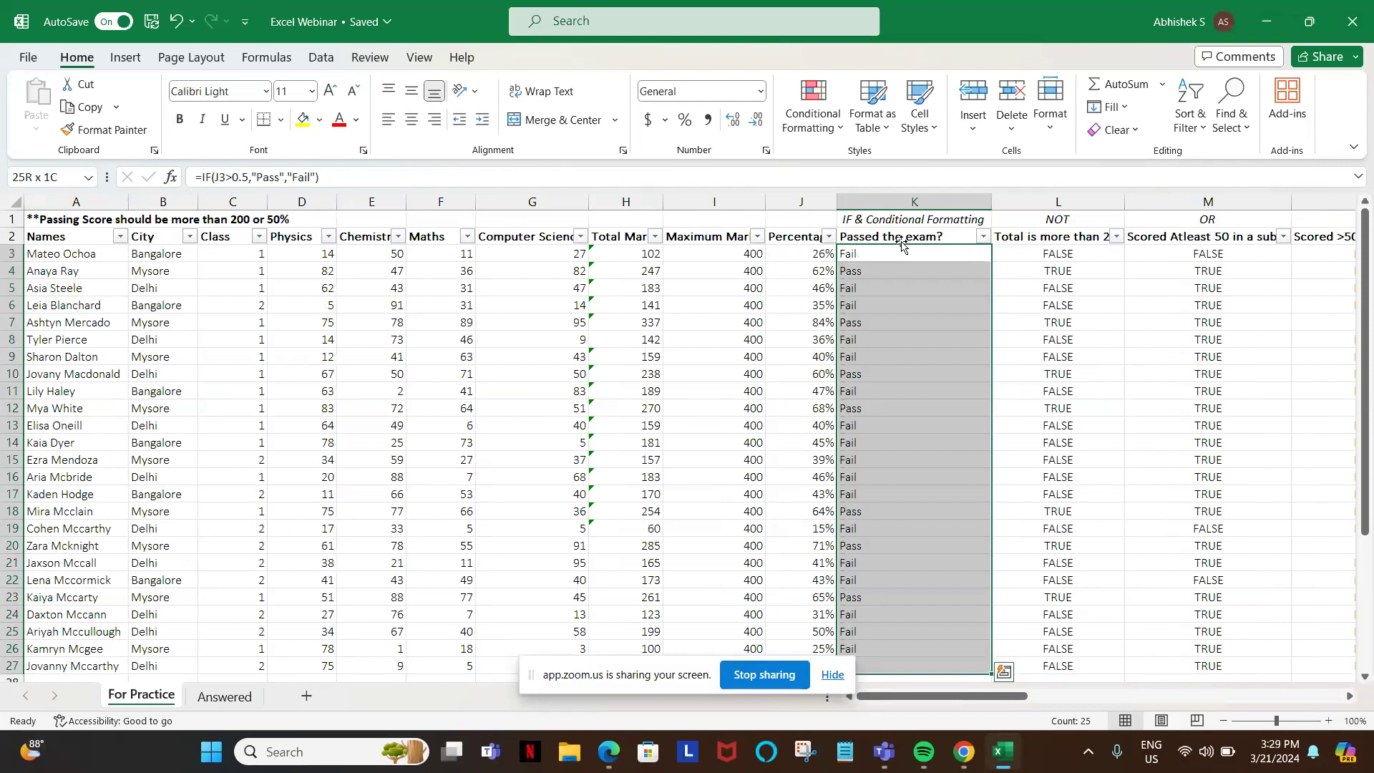
click(818, 130)
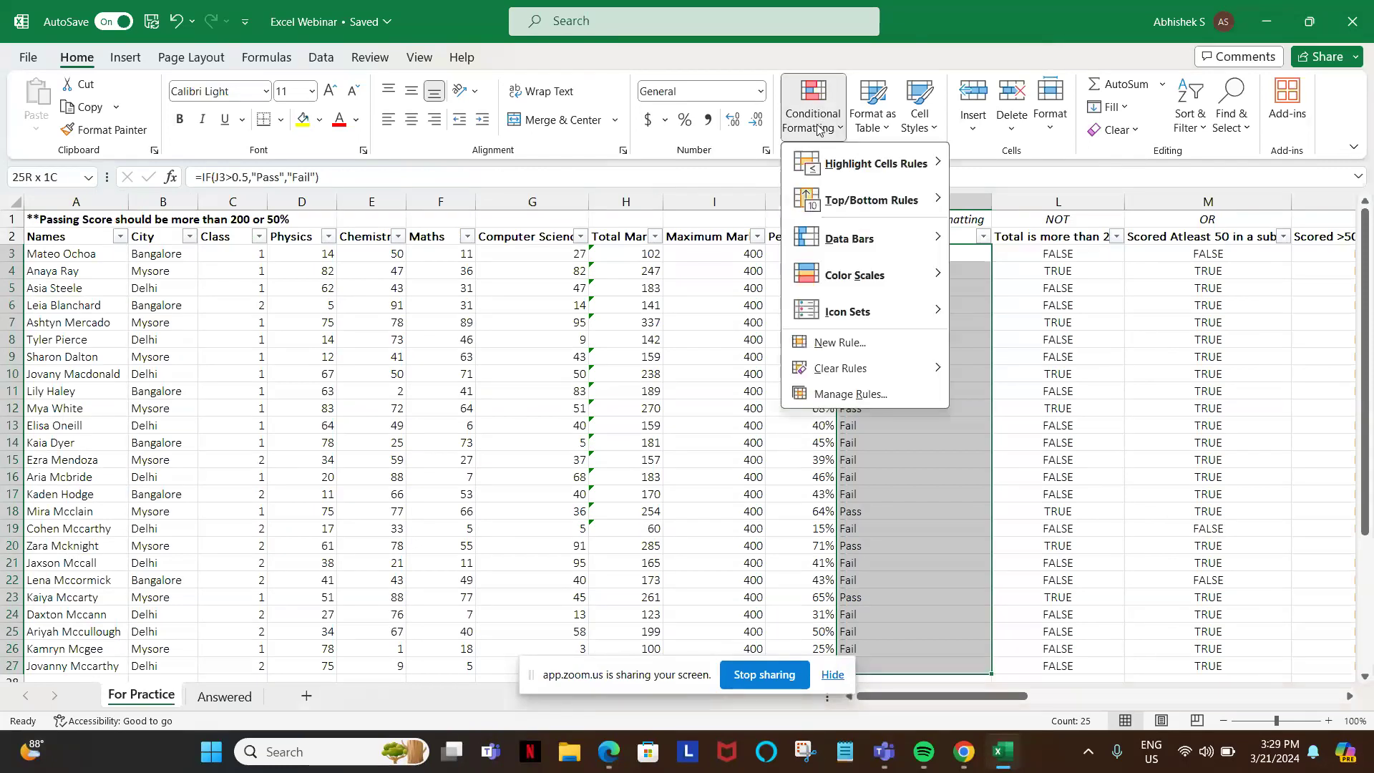
mouse_move(855, 174)
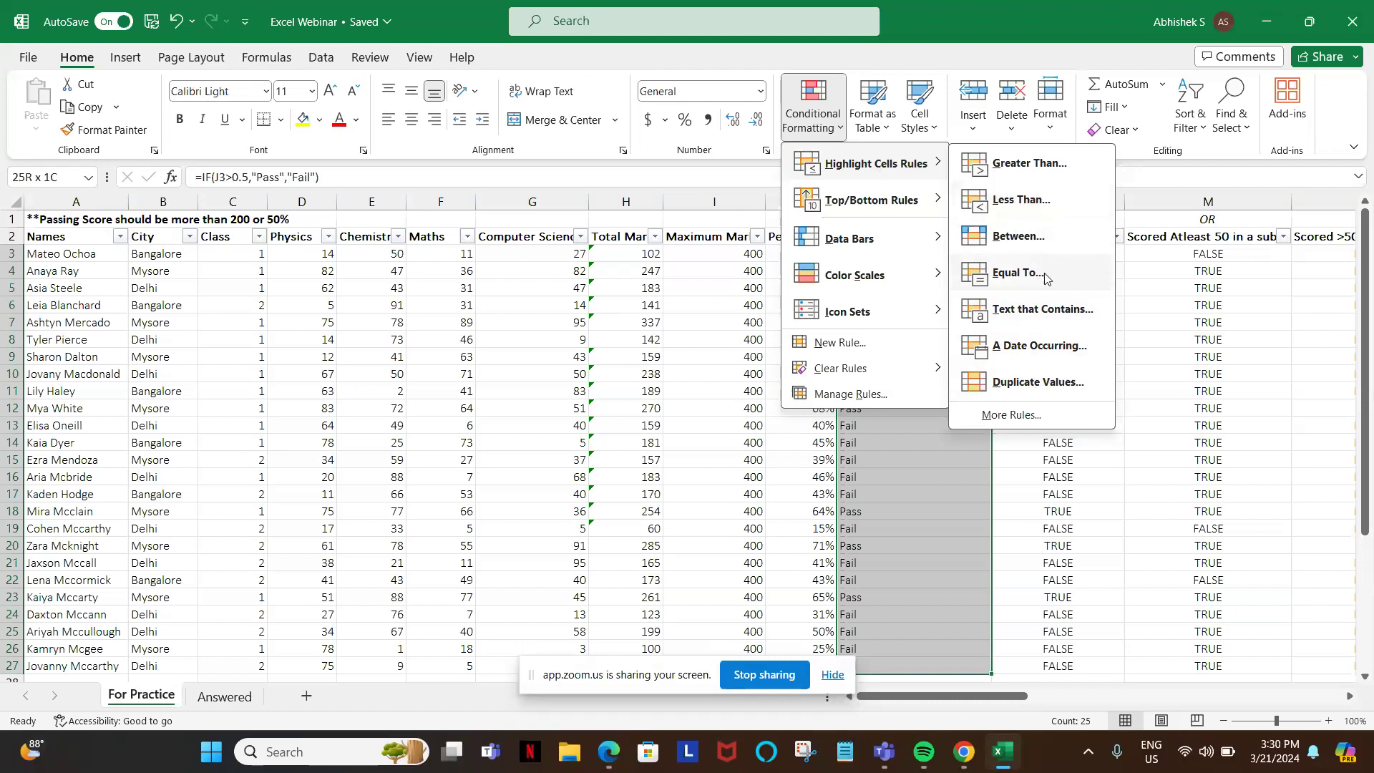
click(1031, 326)
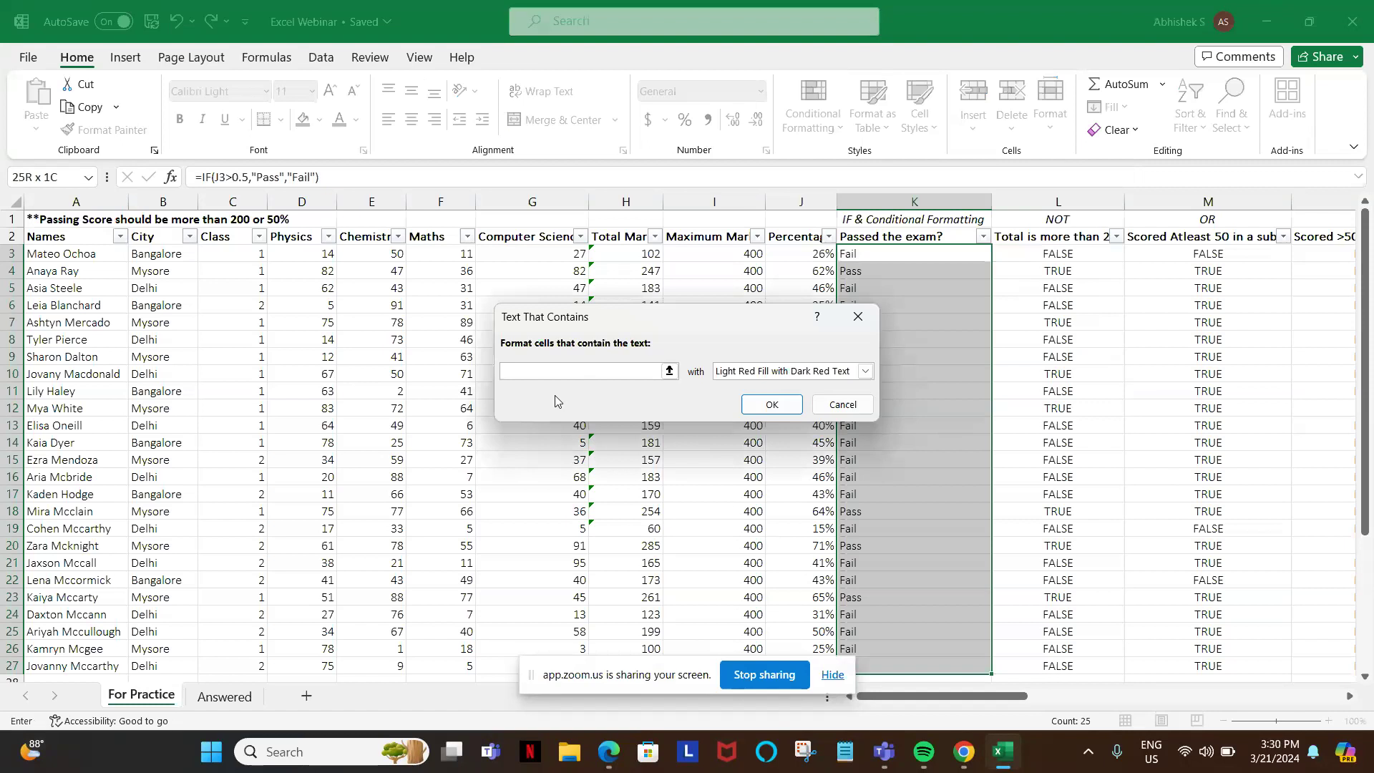
text(Fail)
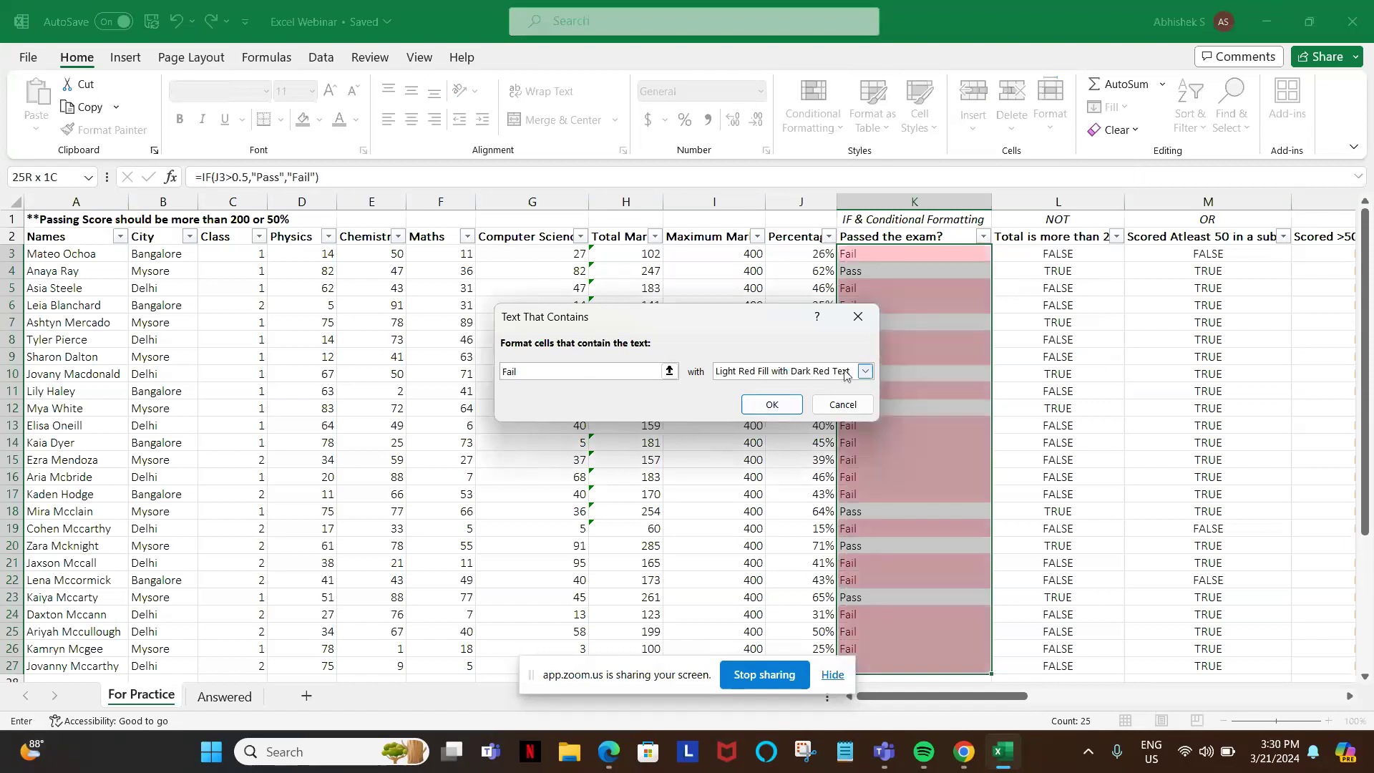
click(765, 407)
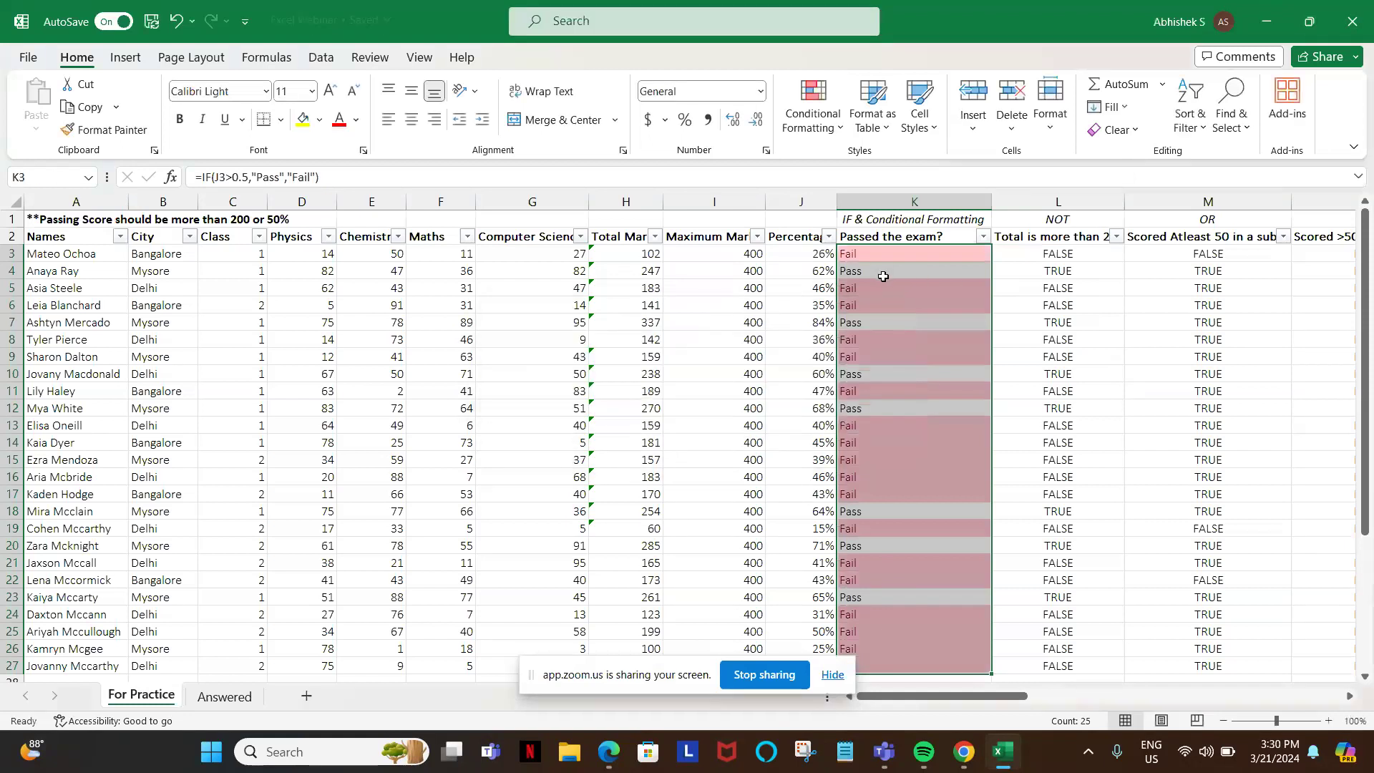
- Test the highlighting rule by overwriting the result in K4 with Fail, and undo the entry
click(880, 270)
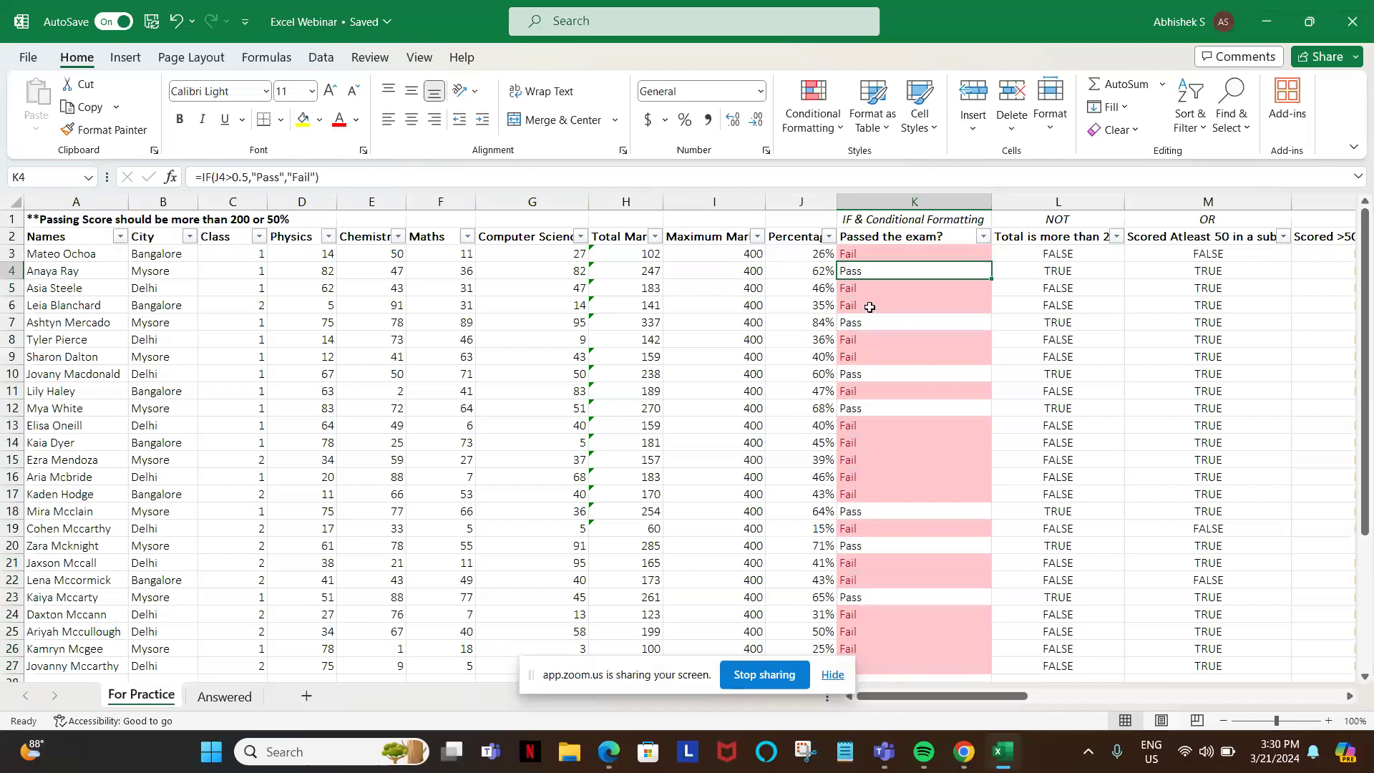
text(Fail)
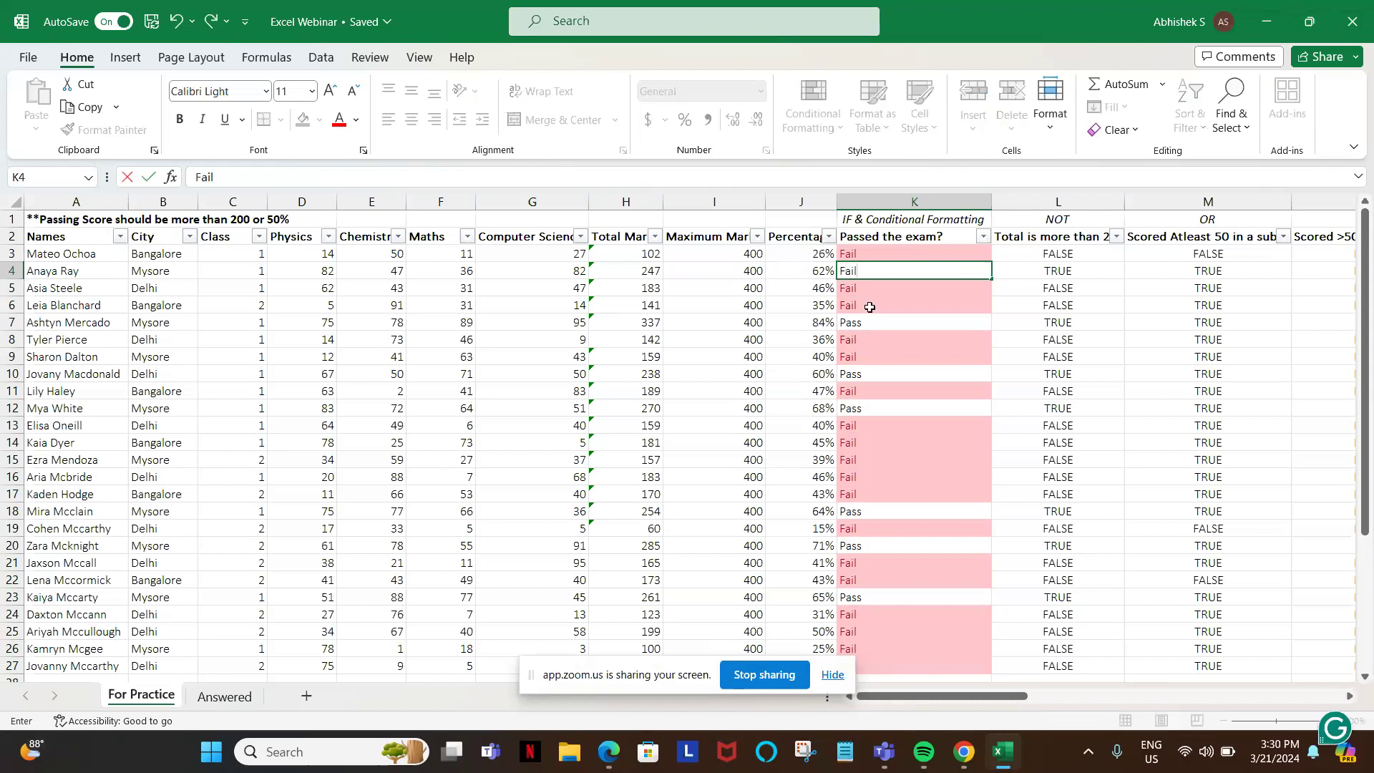
key(Left)
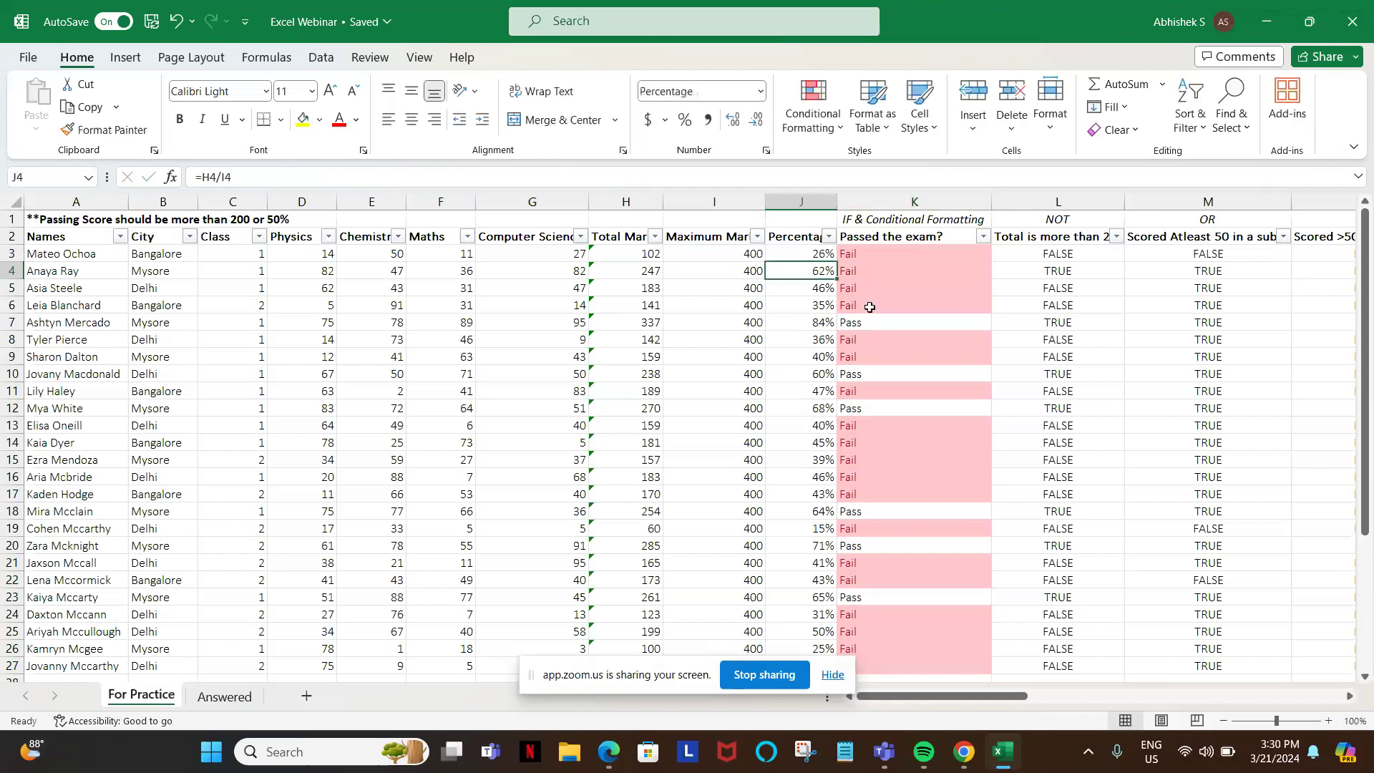
key(ctrl+z)
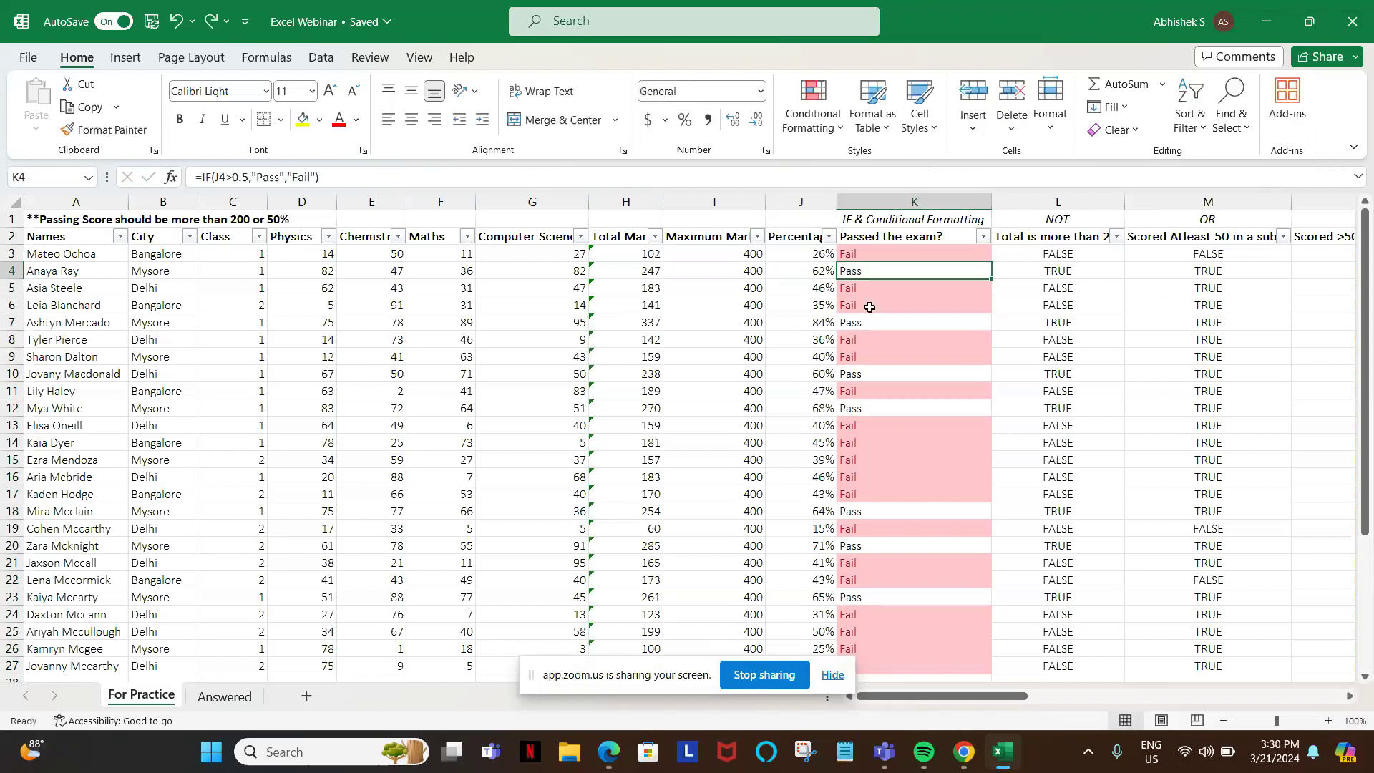
- Add a second Text that Contains rule to the Passed the exam? results, formatting Pass with Green Fill with Dark Green Text
key(Up)
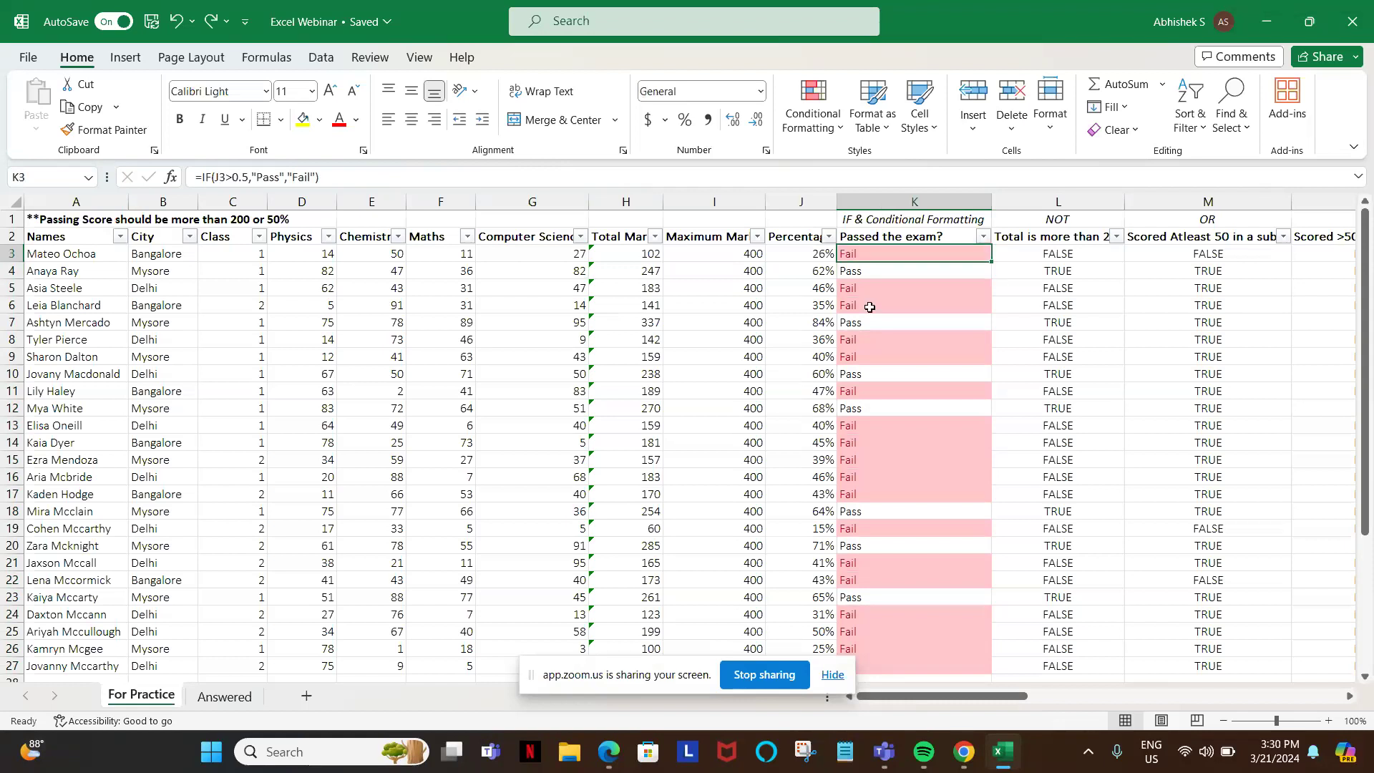
key(ctrl+shift+Down)
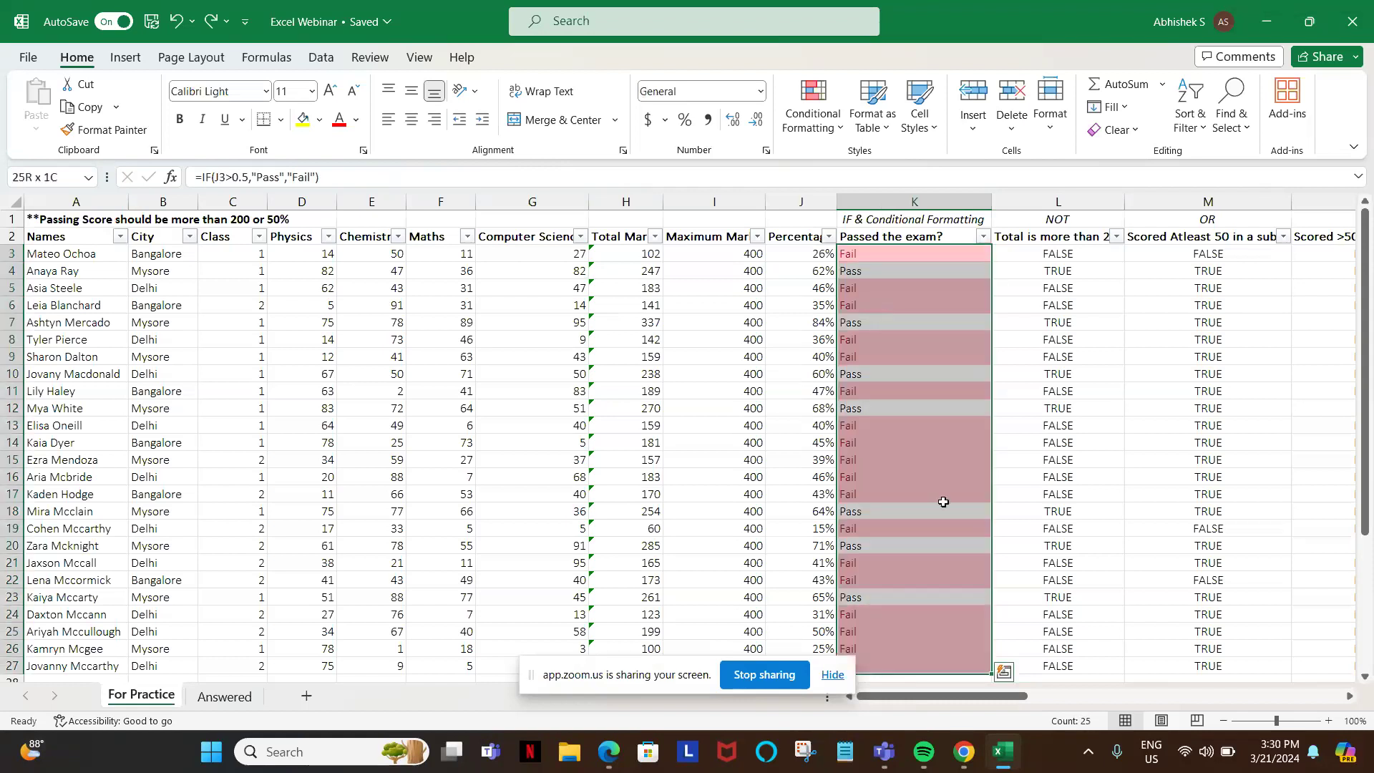
click(827, 135)
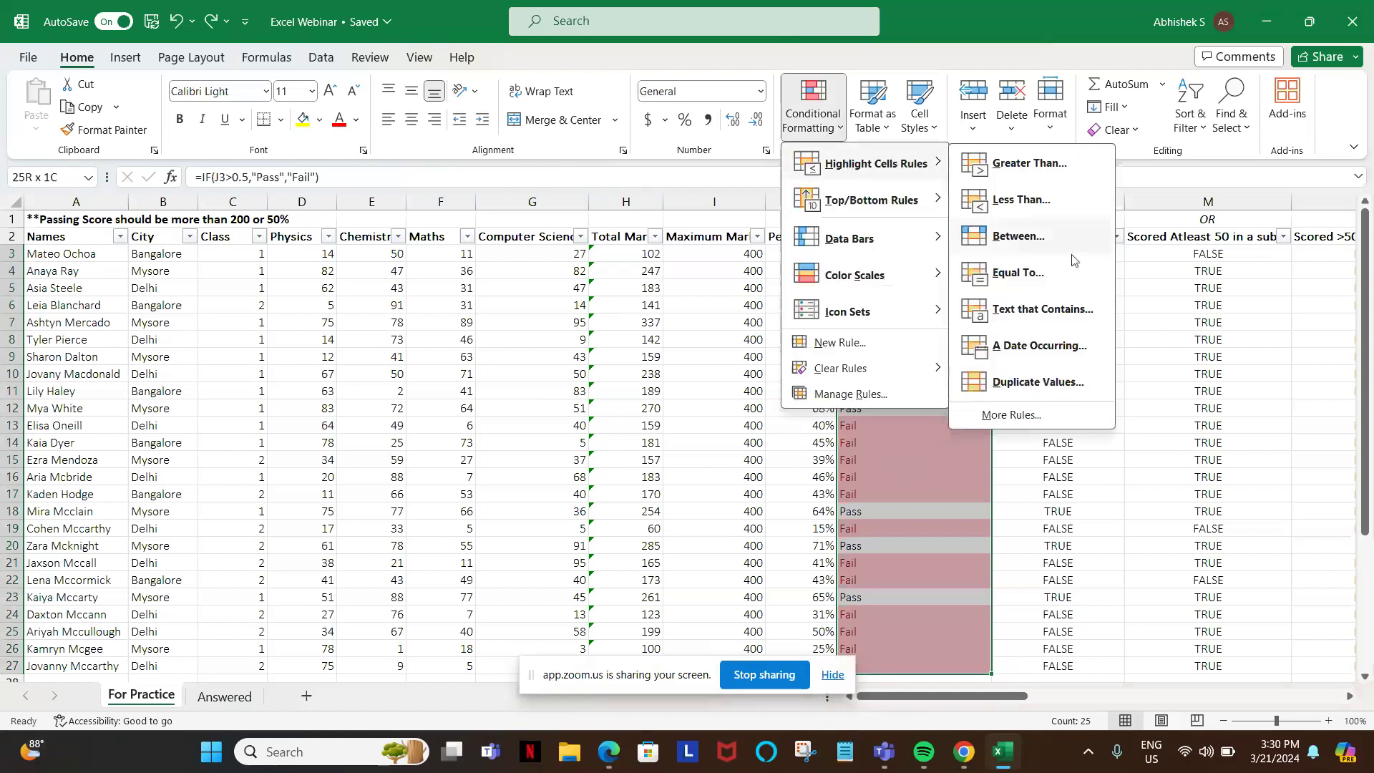
click(1072, 312)
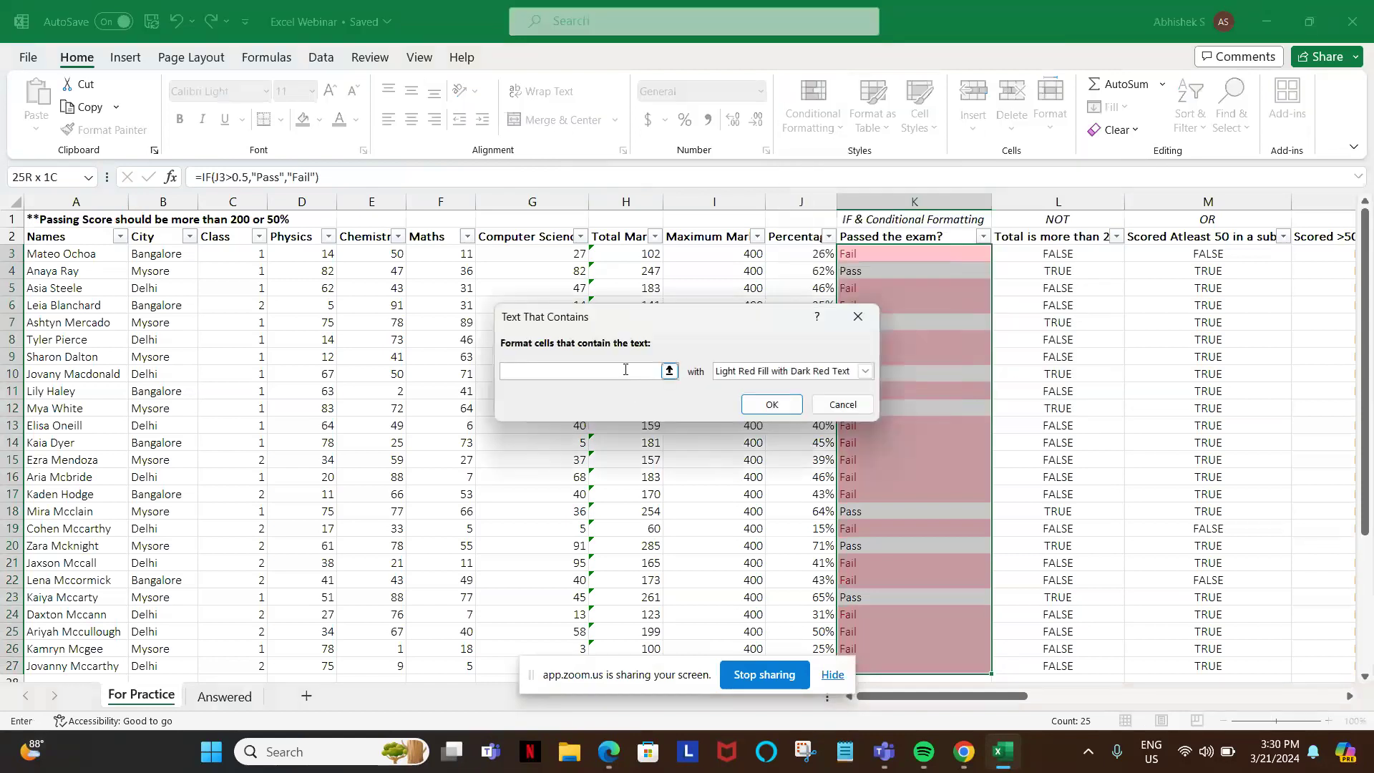
text(Pass)
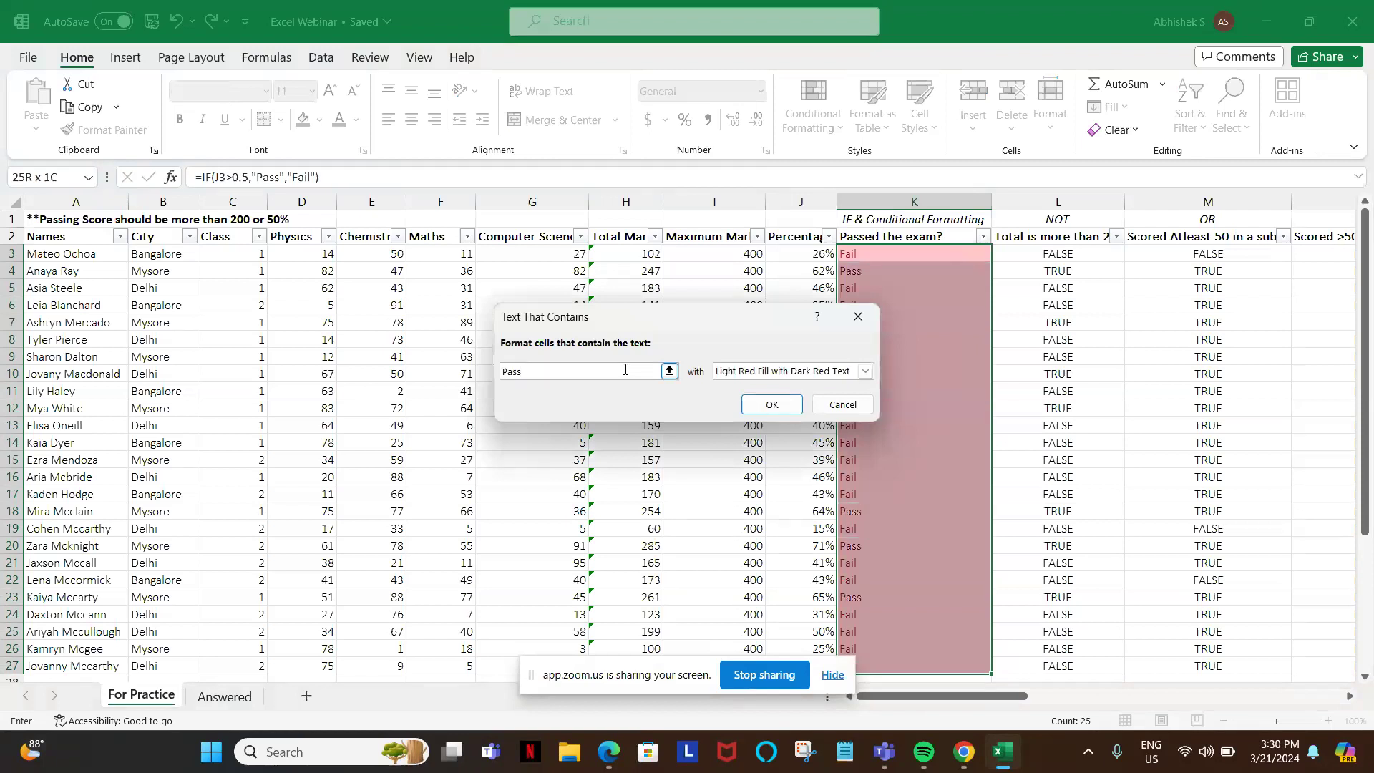
click(865, 371)
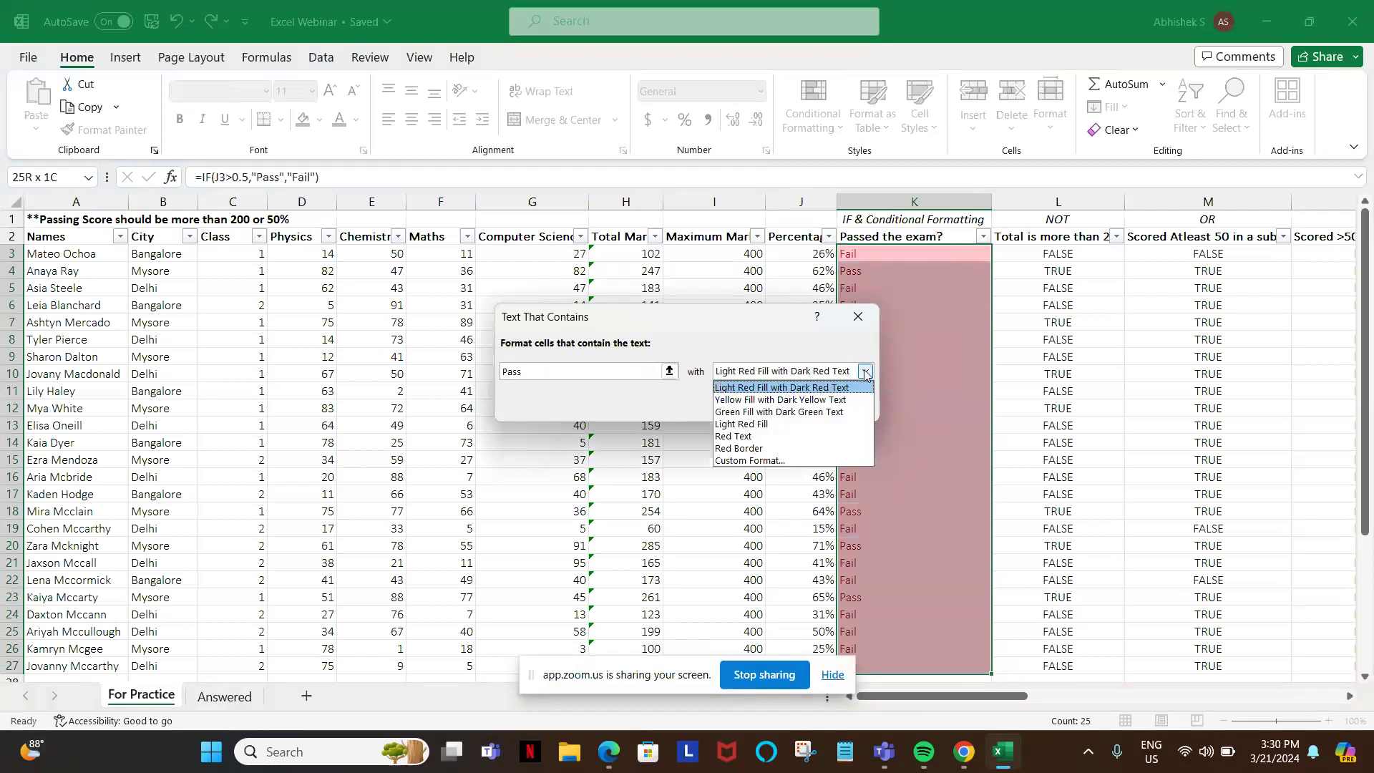
click(787, 412)
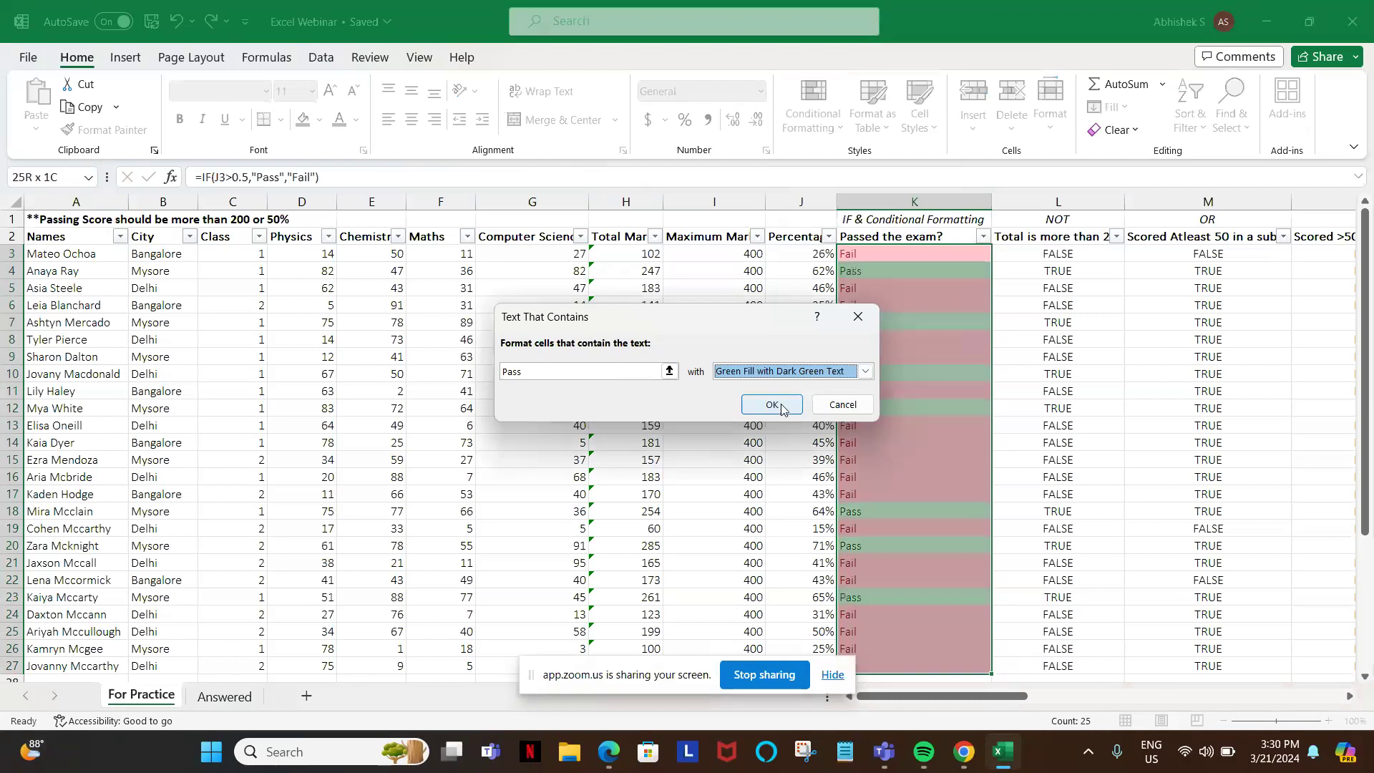
click(773, 405)
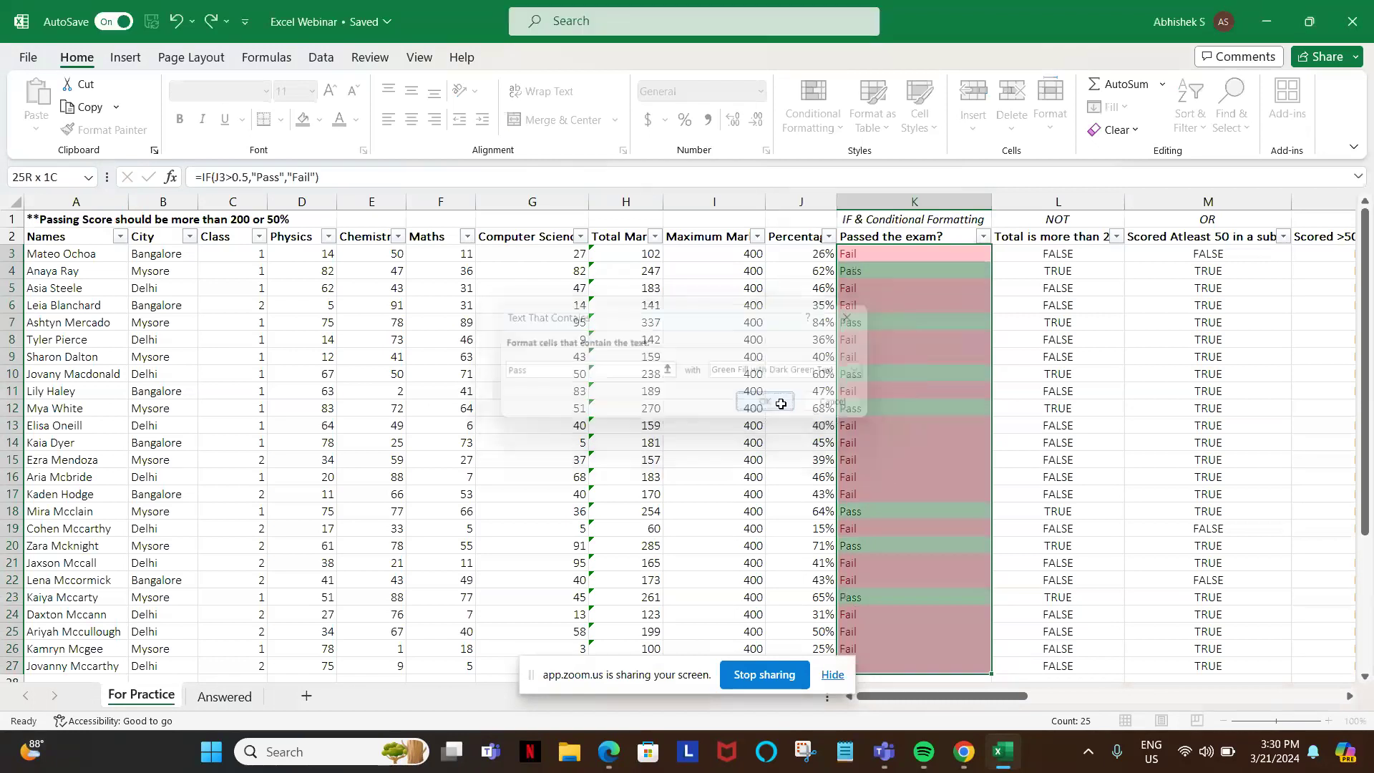
click(887, 432)
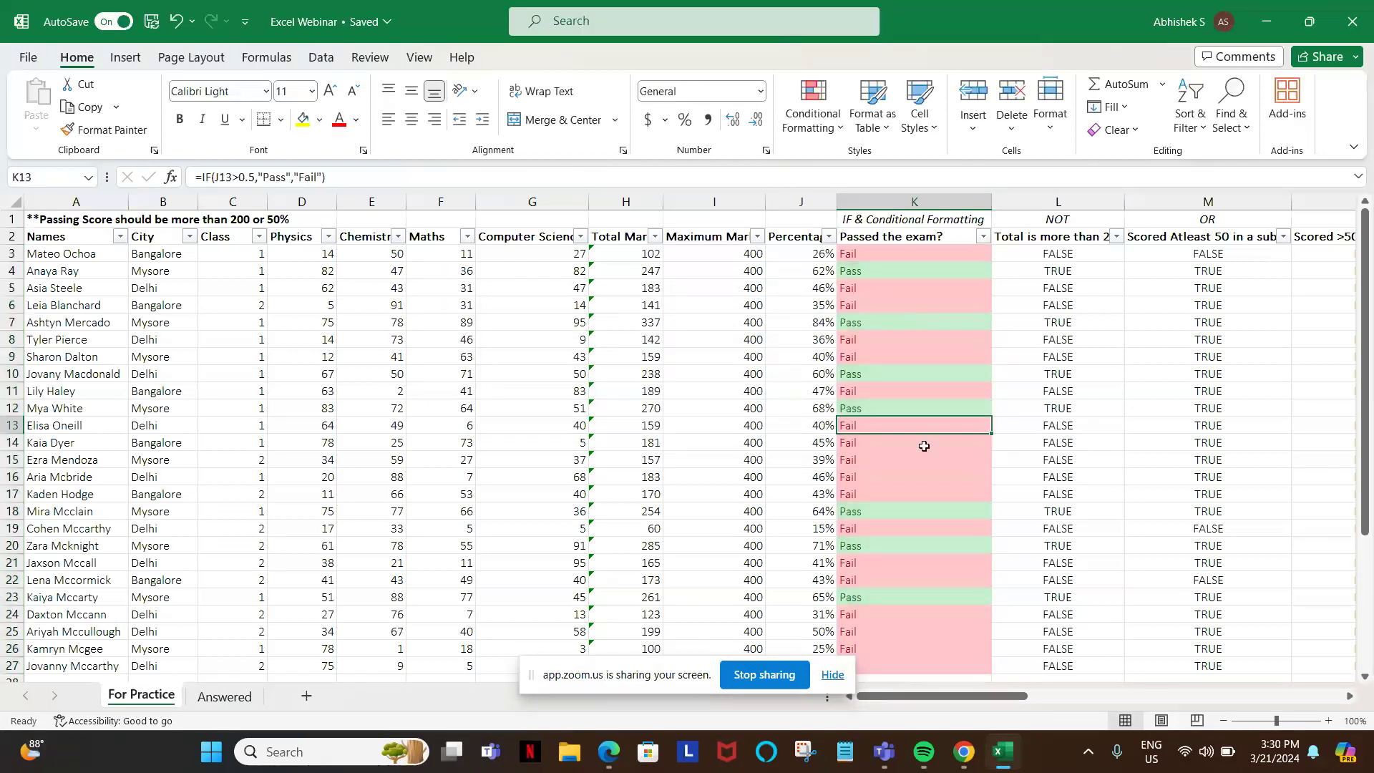
- Apply a Less Than conditional format to the percentages in J3:J27, marking values below 50% with Light Red Fill with Dark Red Text
click(801, 252)
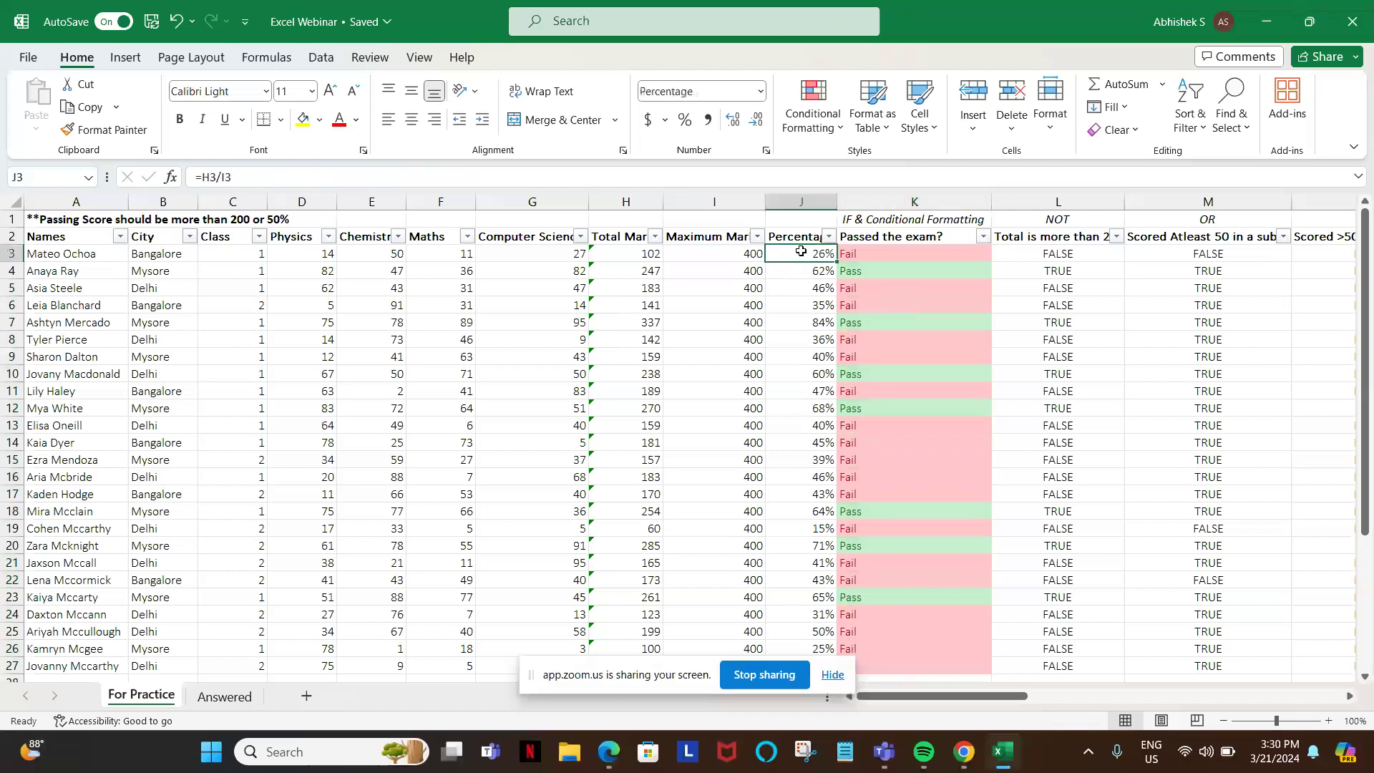
key(ctrl+shift+Down)
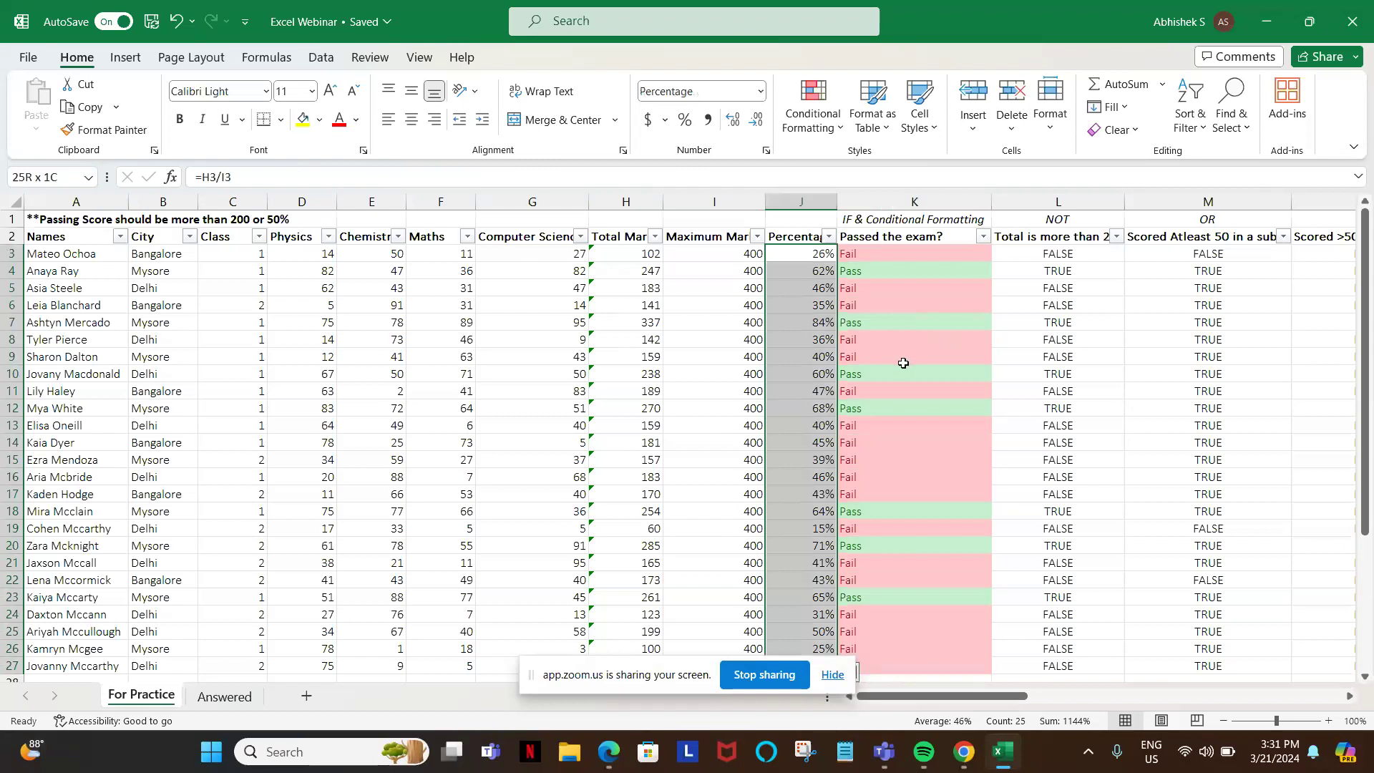
drag(1014, 698, 859, 677)
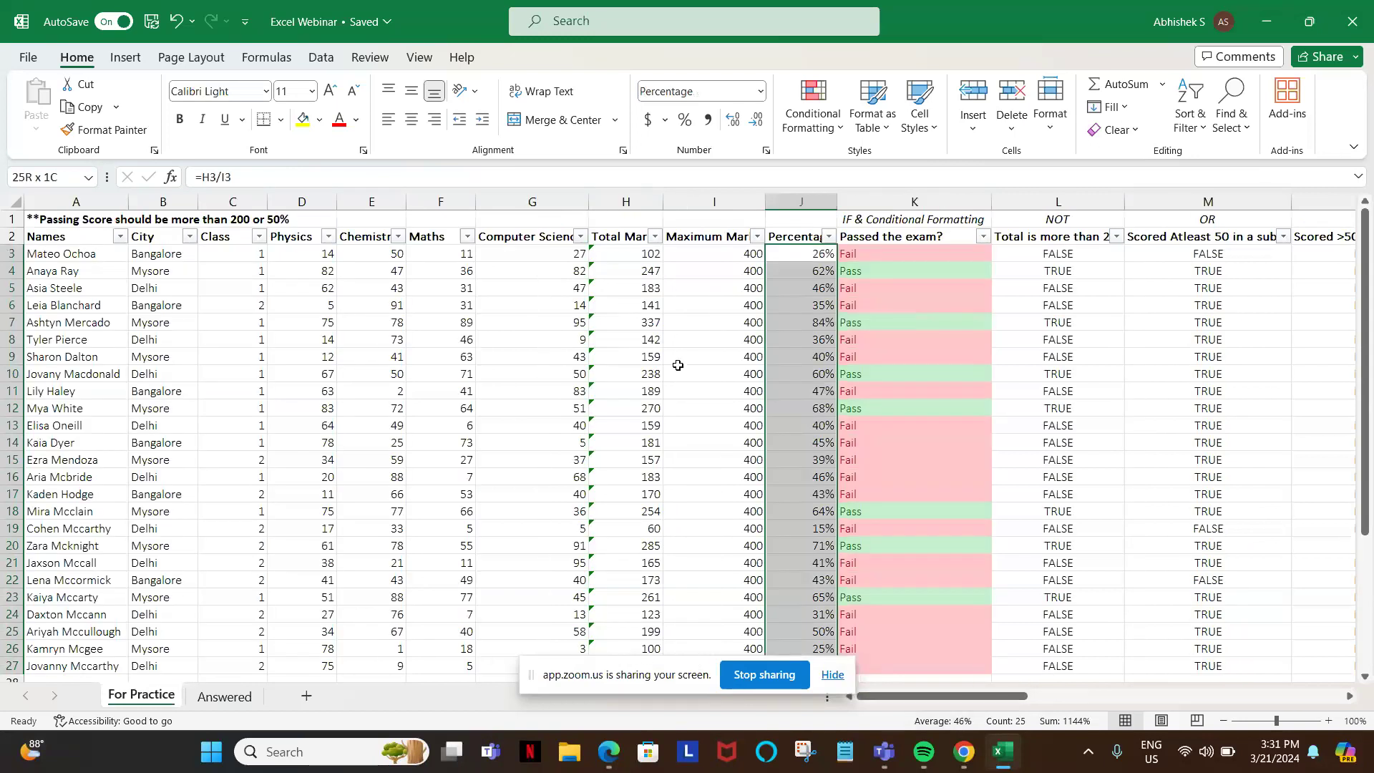
click(821, 120)
mouse_move(842, 163)
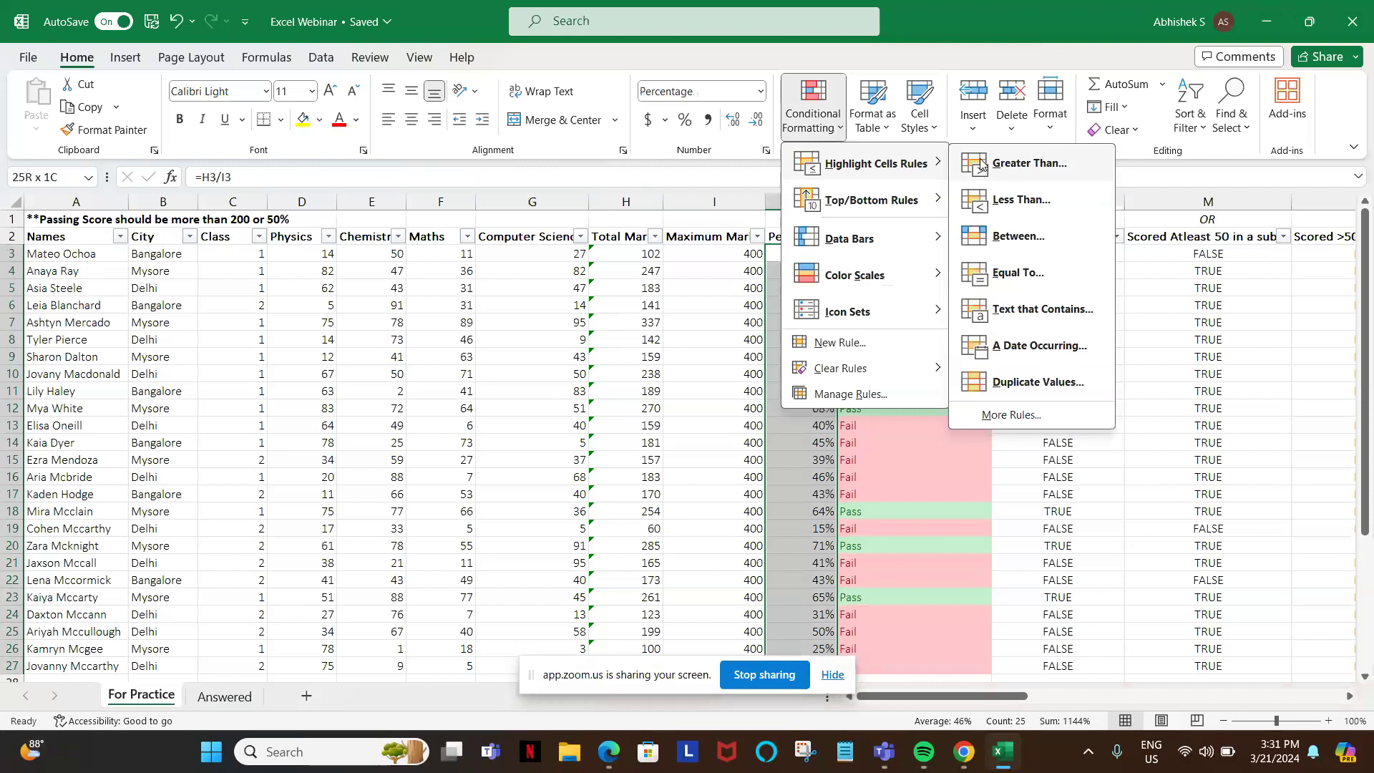
click(1030, 201)
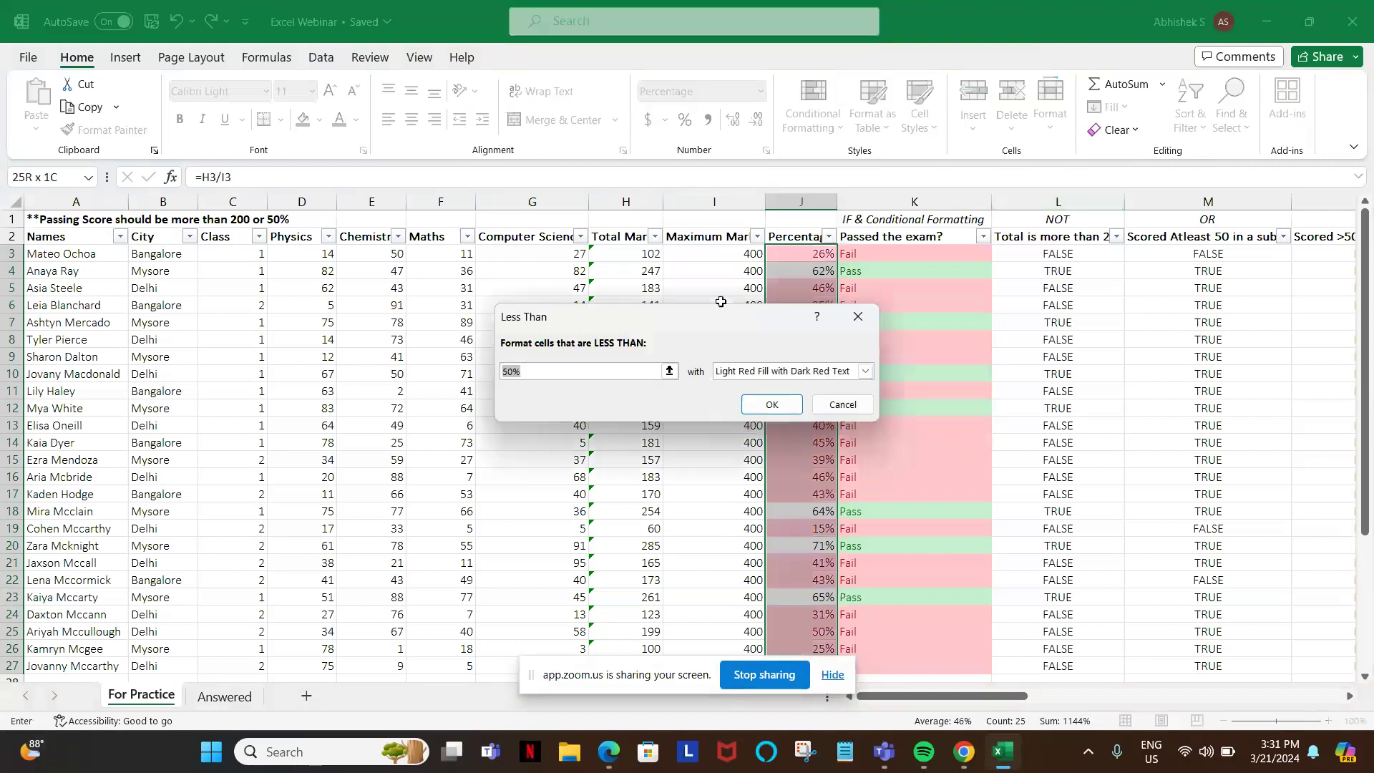
click(778, 404)
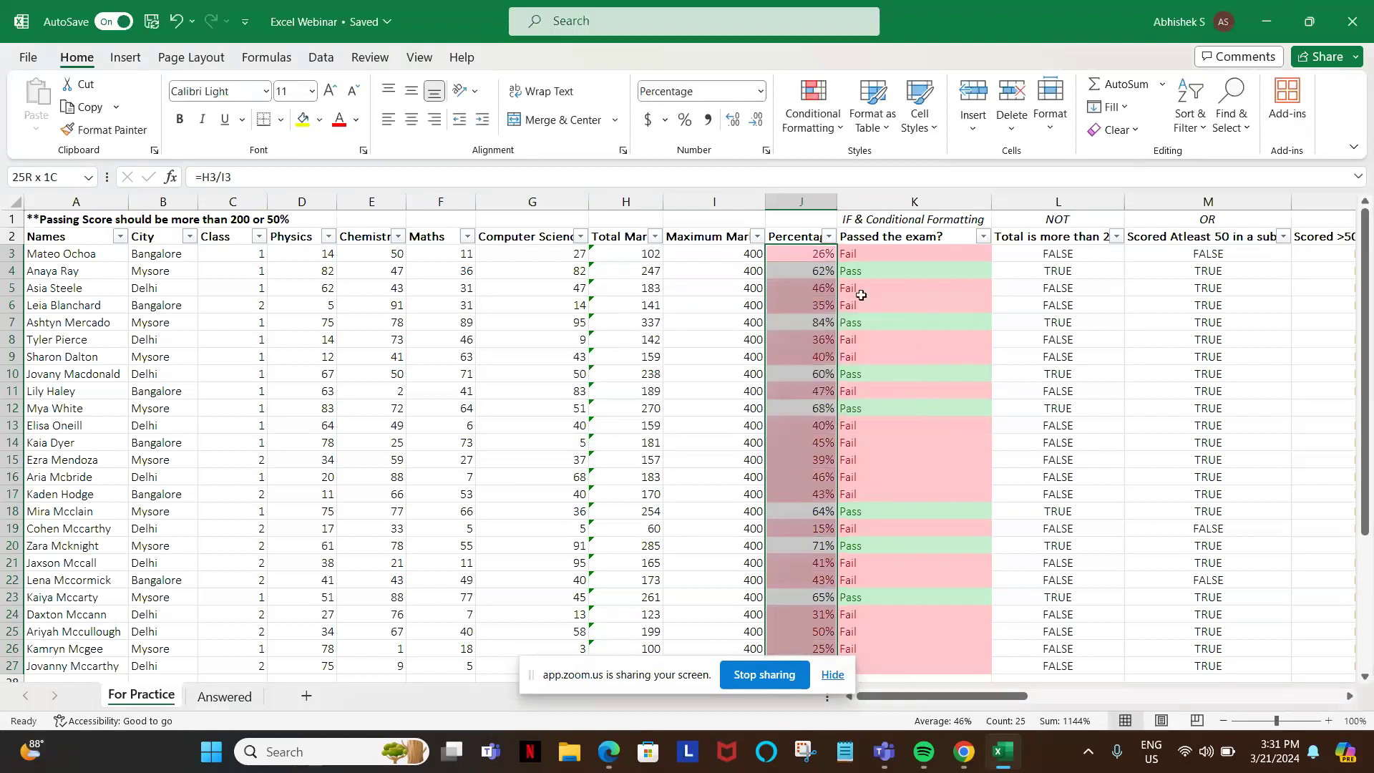
- Add a Greater Than 50% conditional format with Green Fill with Dark Green Text to the first percentage cell, J3
click(805, 273)
click(808, 253)
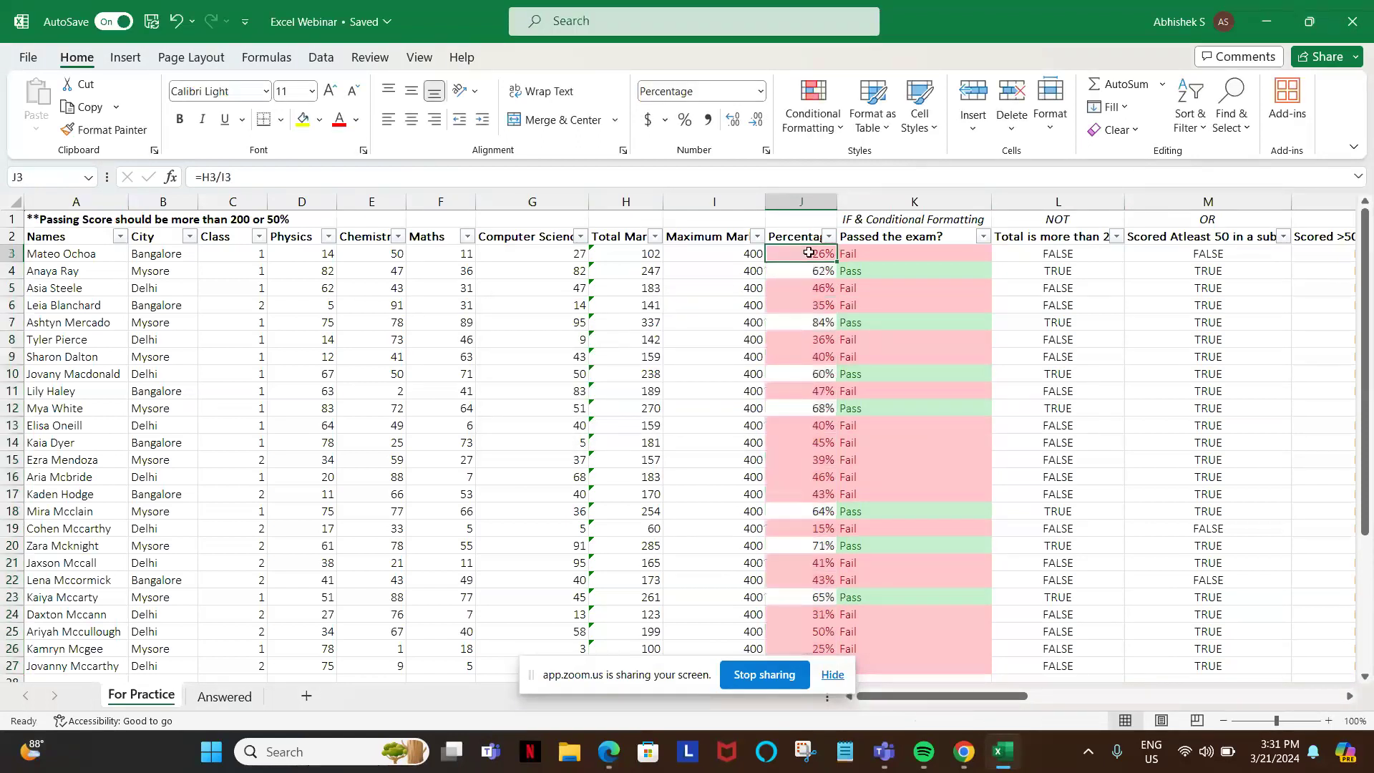
key(alt+shift)
scroll(810, 624, down, 2)
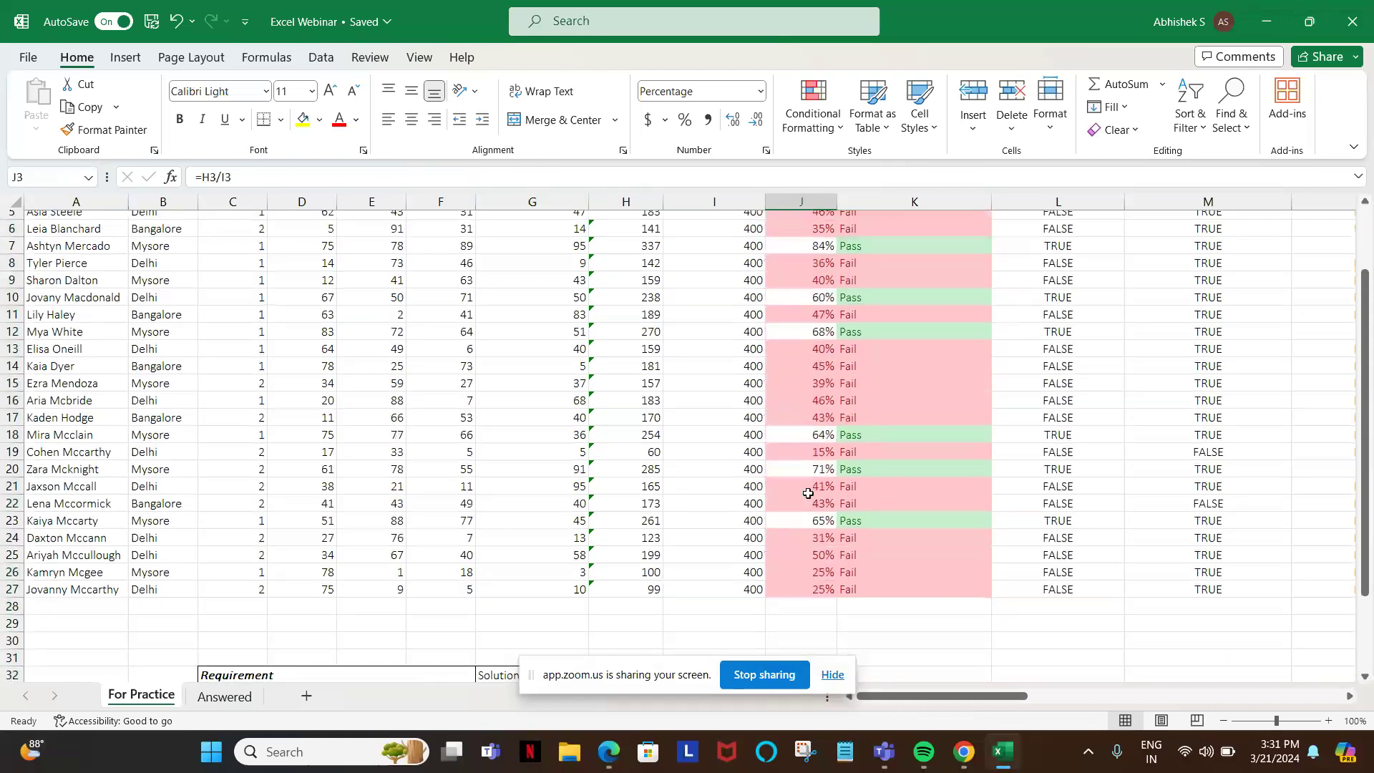
scroll(808, 494, up, 2)
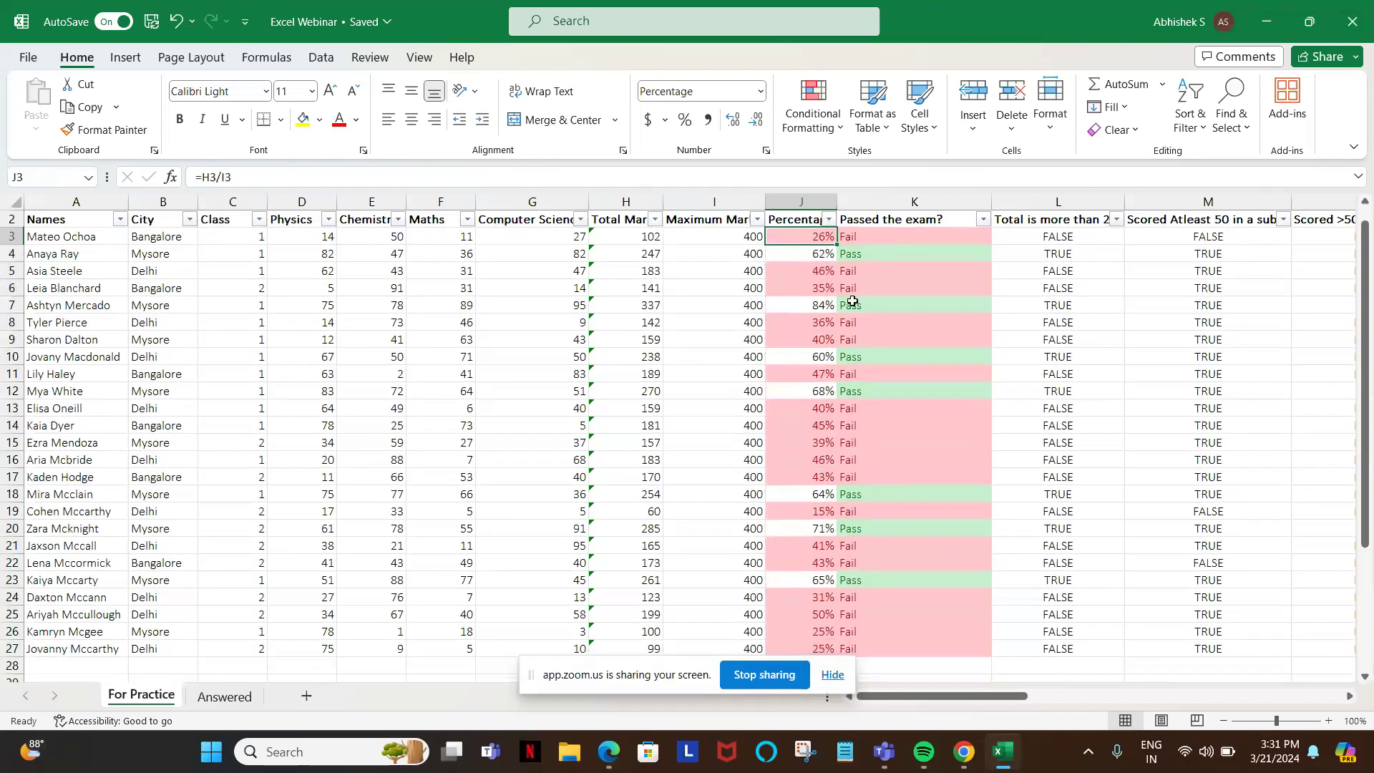
click(837, 123)
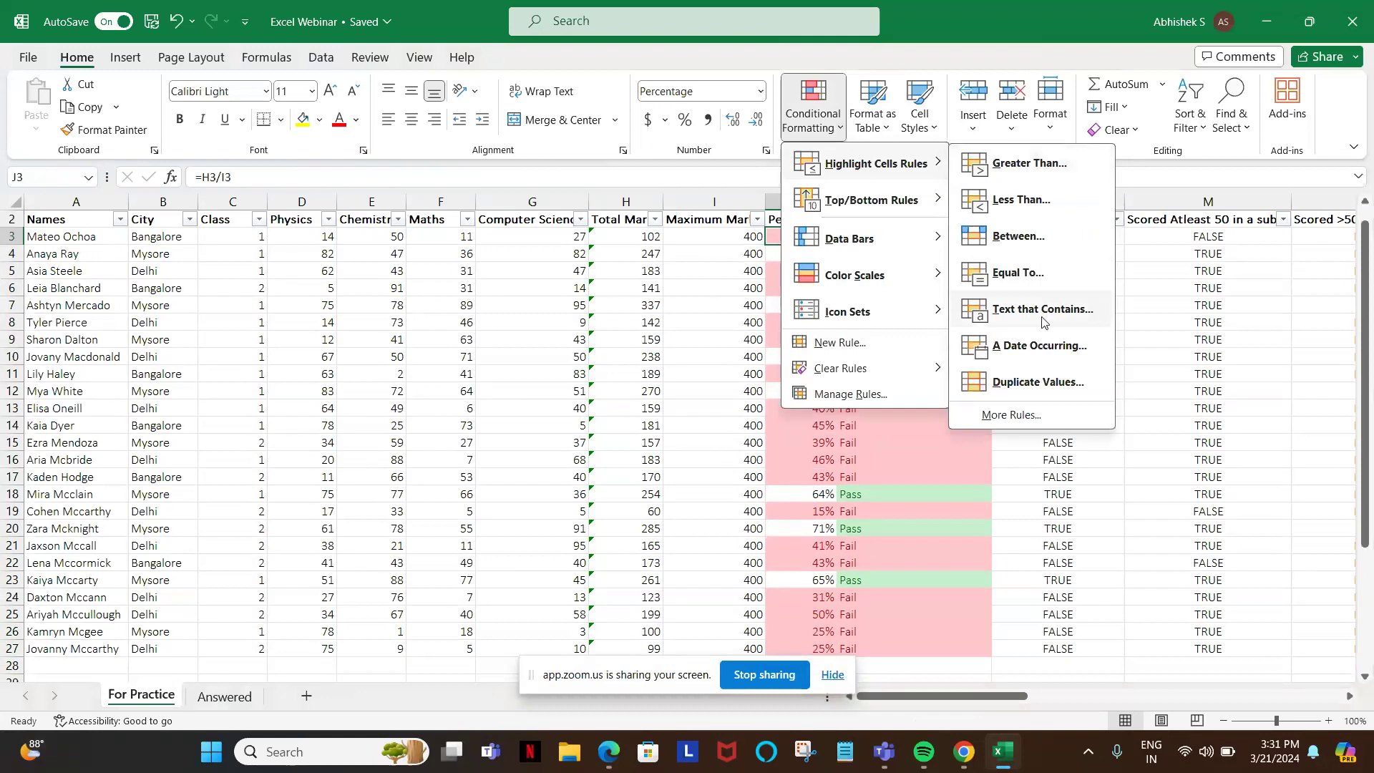
click(1017, 165)
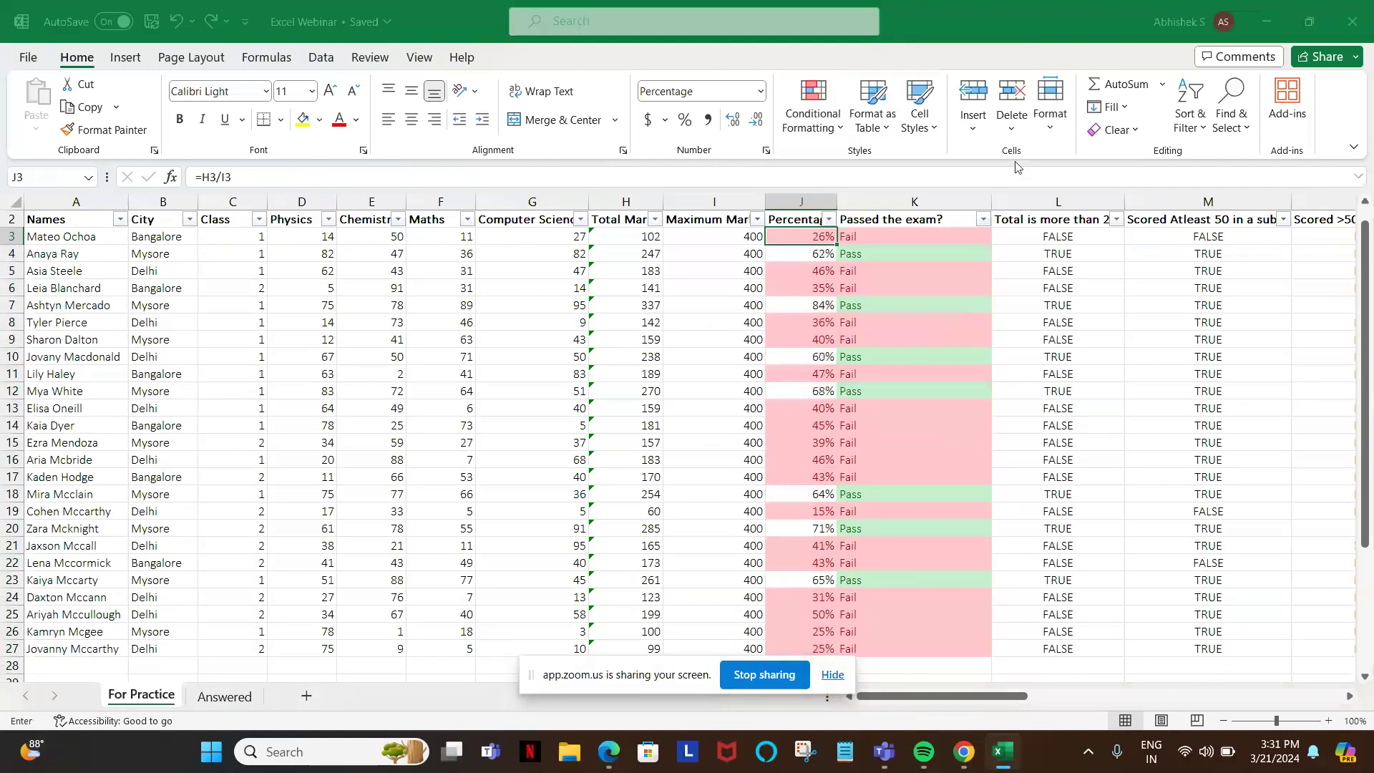
text(5)
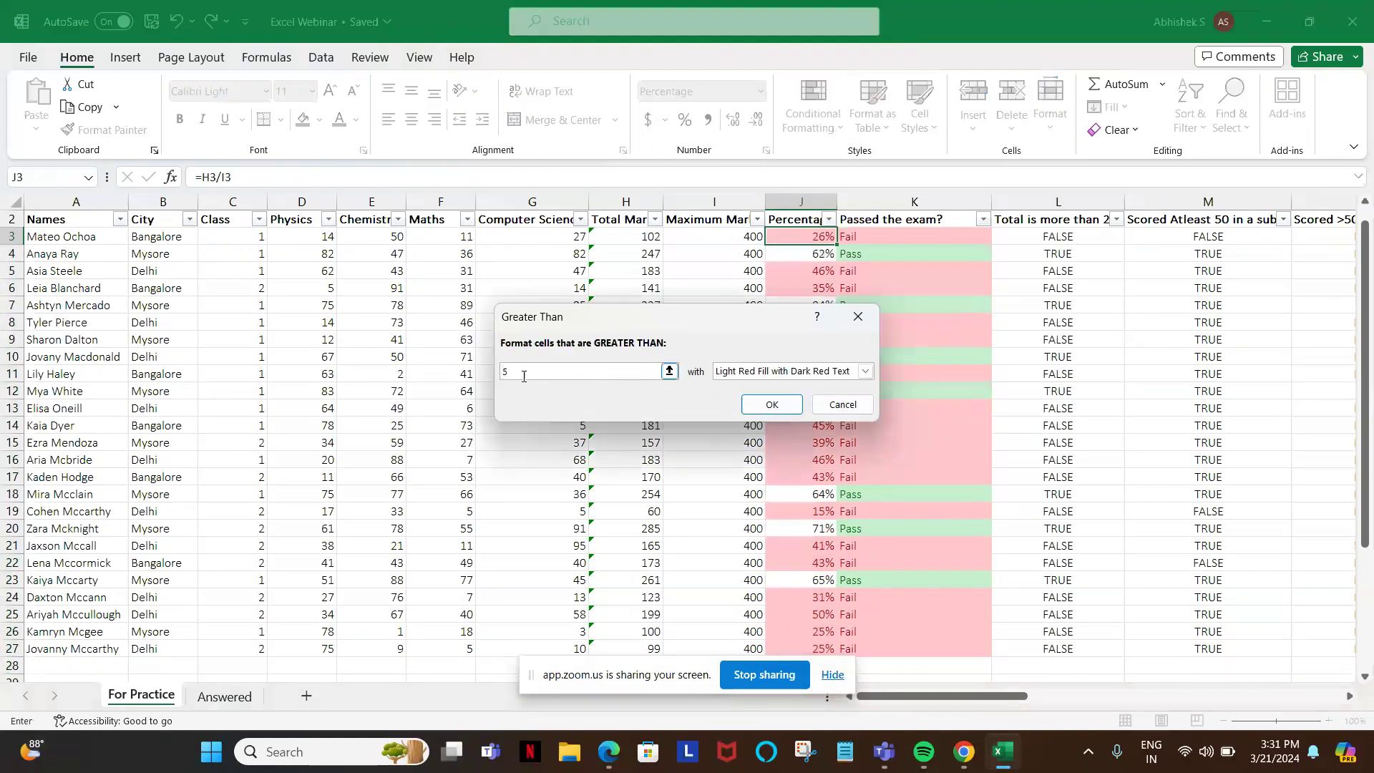
text(0%)
click(865, 370)
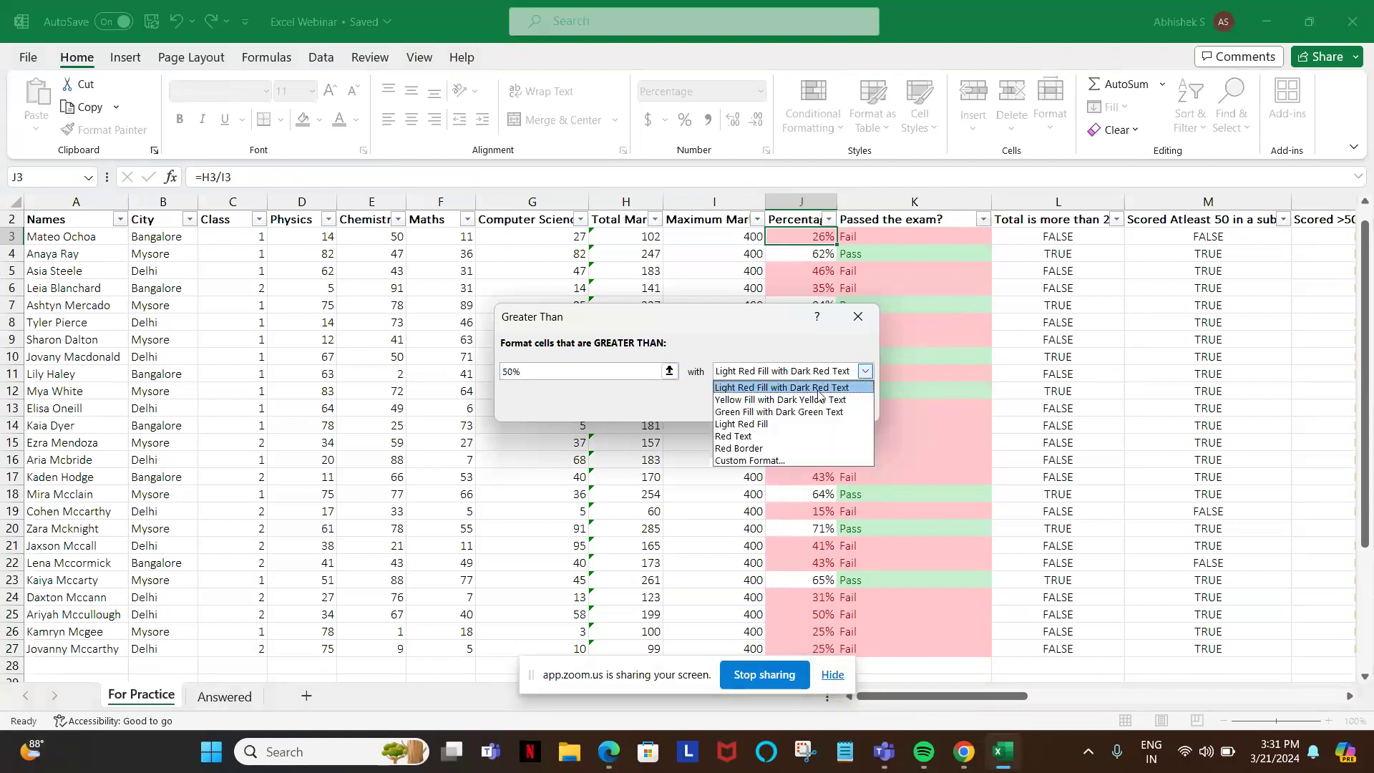
click(782, 413)
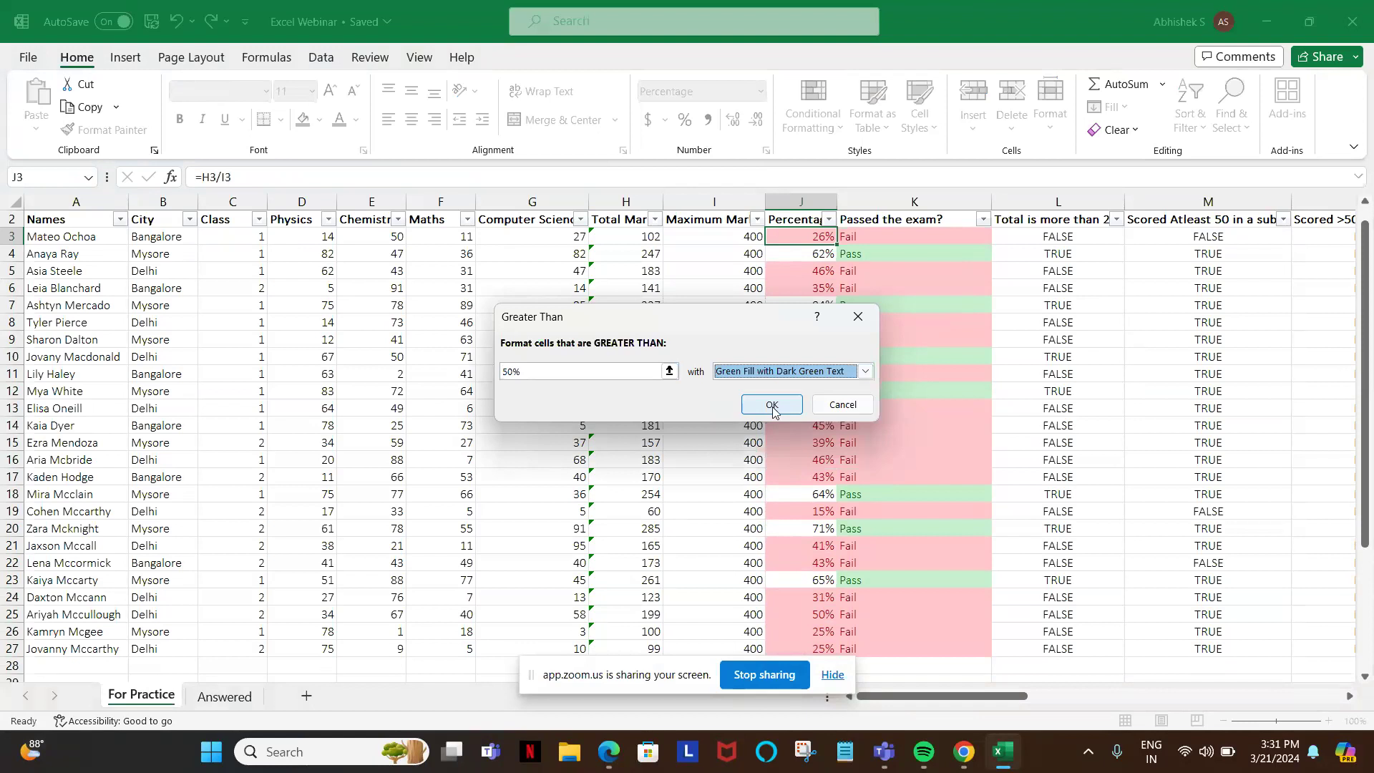
click(772, 405)
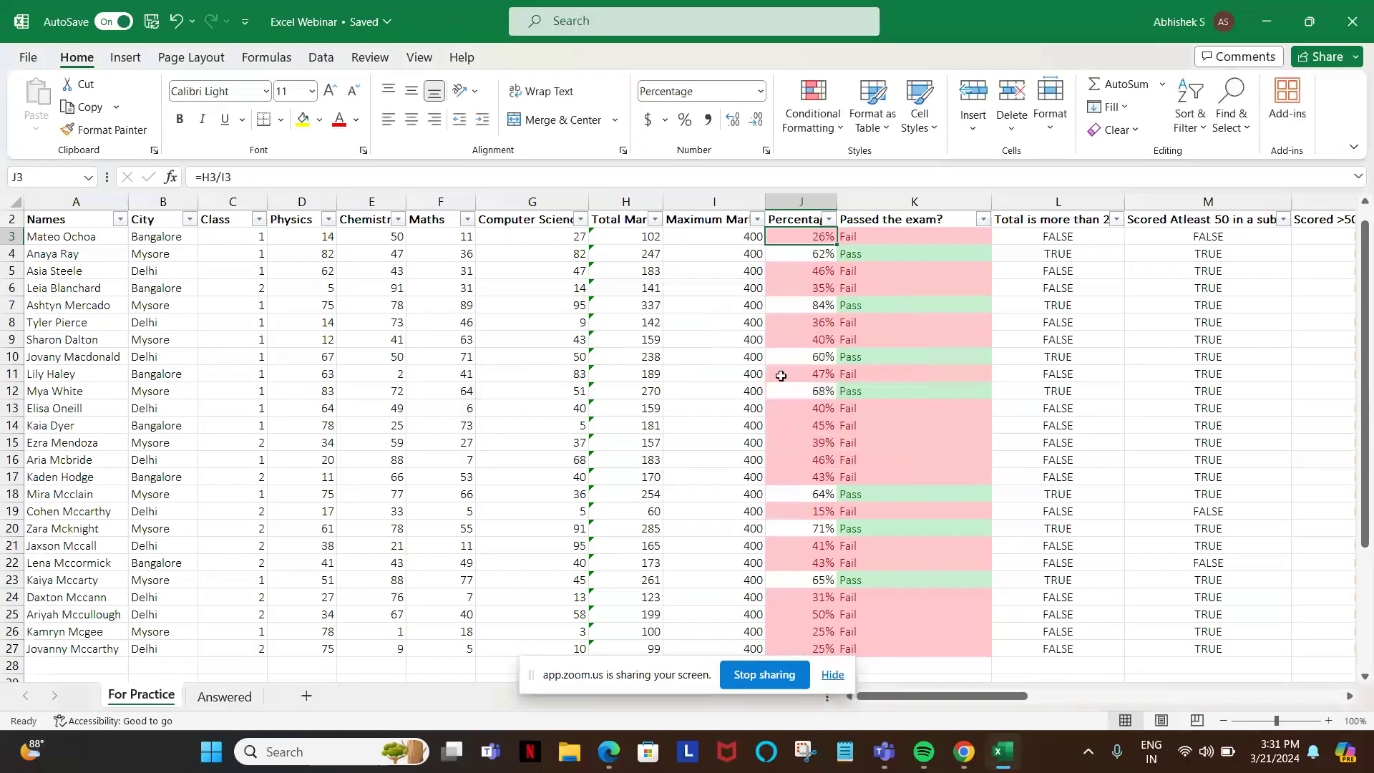
- Apply a Greater Than 50% conditional format with Green Fill with Dark Green Text to all percentages in J3:J27
key(ctrl+shift+Down)
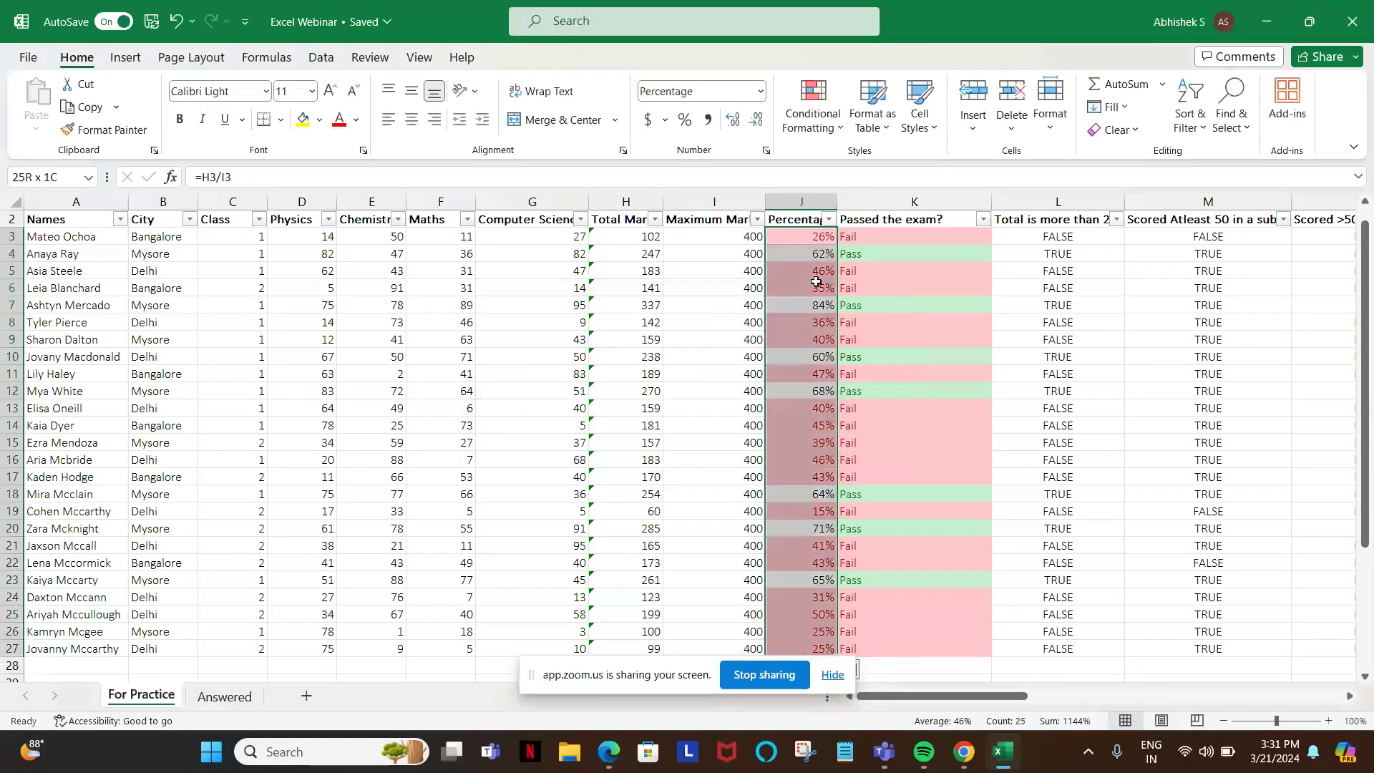
click(837, 126)
mouse_move(859, 162)
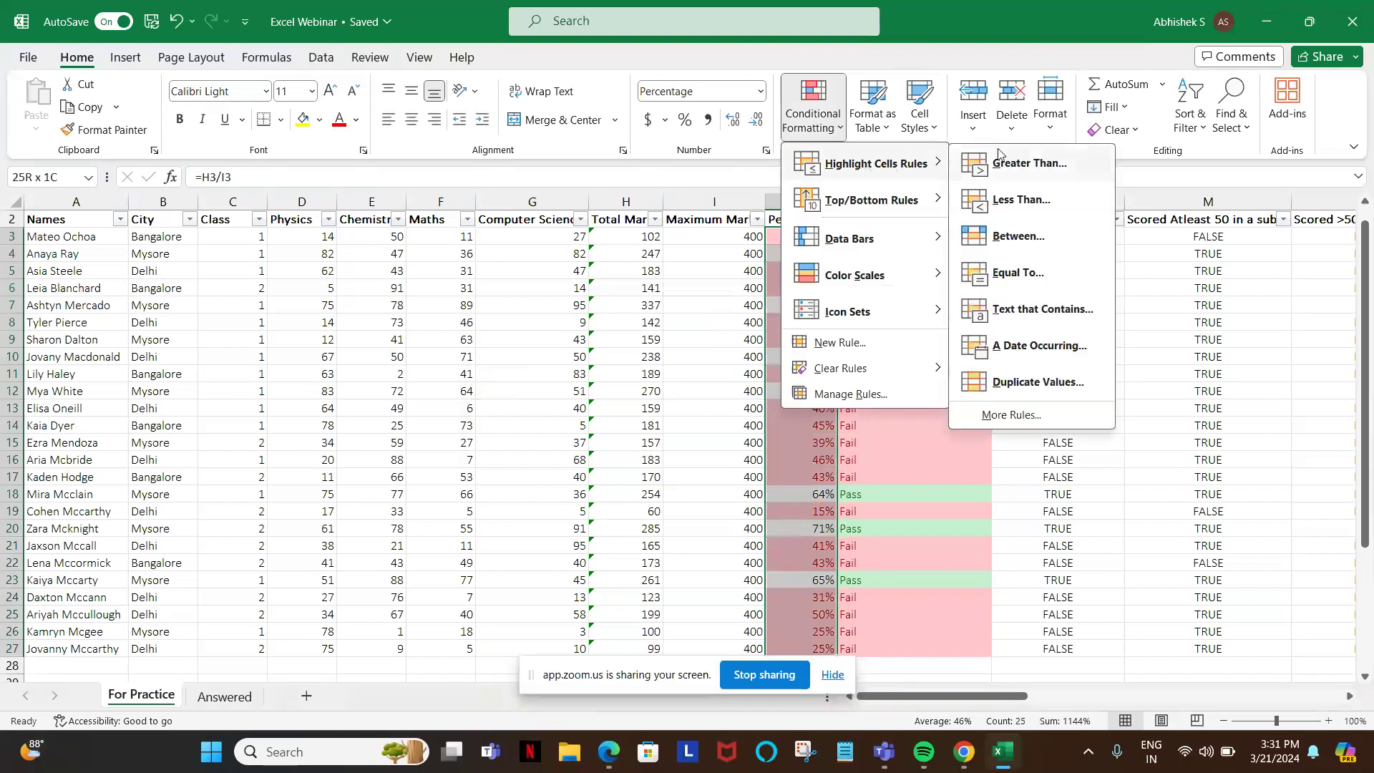
click(1031, 163)
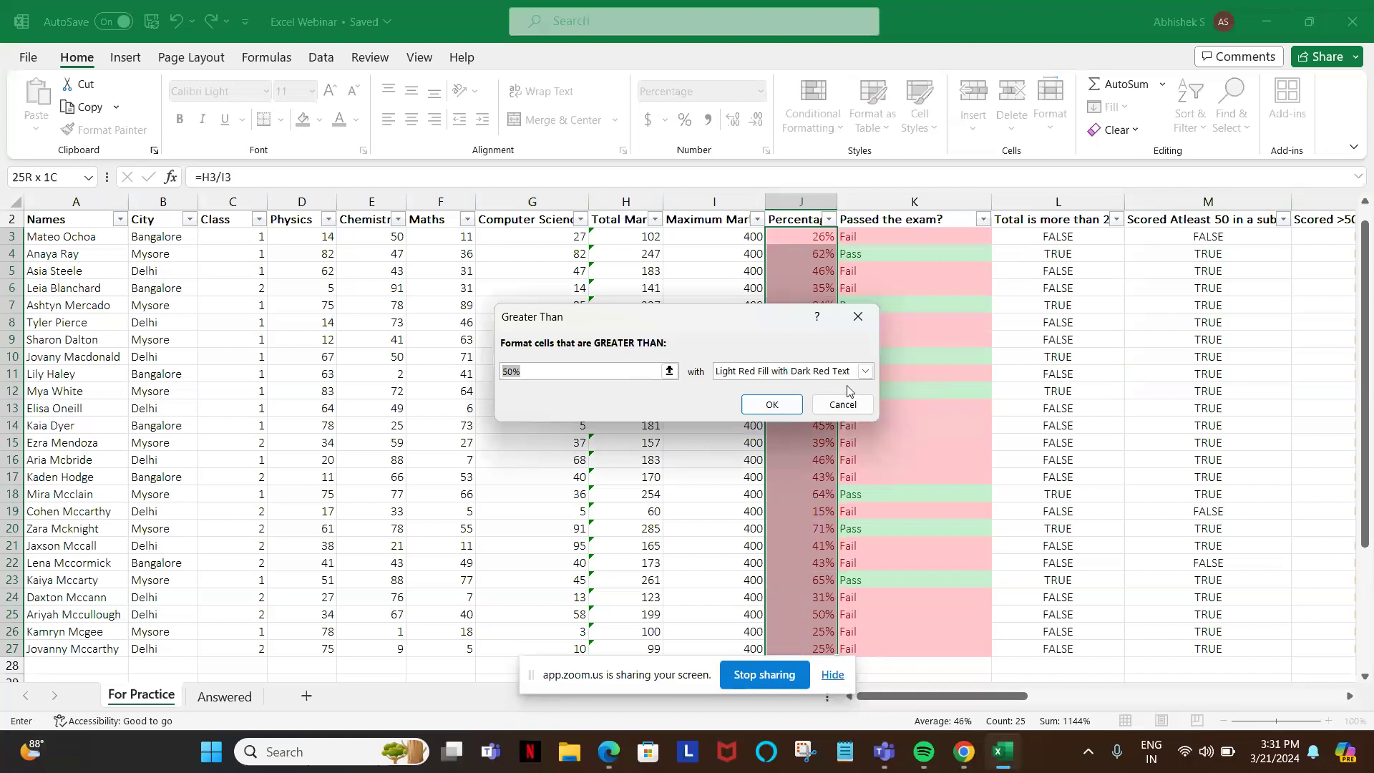
click(865, 371)
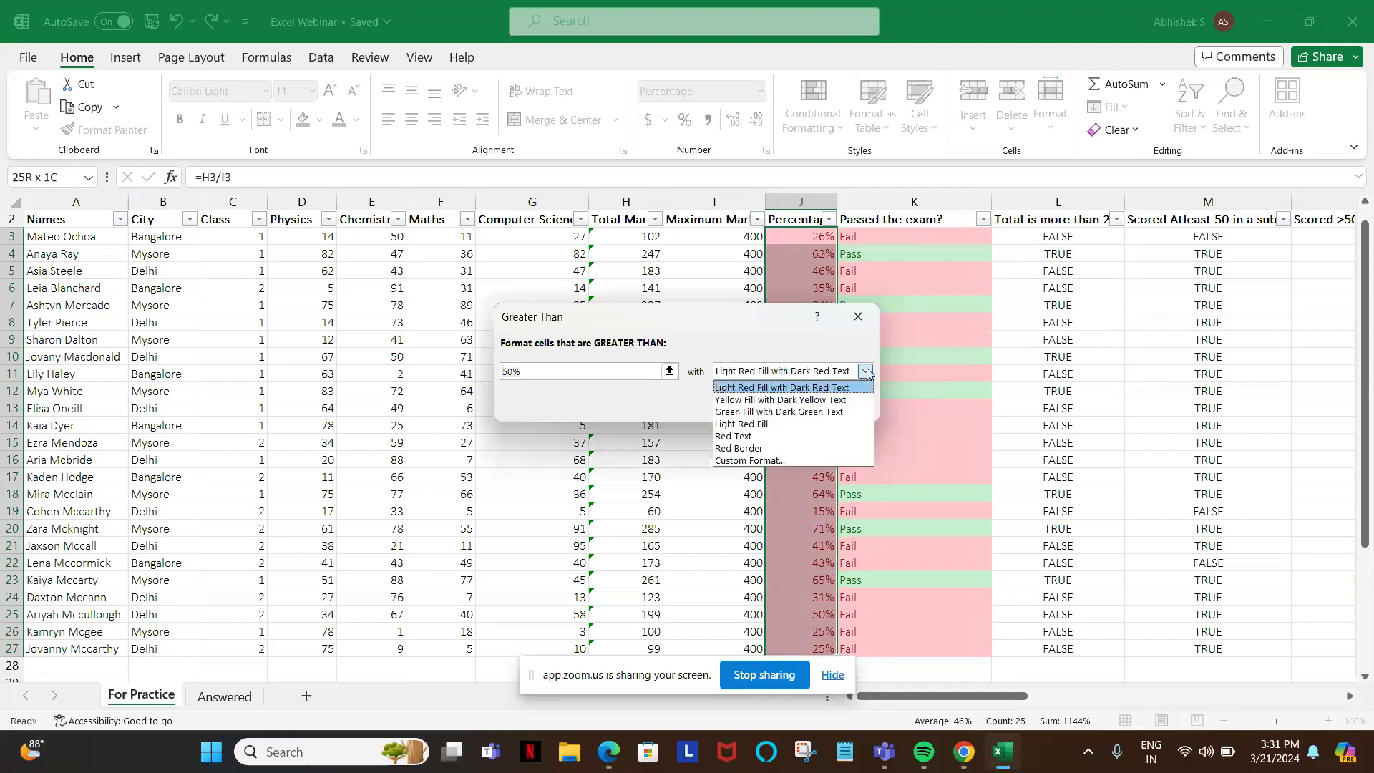
click(786, 412)
click(772, 405)
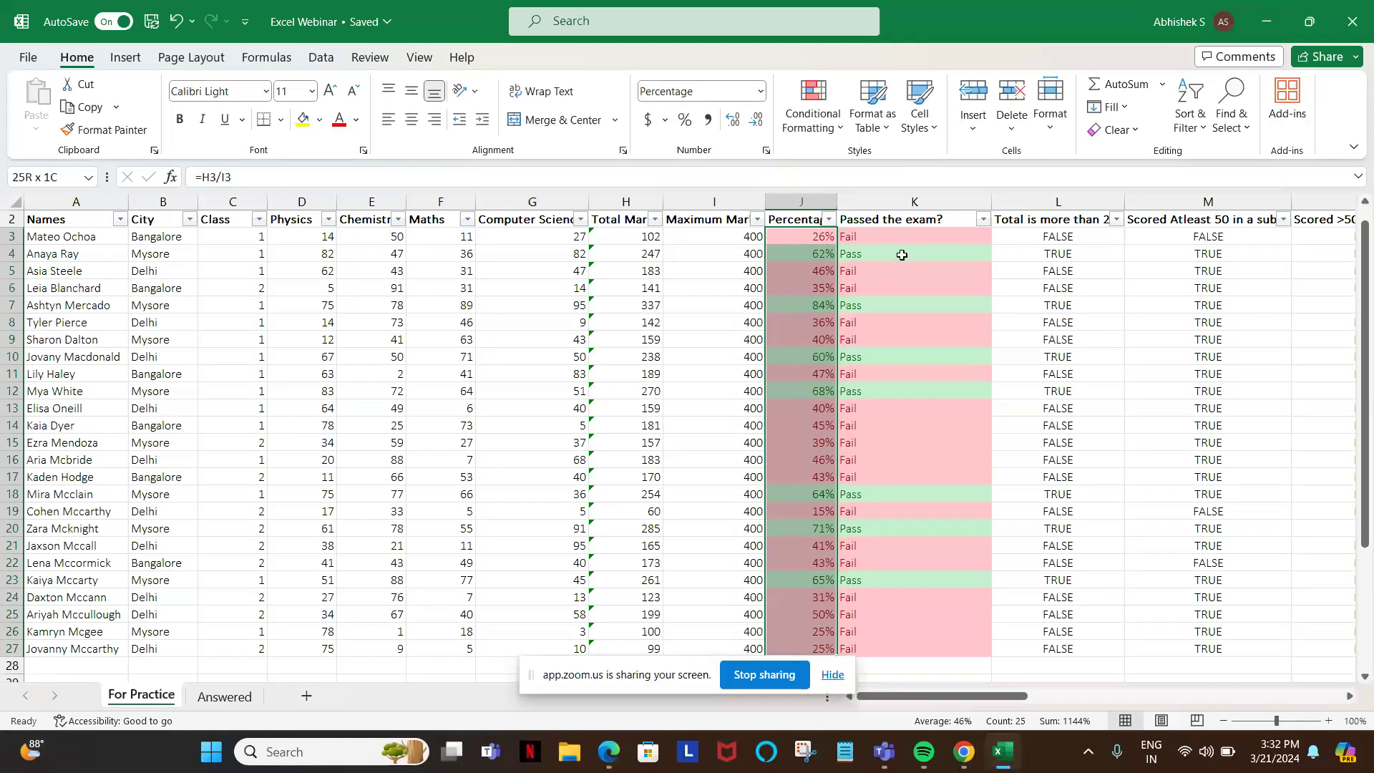
- Examine the preset and custom format options of the Greater Than rule for the percentage column, and cancel without applying them
click(826, 129)
mouse_move(888, 164)
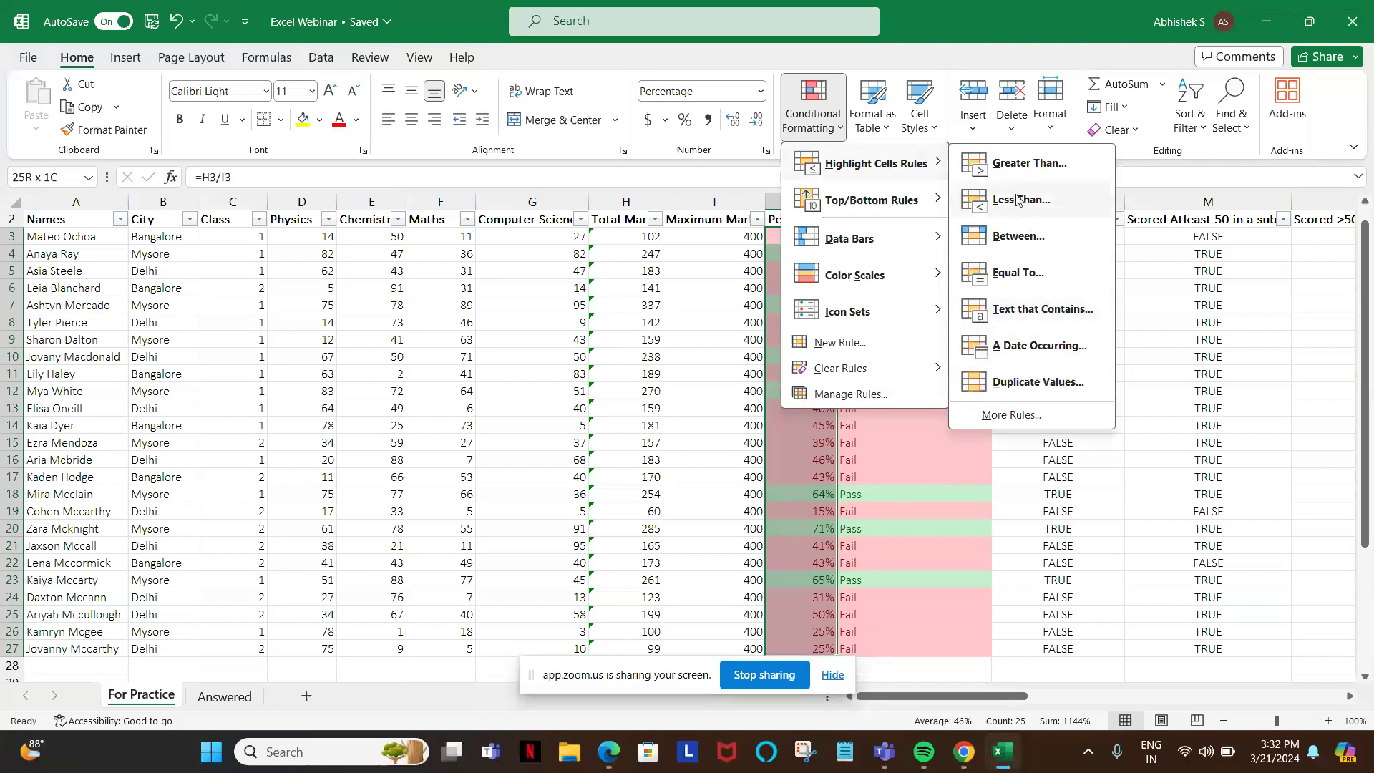
click(1044, 169)
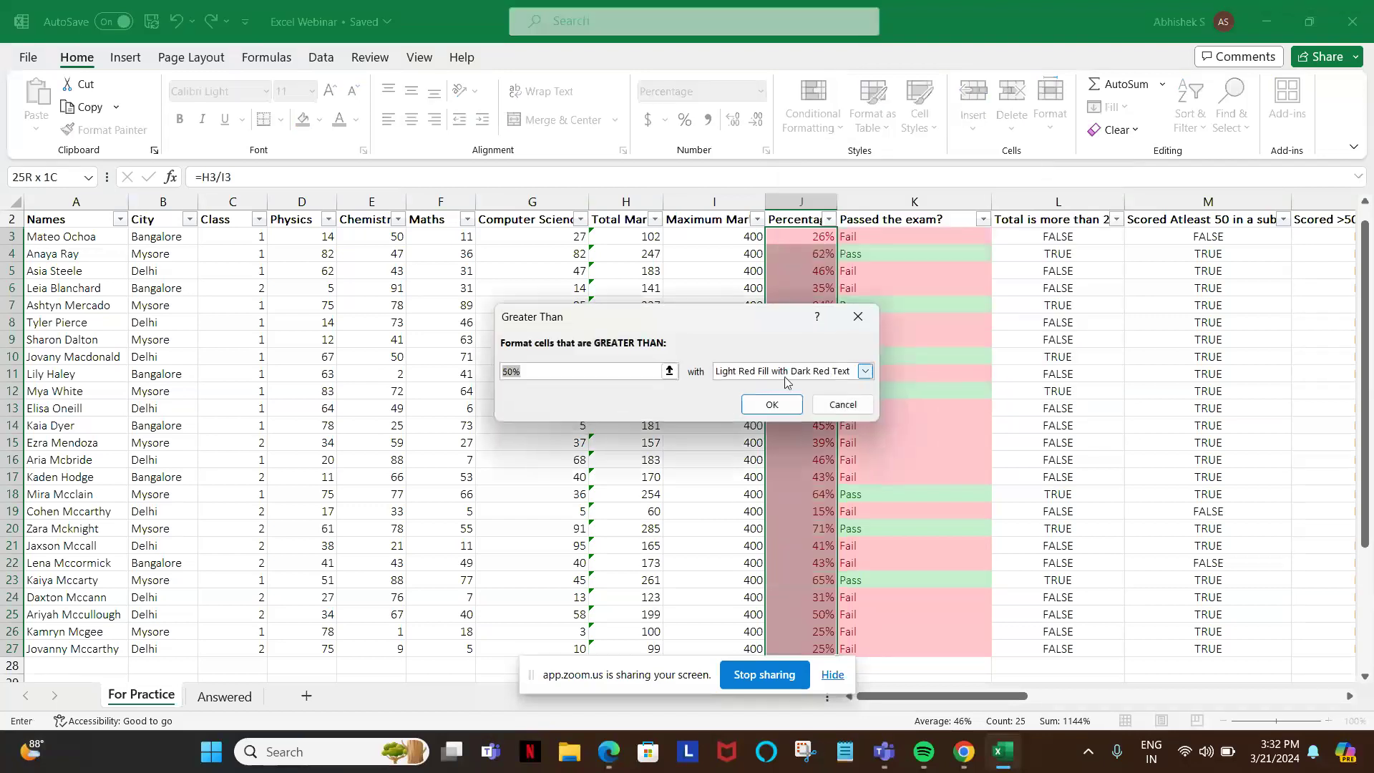
click(865, 372)
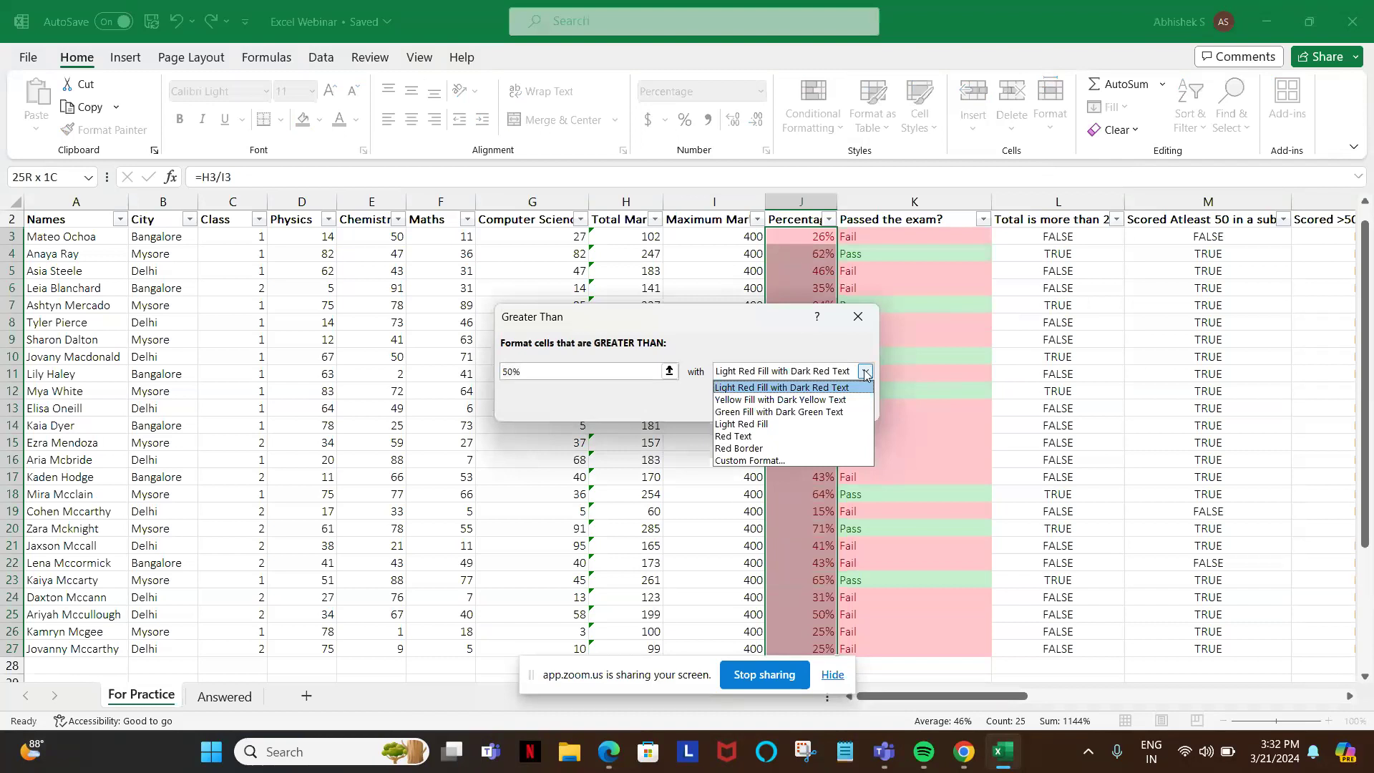
click(767, 463)
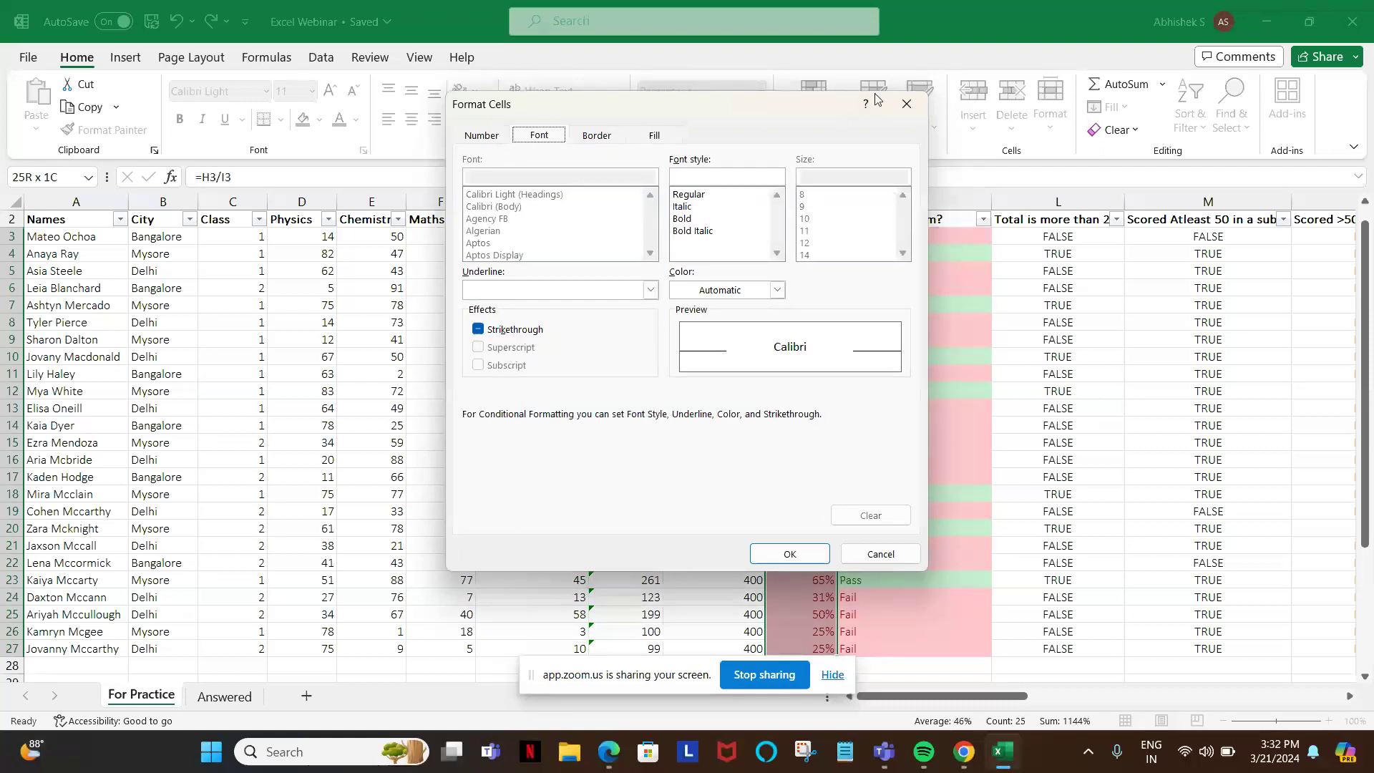
click(904, 105)
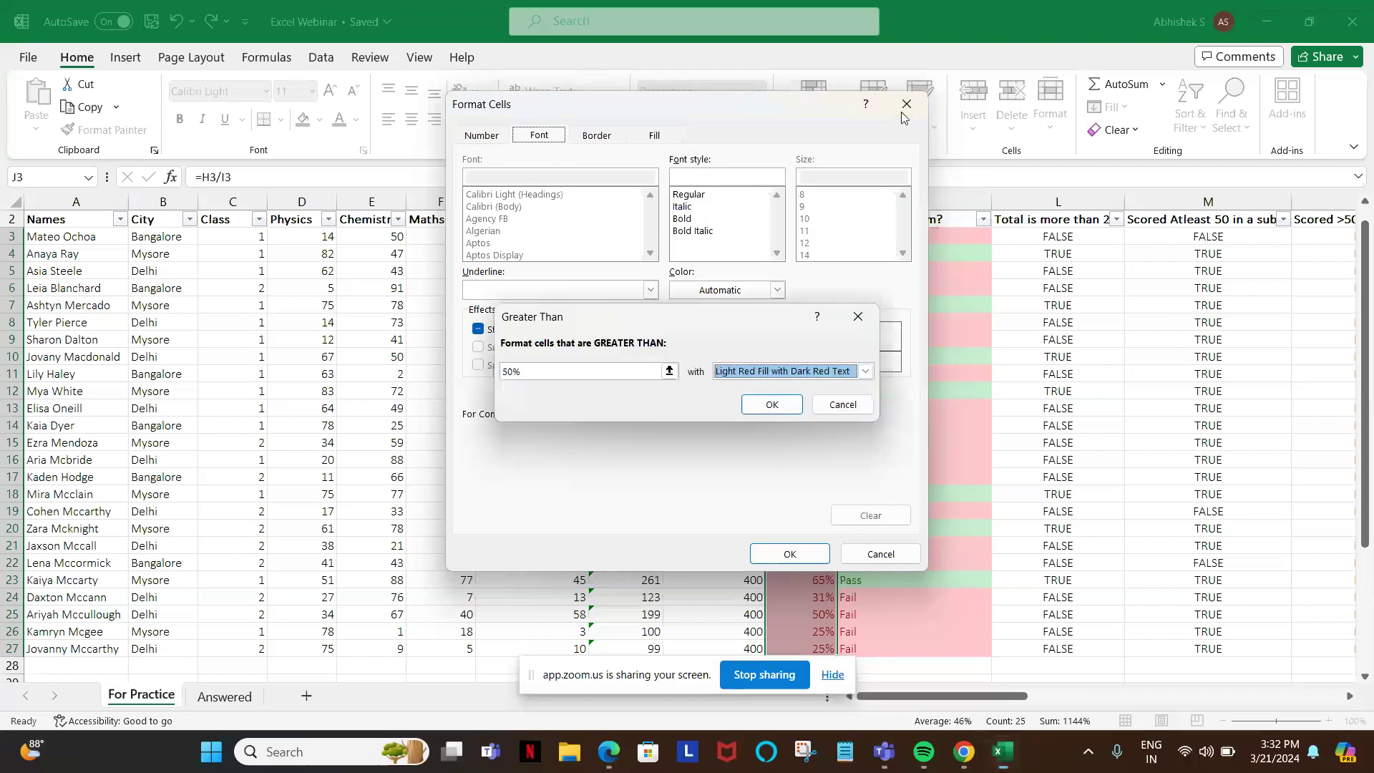
click(836, 405)
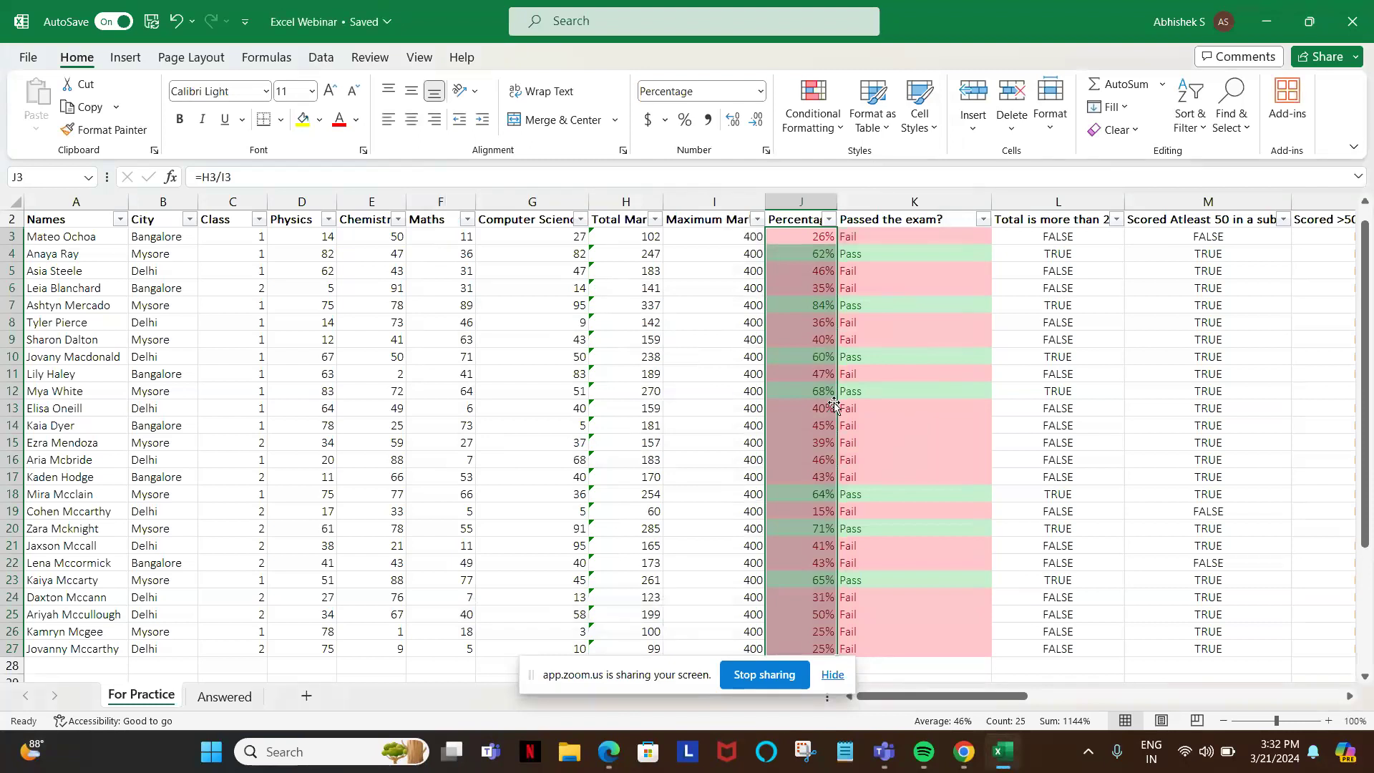
- Switch to the Zoom webinar in the browser and read through the recent attendee messages in the chat
key(alt+Tab)
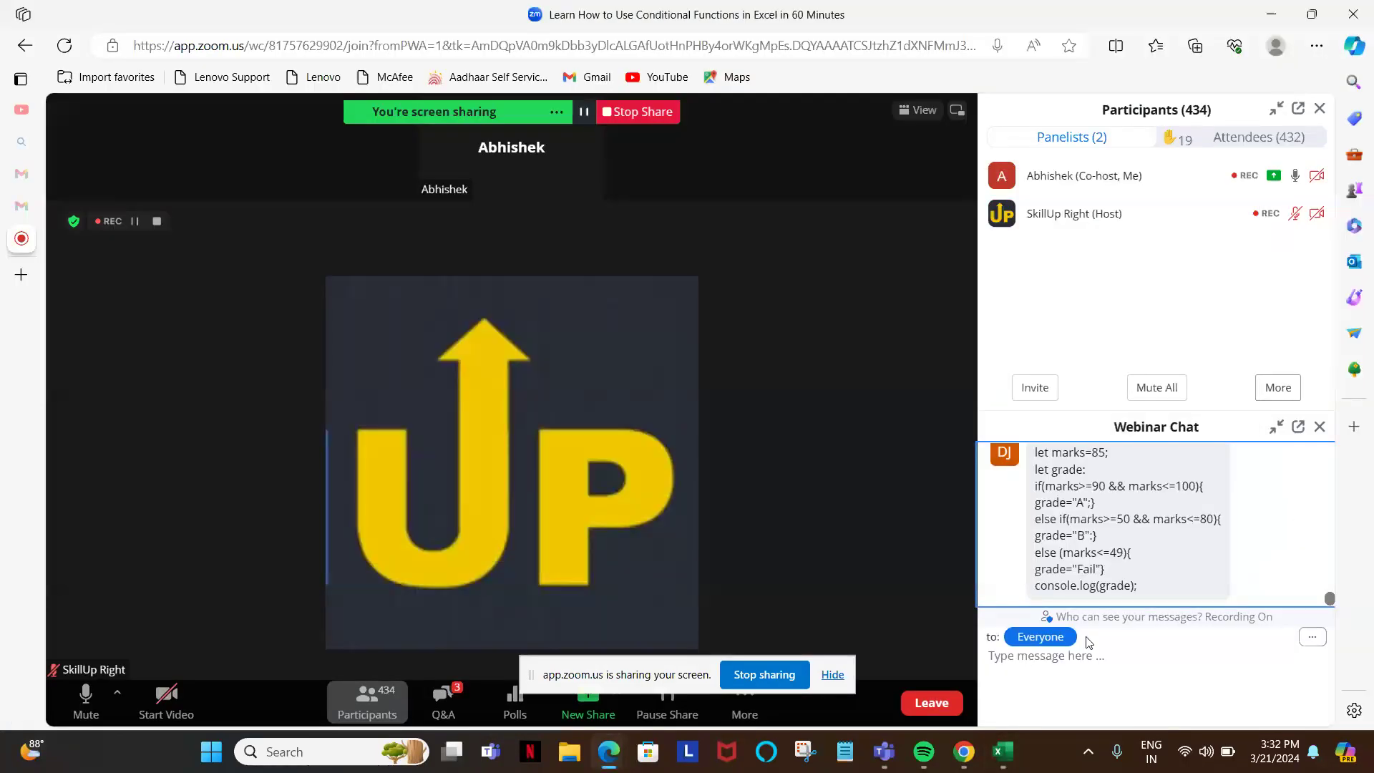
scroll(1182, 499, up, 4)
scroll(1183, 498, down, 4)
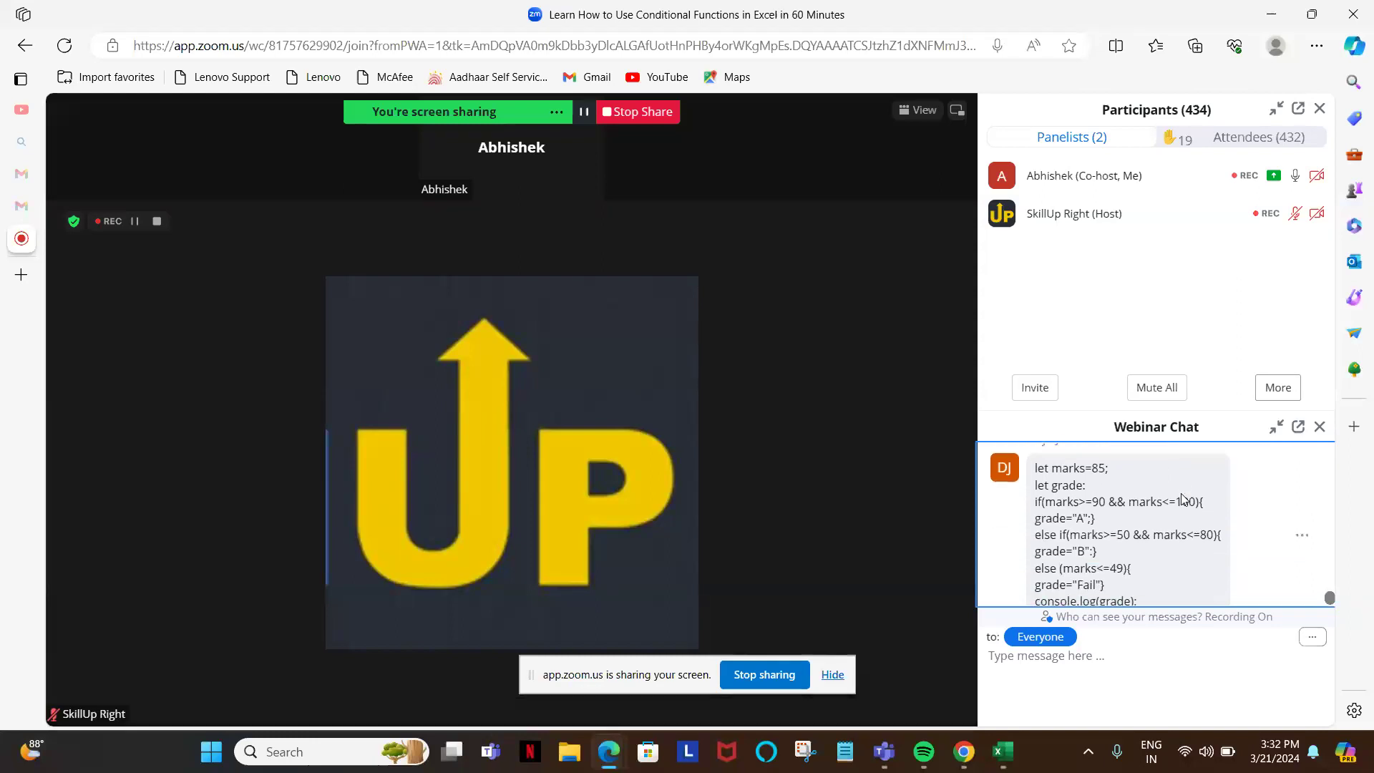
scroll(1183, 499, down, 1)
scroll(1182, 494, up, 2)
scroll(1183, 498, up, 5)
scroll(1183, 499, up, 1)
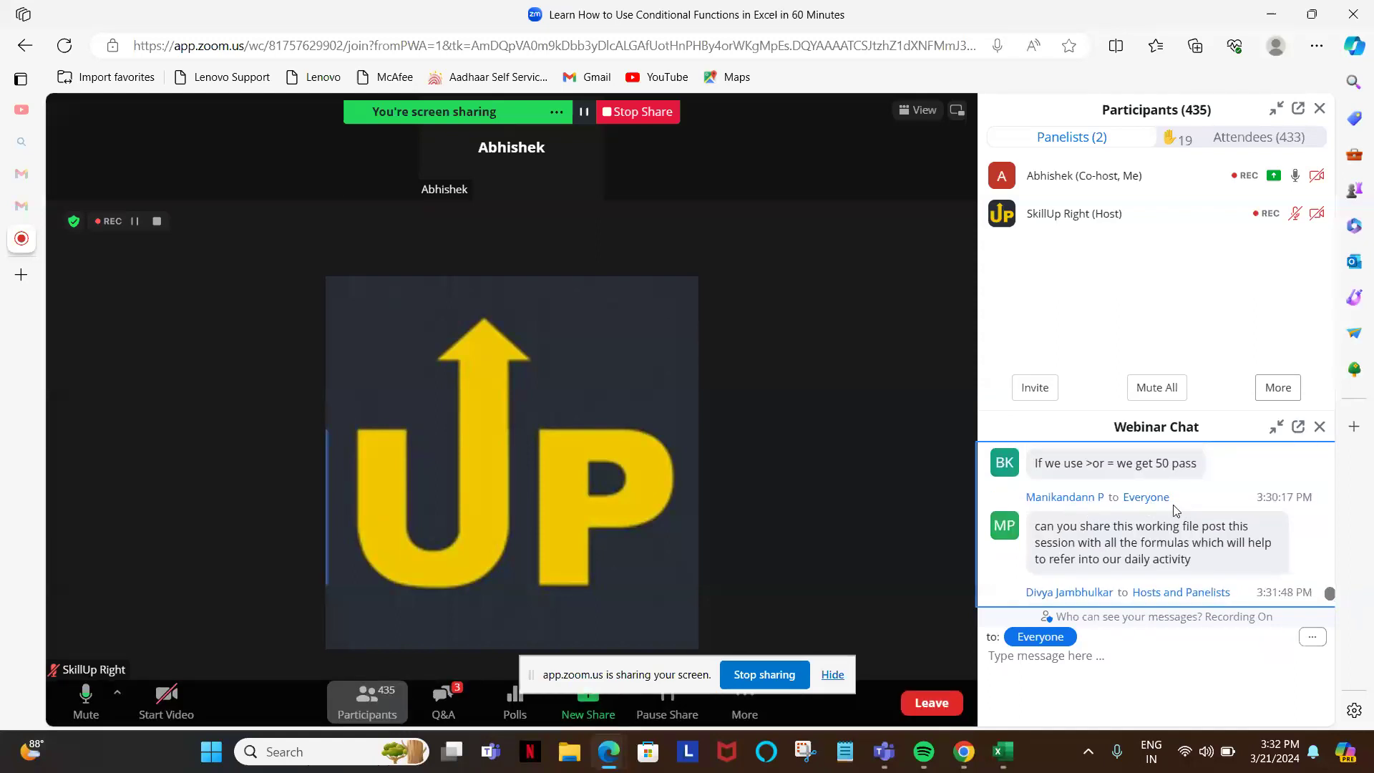
scroll(1177, 508, up, 2)
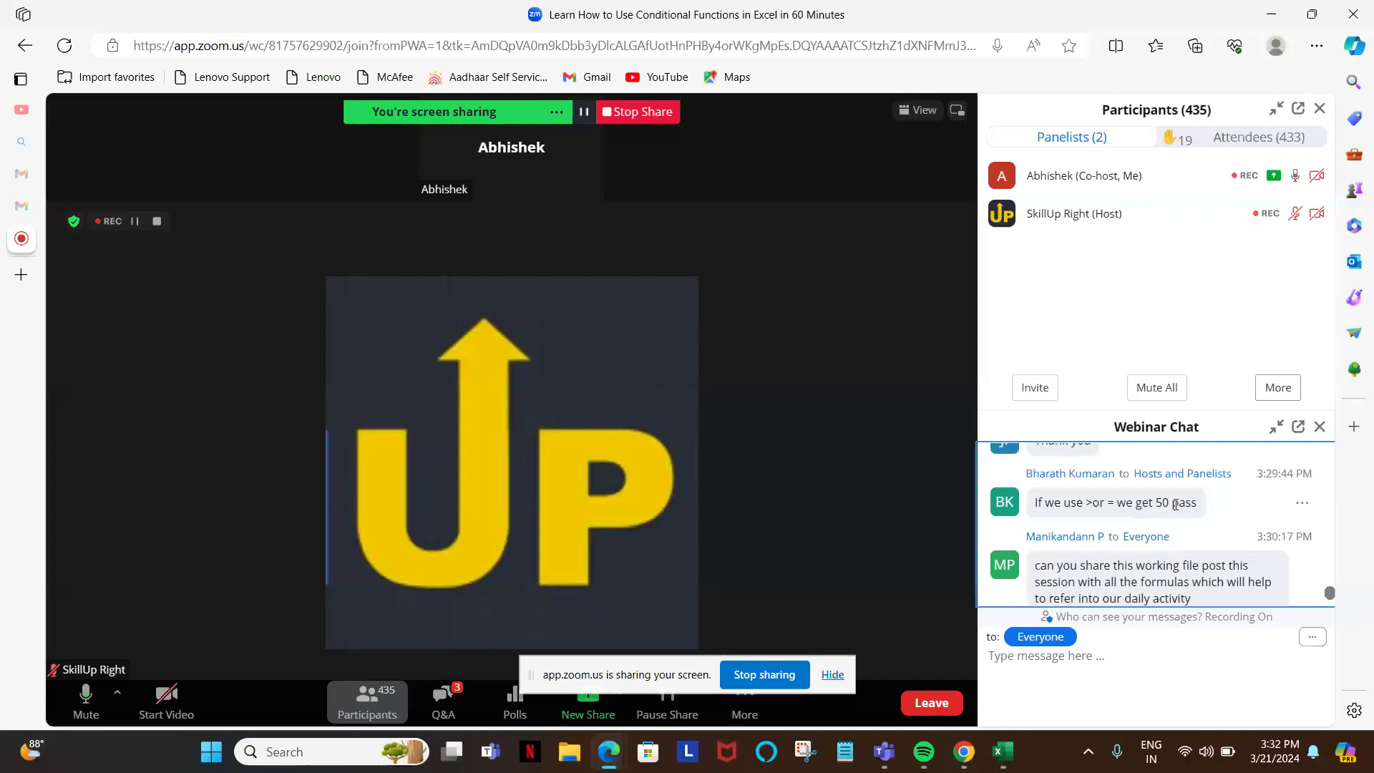
scroll(1177, 508, up, 8)
scroll(1177, 509, up, 2)
scroll(1177, 509, down, 4)
scroll(1177, 510, up, 4)
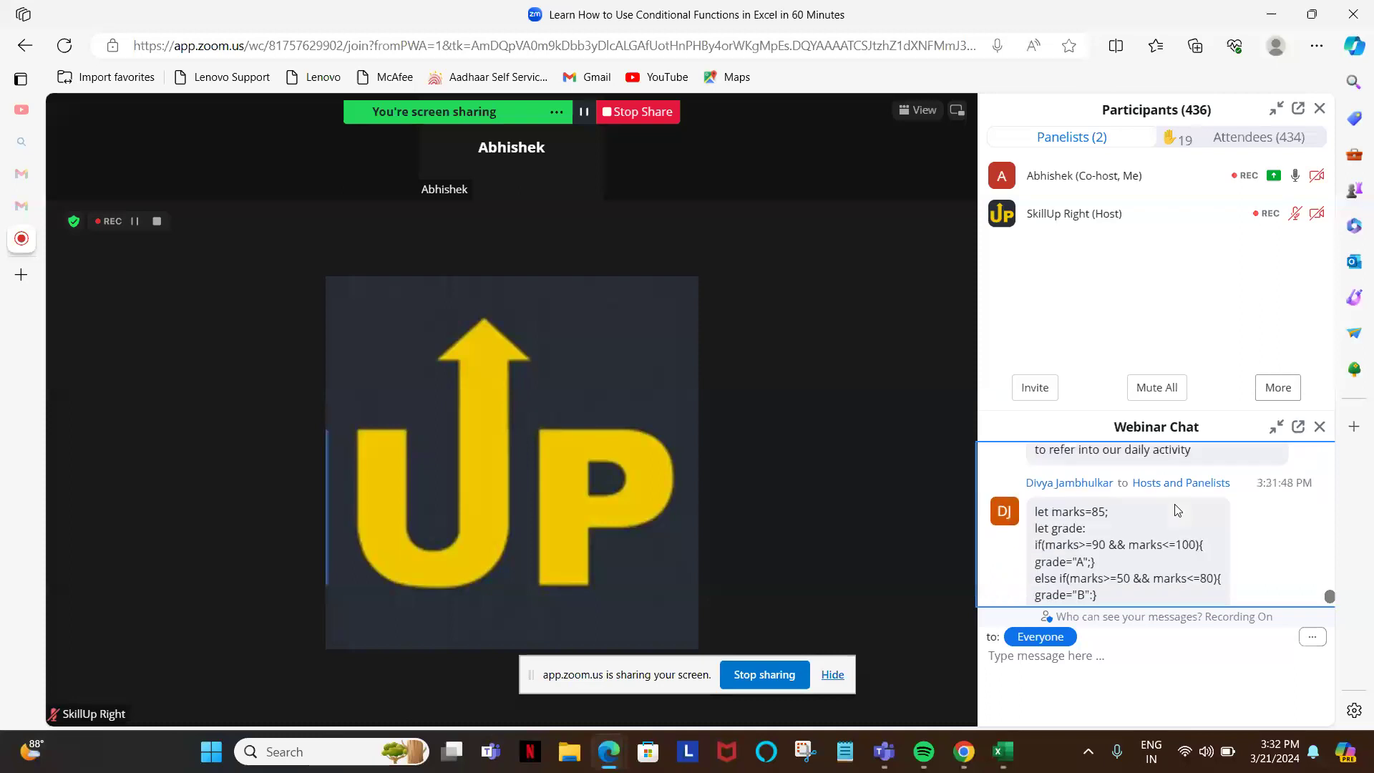
scroll(1177, 509, down, 1)
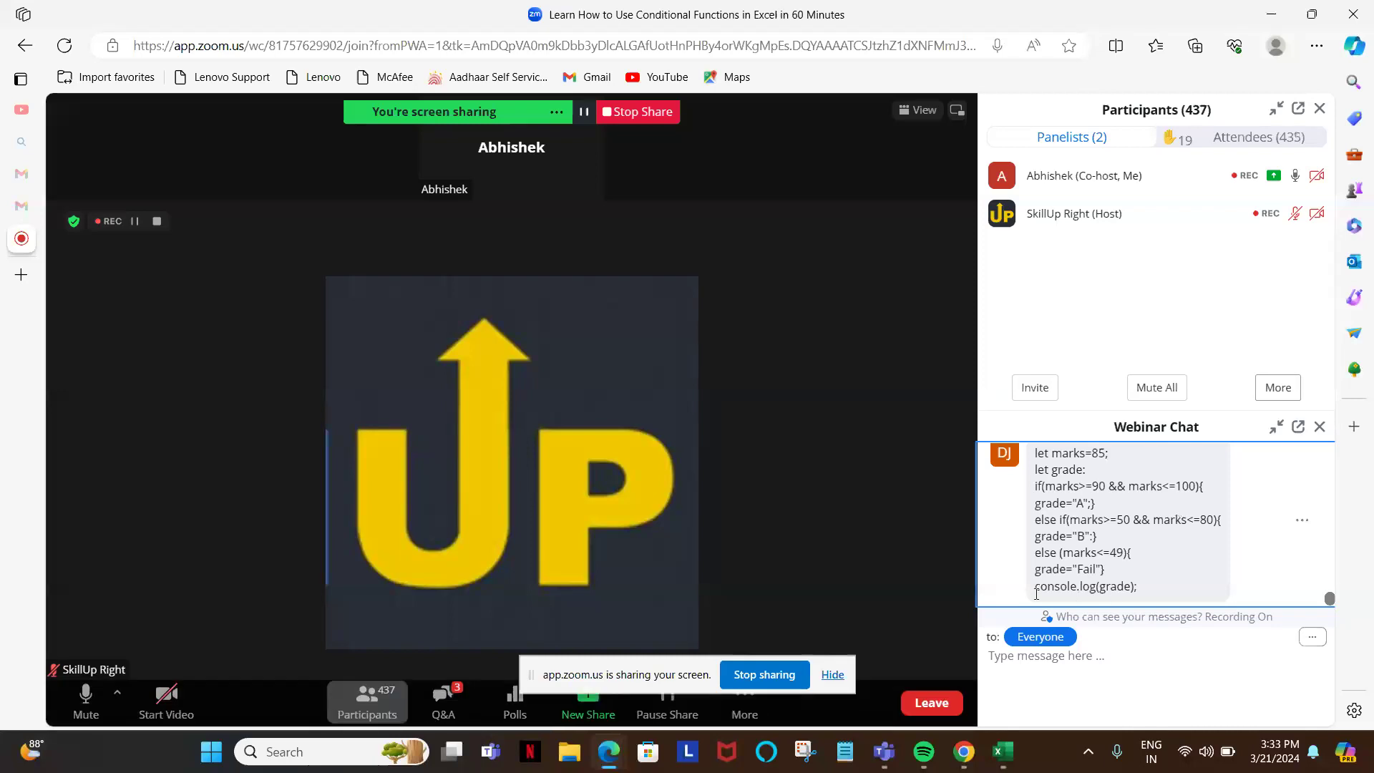
- Switch back to the Excel workbook and select cell B33 beside the first entry of the Requirement table below the marks data
key(alt+Tab)
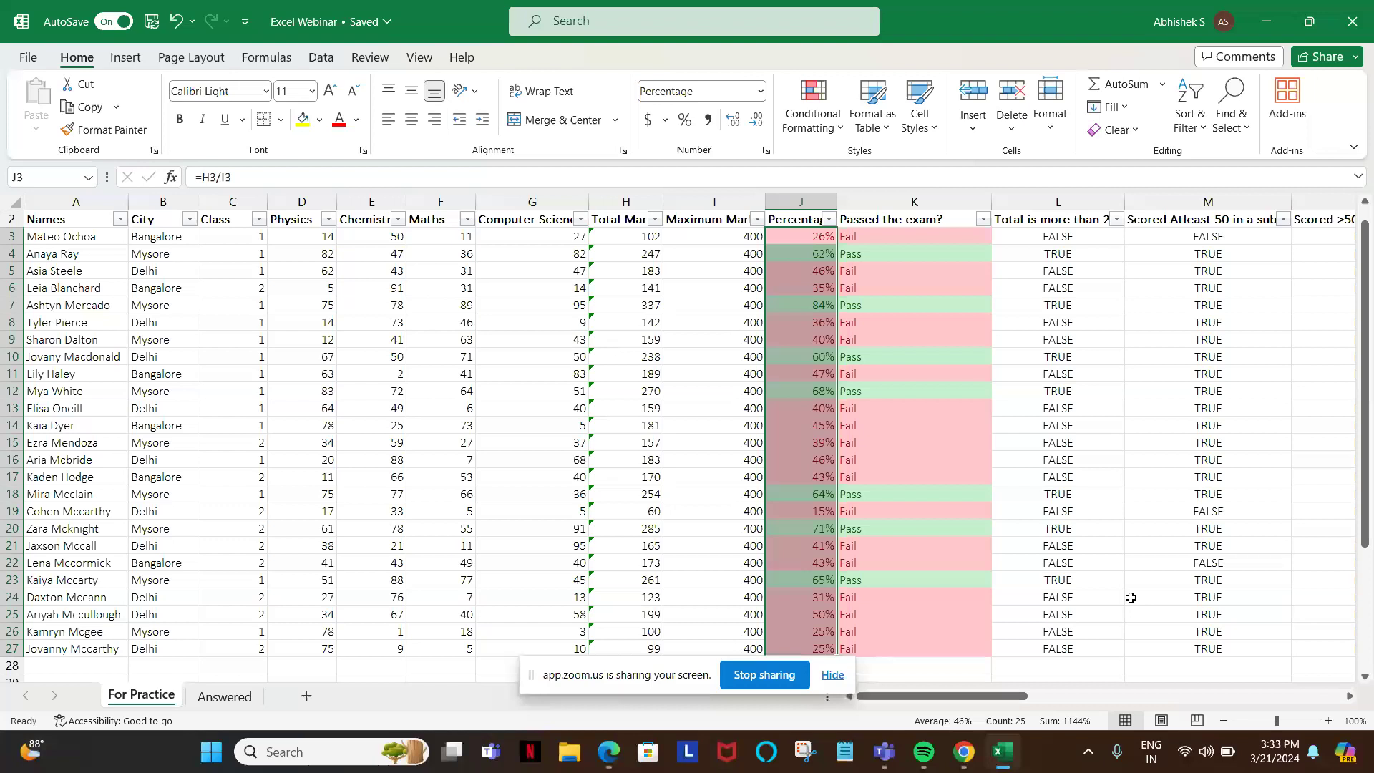
click(604, 514)
scroll(604, 515, down, 5)
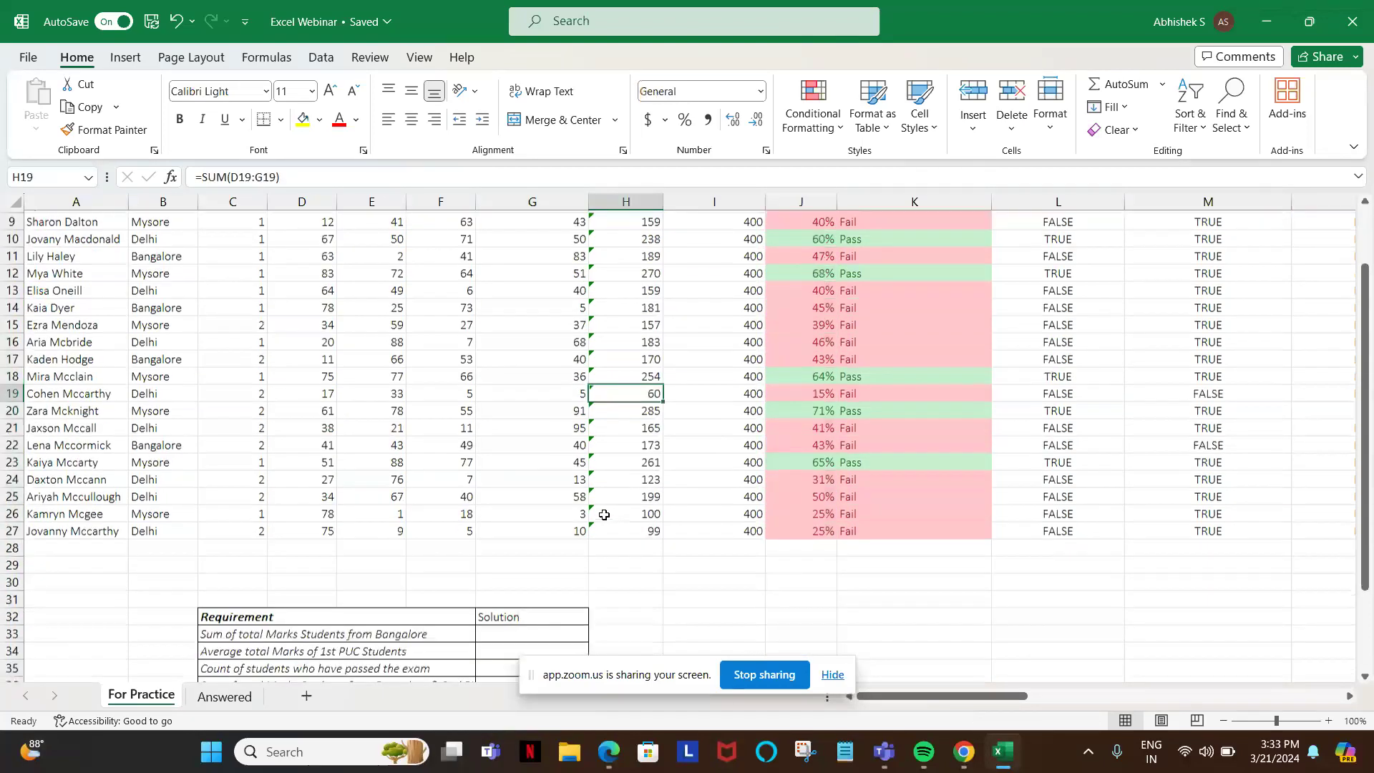
click(163, 463)
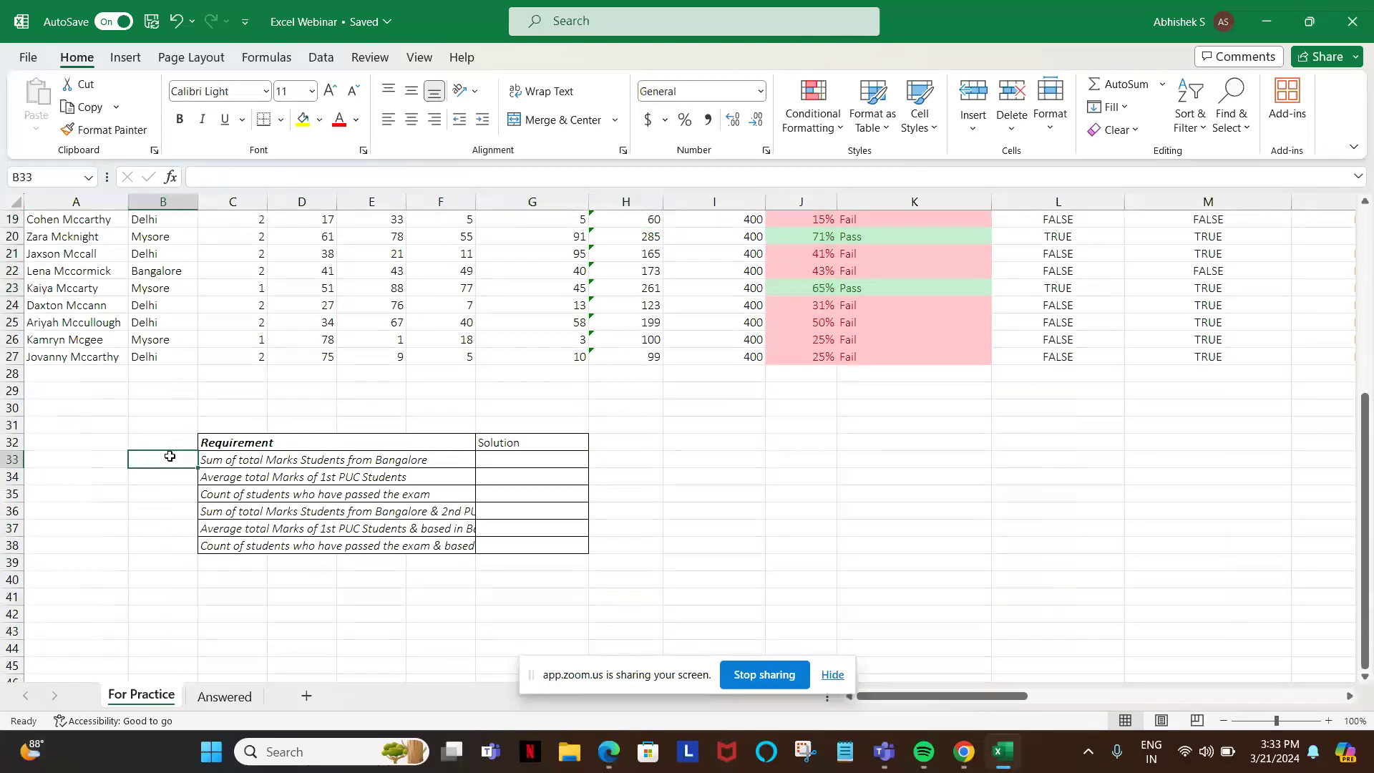
- Enter the function labels SUMIF, AVERAGEIF and COUNTIF in B33:B35 beside the first three requirements
text(SUMIF)
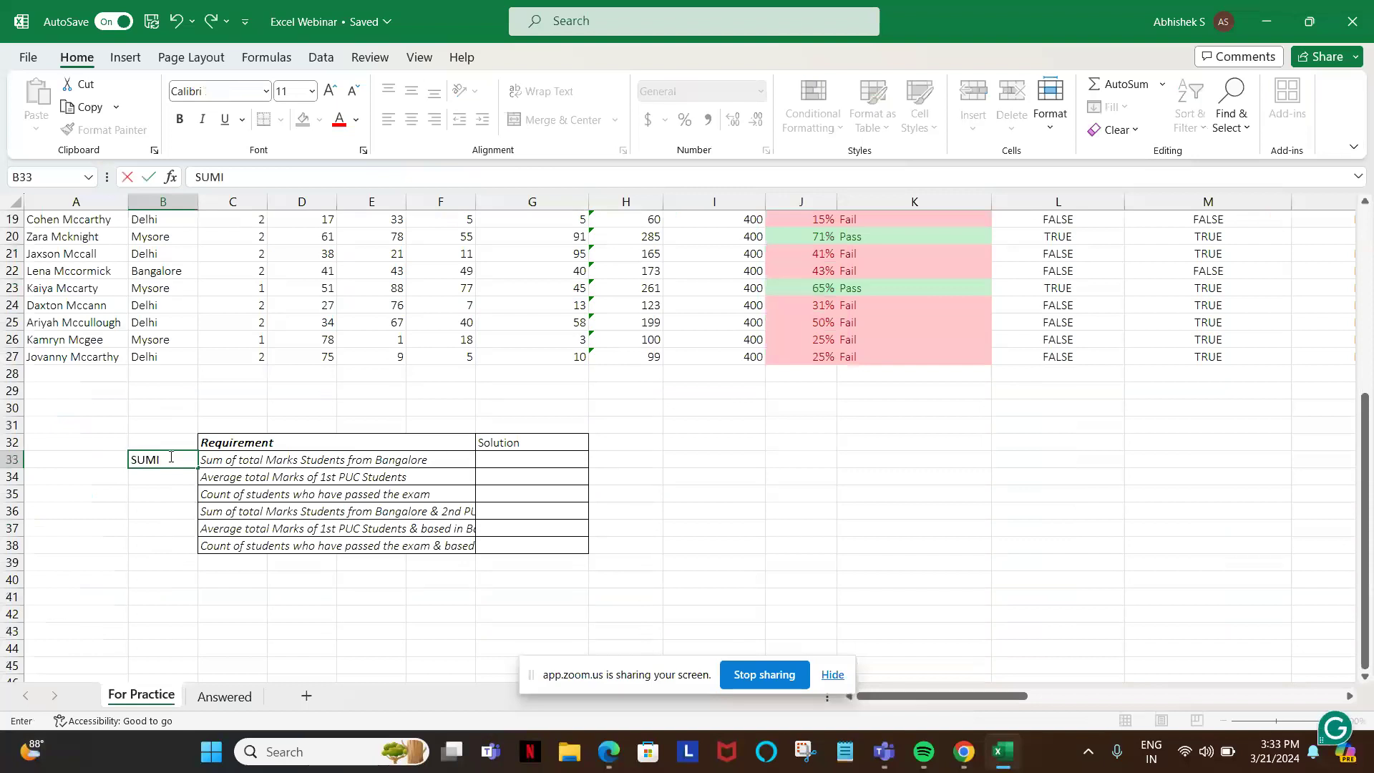
key(Tab)
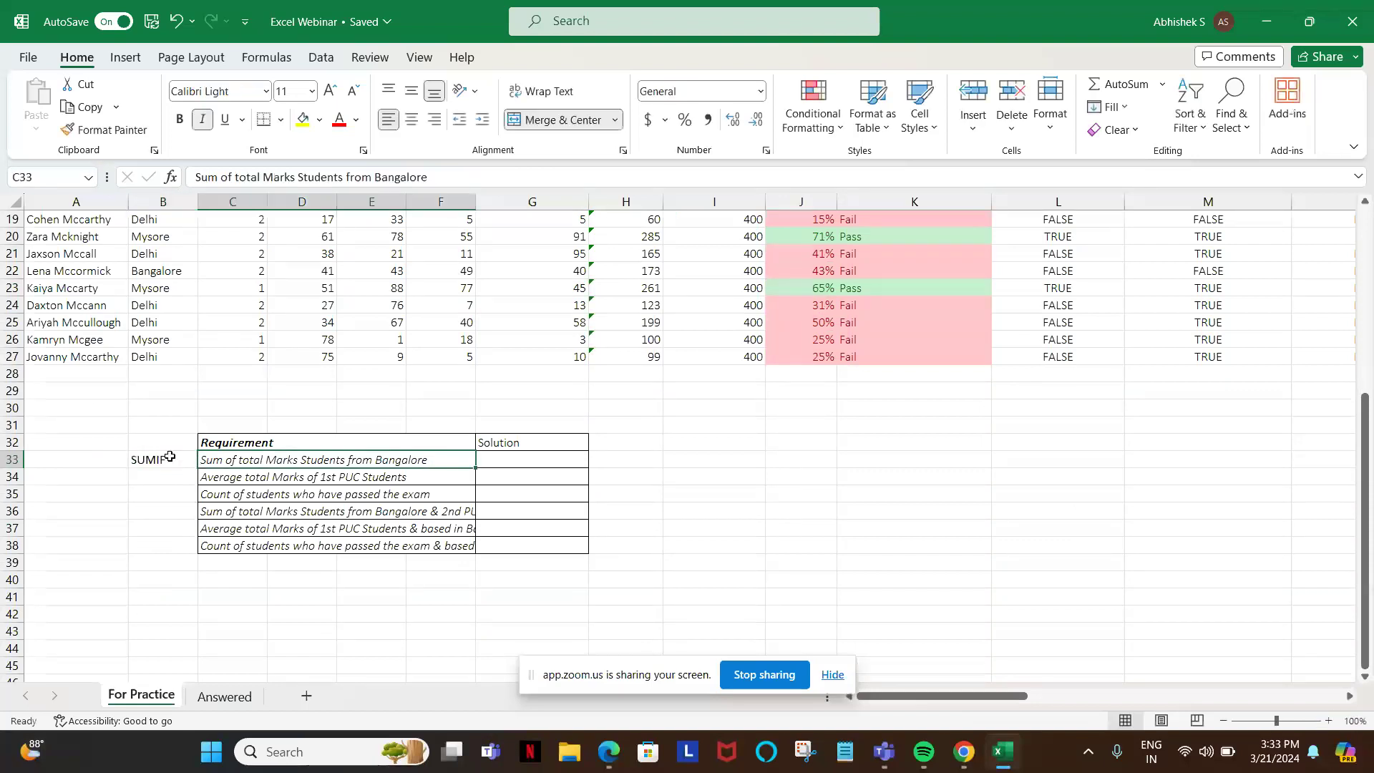
key(Return)
text(Aver)
key(BackSpace)
key(BackSpace)
key(BackSpace)
text(VERAG)
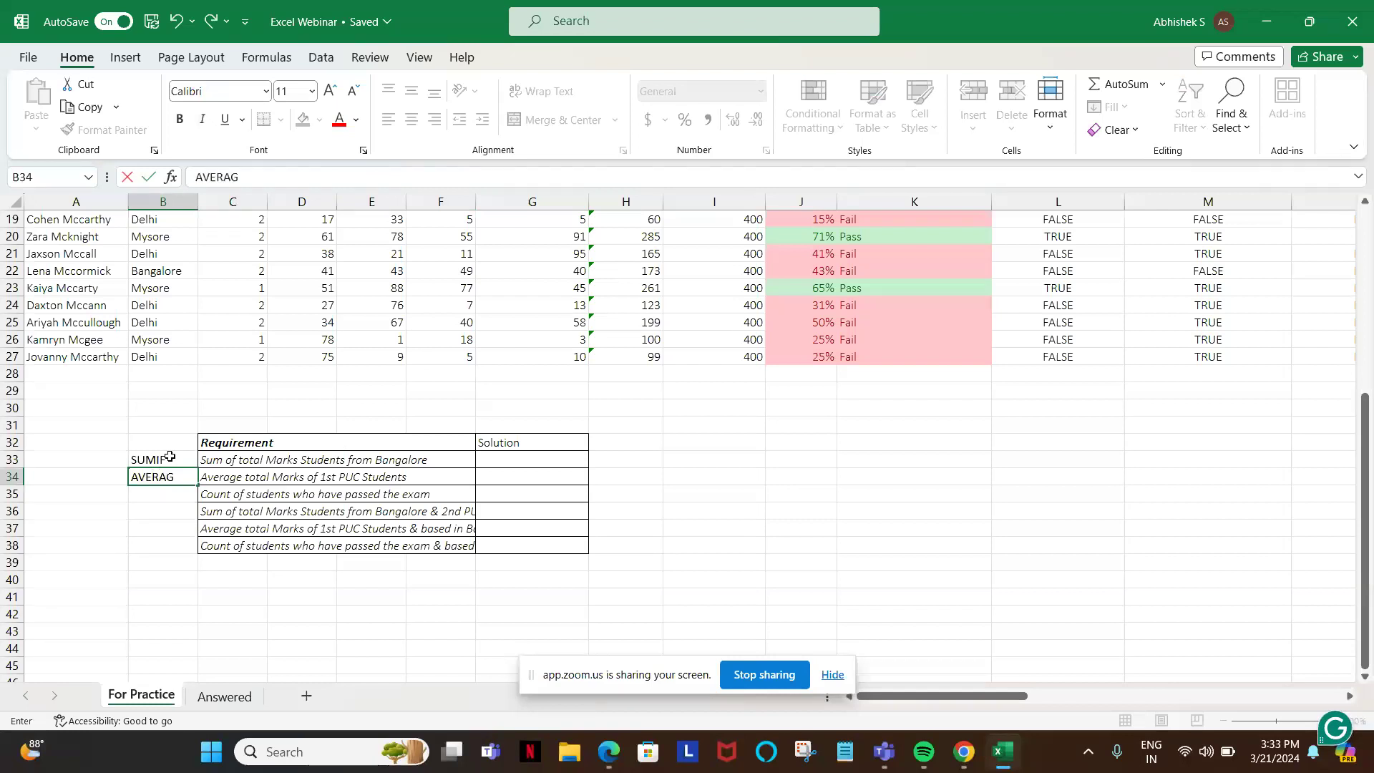
text(EIF)
key(Return)
text(CO)
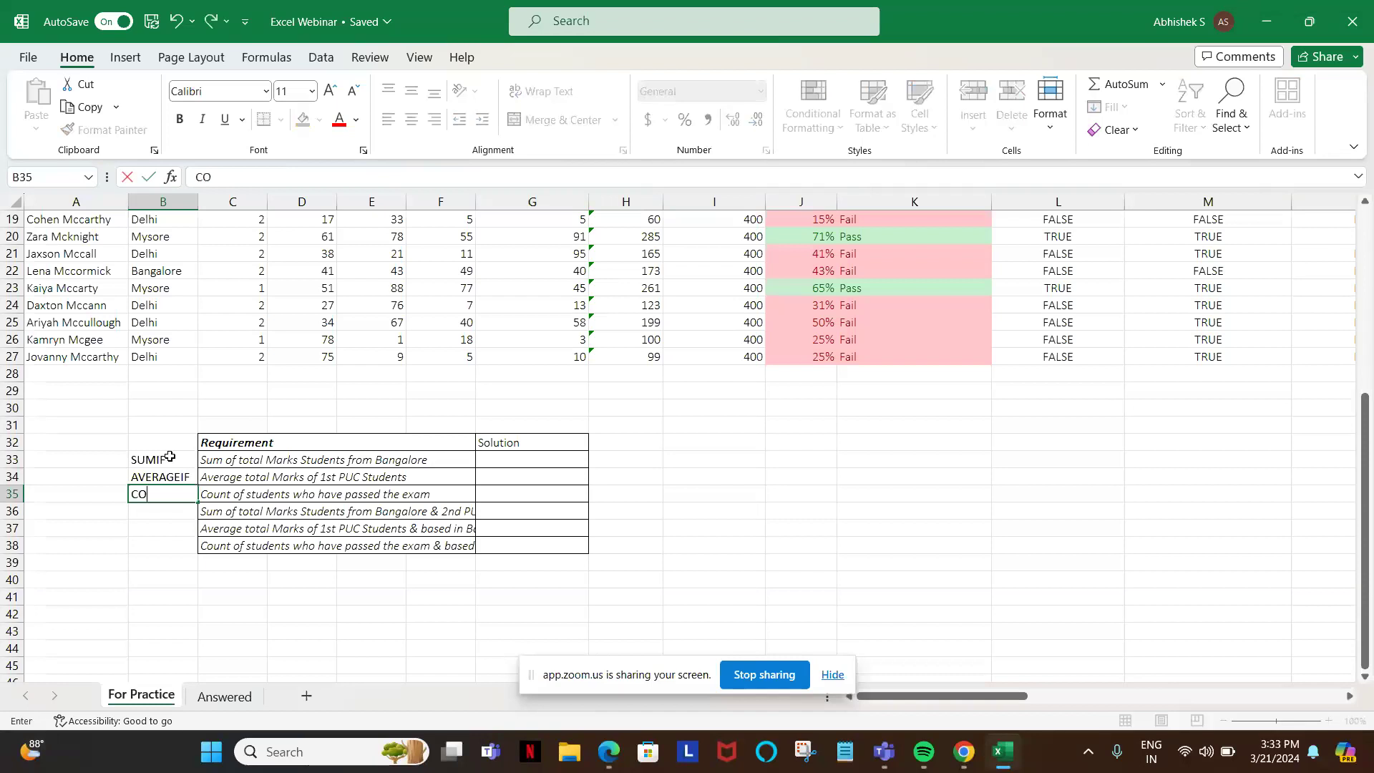
text(UNTO)
key(BackSpace)
text(IF)
key(Return)
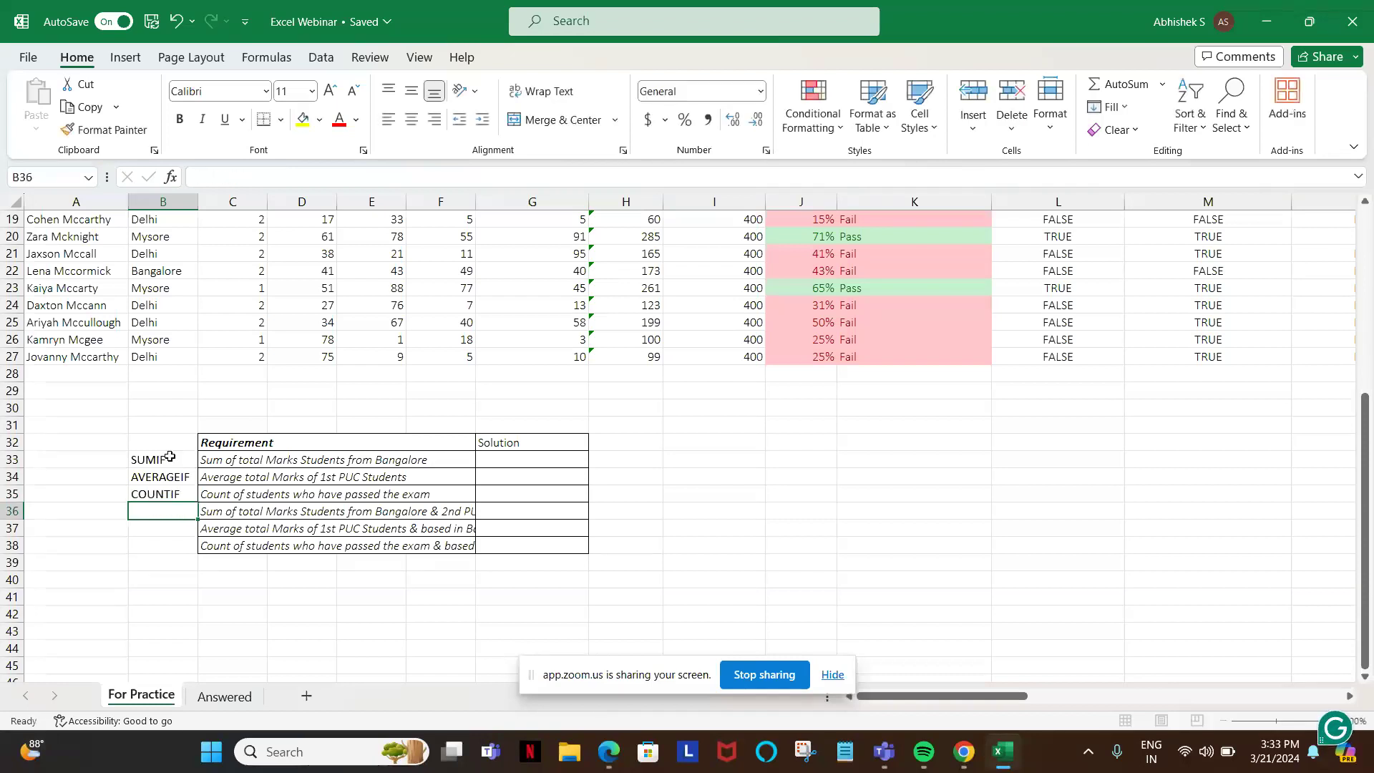
- Copy the three function labels in B33:B35 to B36:B38 beside the remaining requirements
key(Up)
key(Up)
key(Up)
key(shift+Down)
key(shift+Down)
key(ctrl+c)
key(Down)
key(Down)
key(Down)
key(ctrl+v)
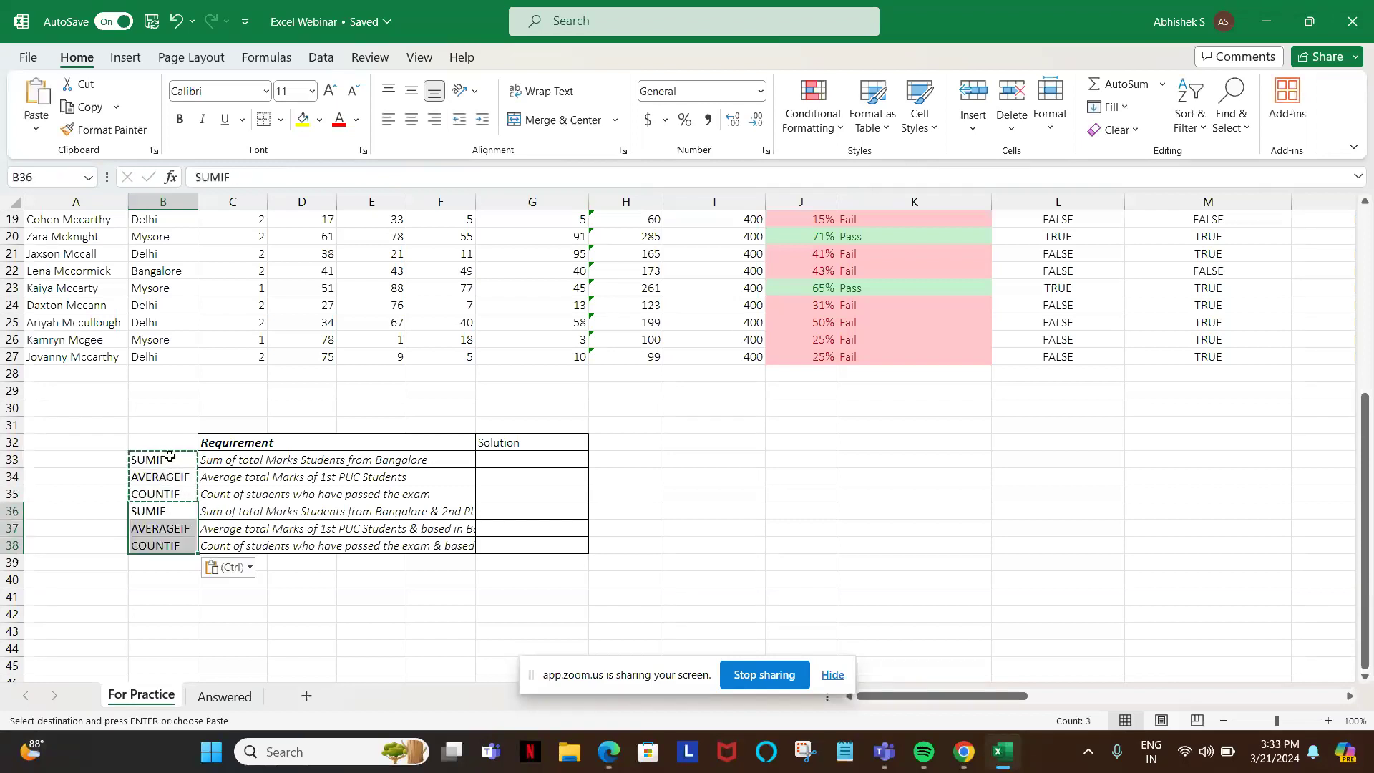
- Change the copied labels in B36:B38 to SUMIFS, AVERAGEIFS and COUNTIFS
click(239, 185)
text(S)
key(Return)
key(Right)
key(Right)
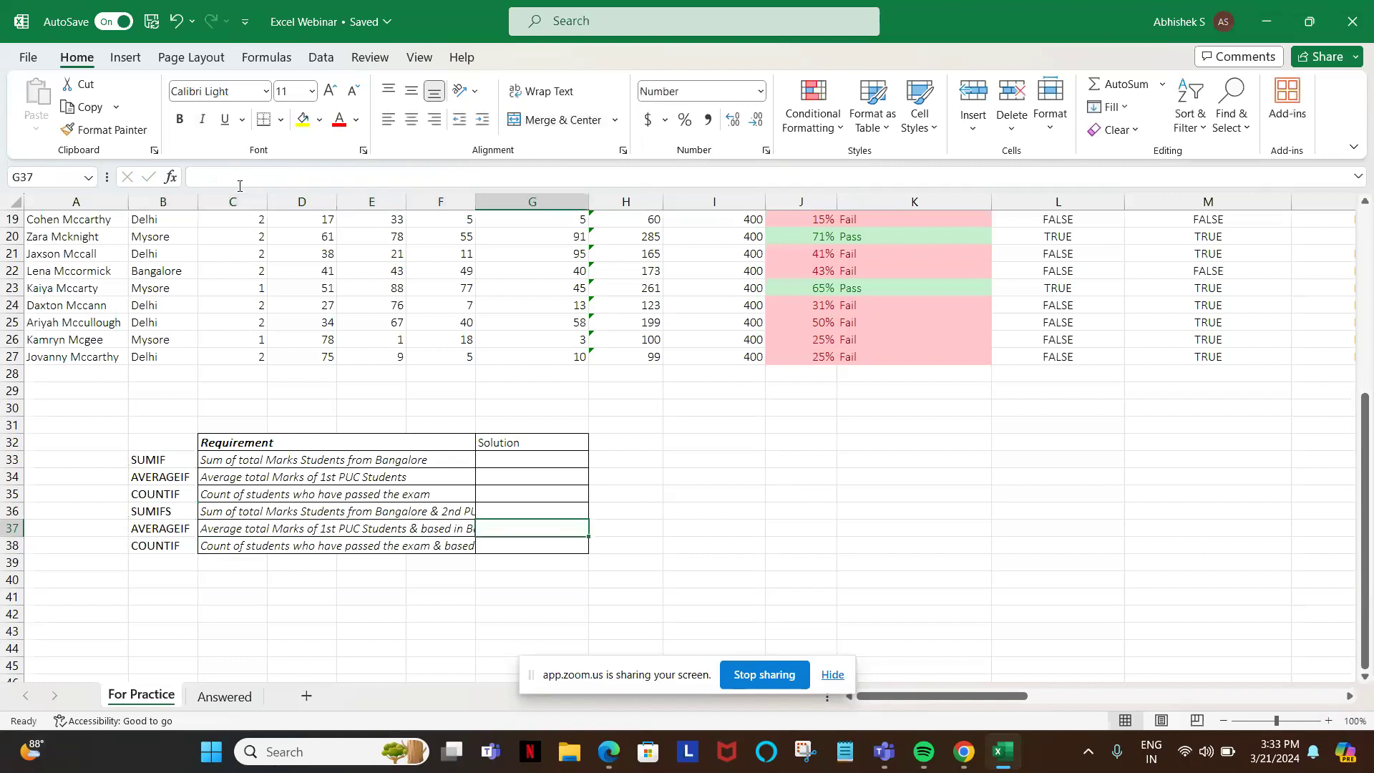
click(191, 527)
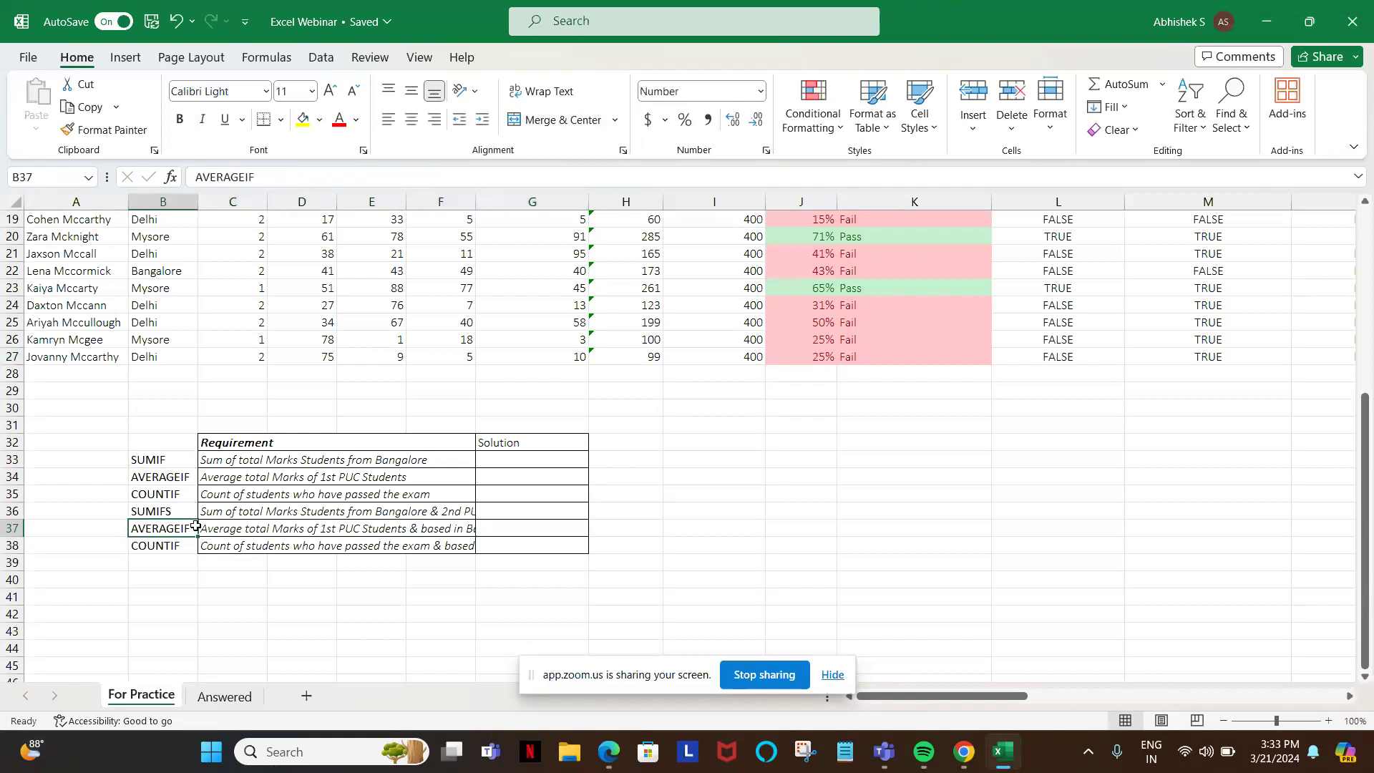
text(S)
key(Return)
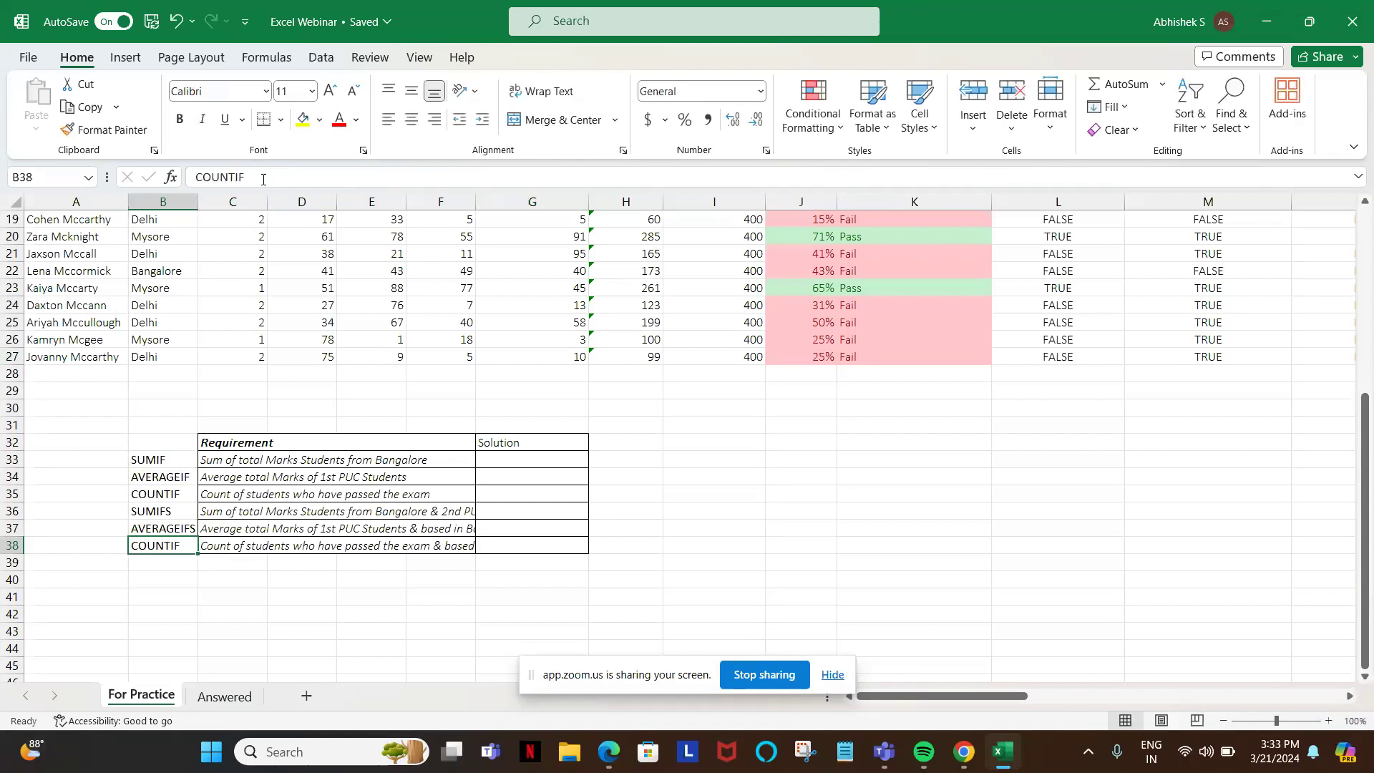
double_click(189, 543)
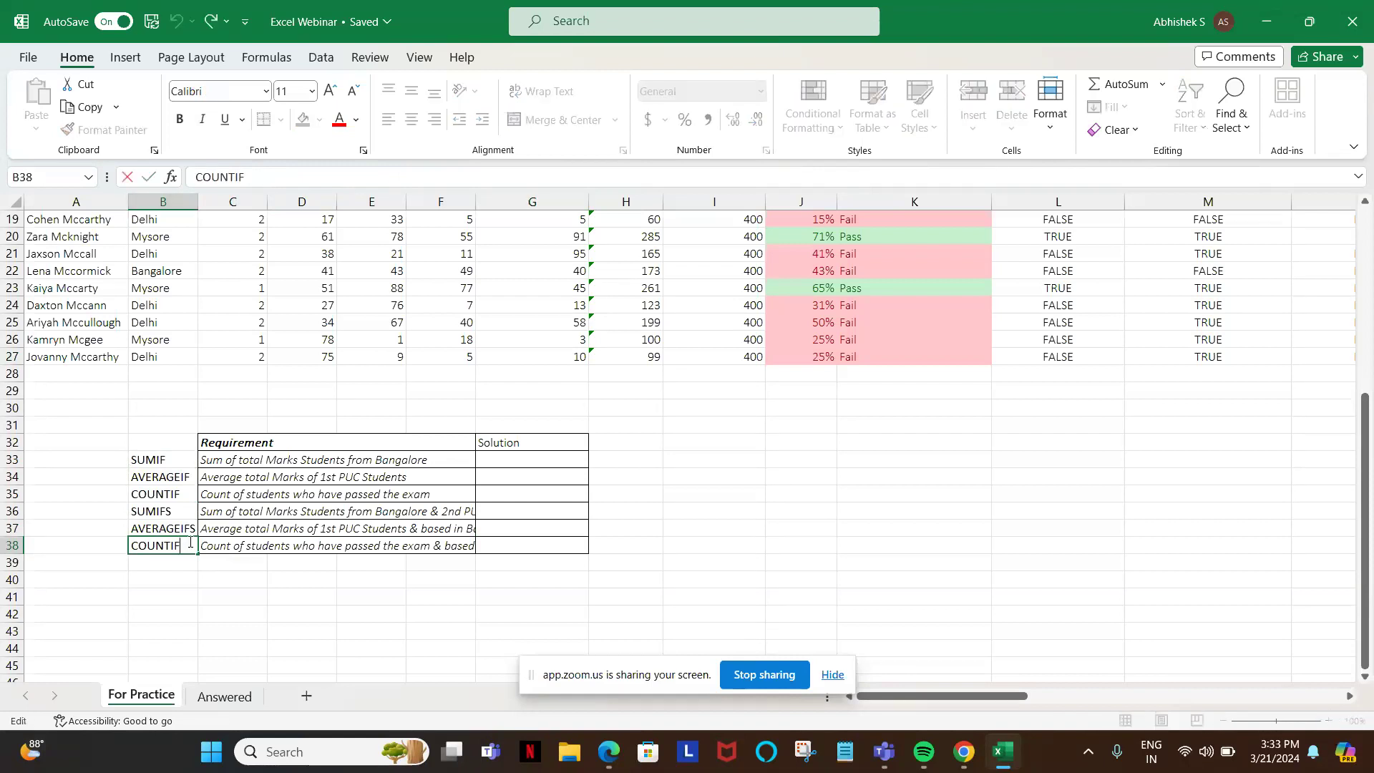
text(S)
key(Return)
- Go back up to the marks data and review its columns across to the first Total Marks value in H3
key(ctrl+Up)
key(ctrl+Up)
key(ctrl+Up)
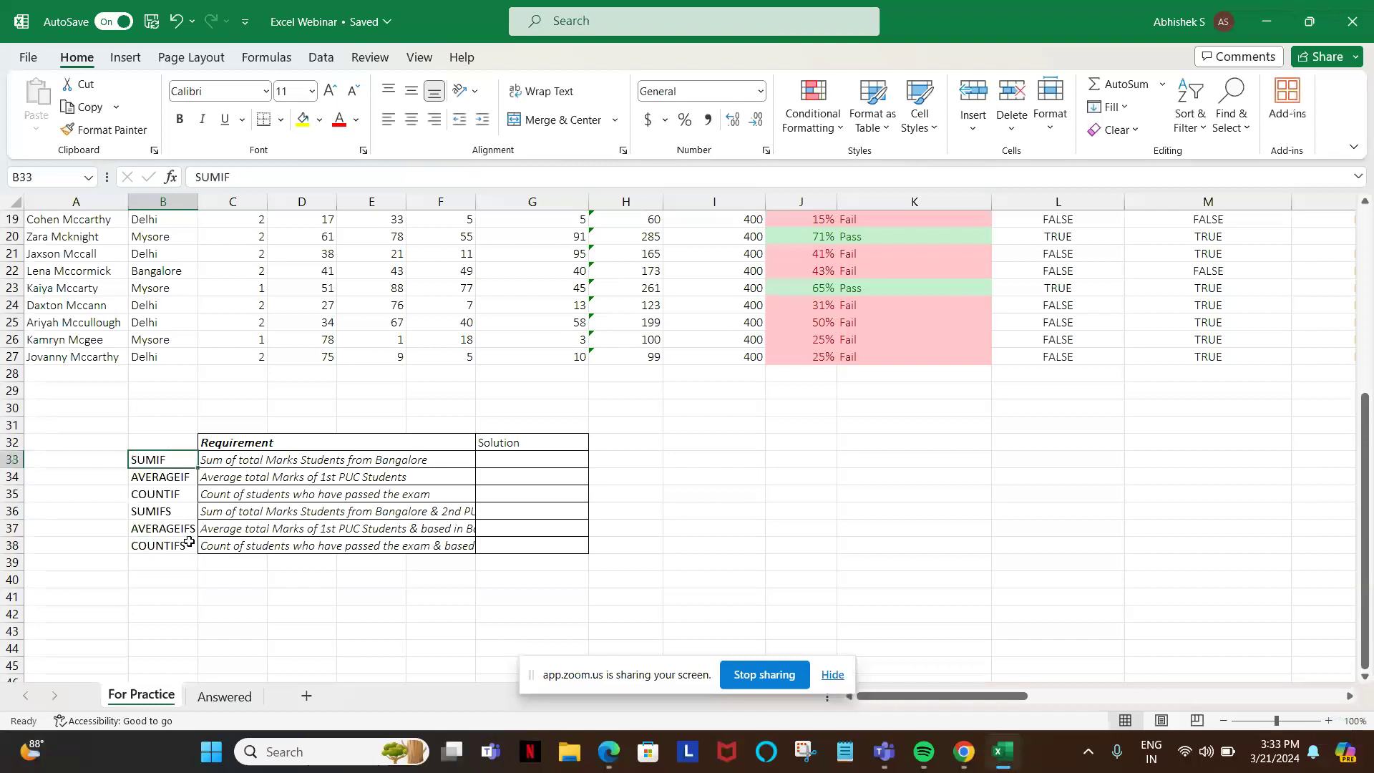
key(ctrl+Up)
key(ctrl+Up)
key(Left)
key(Down)
key(Down)
key(Down)
key(Right)
key(Right)
key(Right)
key(Right)
key(Right)
key(Right)
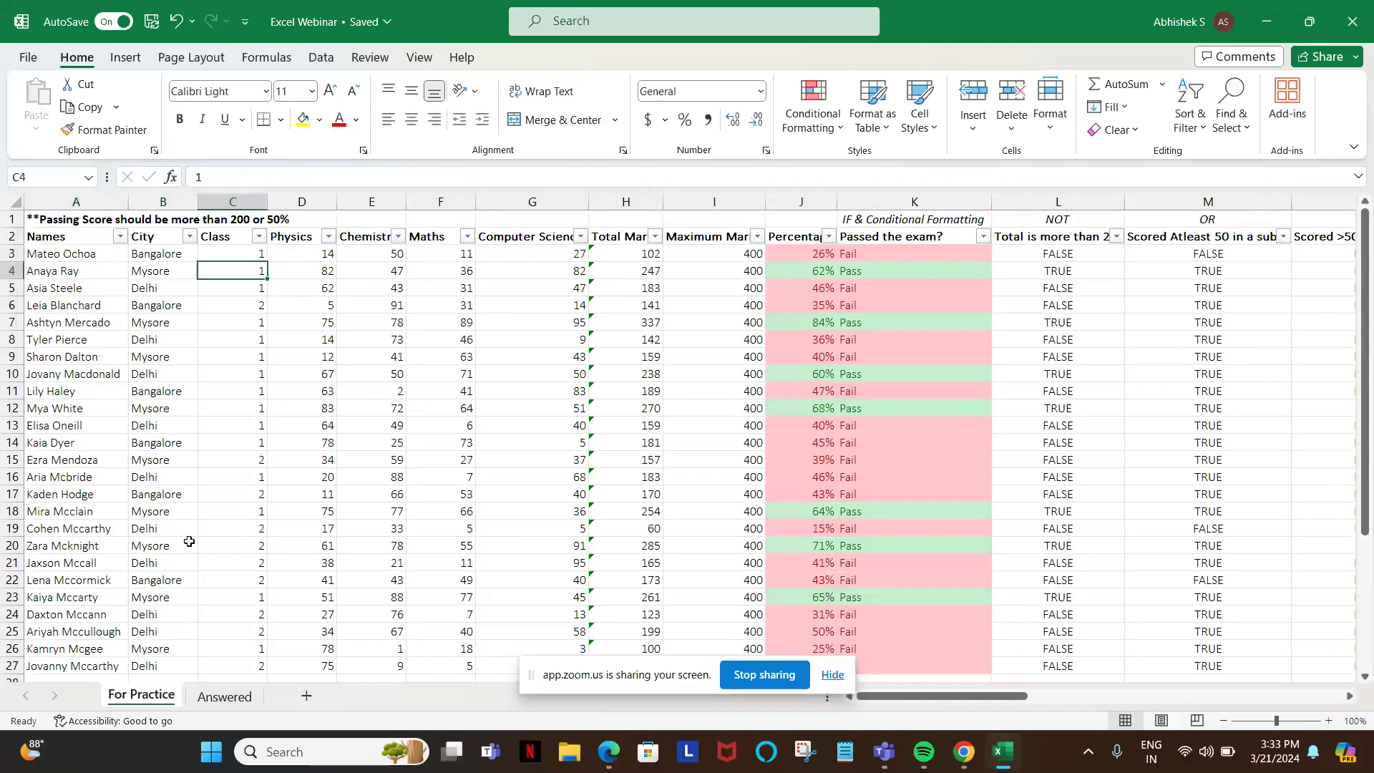
key(Right)
key(Up)
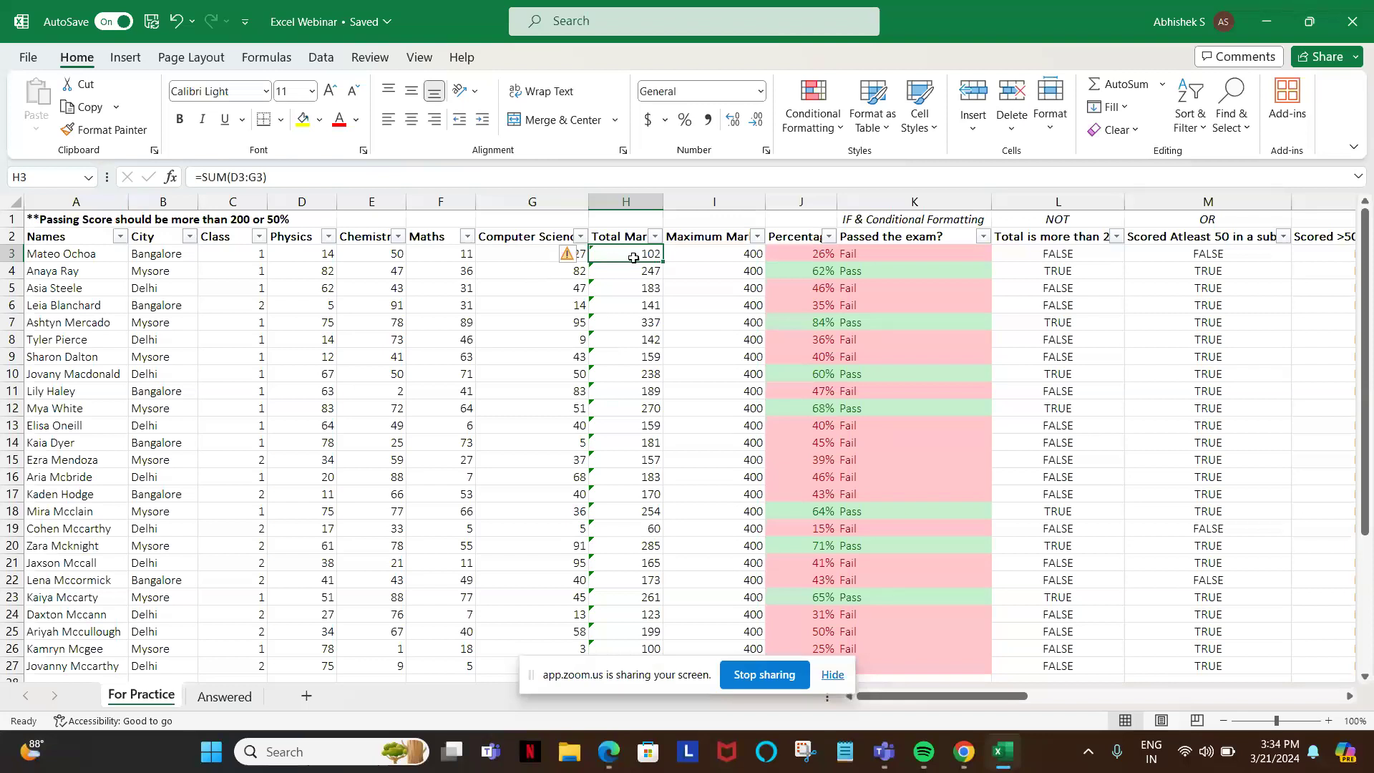
- Widen column F so the full requirement texts in the Requirement table fit in their cells
scroll(633, 258, down, 1)
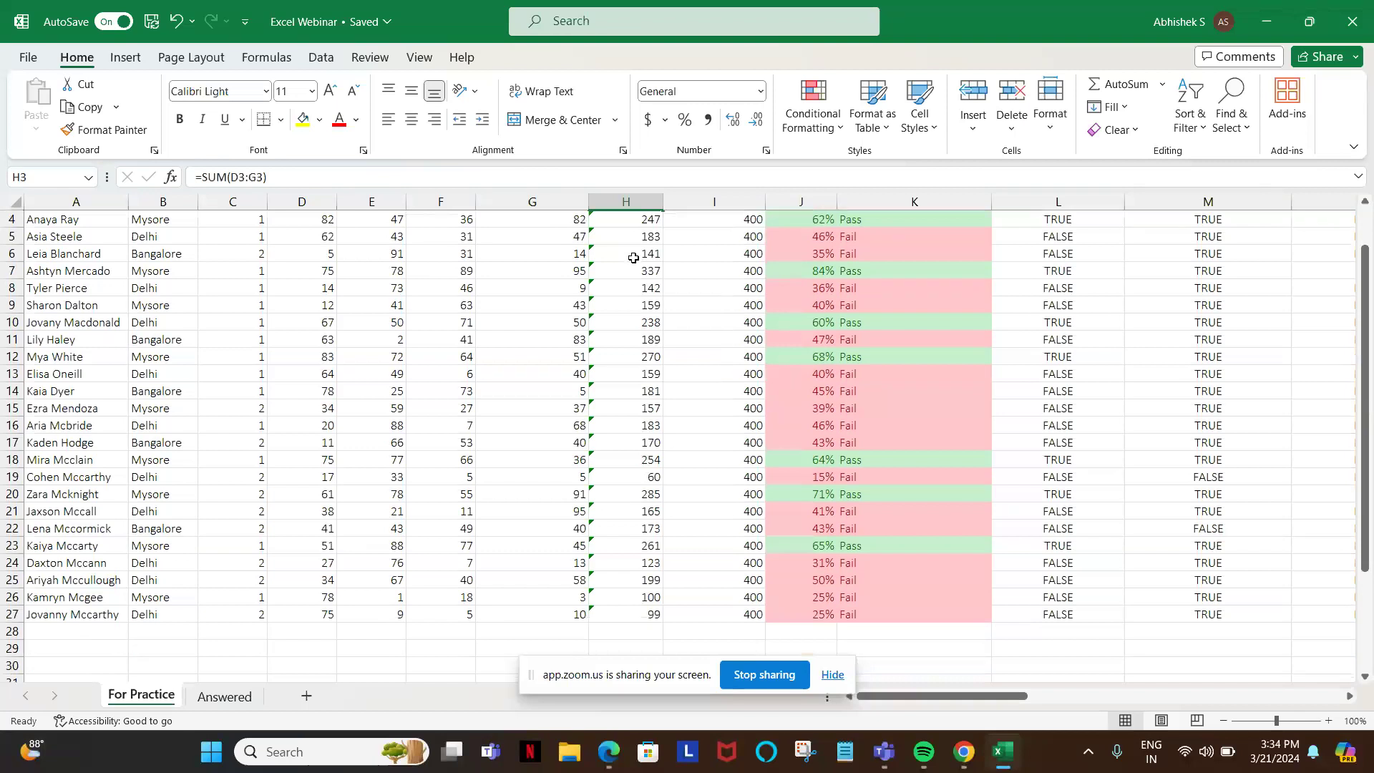
scroll(634, 258, down, 3)
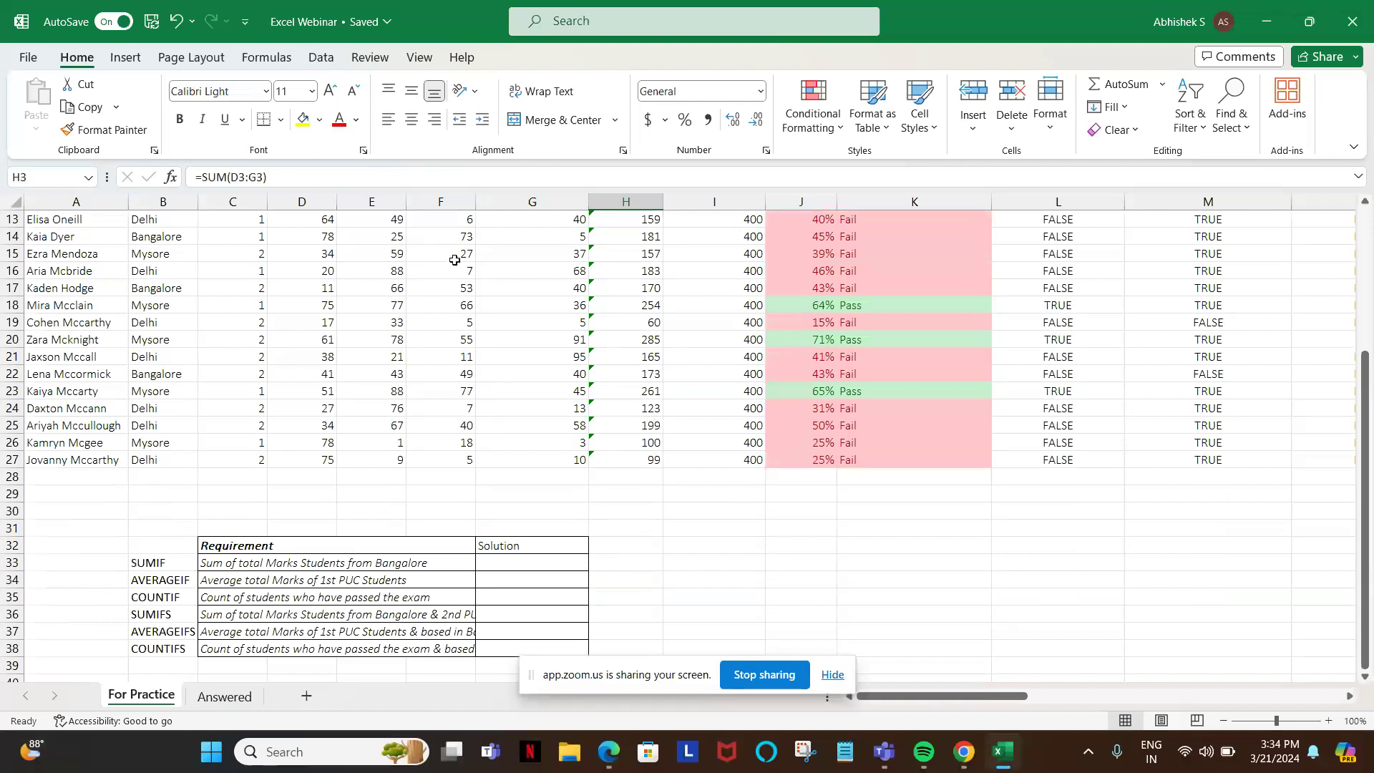
drag(472, 206, 459, 206)
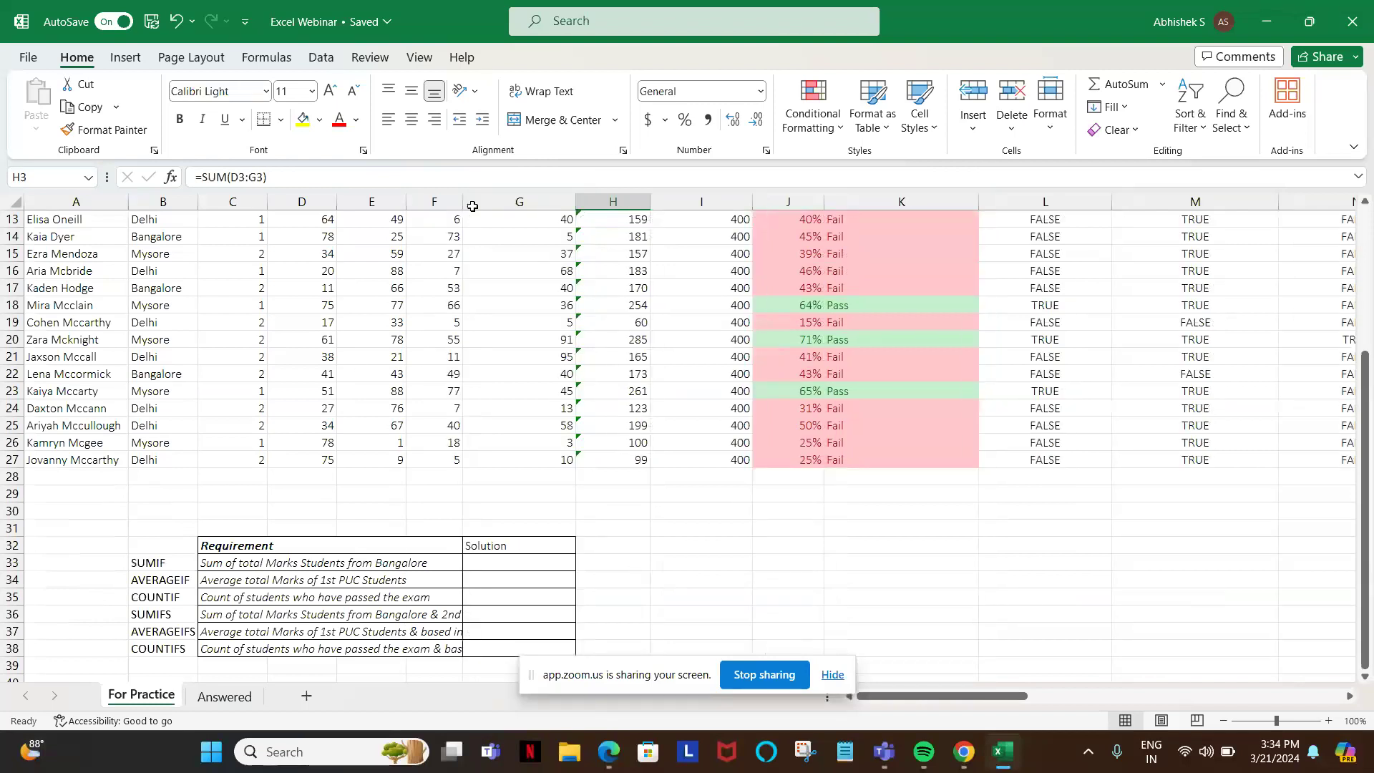
click(501, 201)
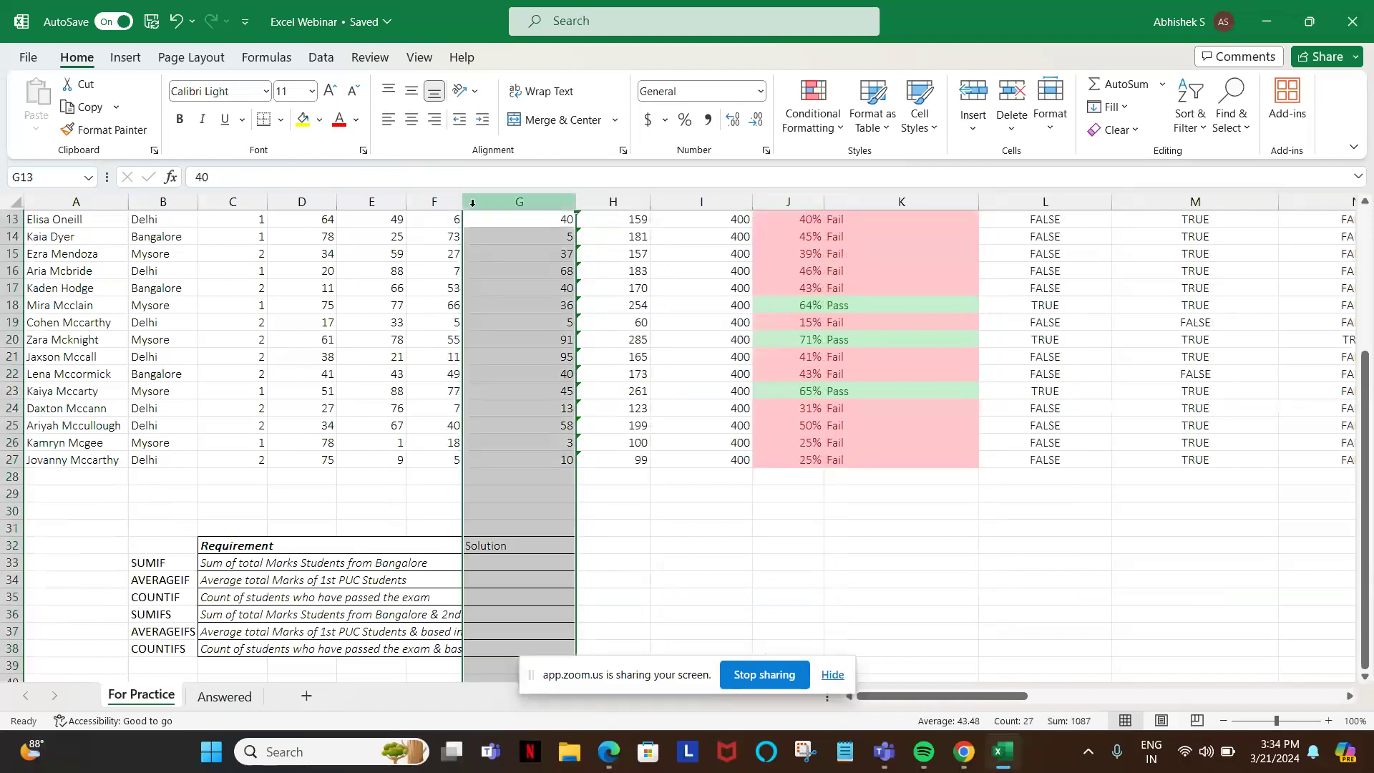
click(421, 558)
drag(466, 198, 580, 200)
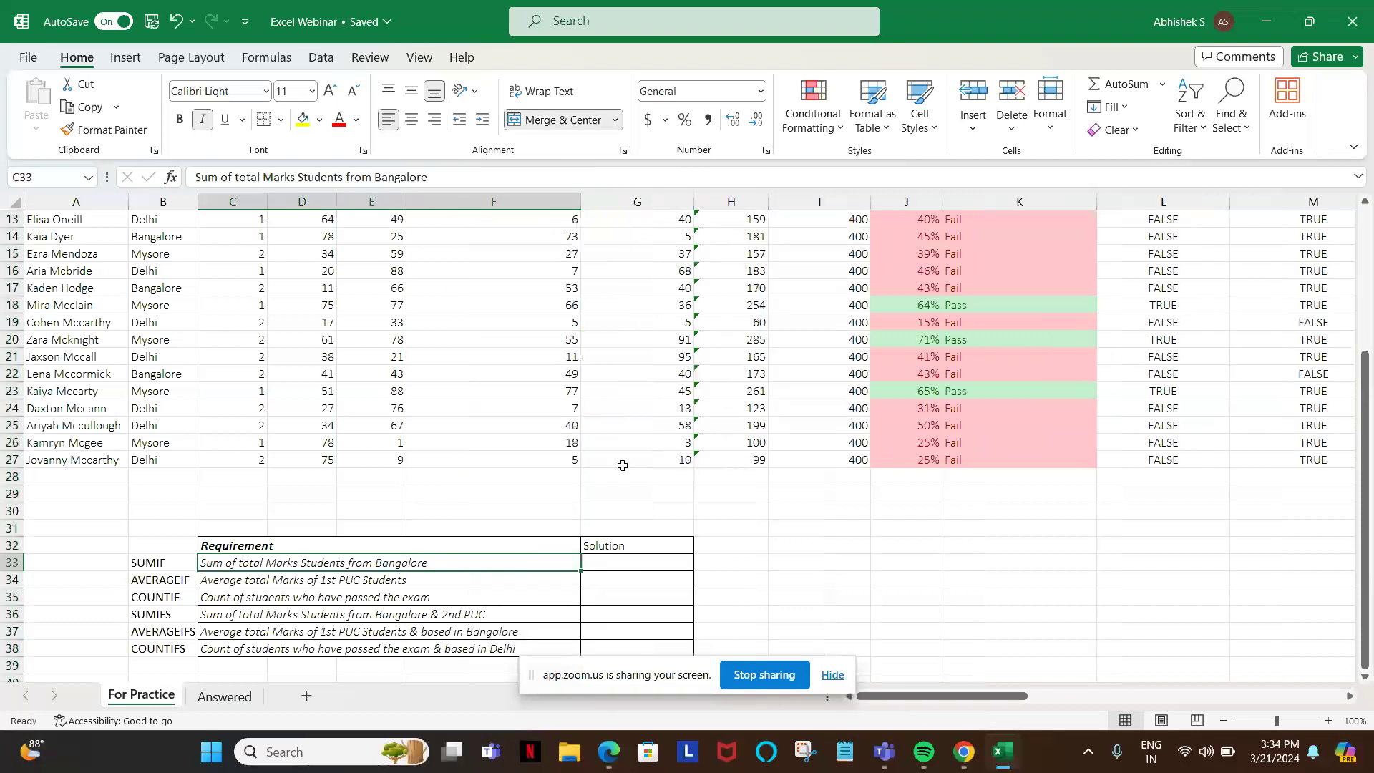
- Start a SUMIF formula in G33 with the City column as the absolute criteria range $B$2:$B$27
scroll(653, 599, down, 2)
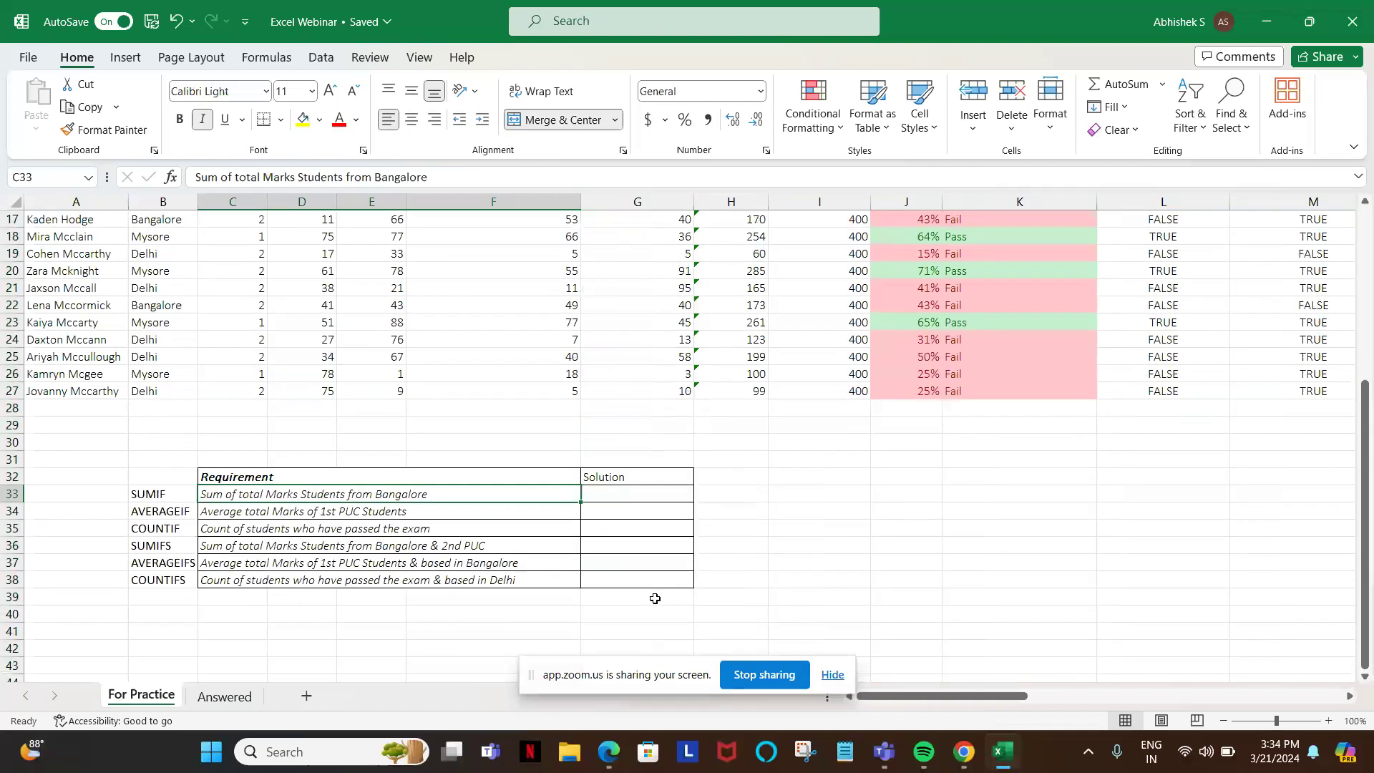
click(603, 490)
text(=sumif)
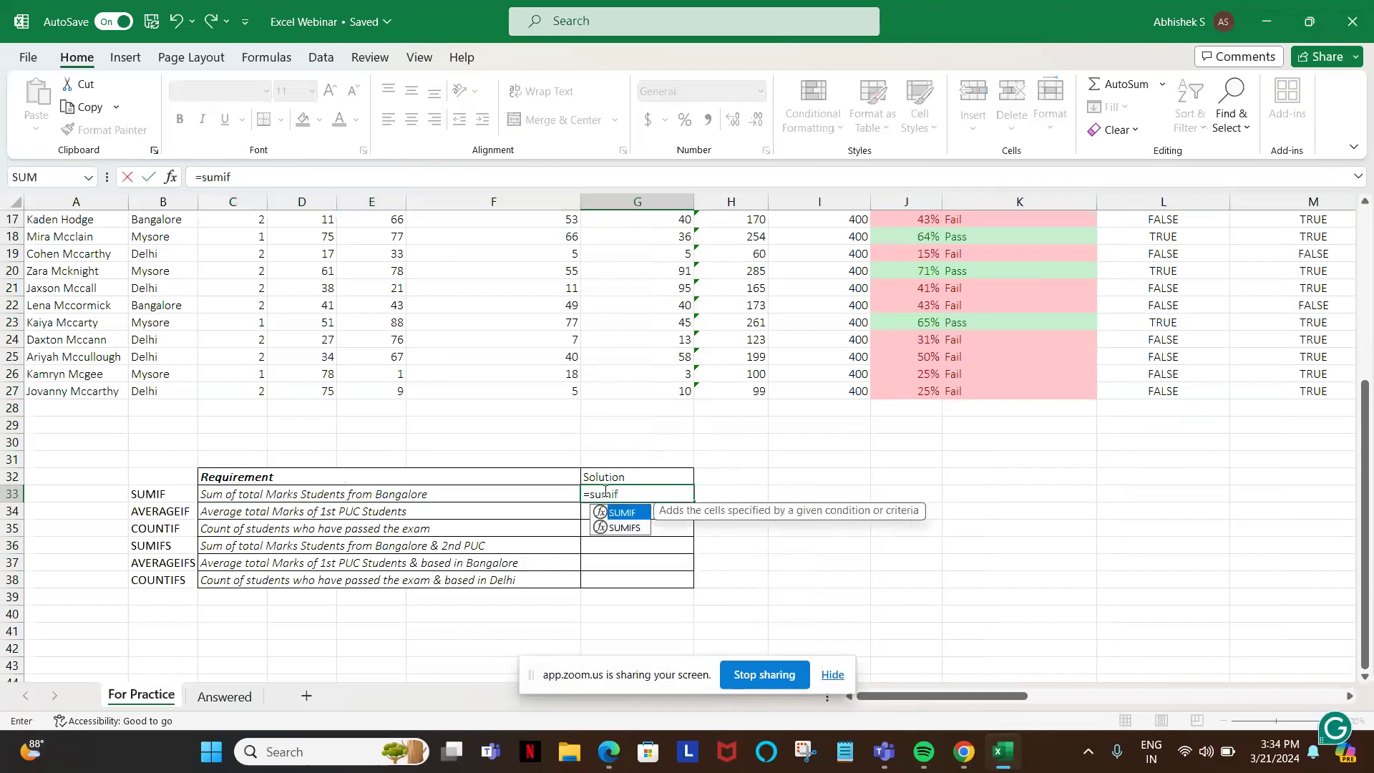
key(Tab)
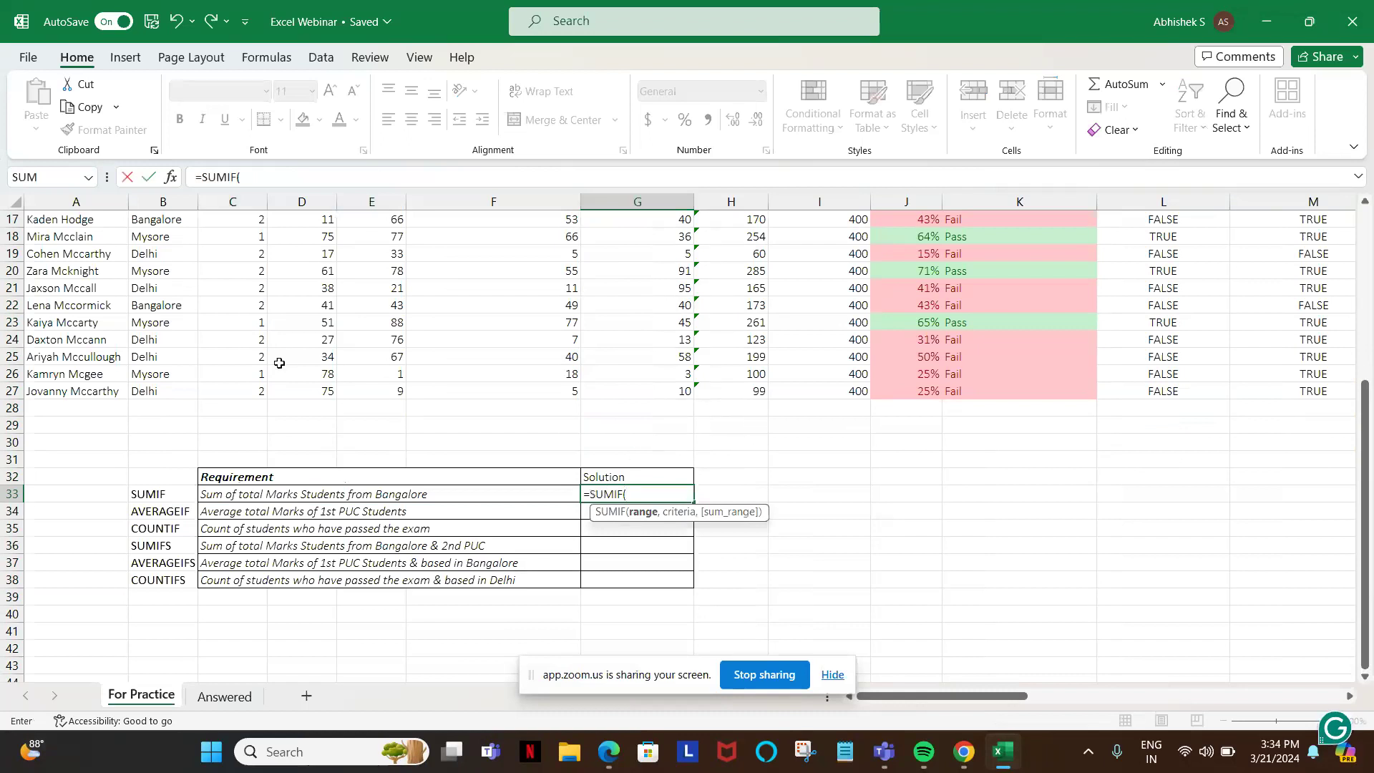
scroll(285, 342, up, 5)
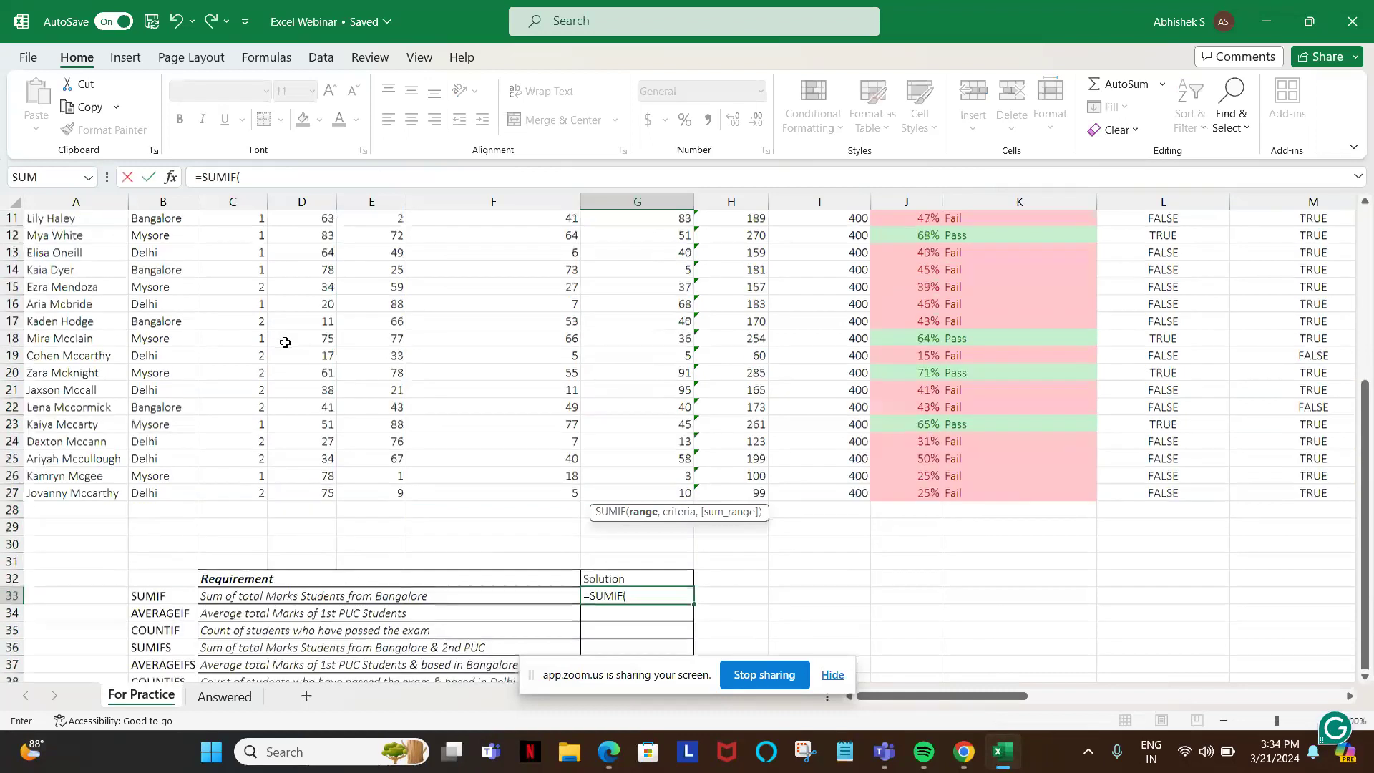
scroll(285, 342, up, 1)
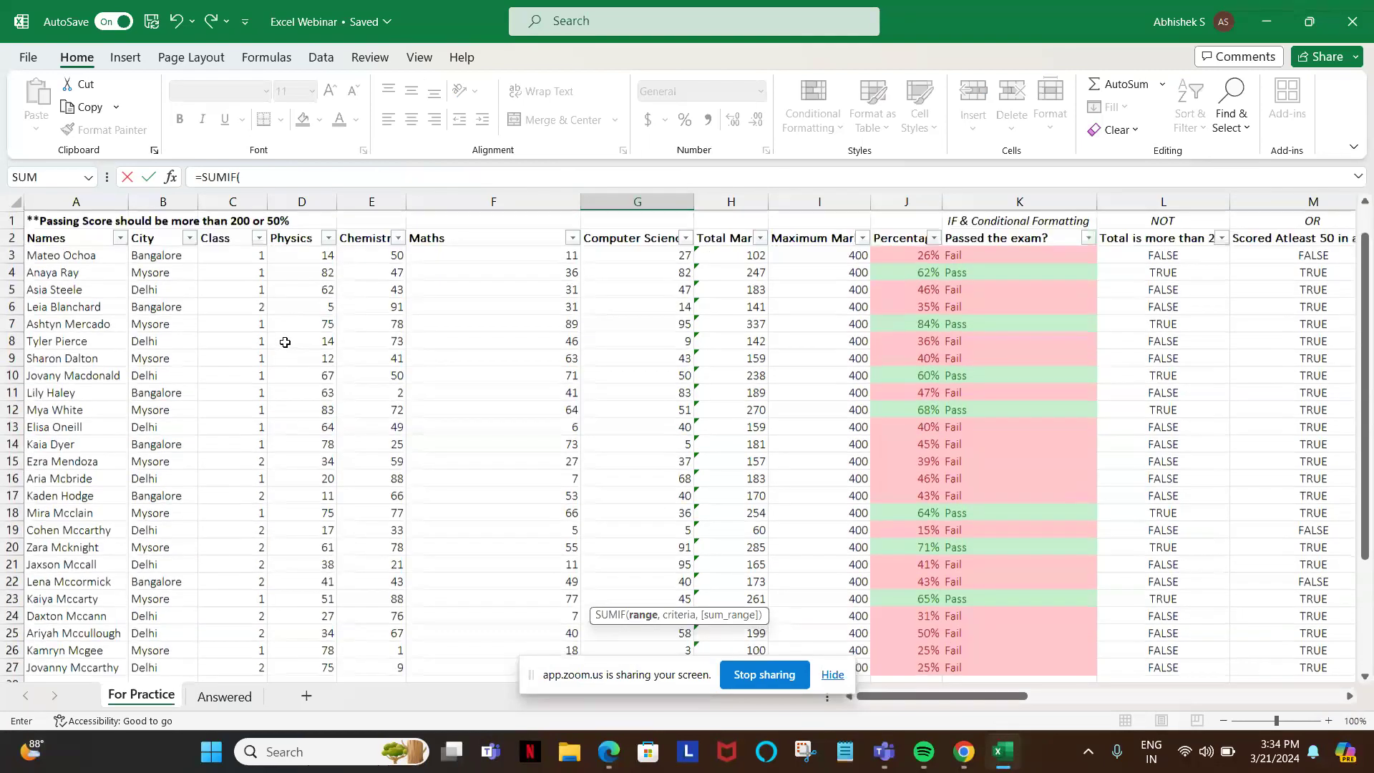
click(160, 242)
key(ctrl+shift+Down)
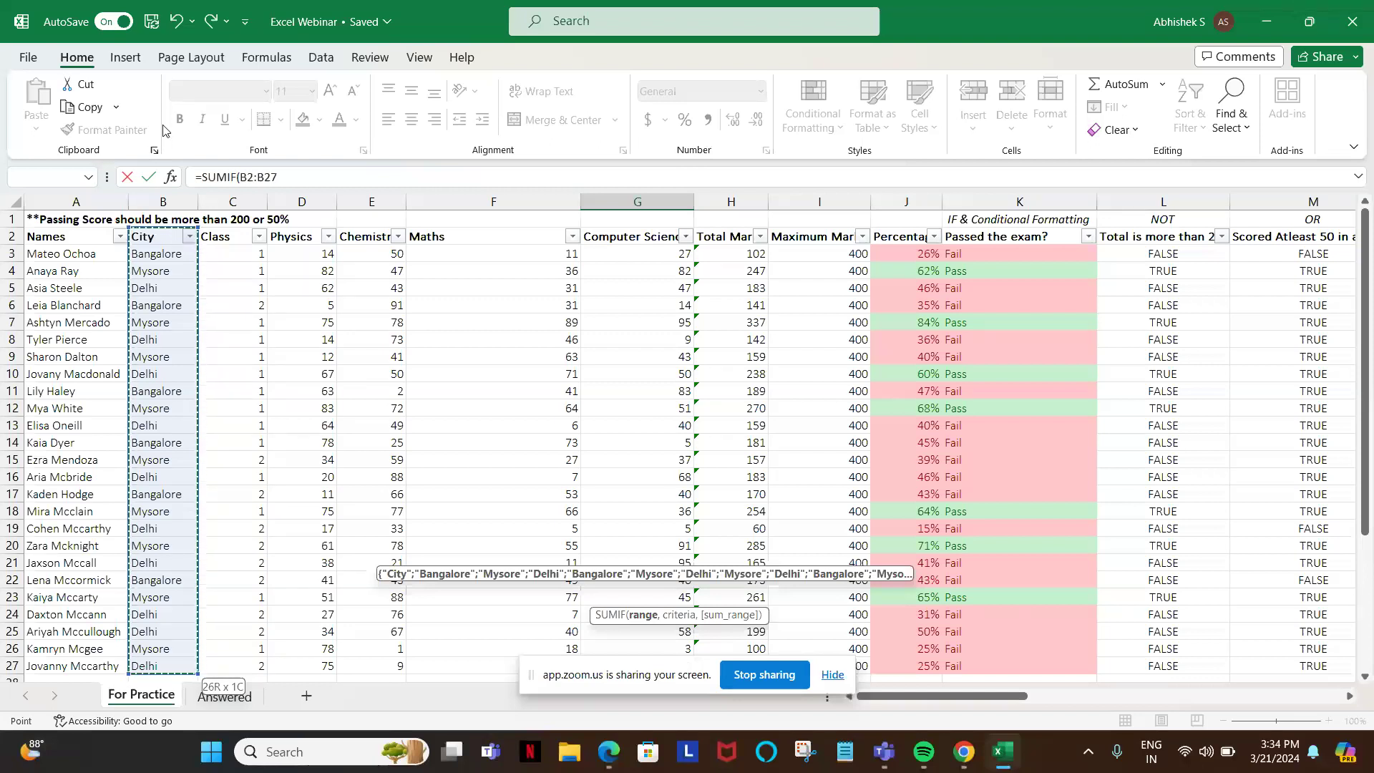
key(F4)
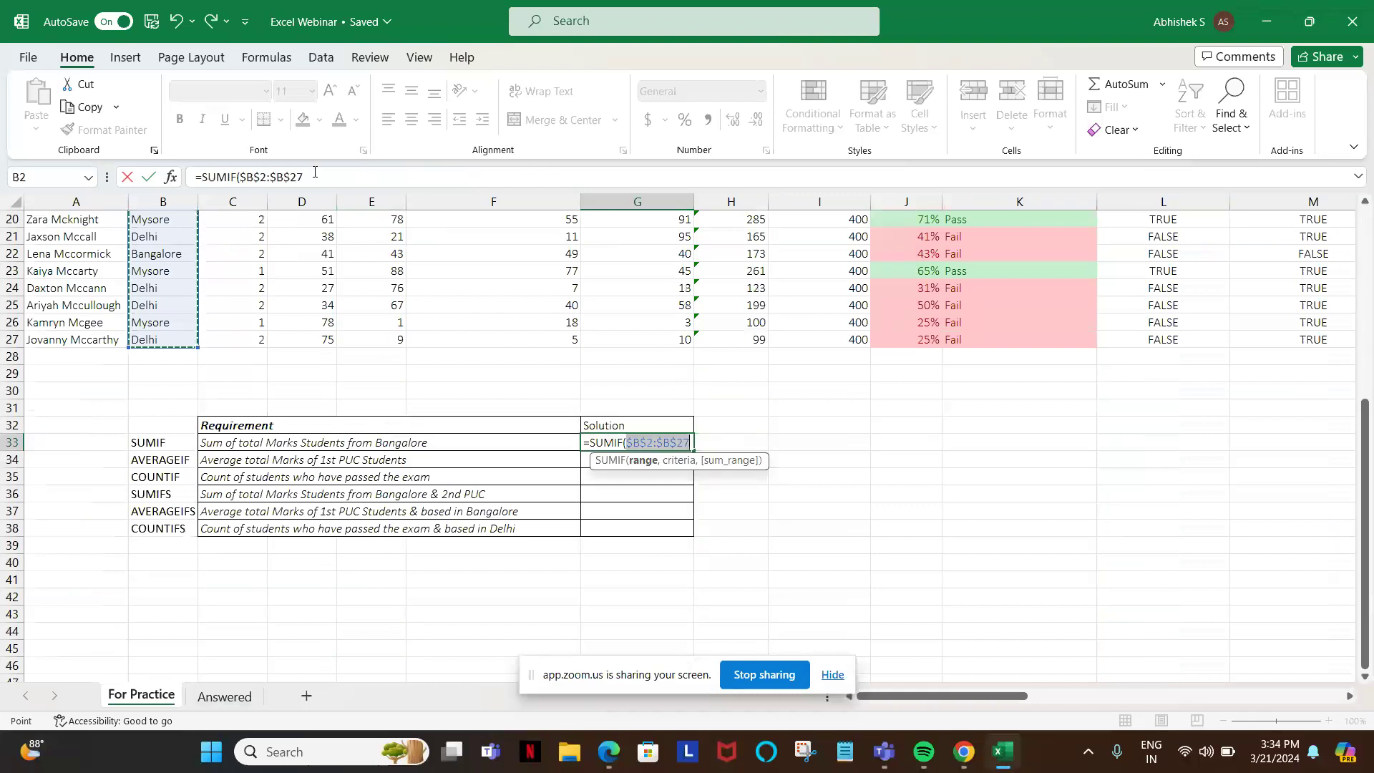
- Complete the SUMIF formula with the criterion "Bangalore" and the Total Marks sum range H2:H27
text(,"Banga)
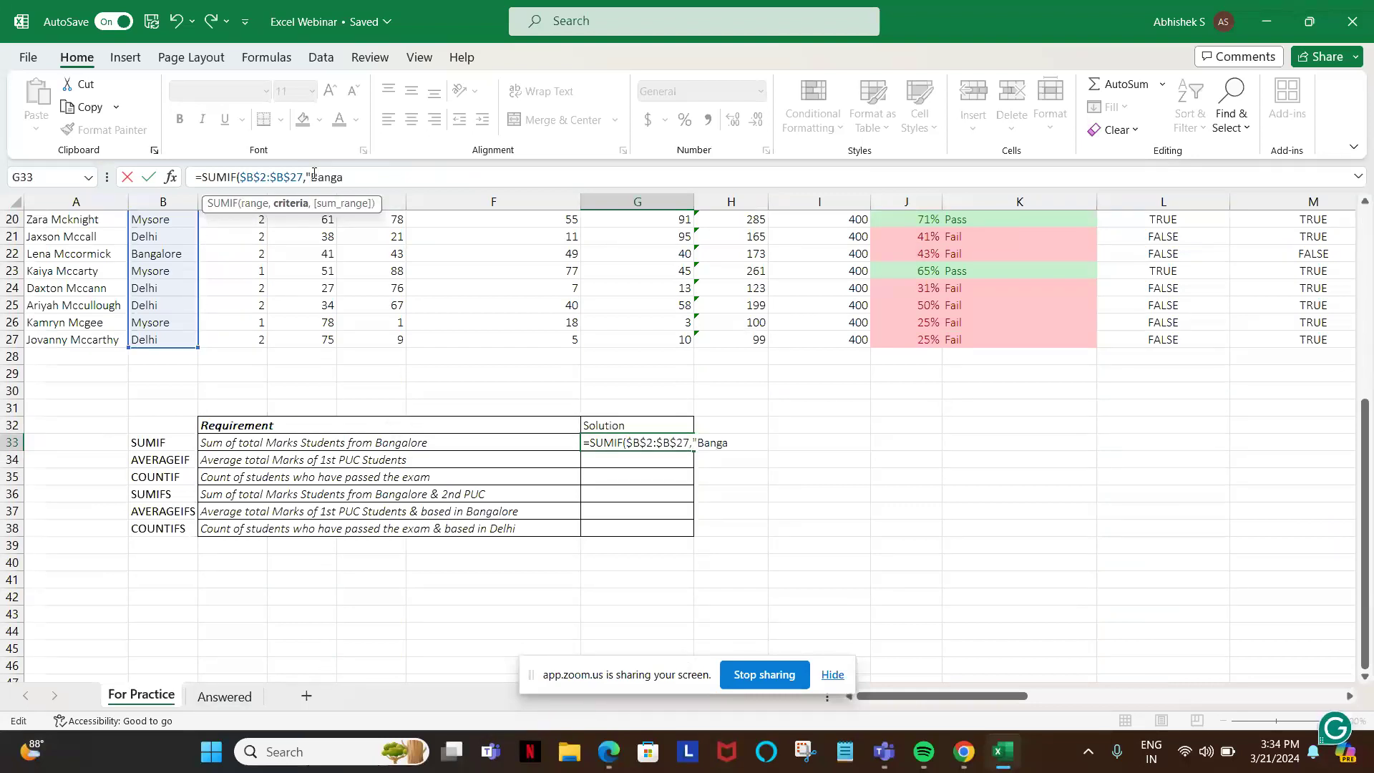
text(lore")
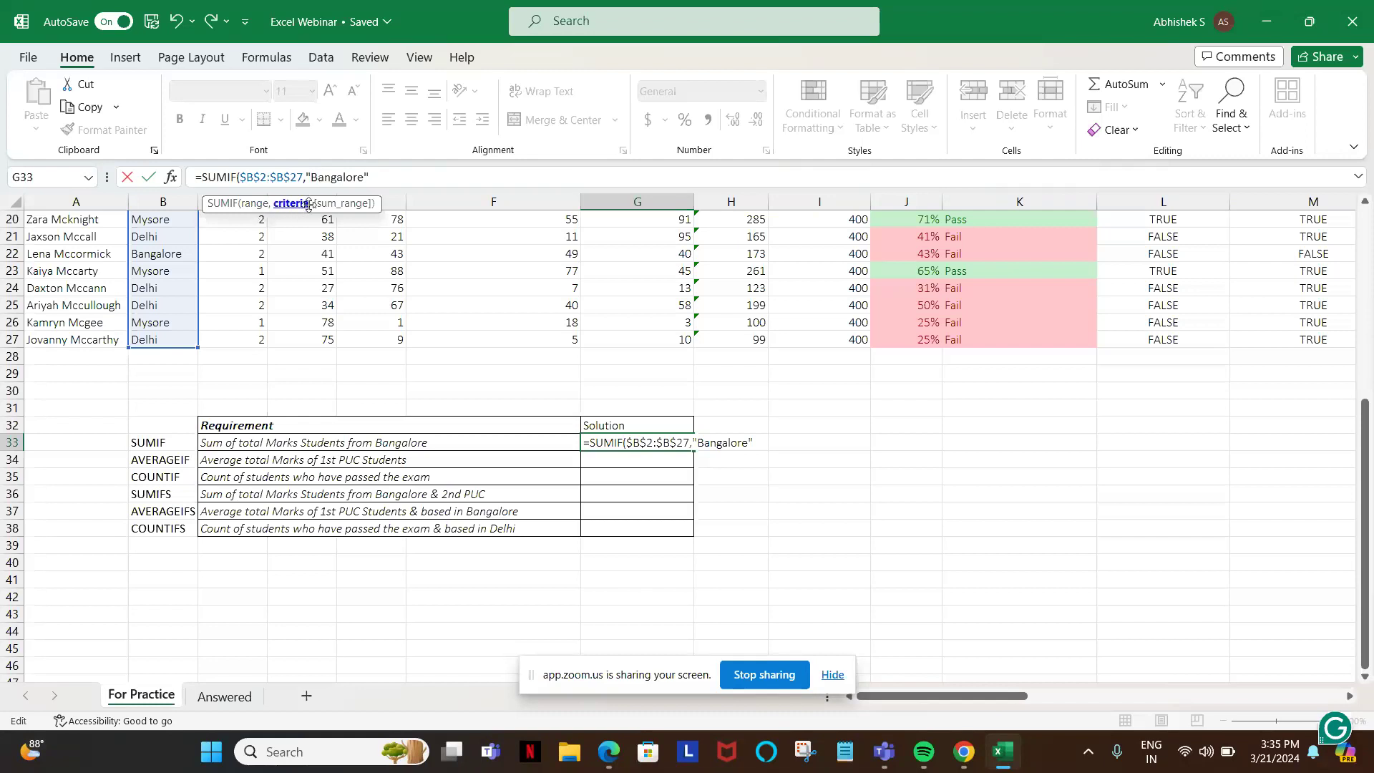
text(,)
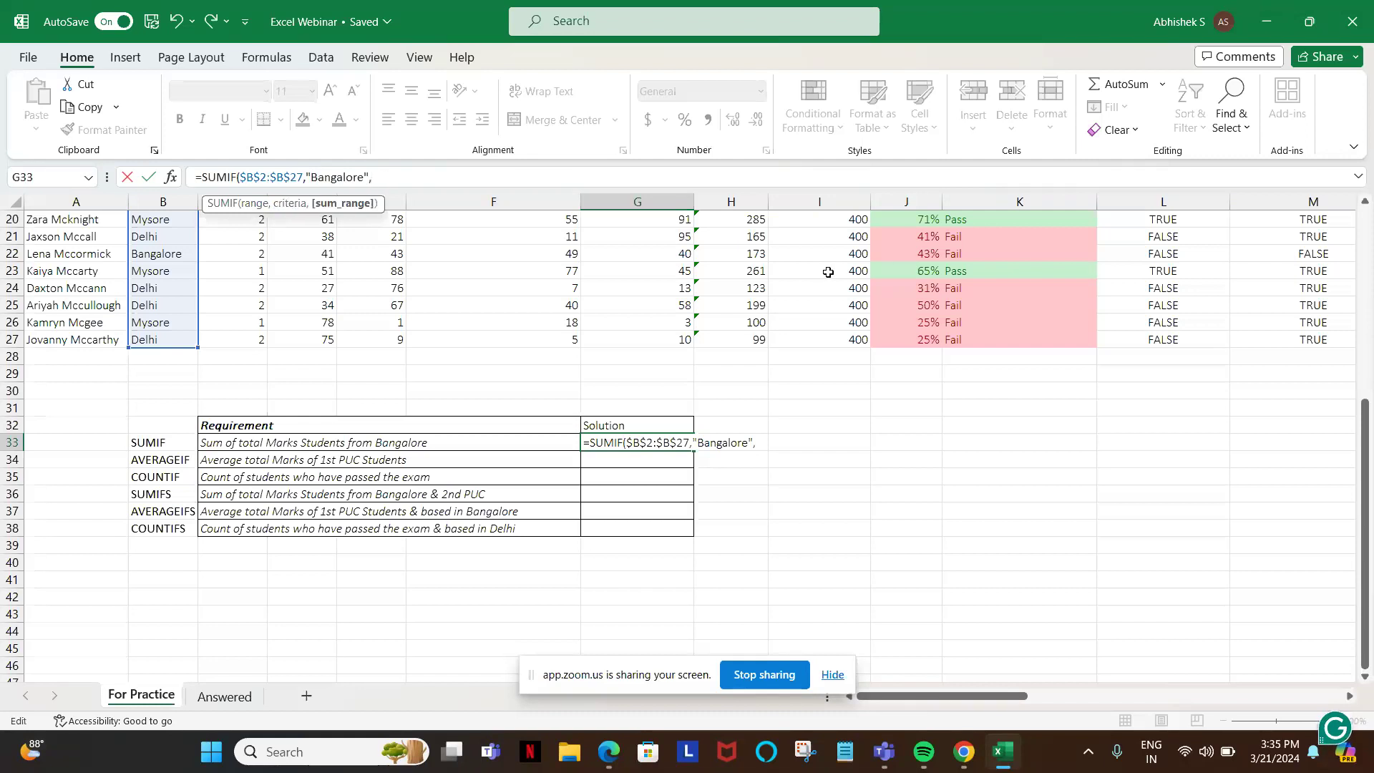
scroll(828, 272, up, 6)
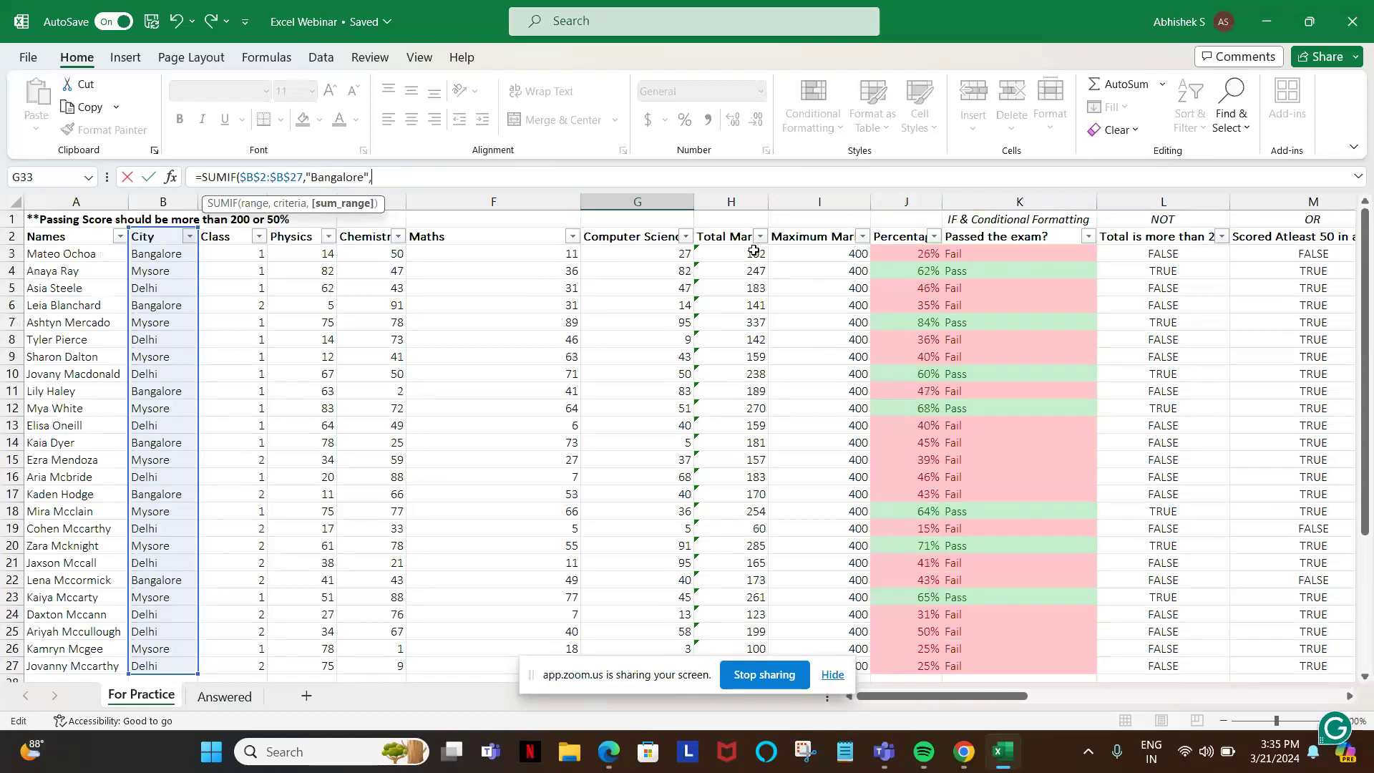
click(737, 236)
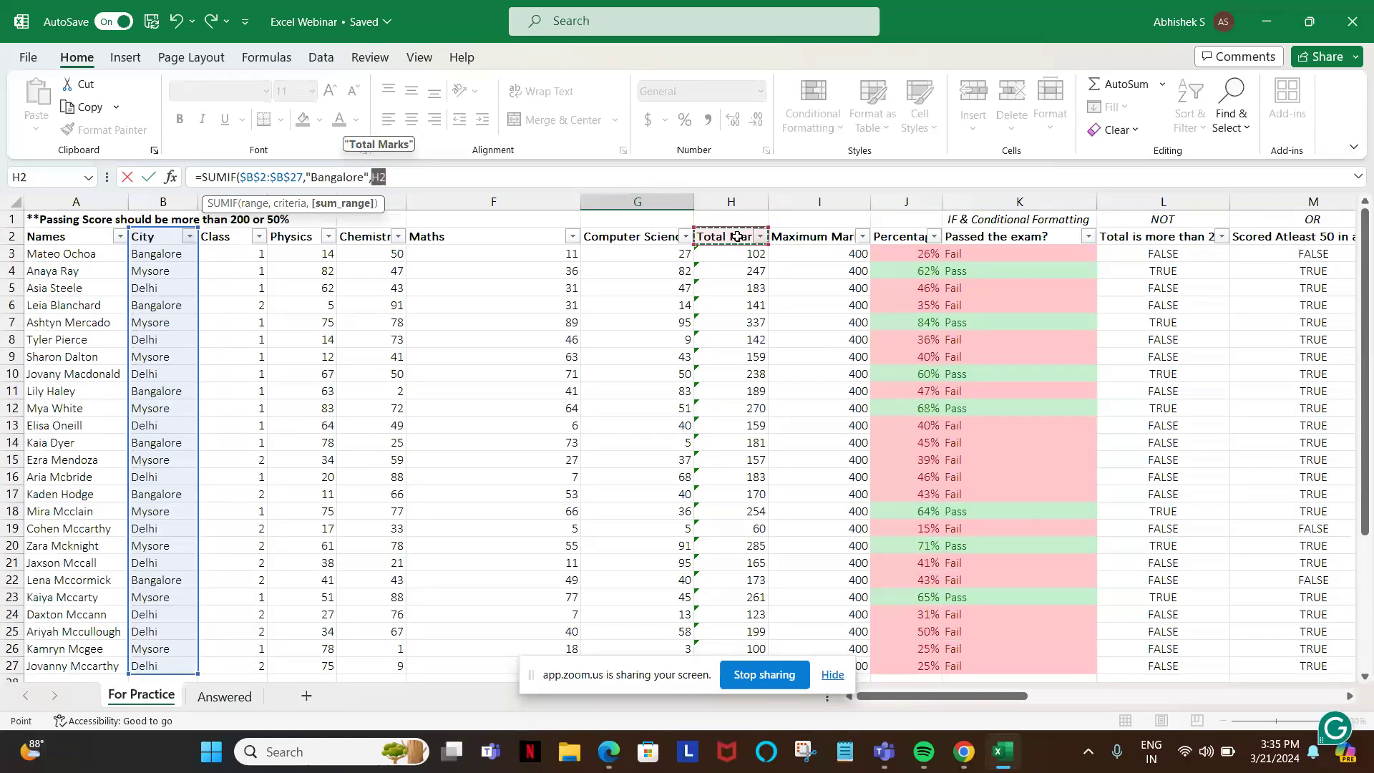
key(ctrl+shift+Down)
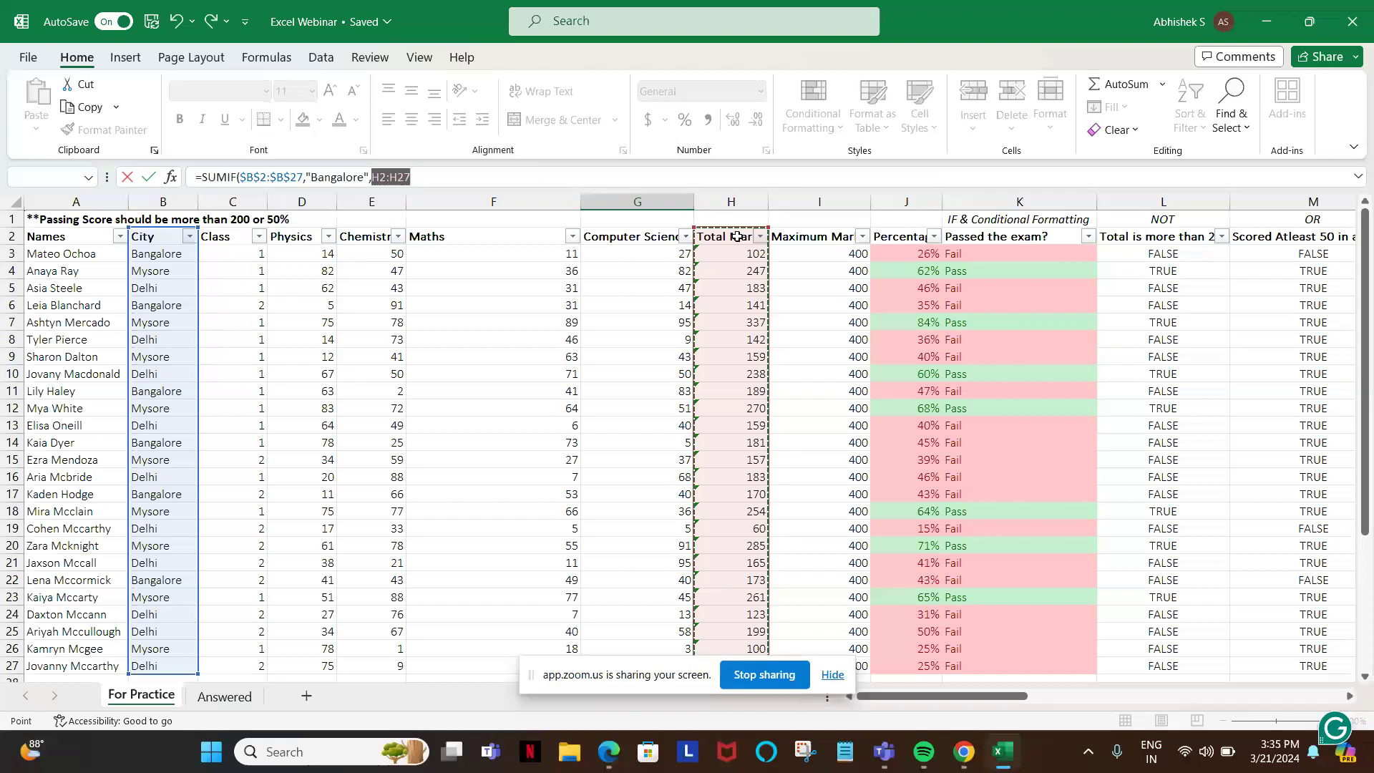
key(Return)
- Review the SUMIF formula in G33 against the Total Marks and City columns it refers to
scroll(716, 357, down, 2)
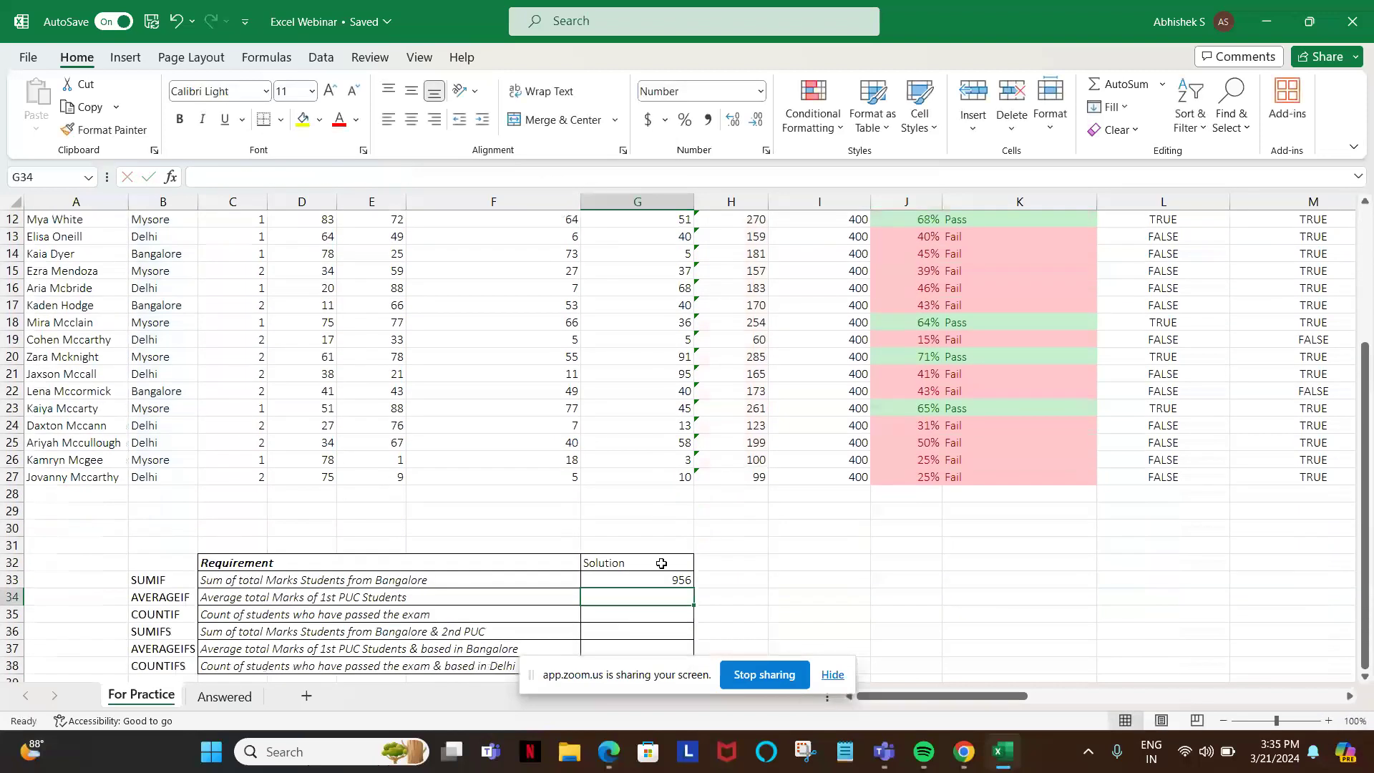
click(661, 574)
scroll(741, 257, up, 4)
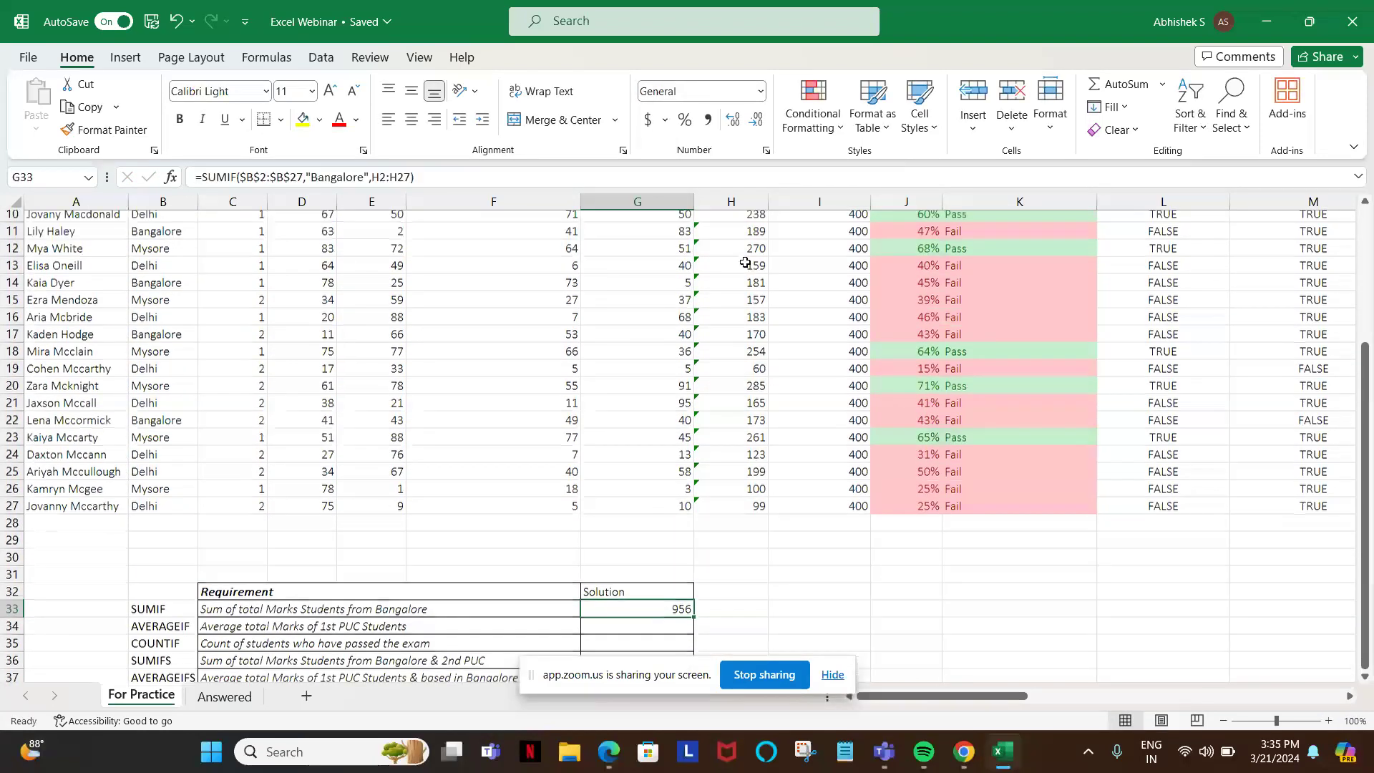
click(735, 237)
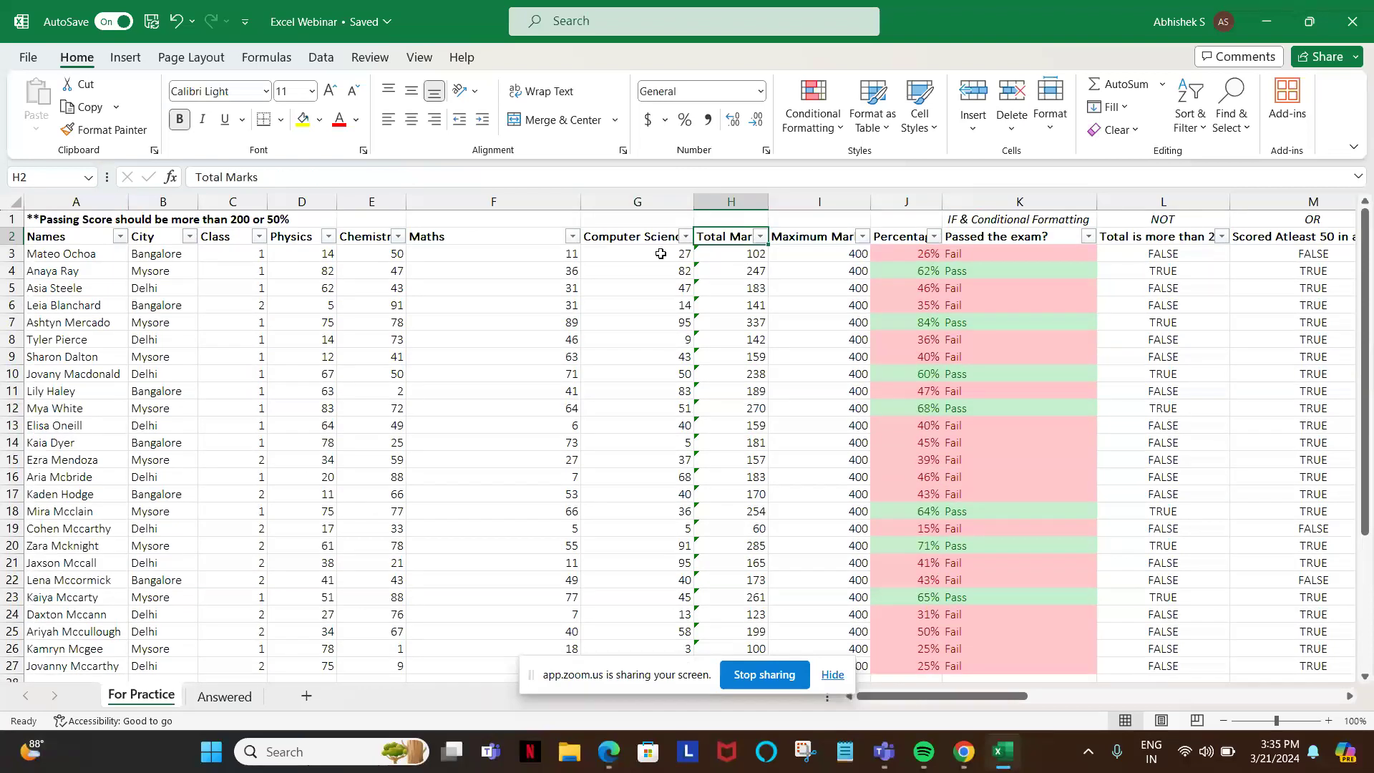
key(Left)
key(Left)
key(Left)
key(Left)
key(Left)
key(Left)
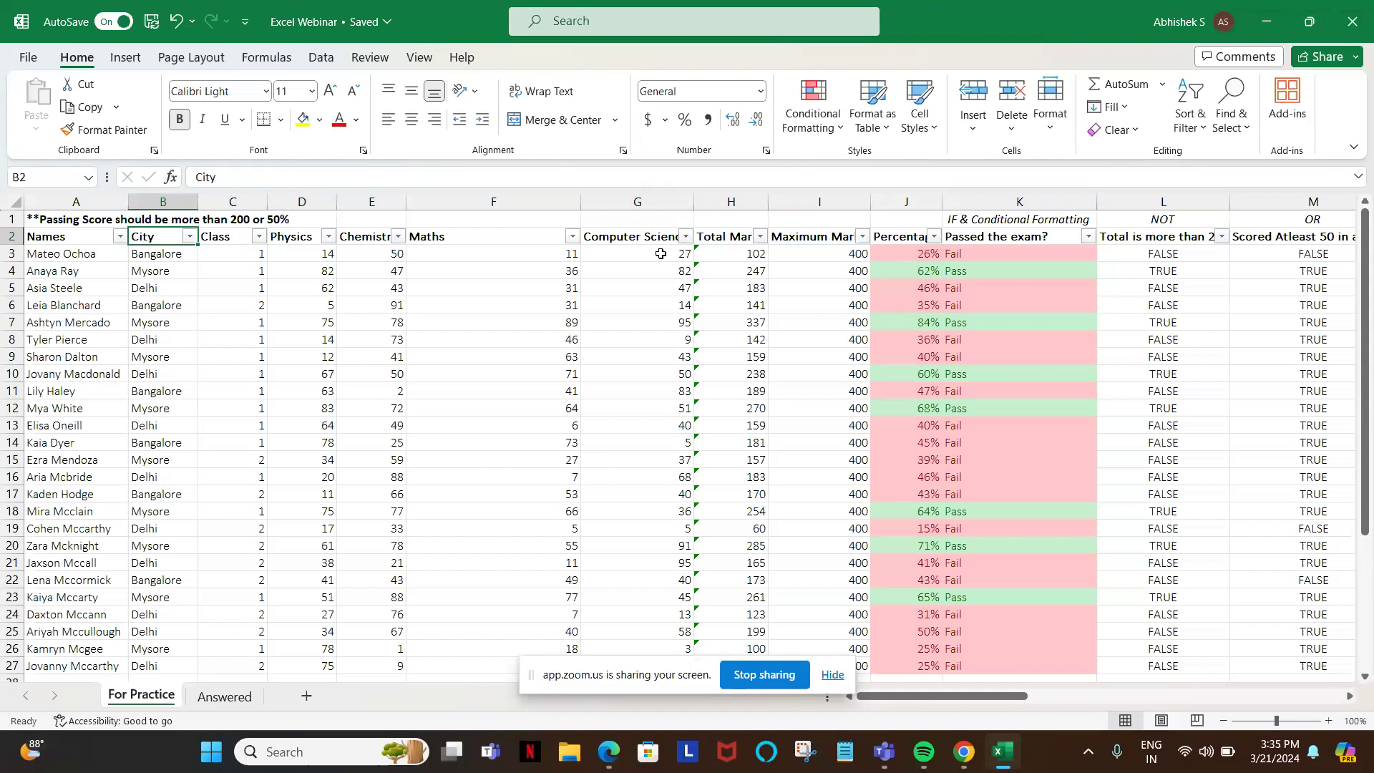
- Filter the City column to show only the Bangalore students
key(alt+Down)
key(Down)
key(Down)
key(Down)
key(Down)
key(Down)
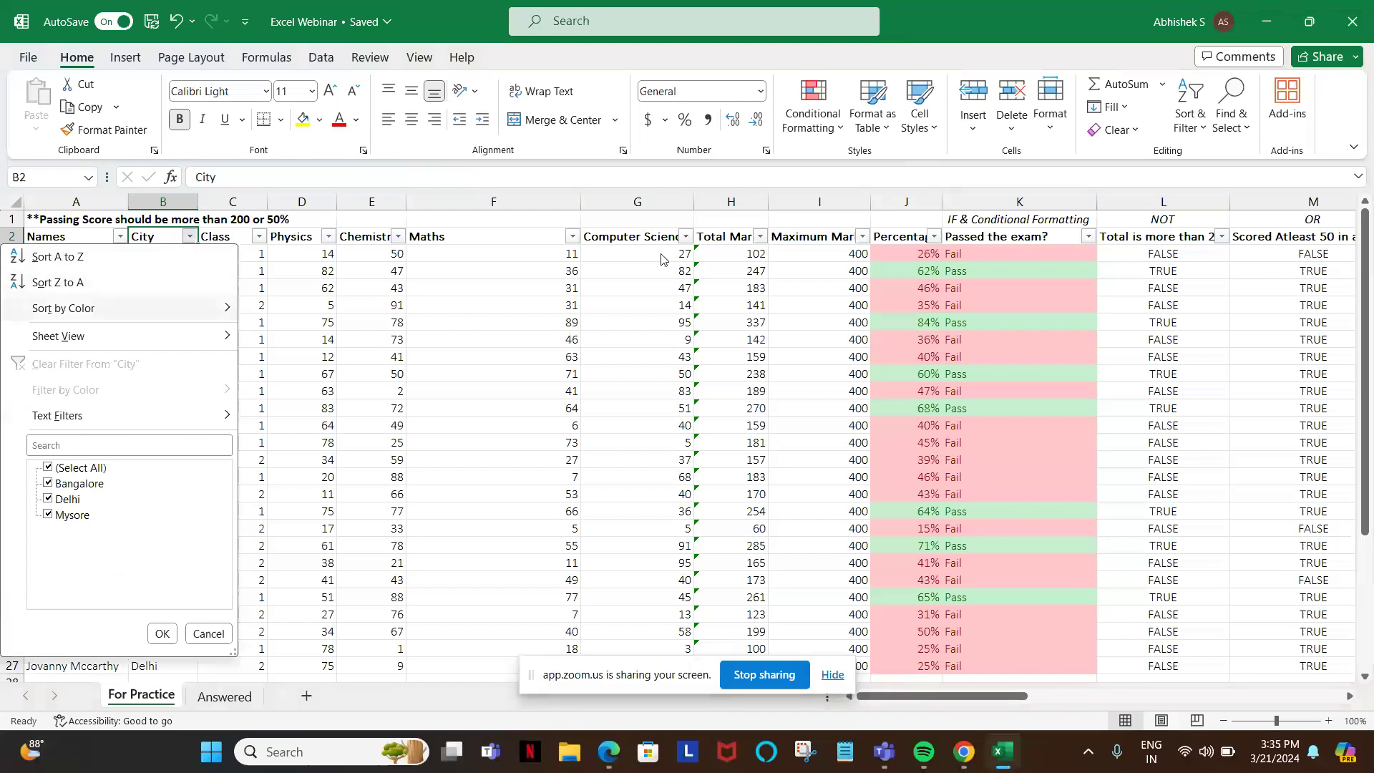
key(Down)
key(Down)
key(space)
key(Down)
key(space)
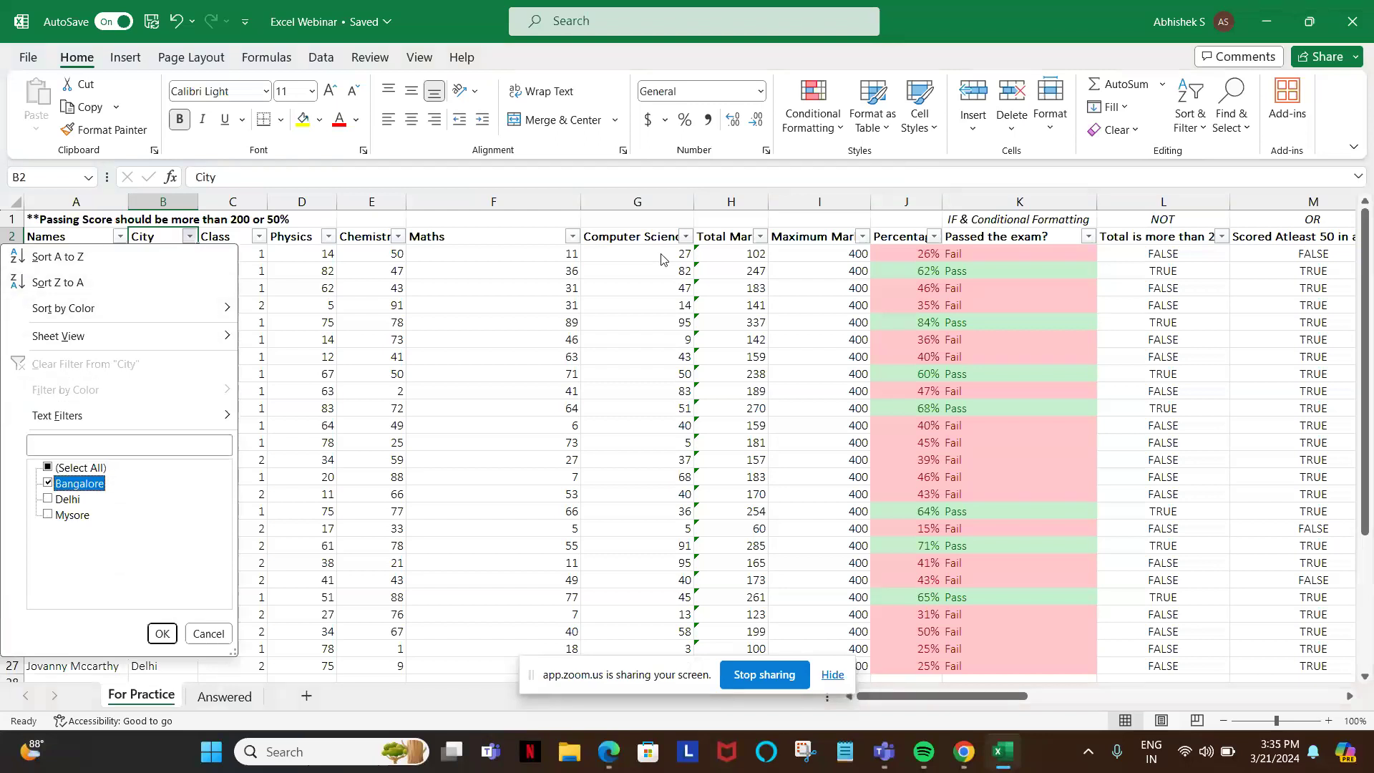
key(Return)
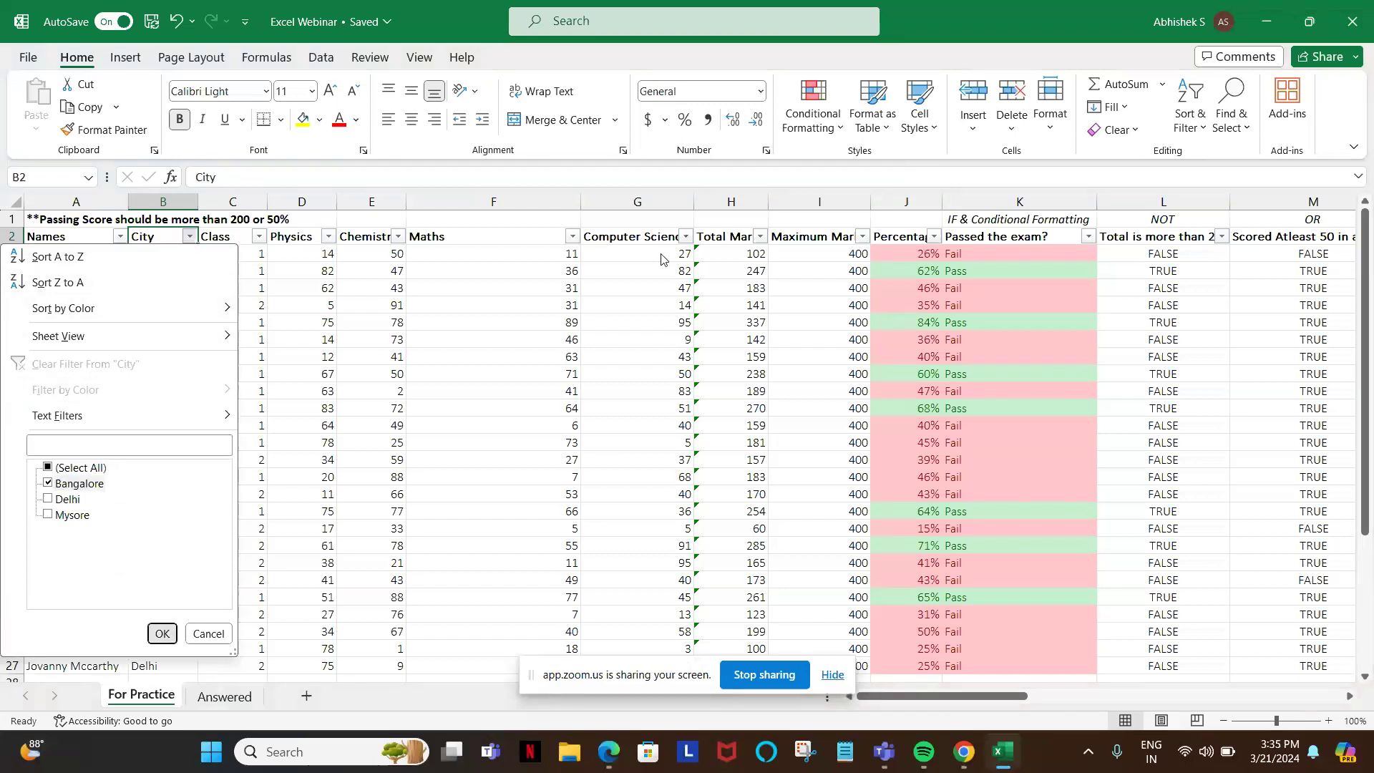
- Select the filtered students' Total Marks values to check their sum against the SUMIF result in G33
key(Right)
key(Right)
key(Right)
key(Right)
key(Right)
key(Right)
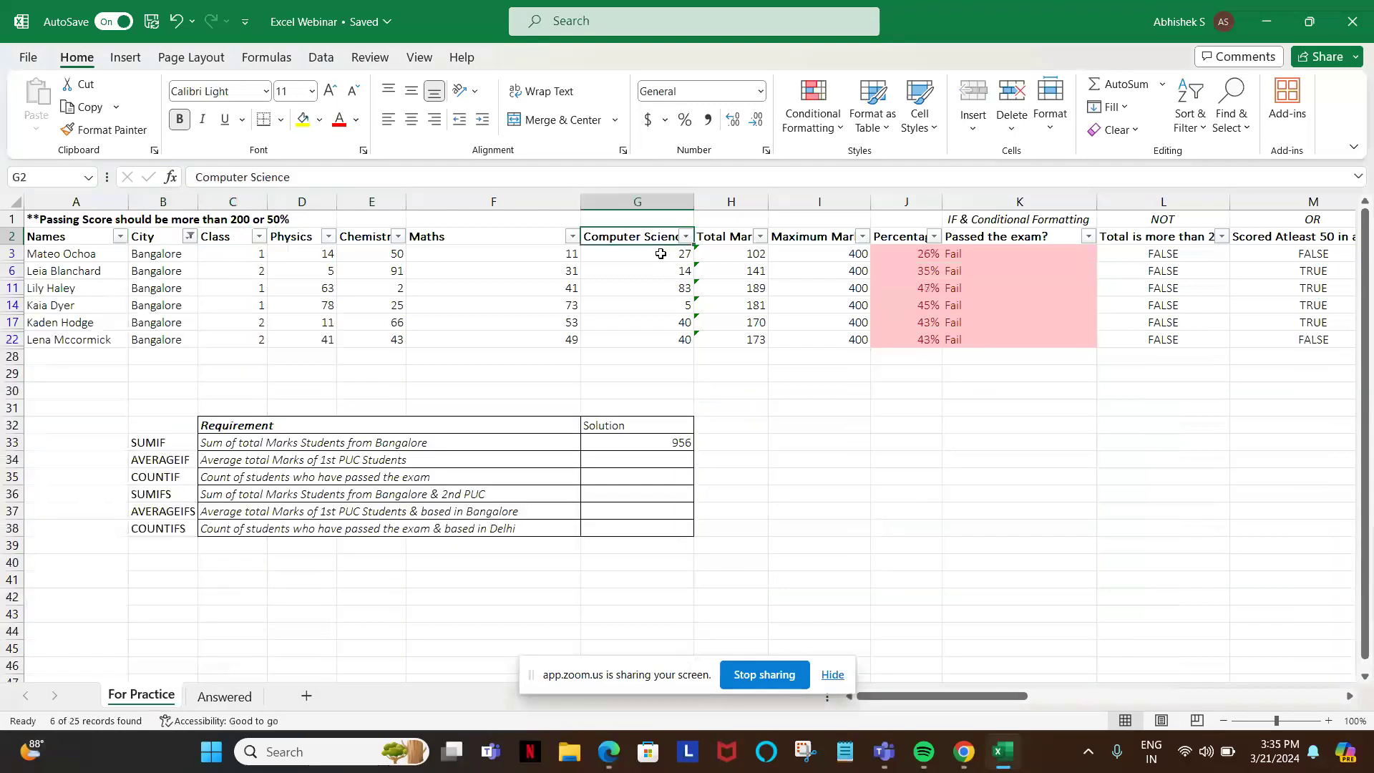
key(Down)
key(ctrl+shift+Down)
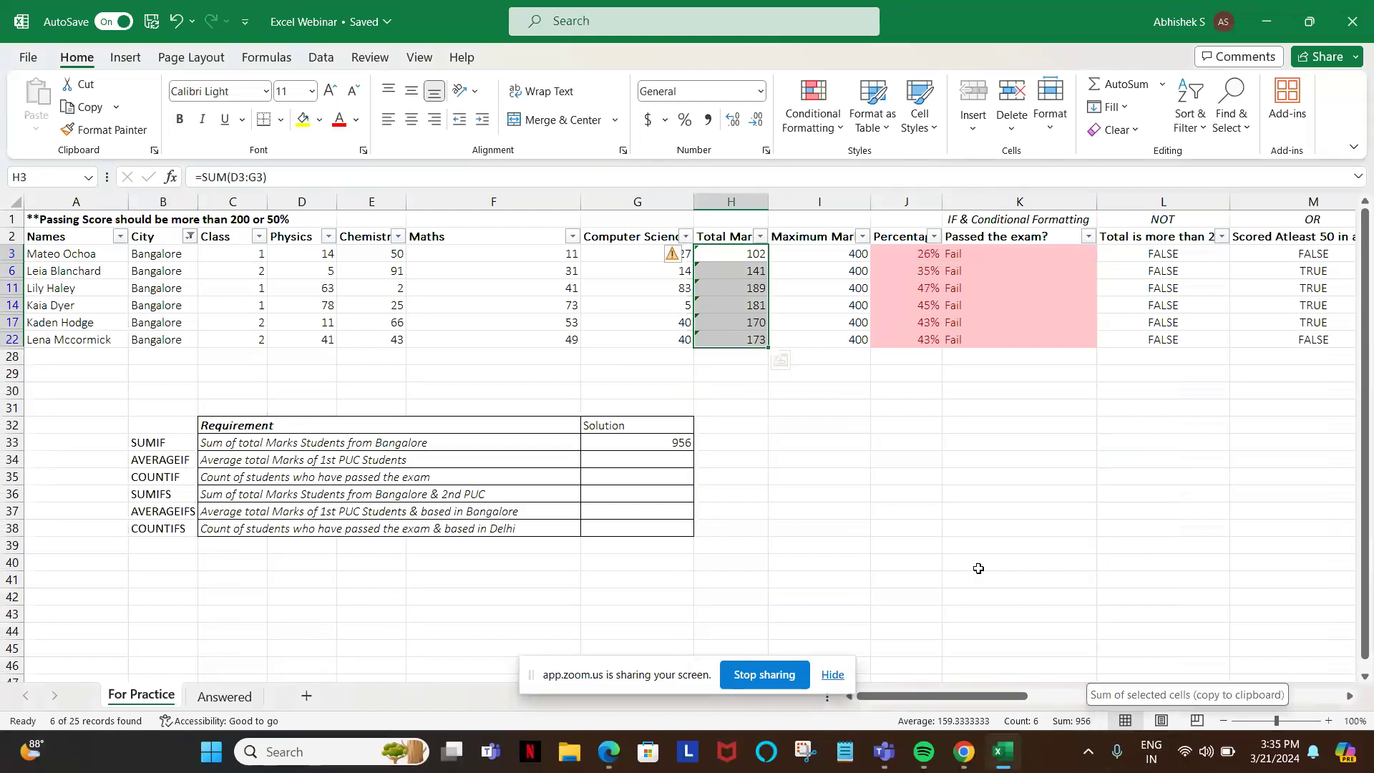
- Remove the filter from the marks table so that all students are listed again
click(719, 237)
key(alt+d)
key(f)
key(f)
- Start an AVERAGEIF formula in G34 with the Class column as the absolute criteria range $C$2:$C$27
scroll(636, 292, down, 3)
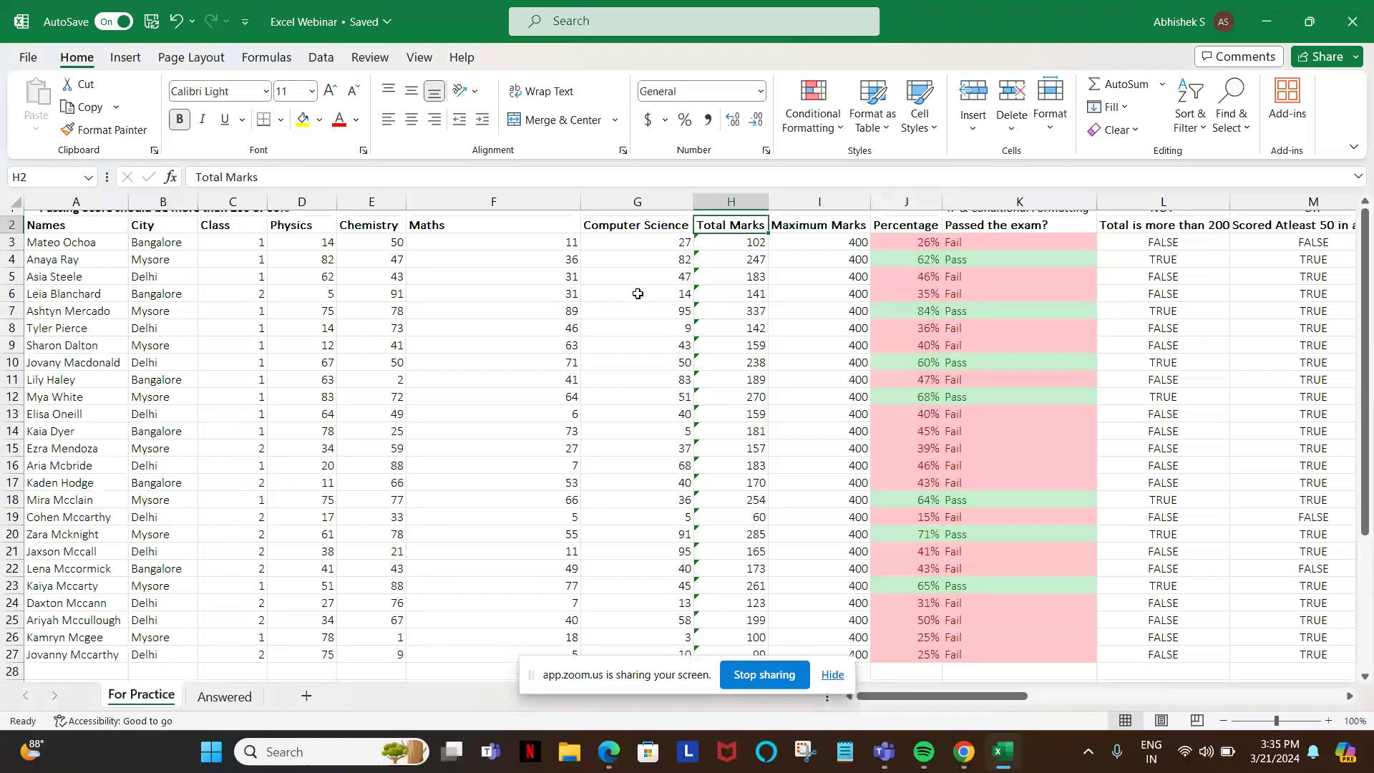
scroll(637, 293, down, 3)
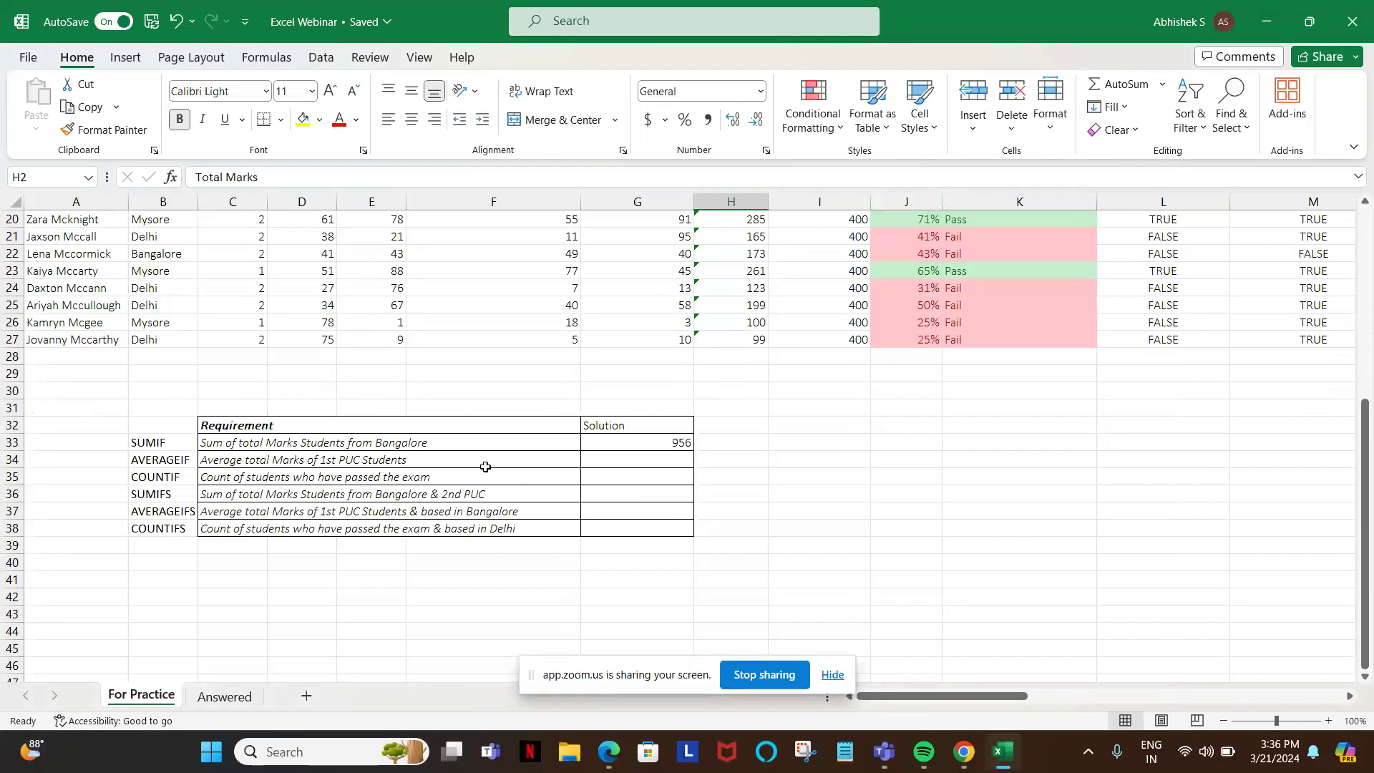
click(663, 469)
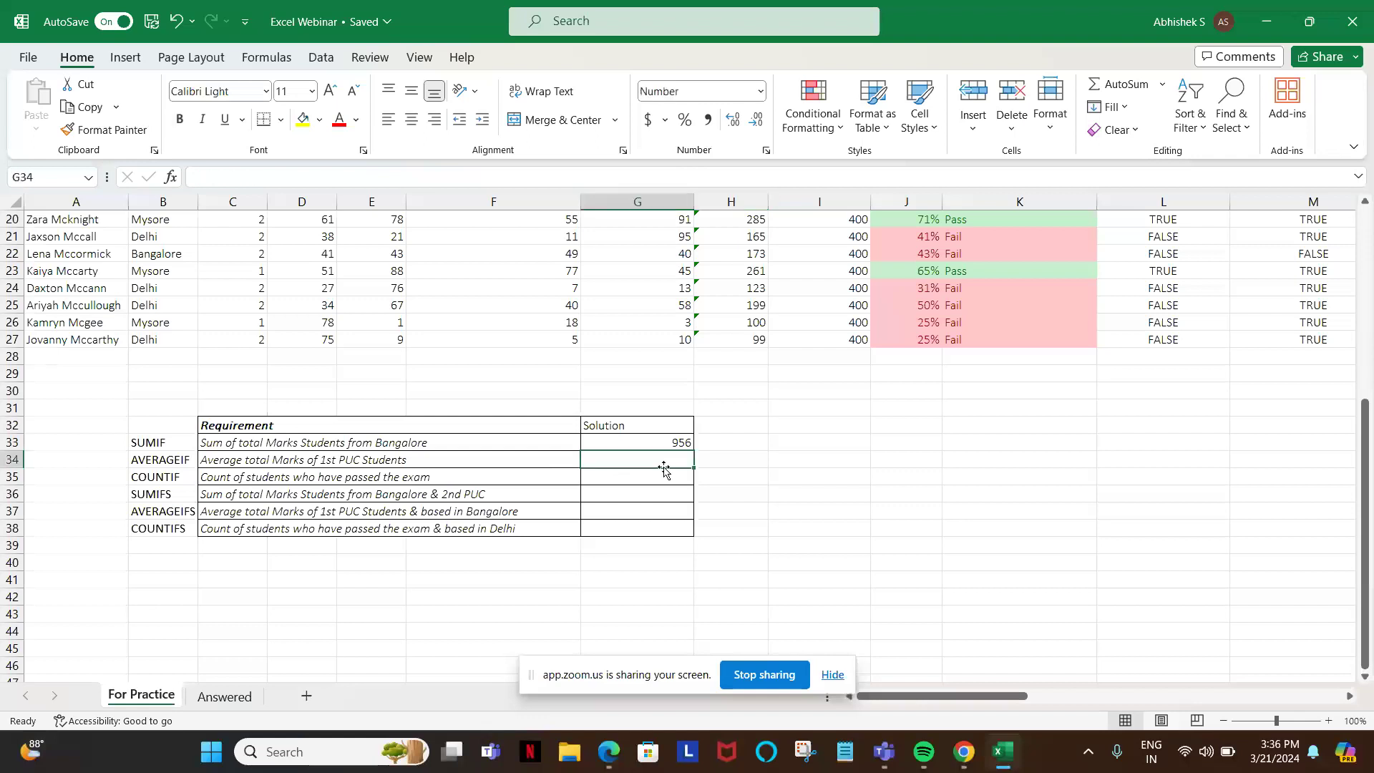
text(=avera)
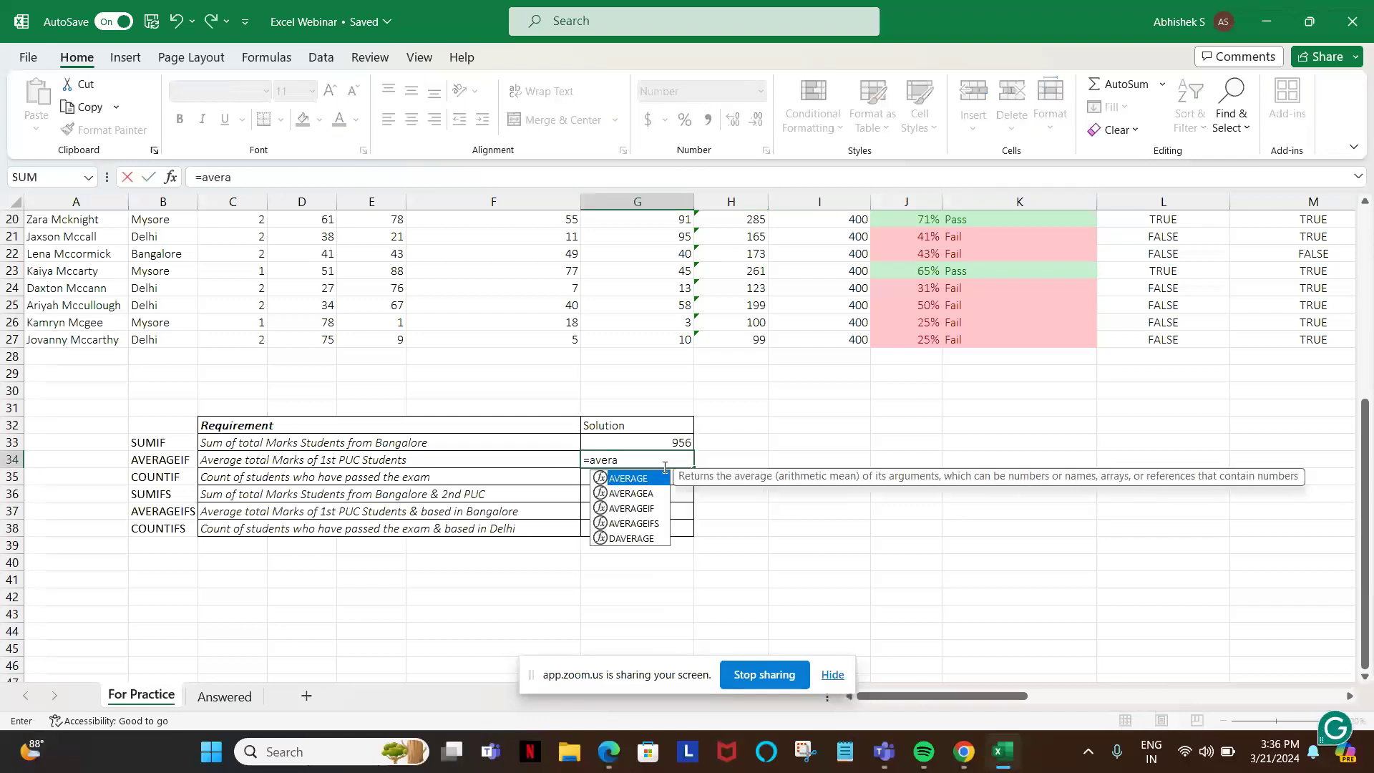
key(Down)
key(Down)
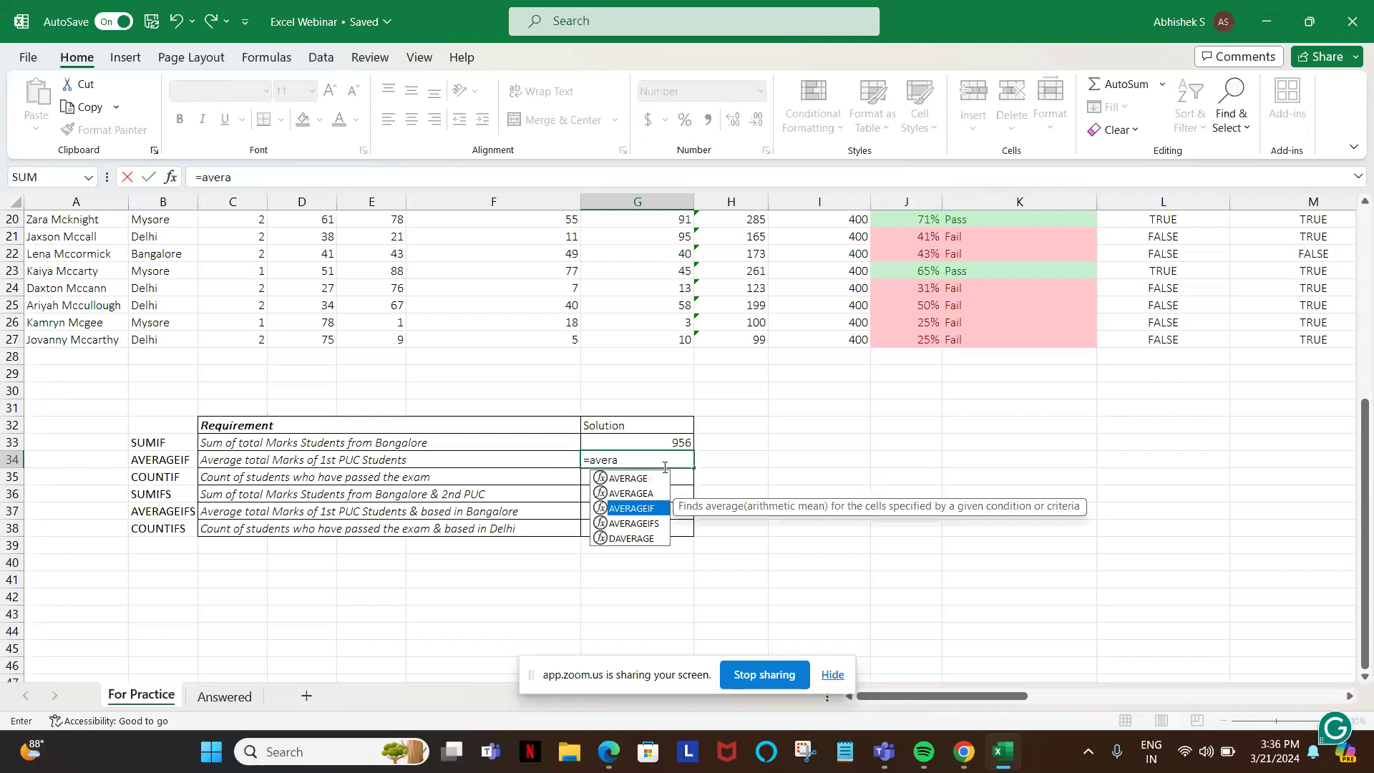
key(Tab)
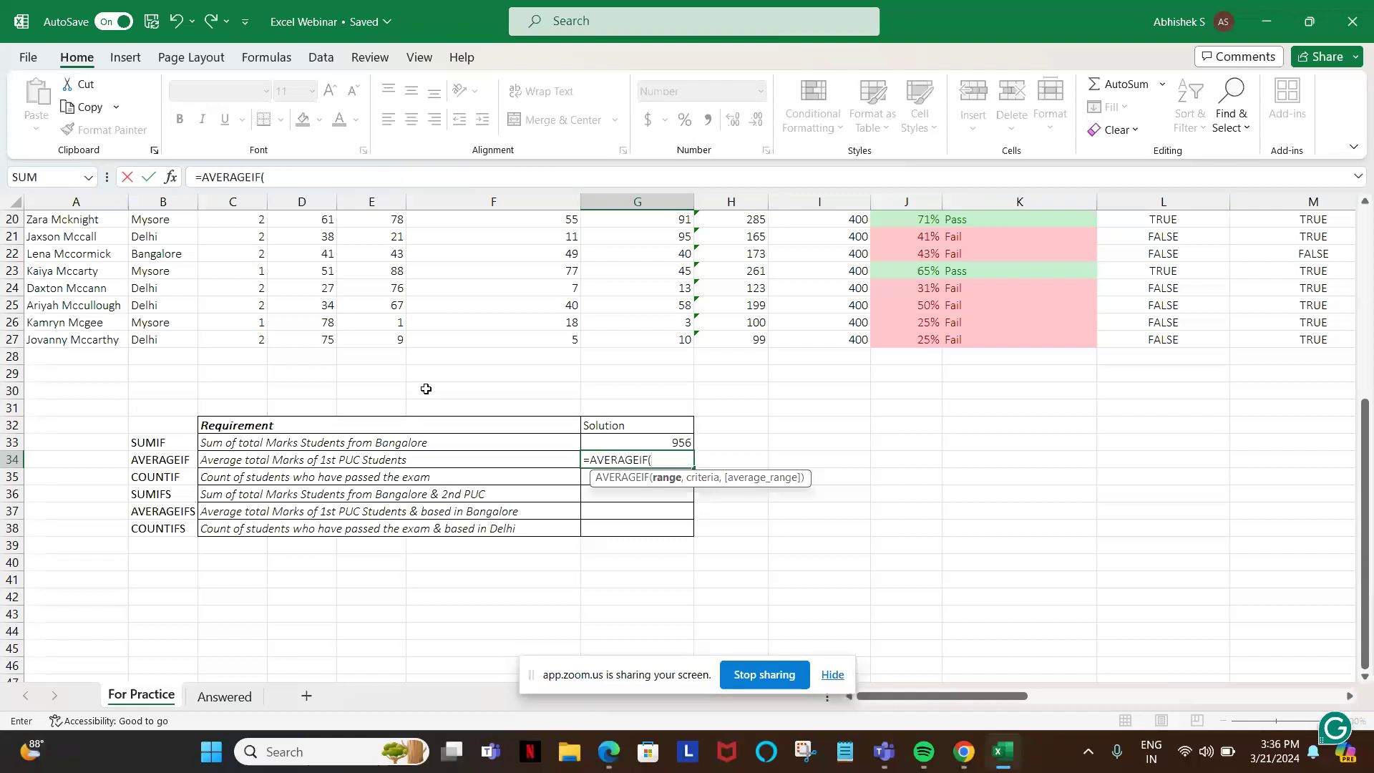
scroll(425, 389, up, 1)
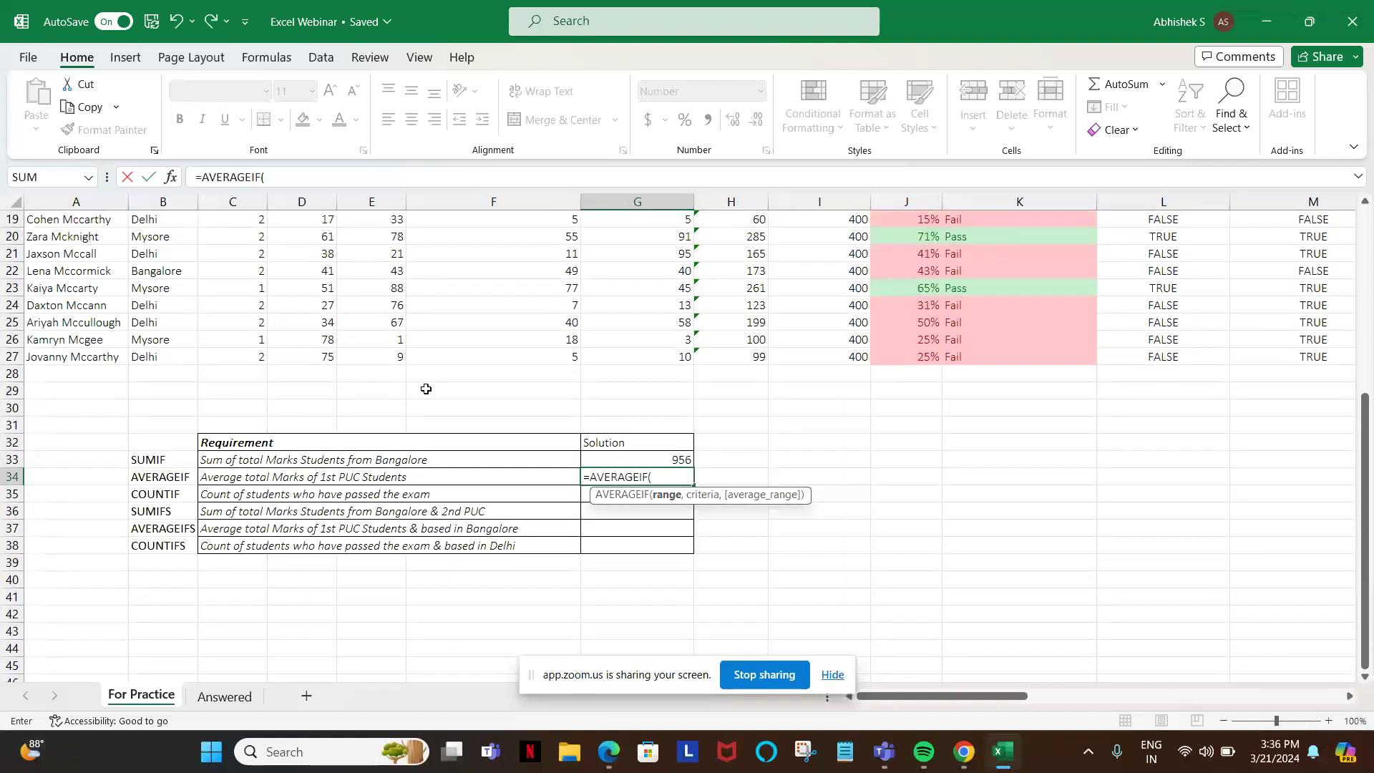
scroll(425, 389, up, 6)
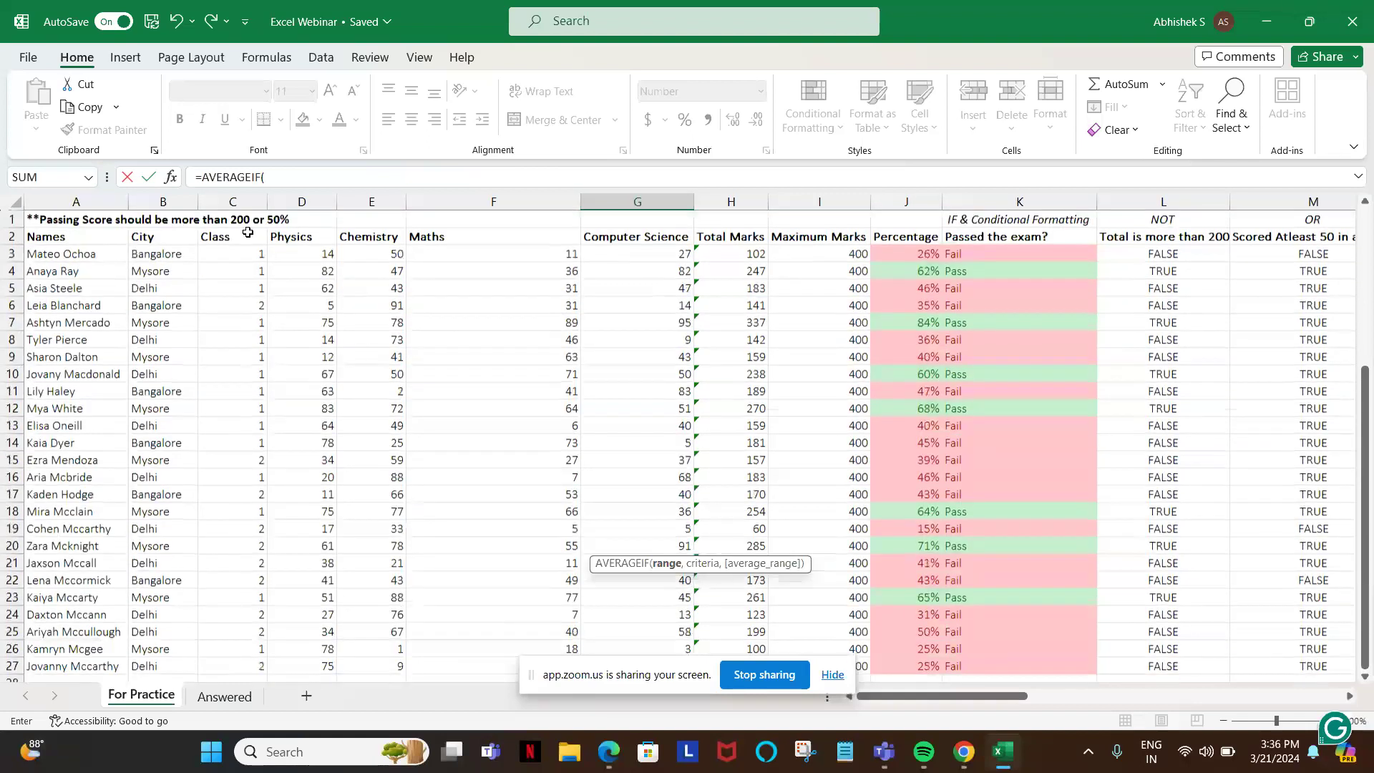
click(246, 234)
drag(245, 234, 247, 665)
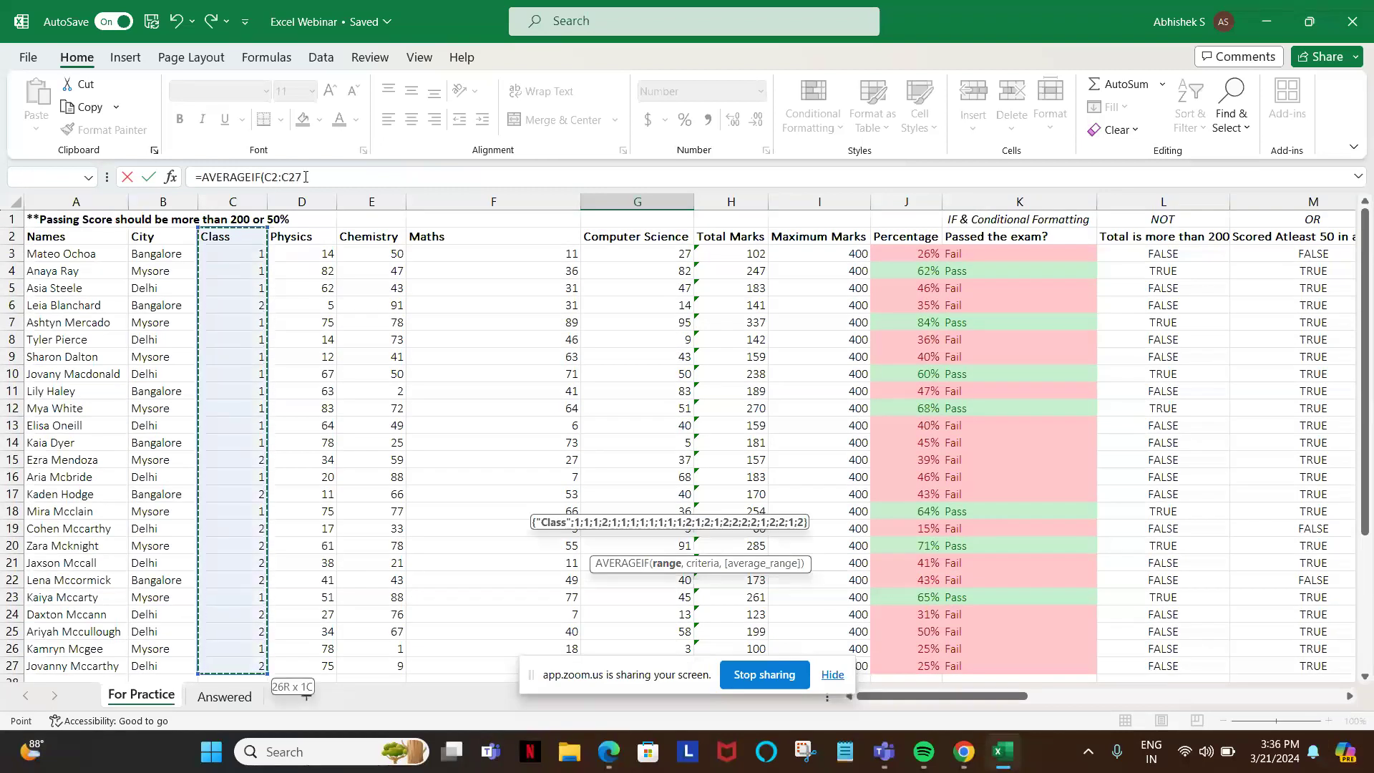
key(F4)
text(,)
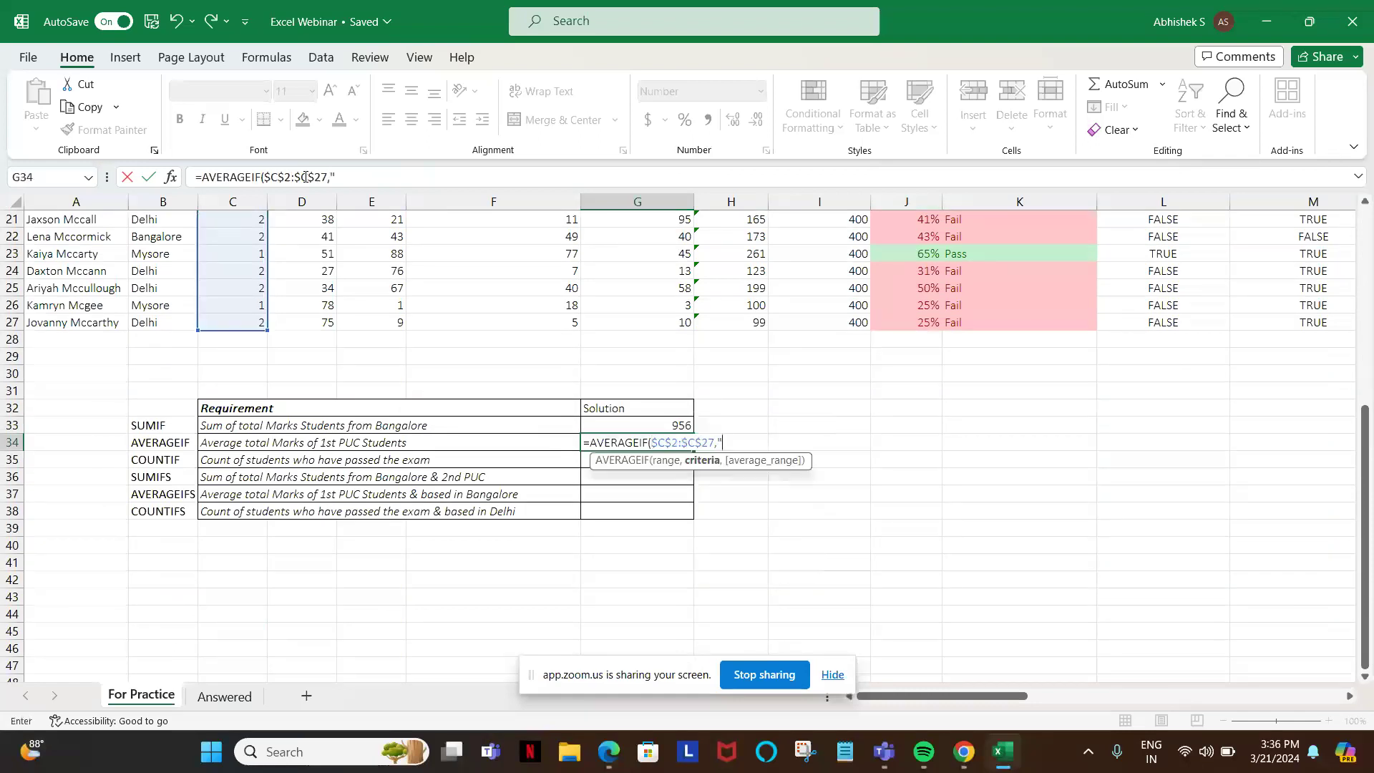
- Complete the AVERAGEIF formula with the criterion "1" and the absolute Total Marks average range $H$3:$H$27
text("1",)
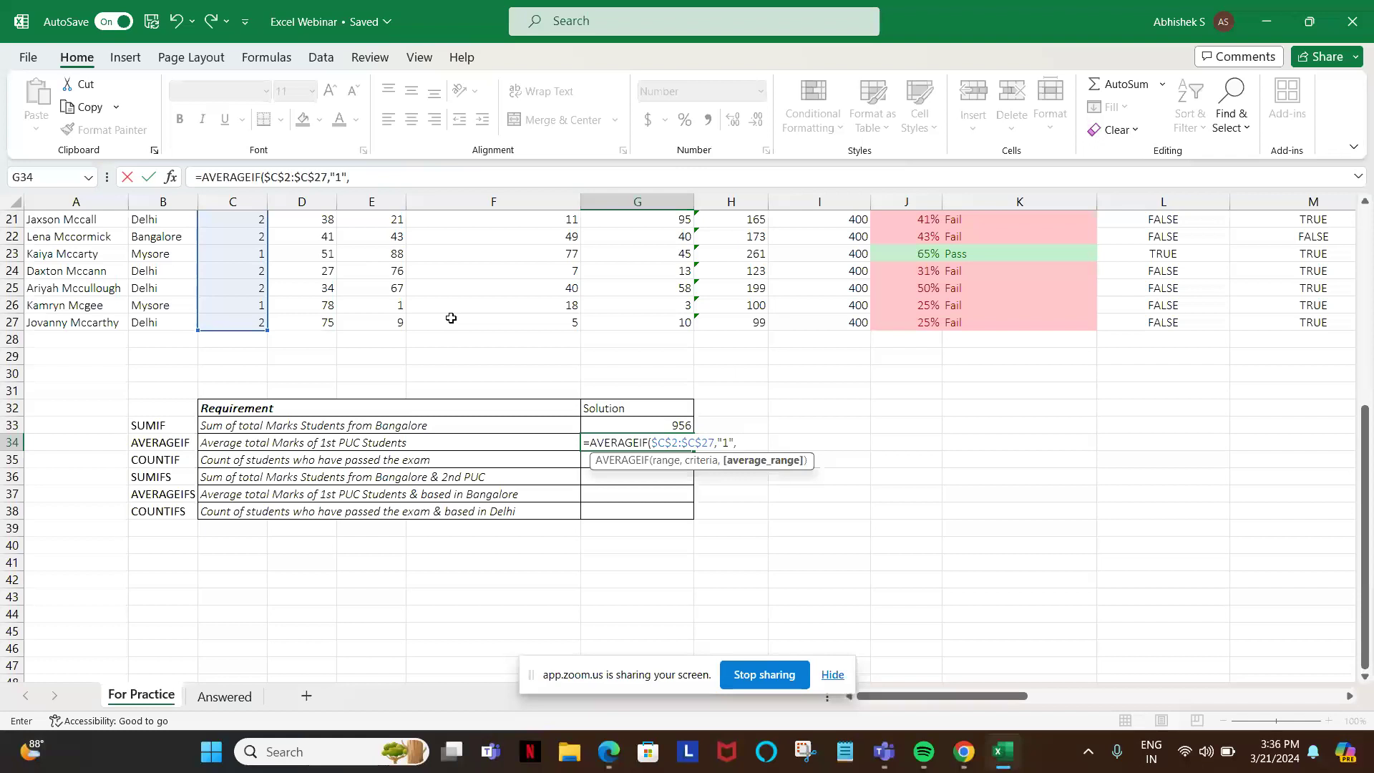
scroll(450, 318, up, 3)
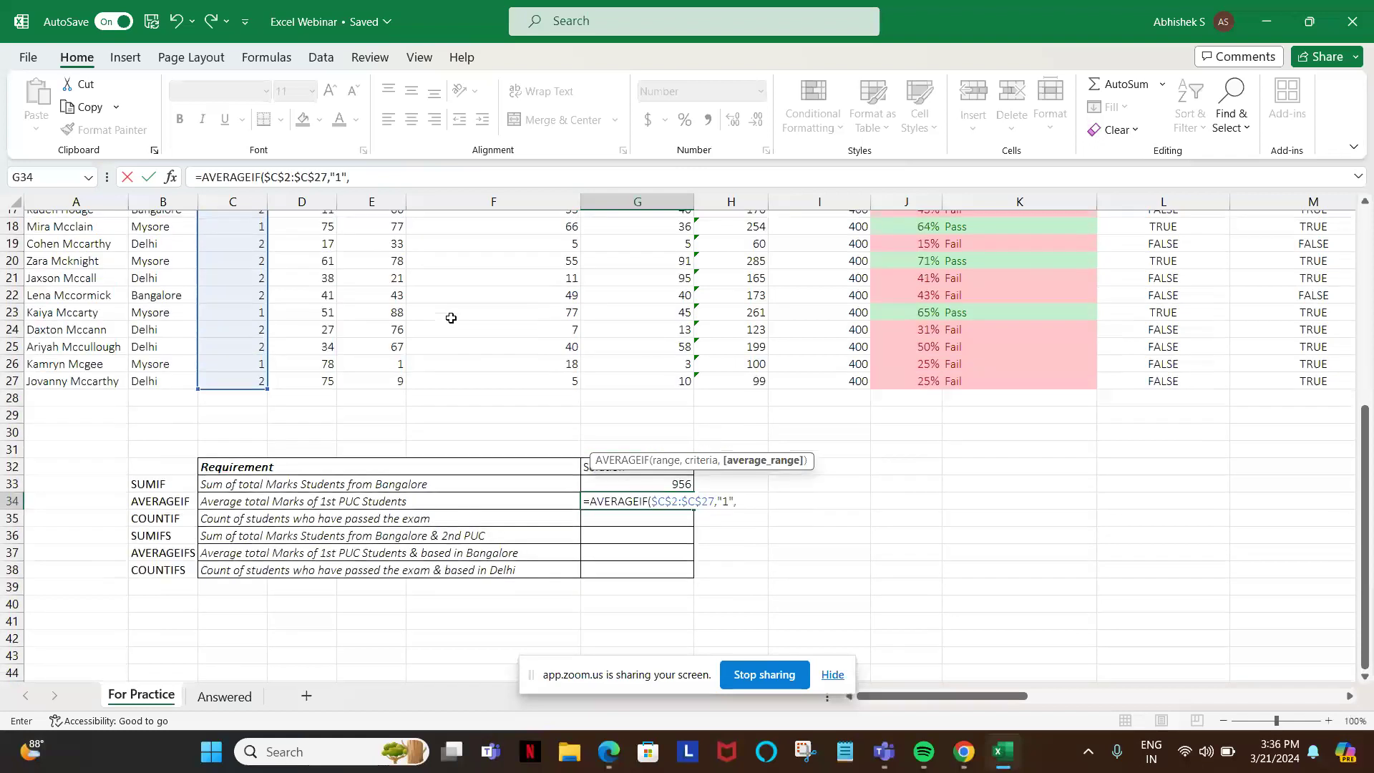
scroll(451, 318, up, 3)
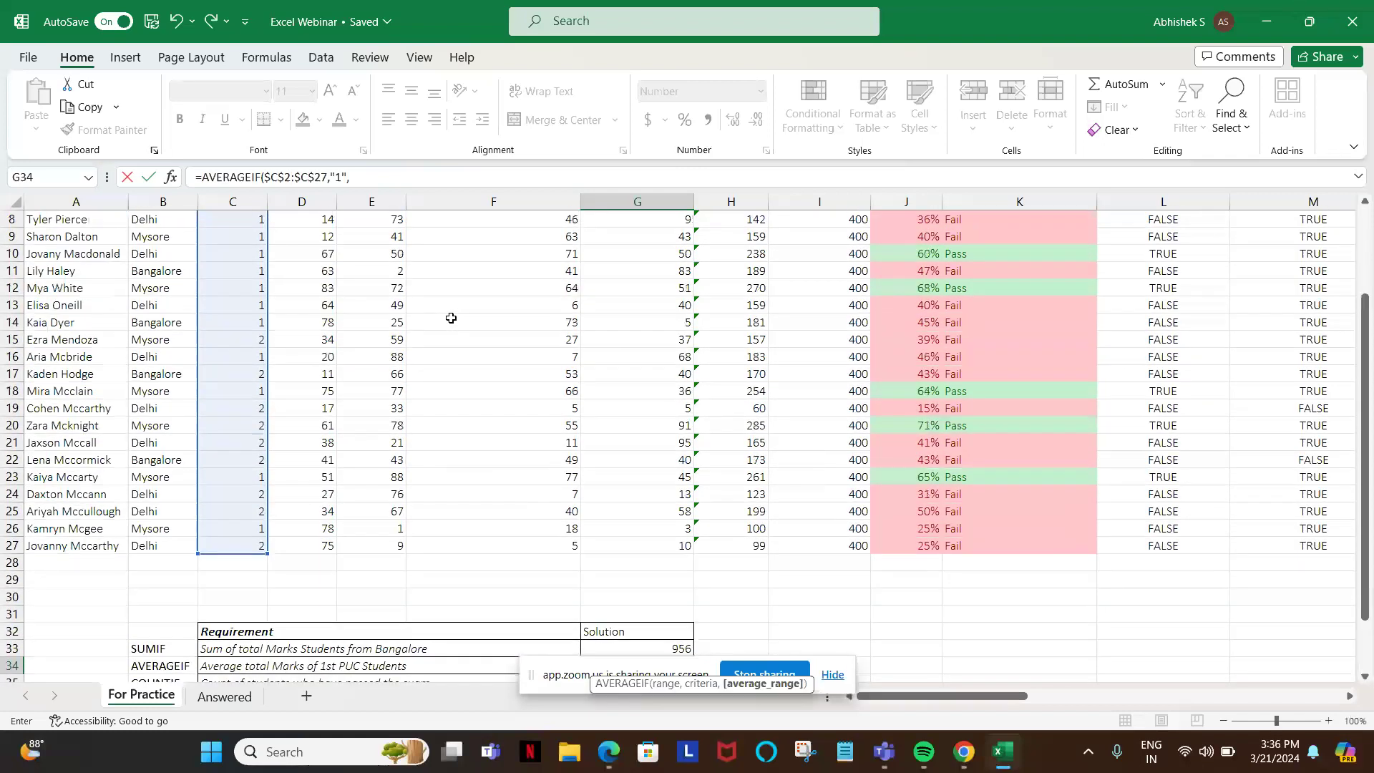
scroll(451, 317, down, 3)
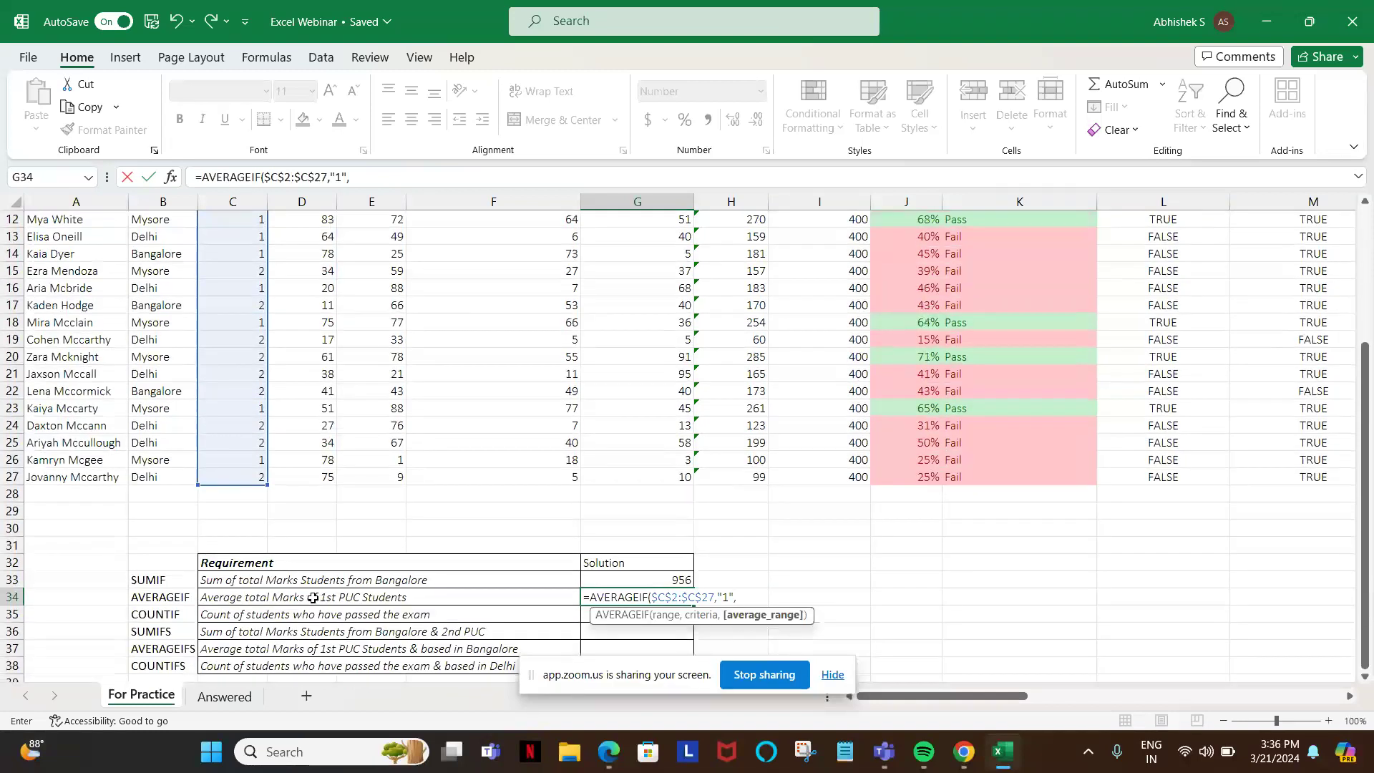
scroll(694, 366, up, 4)
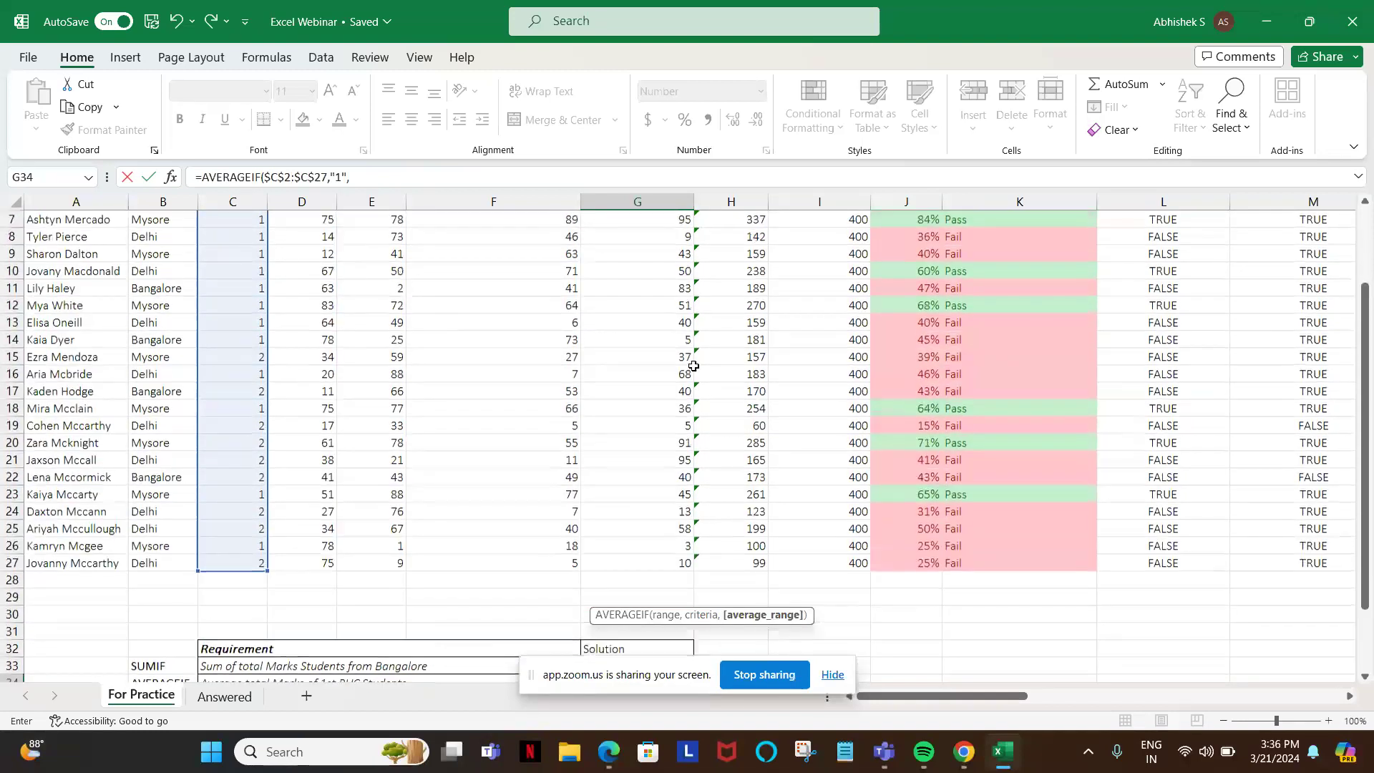
click(754, 253)
key(ctrl+shift+Down)
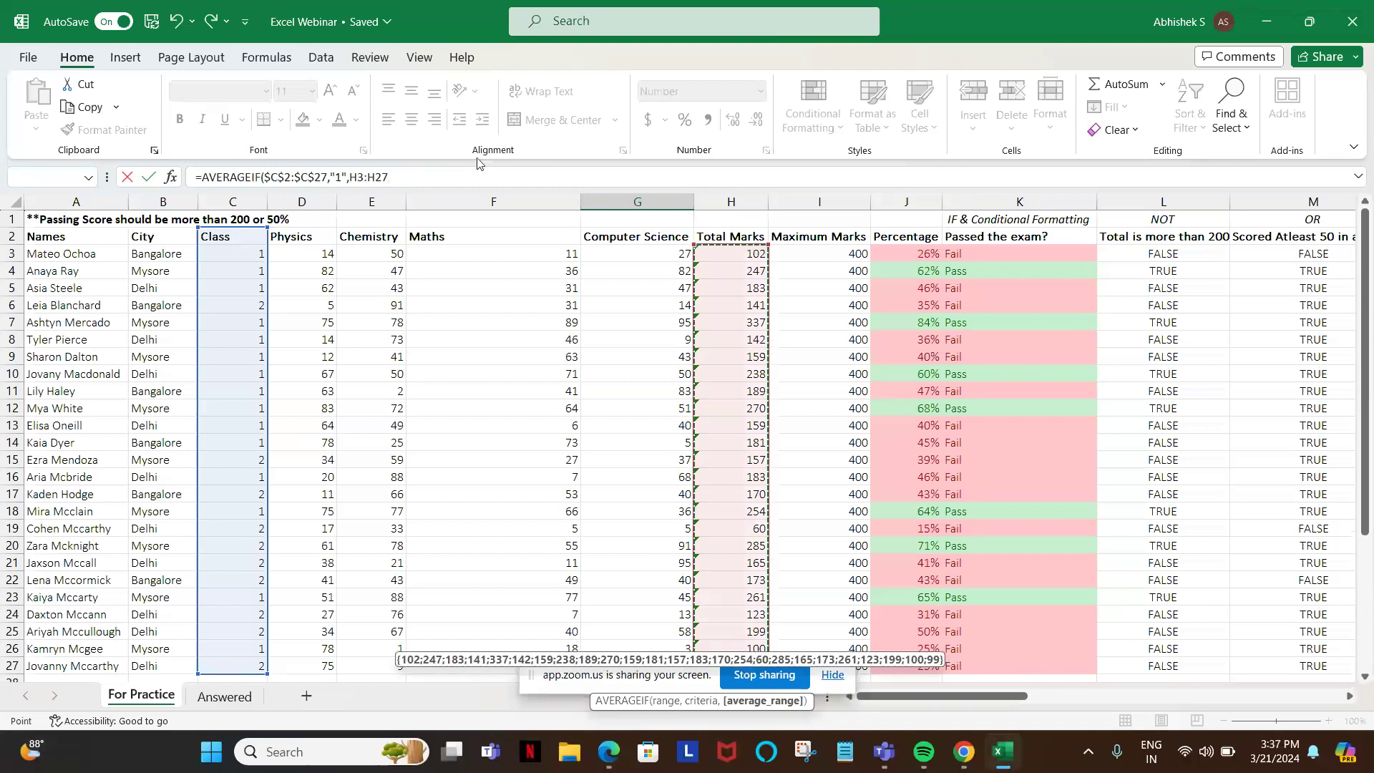
key(F4)
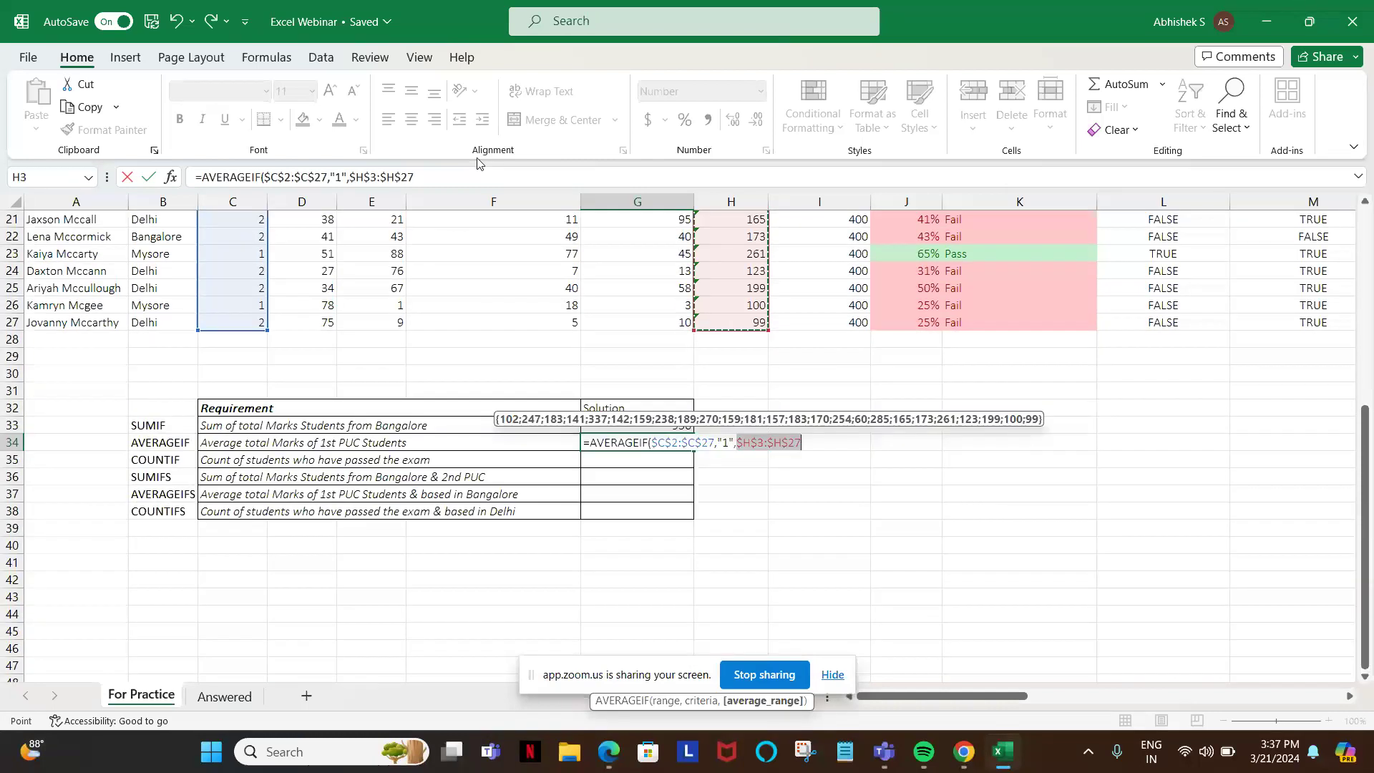
key(Return)
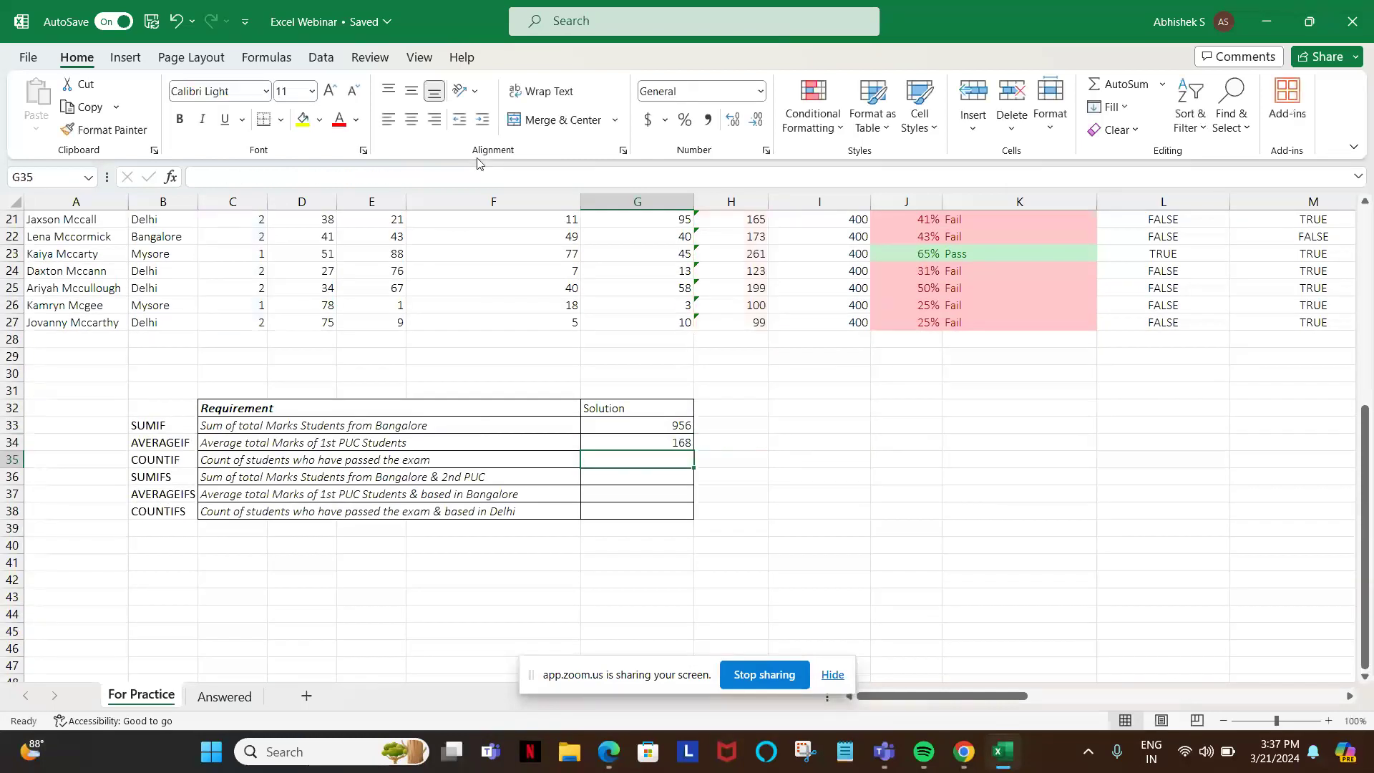
key(Up)
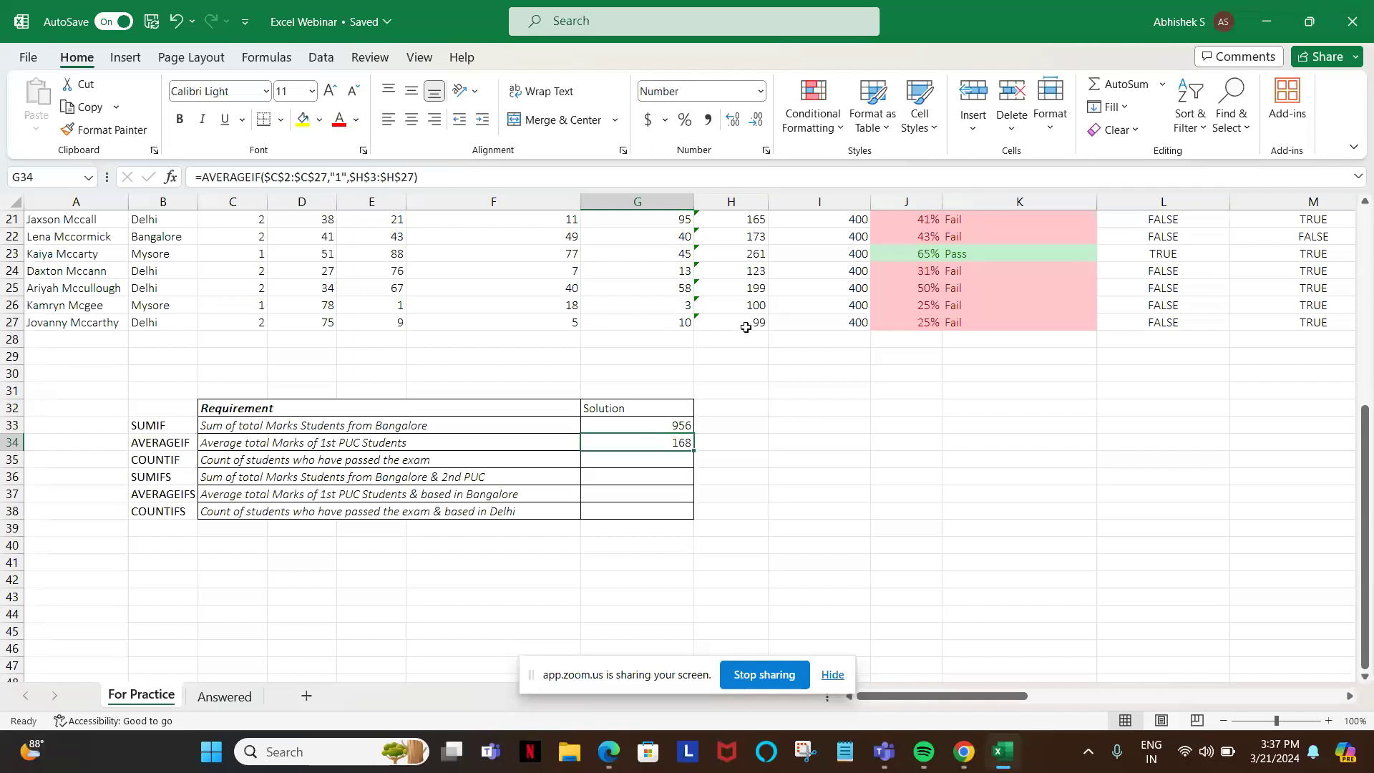
- Turn on filtering for the marks table's header row 2
click(746, 327)
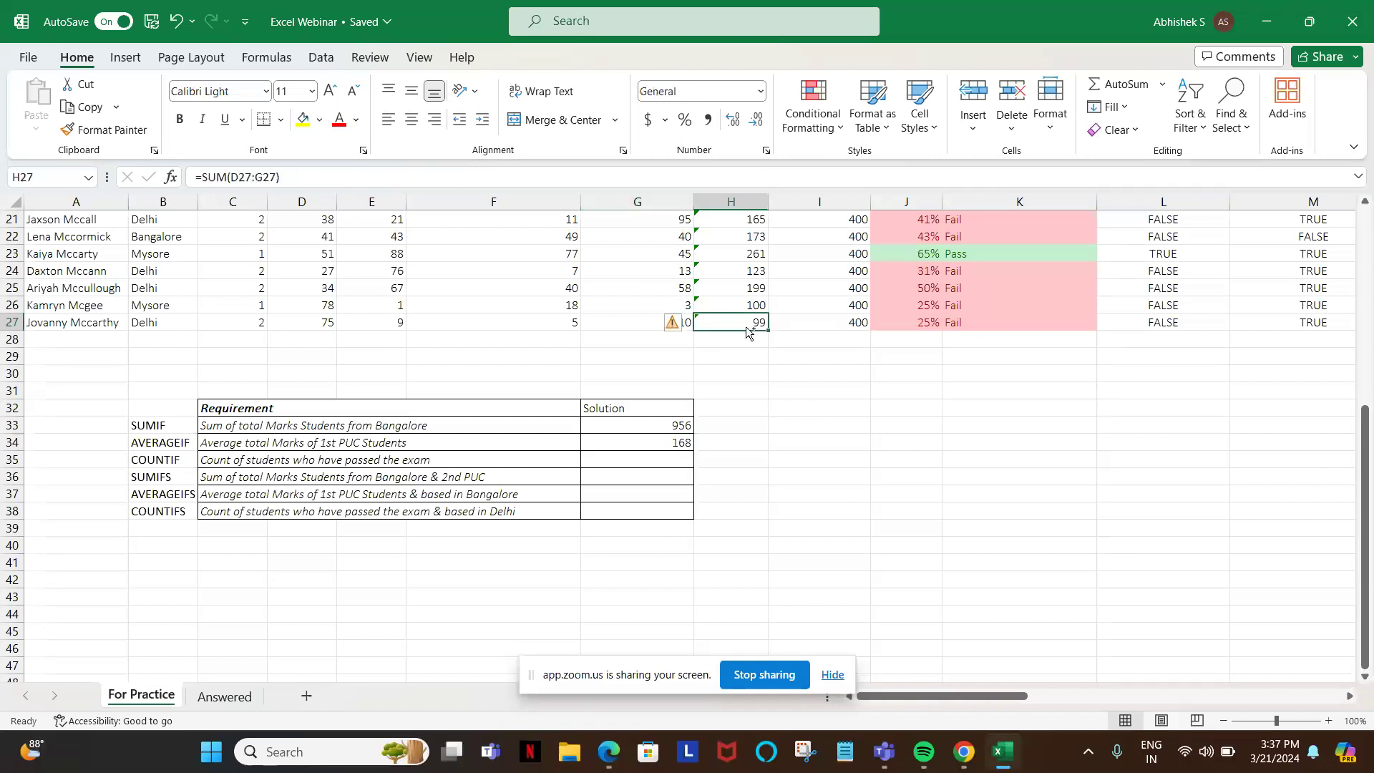
key(ctrl+Up)
key(shift+space)
key(ctrl+shift+l)
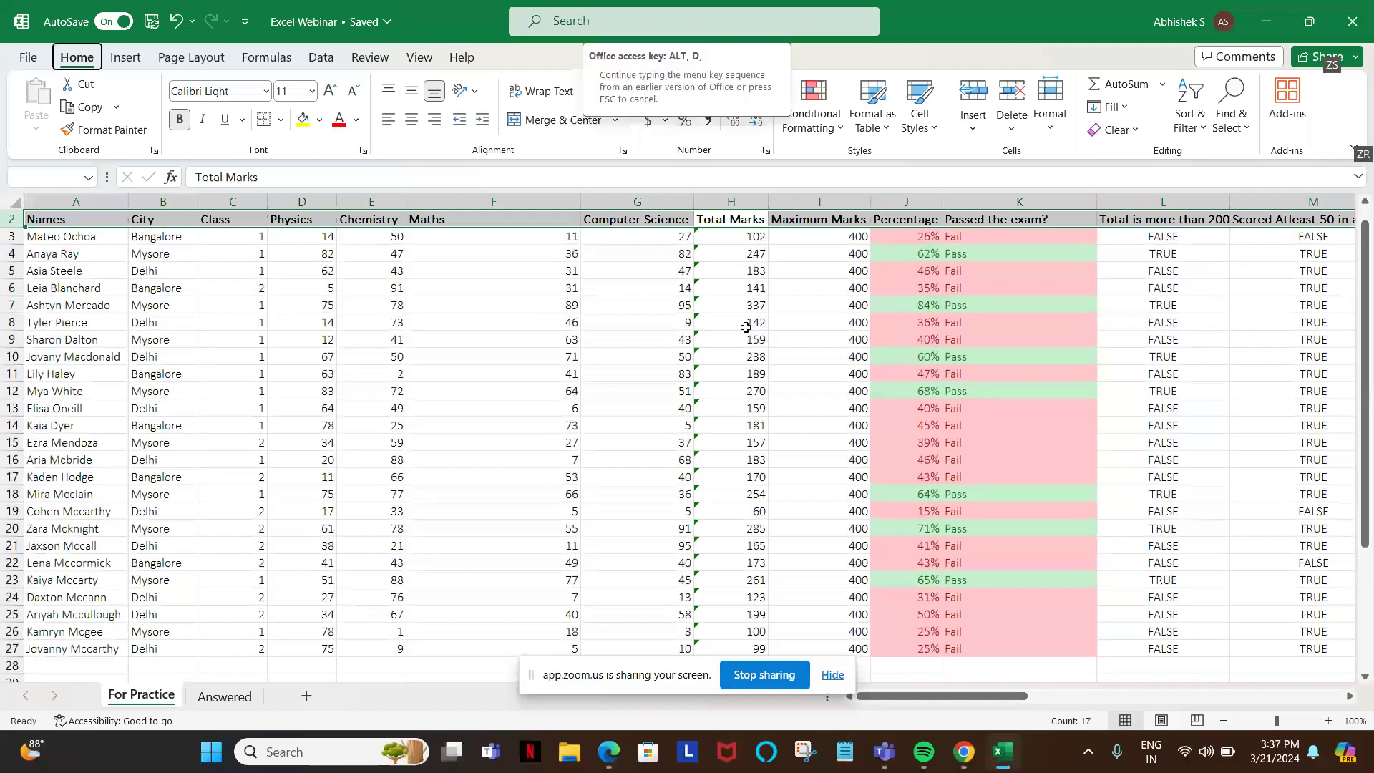
- Filter the Class column to show only the students of class 1
key(Left)
key(Left)
key(Left)
key(Left)
key(Left)
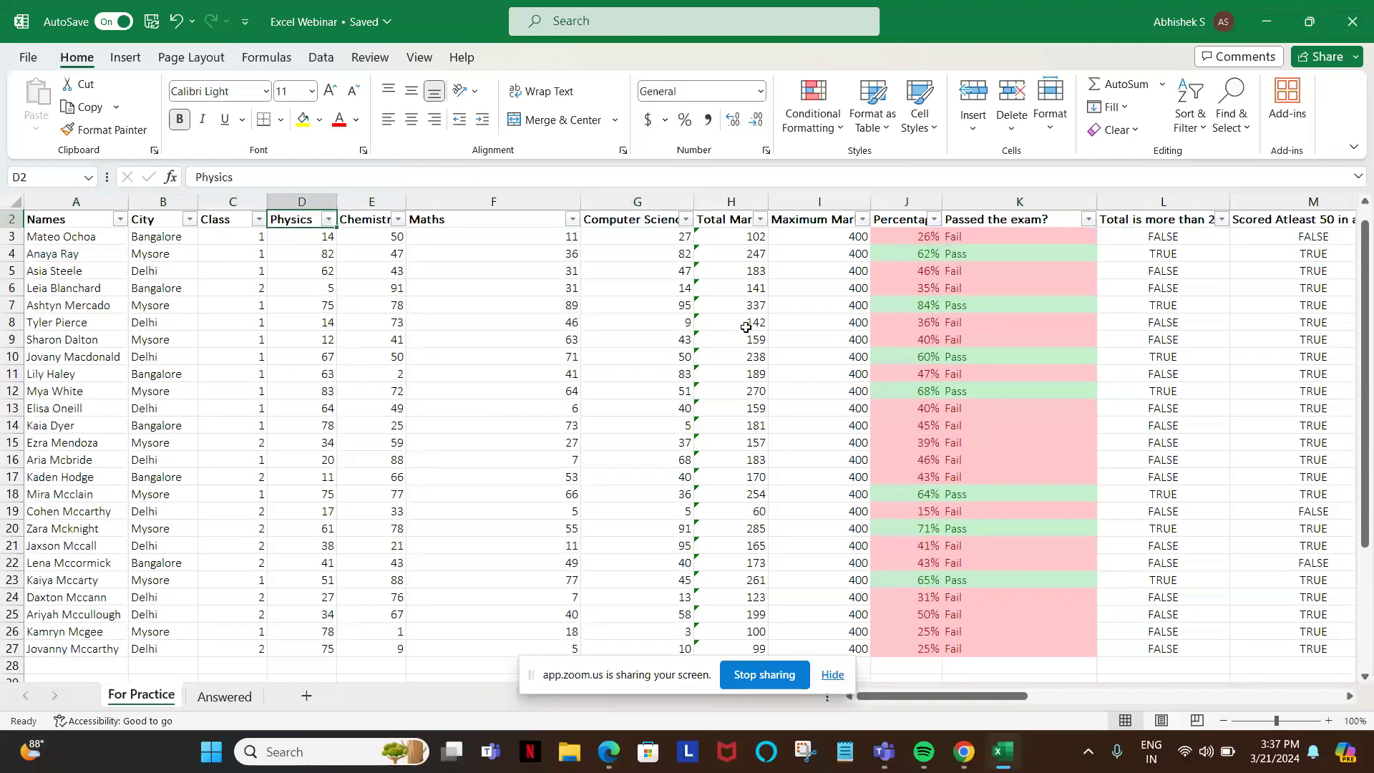
key(Right)
key(Right)
key(Right)
key(Right)
key(Left)
key(Left)
key(Left)
key(Left)
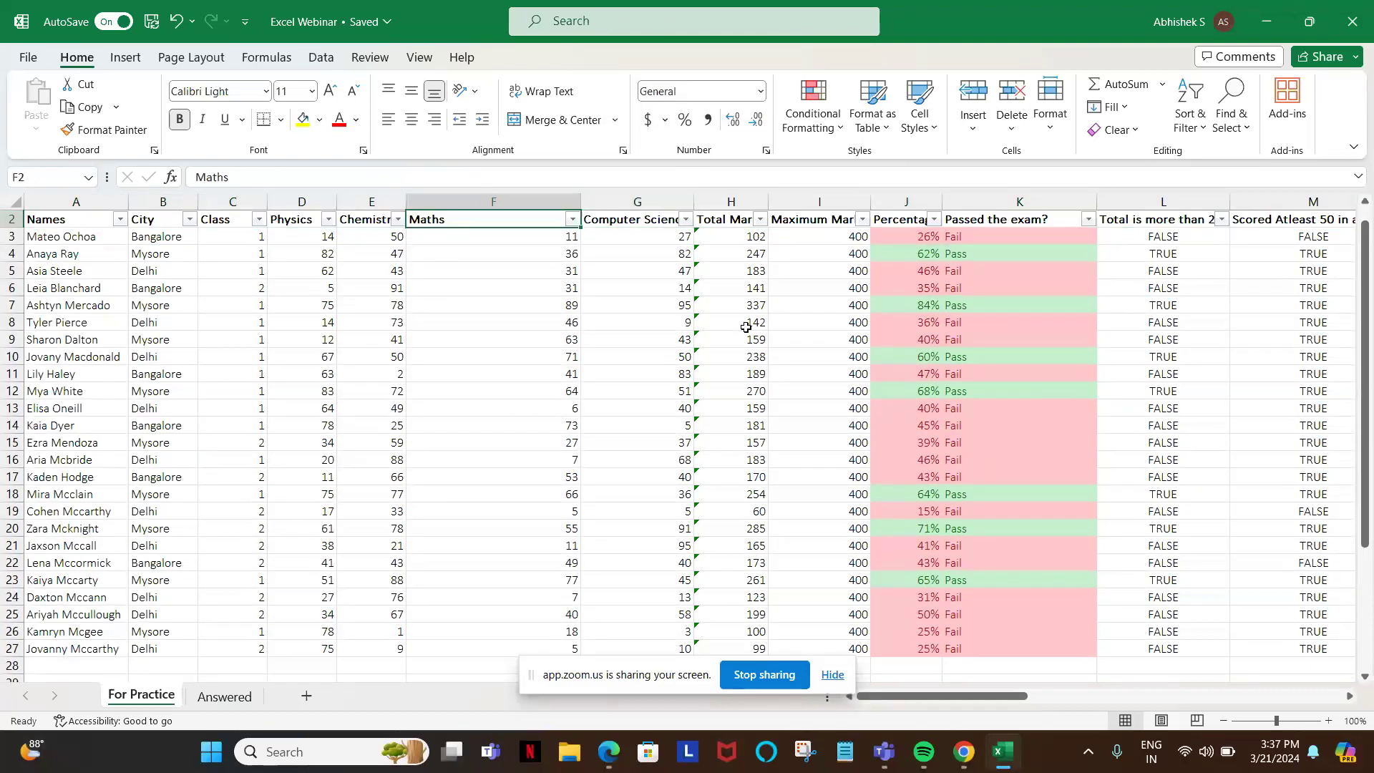
key(alt+Down)
key(Down)
key(Down)
key(Down)
key(Down)
key(Down)
key(Down)
key(Down)
key(Down)
key(Down)
key(space)
key(Down)
key(space)
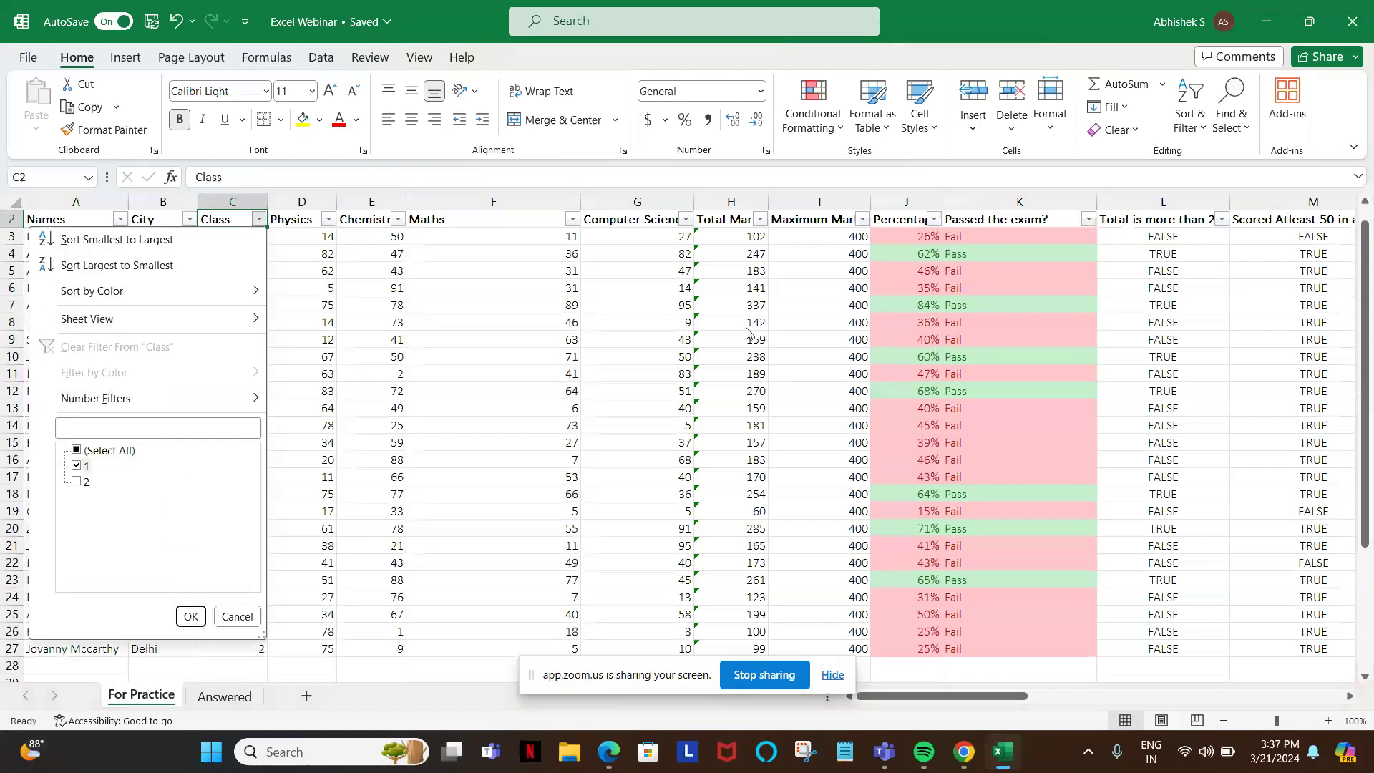
key(Return)
- Select the class 1 students' Total Marks values to read their average
key(Right)
key(Right)
key(Right)
key(Right)
key(Right)
key(Down)
key(ctrl+shift+Down)
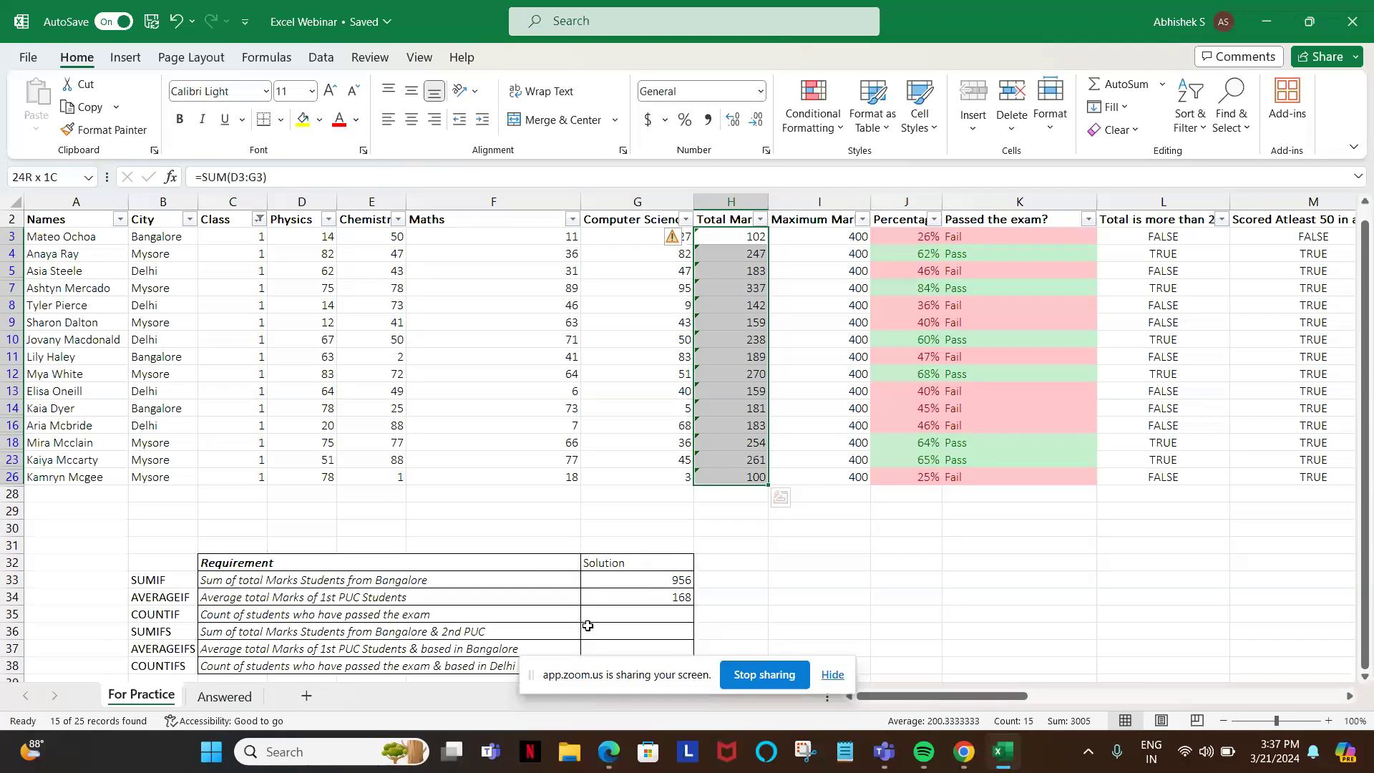
- Compare the AVERAGEIF formula and result in G34 with the average of the filtered Total Marks values
click(620, 597)
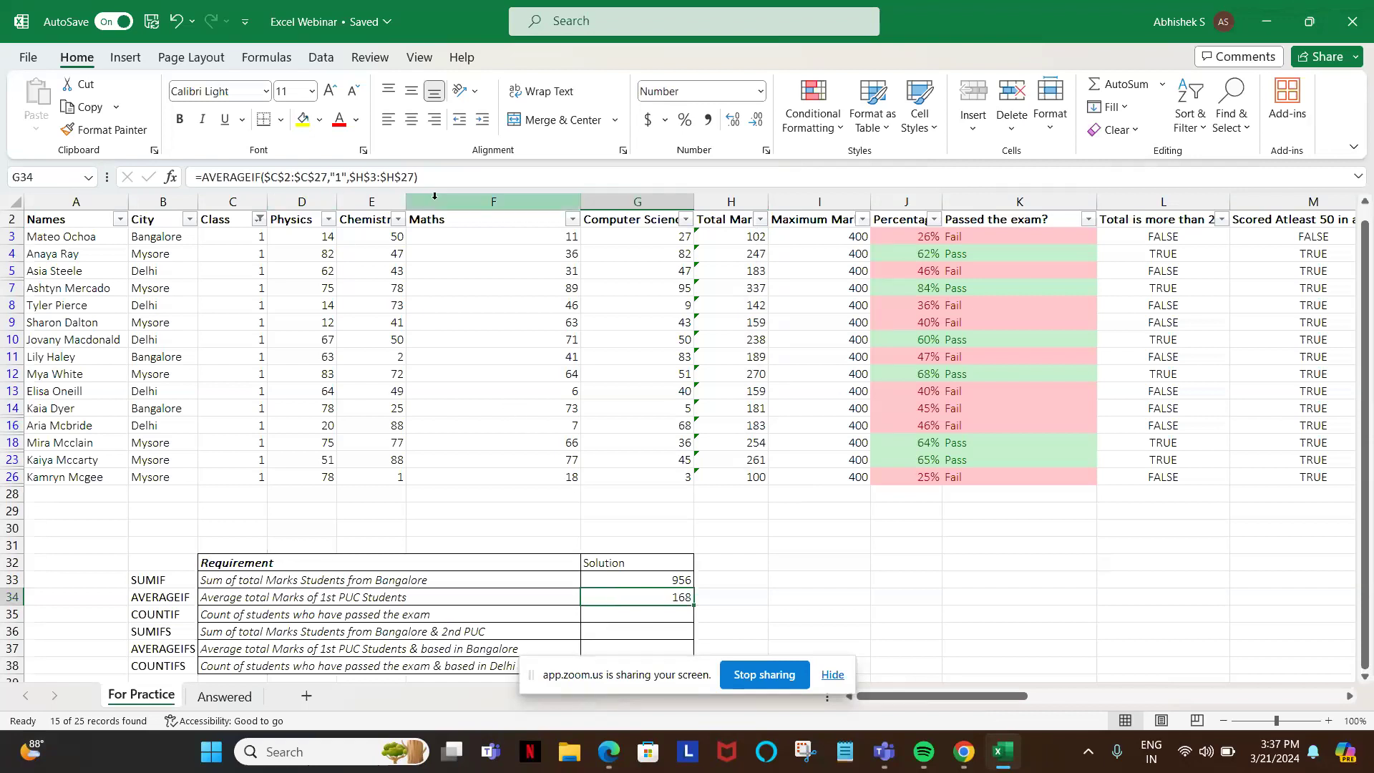
click(735, 234)
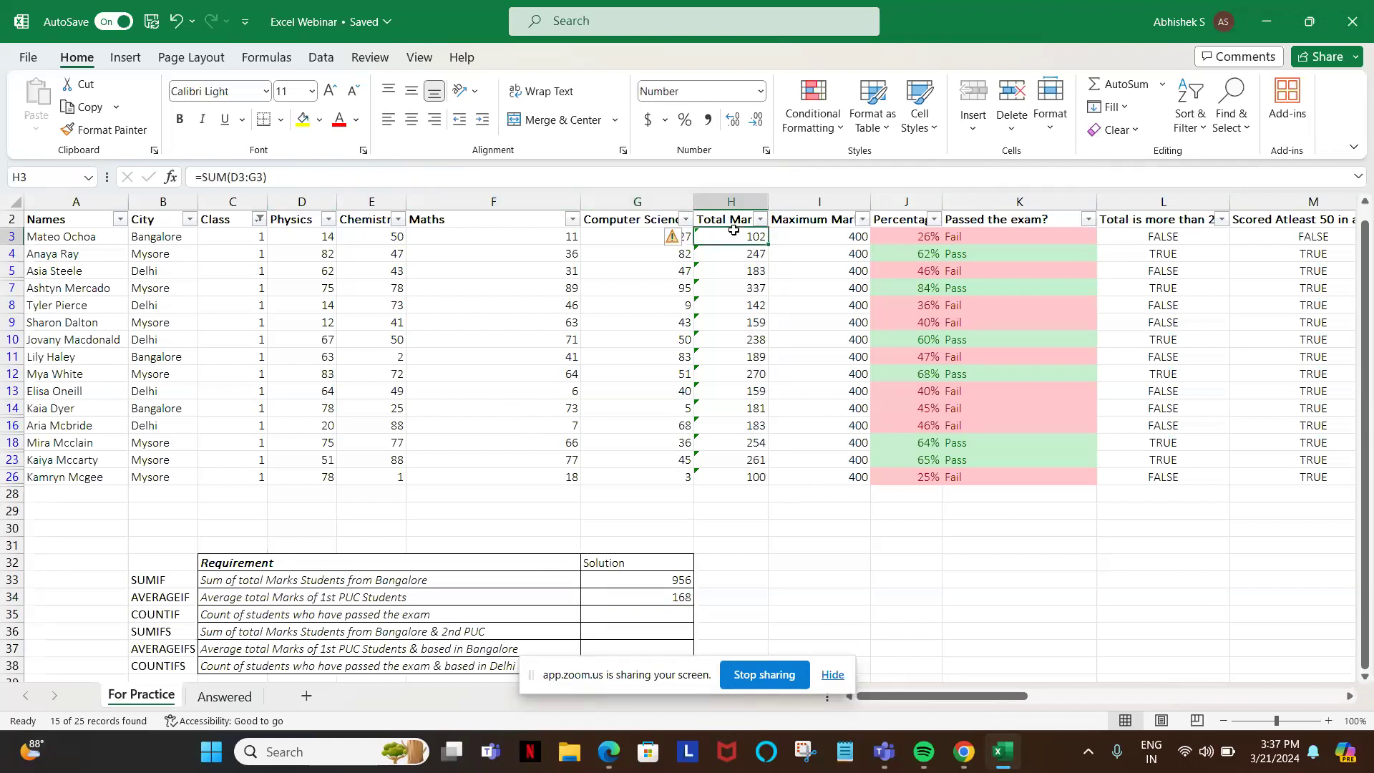
key(ctrl+shift+Down)
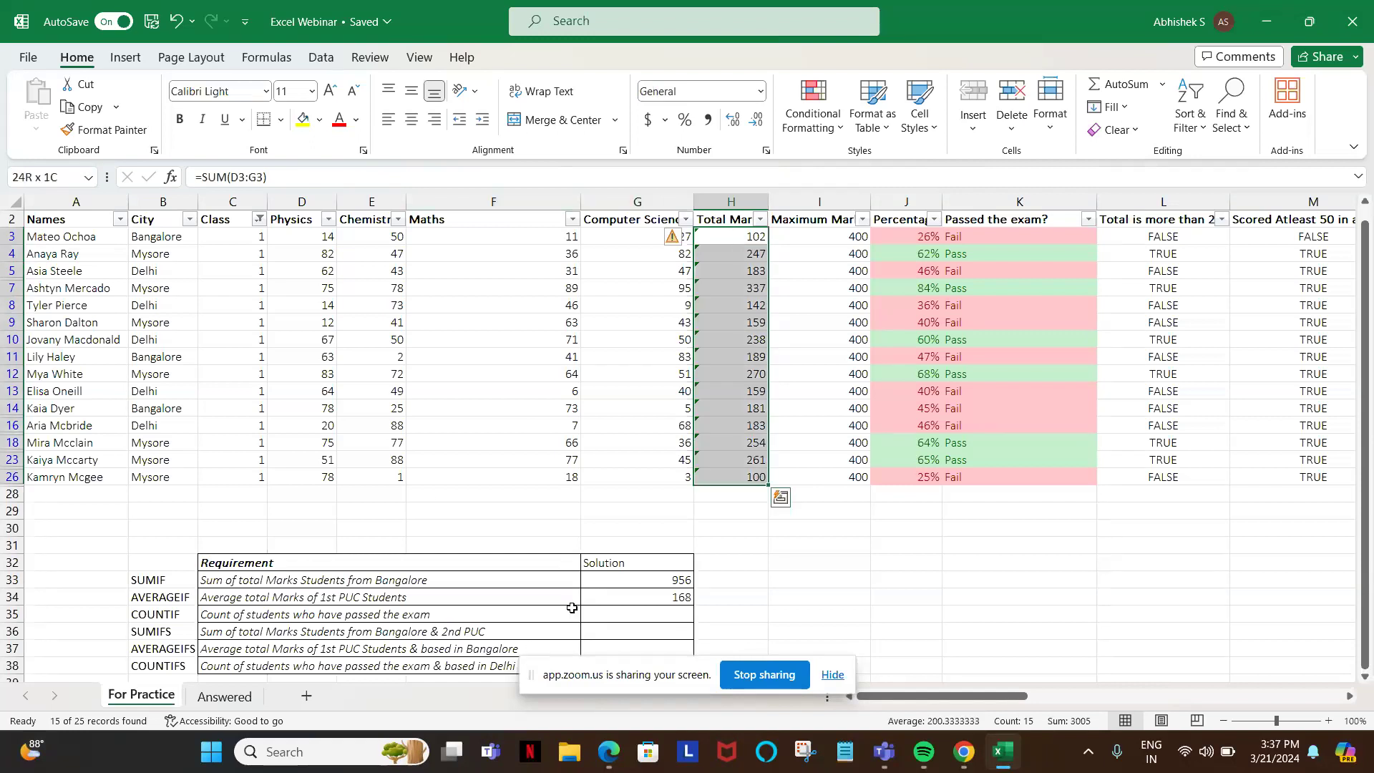
click(617, 596)
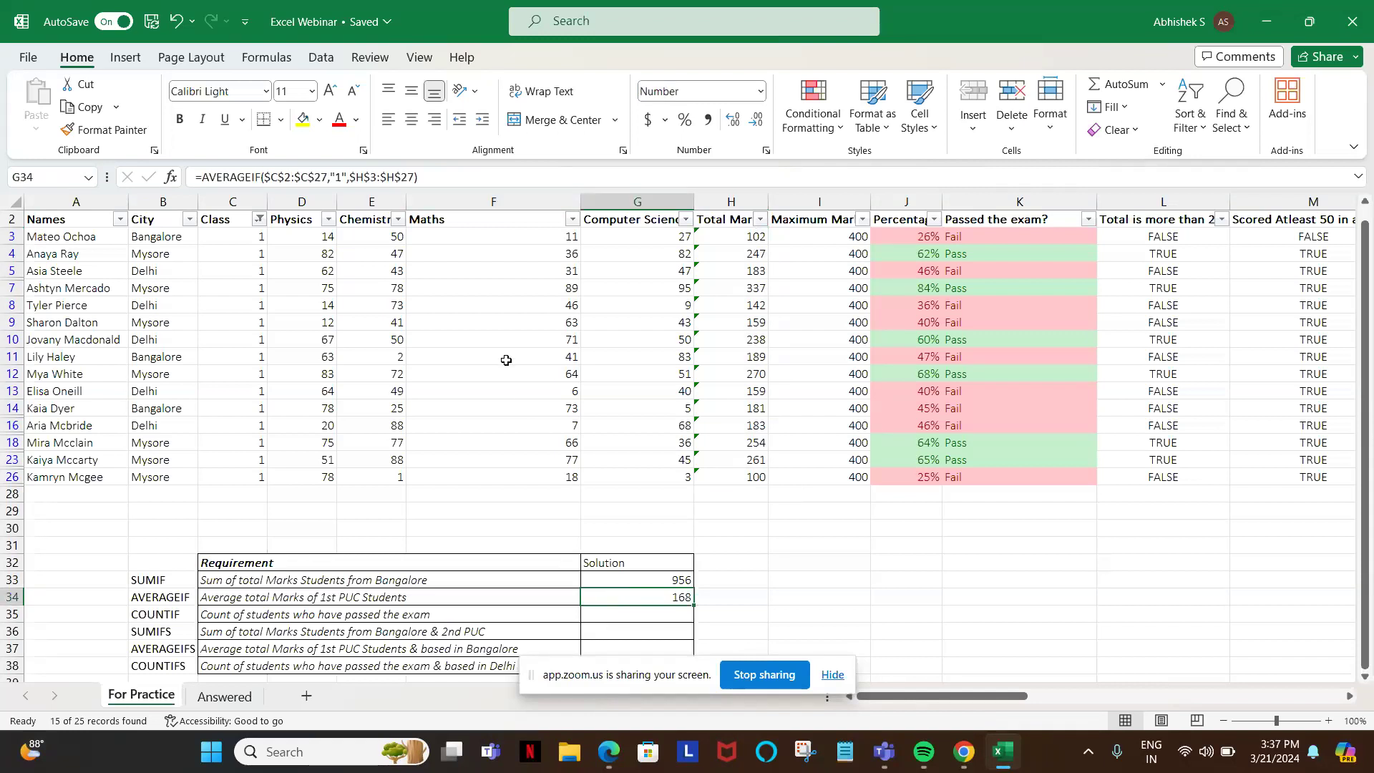
scroll(506, 360, up, 1)
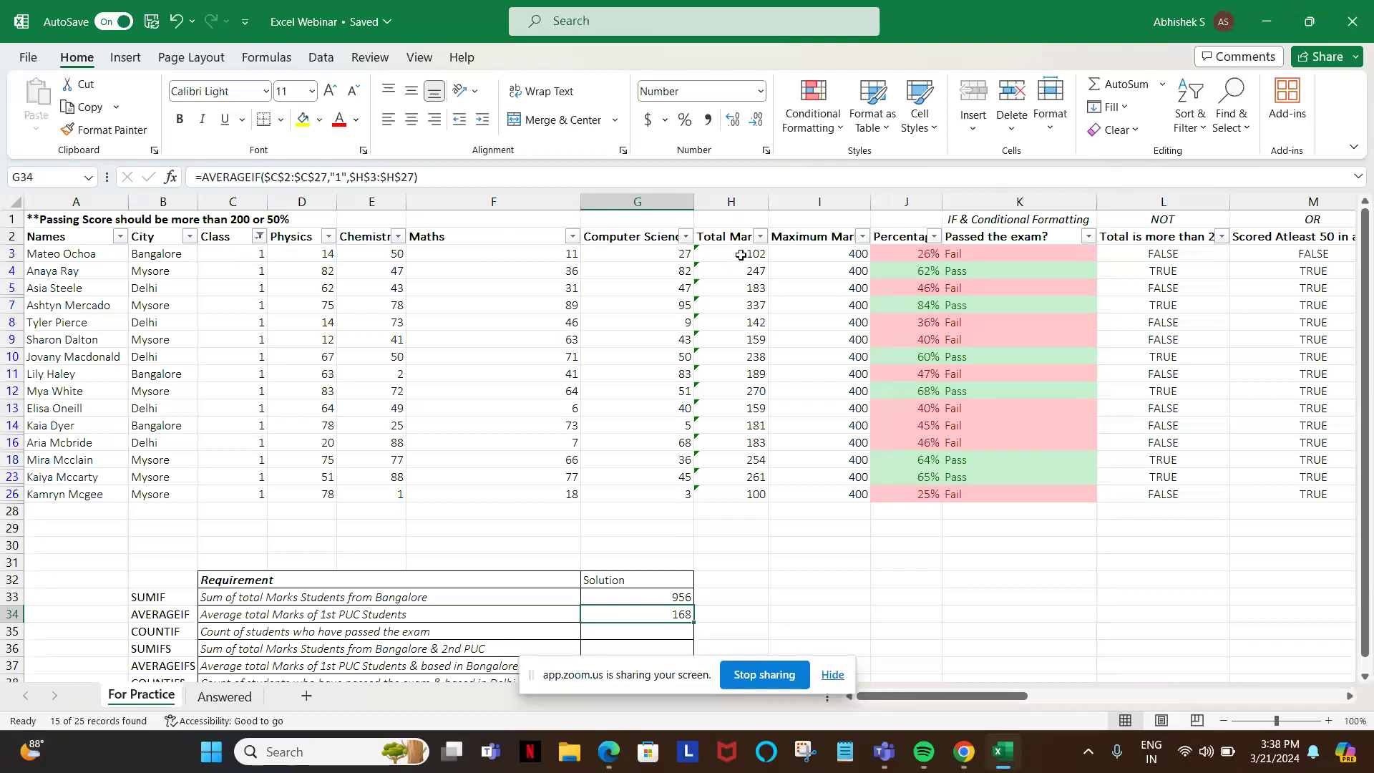
- Correct the average range of the AVERAGEIF formula in G34 to $H$2:$H$27
click(375, 181)
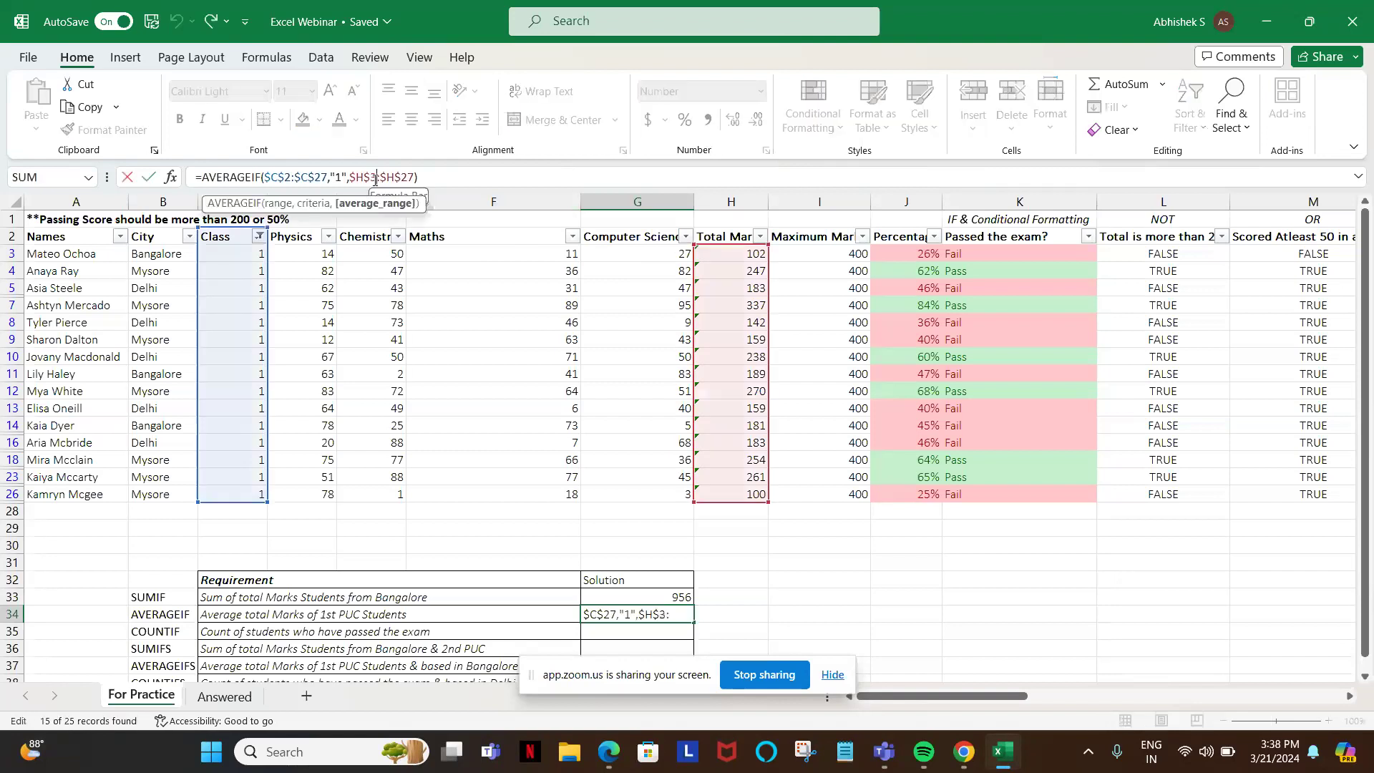
key(Return)
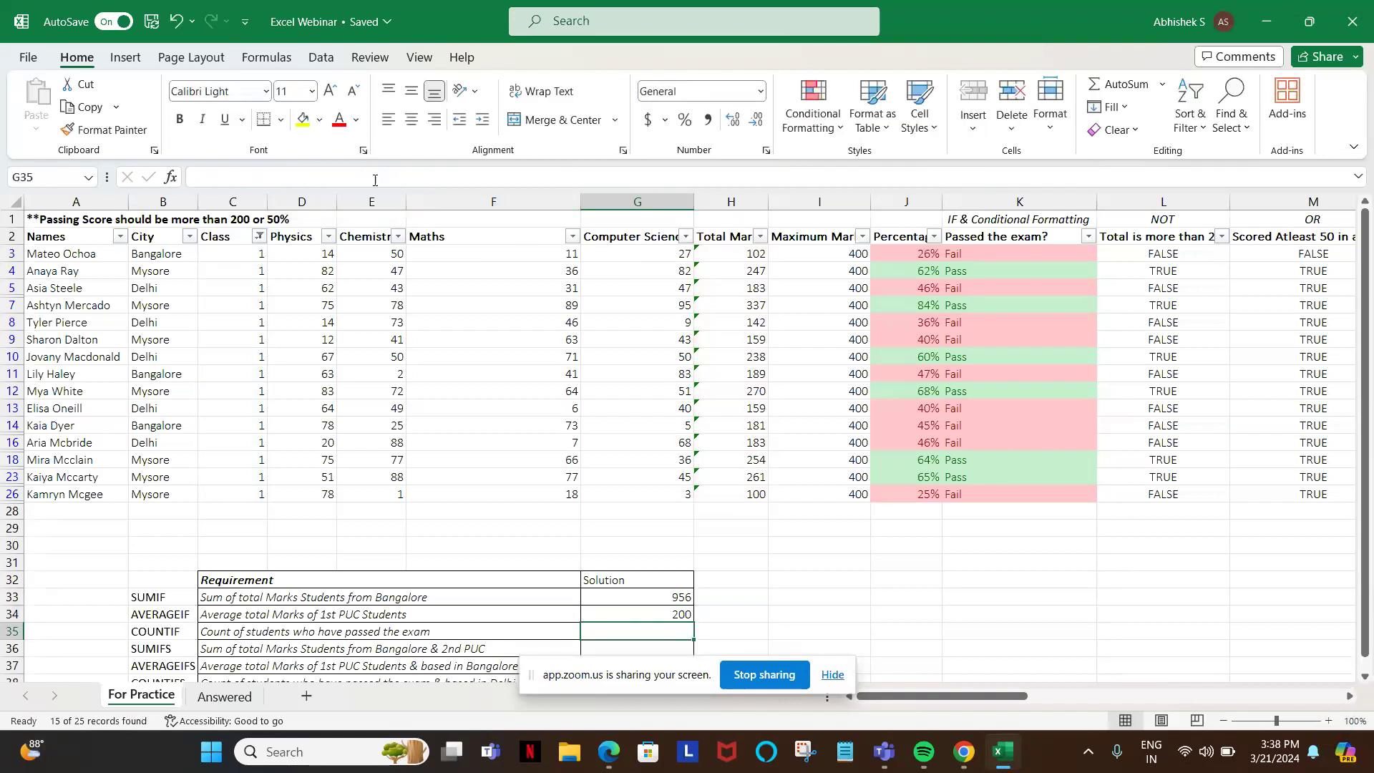
key(Up)
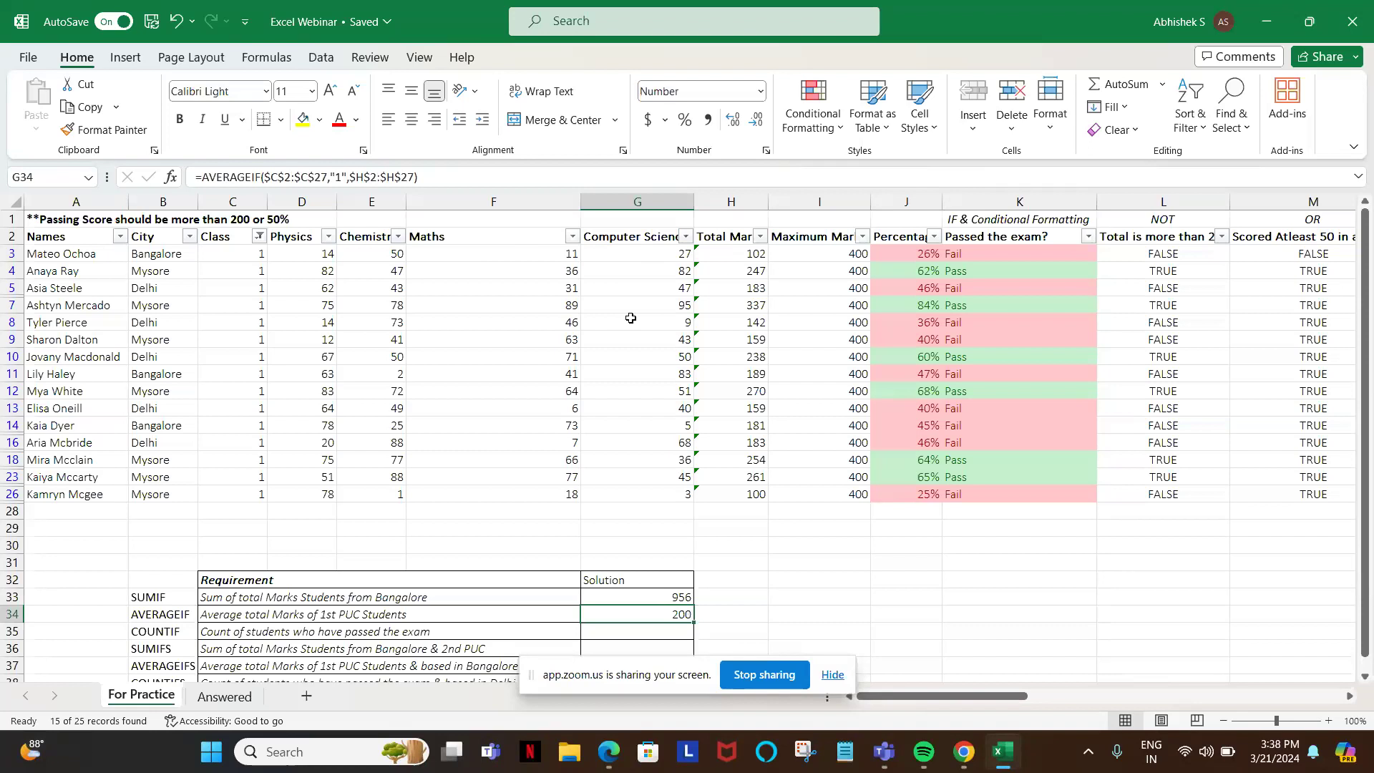
- Compare the corrected AVERAGEIF result in G34 with the average of the filtered Total Marks values, checking its decimal places
click(734, 250)
key(ctrl+shift+Down)
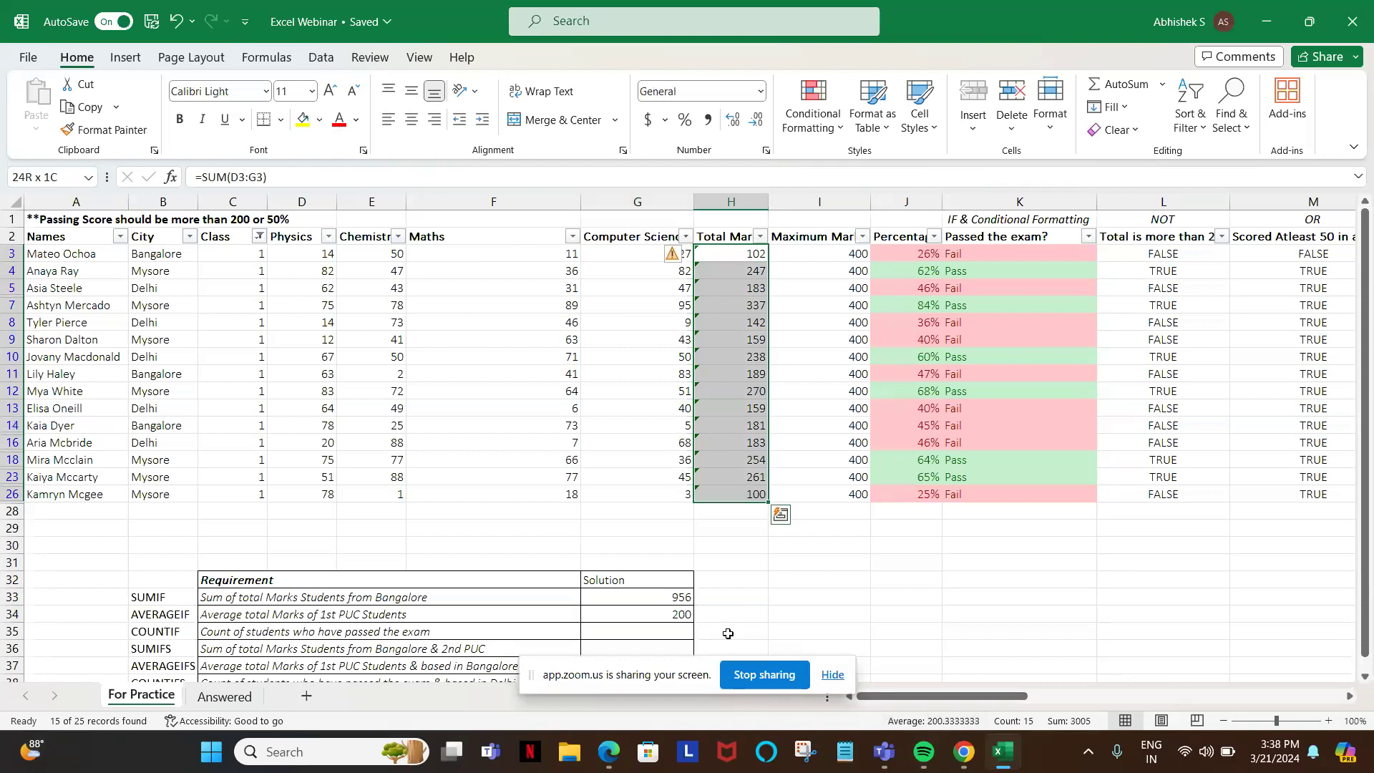
click(682, 612)
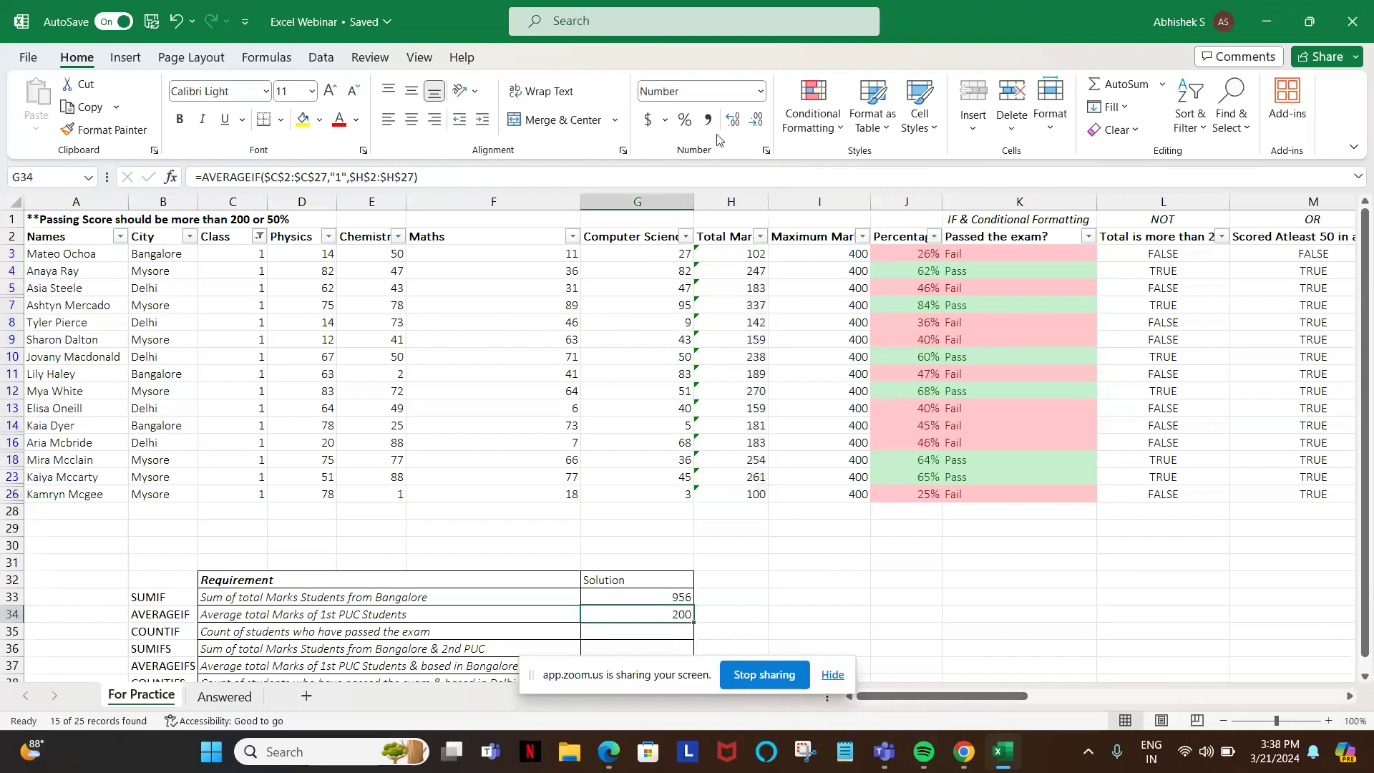
click(733, 120)
click(756, 120)
click(756, 120)
scroll(650, 360, down, 1)
scroll(651, 361, down, 1)
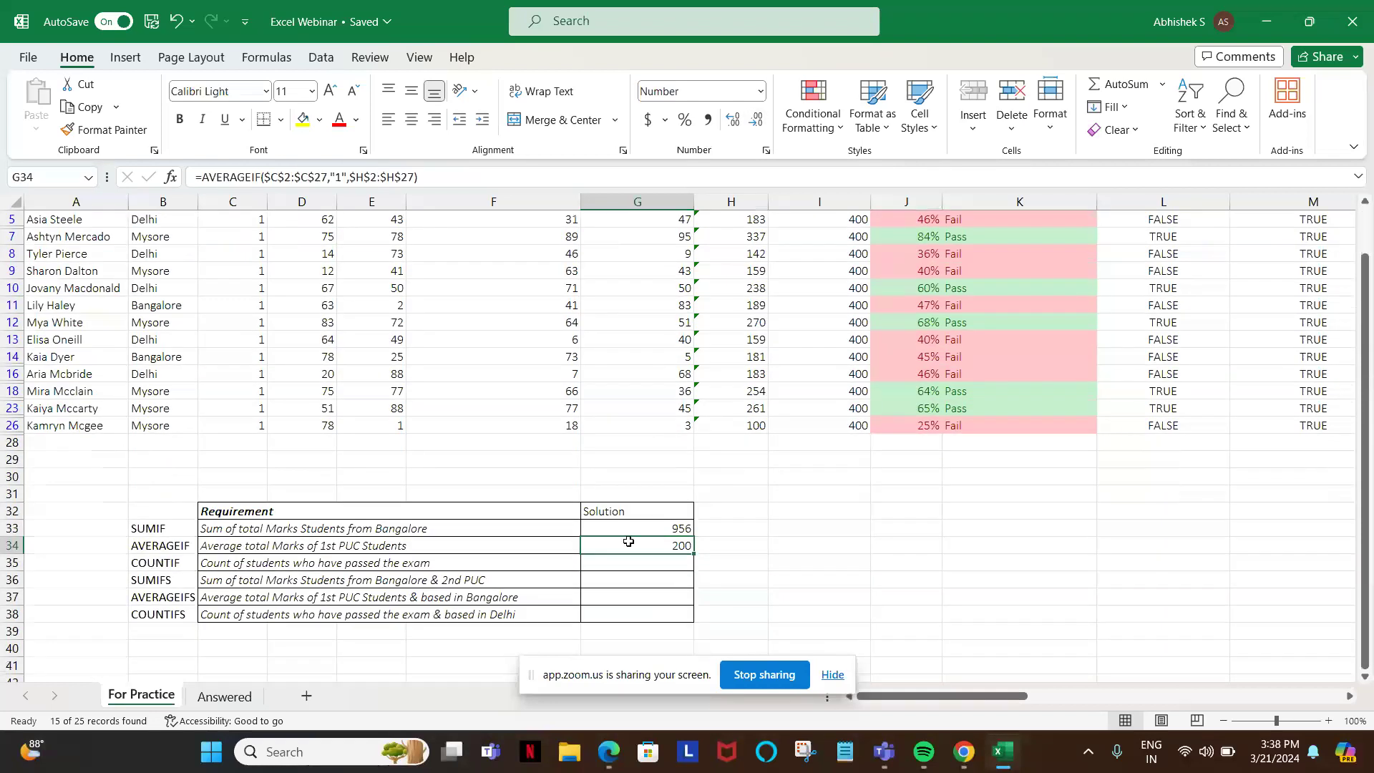
click(627, 559)
text(=)
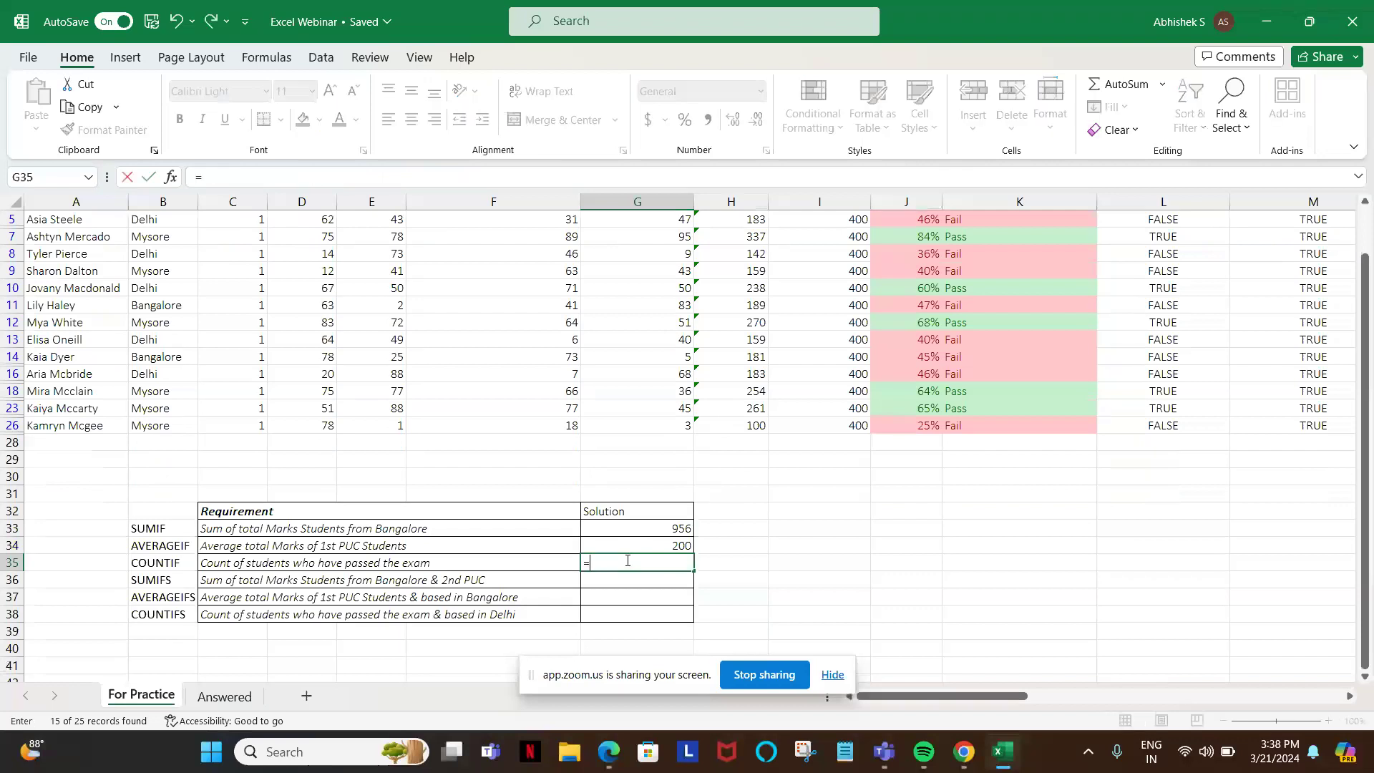
text(coun)
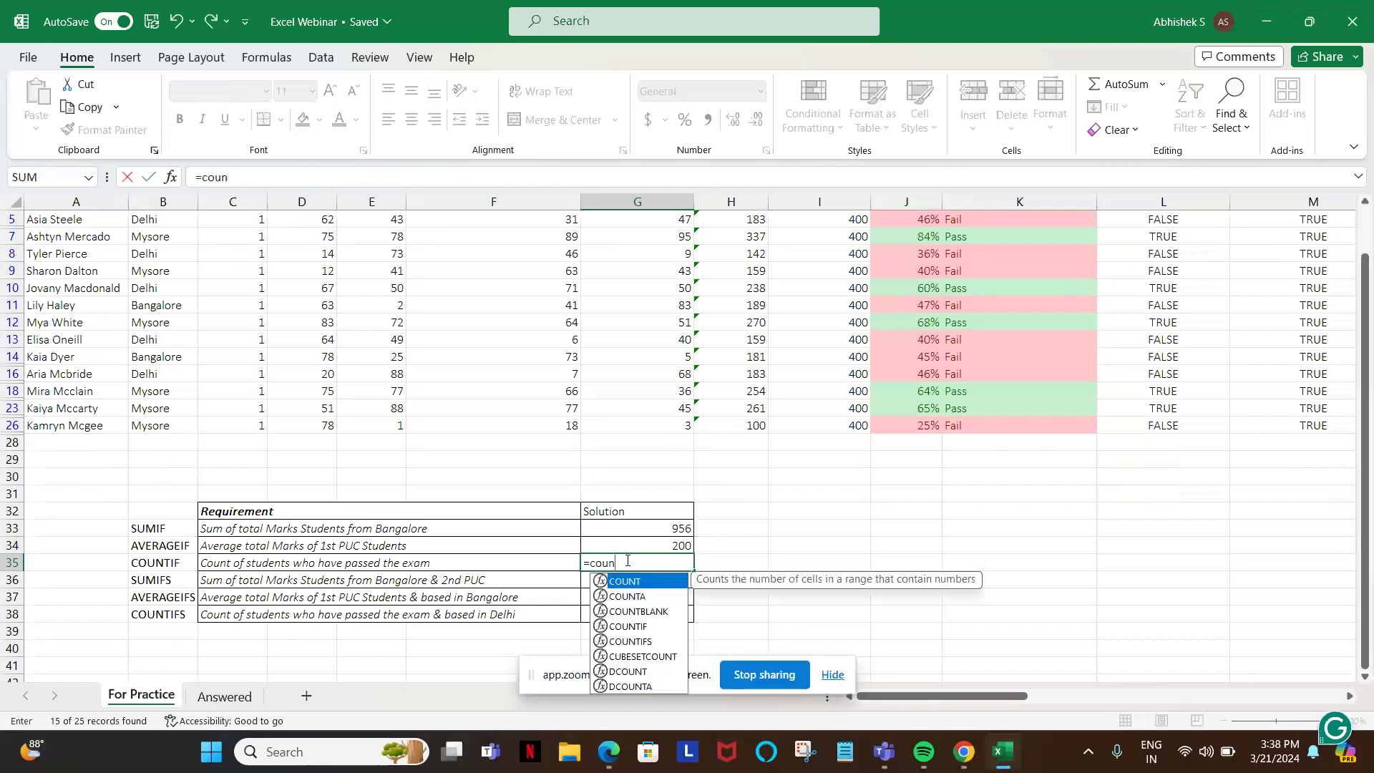
key(Down)
key(Down)
key(Down)
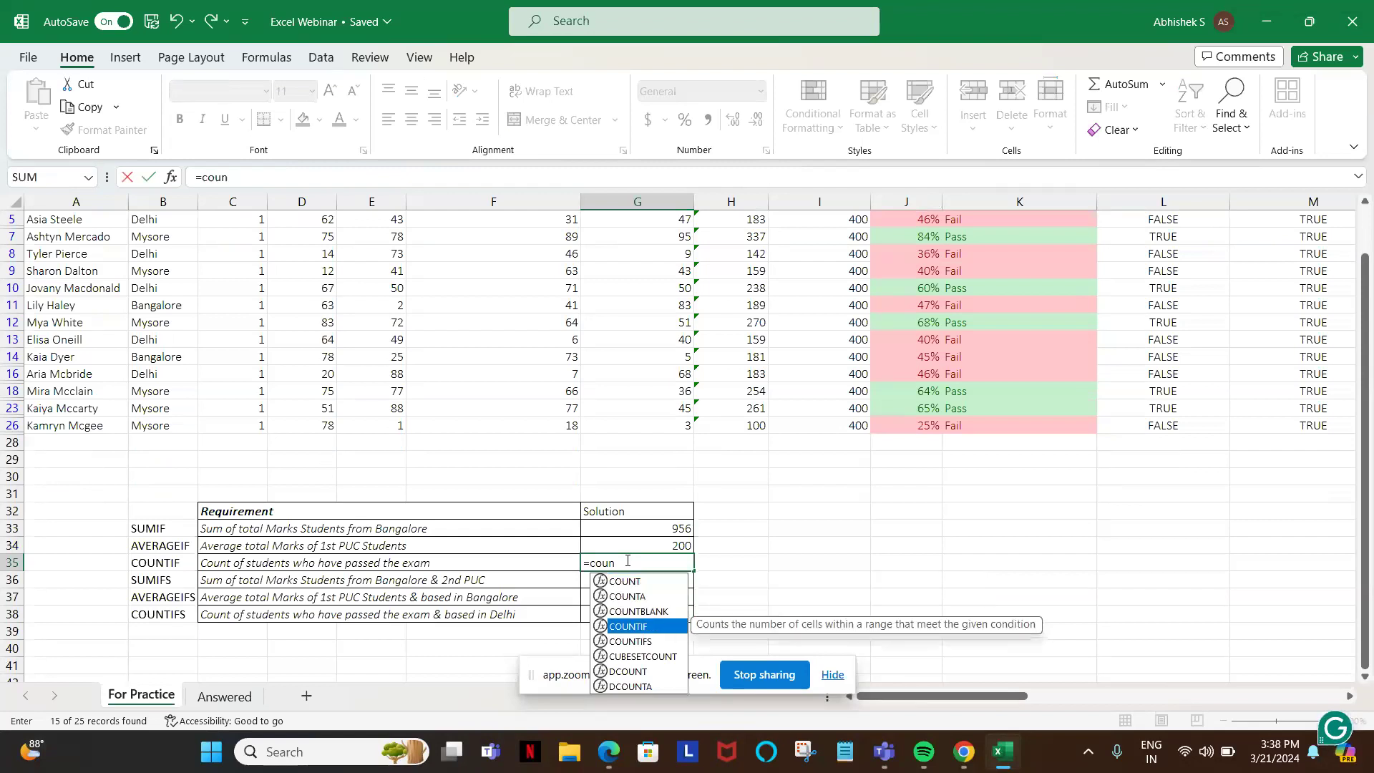
key(Tab)
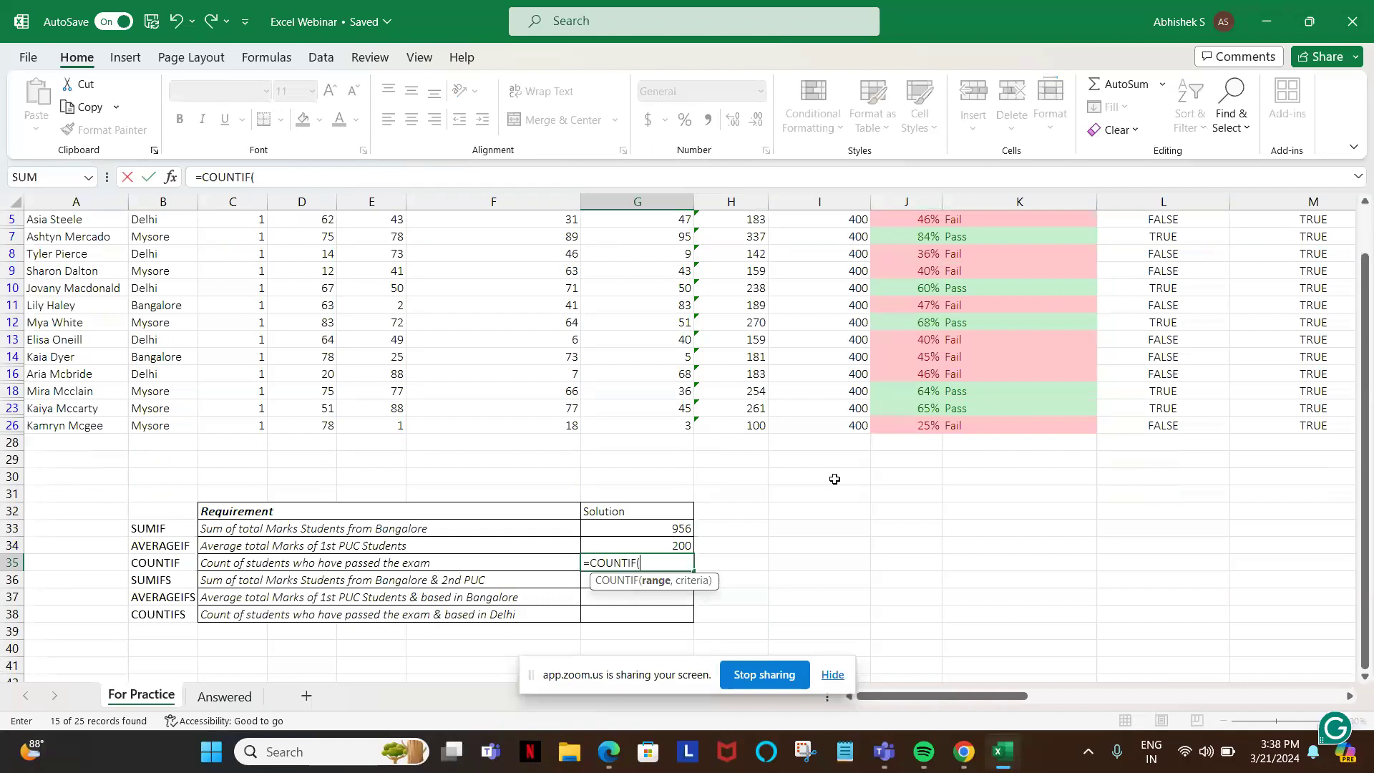
scroll(834, 479, up, 2)
text(')
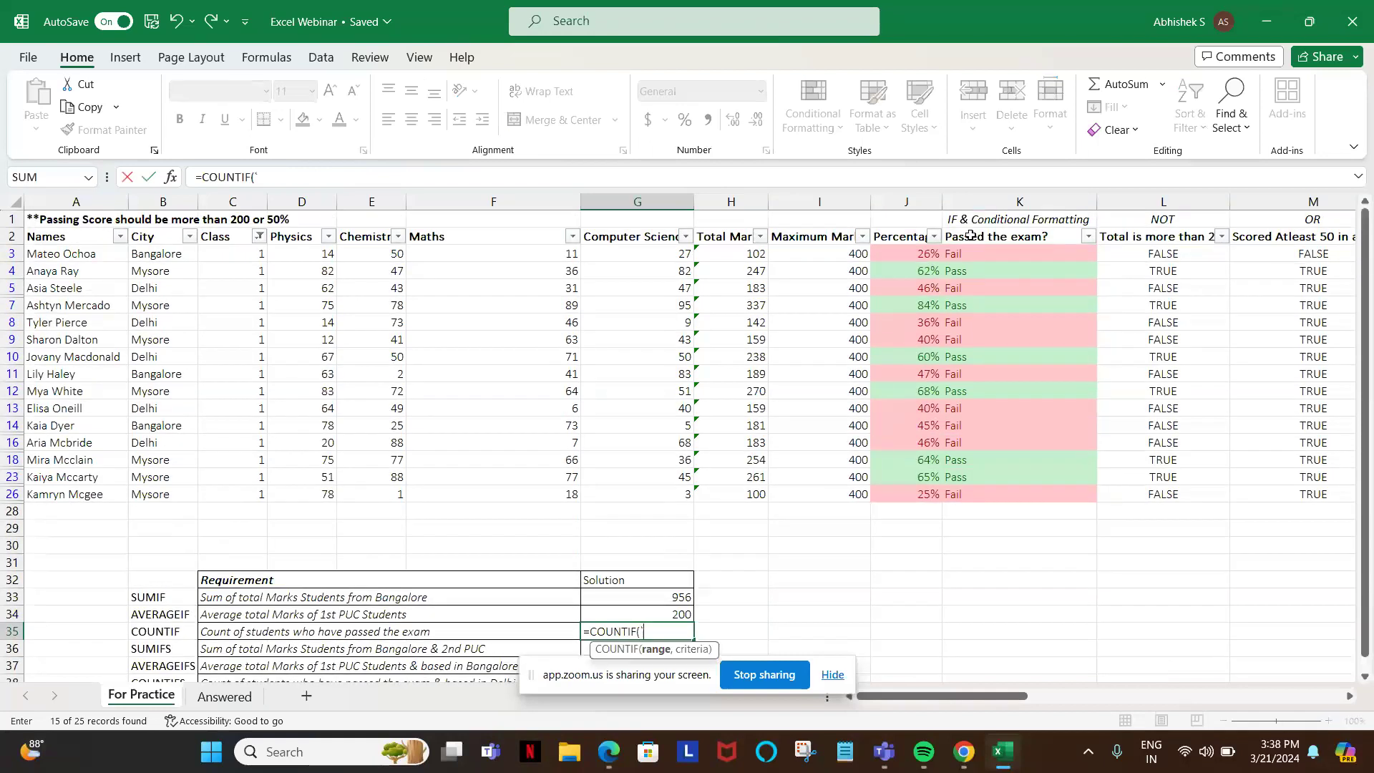
key(Escape)
- Turn off filtering on the marks table so that students of all classes are shown
click(971, 234)
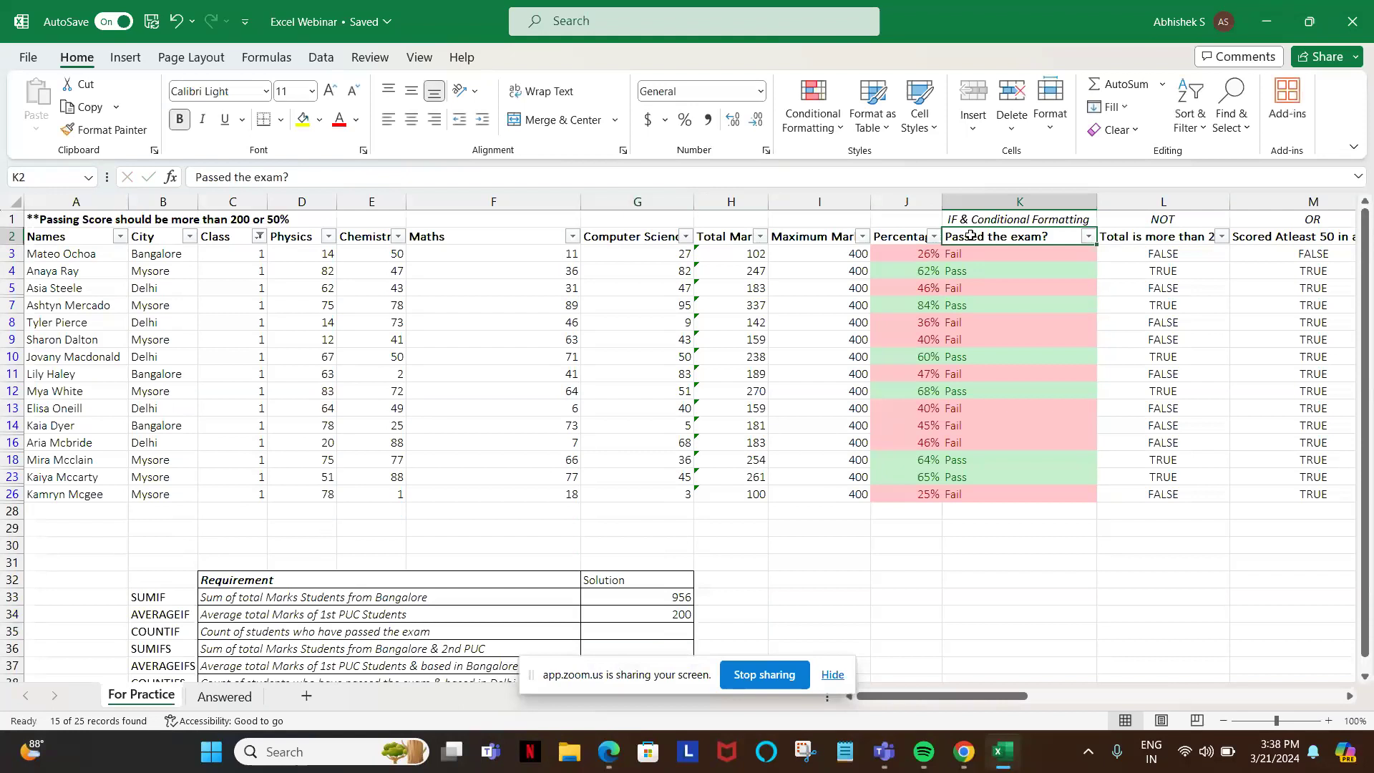
text(dff)
key(Escape)
key(ctrl+shift+l)
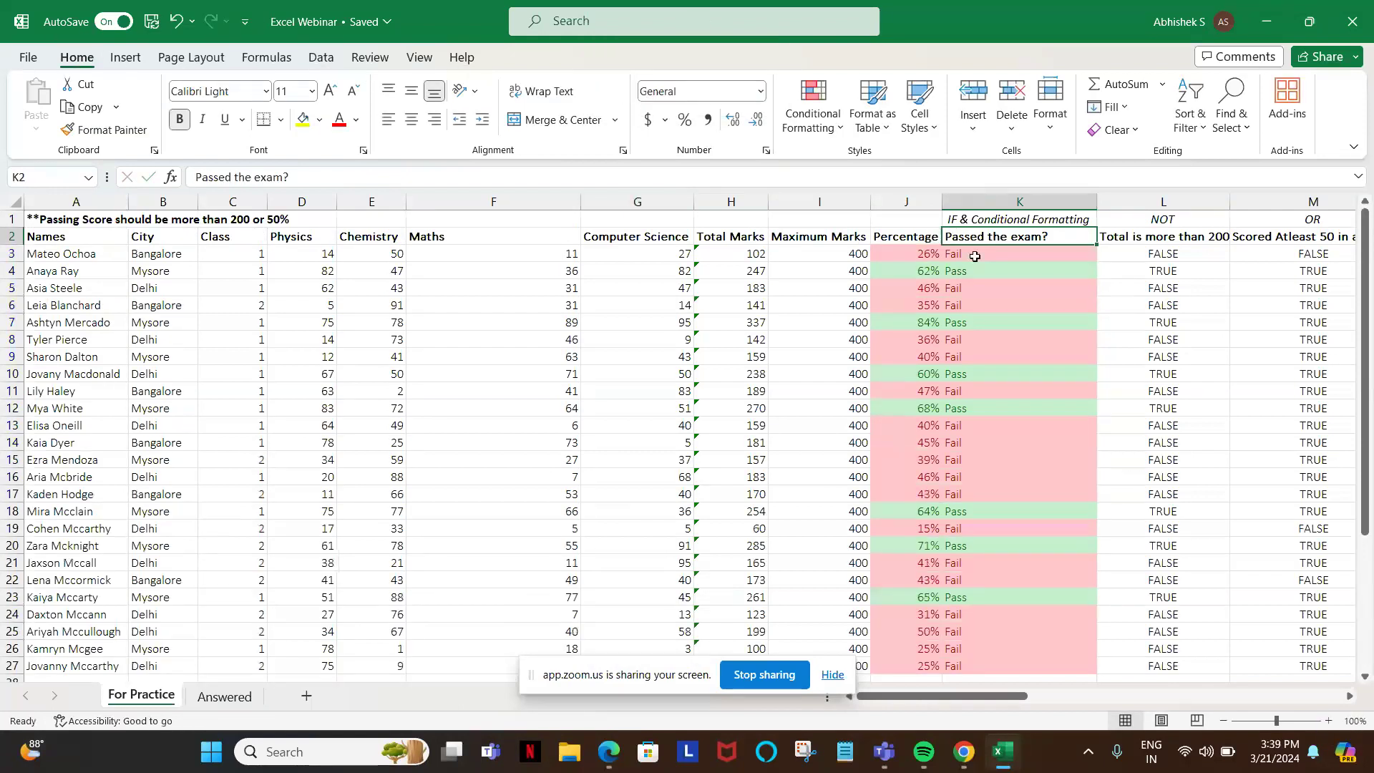
- Start a COUNTIF formula in G35 with the Passed the exam? column, $K$2:$K$27, as its absolute range
scroll(975, 256, down, 6)
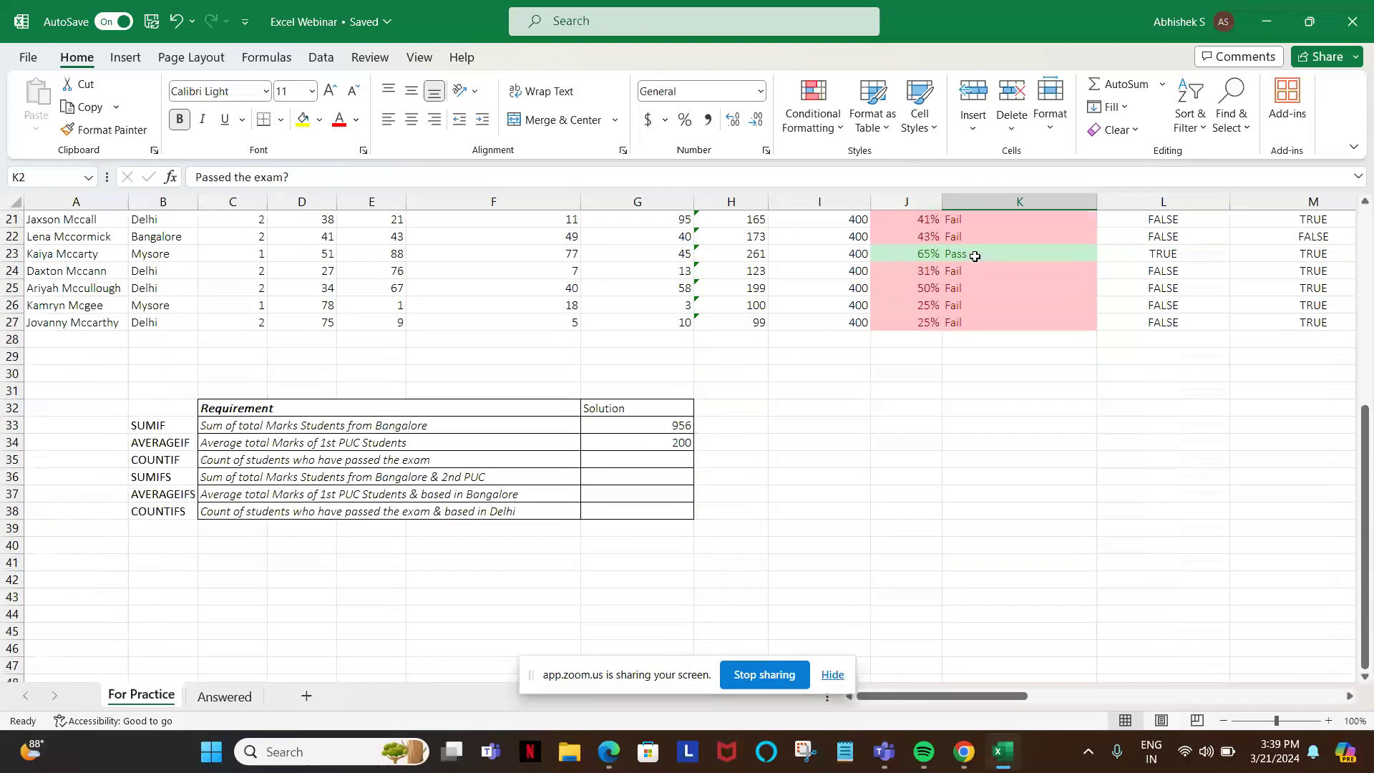
click(639, 462)
text(=)
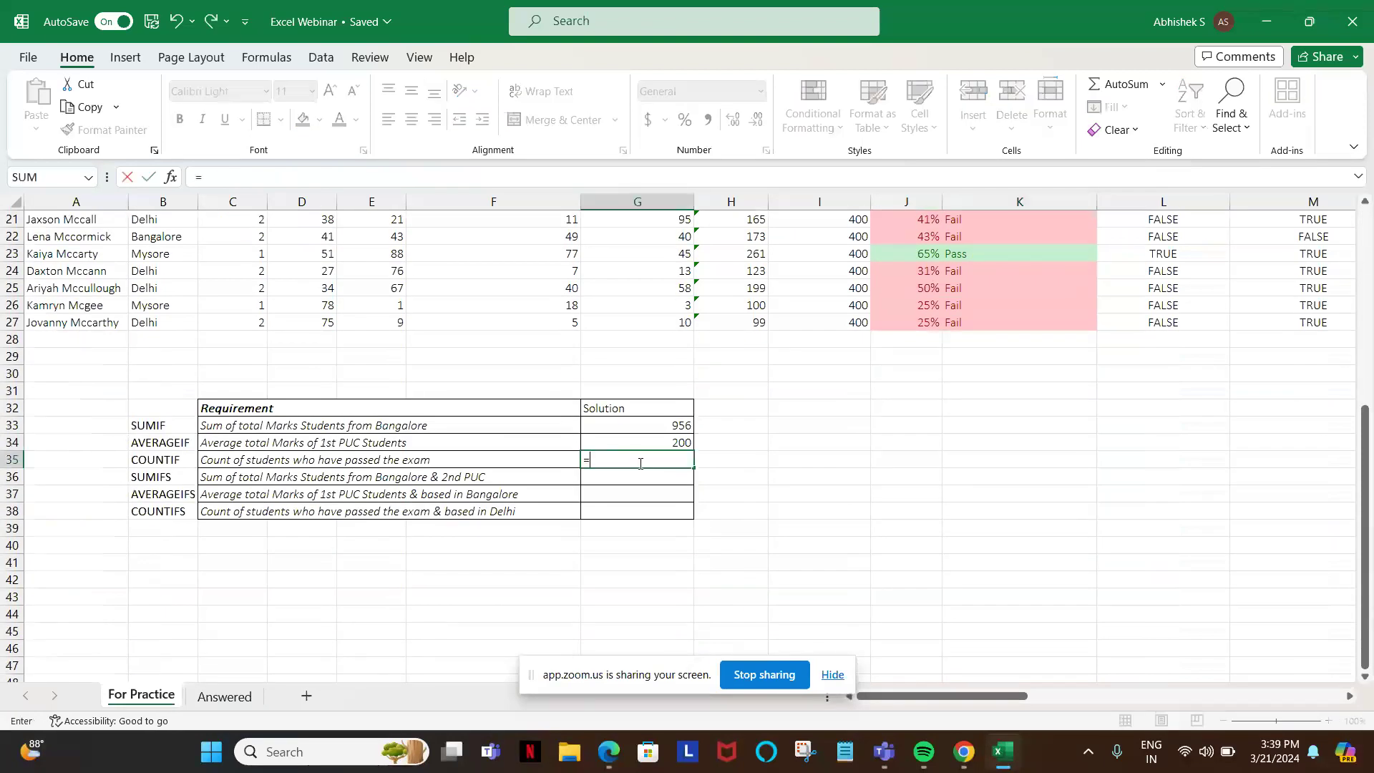
text(countif)
key(Tab)
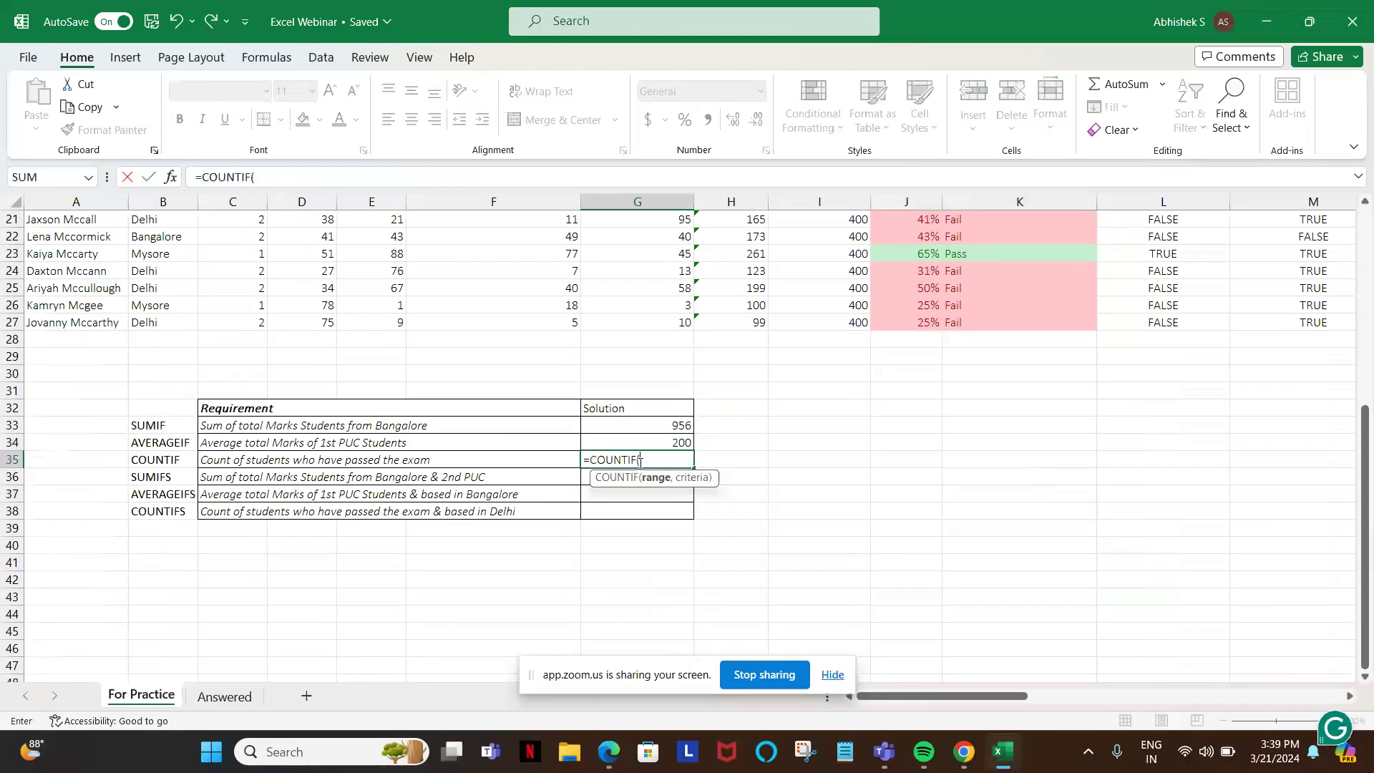
scroll(931, 325, up, 7)
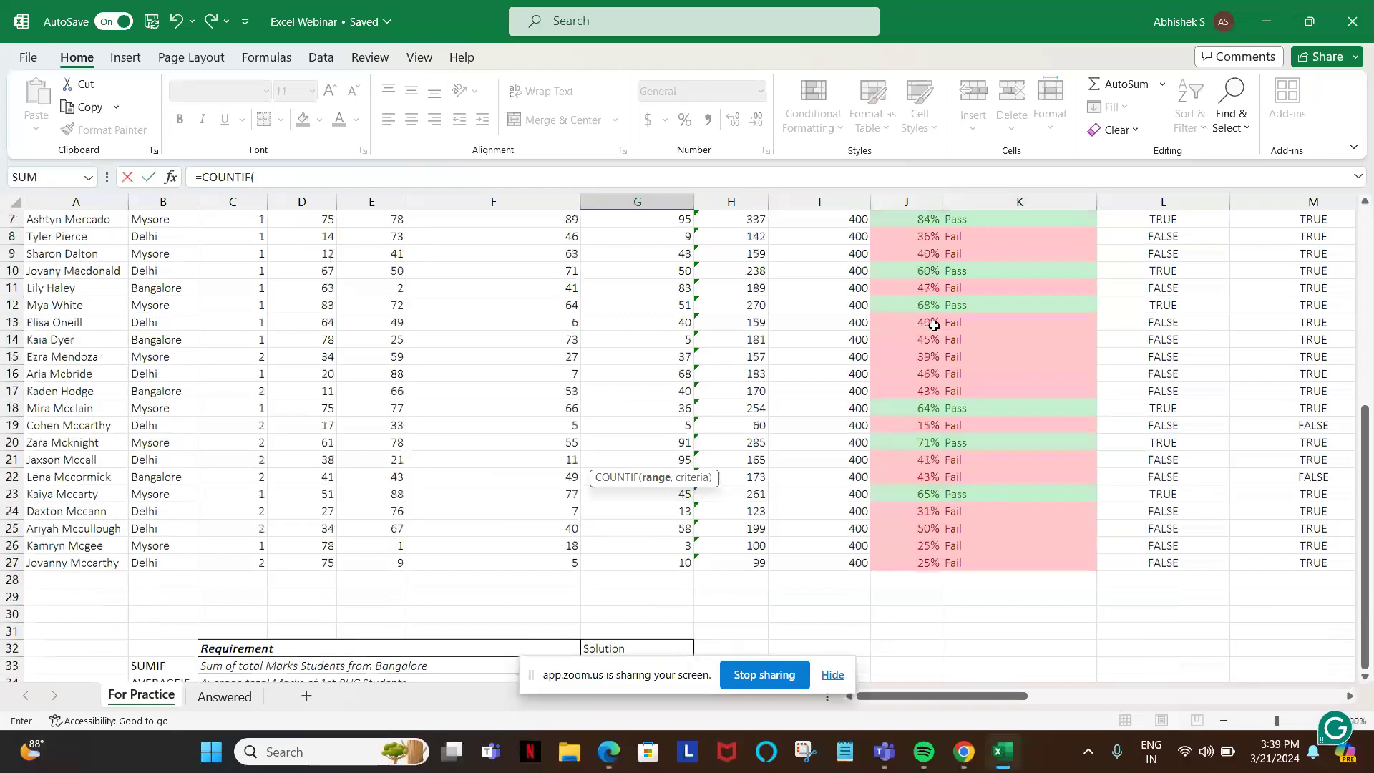
click(1002, 239)
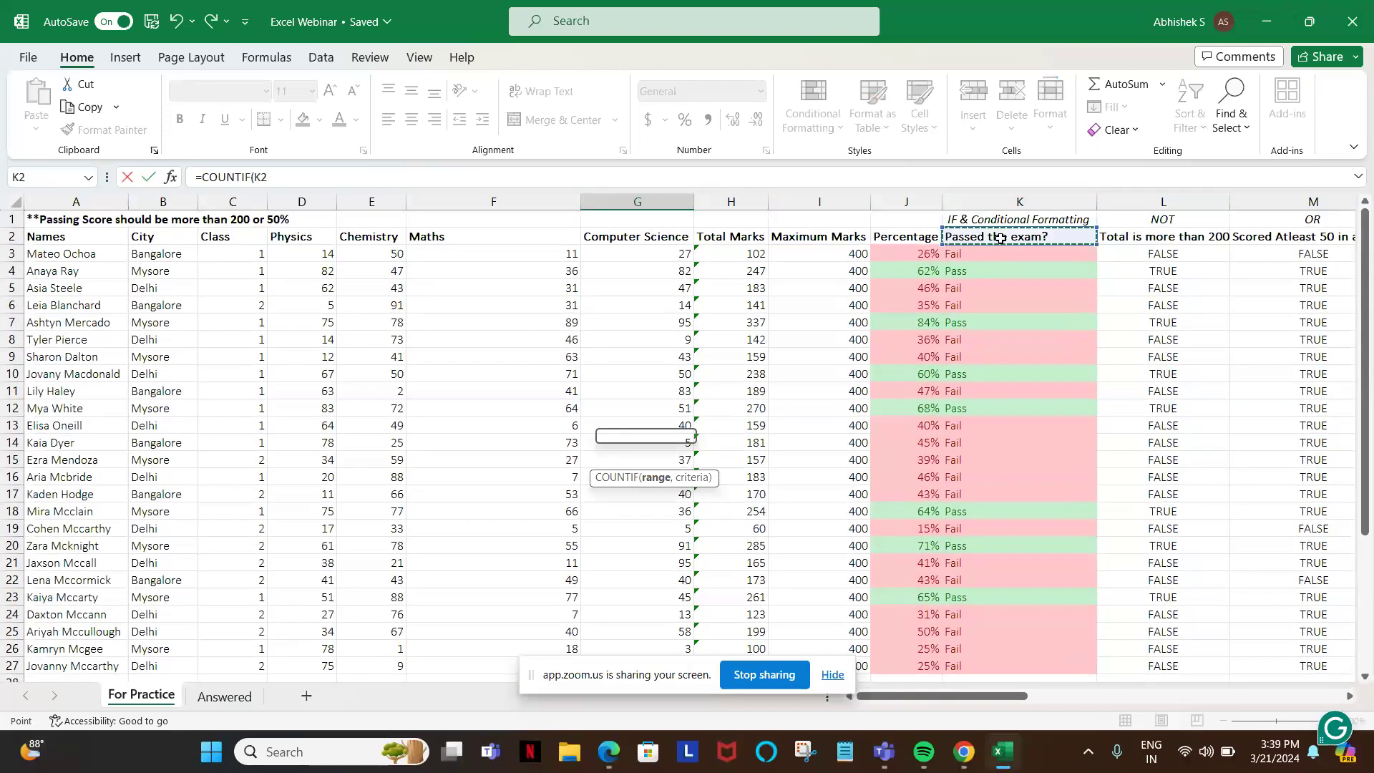
key(ctrl+shift+Left)
key(Right)
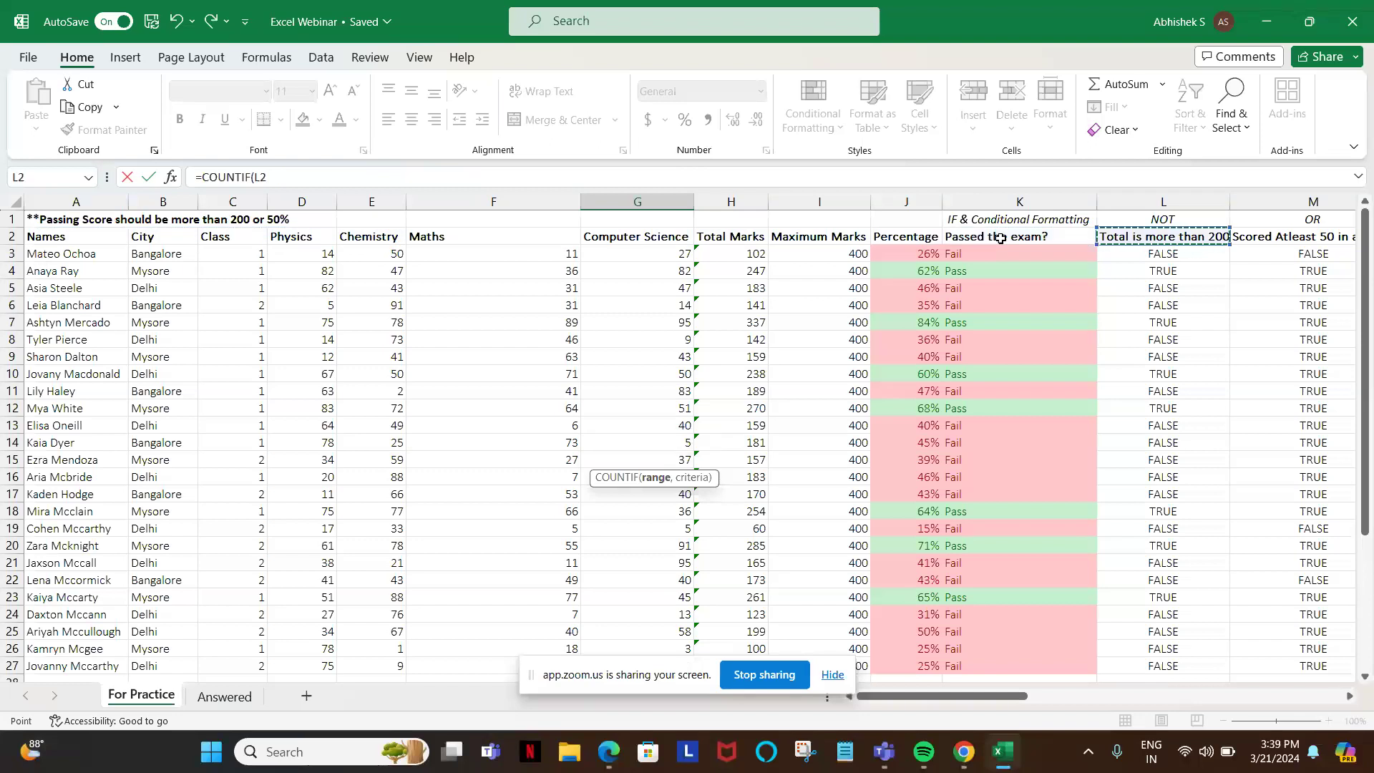
click(1036, 239)
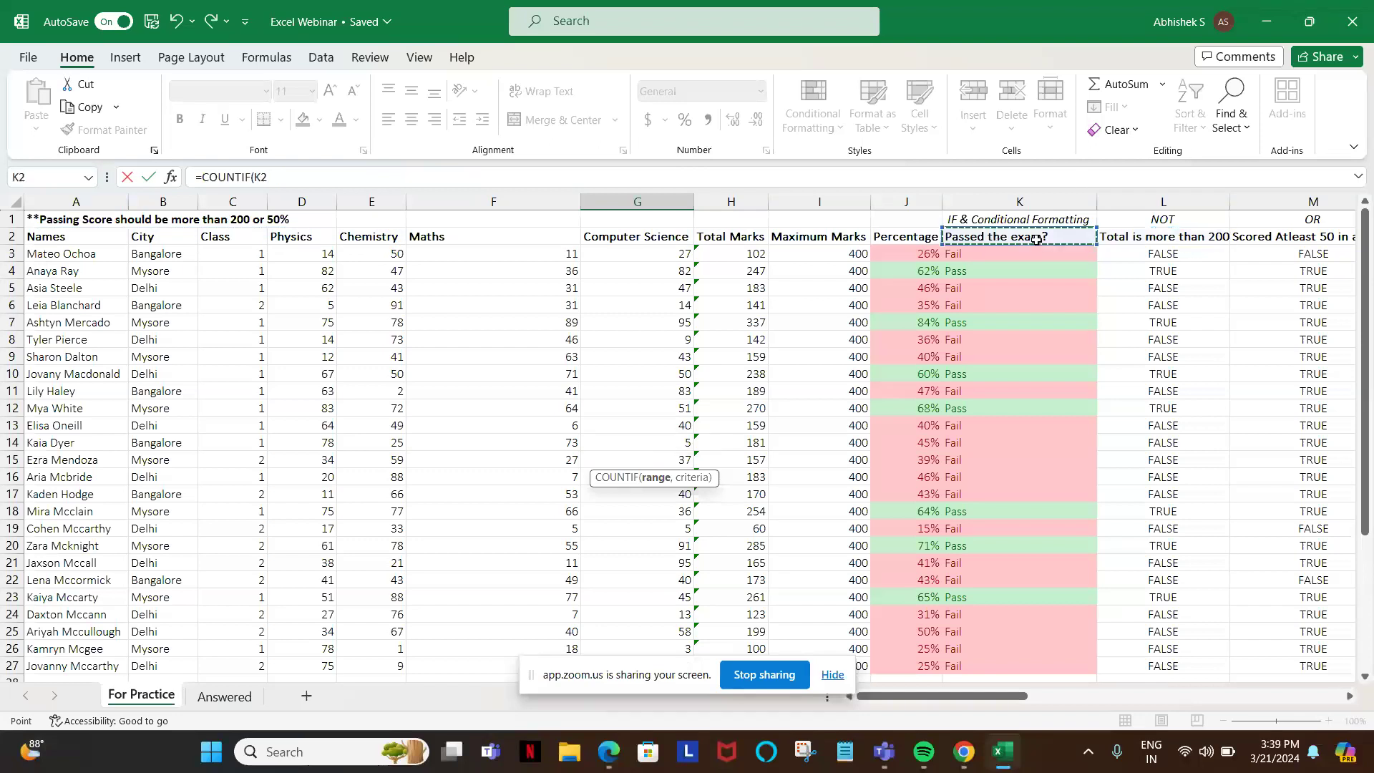
key(ctrl+shift+Down)
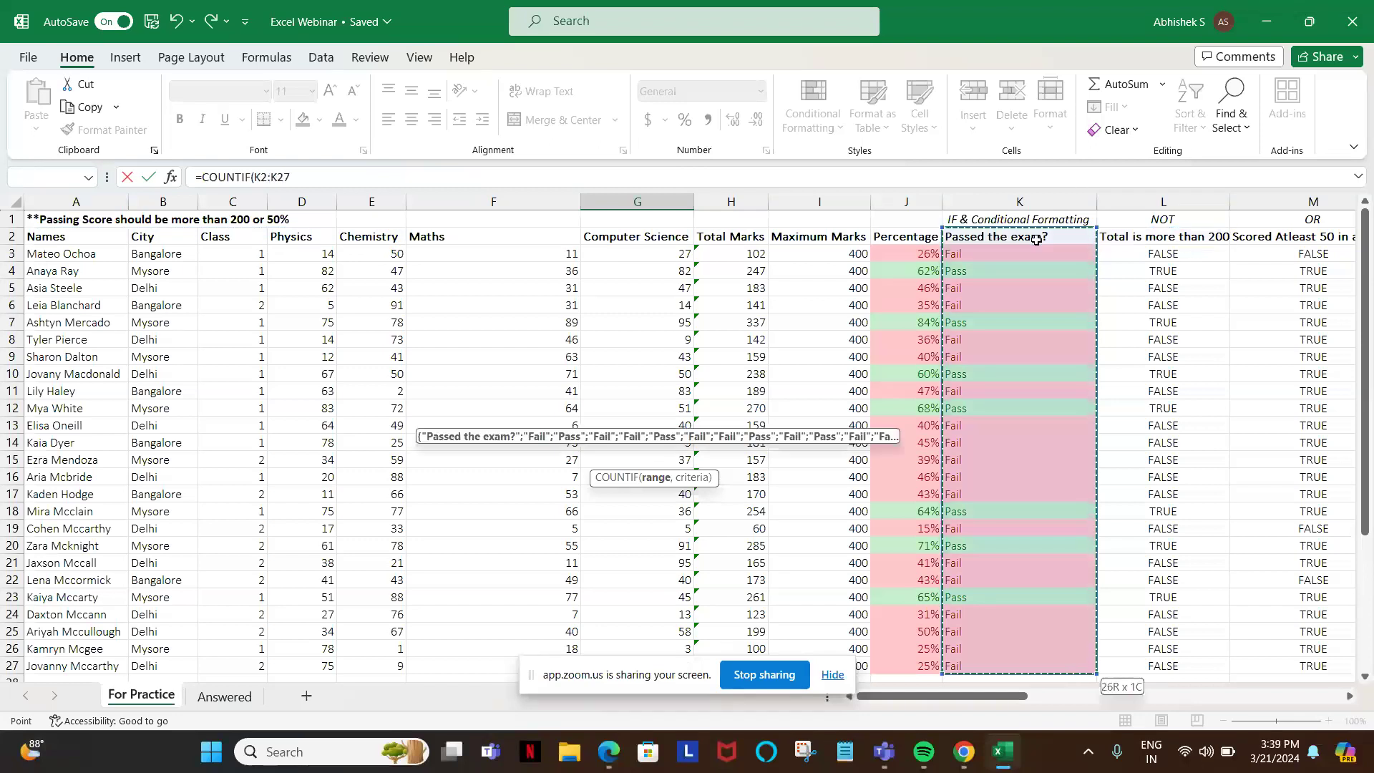
key(F4)
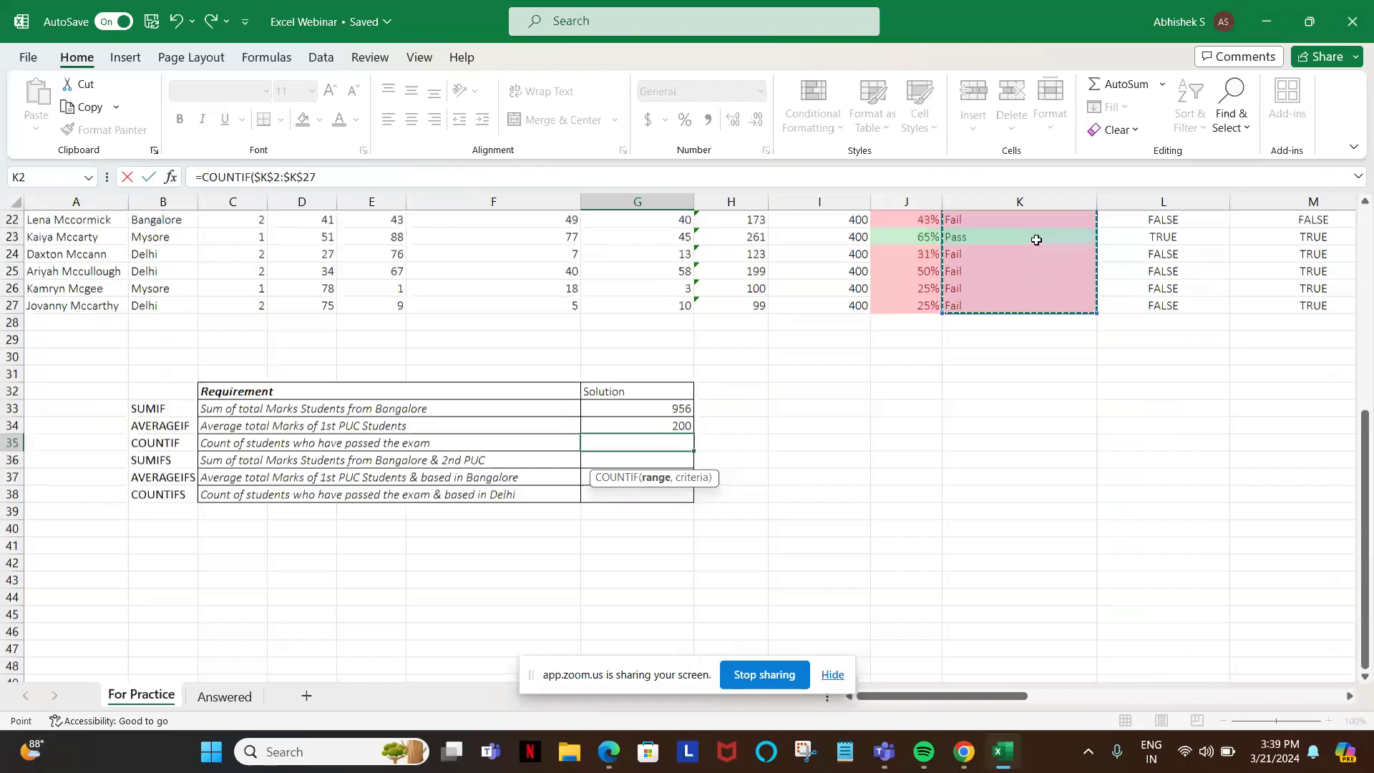
- Complete the COUNTIF formula in G35 with the criterion "Pass"
click(338, 176)
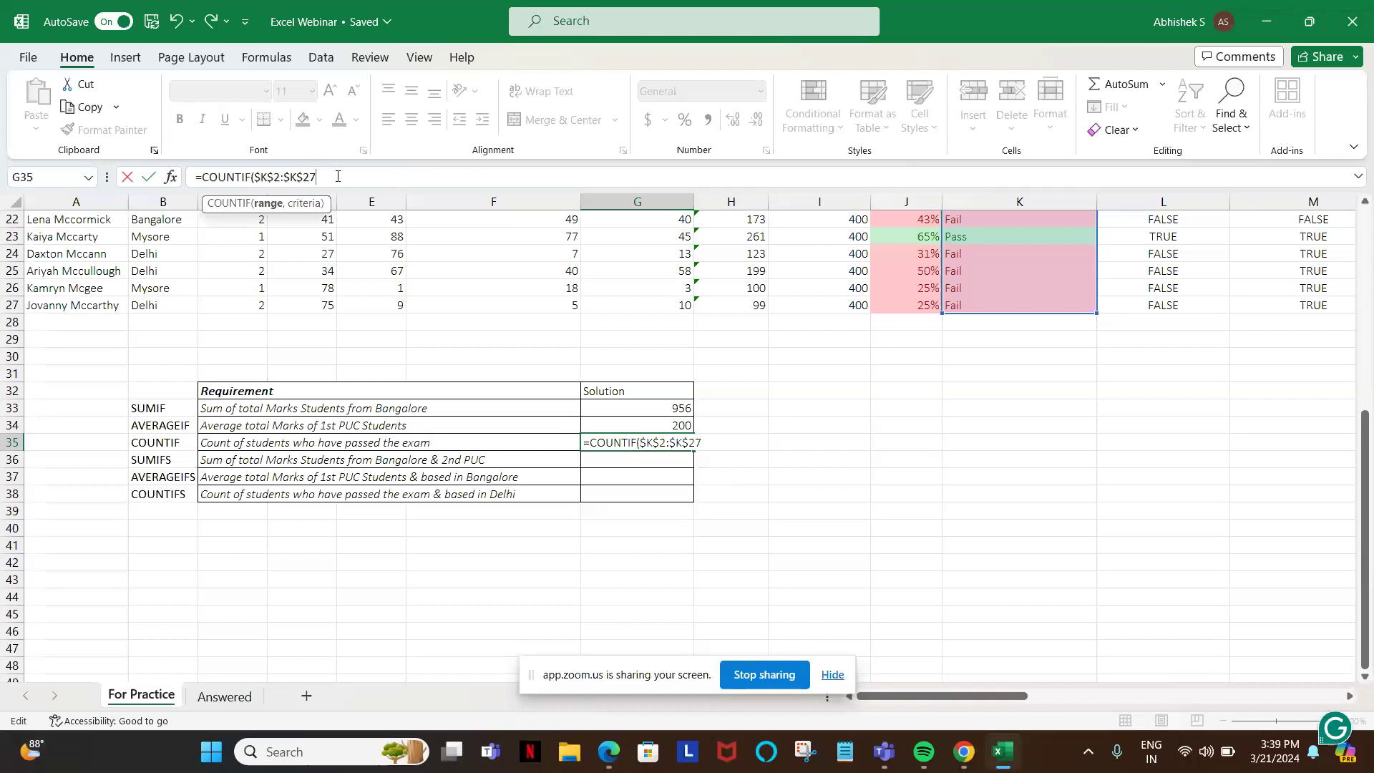
text(,)
text("Pass"))
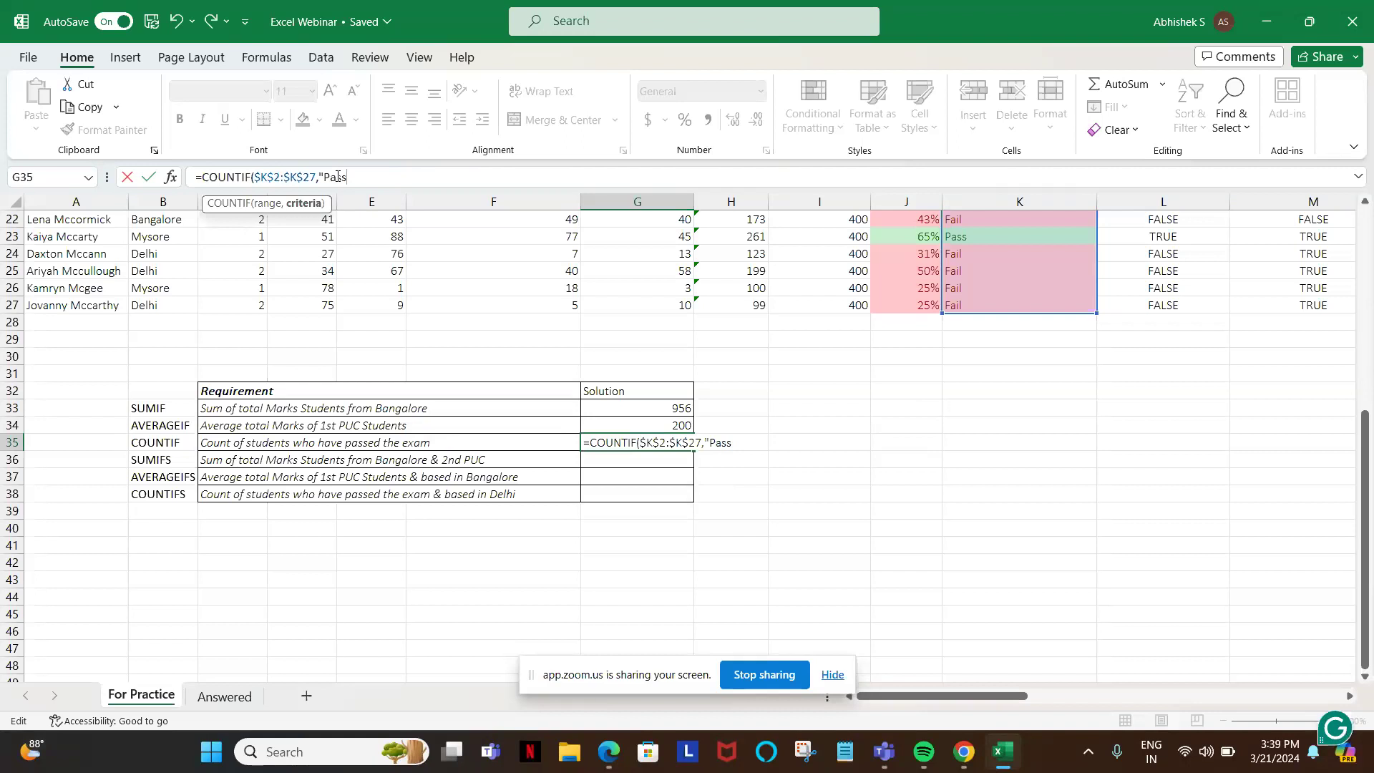
key(Return)
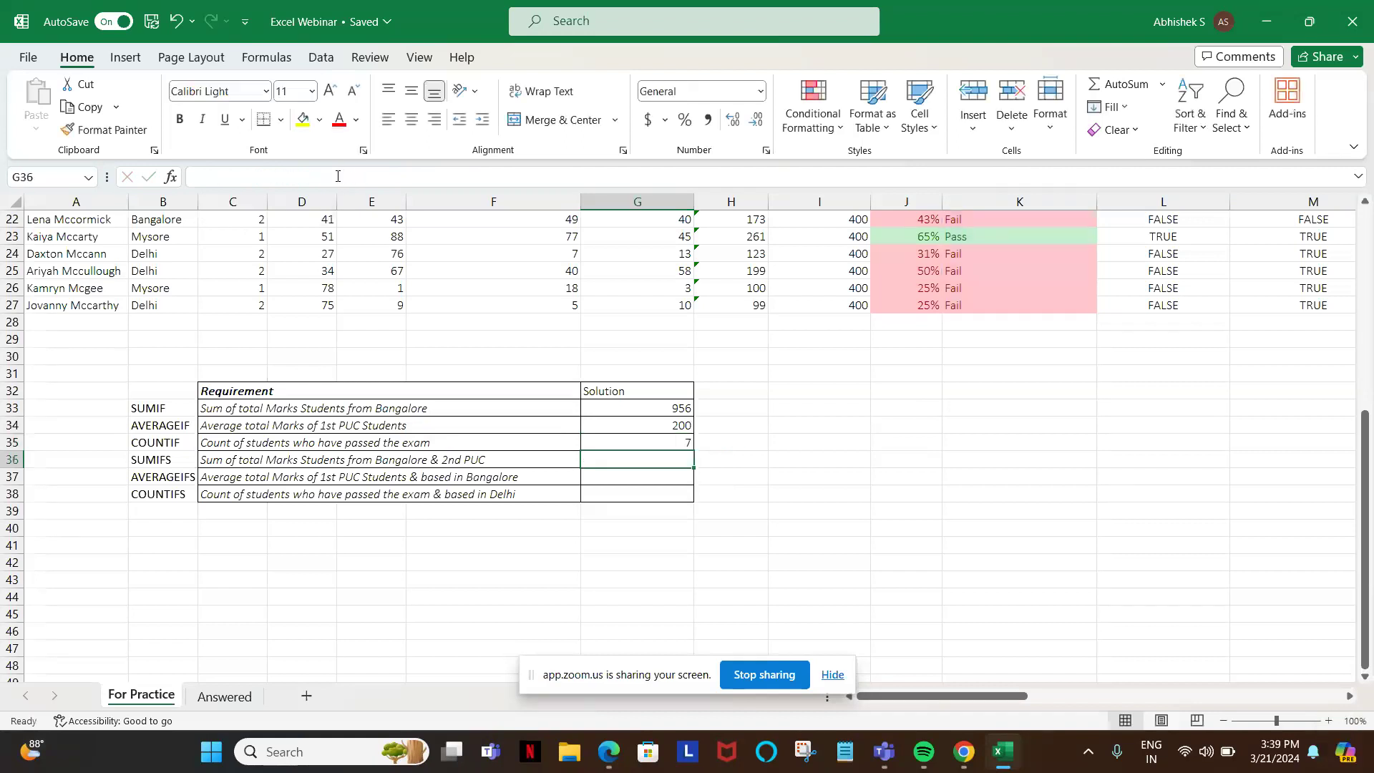
- Review the COUNTIF formula in G35 and turn filtering back on for the marks table's header row 2
click(679, 443)
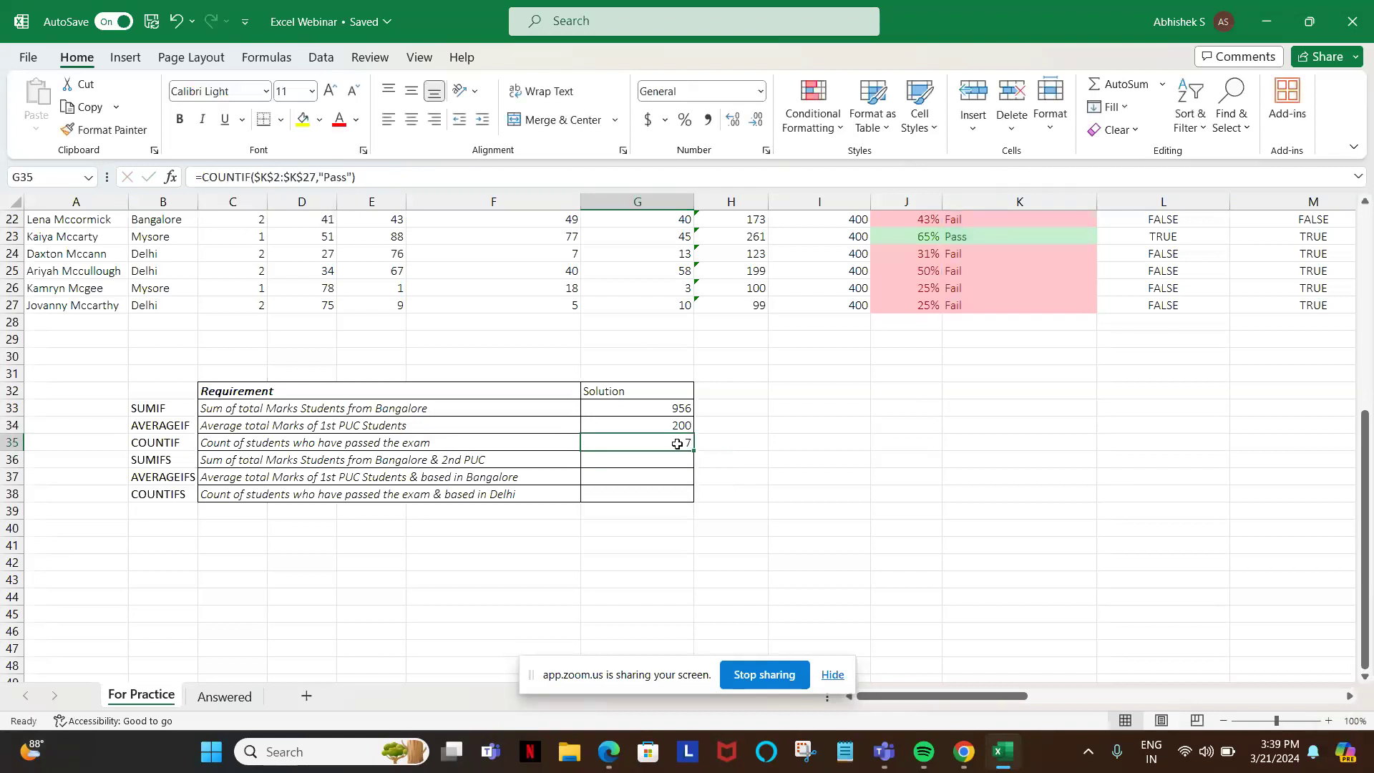
scroll(997, 264, up, 5)
scroll(996, 264, up, 3)
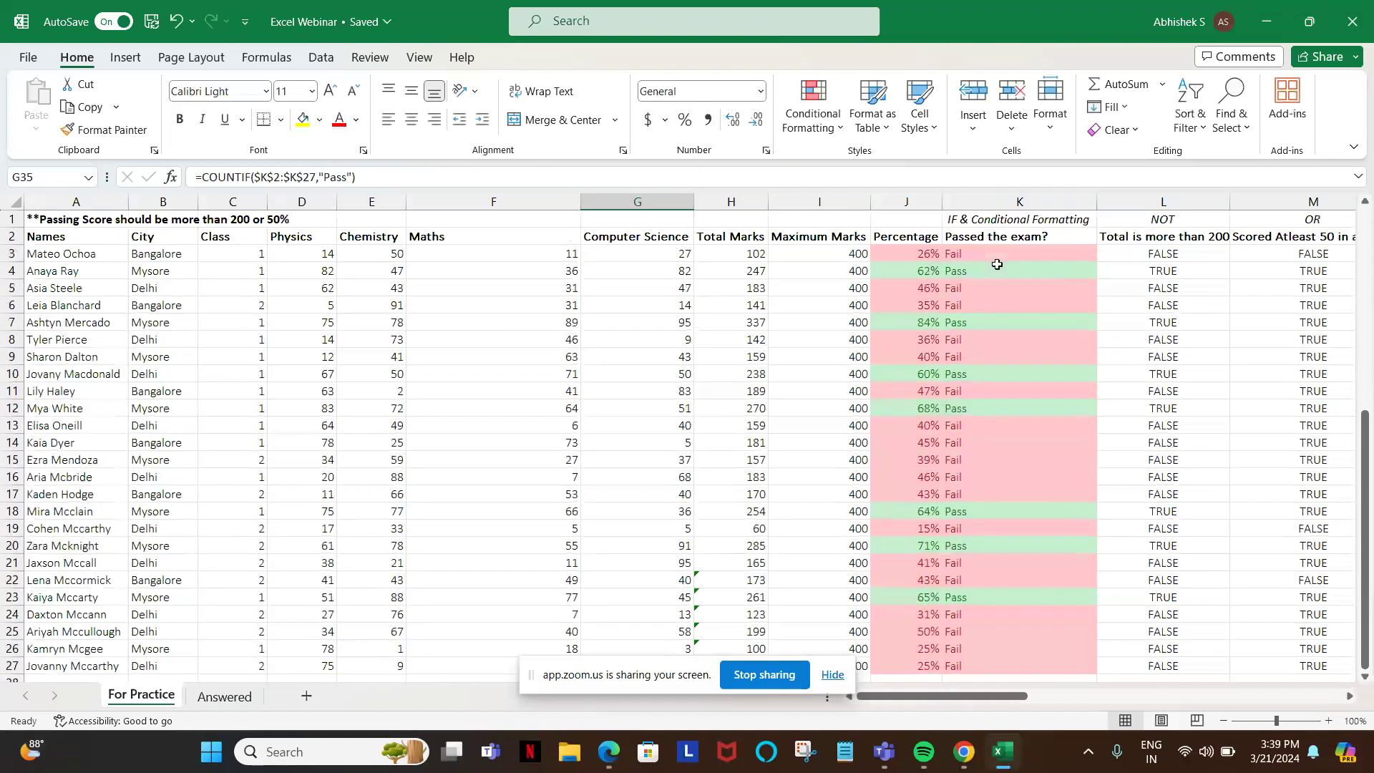
click(959, 235)
key(shift+space)
key(alt+d)
key(f)
key(f)
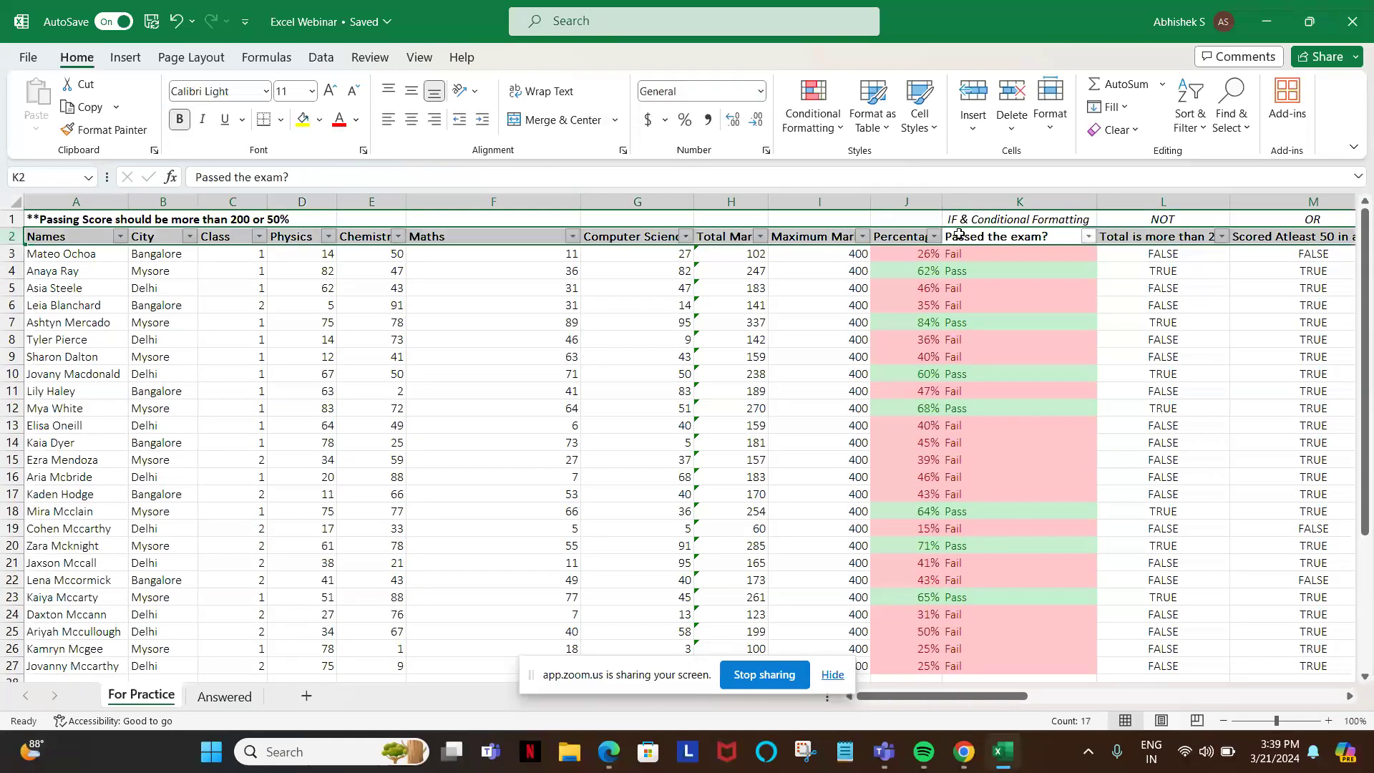
- Filter the Passed the exam? column to Pass and select its remaining values to read their count
click(958, 235)
key(alt+Down)
key(Down)
key(Down)
key(Down)
key(Down)
key(Down)
key(Down)
key(Down)
key(Down)
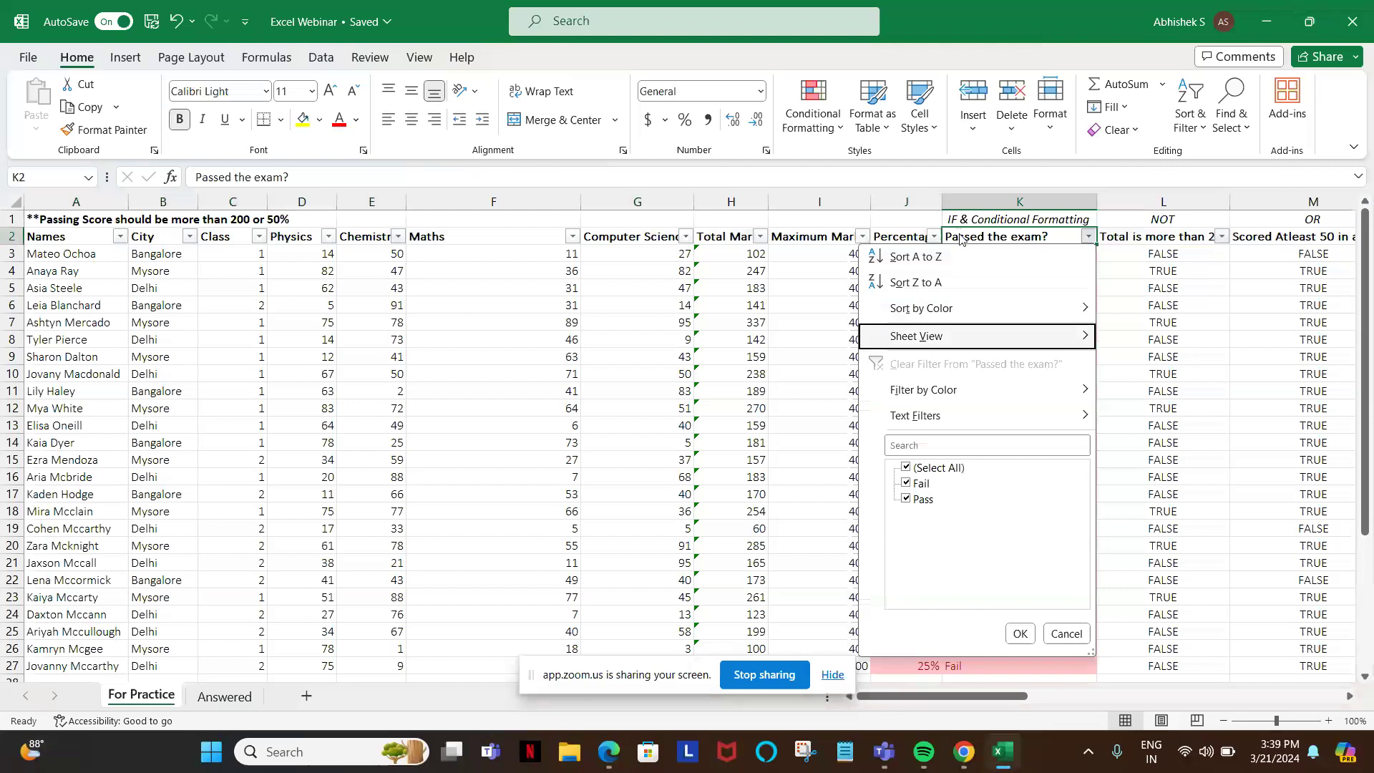
key(space)
key(Down)
key(Down)
key(space)
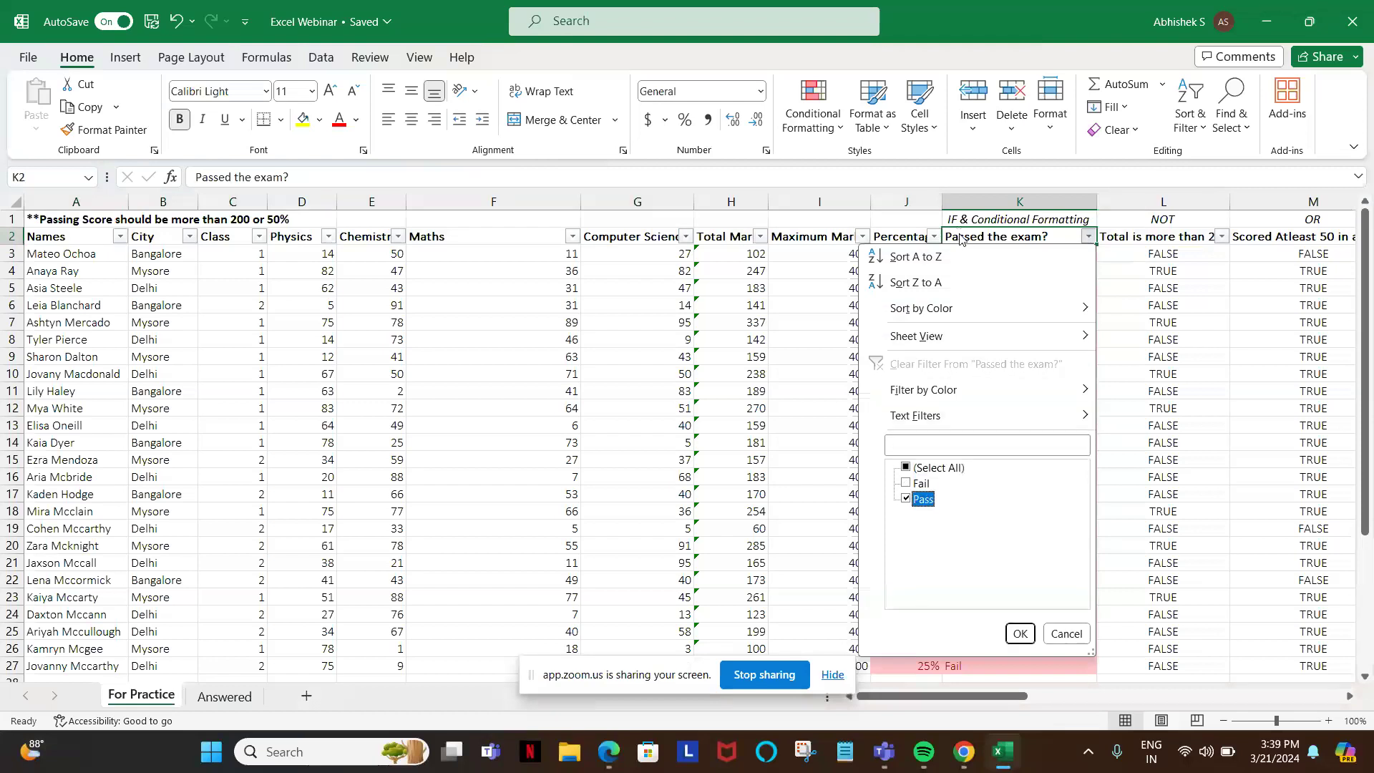
key(Return)
key(Down)
key(ctrl+shift+Down)
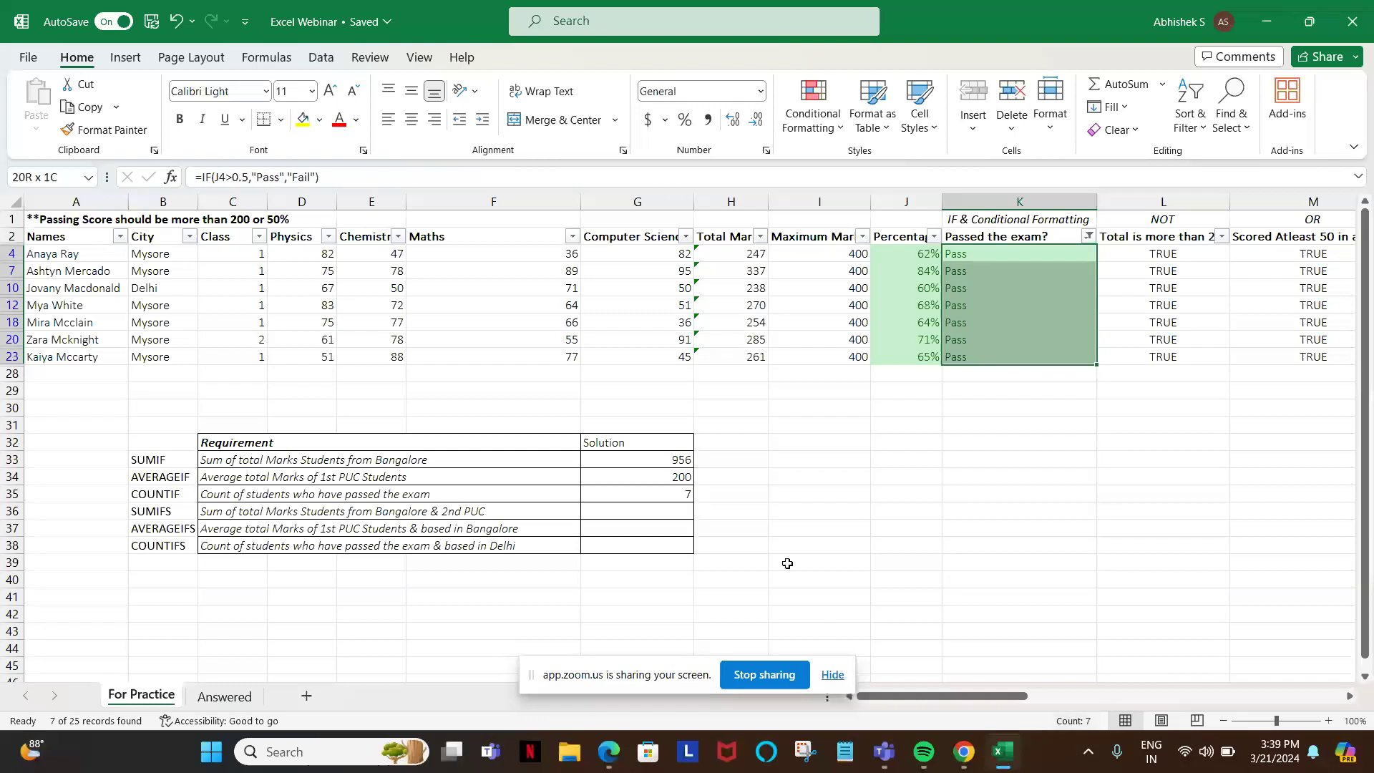
- Remove the Pass filter by turning off filtering on the marks table
click(1072, 234)
key(alt+d)
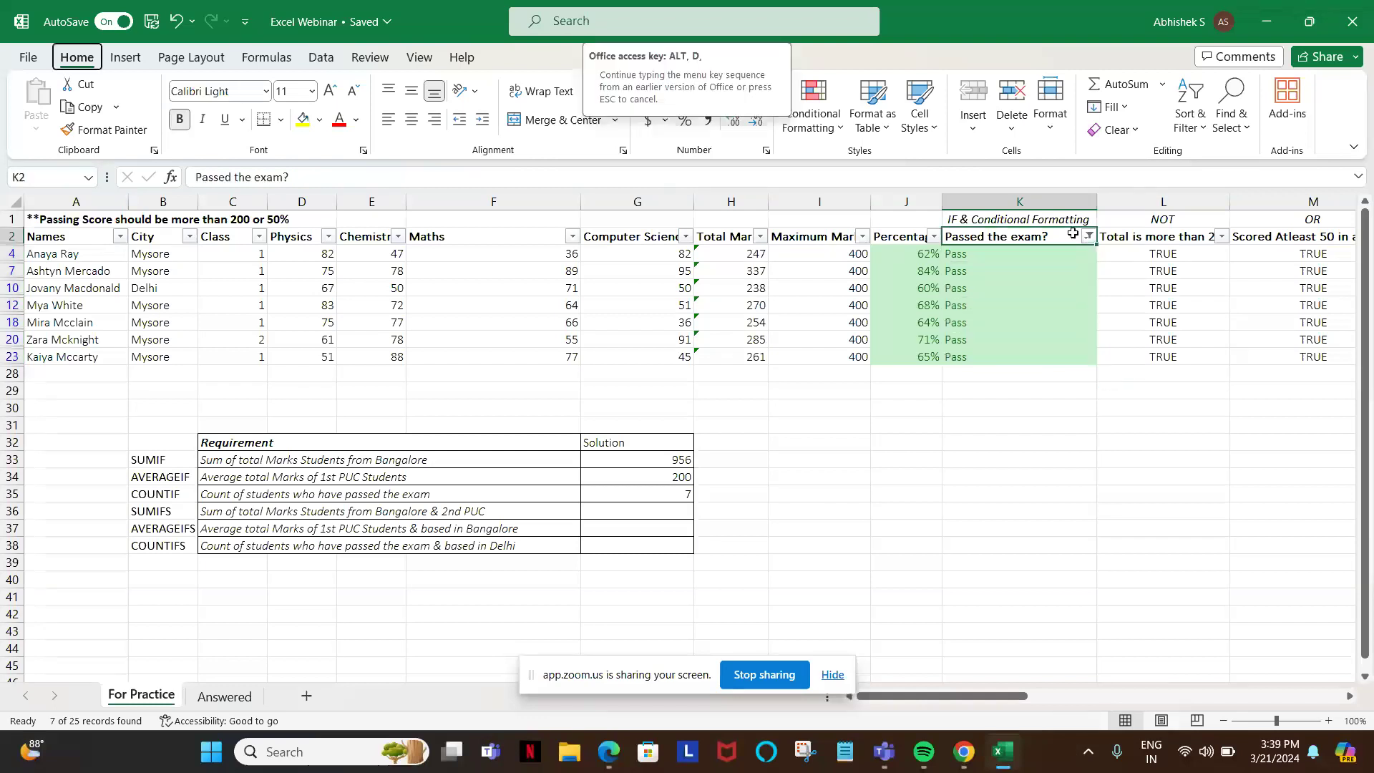
key(f)
key(f)
- Switch to the Zoom webinar in the browser and read back through the recent chat messages
key(alt+Tab)
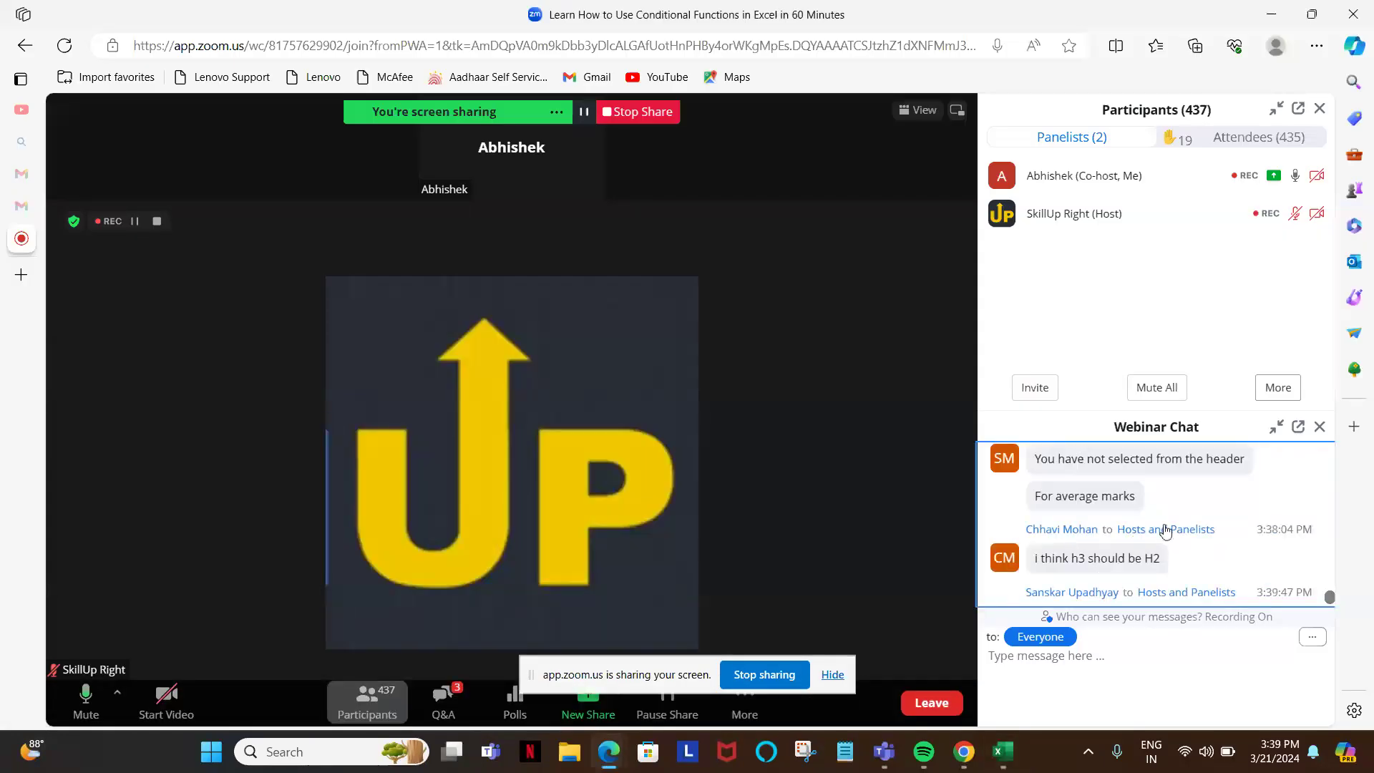
scroll(1193, 513, up, 1)
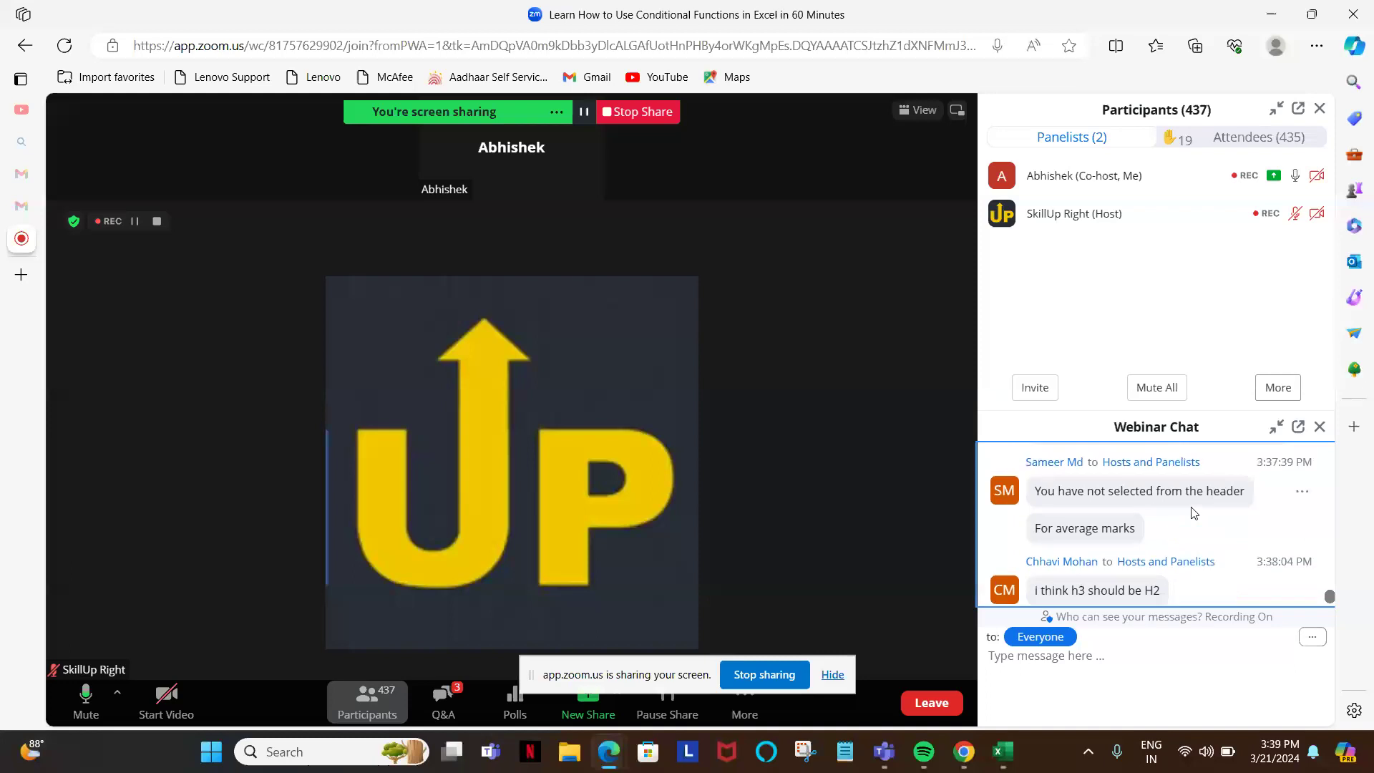
scroll(1194, 512, up, 3)
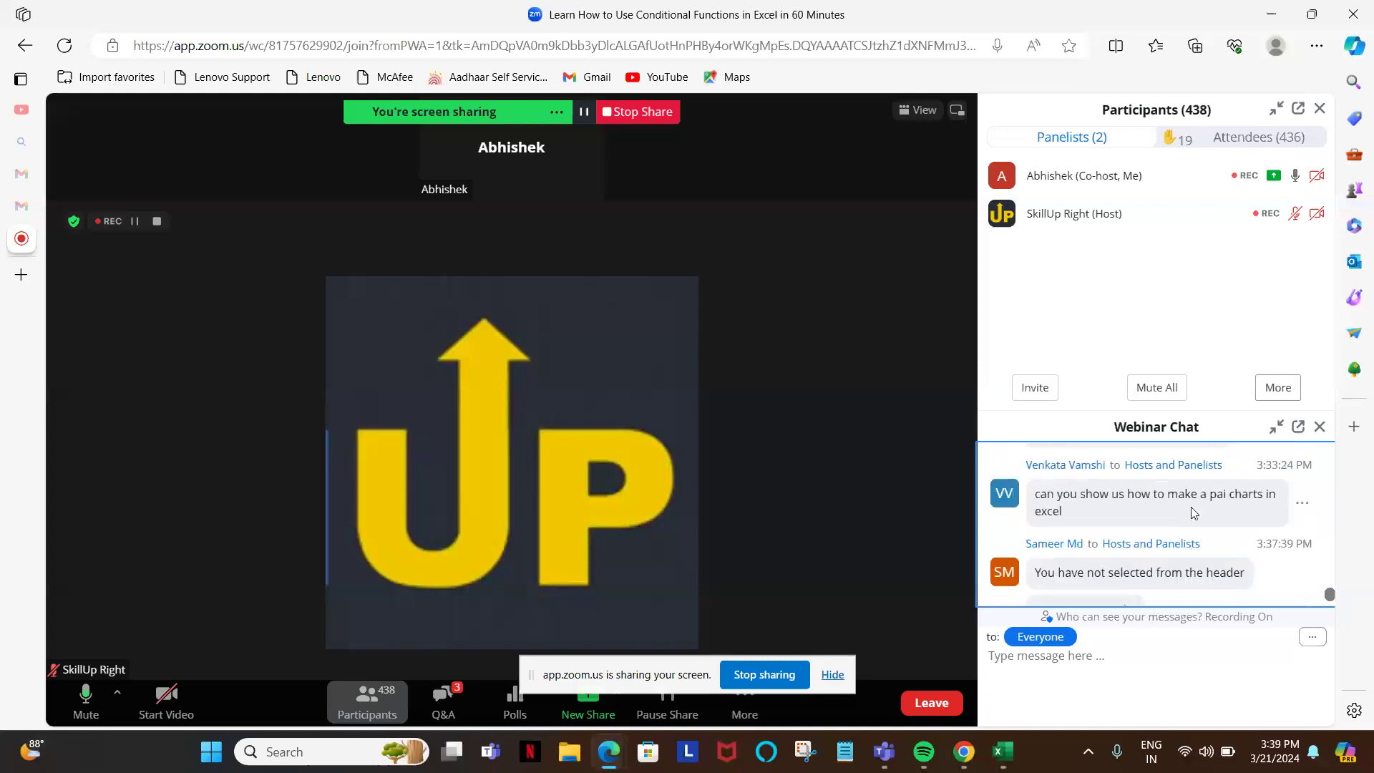
- Read through the newest Zoom webinar chat messages and return to the Excel marks workbook
scroll(1191, 507, up, 1)
scroll(1192, 513, up, 3)
scroll(1192, 512, down, 3)
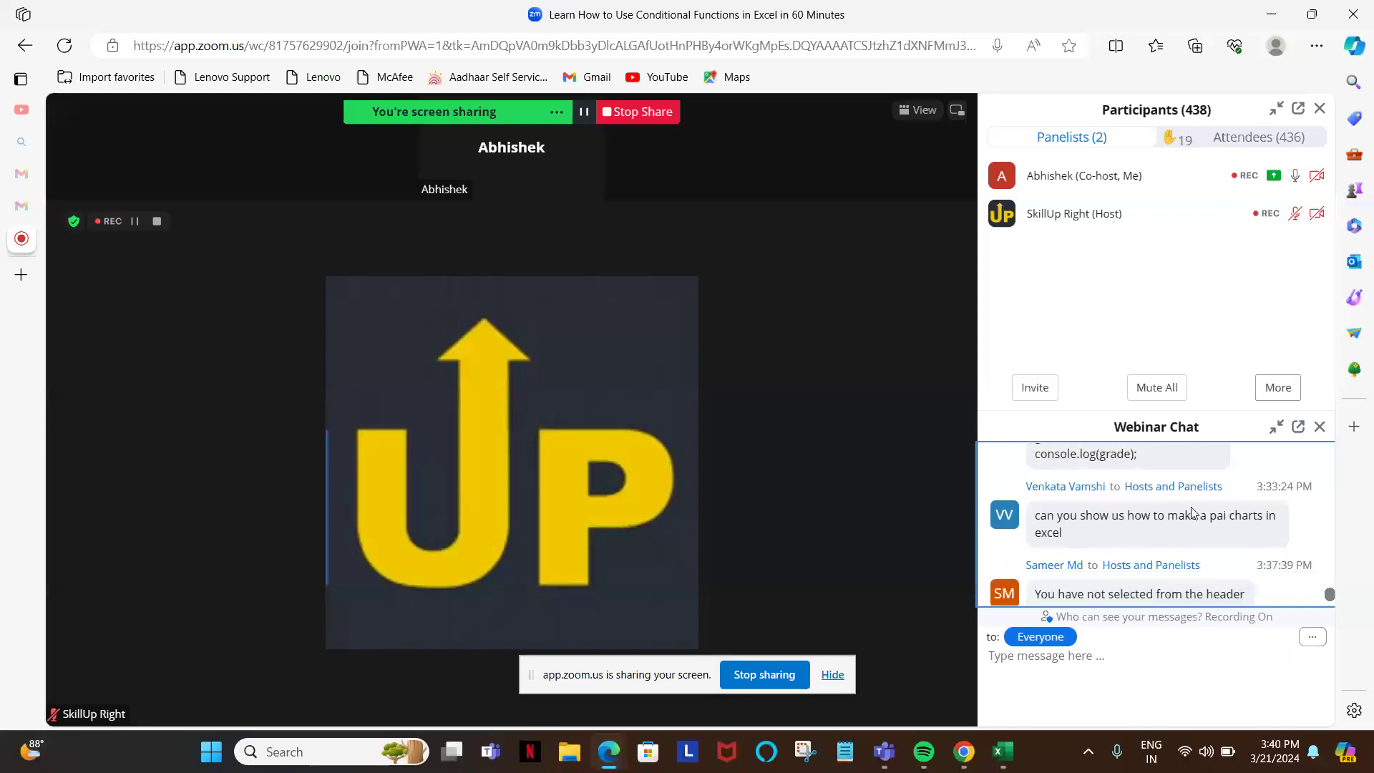
scroll(1192, 513, down, 5)
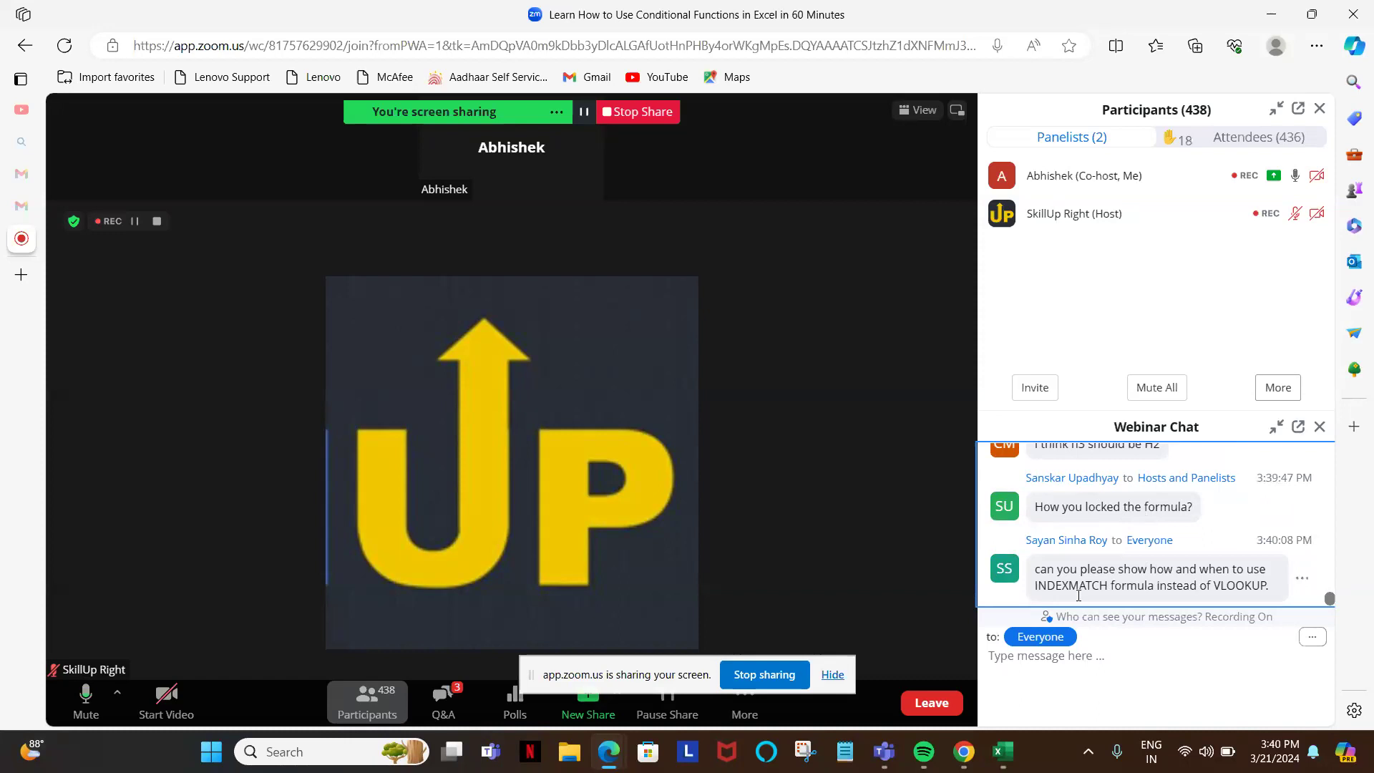
click(1029, 677)
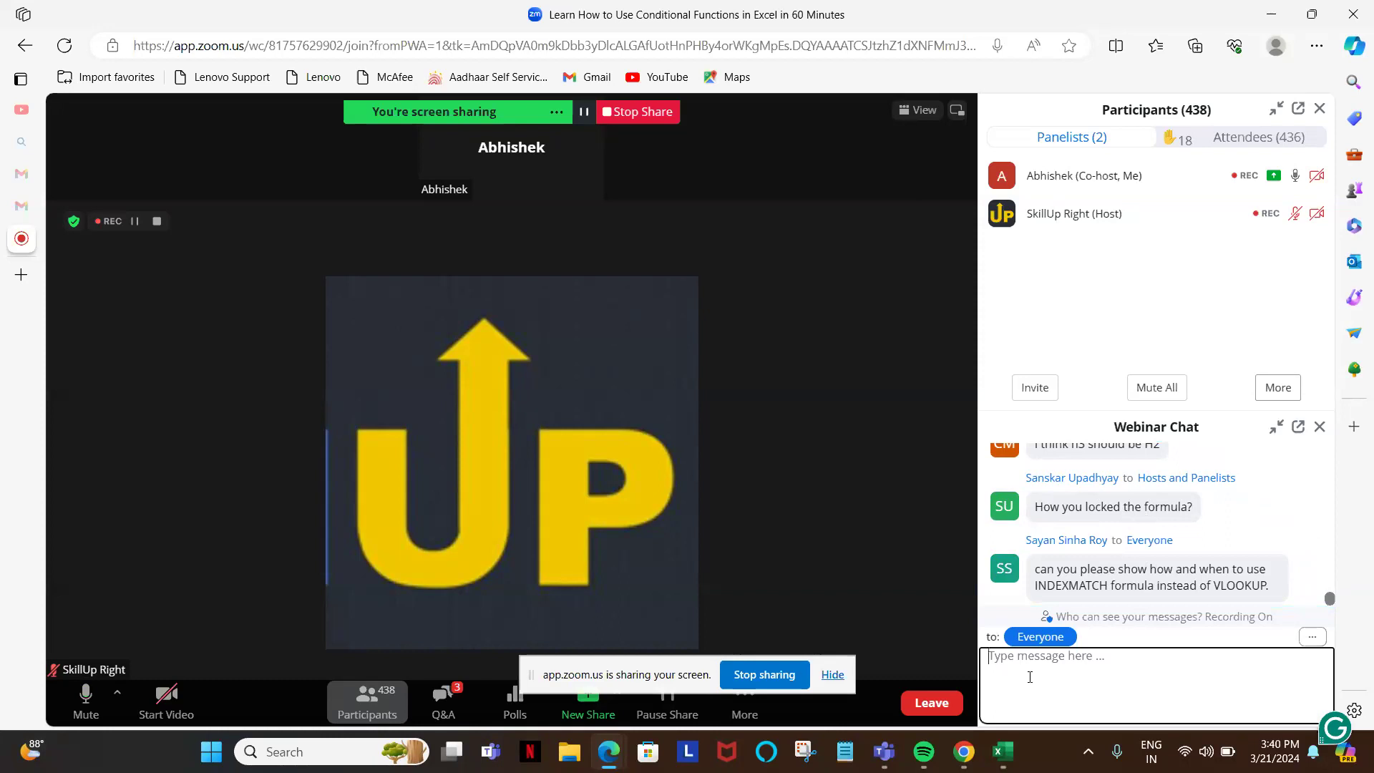
key(alt+Tab)
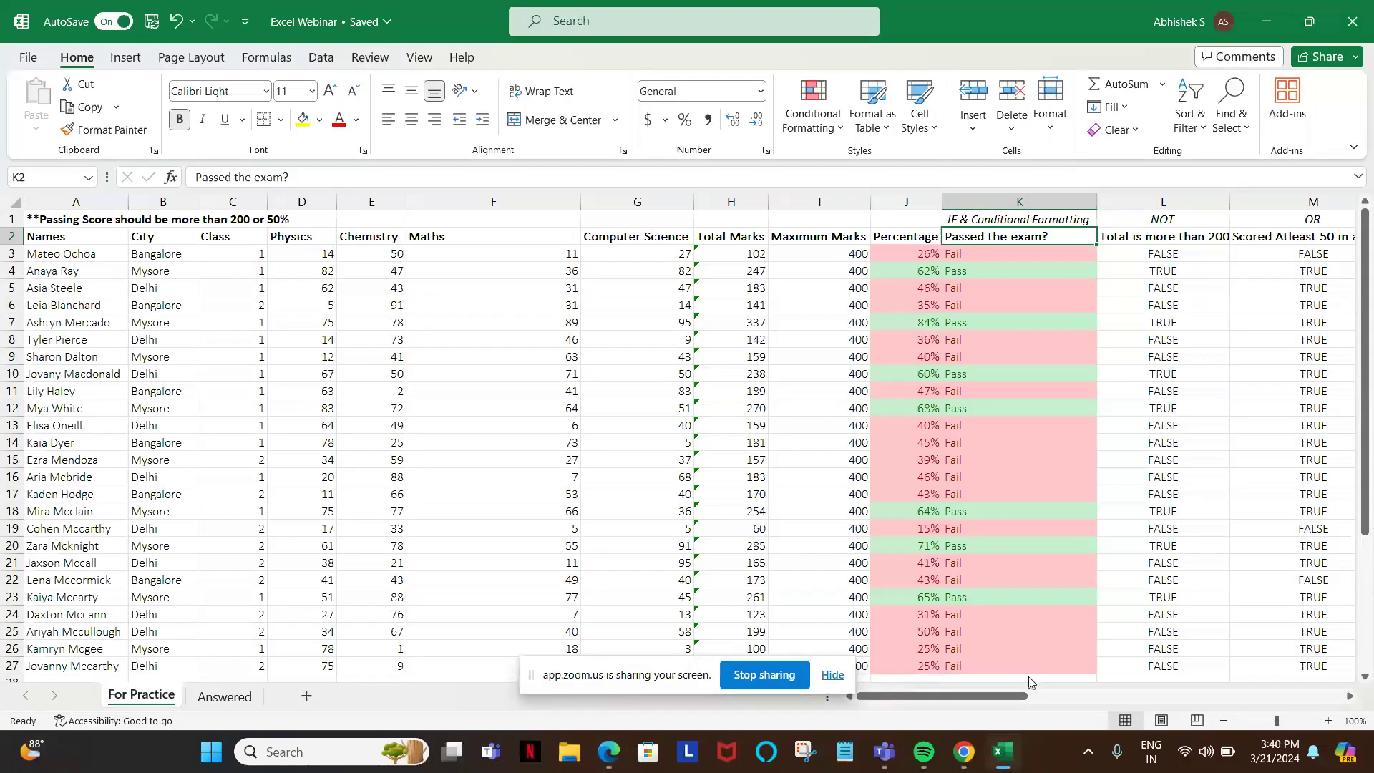
key(alt+Tab)
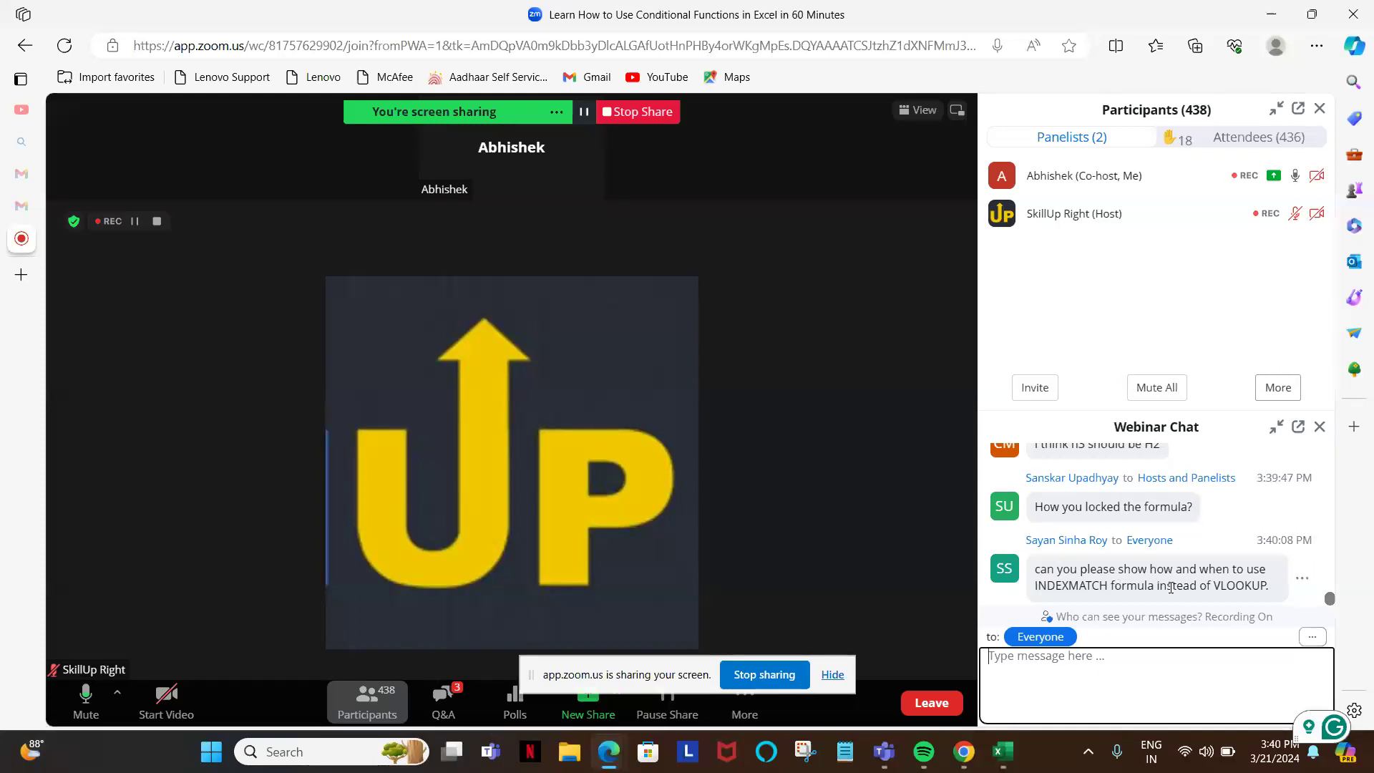
key(alt+Tab)
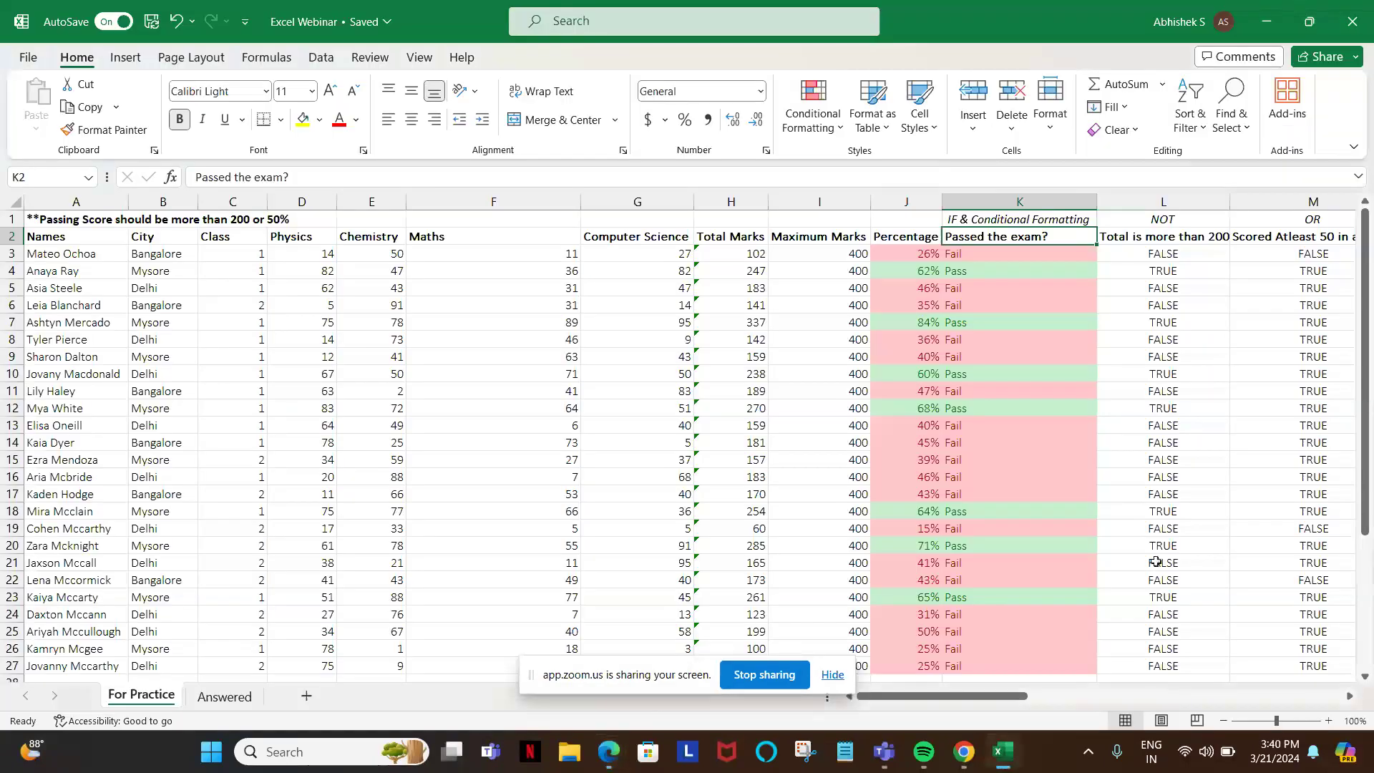
- Compare the SUMIF requirement in row 33 with the SUMIFS requirement in row 36 of the Requirement table
scroll(1029, 509, down, 1)
scroll(1030, 509, down, 4)
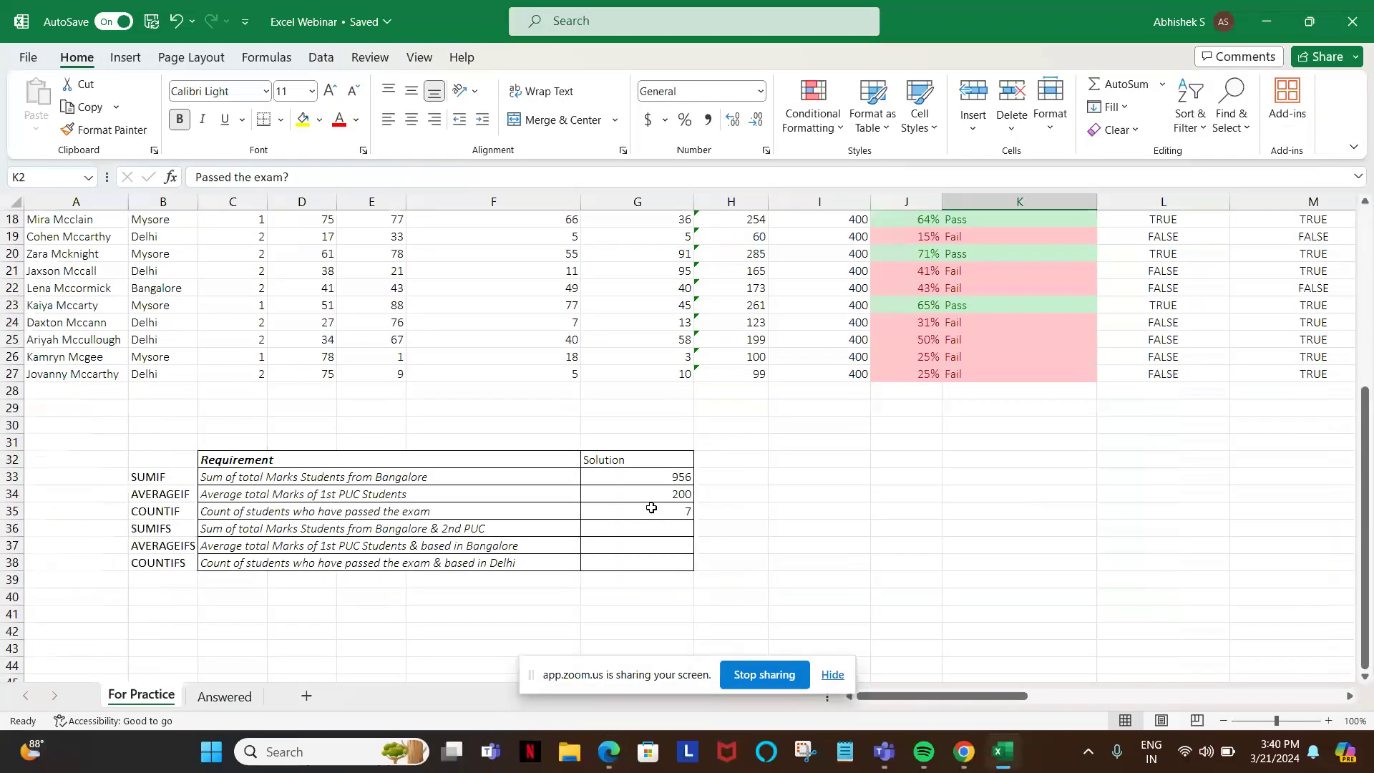
click(611, 533)
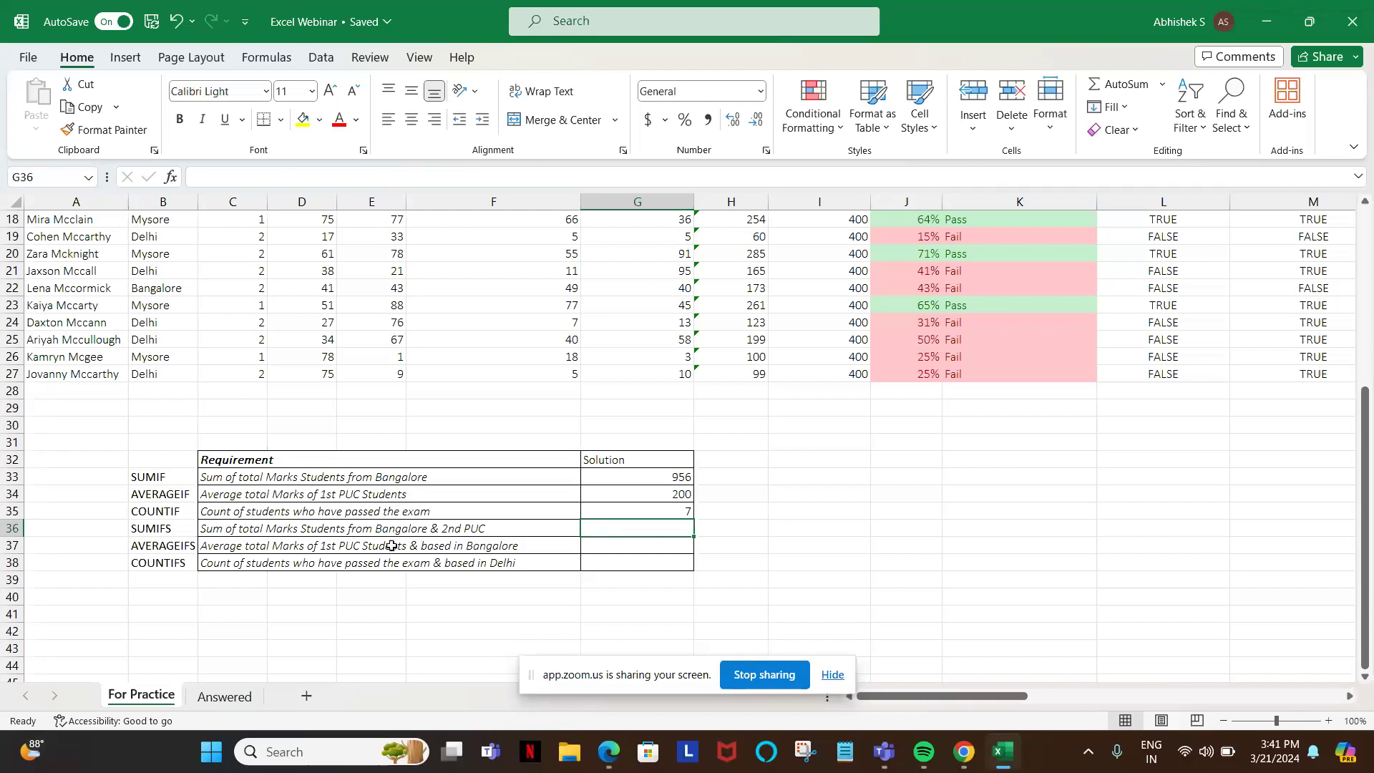
click(274, 533)
click(413, 479)
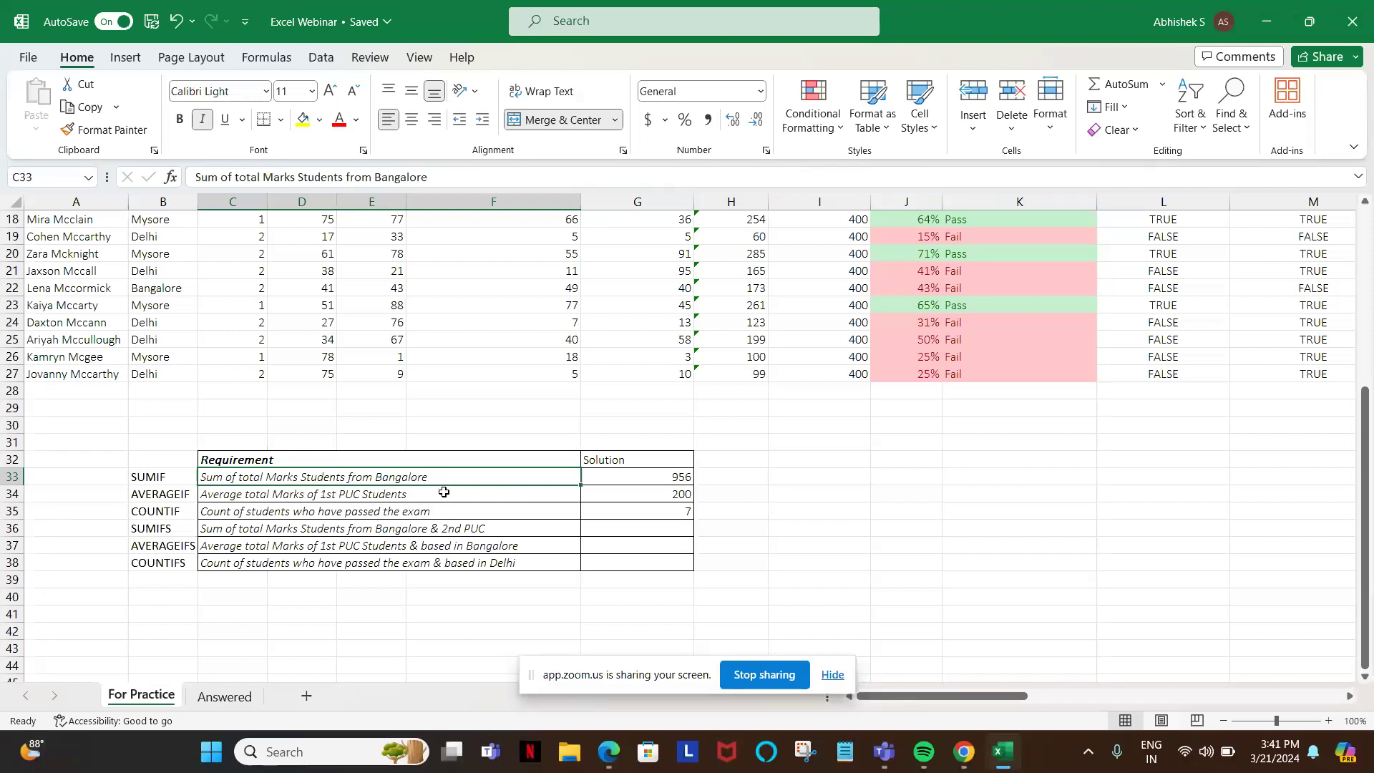
click(387, 531)
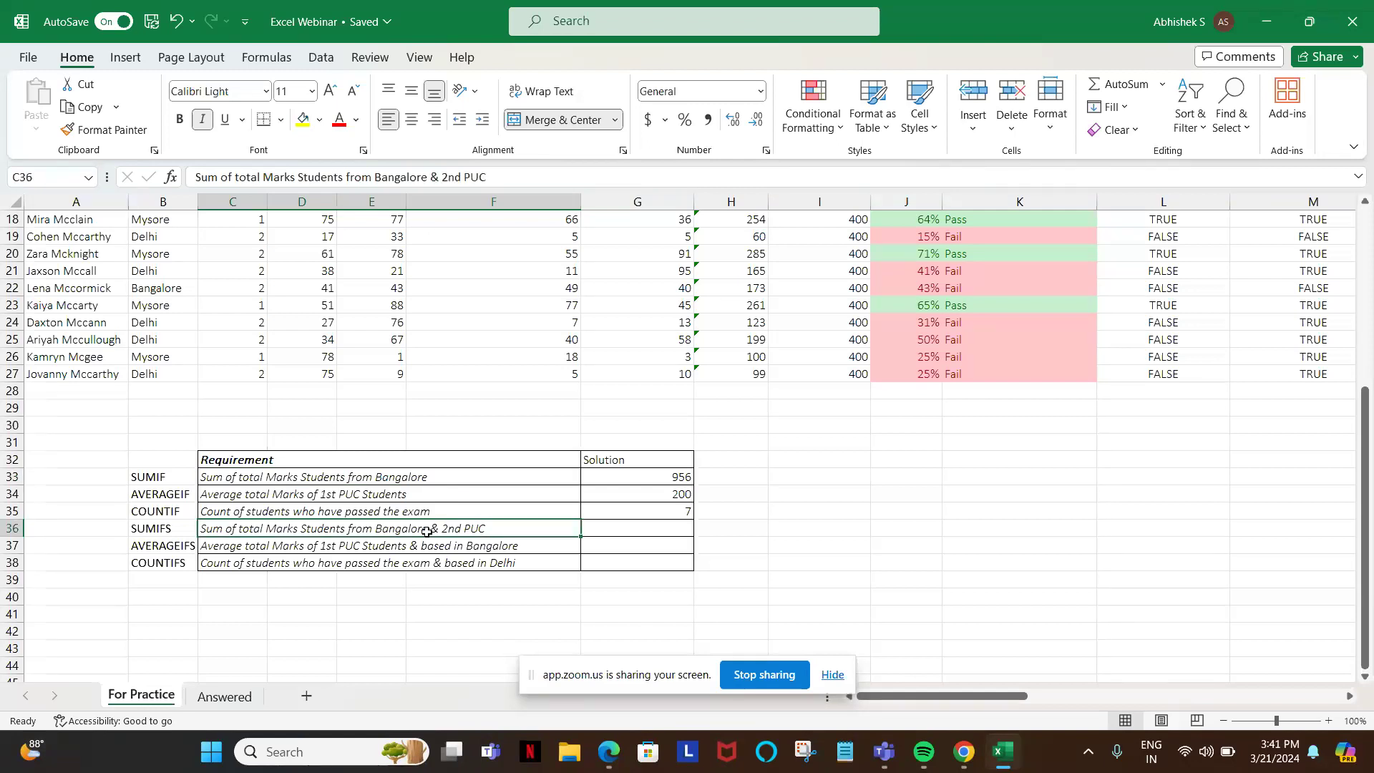
- Start a SUMIFS formula in G36 with the Total Marks column locked as the sum range $H$2:$H$27
click(609, 533)
text(=)
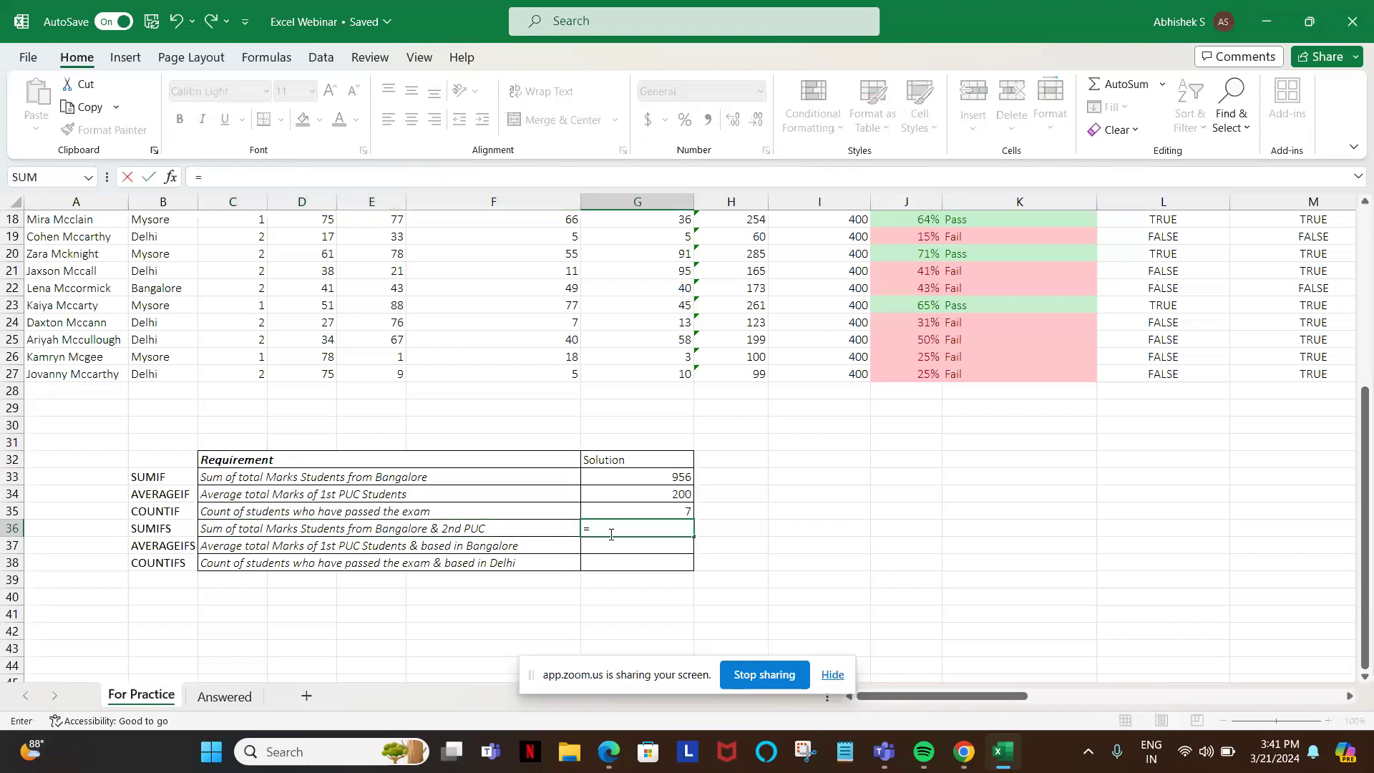
text(sumifs)
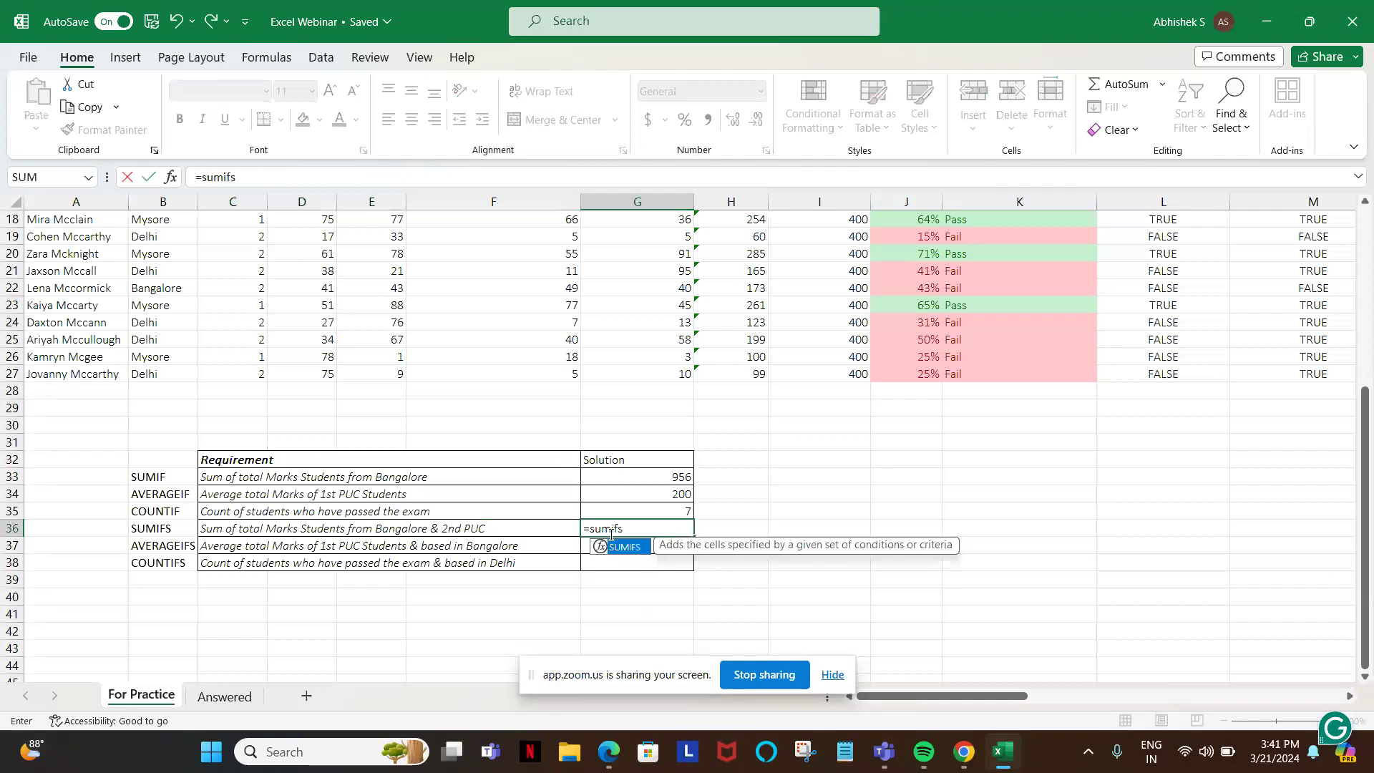
key(Tab)
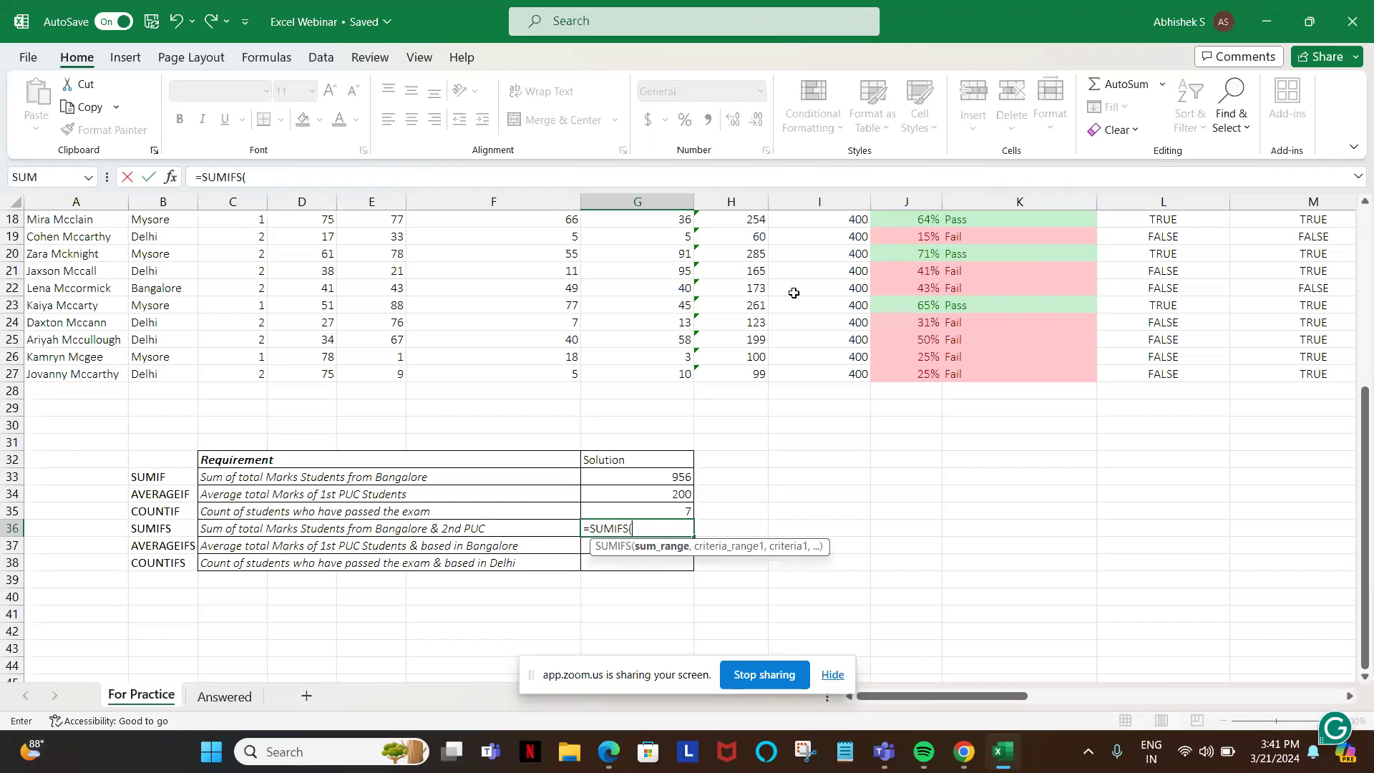
scroll(771, 292, up, 6)
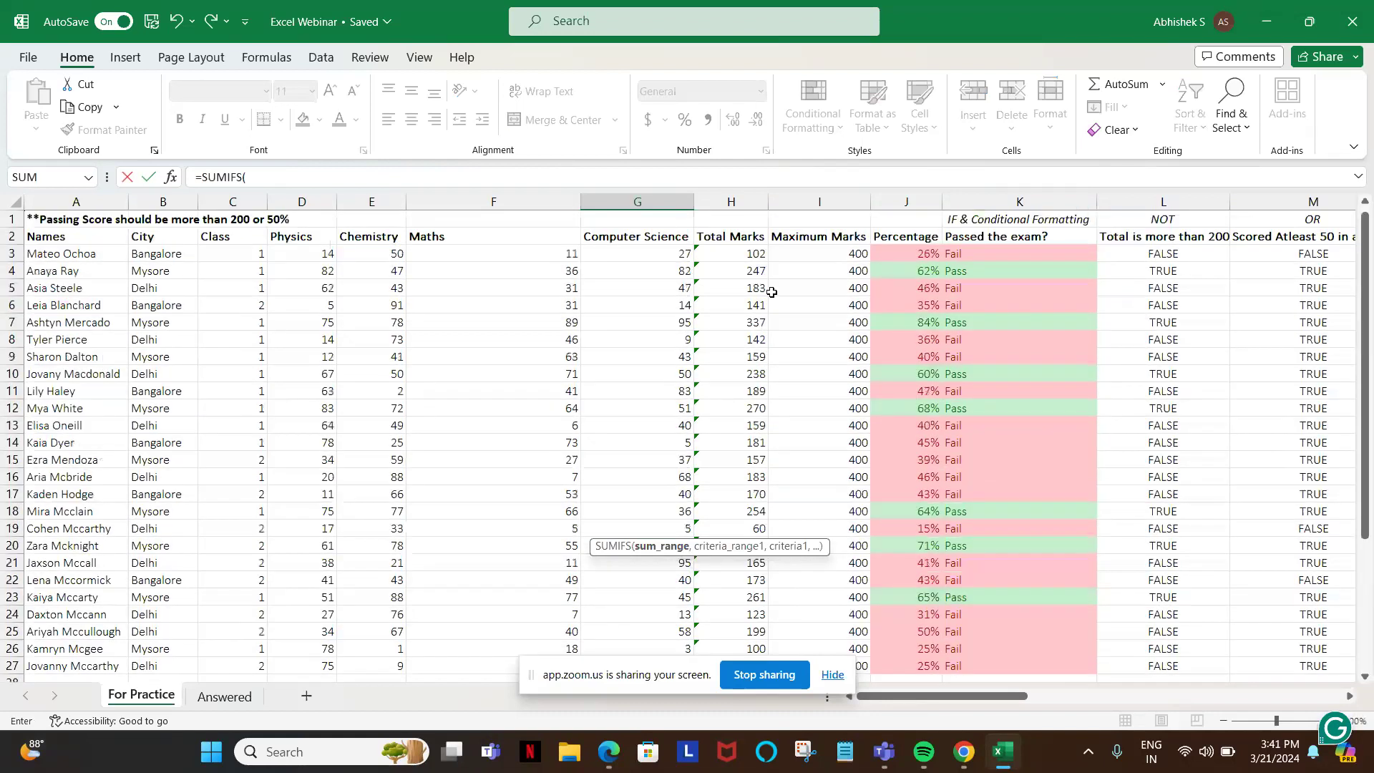
click(723, 234)
key(ctrl+shift+Down)
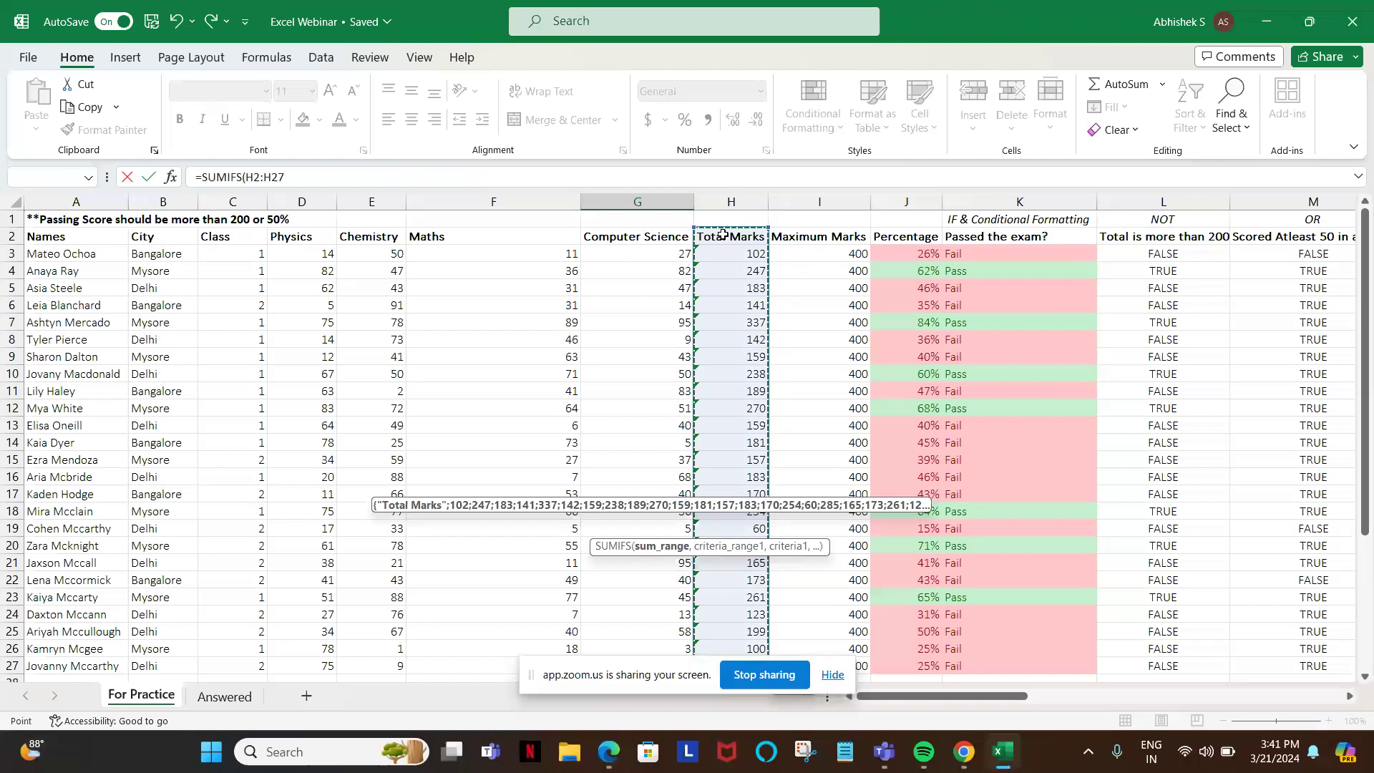
key(F4)
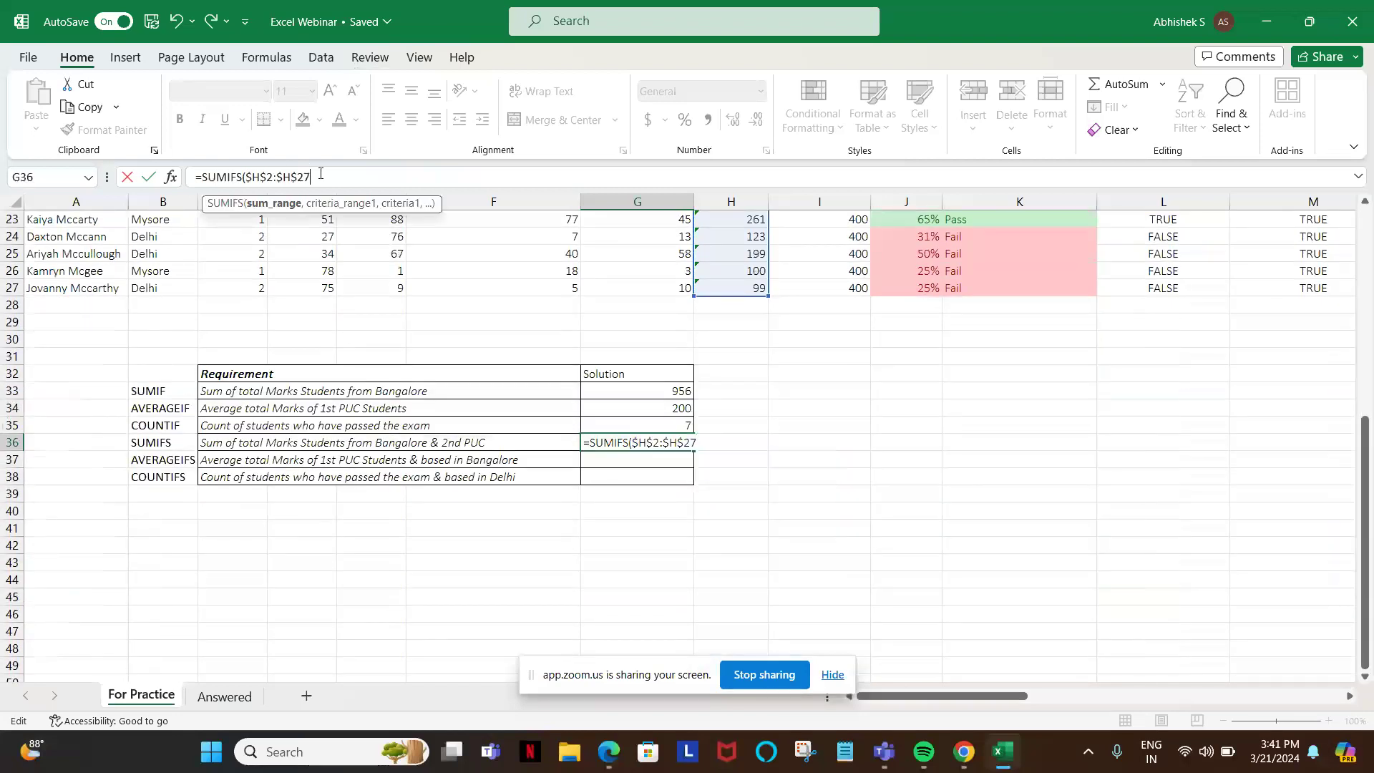
text(,)
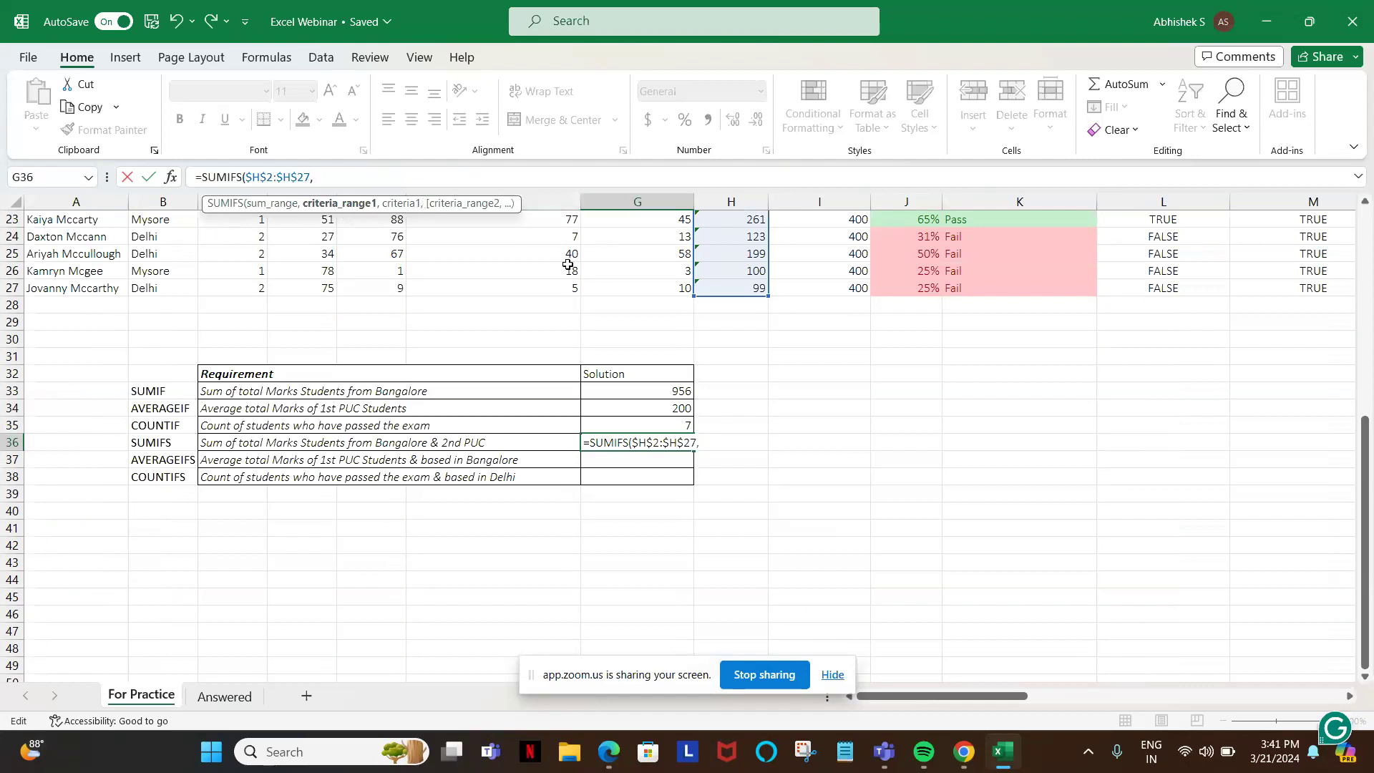
- Add the locked City range $B$2:$B$27 with the criterion "Bangalore" as the first condition of the SUMIFS formula
scroll(568, 264, up, 7)
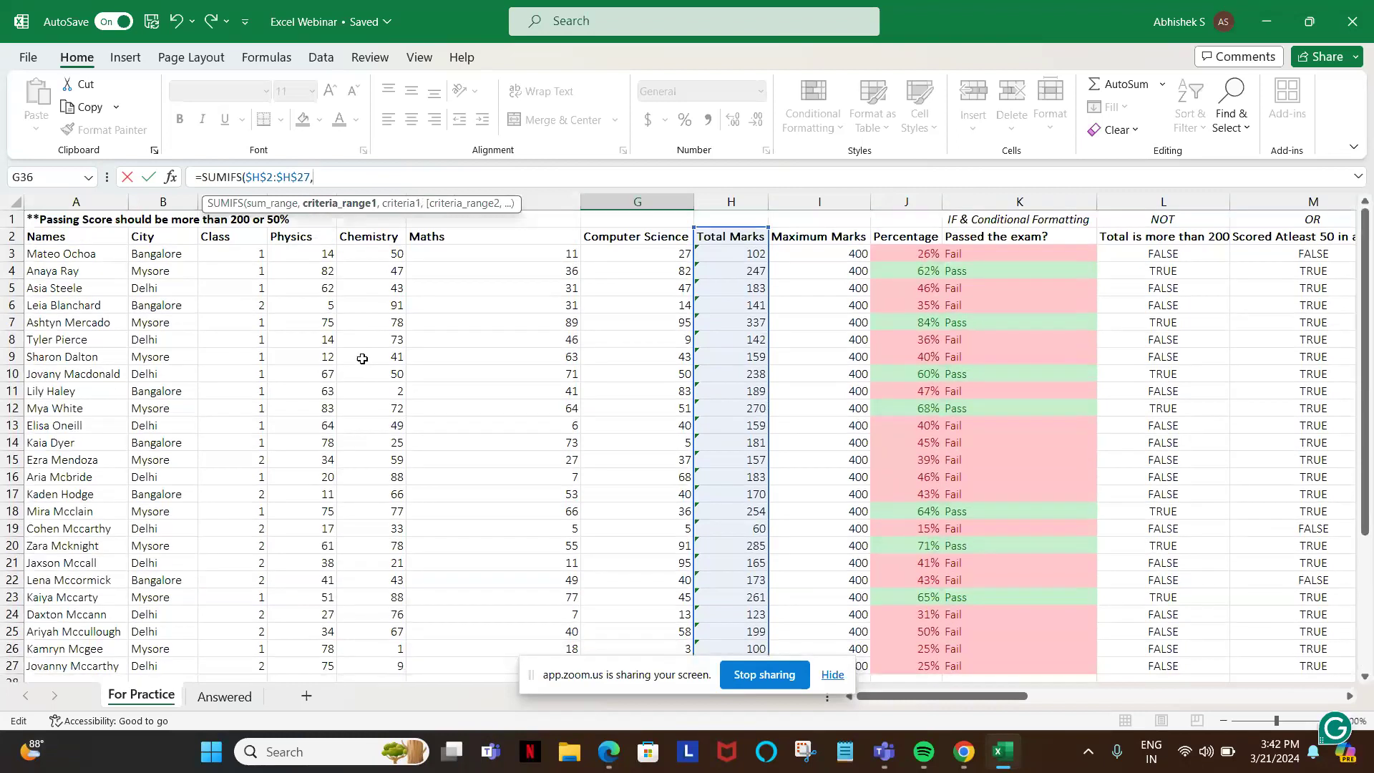
click(166, 247)
click(165, 236)
key(ctrl+shift+Down)
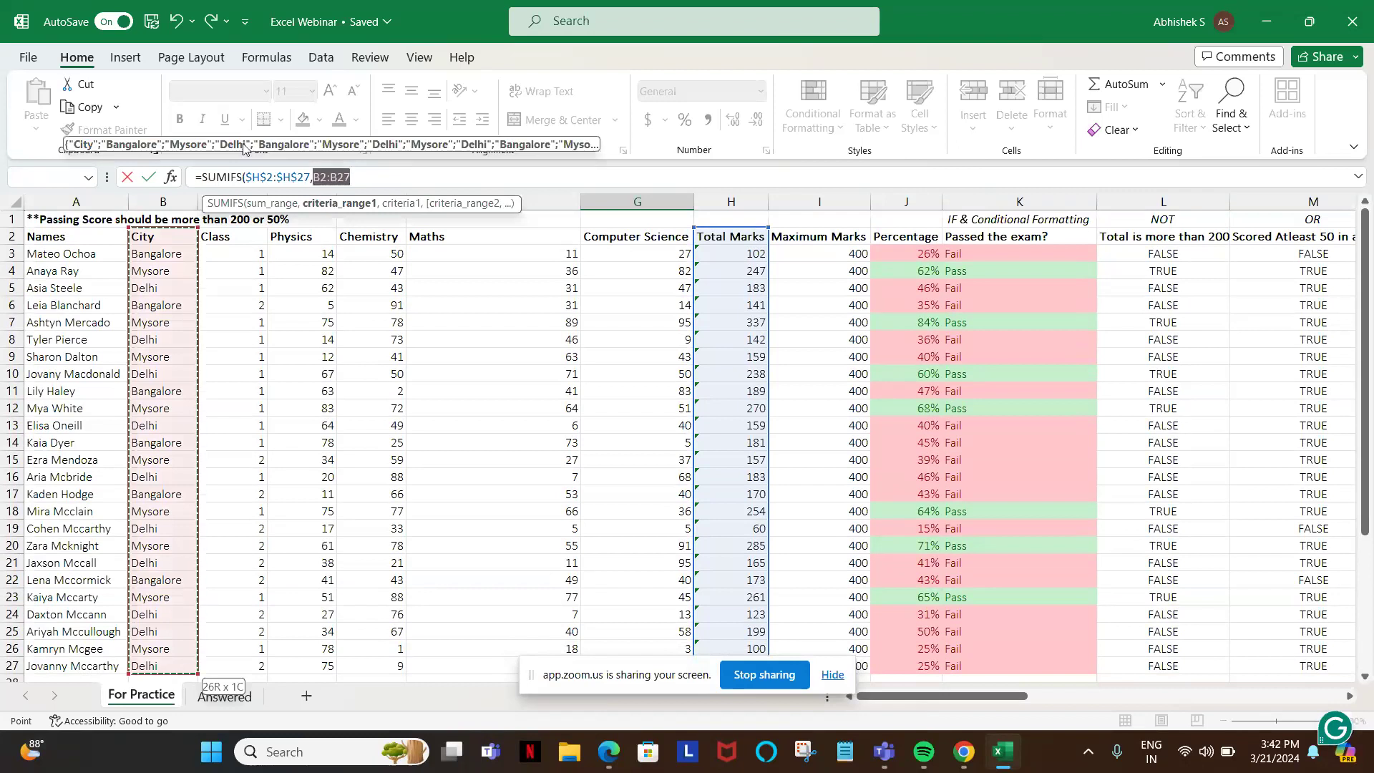
key(F4)
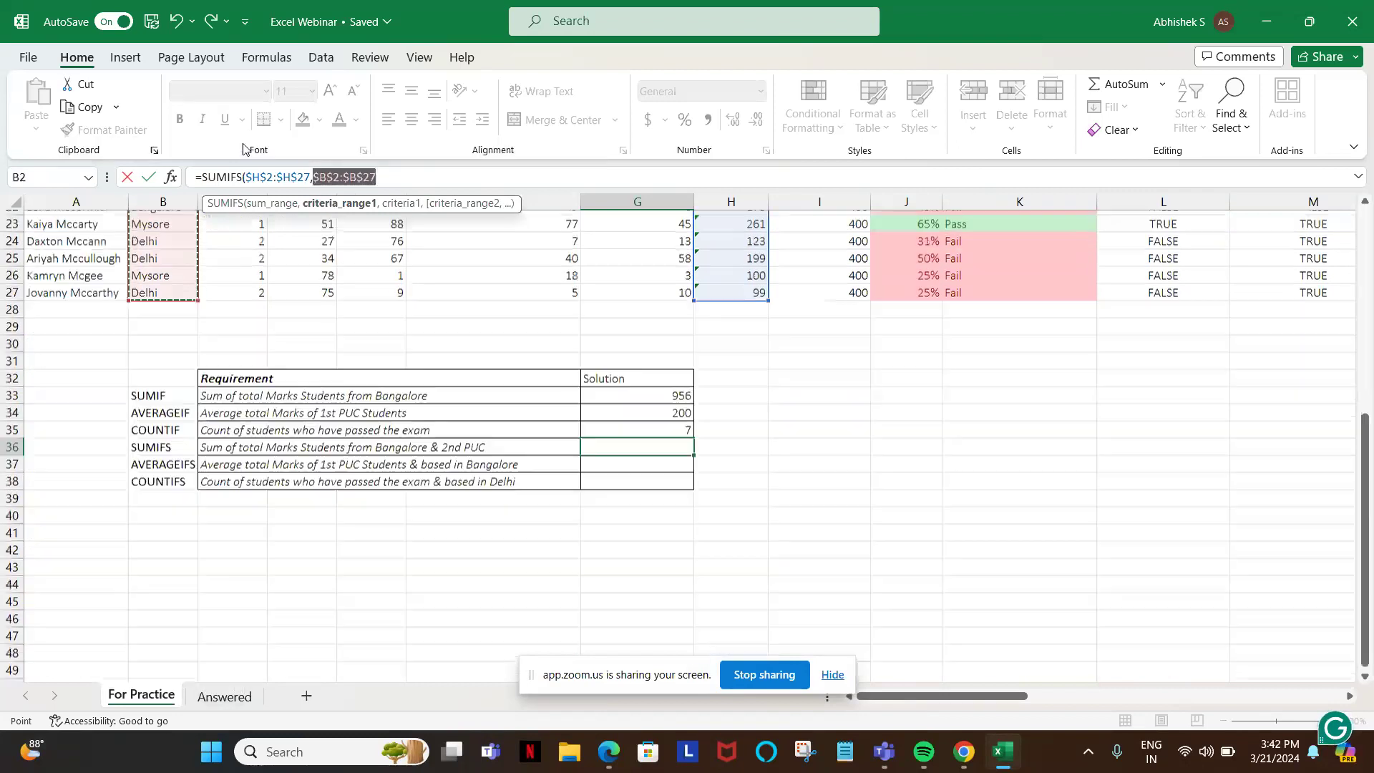
text(,)
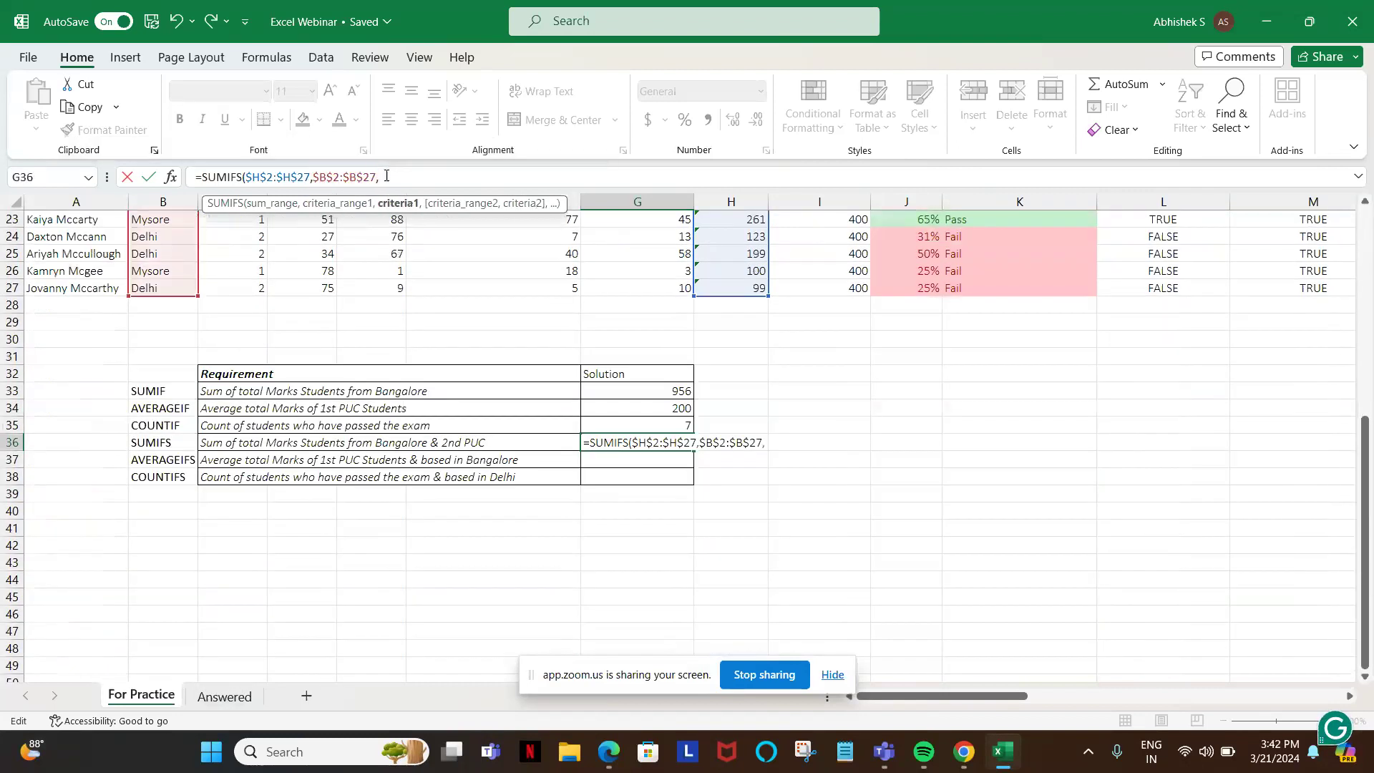
text("Bangalore",)
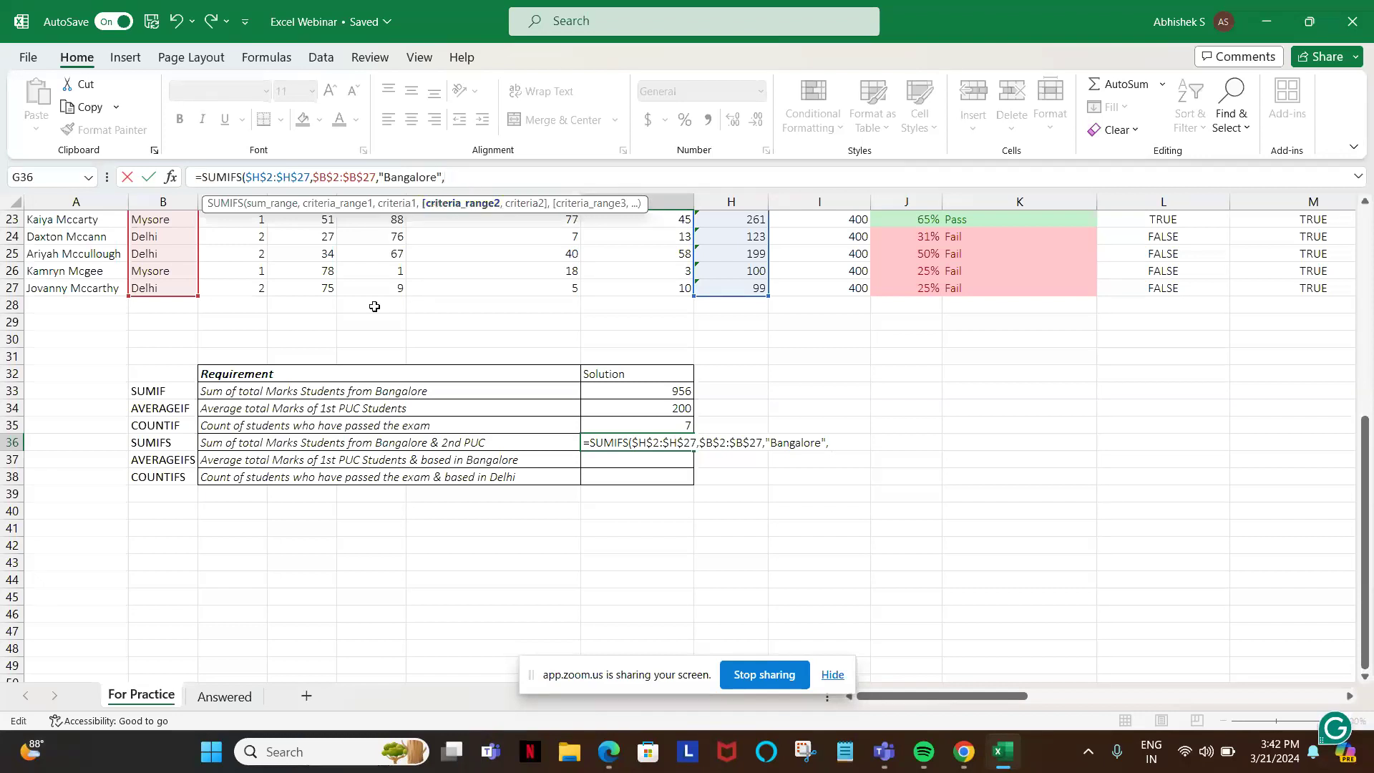
- Add the locked Class range $C$2:$C$27 with the criterion "1" as the second condition and complete the SUMIFS formula
scroll(375, 306, up, 7)
click(220, 242)
key(ctrl+shift+Right)
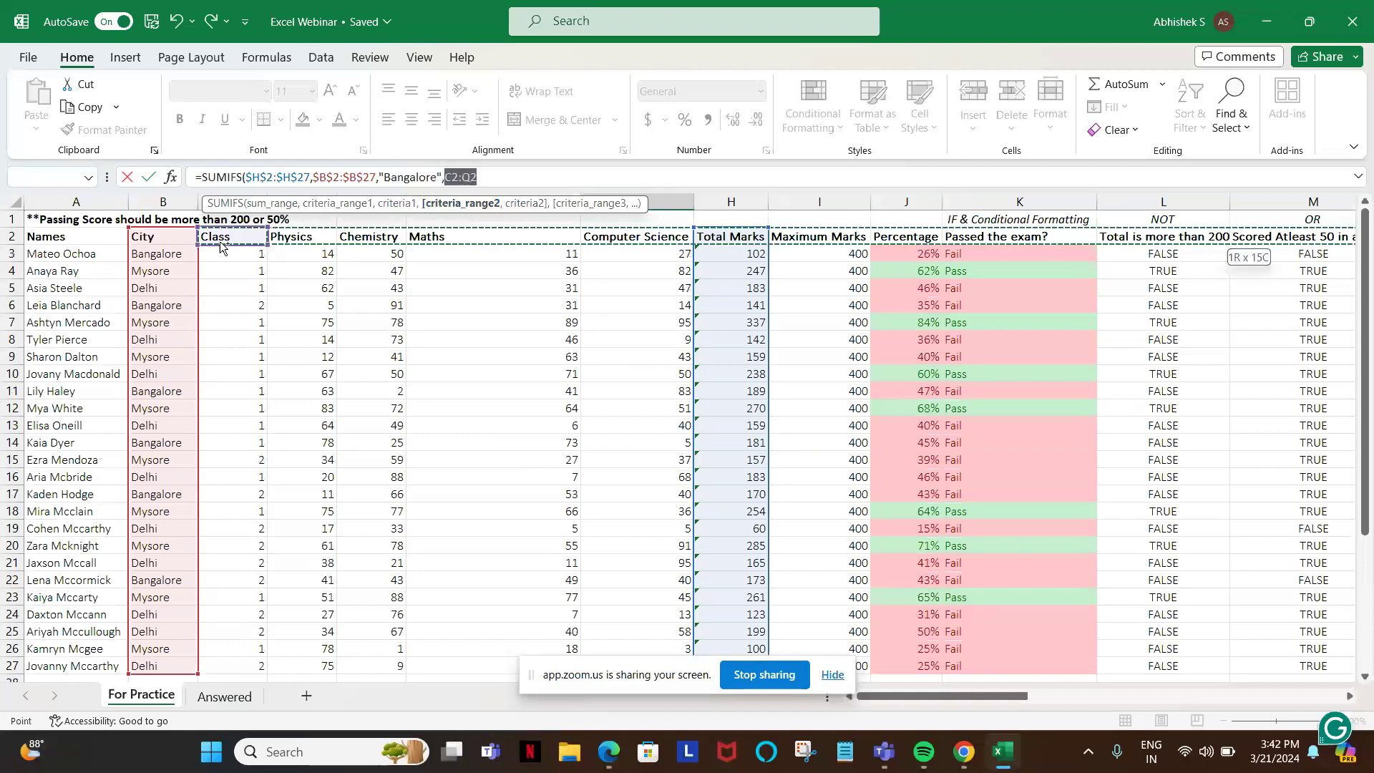
key(ctrl+Left)
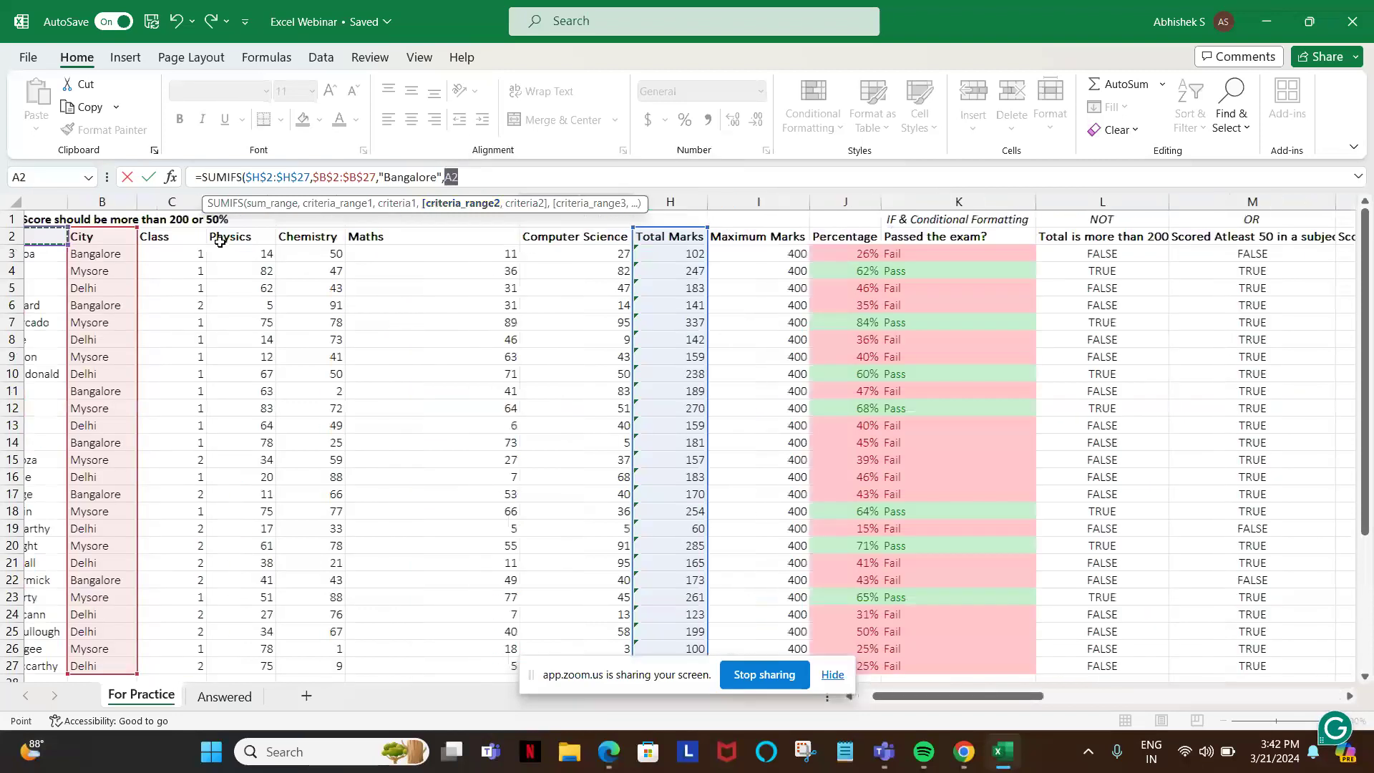
key(Right)
key(Right)
key(ctrl+shift+Down)
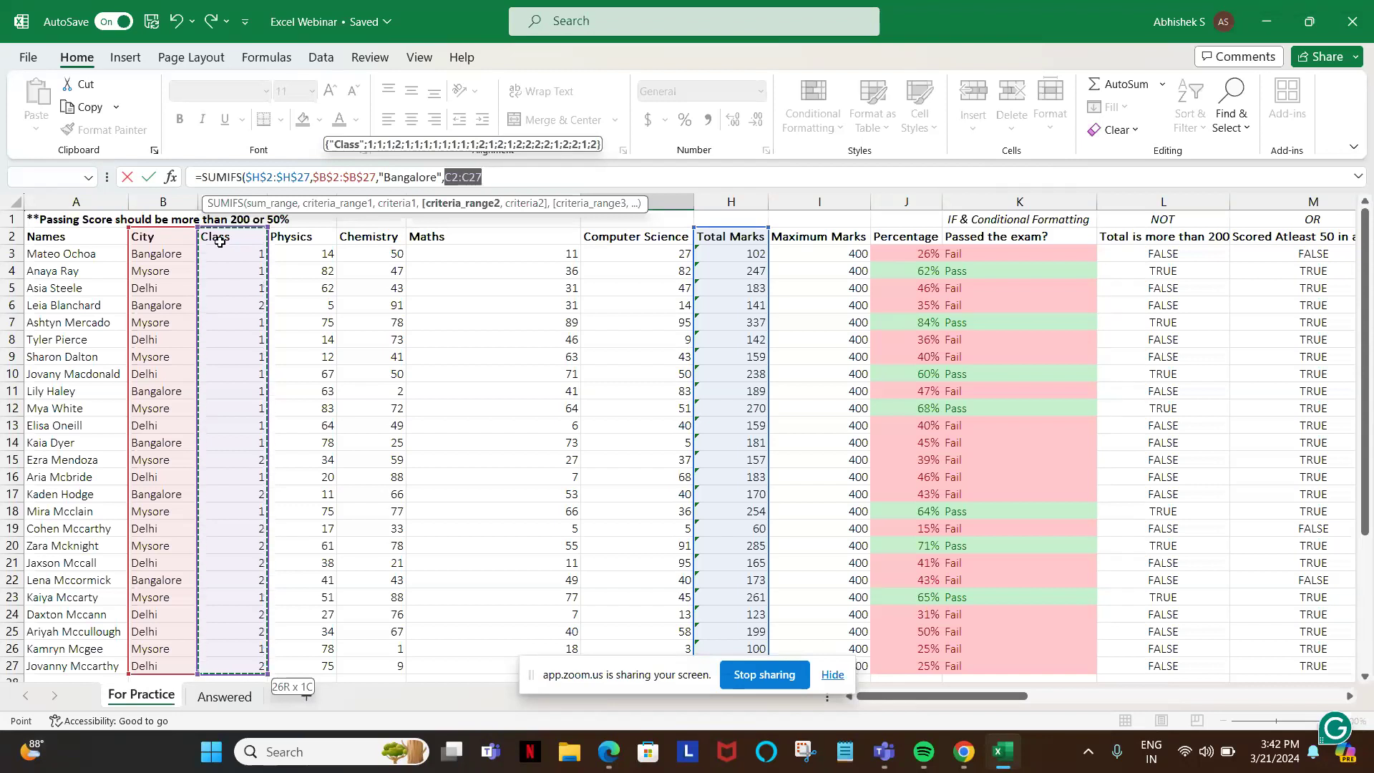
scroll(219, 242, down, 7)
key(F4)
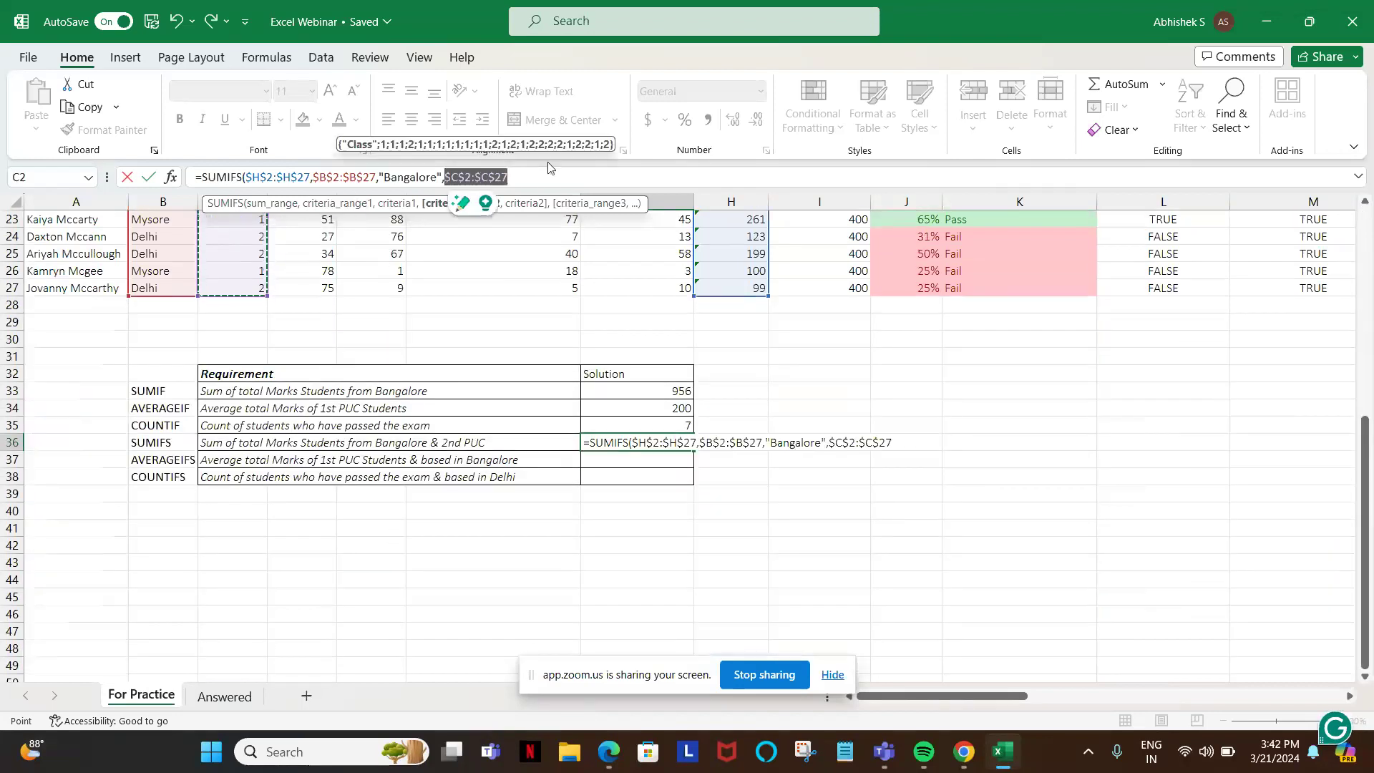
text(,")
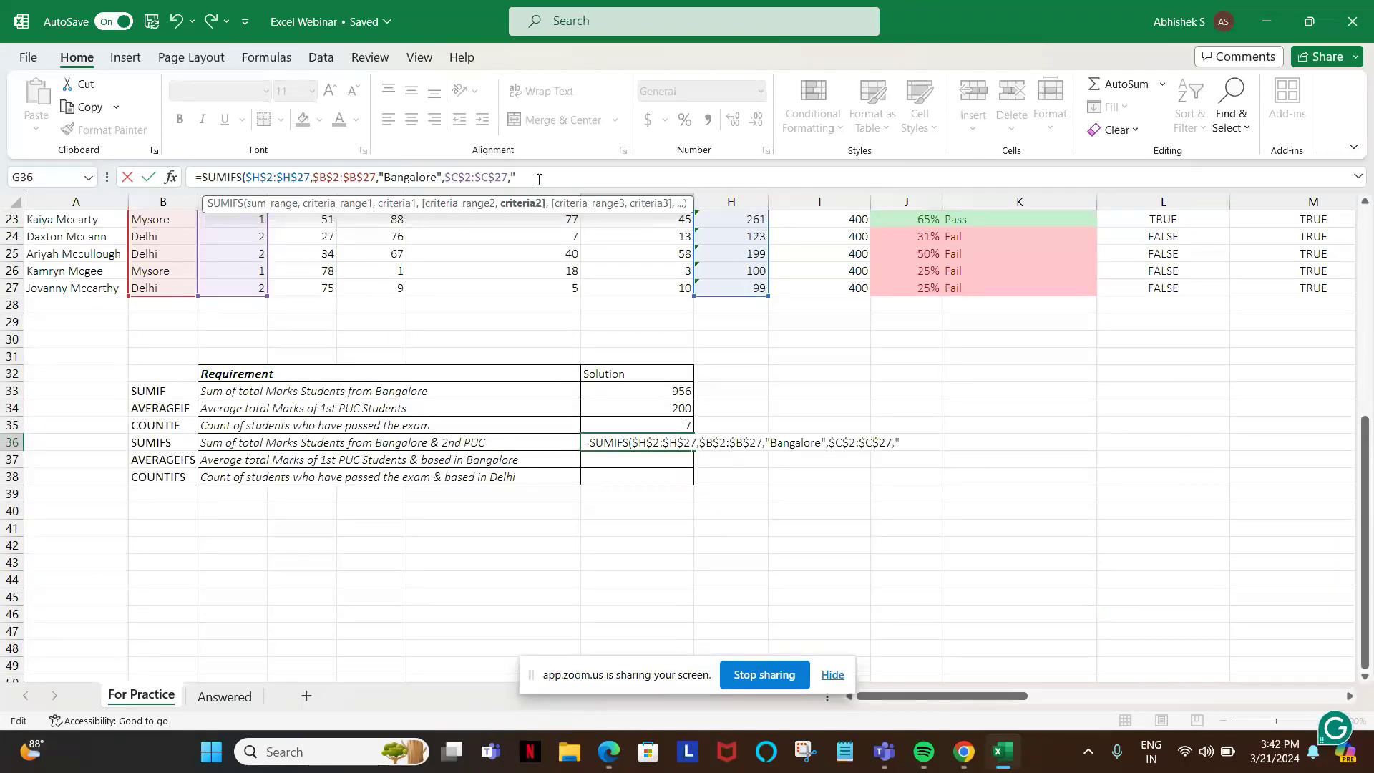
text(1"))
key(Return)
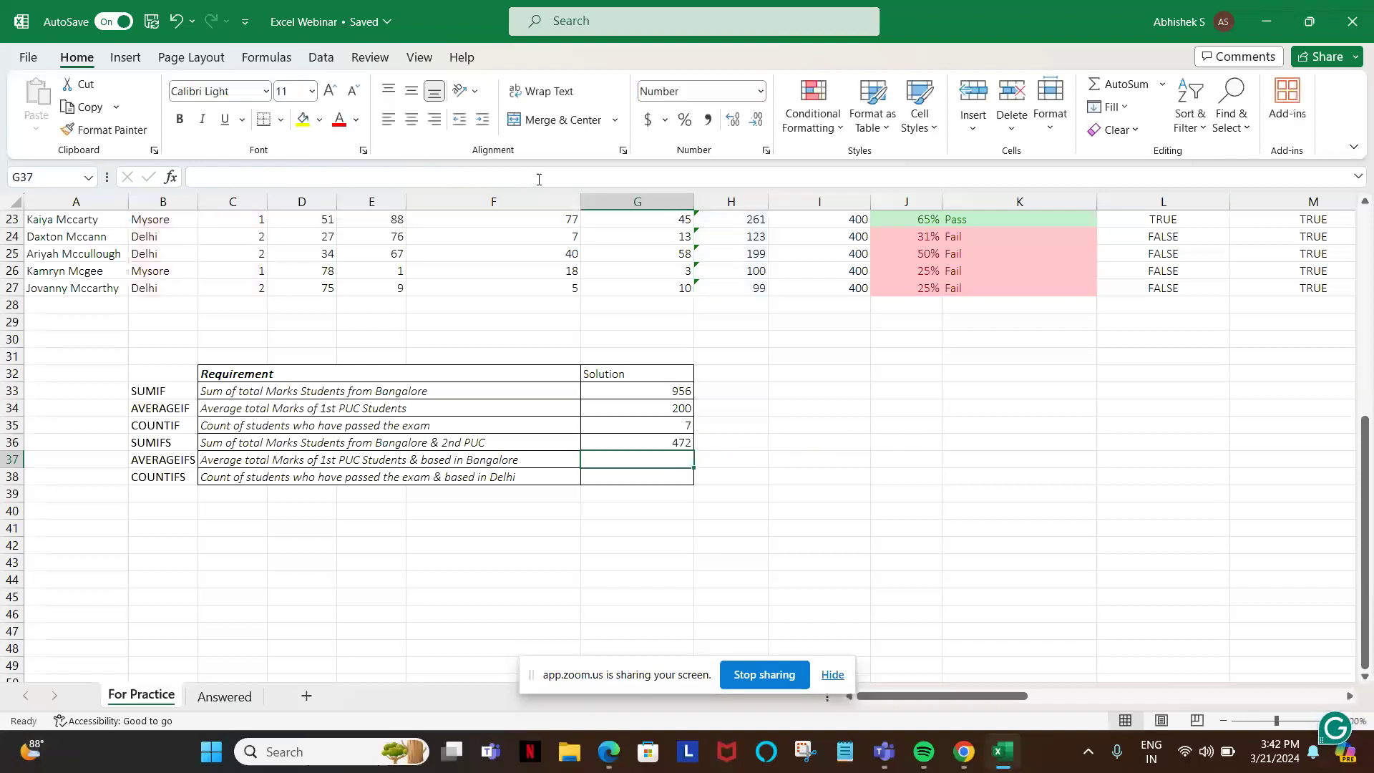
- Review the SUMIFS formula in G36 and turn on filtering for the marks table's header row 2
key(Up)
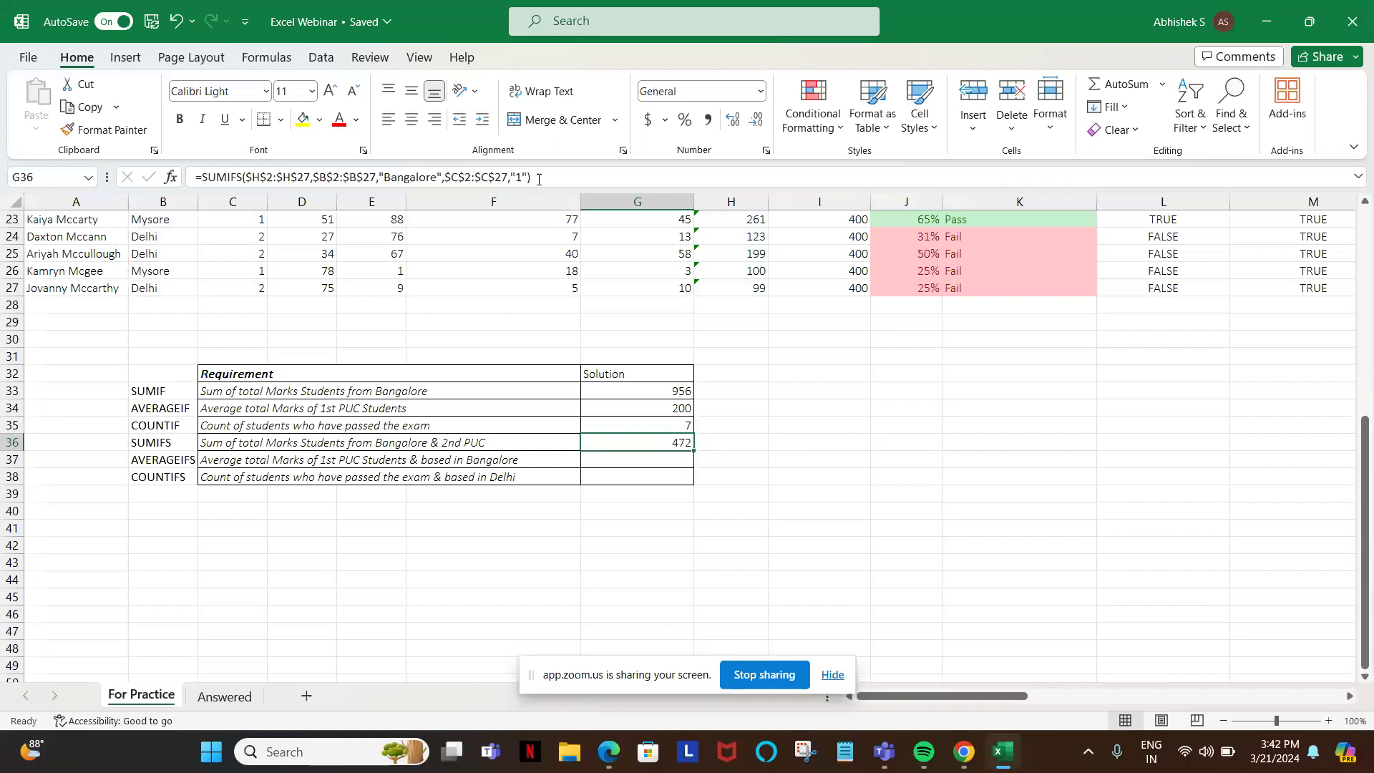
key(ctrl+Up)
key(ctrl+Up)
key(Down)
key(Down)
key(Down)
key(Down)
key(Down)
key(Down)
key(Down)
key(Down)
key(Down)
scroll(596, 232, up, 7)
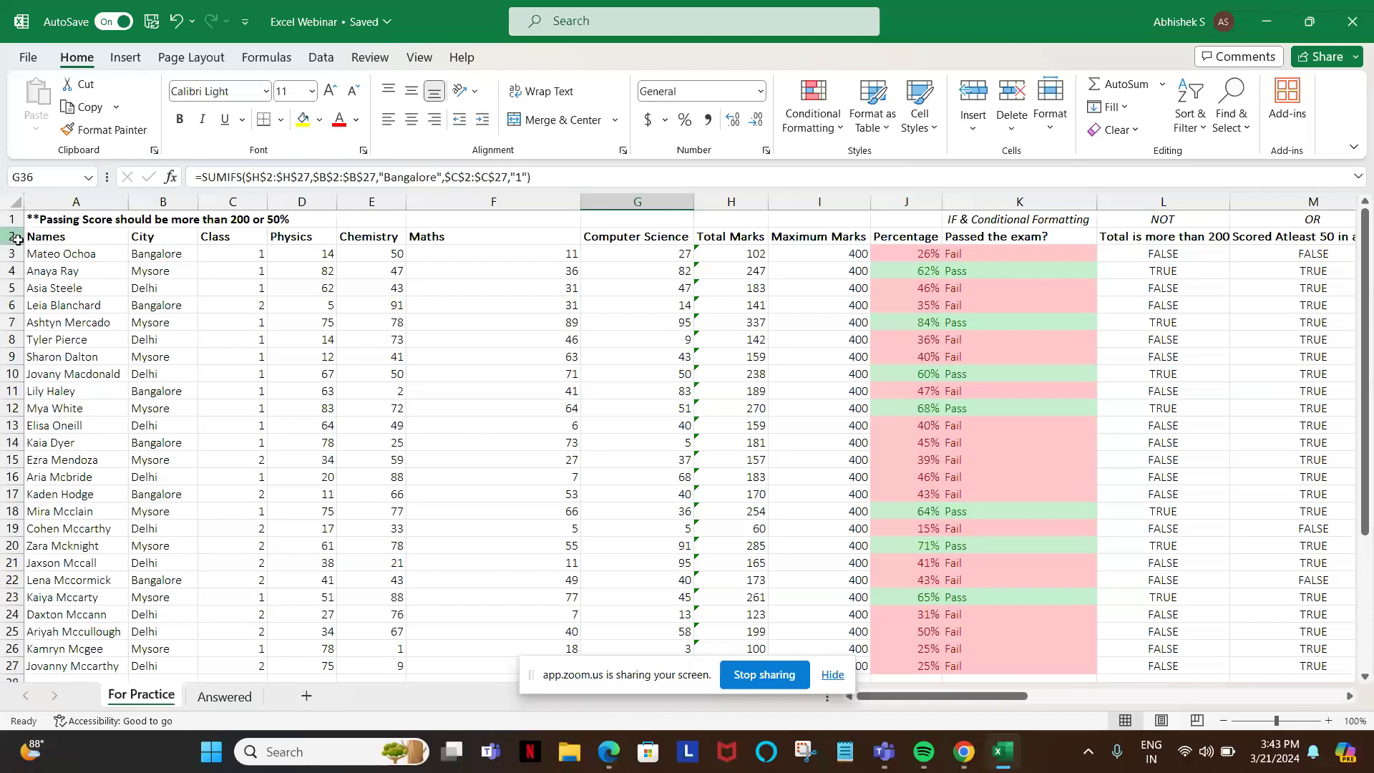
click(13, 238)
key(ctrl+shift+l)
- Filter the City column of the marks table to Bangalore only
key(Left)
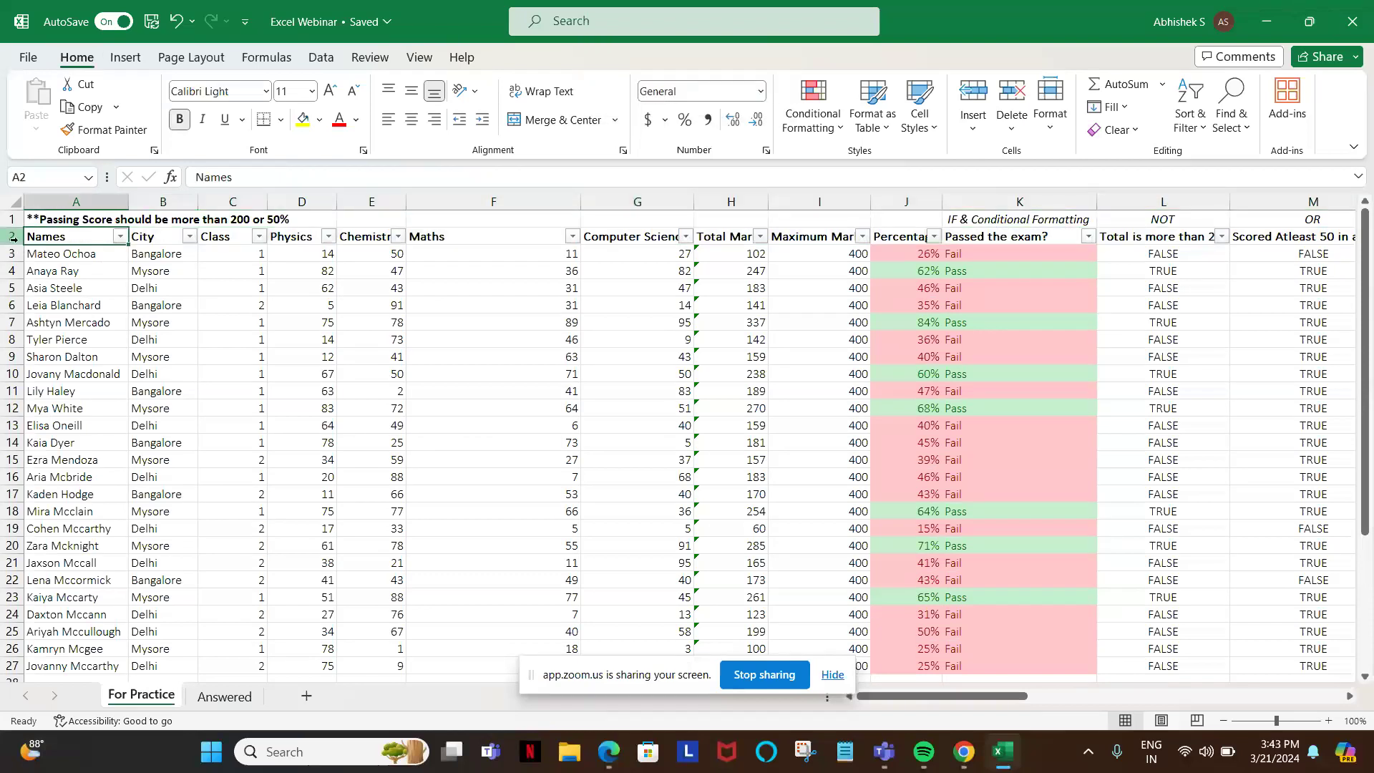
key(Right)
key(Right)
key(Left)
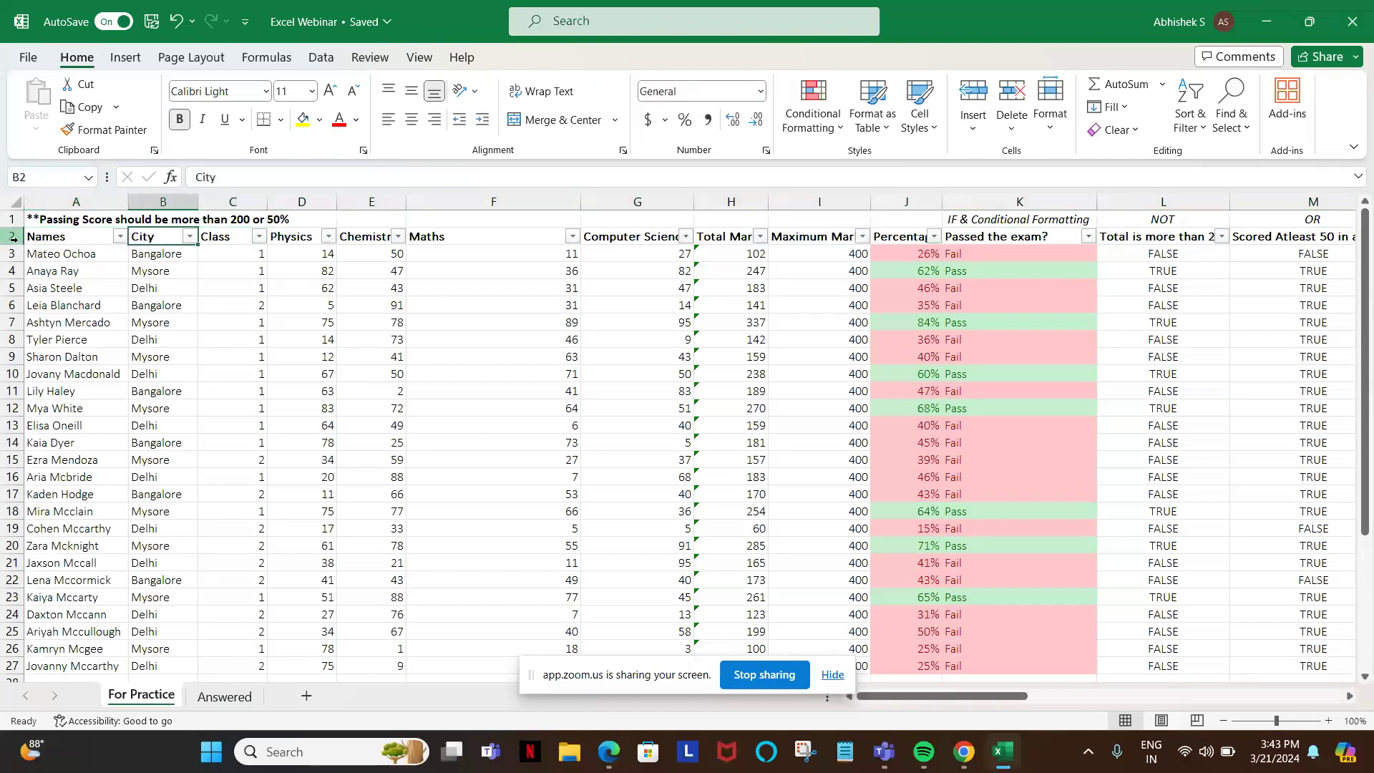
key(alt+Down)
key(Down)
key(Down)
key(Down)
key(Down)
key(Down)
key(Down)
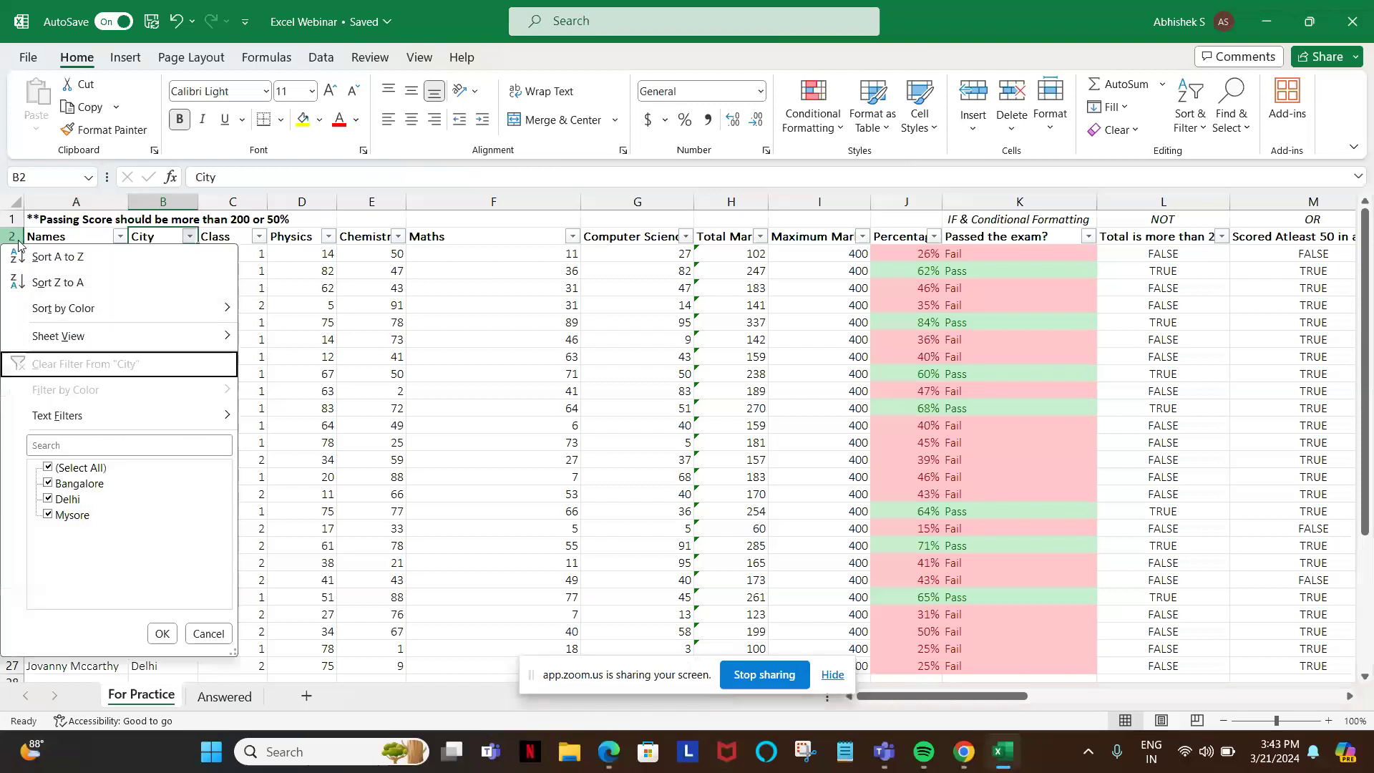
key(space)
key(Down)
key(space)
key(Tab)
key(Return)
- Filter the Class column to class 2 only, on top of the Bangalore filter
key(Right)
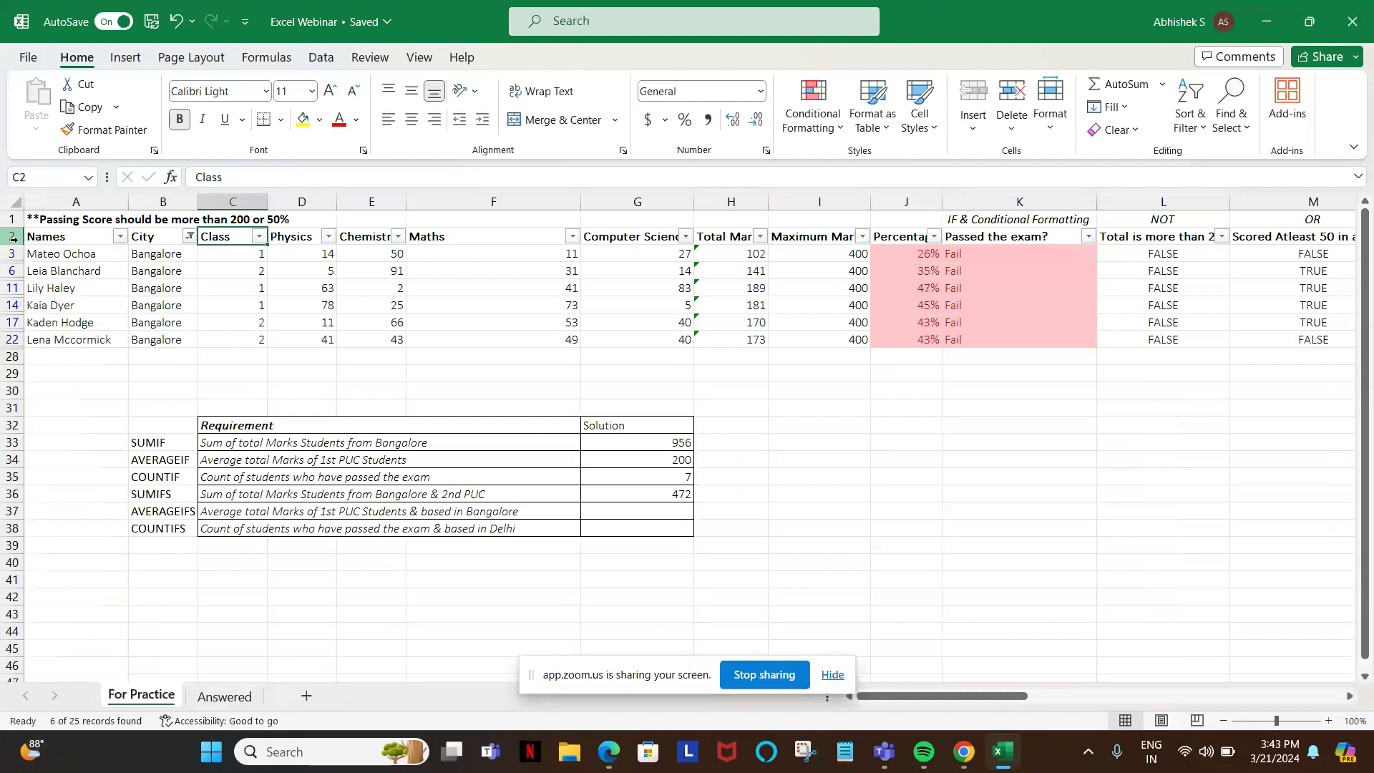
key(alt+Down)
key(Down)
key(Down)
key(Down)
key(Down)
key(Down)
key(Down)
key(space)
key(Down)
key(Down)
key(space)
key(Tab)
key(Return)
- Select the filtered Total Marks values of the Bangalore class 2 students to check their sum
key(Right)
key(Right)
key(Right)
key(Right)
key(Right)
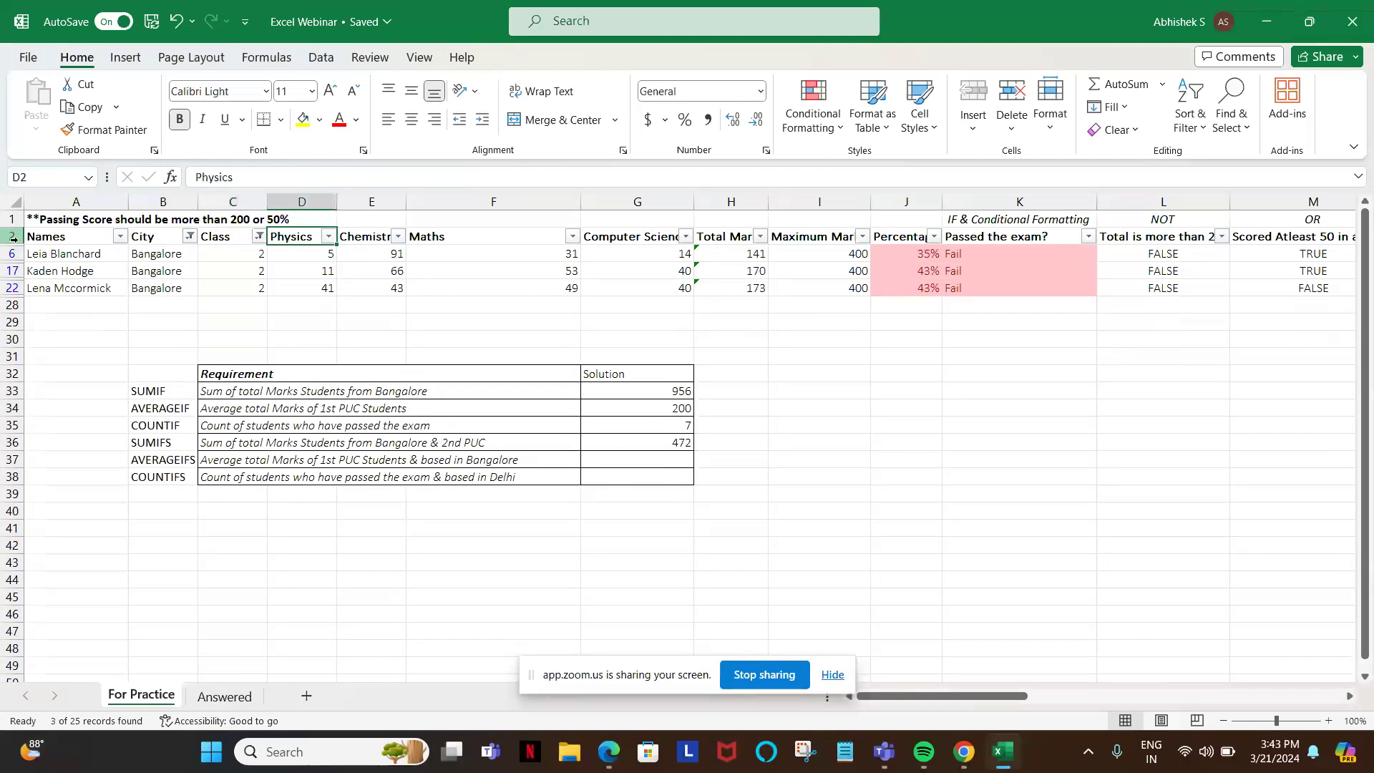
key(Down)
key(shift+Down)
key(shift+Down)
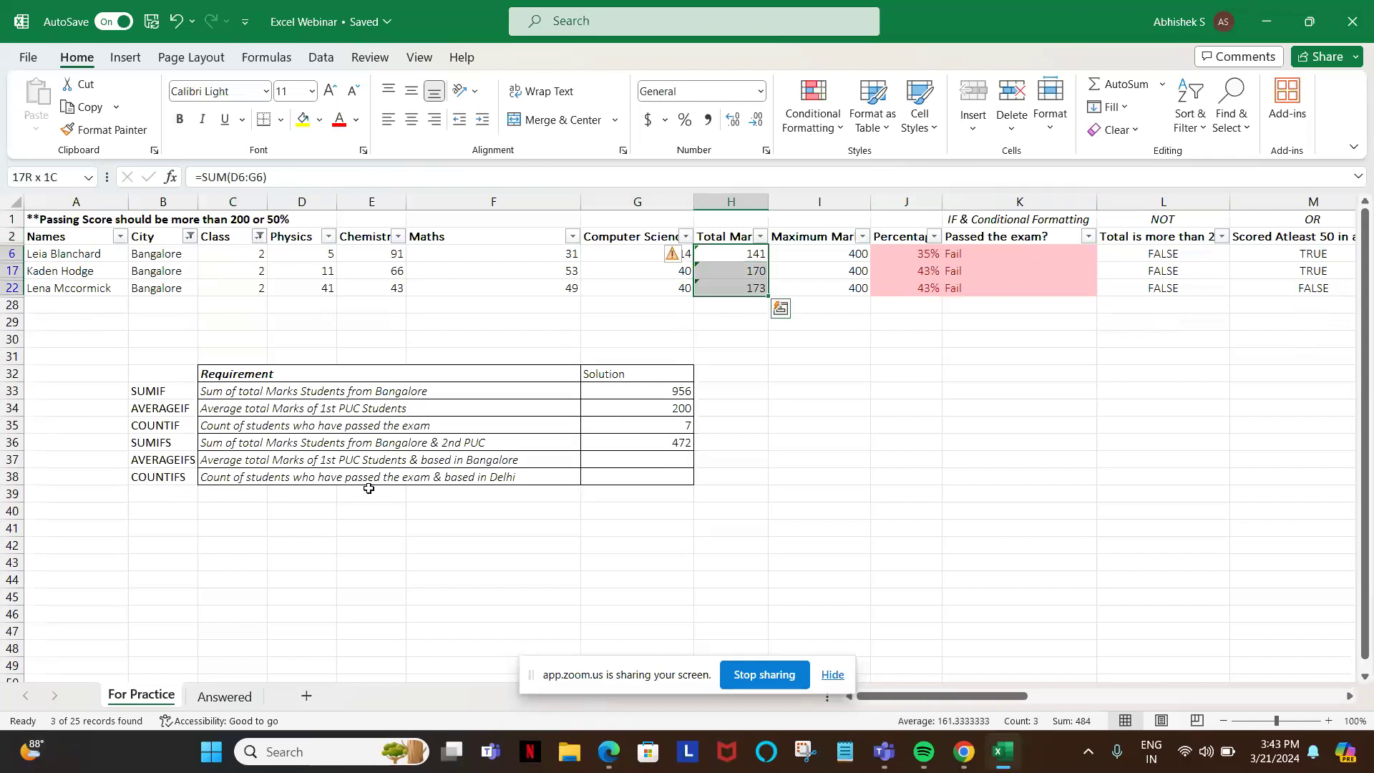
- Change the Class criterion in the SUMIFS formula in G36 to "2"
click(631, 443)
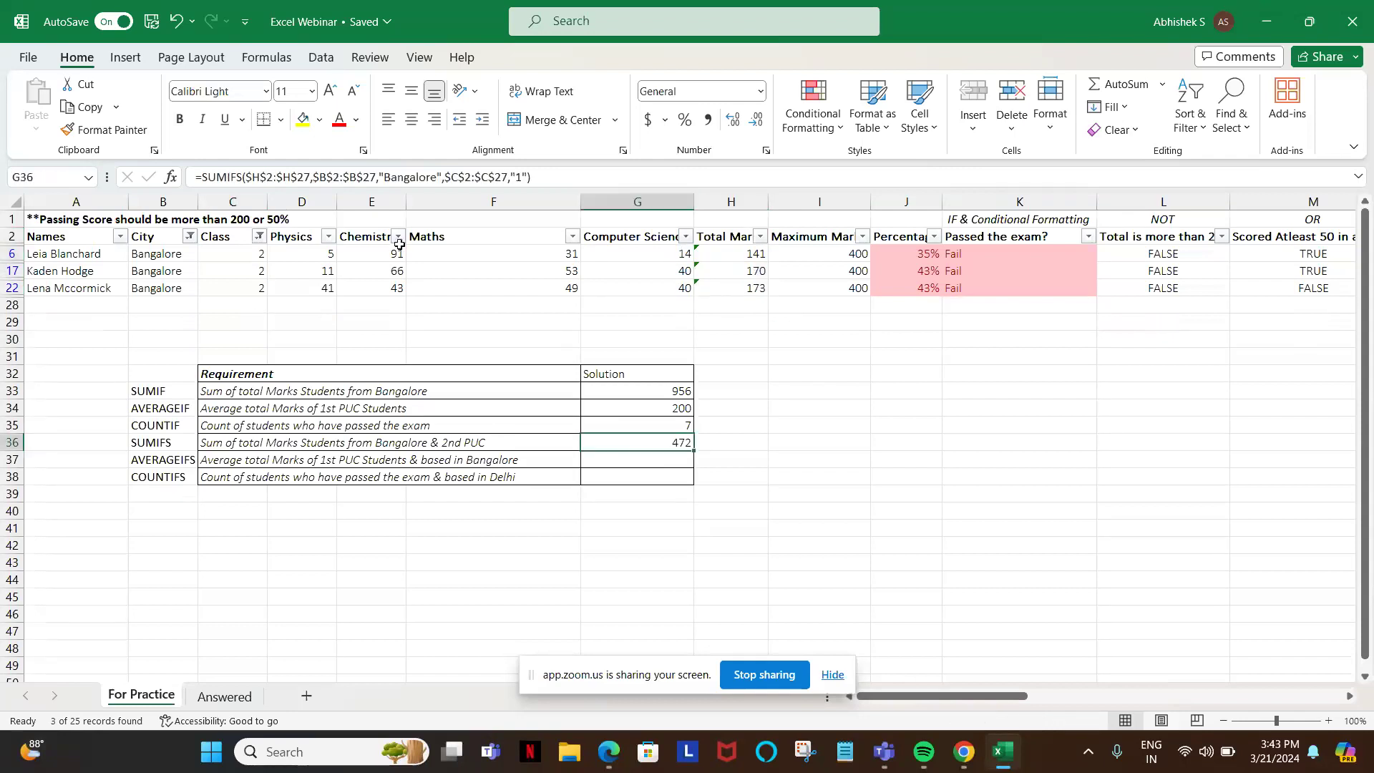
click(518, 177)
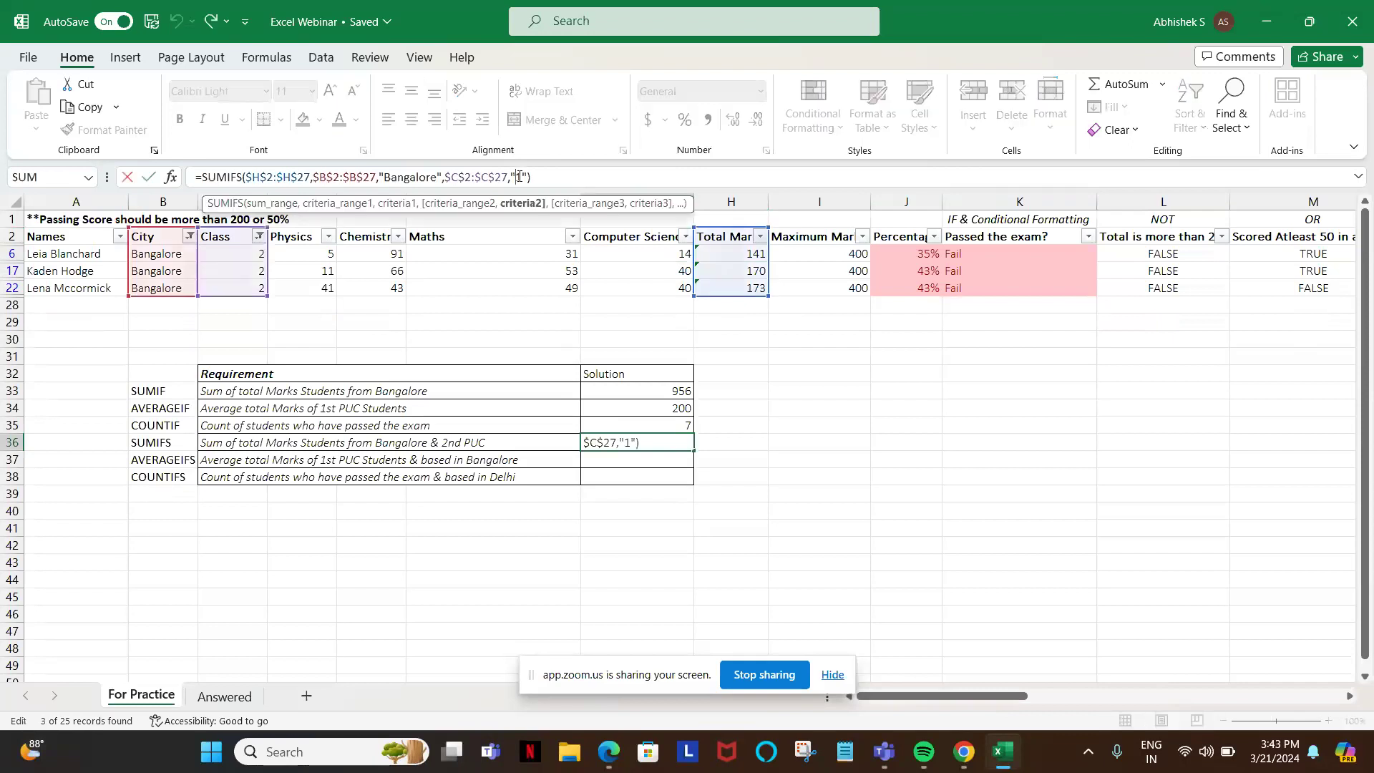
text(2)
key(Return)
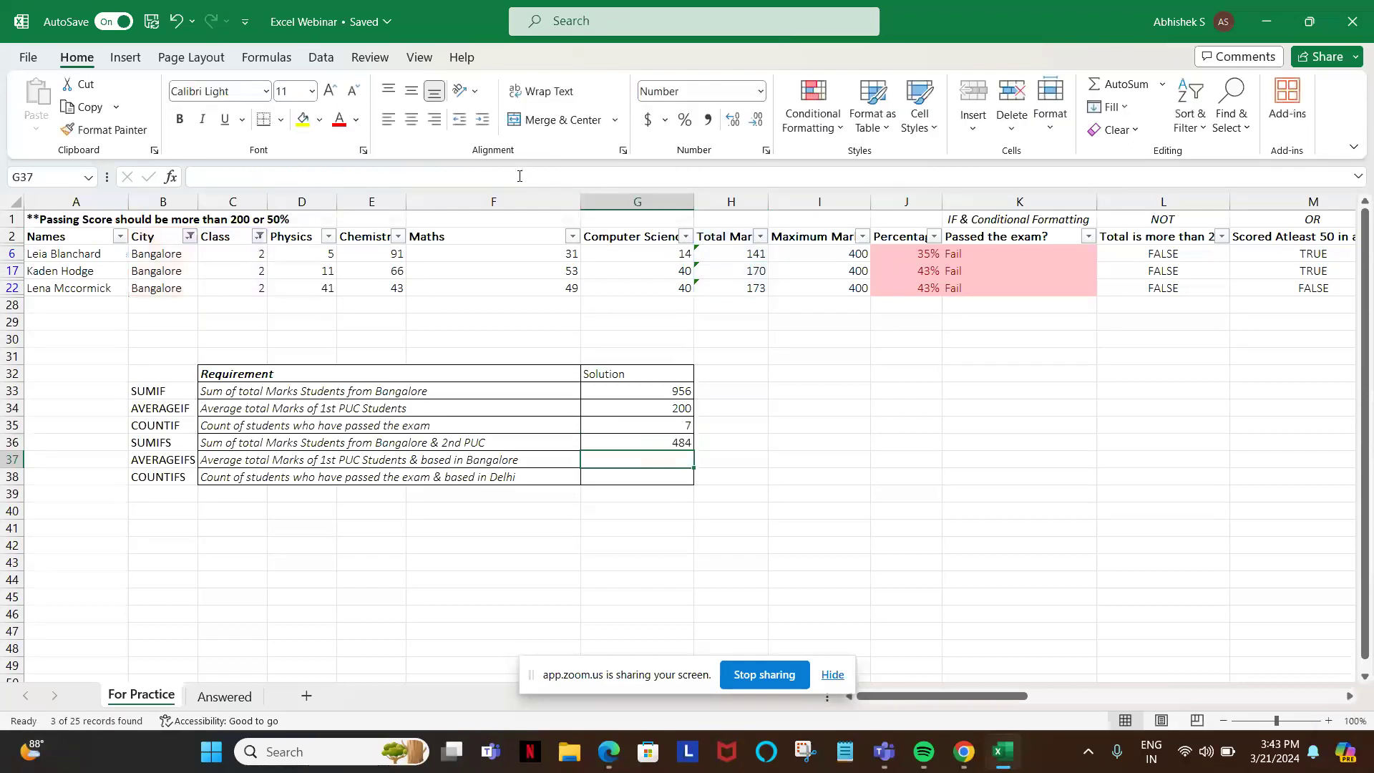
- Compare the SUMIFS result in G36 with the sum of the filtered Total Marks values
click(658, 438)
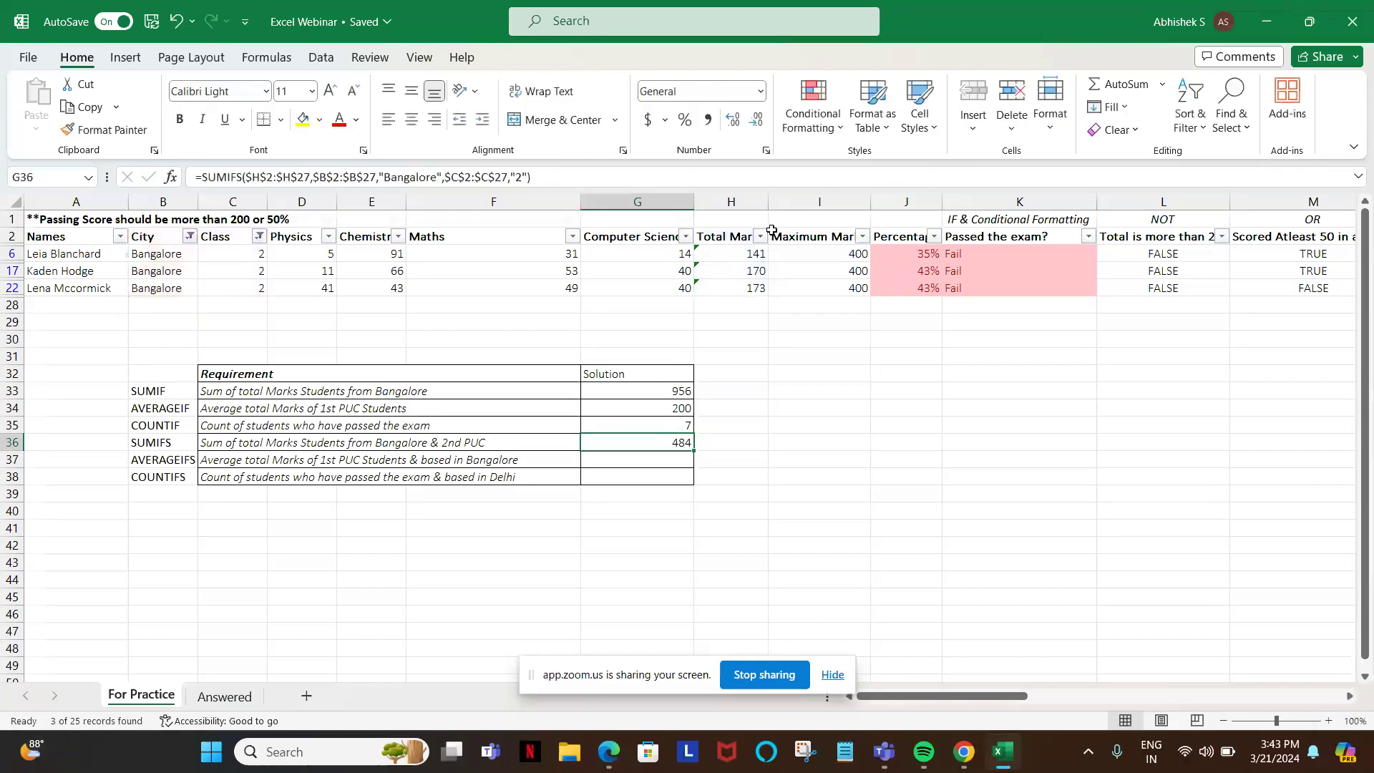
click(753, 252)
drag(751, 251, 752, 288)
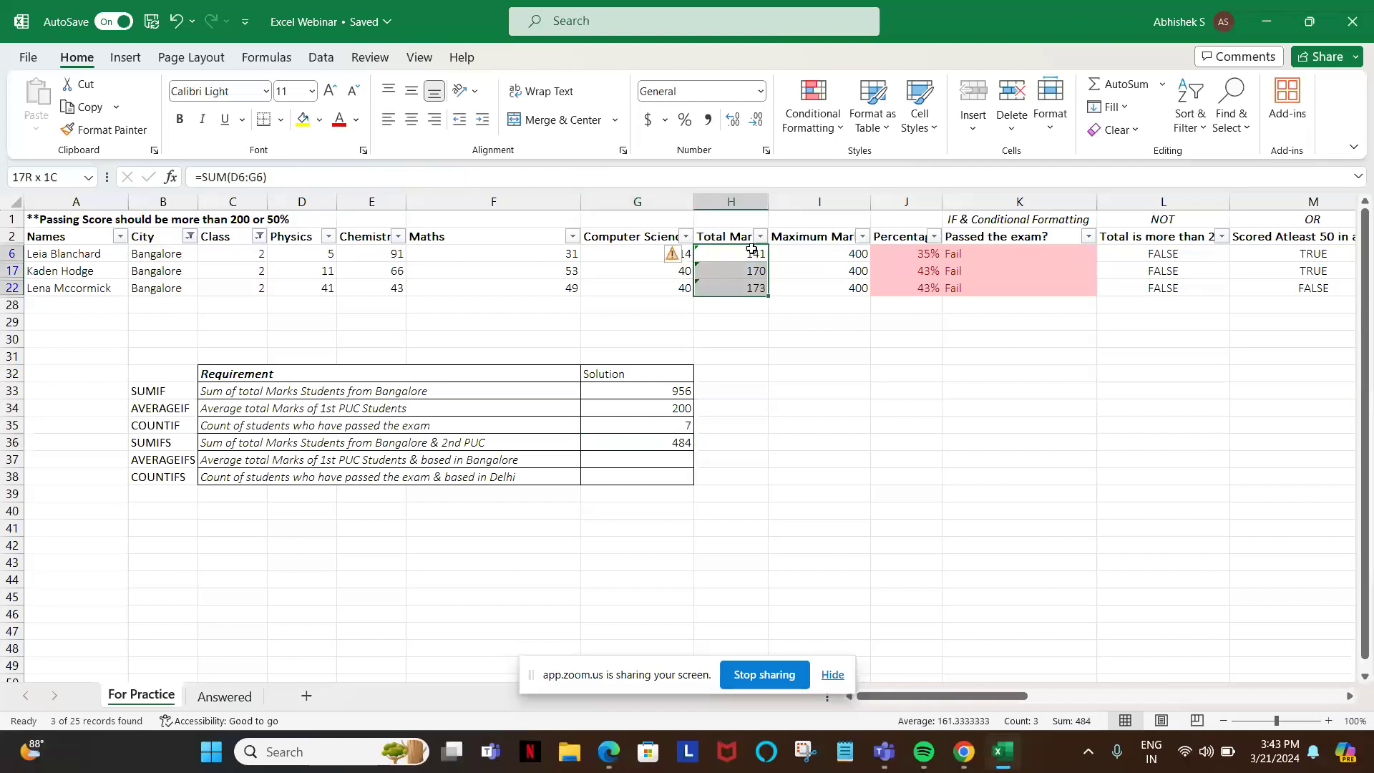
click(622, 439)
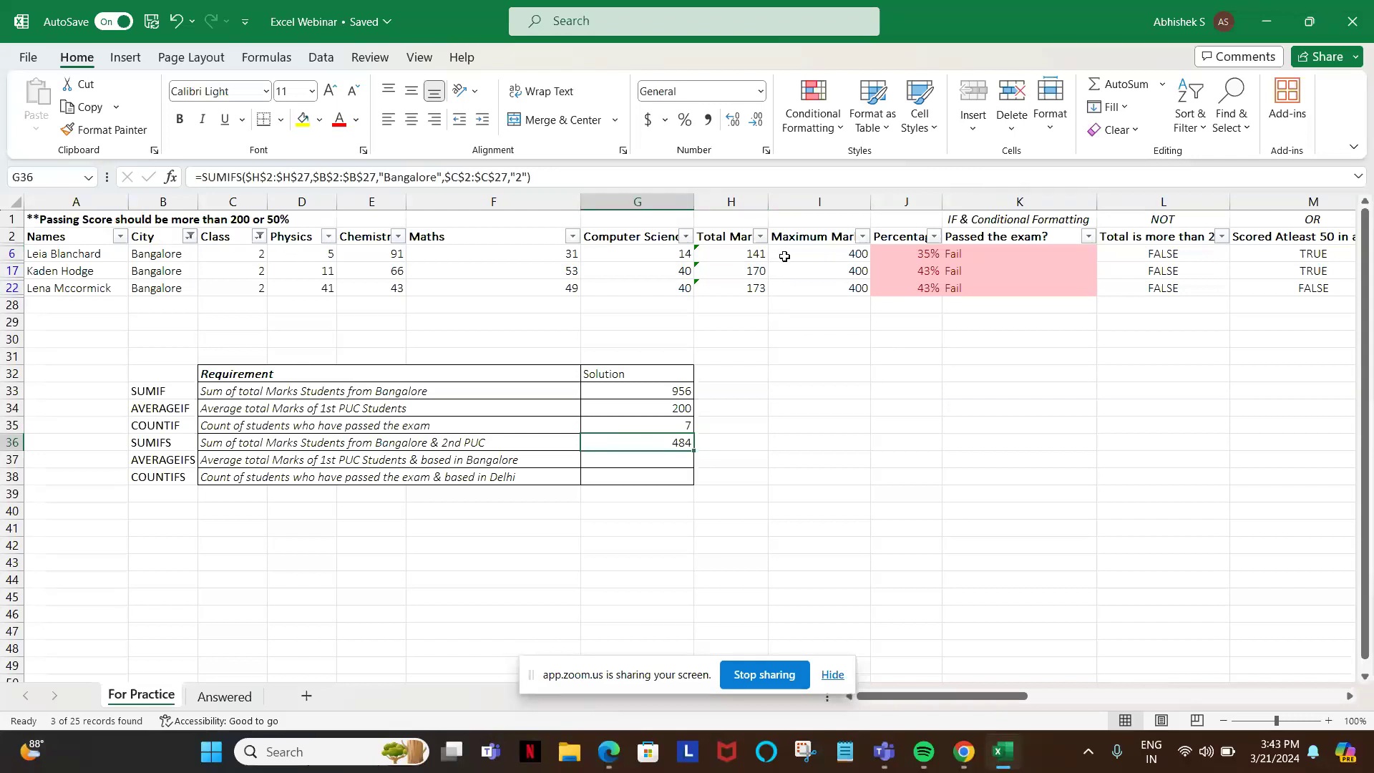
- Turn off filtering on the marks table to show all students again
click(581, 172)
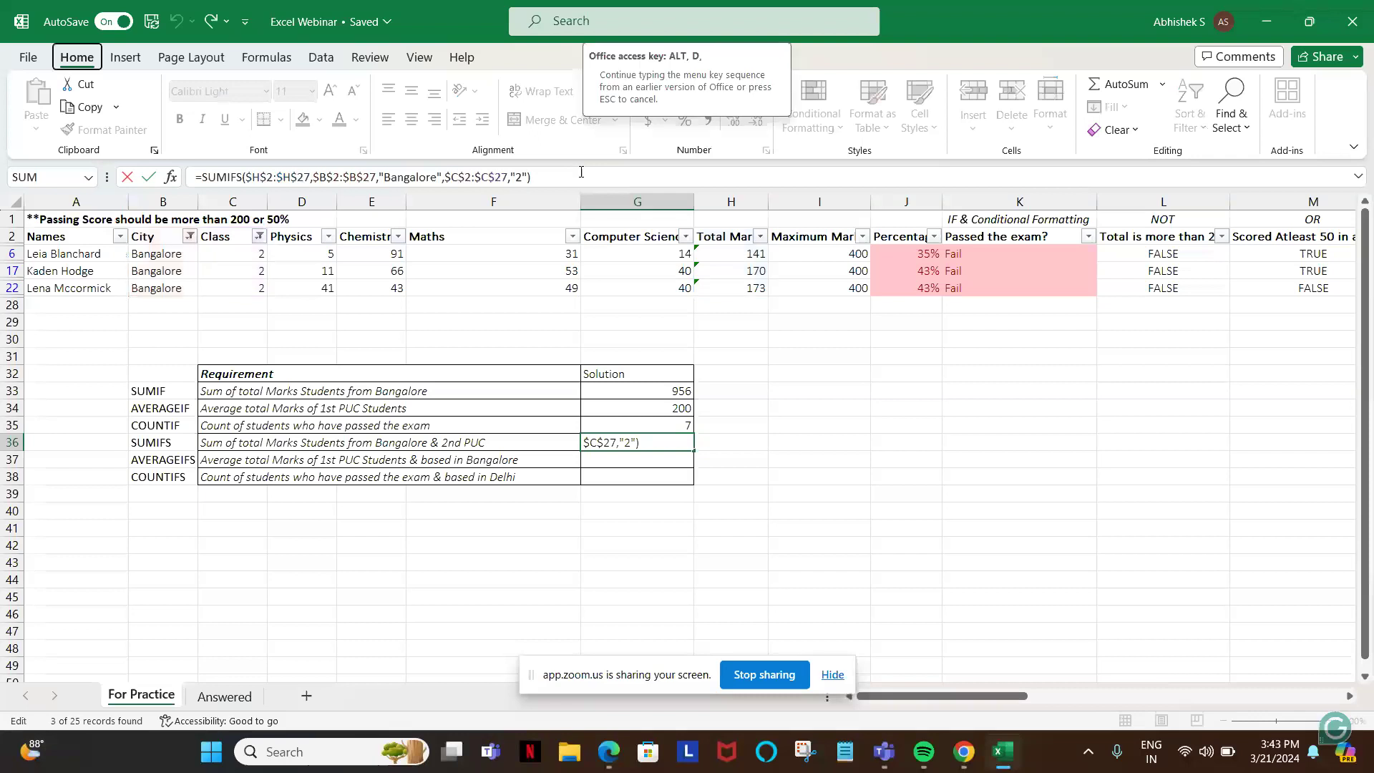
key(ctrl+Return)
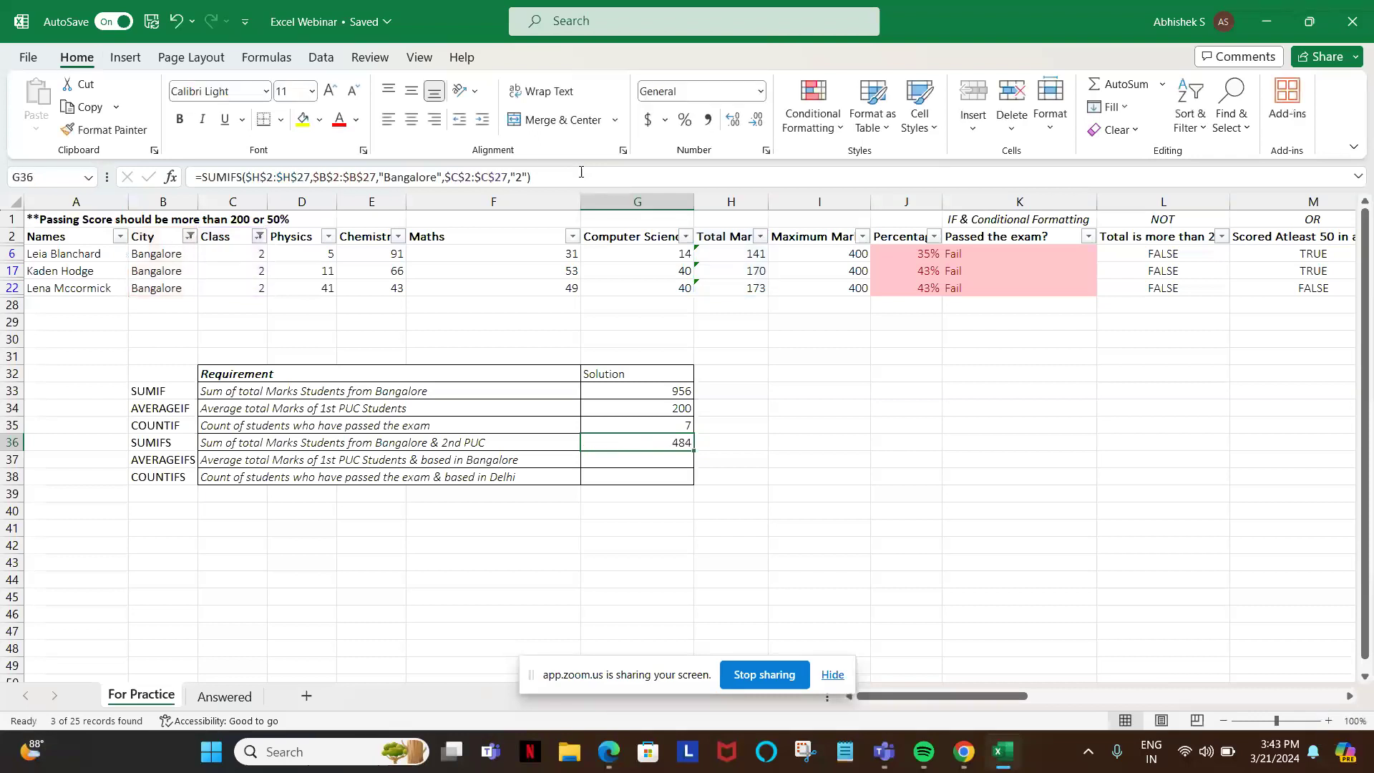
key(ctrl+shift+l)
- Start an AVERAGEIFS formula in G37 with the locked Total Marks range $H$2:$H$27 as the average range
scroll(607, 398, down, 8)
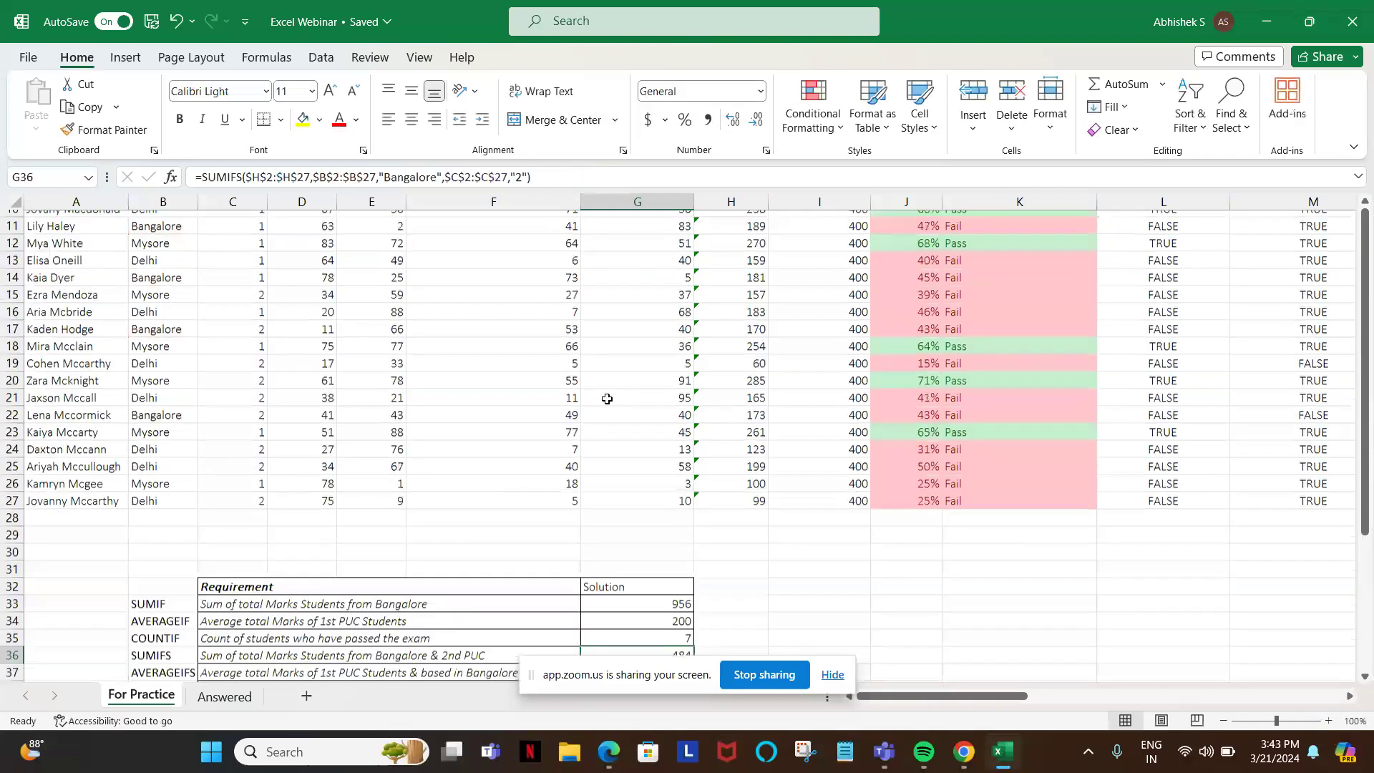
click(625, 439)
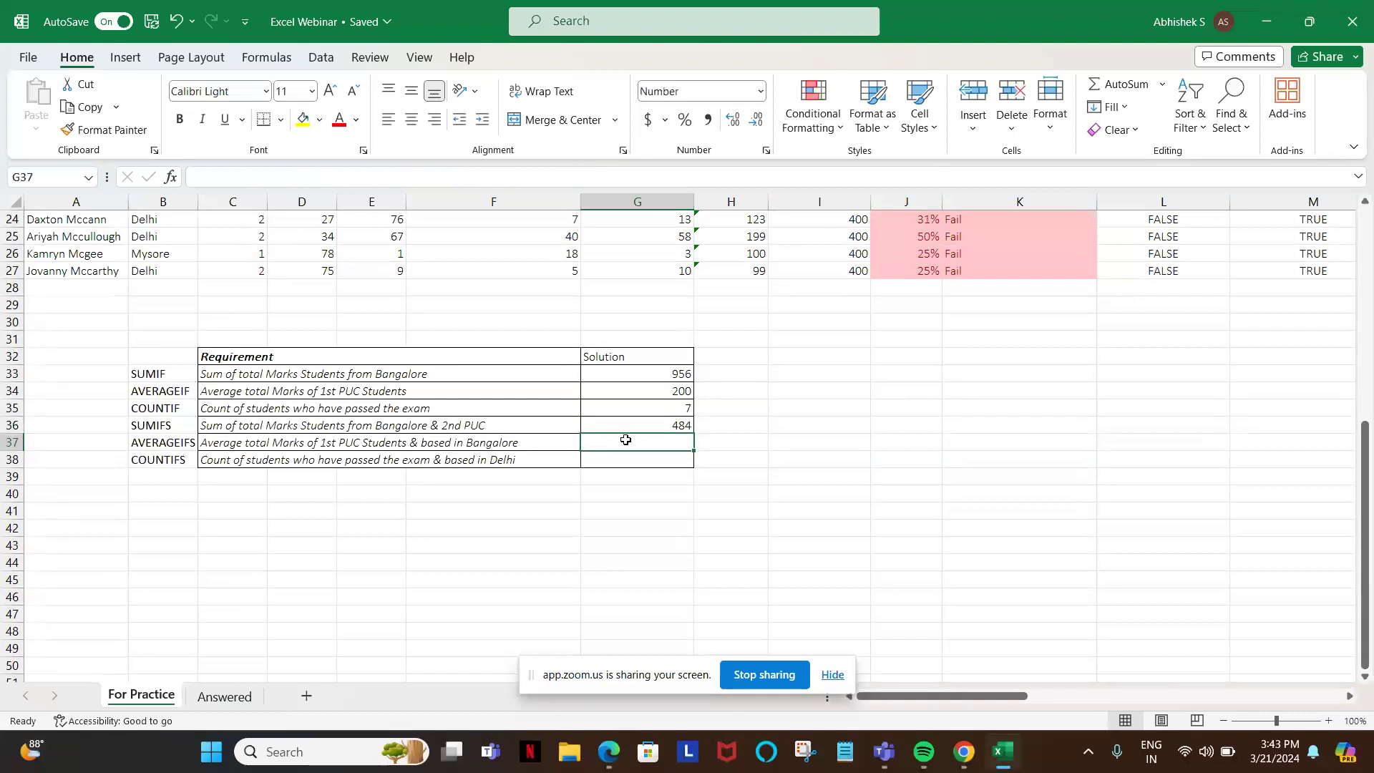
text(=AVERAGE()
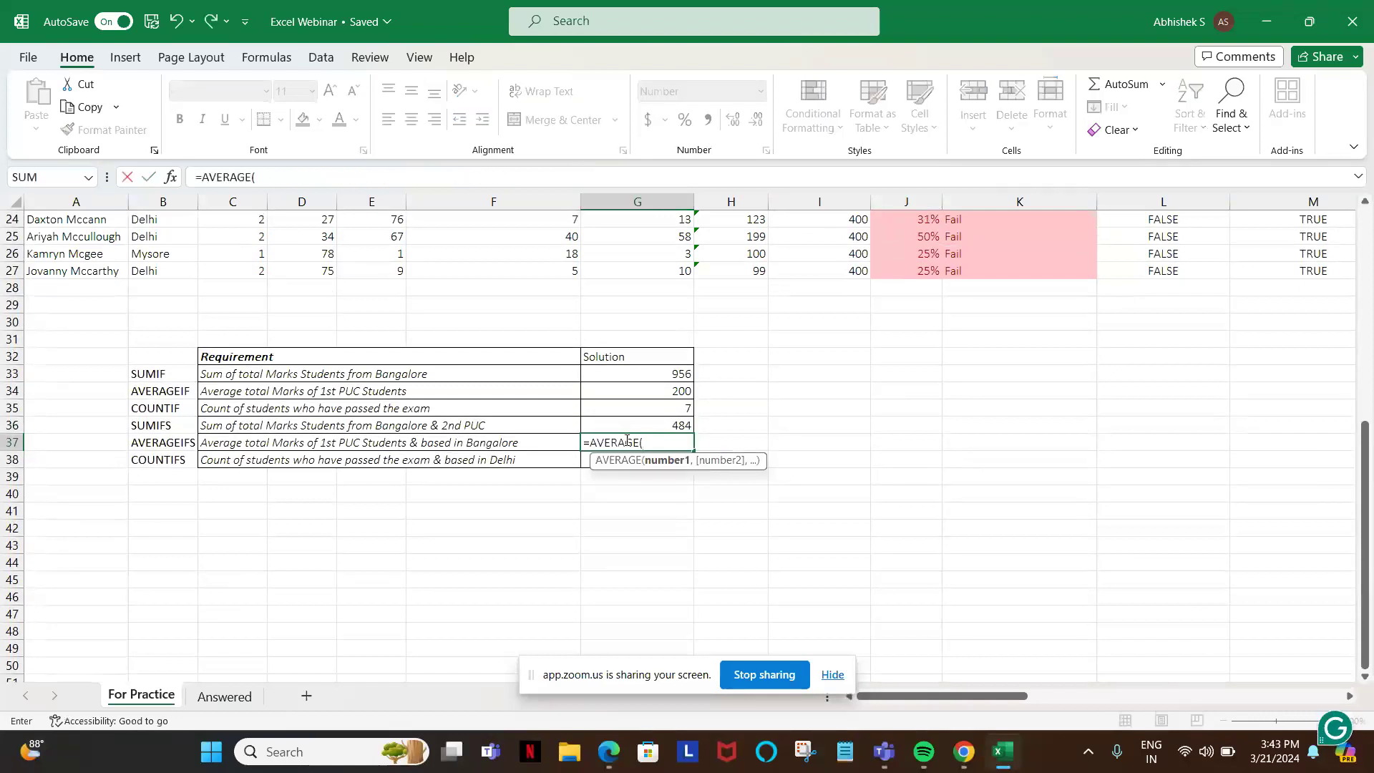
key(BackSpace)
text(I)
key(Down)
key(Tab)
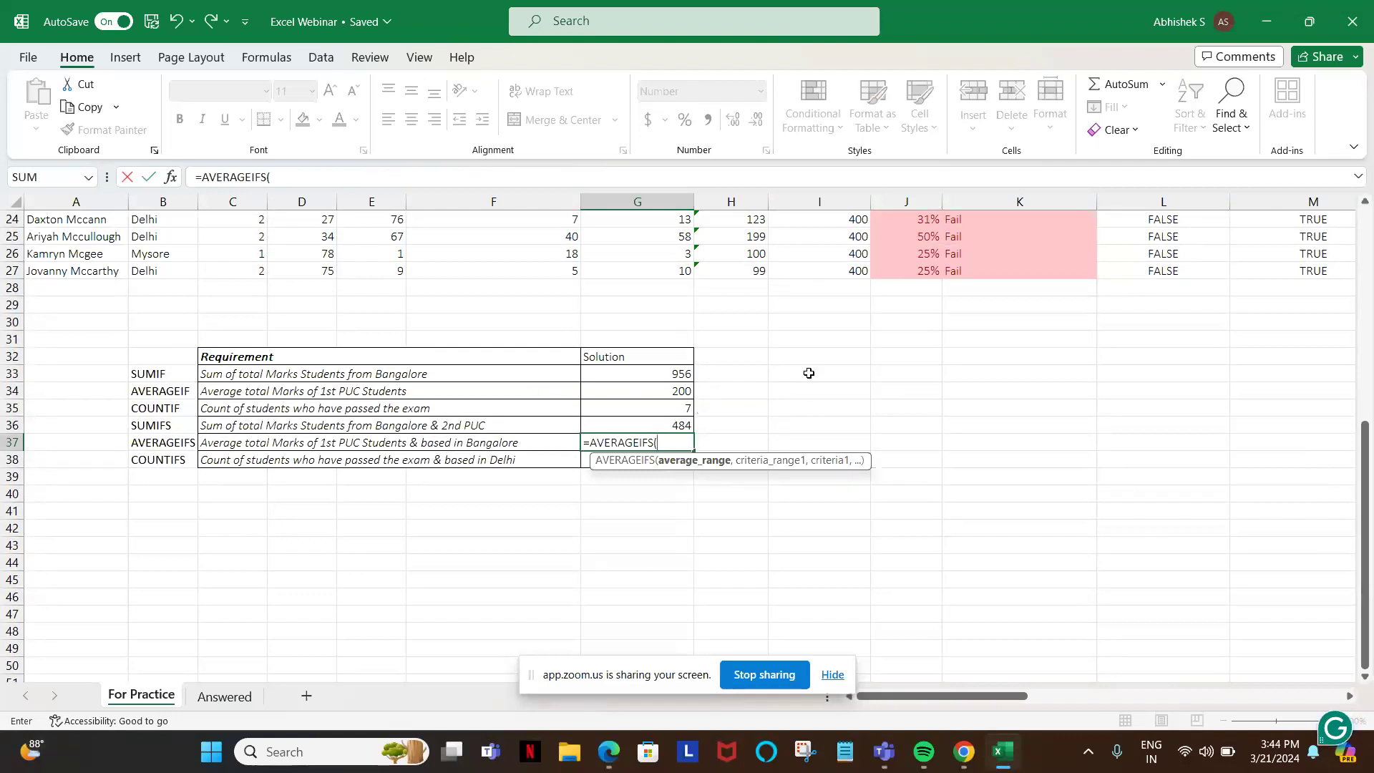
scroll(808, 373, up, 8)
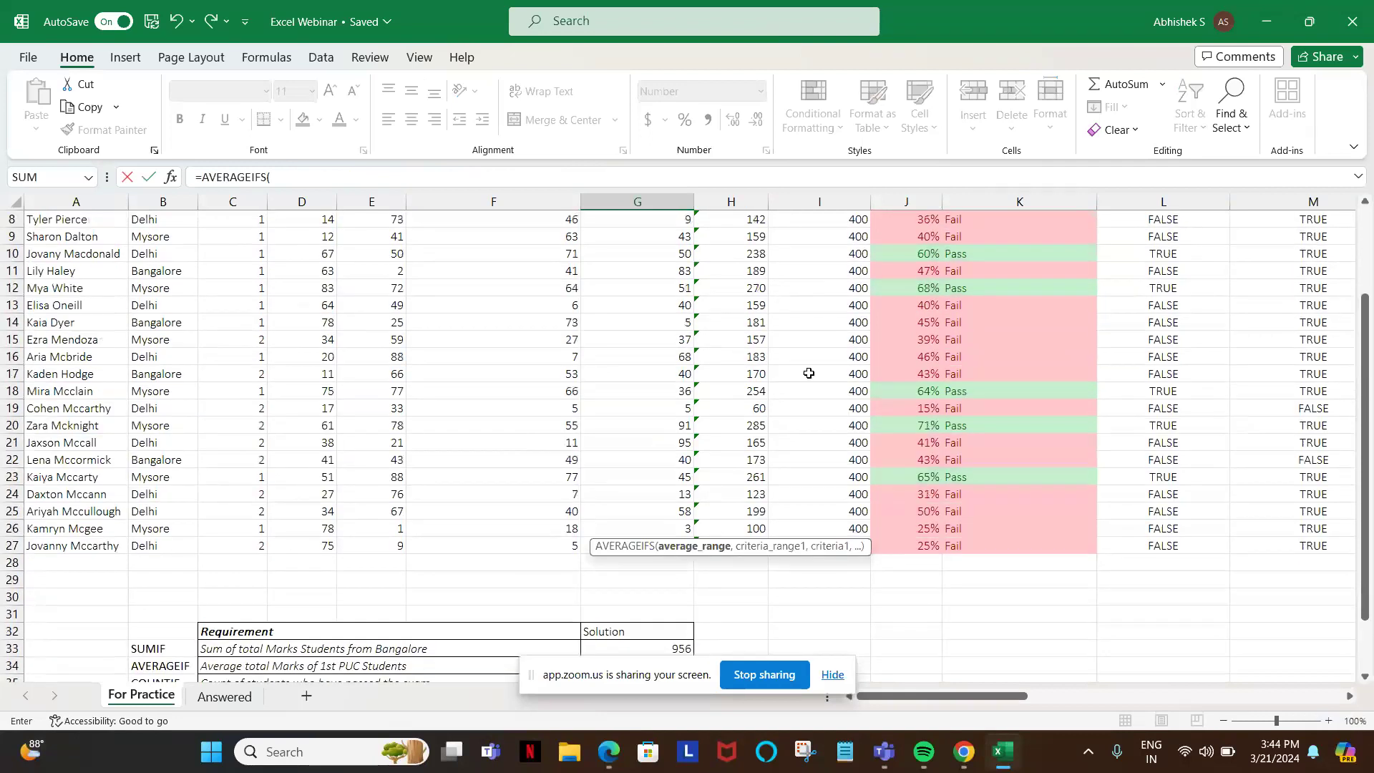
click(745, 230)
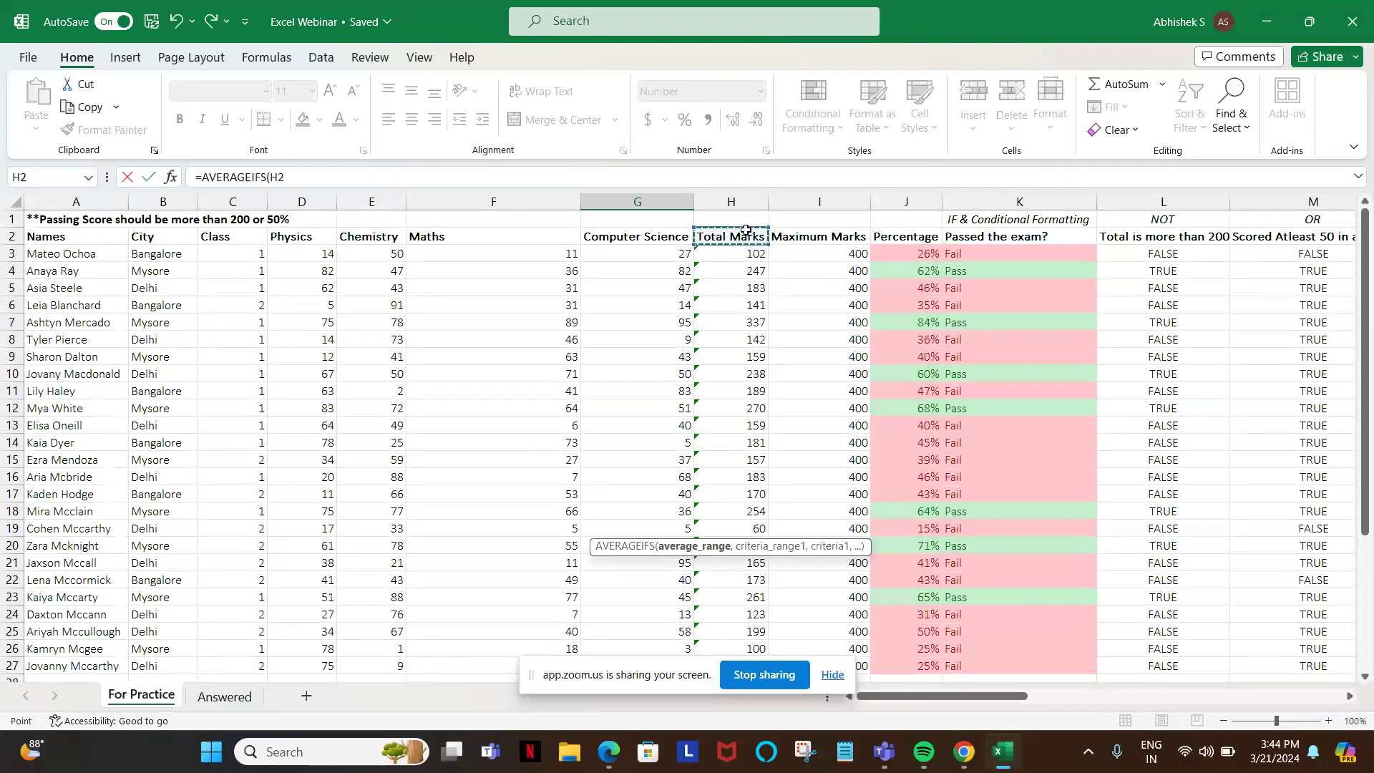
key(ctrl+shift+Down)
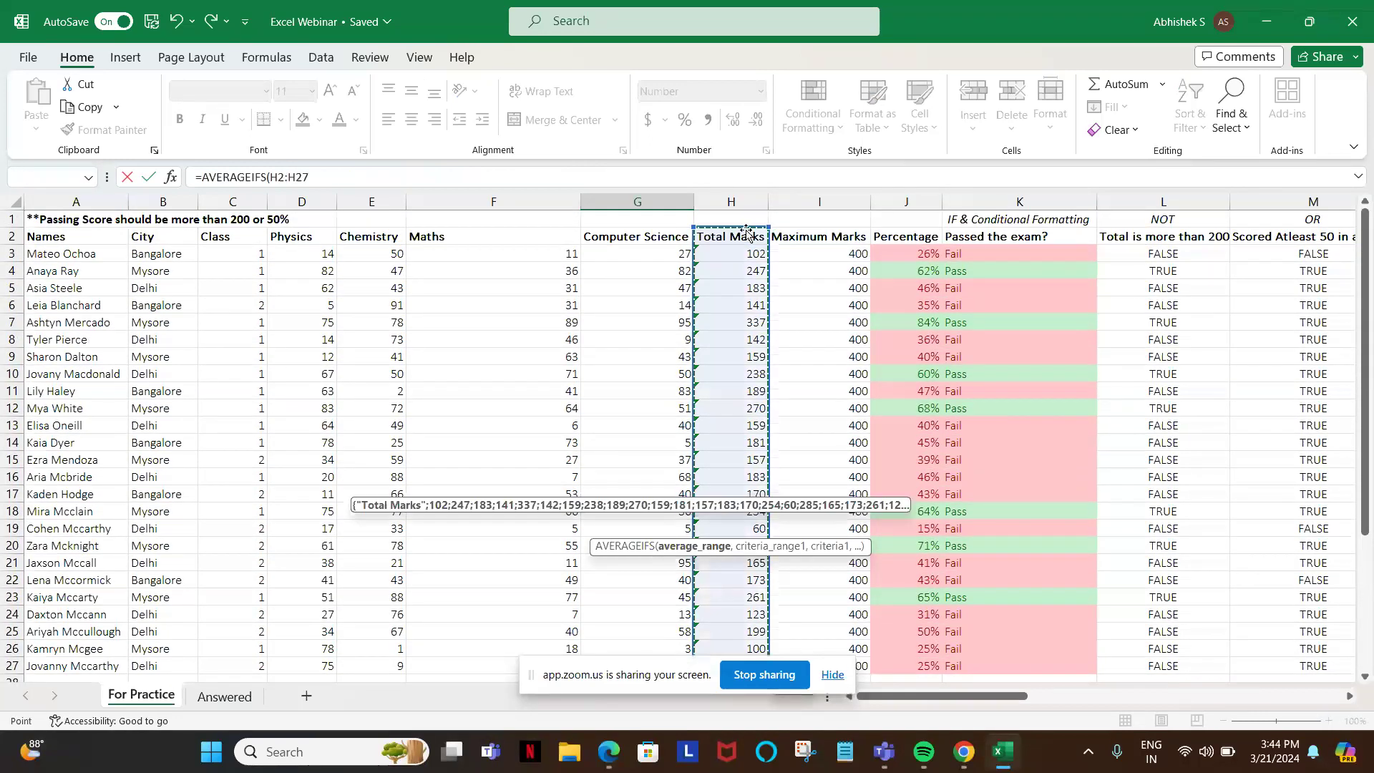
key(F4)
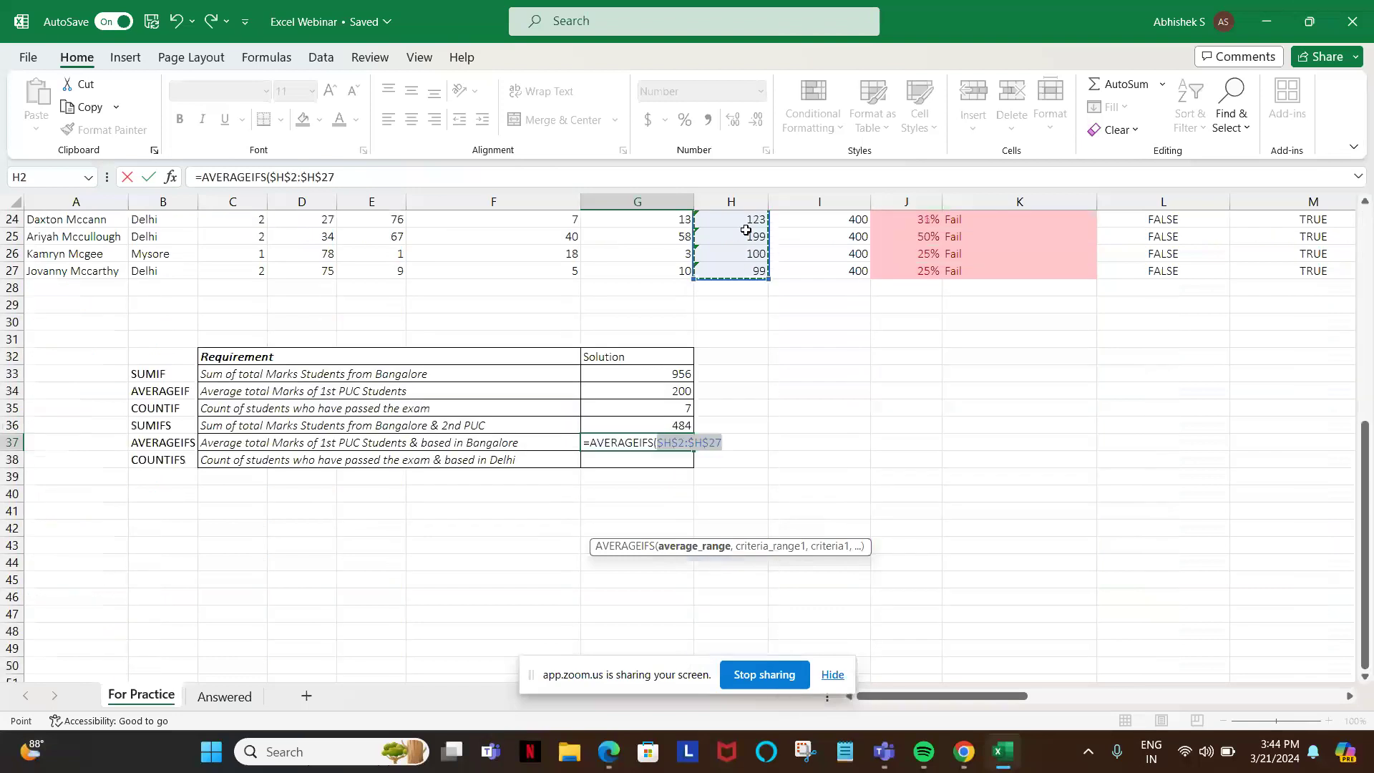
text(,)
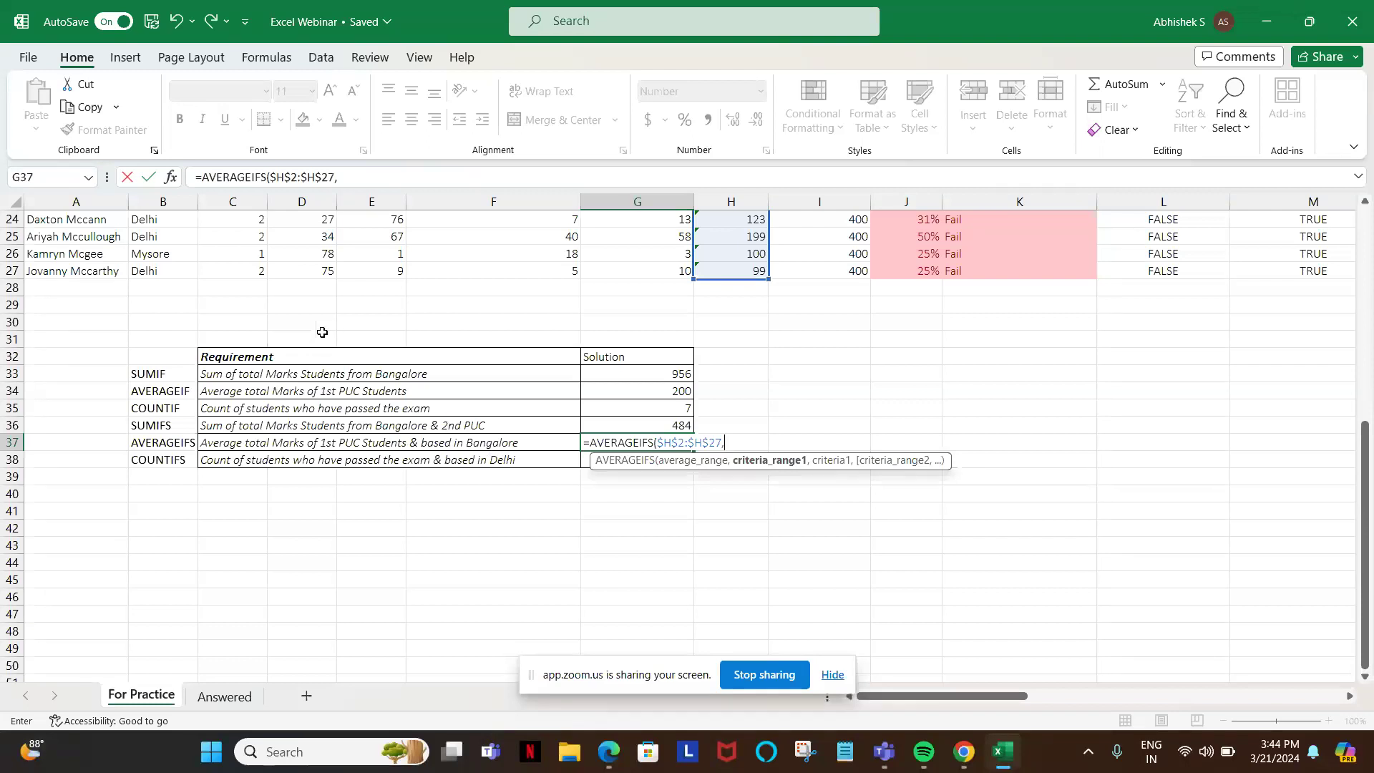
- Add the locked City range $B$2:$B$27 with the criterion "Bangalore" as the first condition of the AVERAGEIFS formula
scroll(282, 326, up, 3)
scroll(281, 326, up, 5)
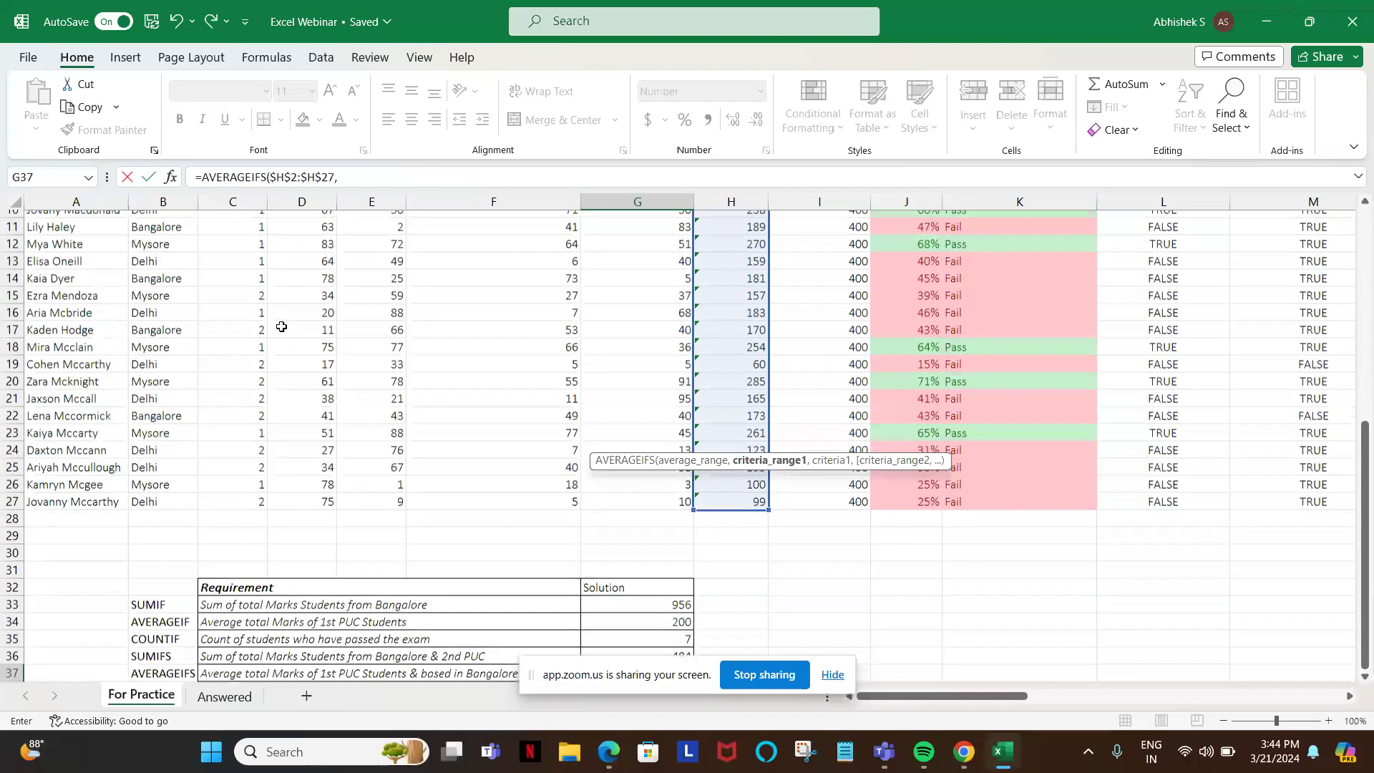
drag(167, 237, 179, 667)
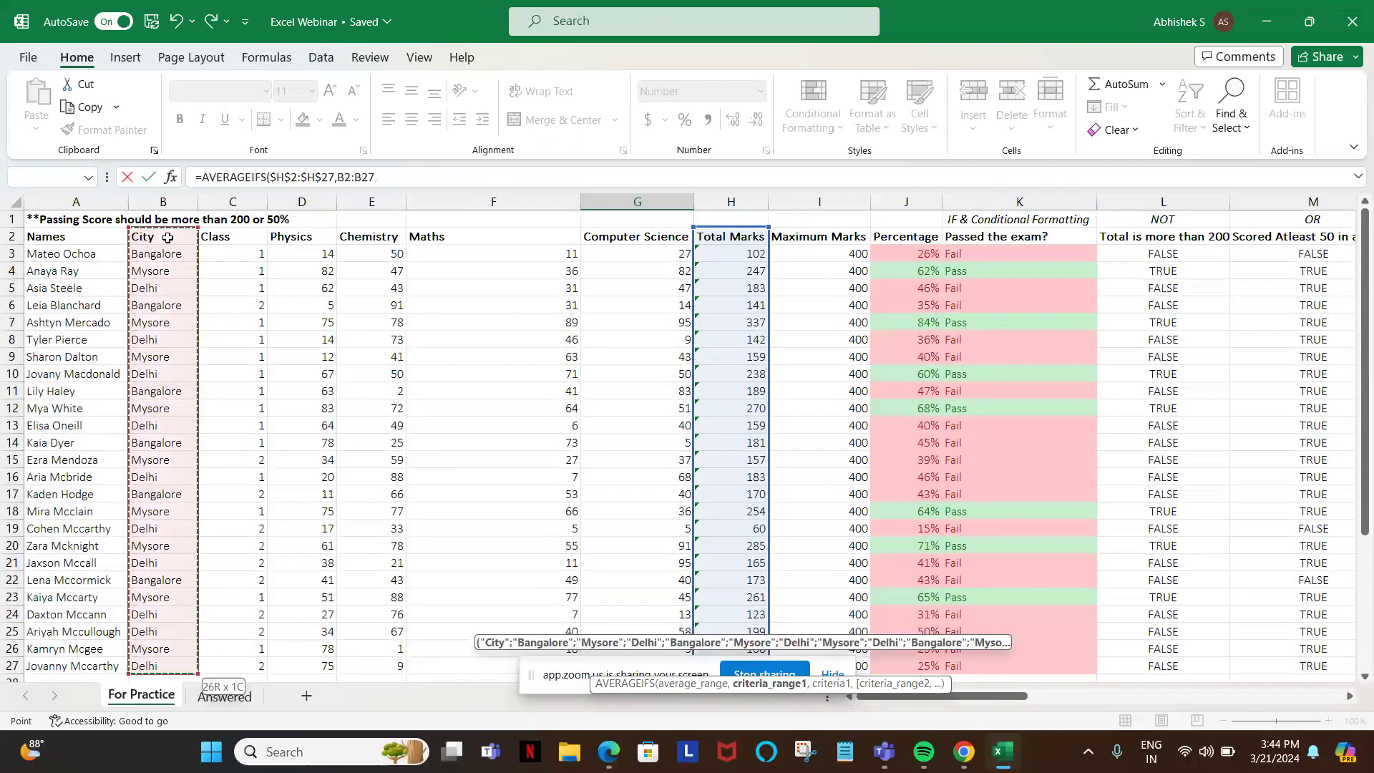
key(F4)
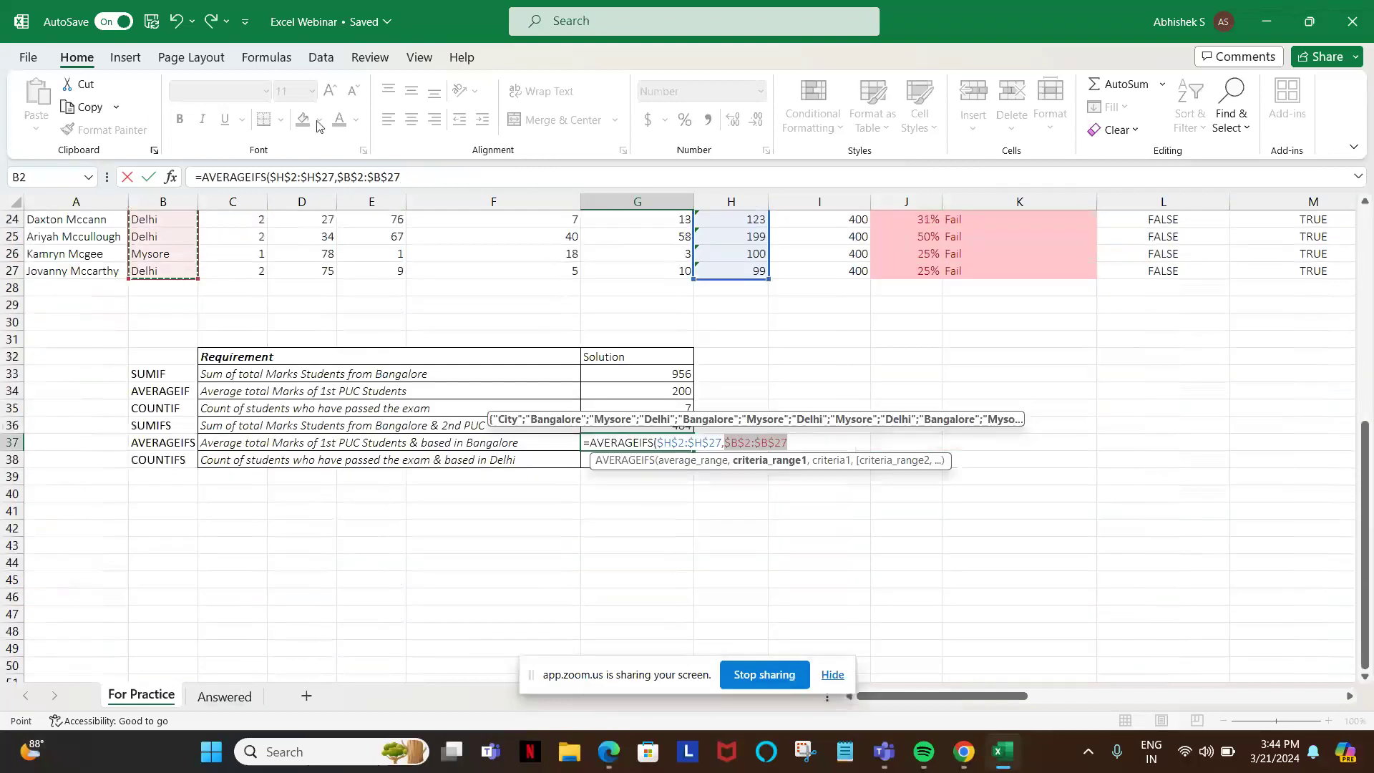
click(405, 181)
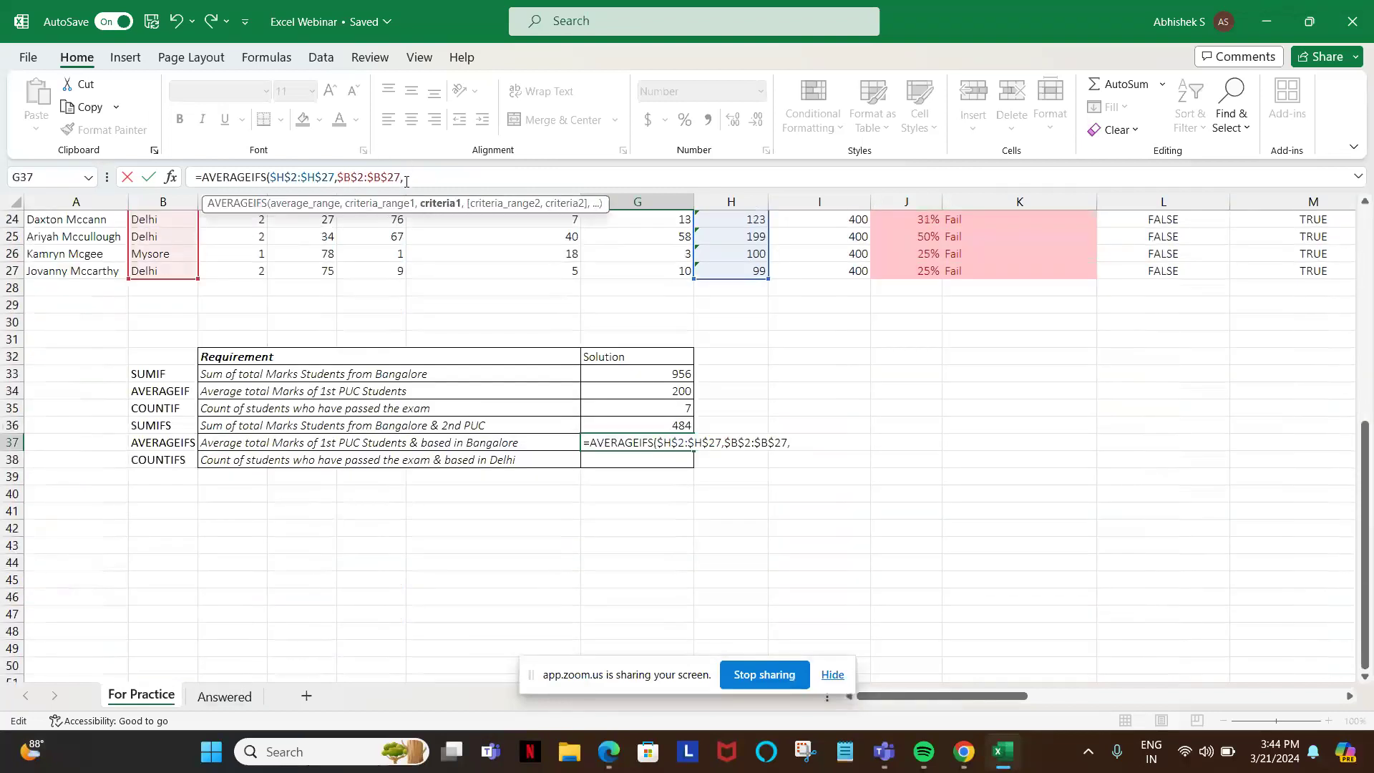
text(,"Bangalore",)
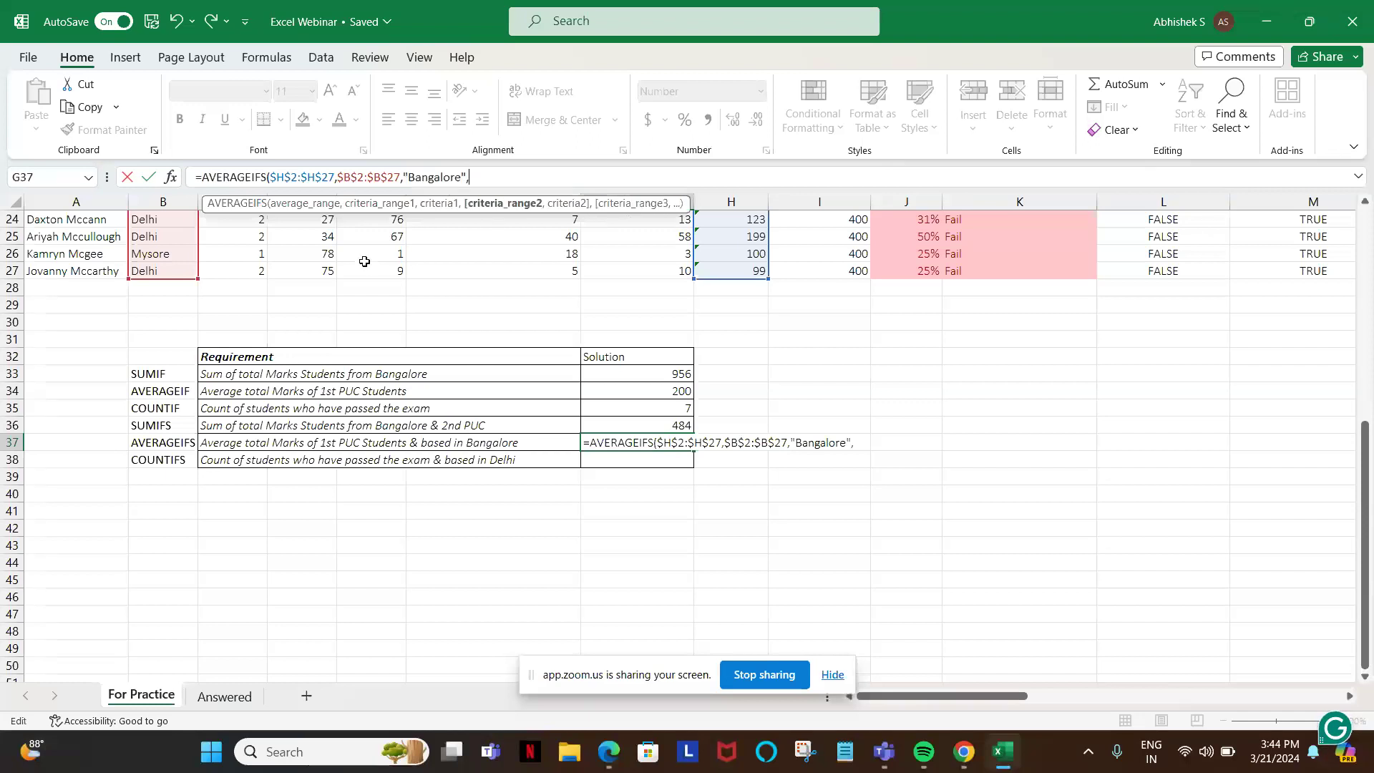
- Add the locked Class range $C$2:$C$27 with the criterion "1" as the second condition and complete the AVERAGEIFS formula
scroll(340, 295, up, 5)
scroll(340, 295, up, 3)
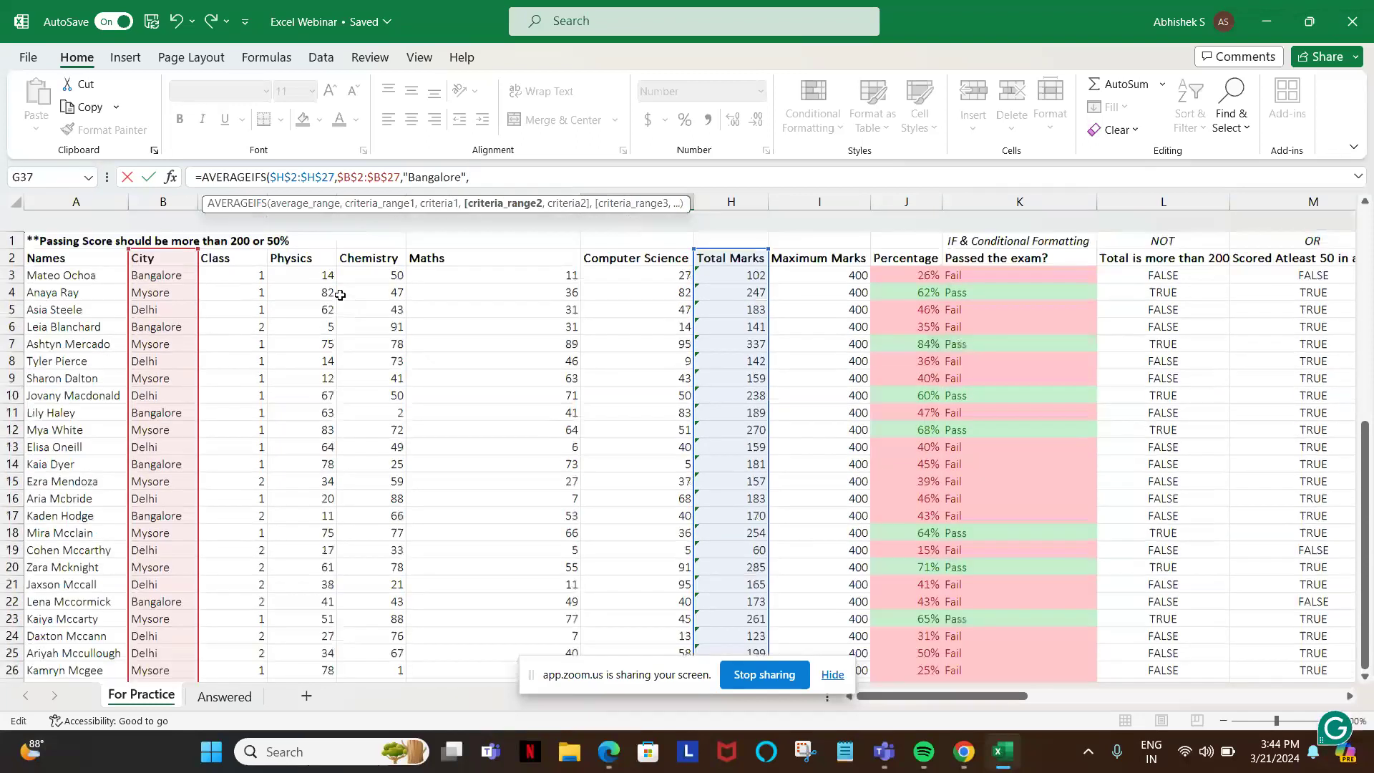
click(235, 239)
key(ctrl+shift+Down)
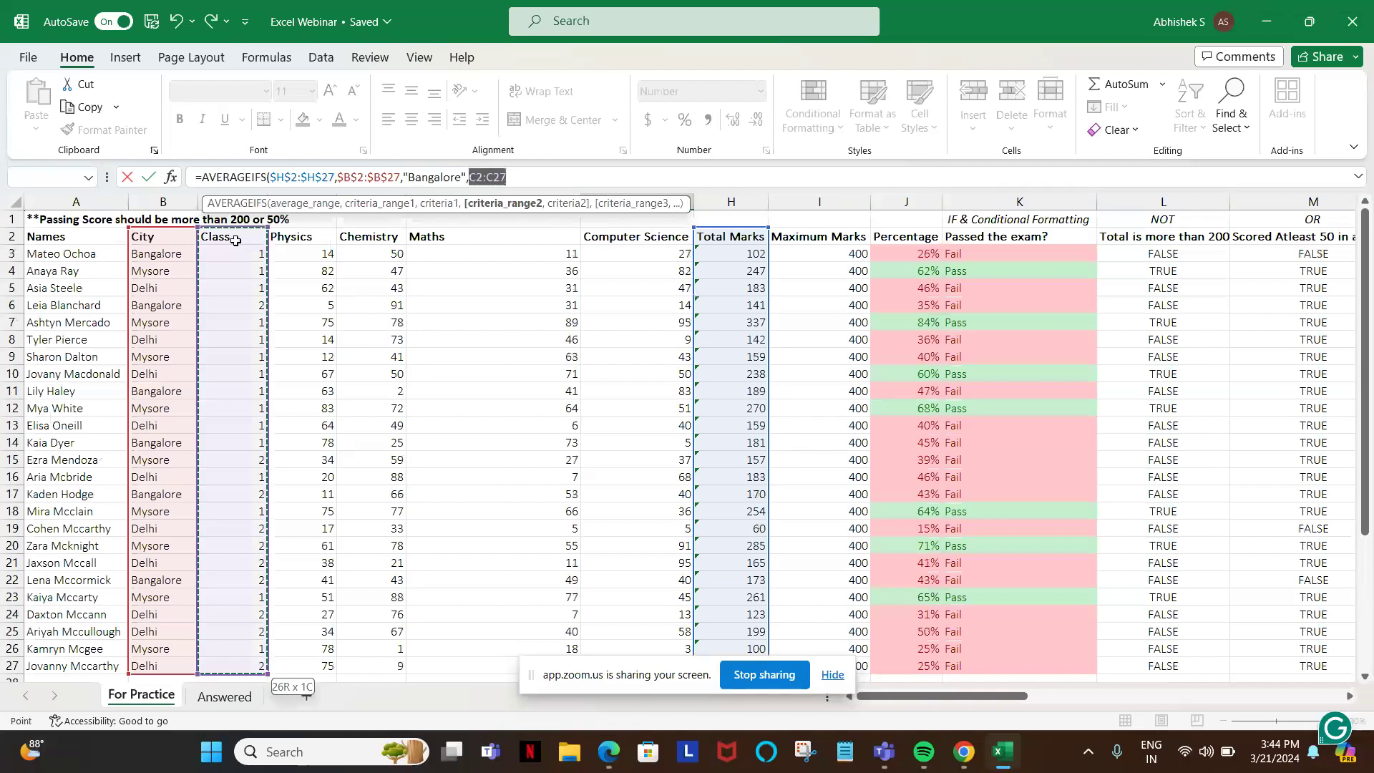
key(F4)
scroll(236, 236, down, 8)
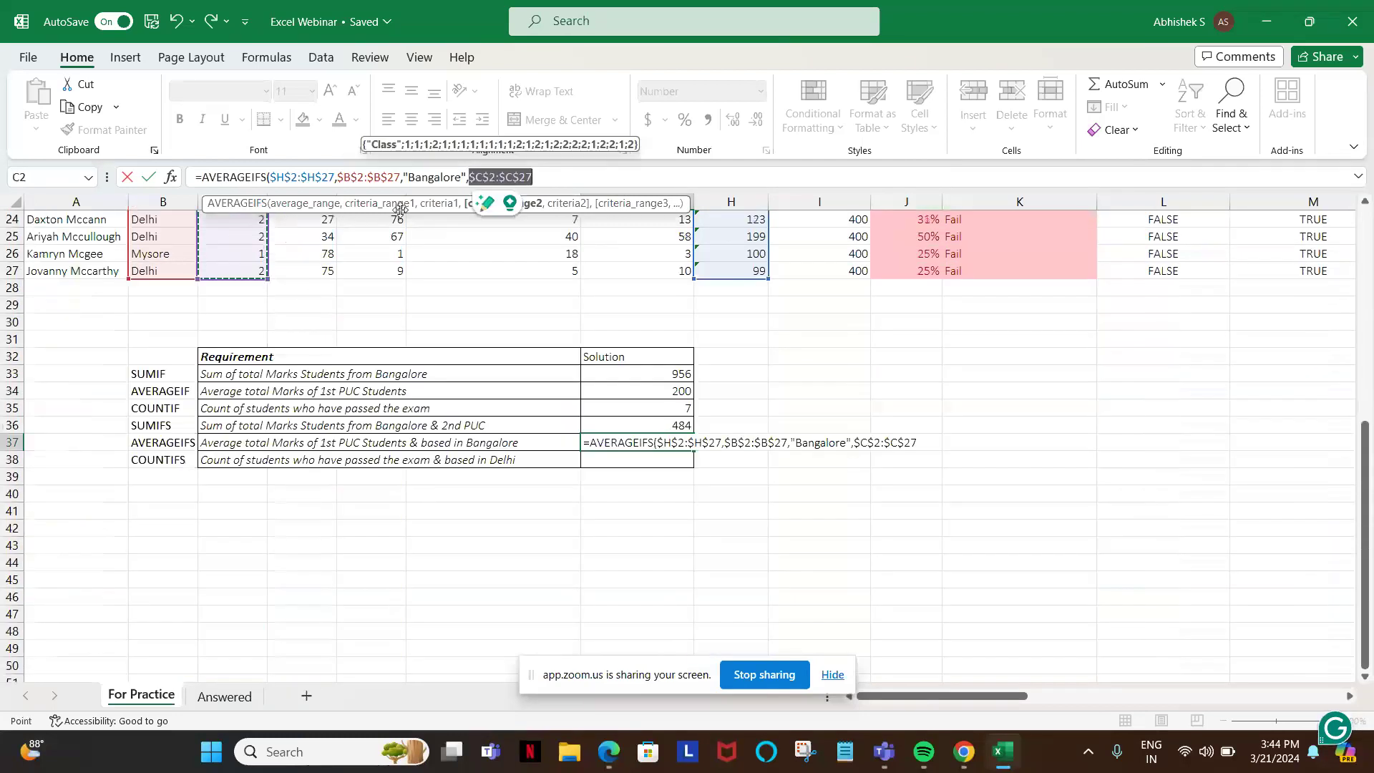
text(,)
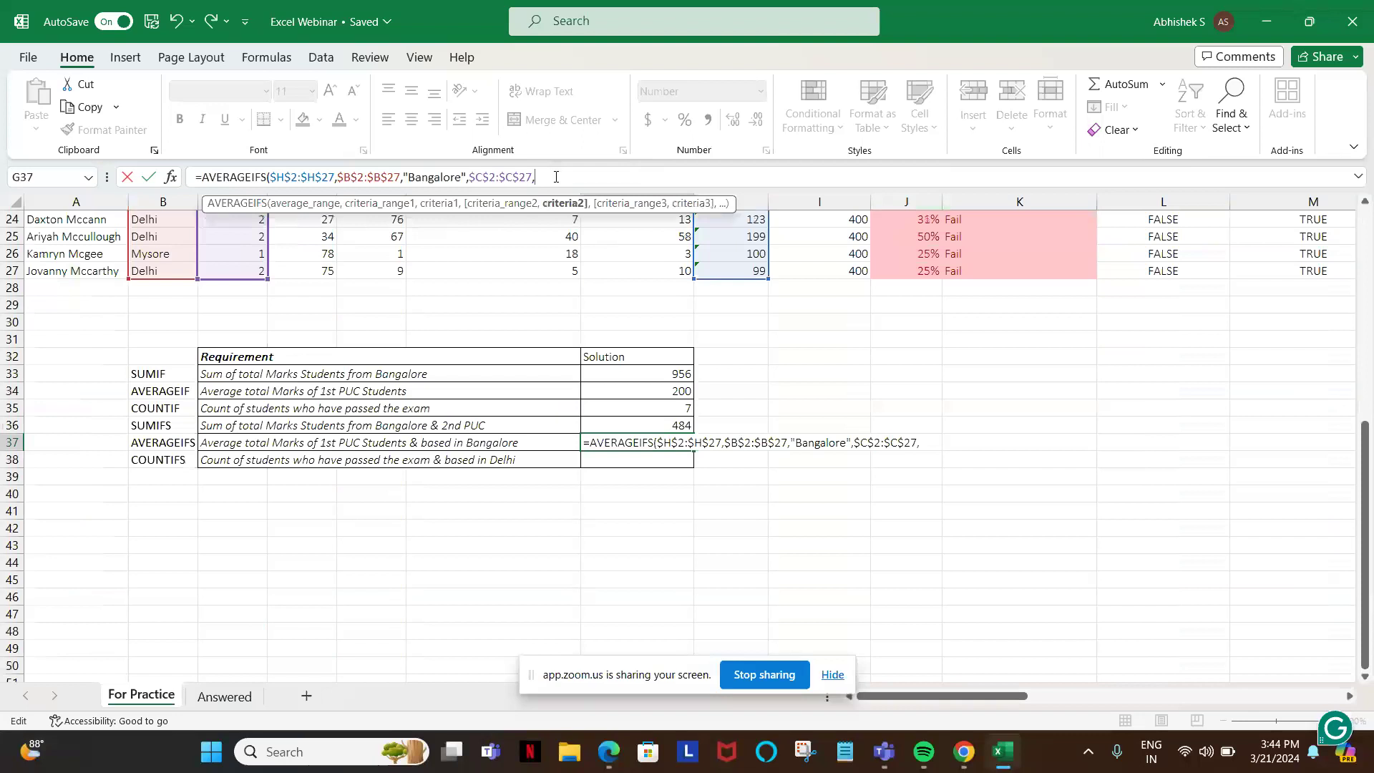
text("1"))
key(ctrl+Return)
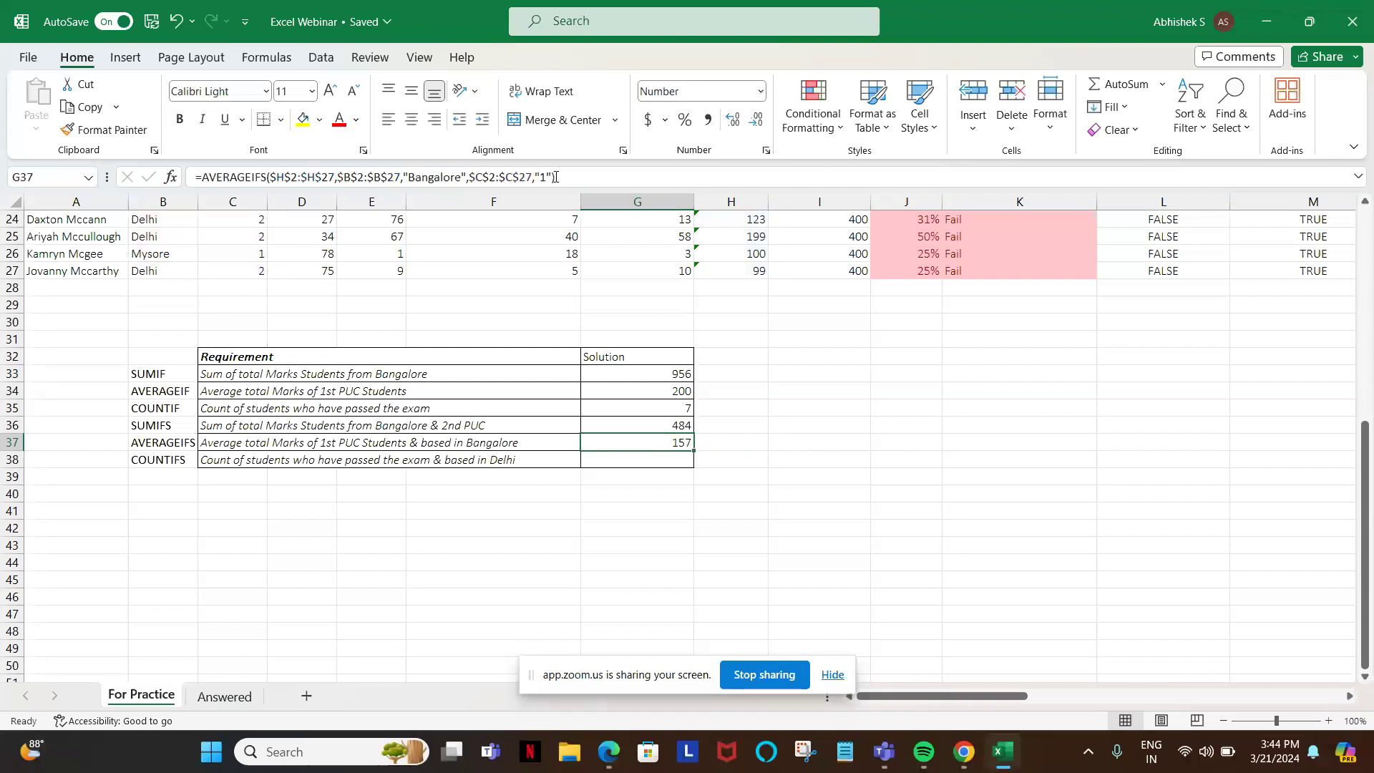
- Select header row 2 of the marks table and turn on filtering for it
key(ctrl+Up)
key(ctrl+Up)
key(ctrl+Up)
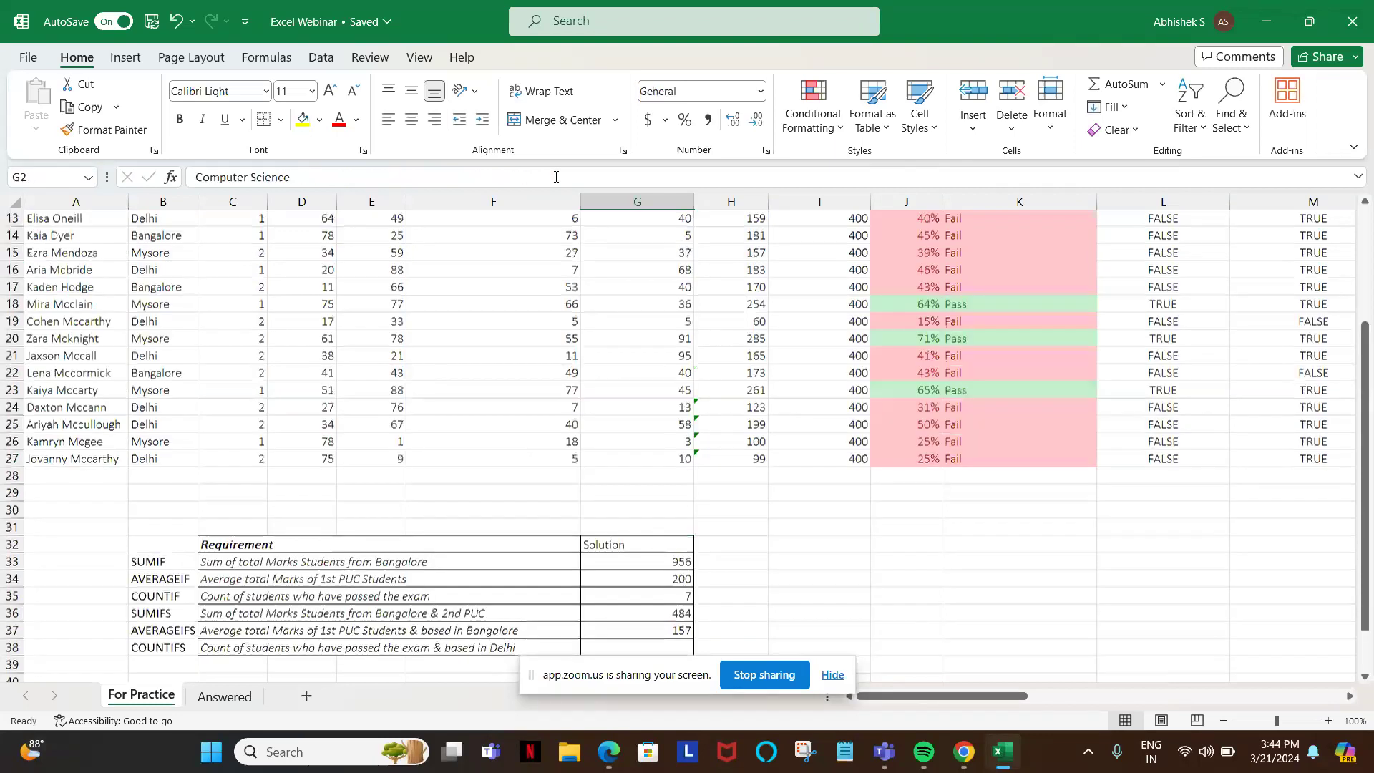
key(shift+space)
key(alt+d)
key(f)
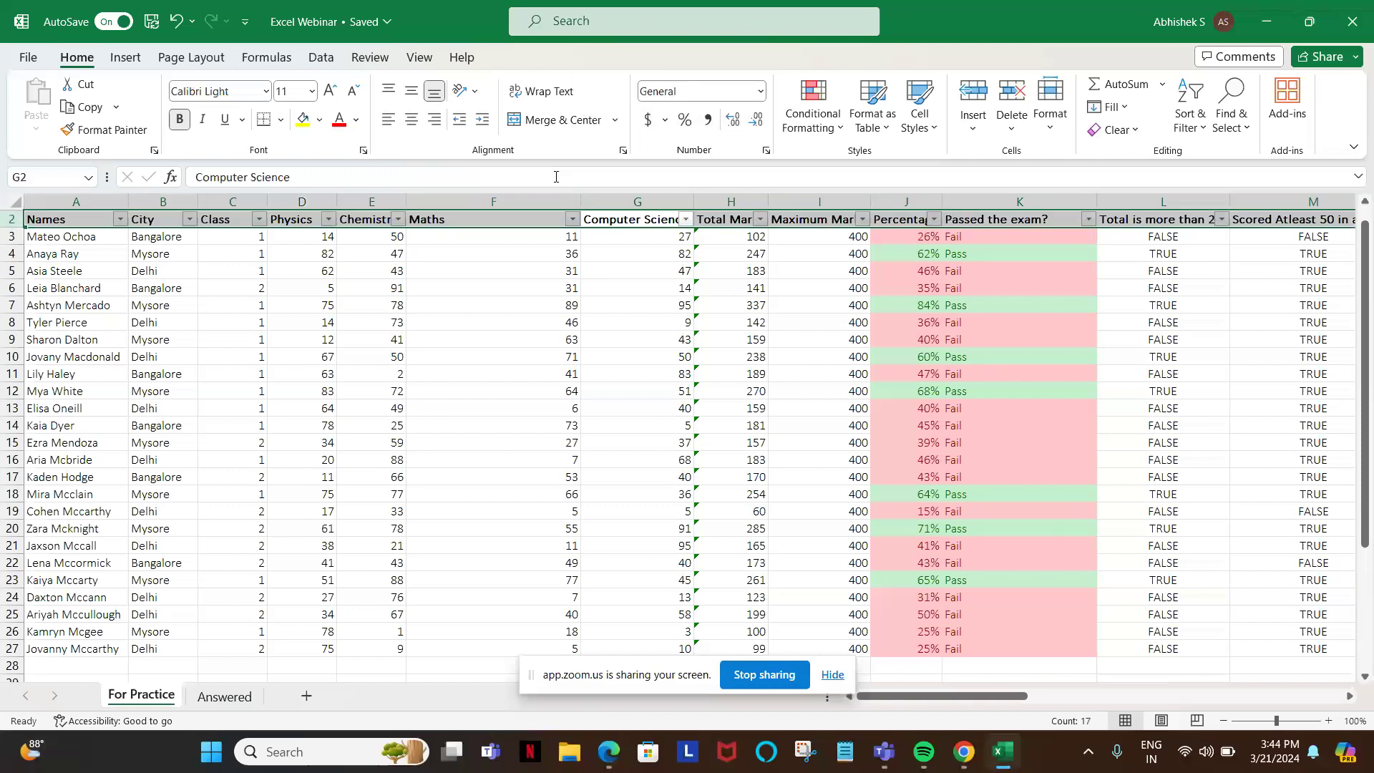
- Filter the Class column of the marks table to class 1 only
key(Left)
key(Left)
key(Left)
key(Left)
key(alt+Down)
key(Down)
key(Down)
key(Down)
key(Down)
key(Down)
key(Down)
key(Down)
key(Down)
key(Down)
key(Down)
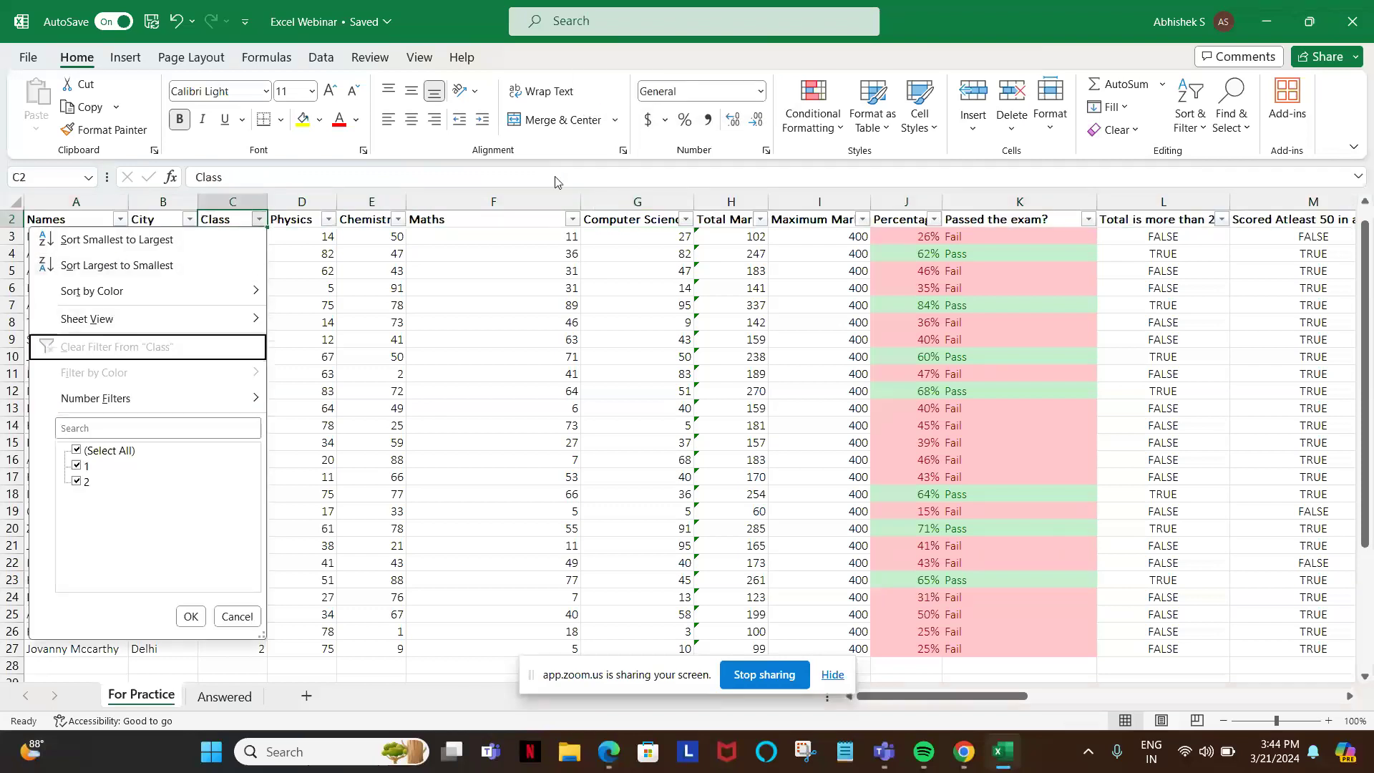
key(Up)
key(space)
key(Down)
key(space)
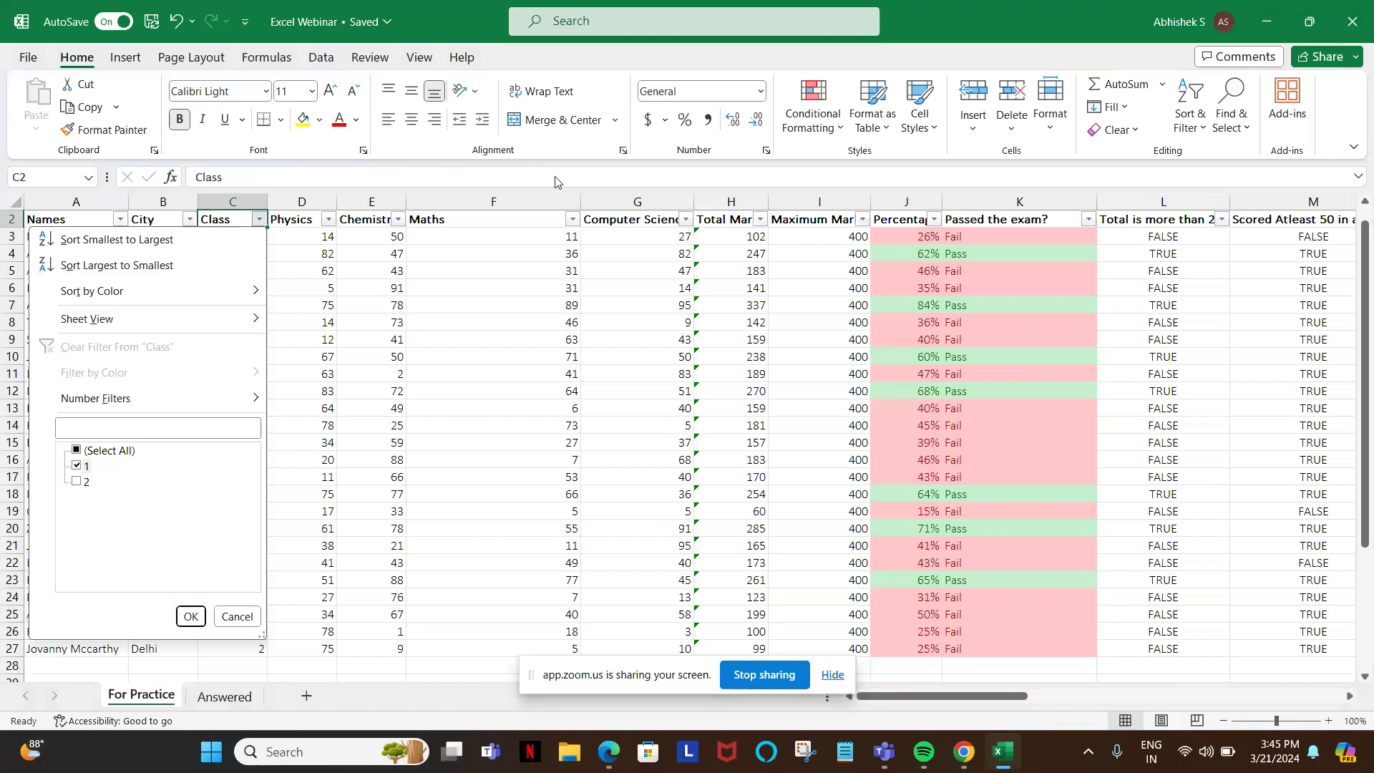
key(Return)
- Filter the City column to Bangalore only, on top of the class 1 filter
key(Left)
key(alt+Down)
key(Down)
key(Down)
key(Down)
key(Down)
key(Down)
key(Down)
key(Down)
key(Down)
key(Down)
key(Down)
key(Up)
key(space)
key(Down)
key(space)
key(Return)
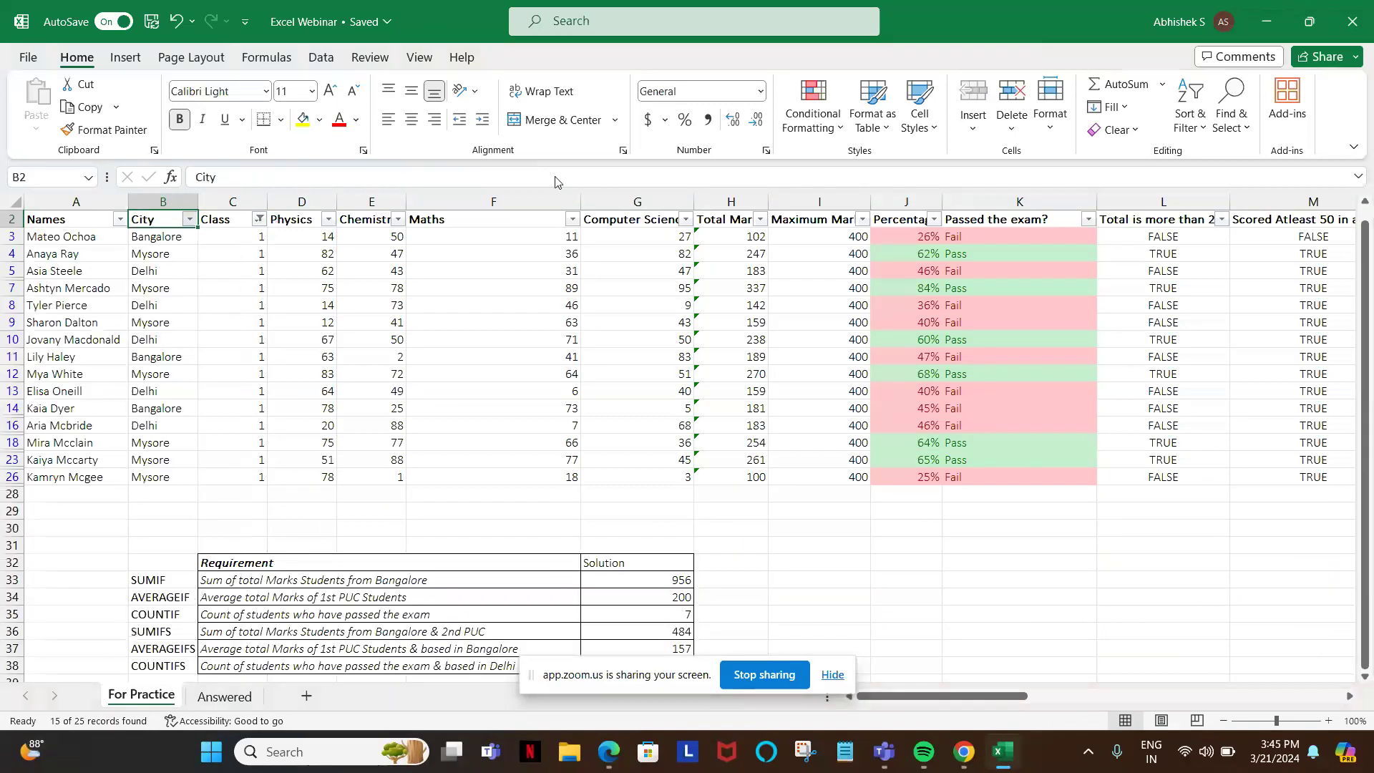
- Select the filtered Total Marks values of the class 1 Bangalore students to check their average
key(Down)
key(Right)
key(Right)
key(Right)
key(Right)
key(Right)
key(Right)
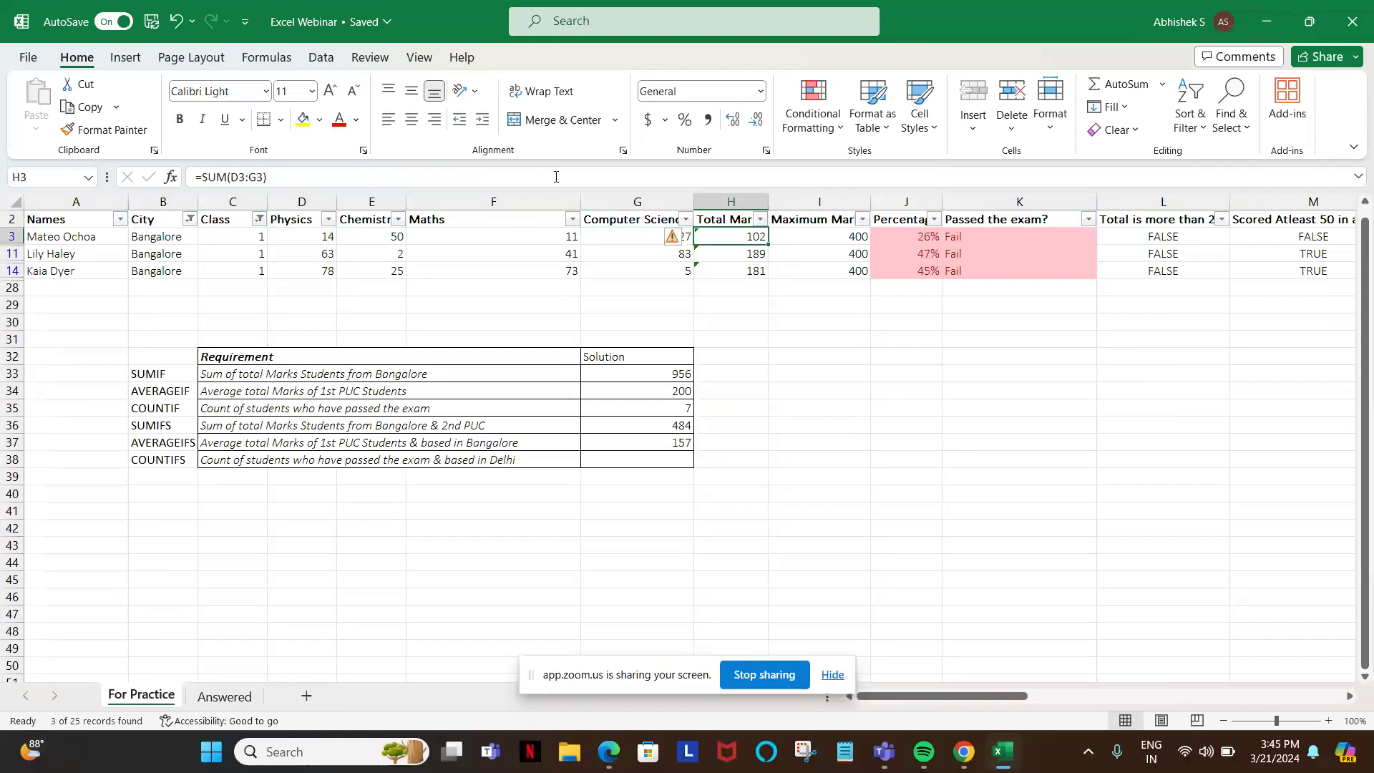
key(ctrl+shift+Down)
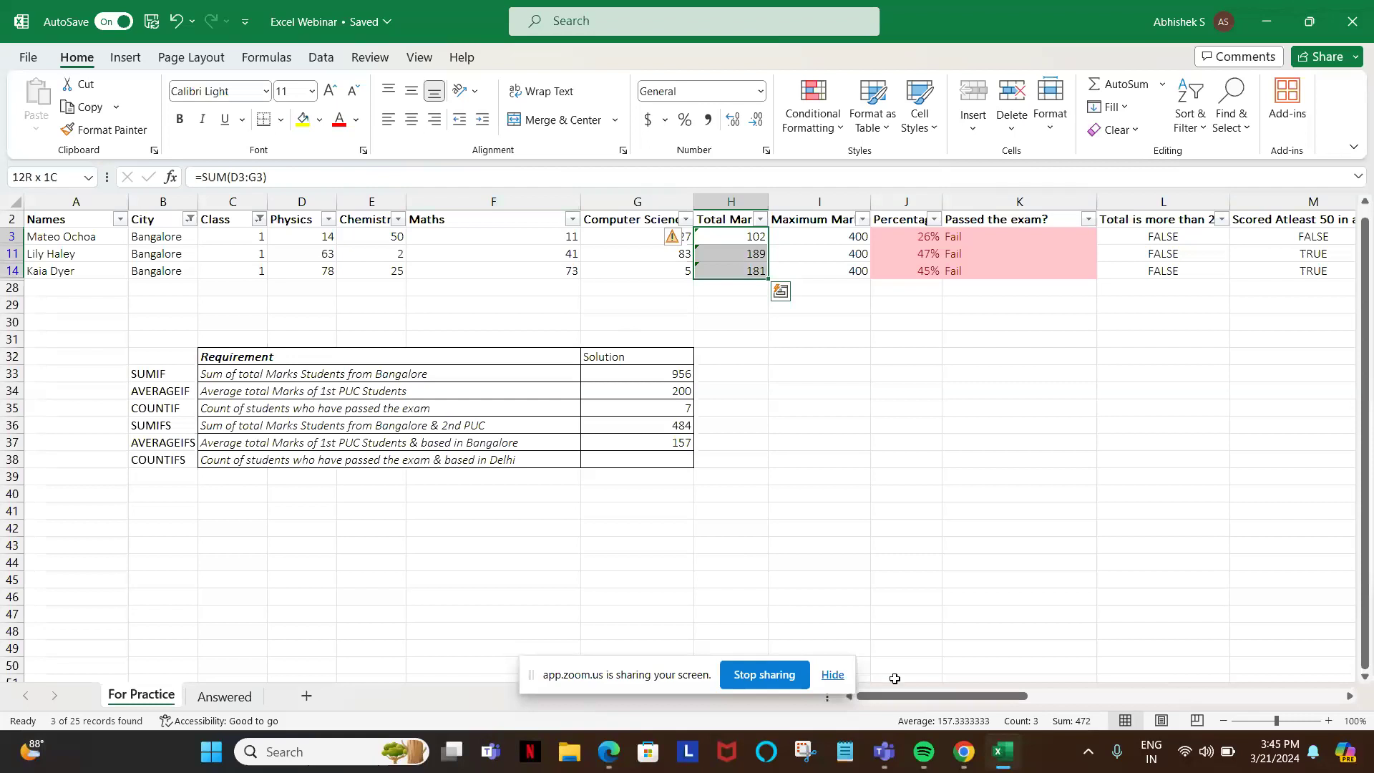
- Show two extra decimal places on the AVERAGEIFS result in G37, and remove them again
click(640, 444)
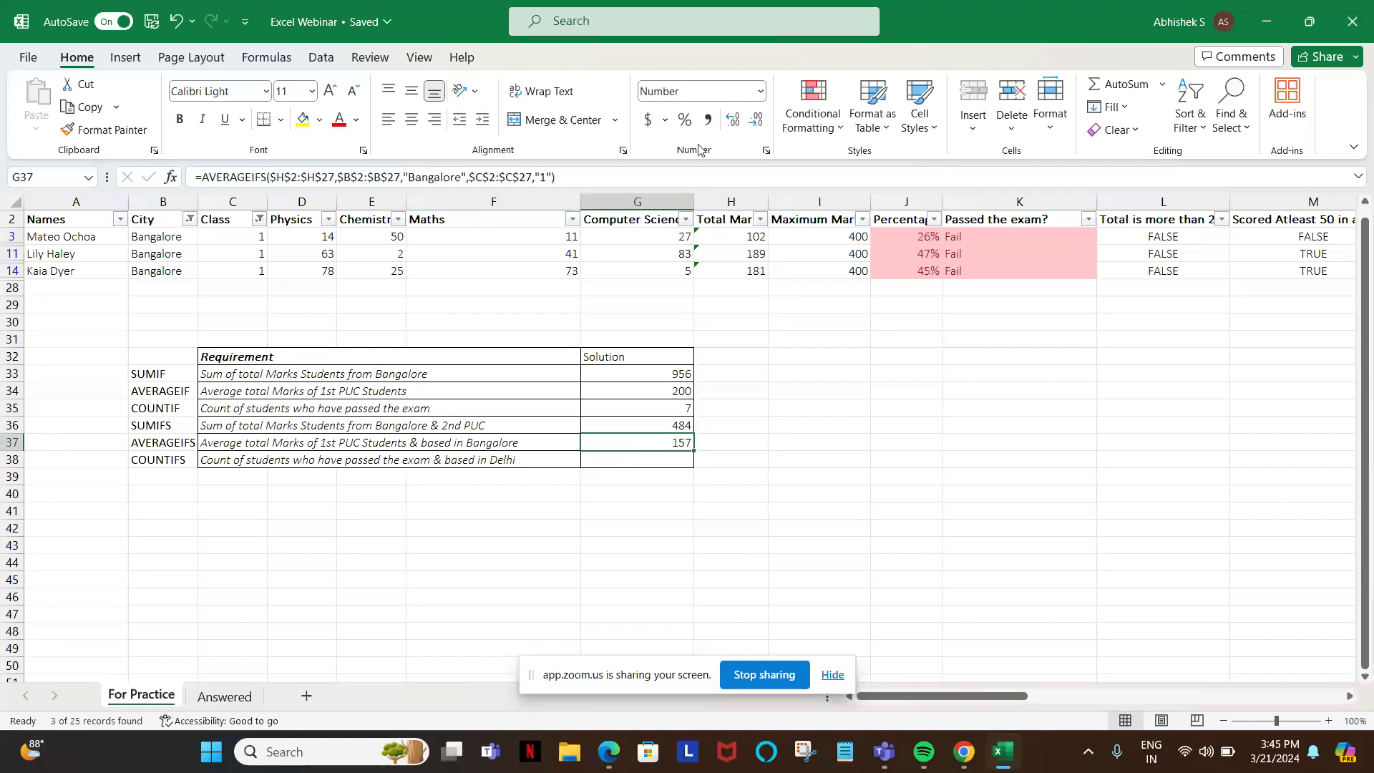
click(736, 123)
click(738, 126)
click(760, 126)
click(760, 126)
- Switch to the Zoom webinar in the browser, read the latest chat messages, and return to the Excel workbook
key(alt+Tab)
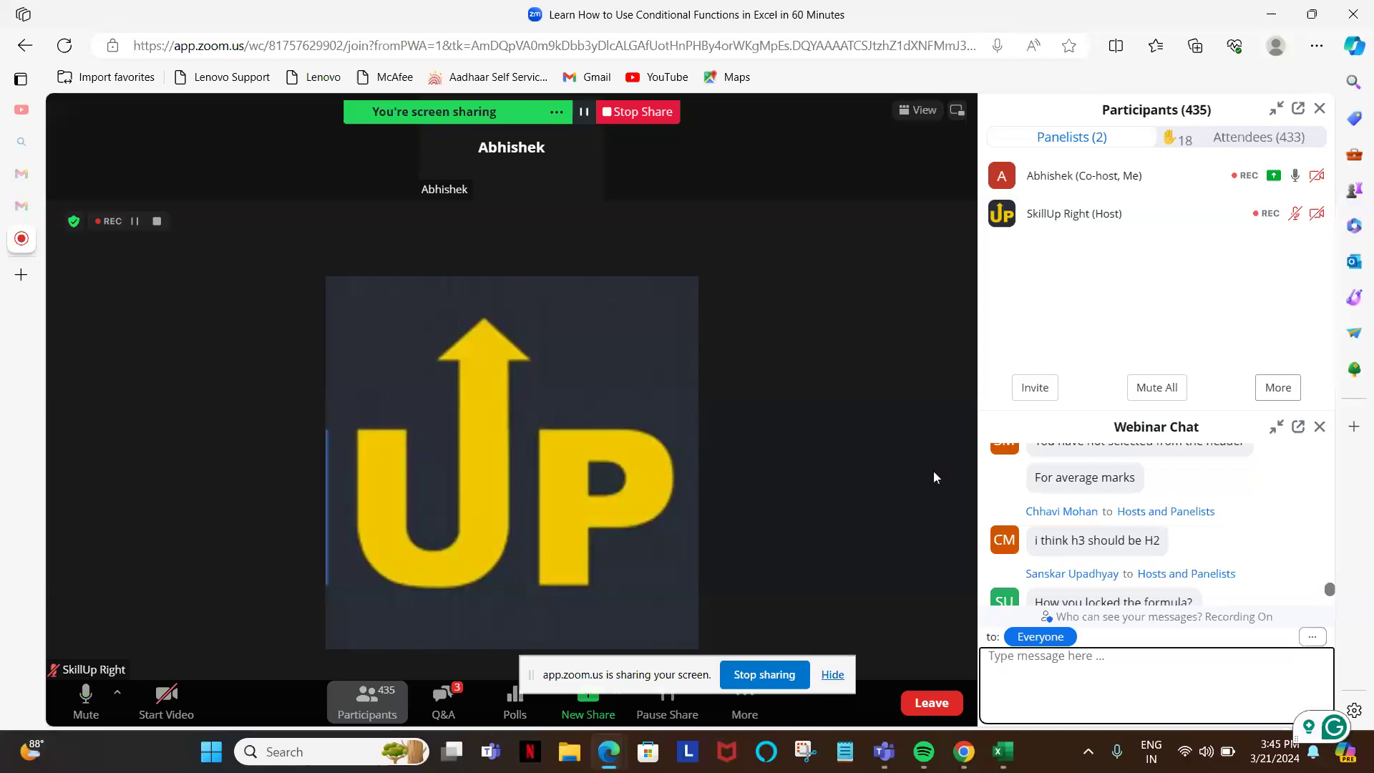
scroll(1187, 533, down, 1)
scroll(1187, 533, down, 2)
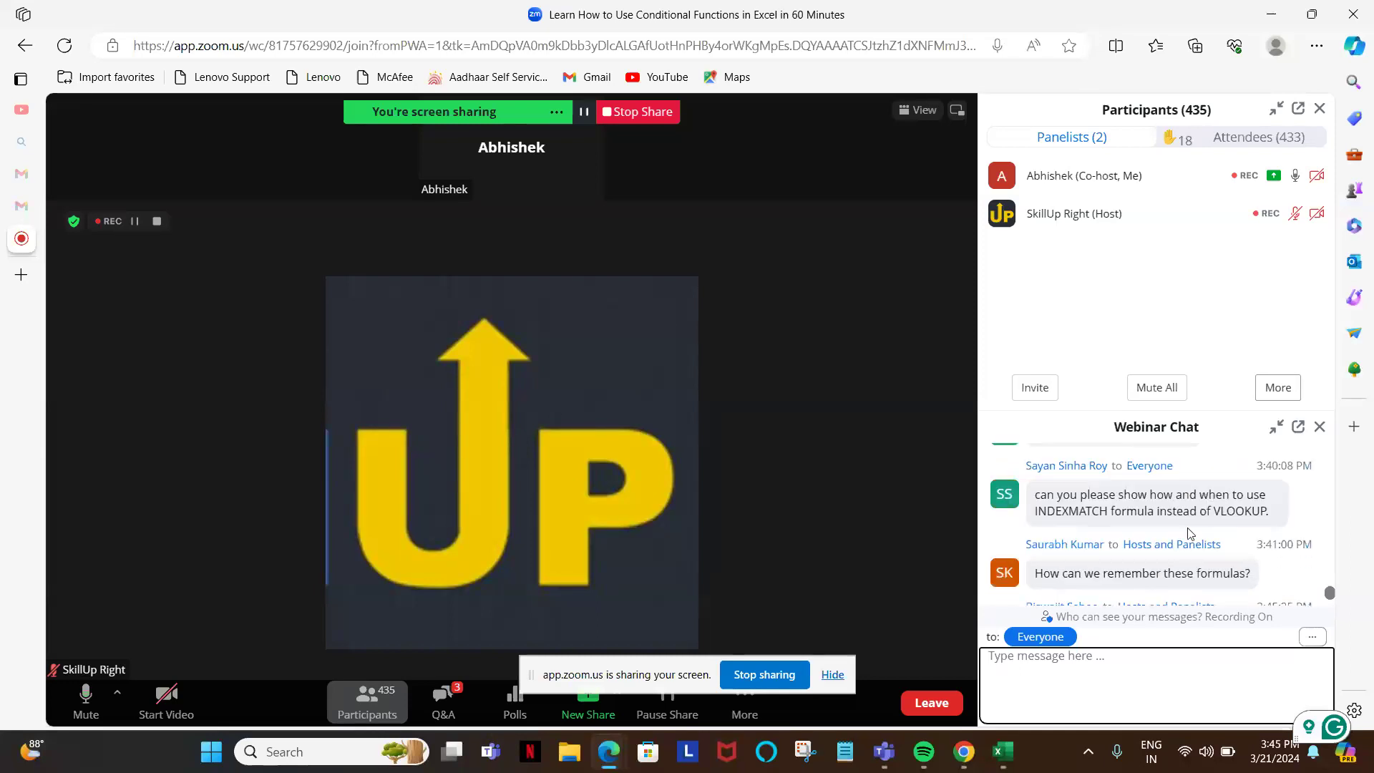
scroll(1190, 533, down, 1)
scroll(1187, 533, down, 1)
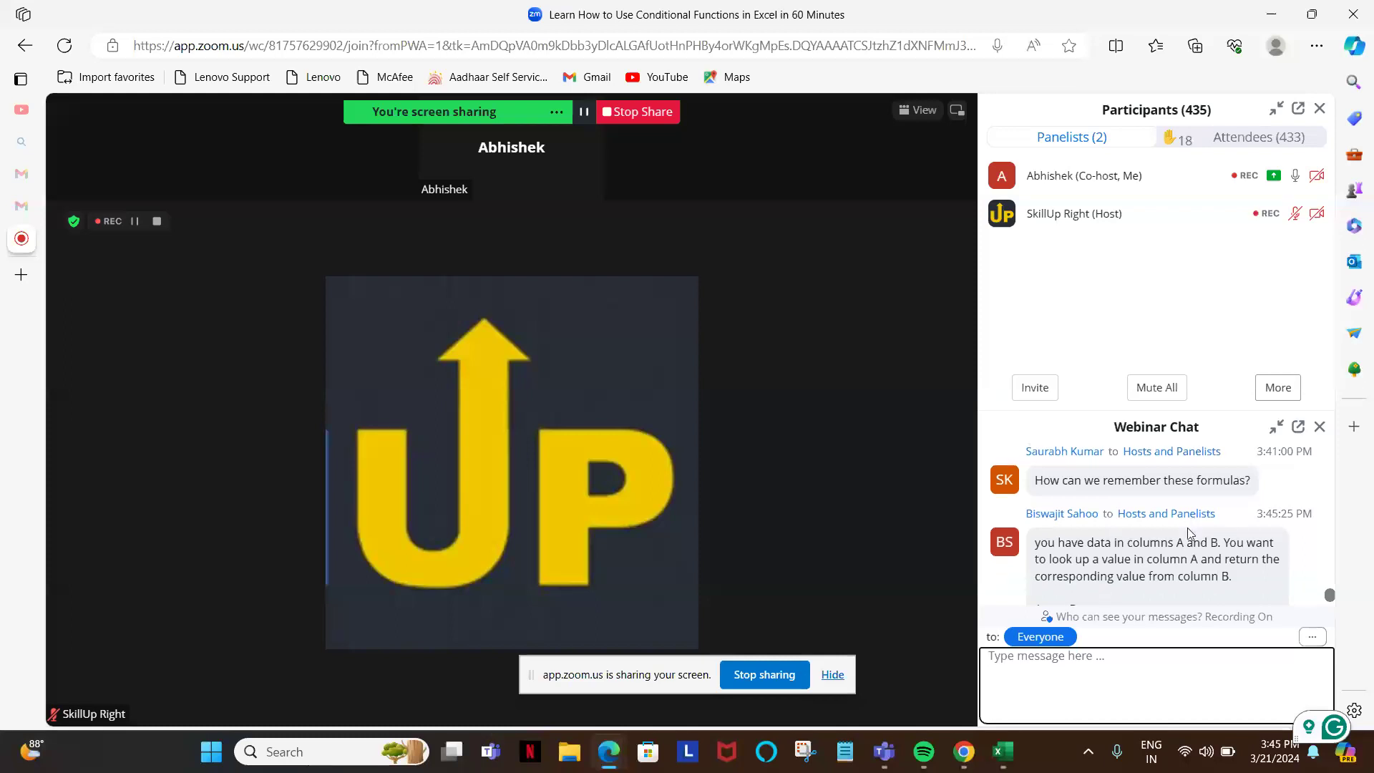
scroll(1188, 533, down, 1)
scroll(1189, 533, down, 1)
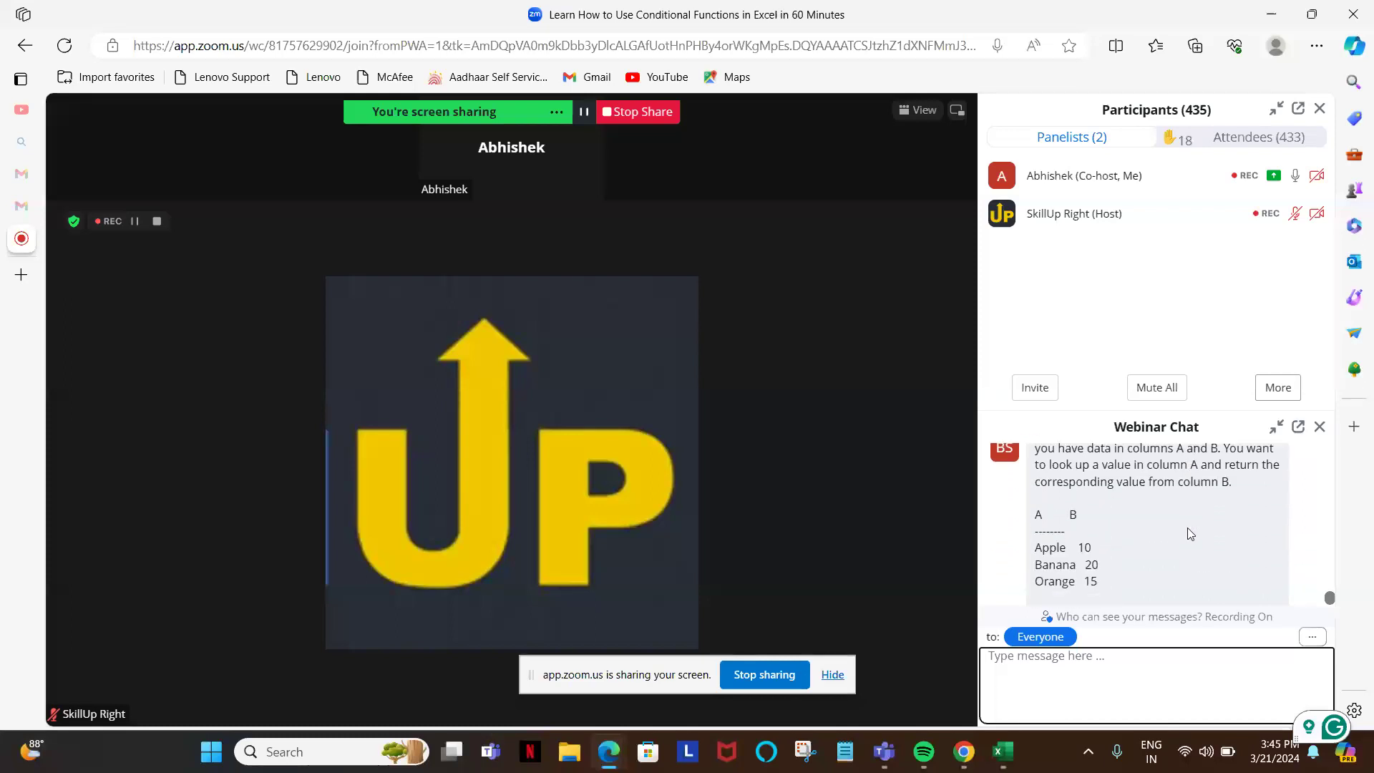
scroll(1189, 533, down, 1)
scroll(1188, 533, up, 1)
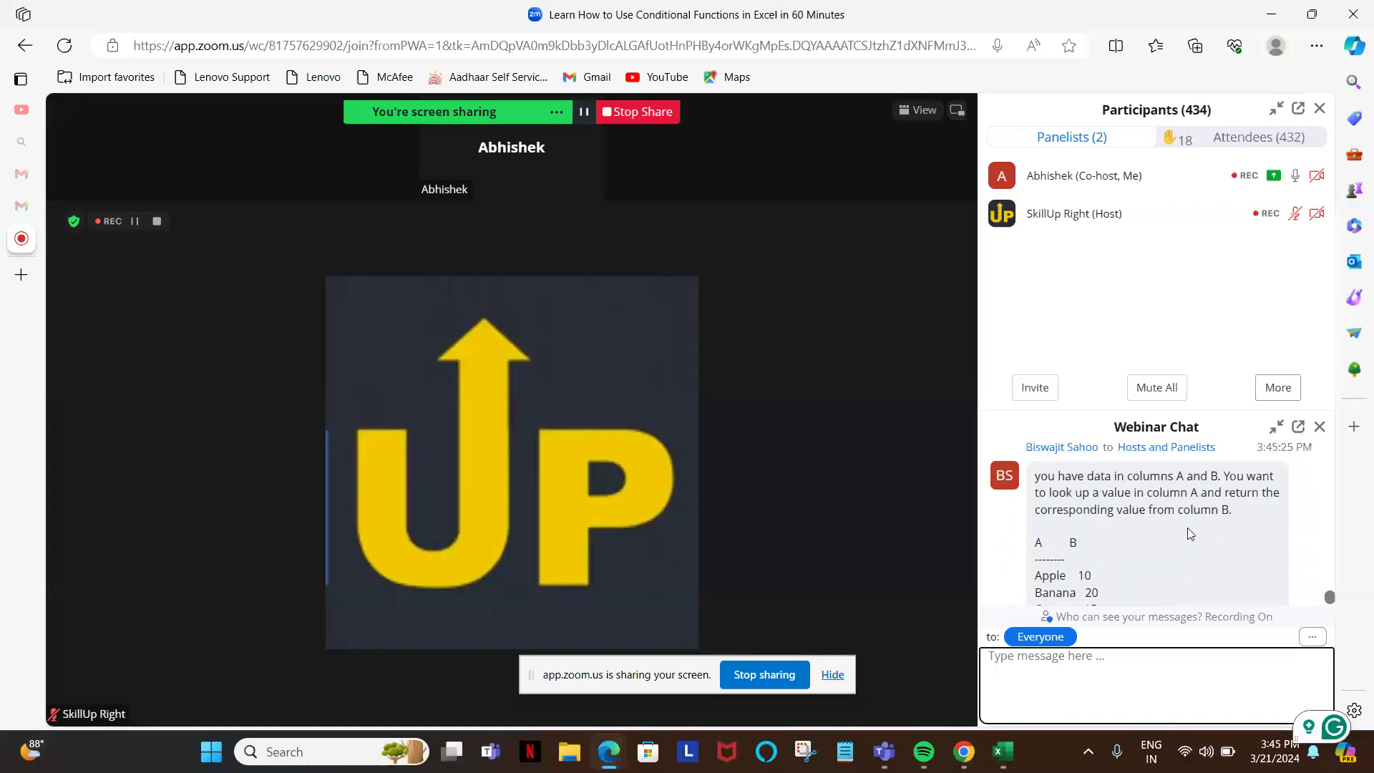
scroll(1189, 533, up, 1)
scroll(1189, 533, down, 2)
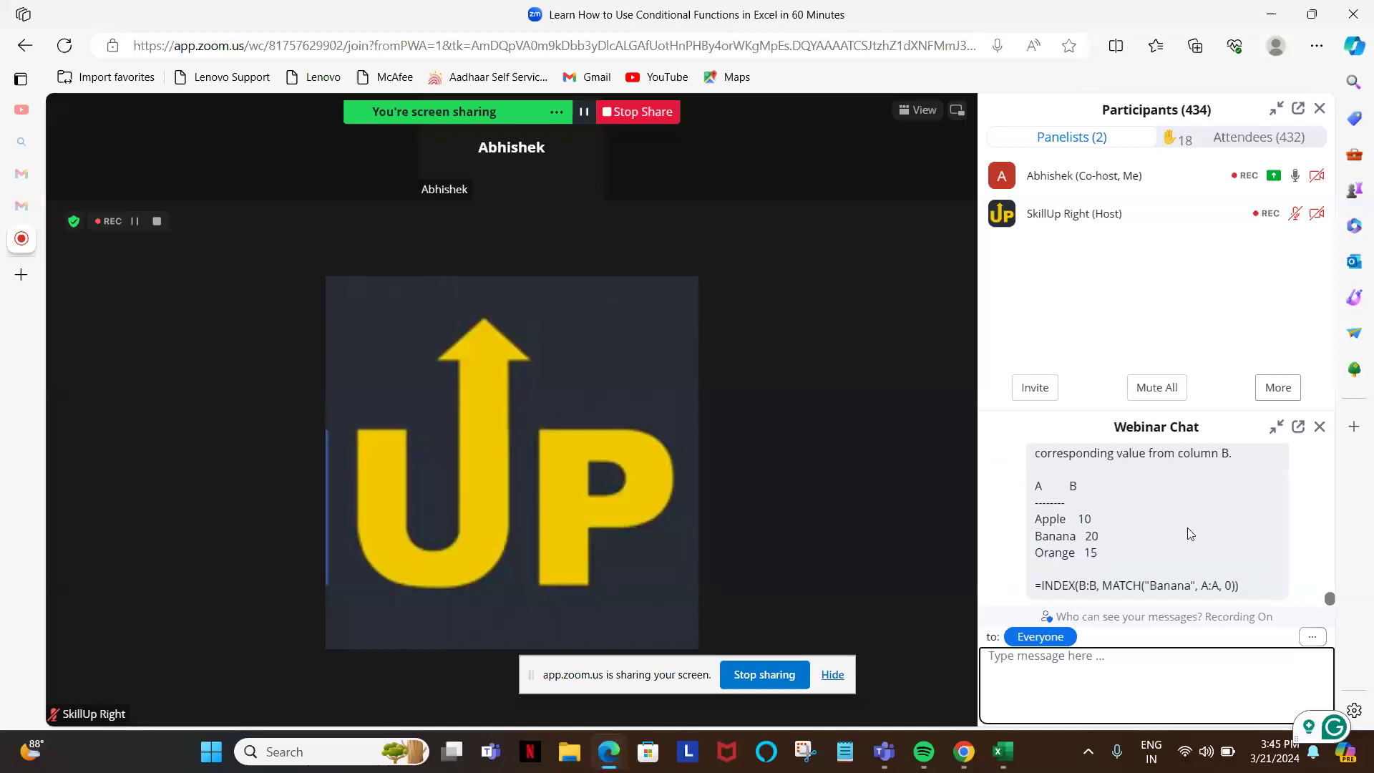
key(alt+Tab)
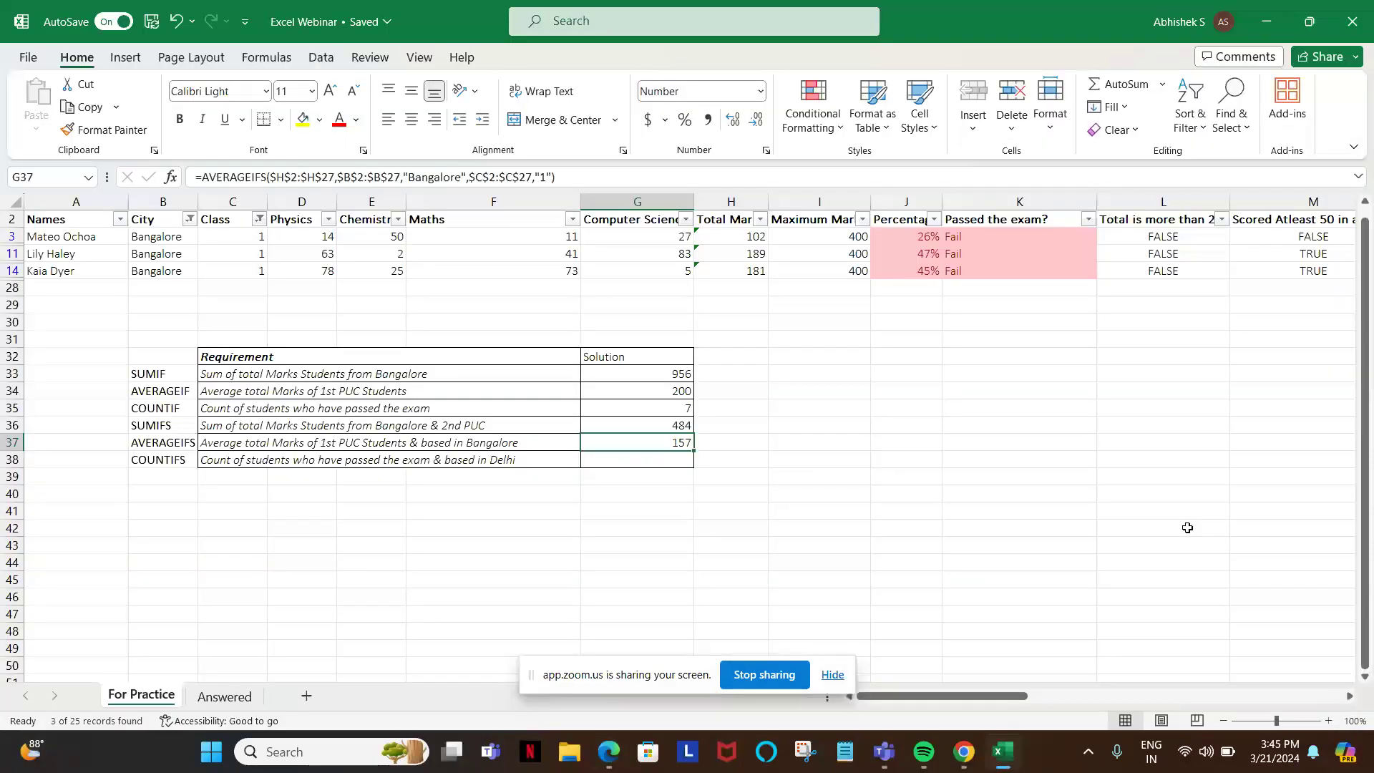
- Turn off filtering on the marks table so all student rows are shown
key(Down)
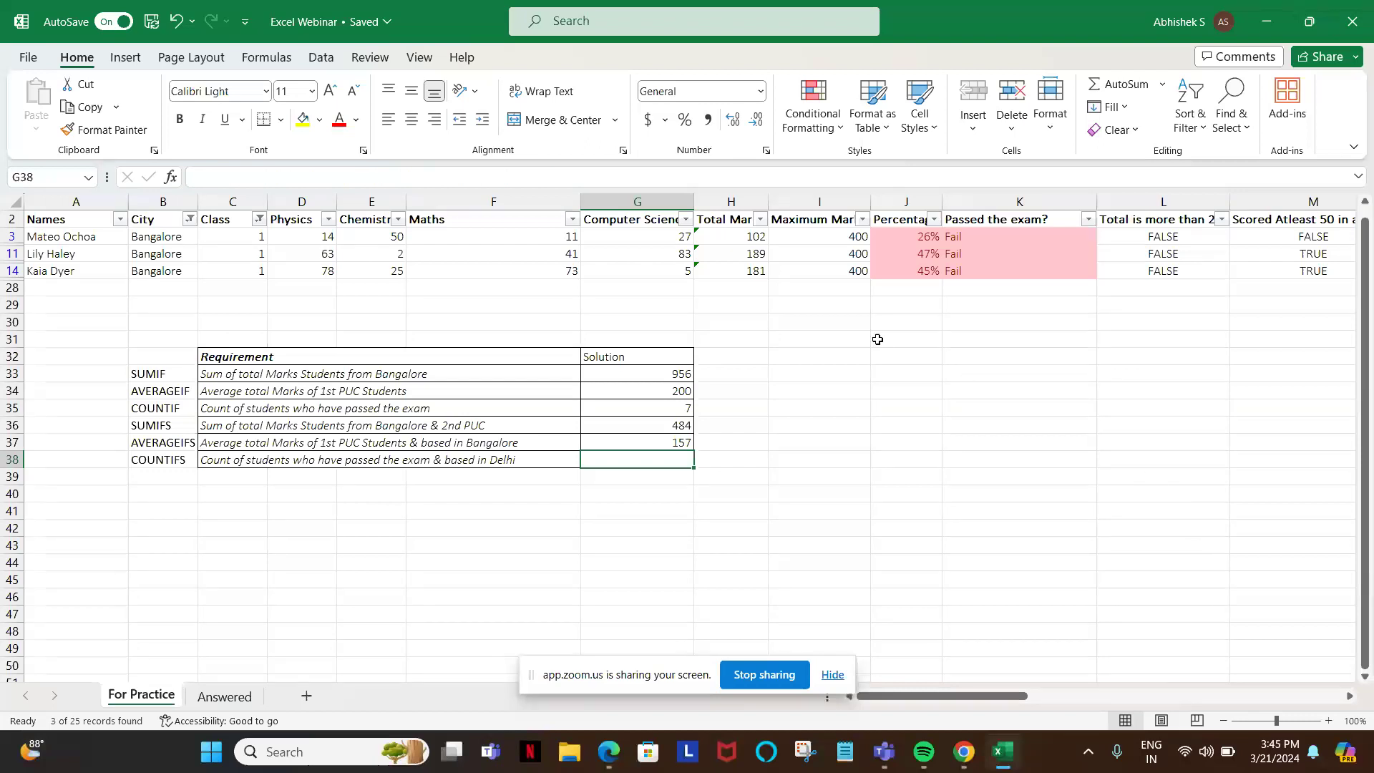
click(612, 226)
key(ctrl+shift+l)
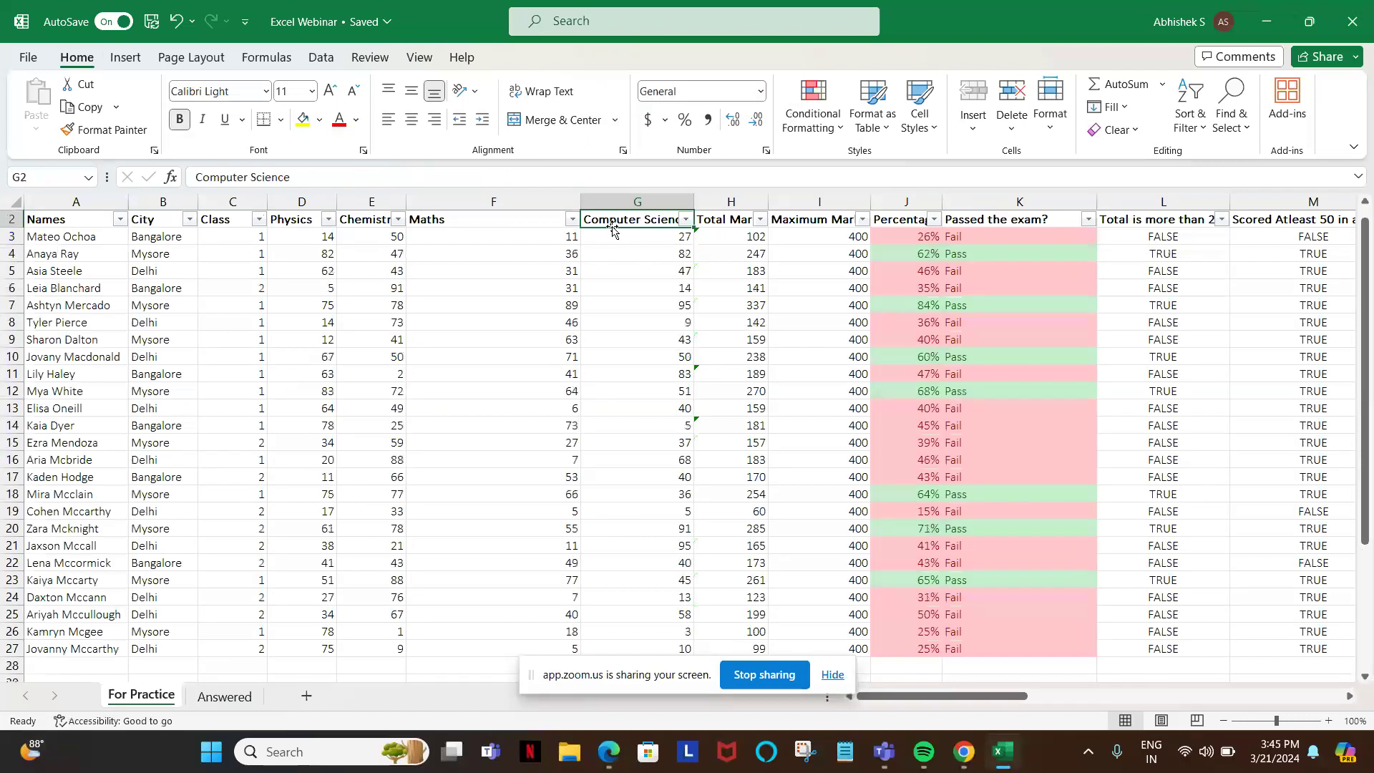
- Start a COUNTIFS formula in G38 for the count of students who passed and are based in Delhi
scroll(622, 260, down, 4)
scroll(622, 260, down, 4)
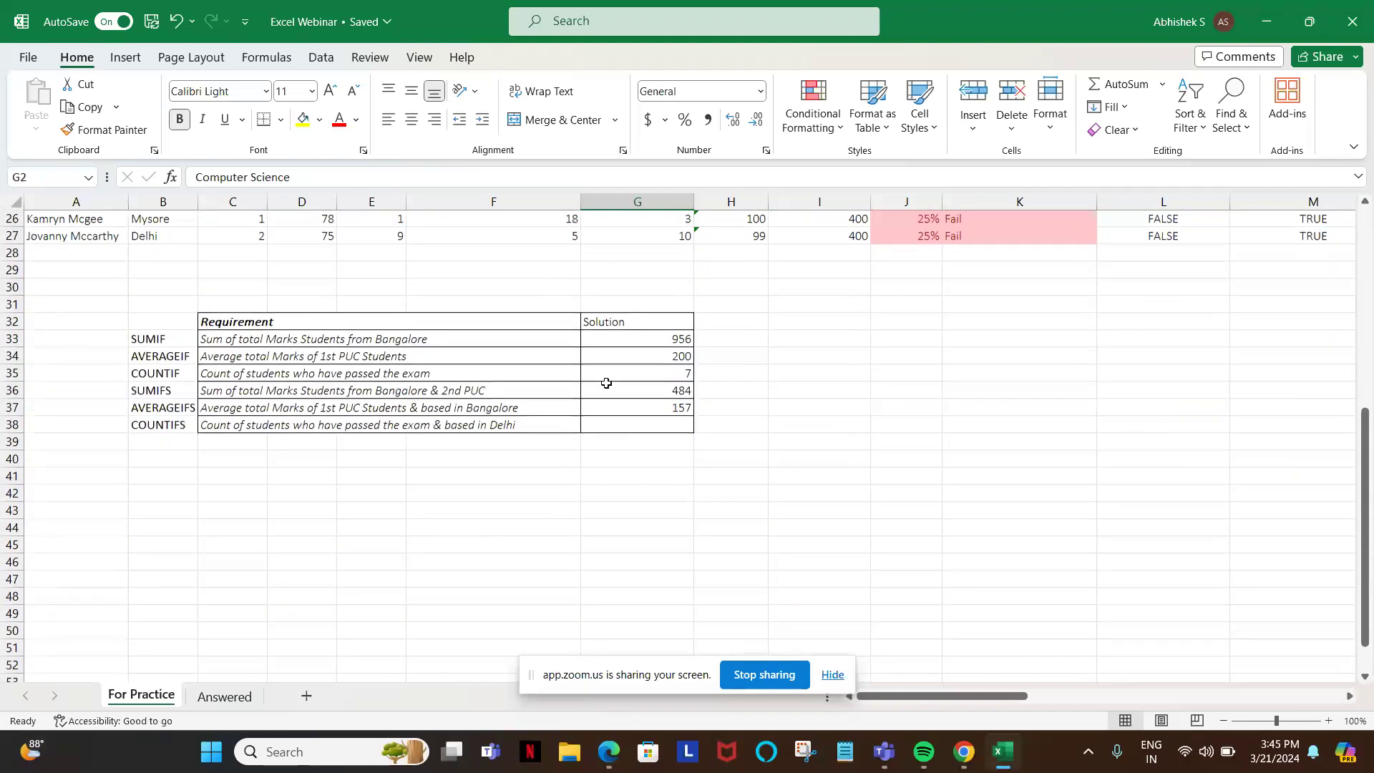
click(617, 427)
text(=)
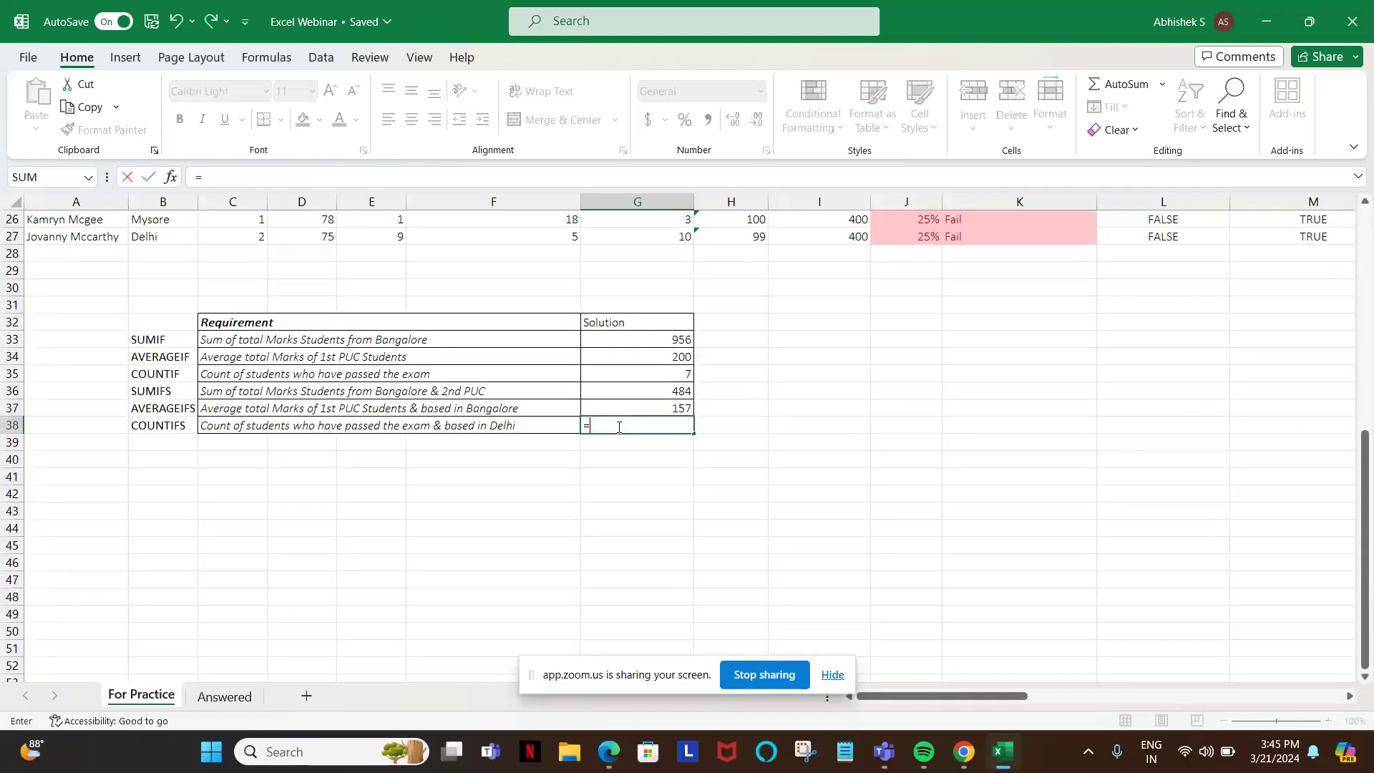
text(count)
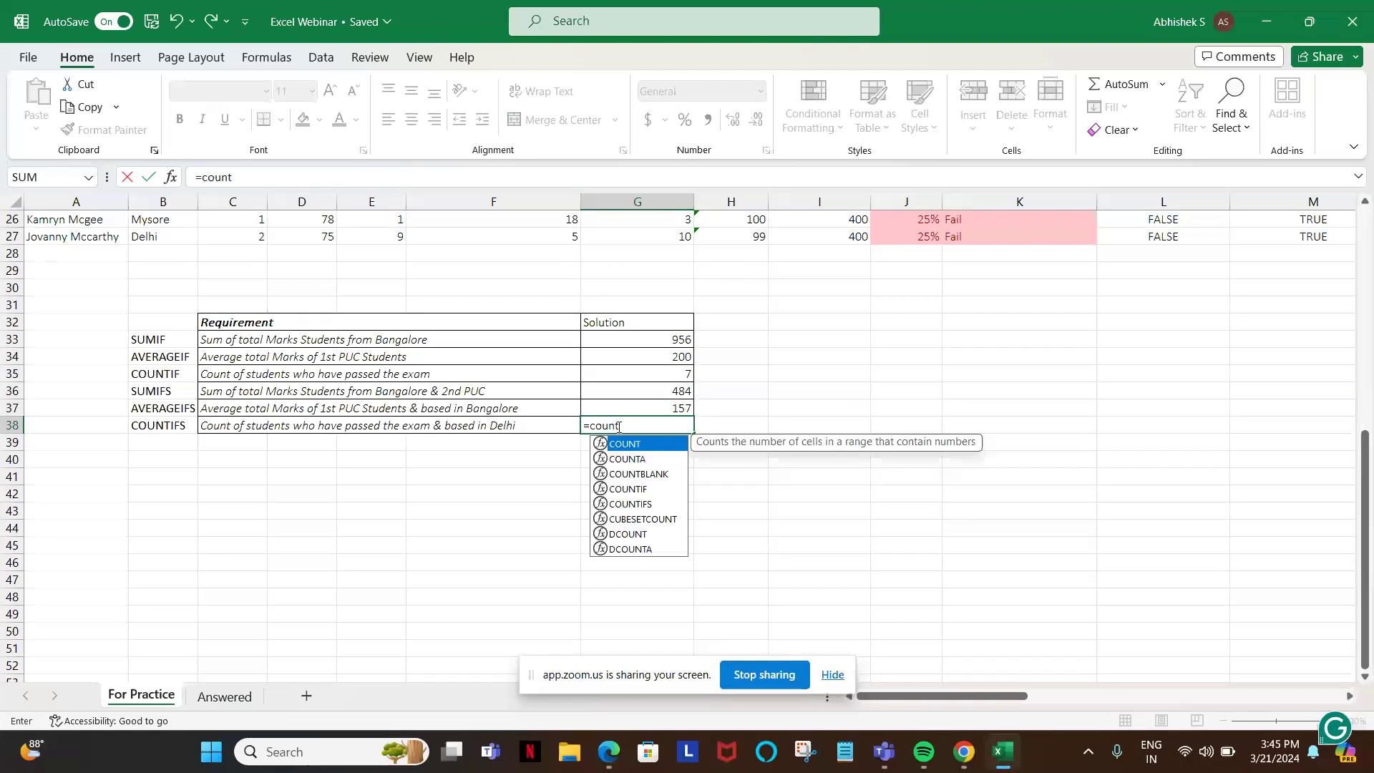
text(ifs)
key(Tab)
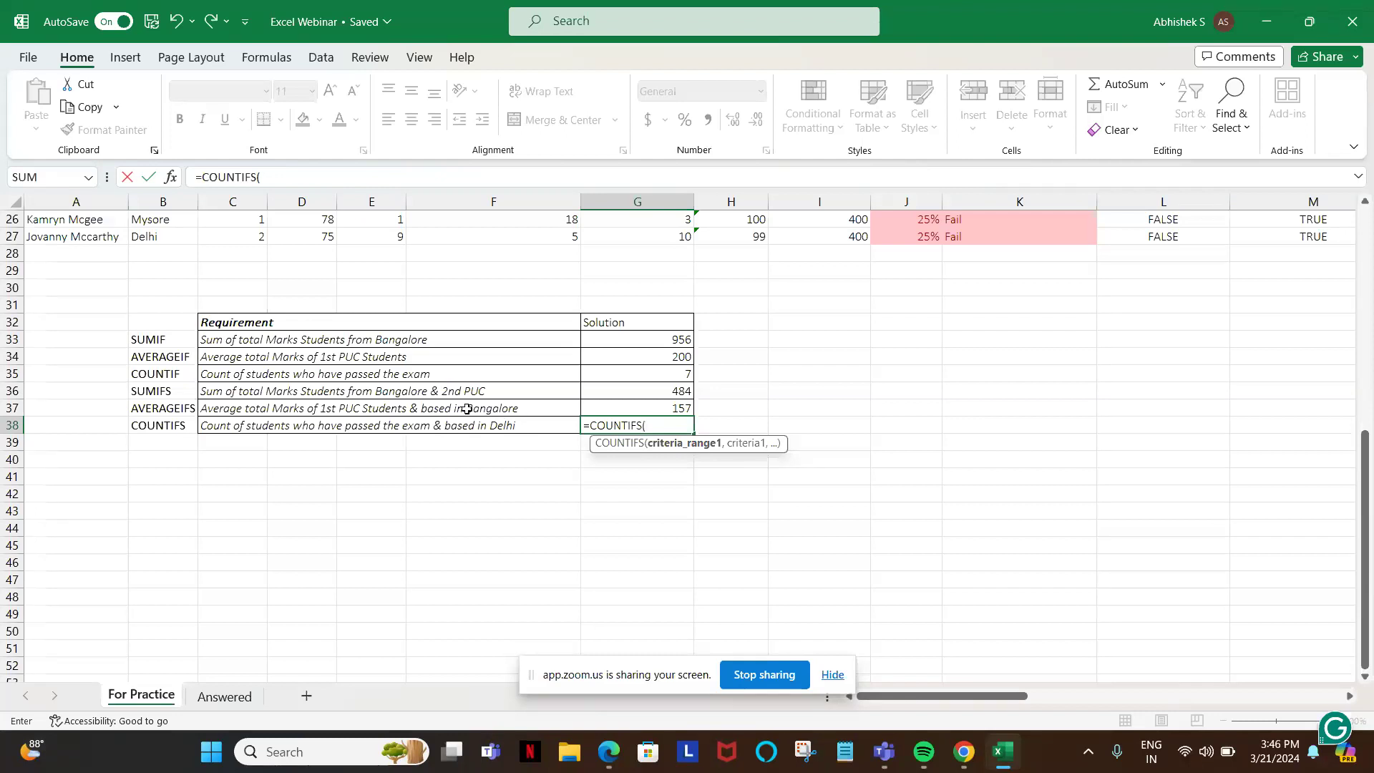
- Enter the locked City range $B$2:$B$27 with the criterion "Delhi" as the first COUNTIFS condition
scroll(467, 409, up, 4)
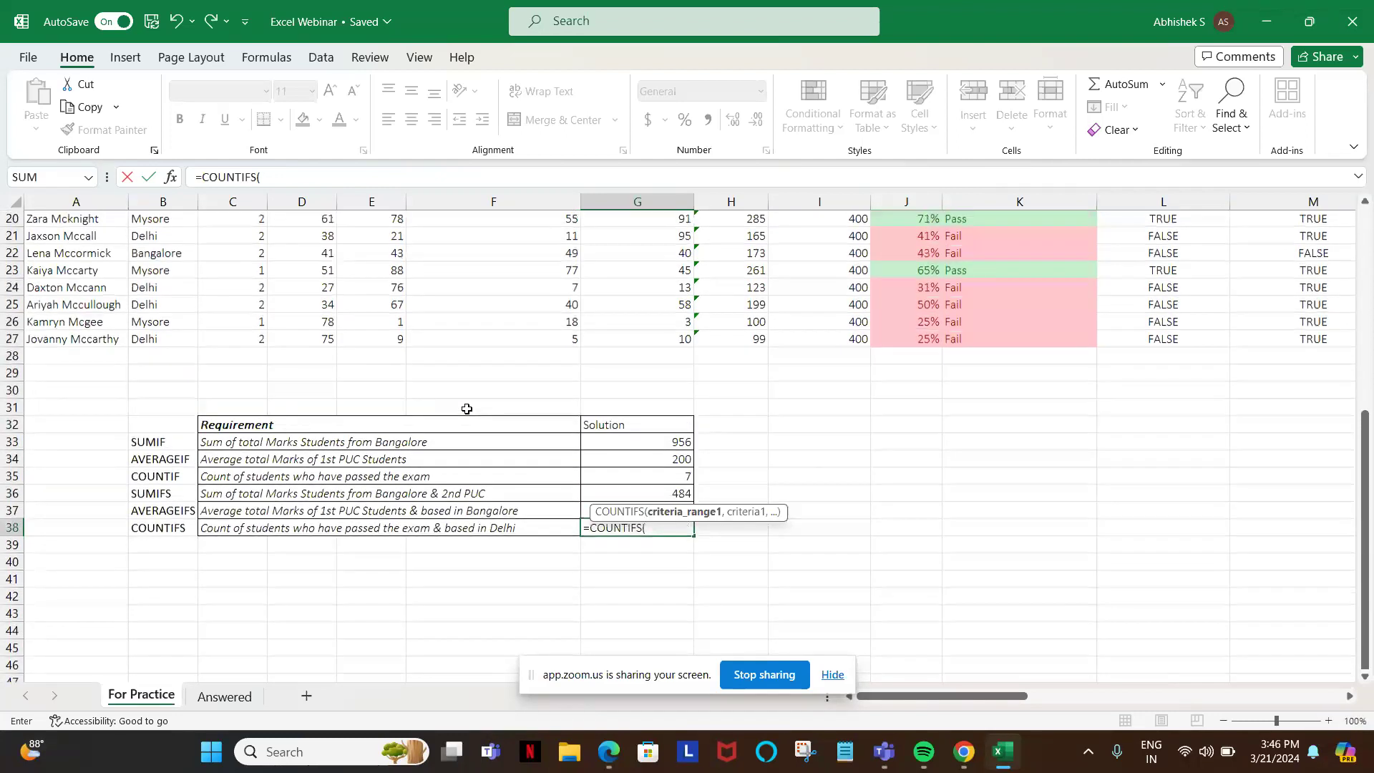
scroll(467, 408, up, 5)
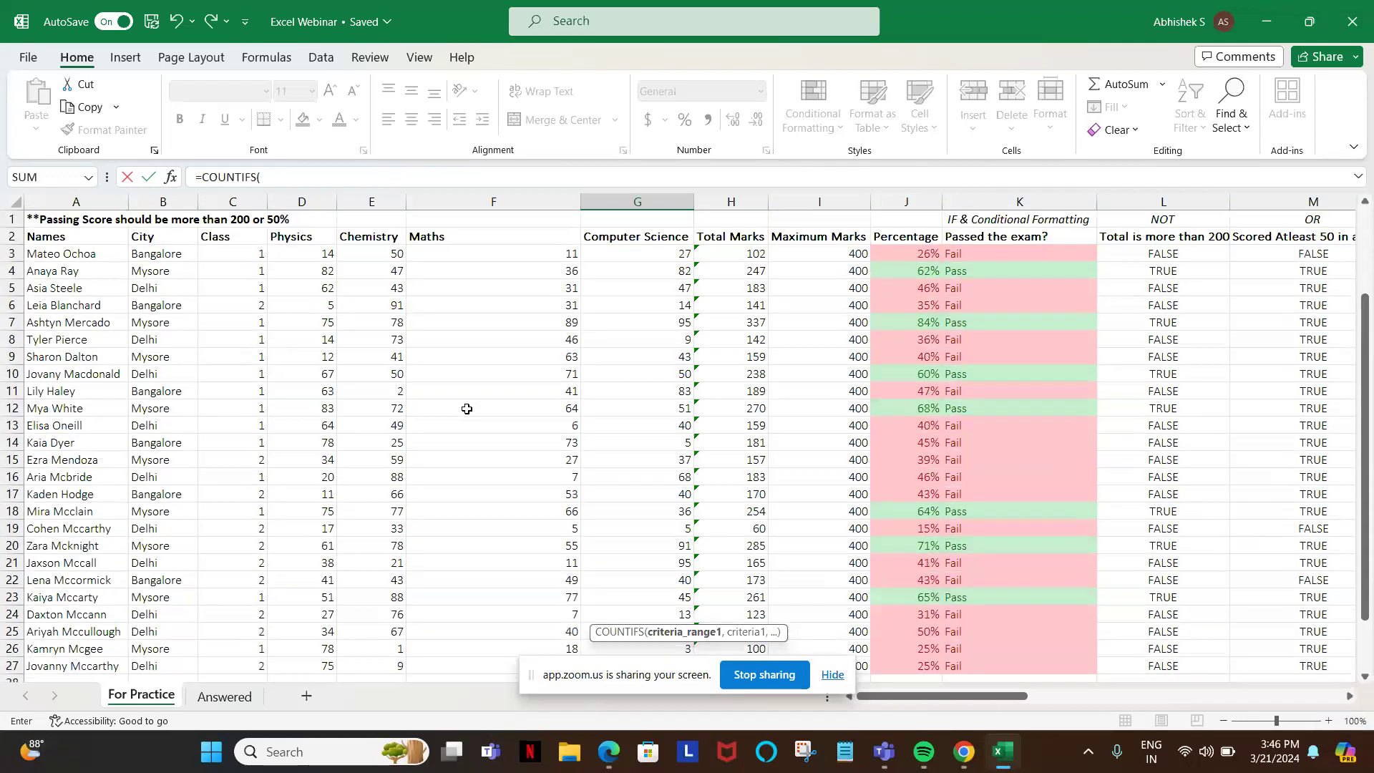
click(167, 239)
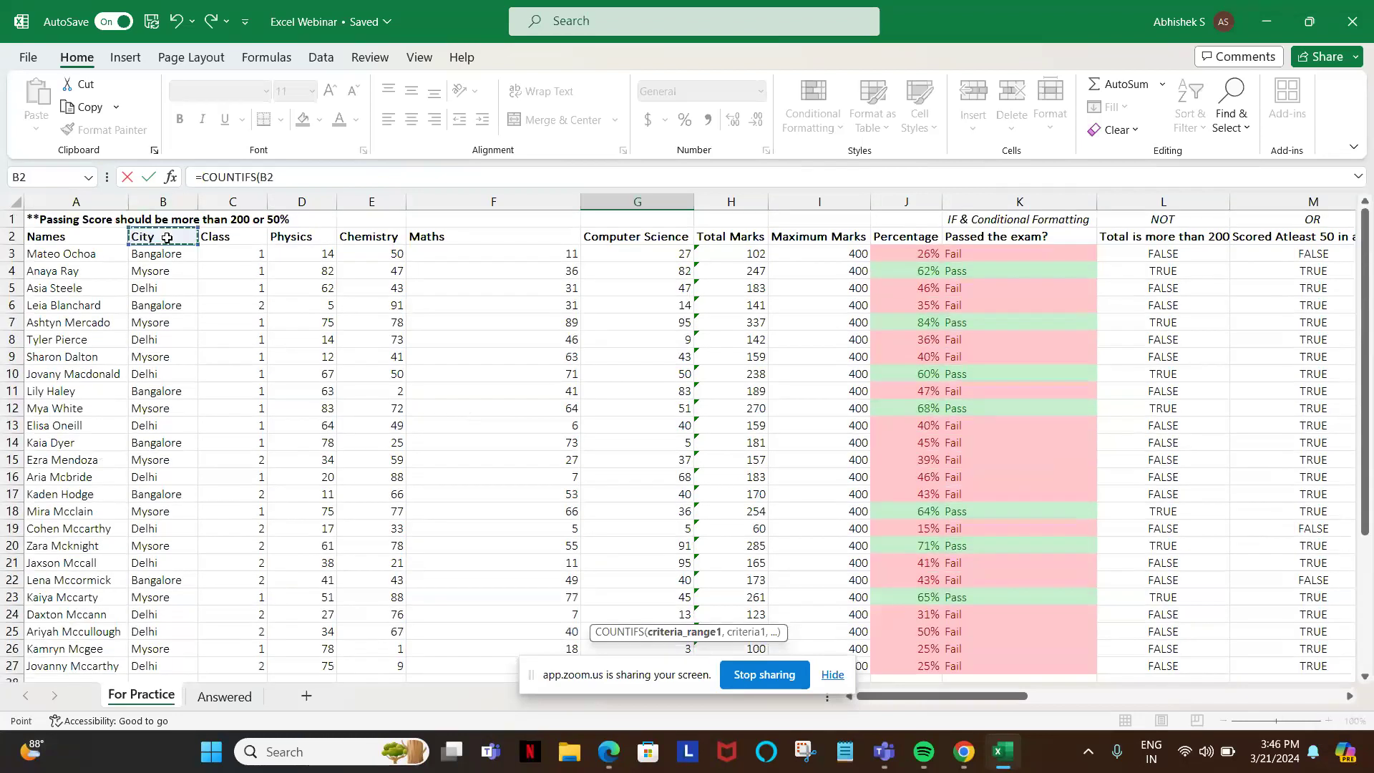
key(ctrl+shift+Down)
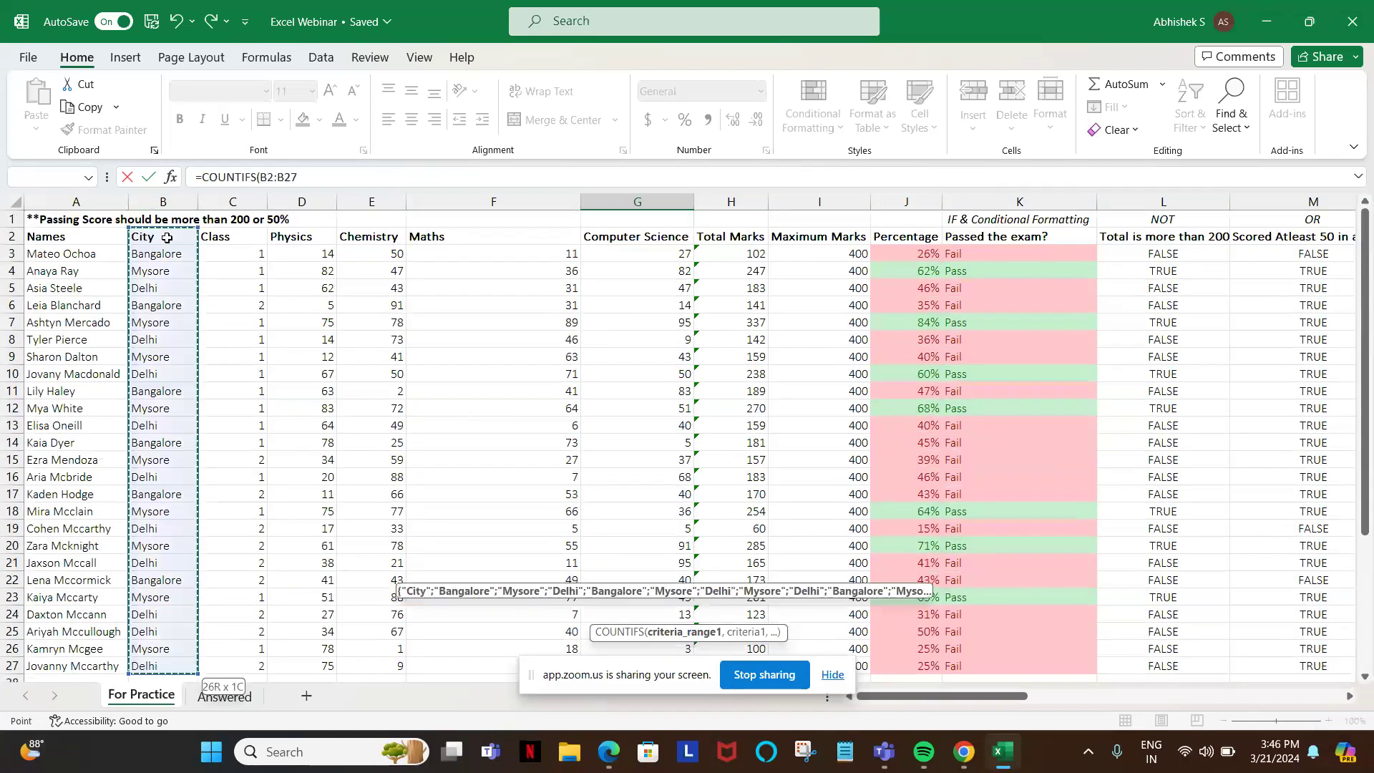
key(F4)
text(,"De)
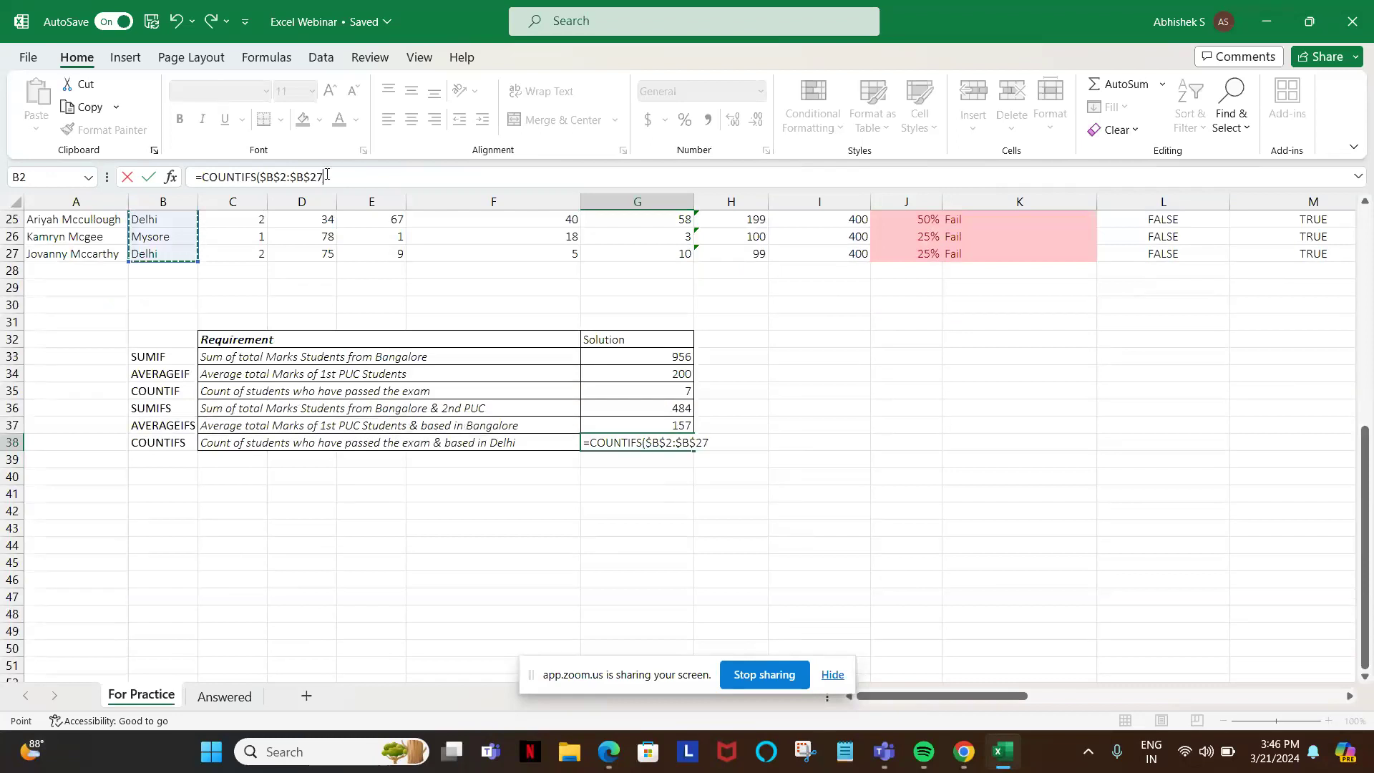
text(lhi",)
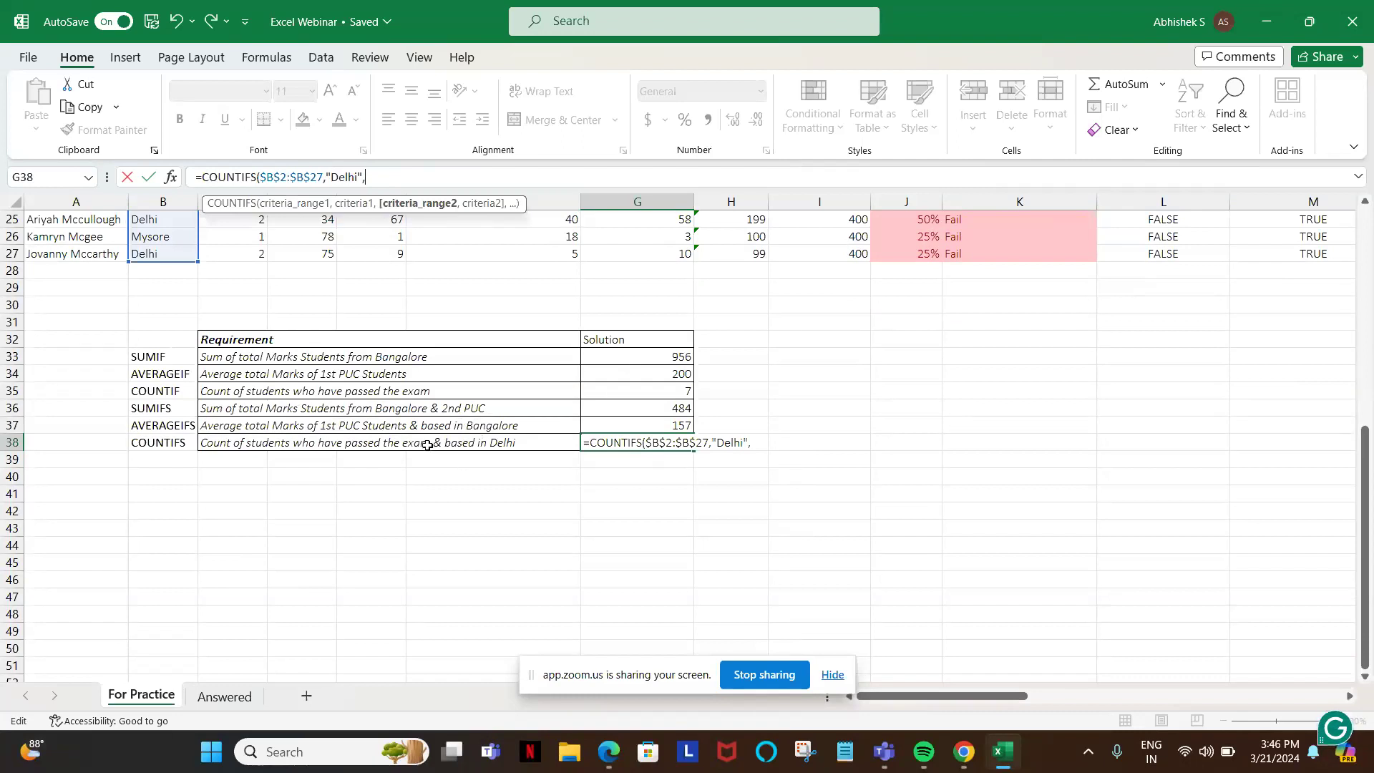
- Add the locked "Passed the exam?" range $K$2:$K$27 with the criterion "Pass" and complete the COUNTIFS formula
scroll(804, 368, up, 6)
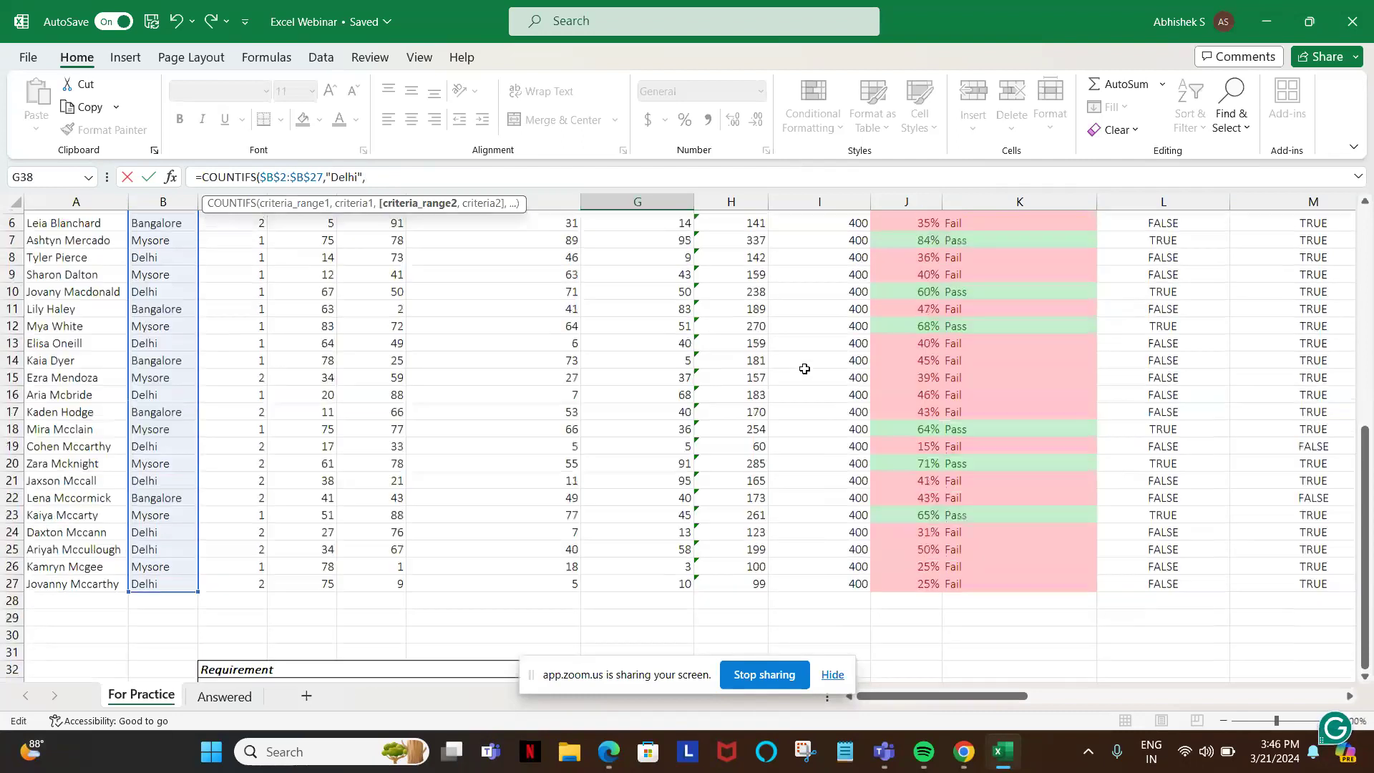
scroll(804, 368, up, 2)
click(969, 235)
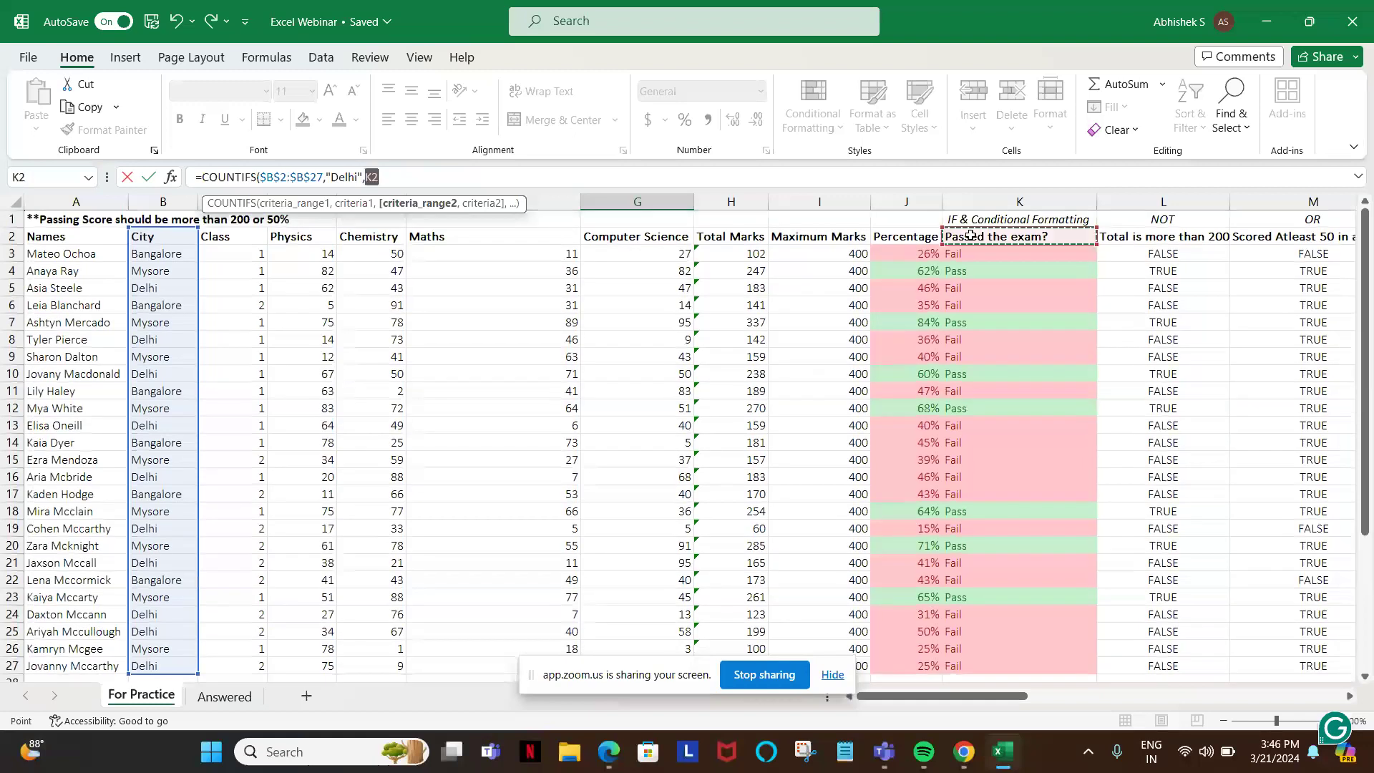
key(ctrl+shift+Down)
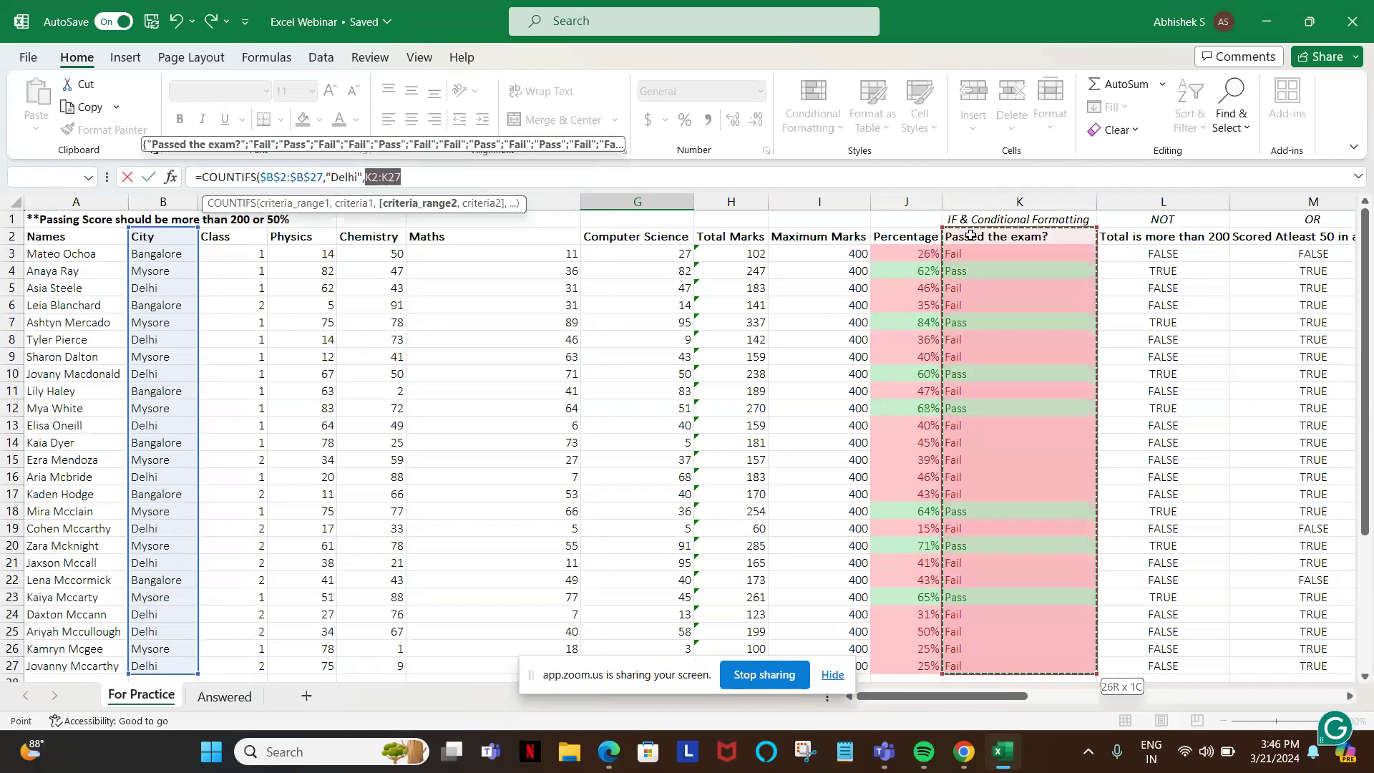
key(F4)
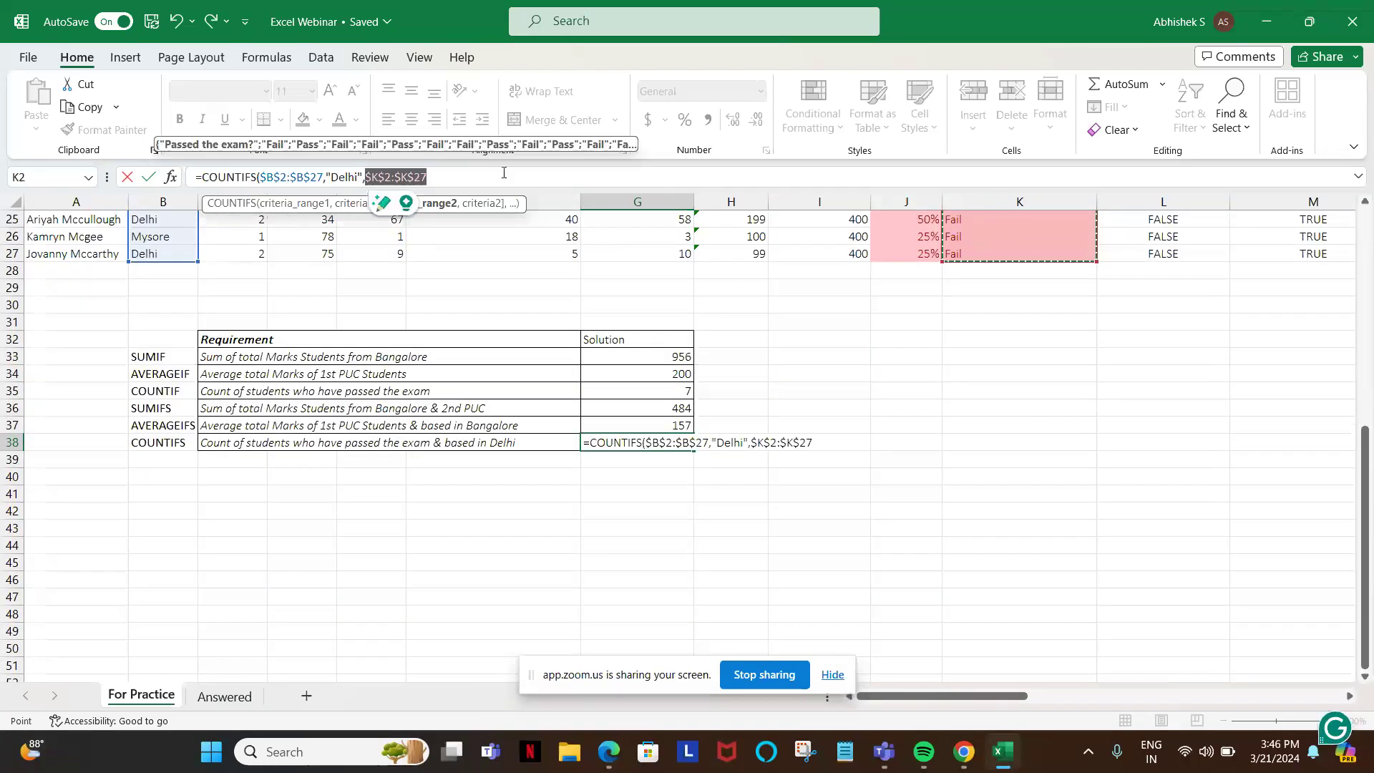
click(453, 176)
text(,"Pa)
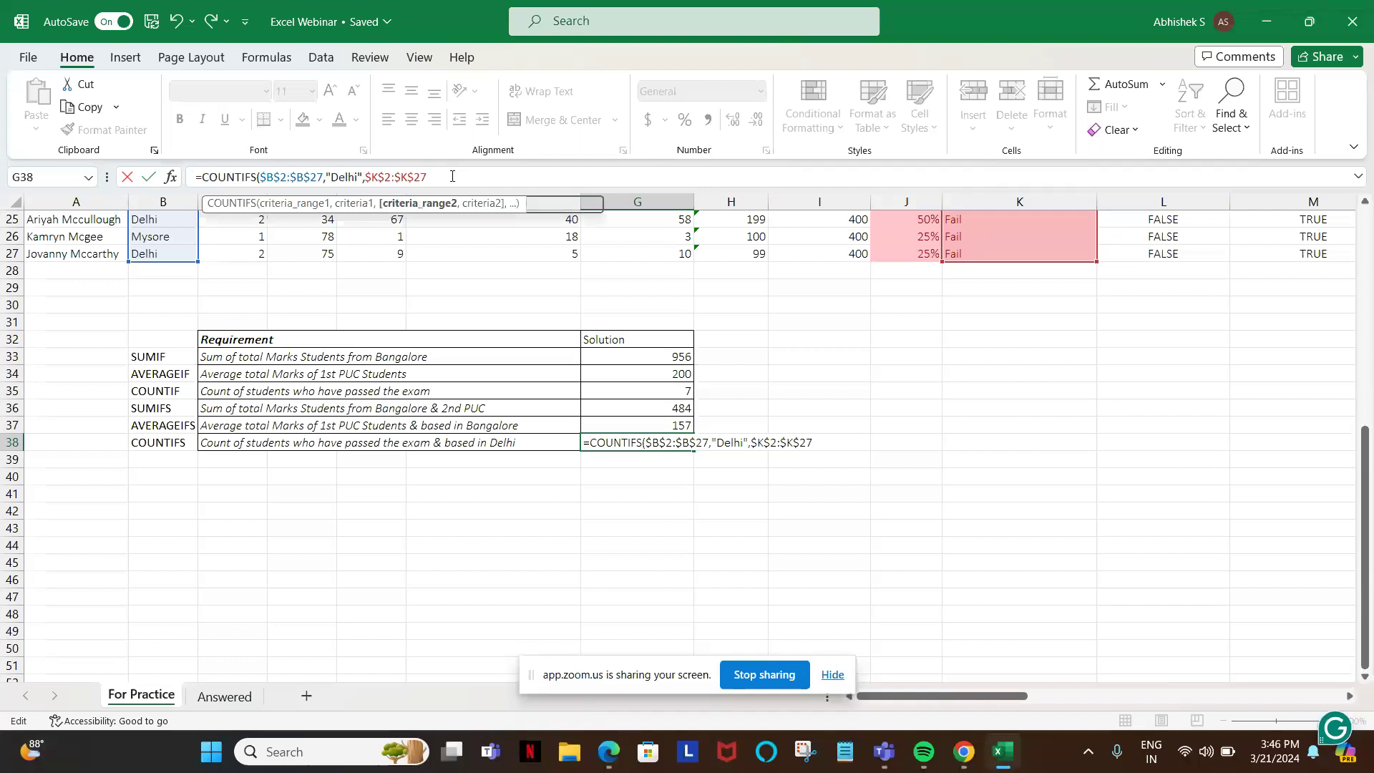
text(ss"))
key(Return)
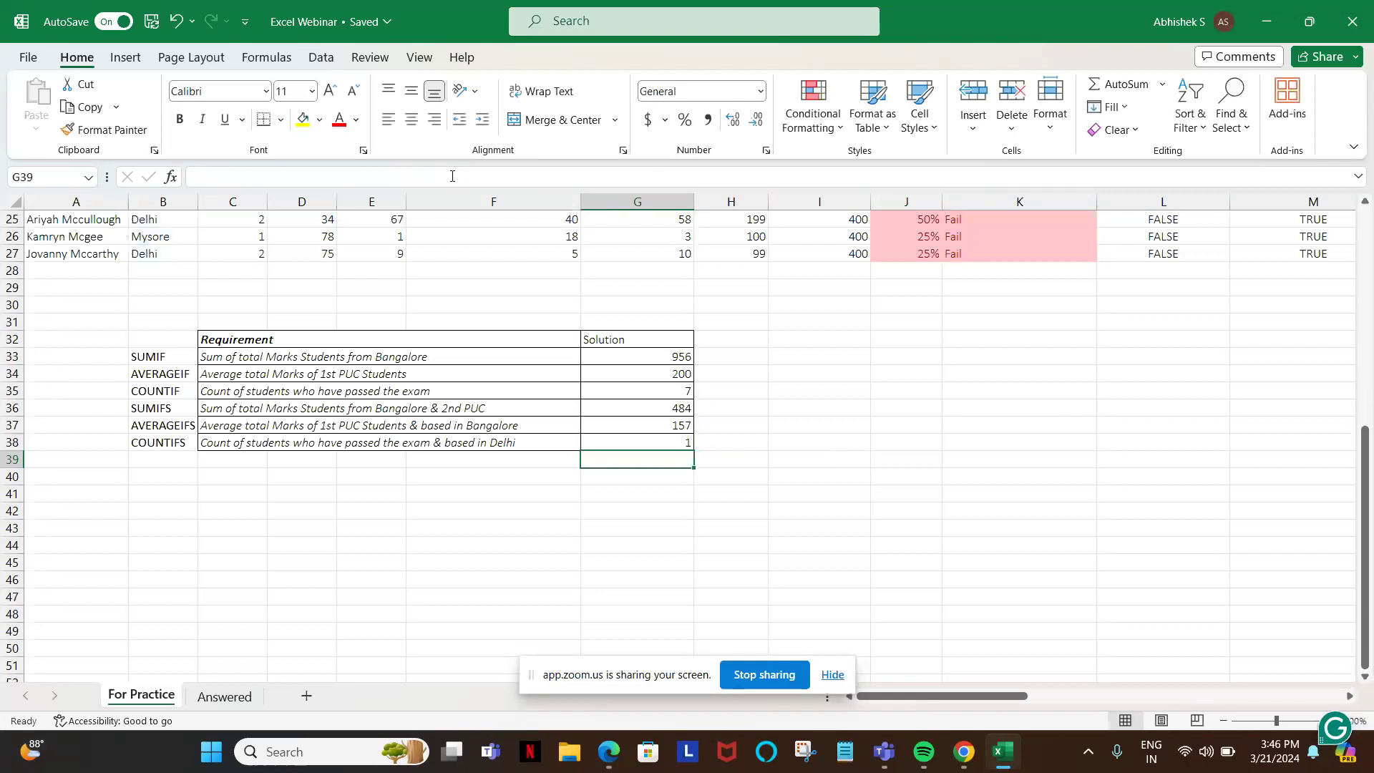
- Go back up to header row 2 of the marks table and turn on filtering for it
key(Up)
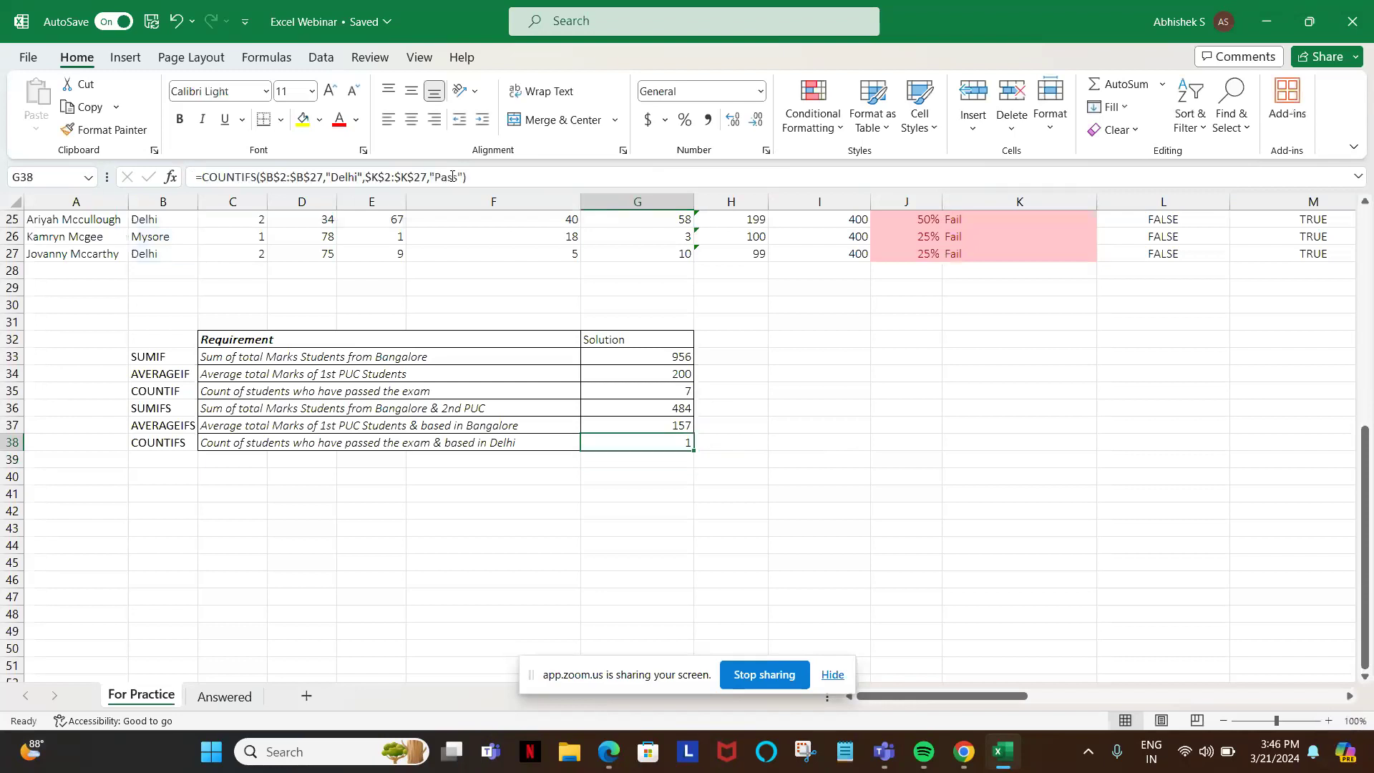
key(ctrl+Up)
key(ctrl+Up)
key(ctrl+Up)
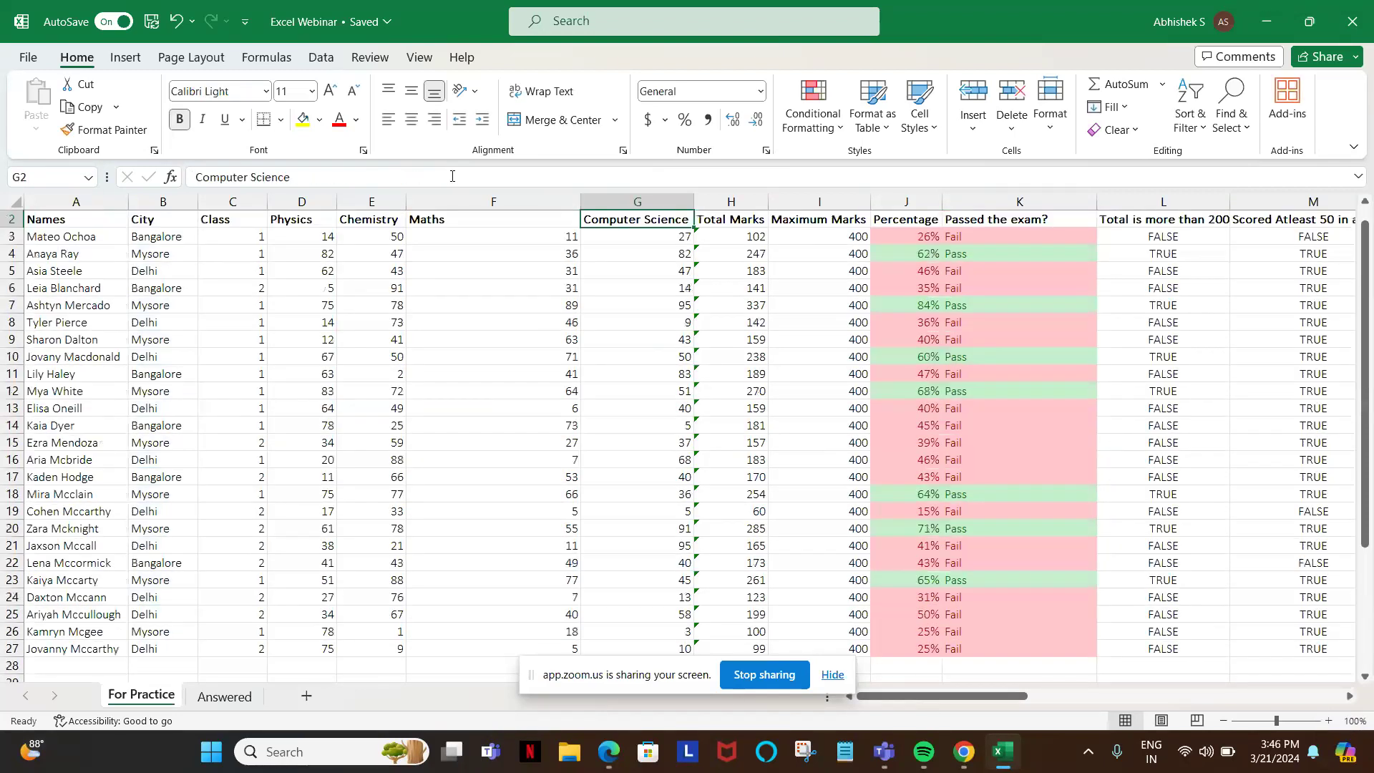
key(shift+space)
key(ctrl+shift+l)
- Filter the City column of the marks table to Delhi only
key(Left)
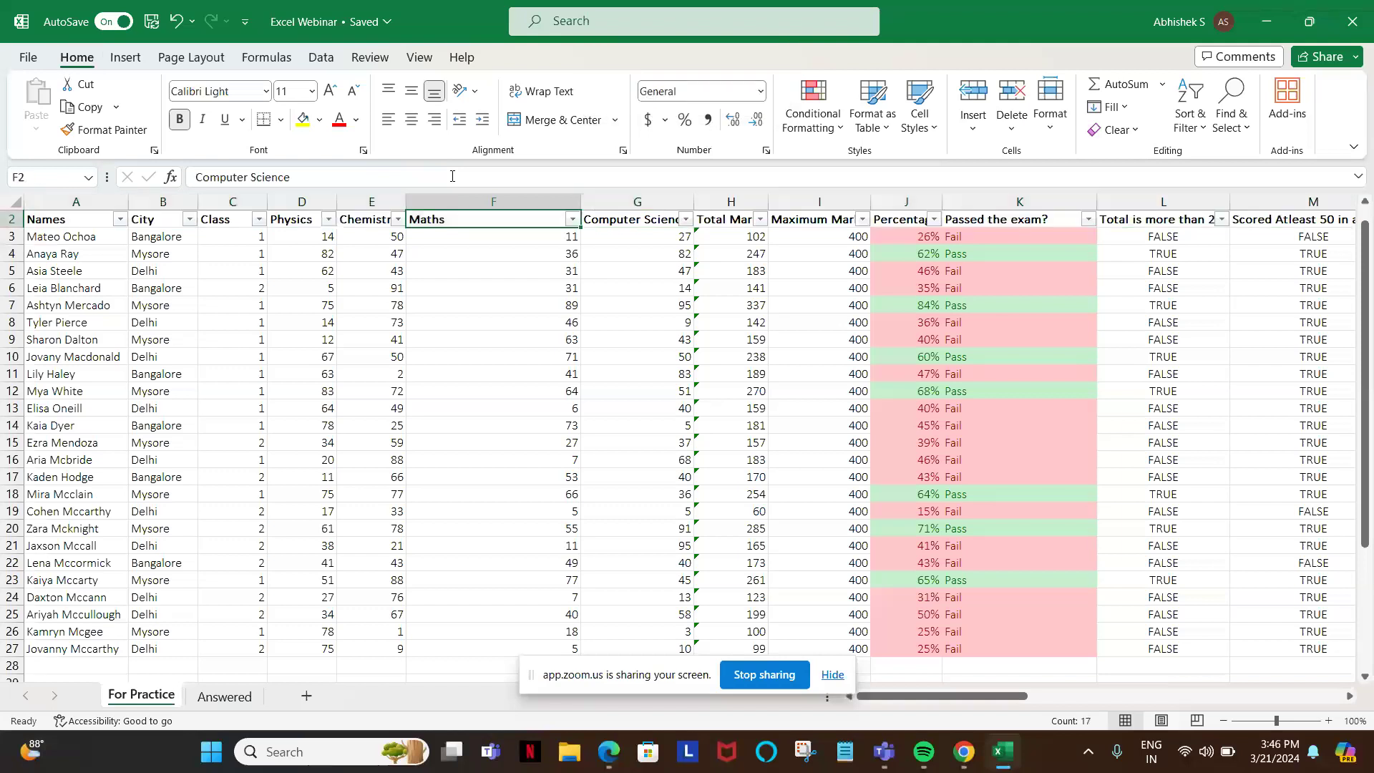
key(Left)
key(Left)
key(Left)
key(Left)
key(alt+Down)
key(Down)
key(Down)
key(Down)
key(Down)
key(Down)
key(space)
key(Down)
key(Down)
key(space)
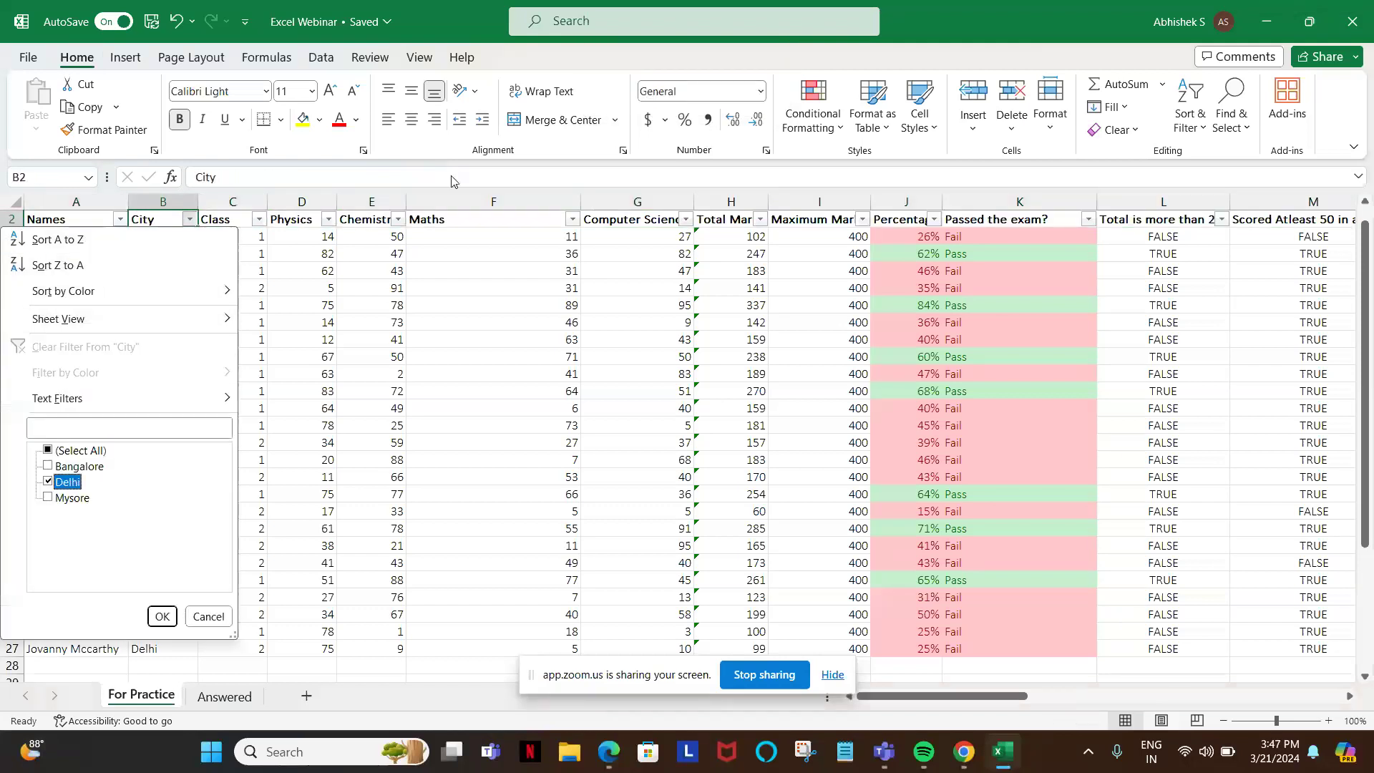
key(Return)
- Go to the "Passed the exam?" column of the filtered table and check the results of the Delhi students
key(Right)
key(Right)
key(Right)
key(Right)
key(Right)
key(Right)
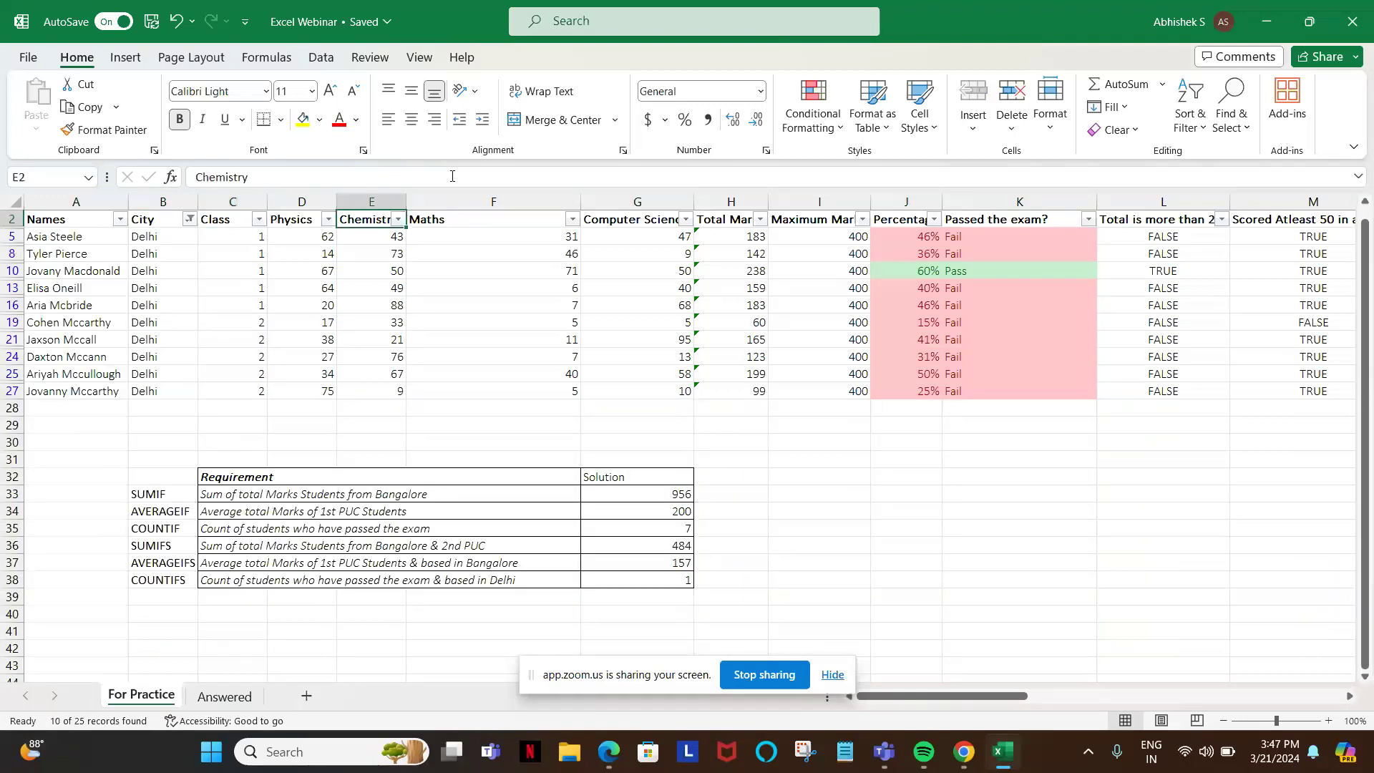
key(Right)
key(Right)
key(Down)
key(Down)
key(Down)
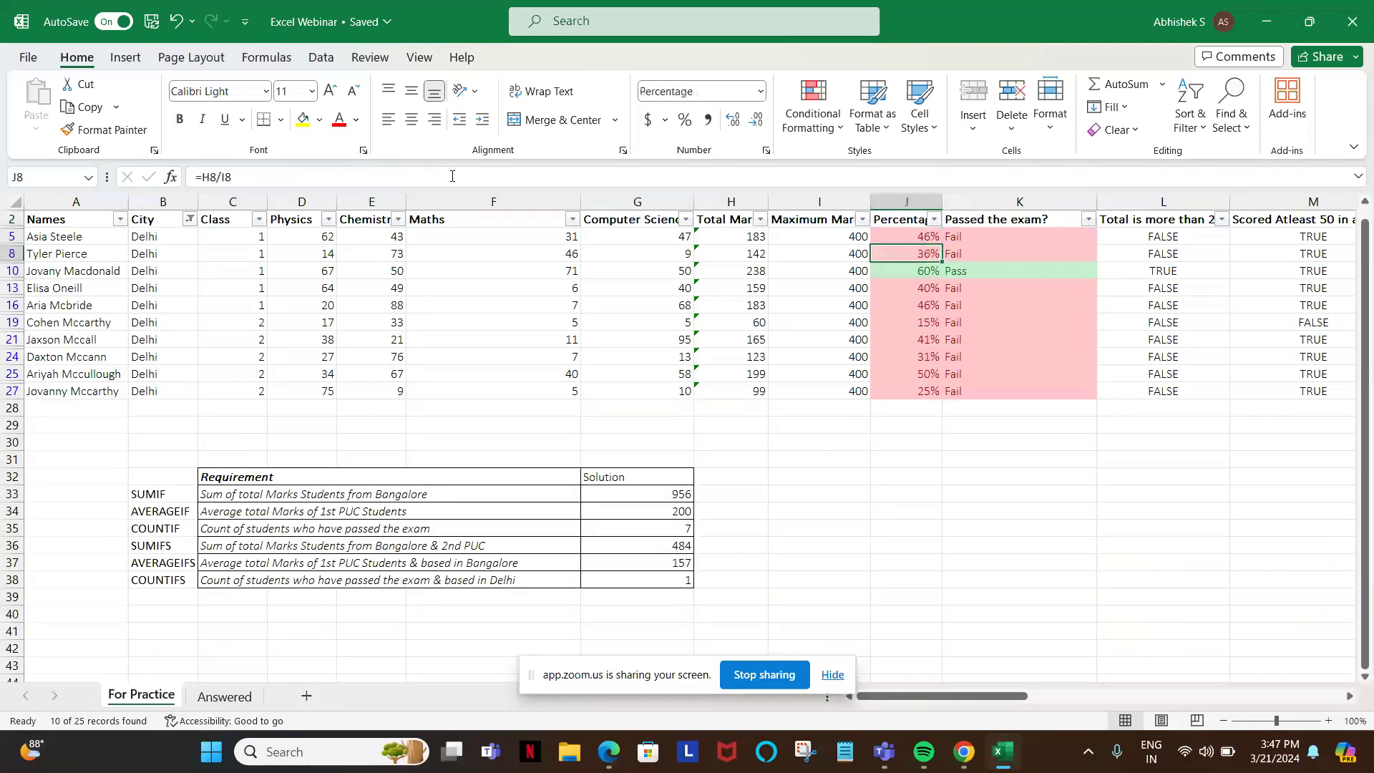
key(Right)
key(Up)
key(Up)
key(Up)
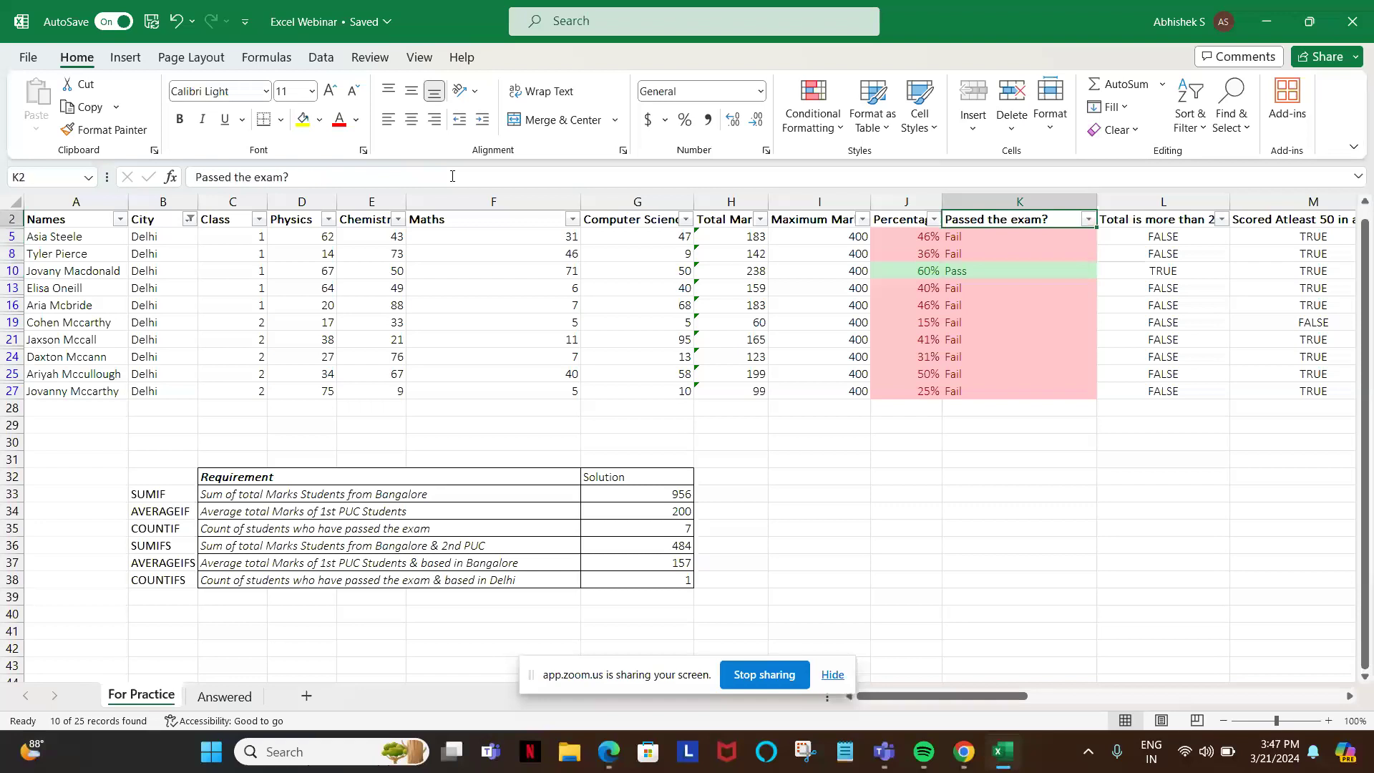
- Filter the "Passed the exam?" column of the Delhi students to Pass only and check the remaining rows
key(alt+Down)
key(Down)
key(Down)
key(Down)
key(Down)
key(Down)
key(Down)
key(Down)
key(Down)
key(Down)
key(space)
key(Up)
key(Return)
key(Down)
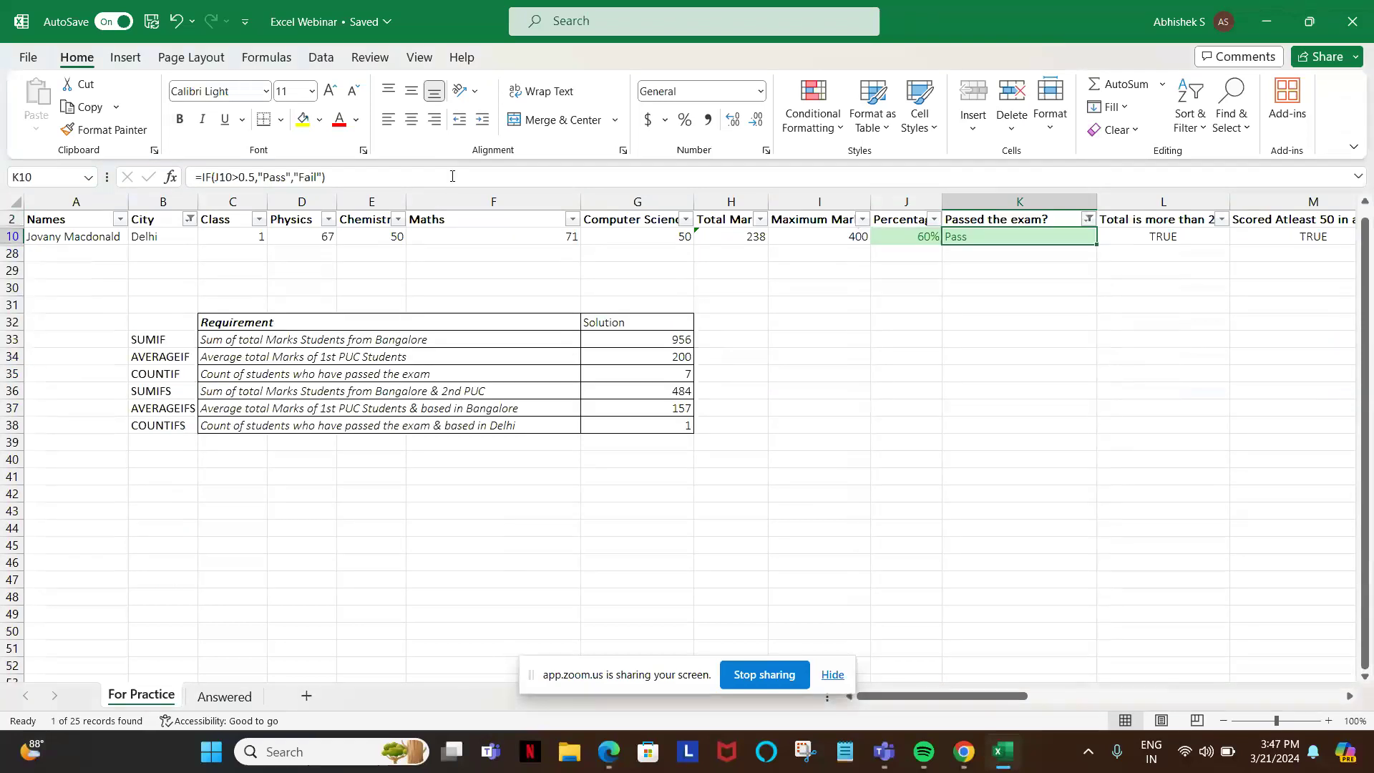
- Turn off filtering for the marks table and go to the Total Marks header in row 2
key(Up)
key(ctrl+shift+l)
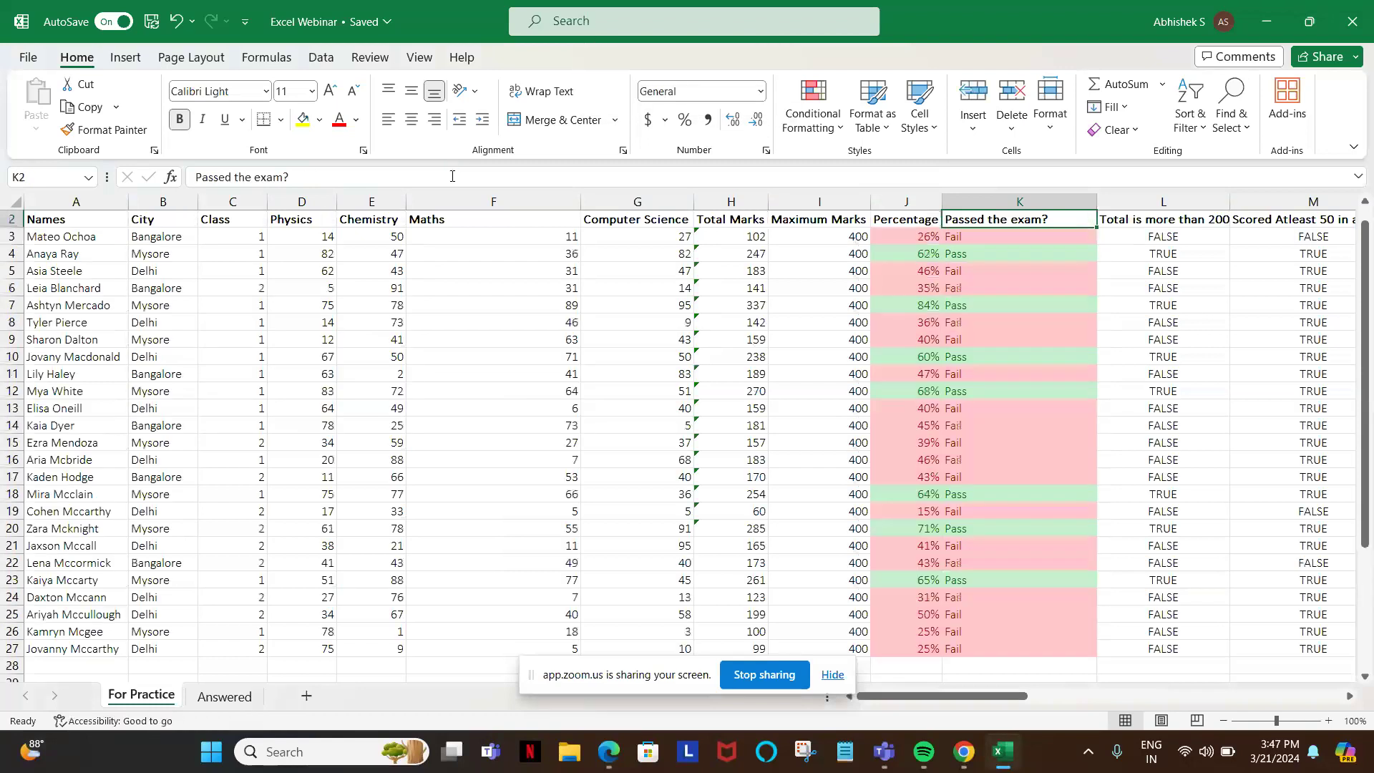
key(Home)
key(Right)
key(Right)
key(Right)
key(Right)
key(Right)
key(Right)
key(Right)
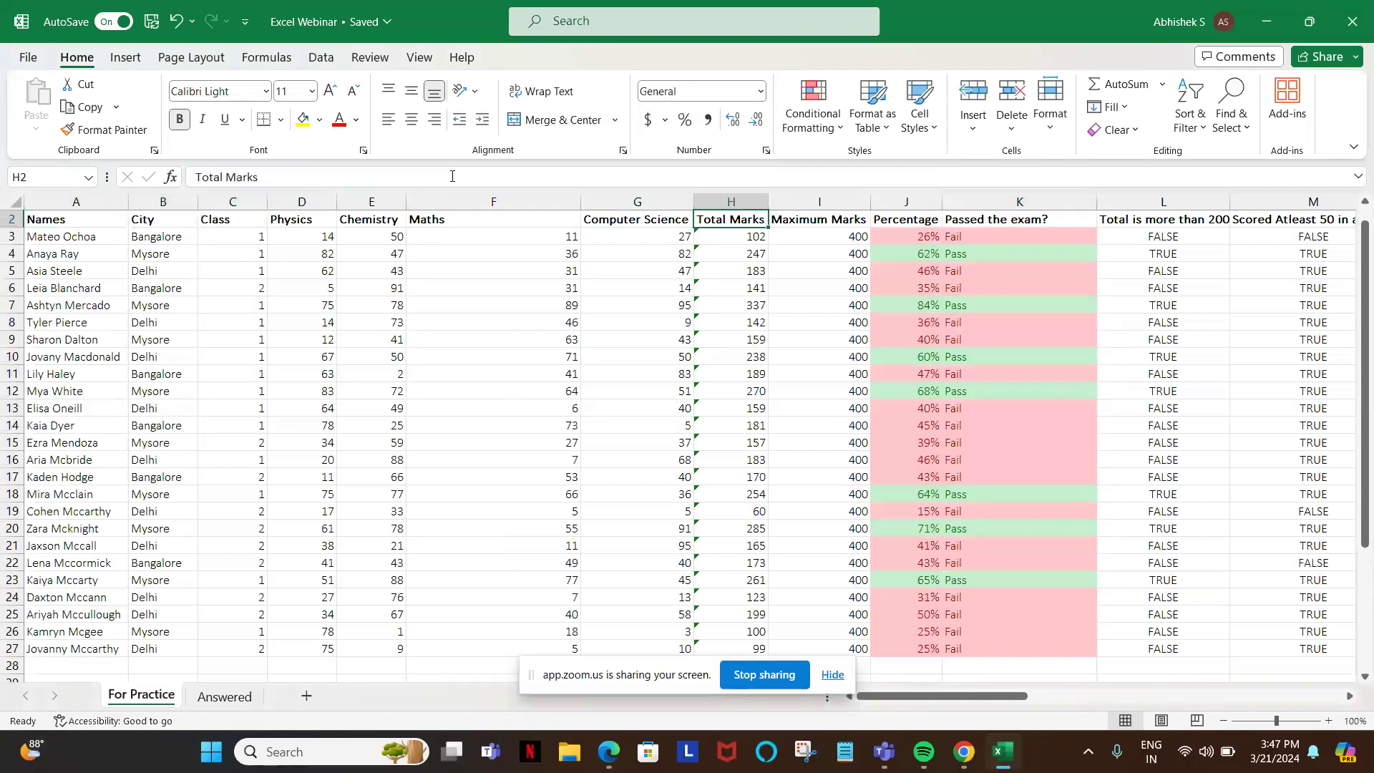
- Switch to the Zoom webinar window and read back through the attendees' earlier questions in the chat
scroll(731, 346, up, 1)
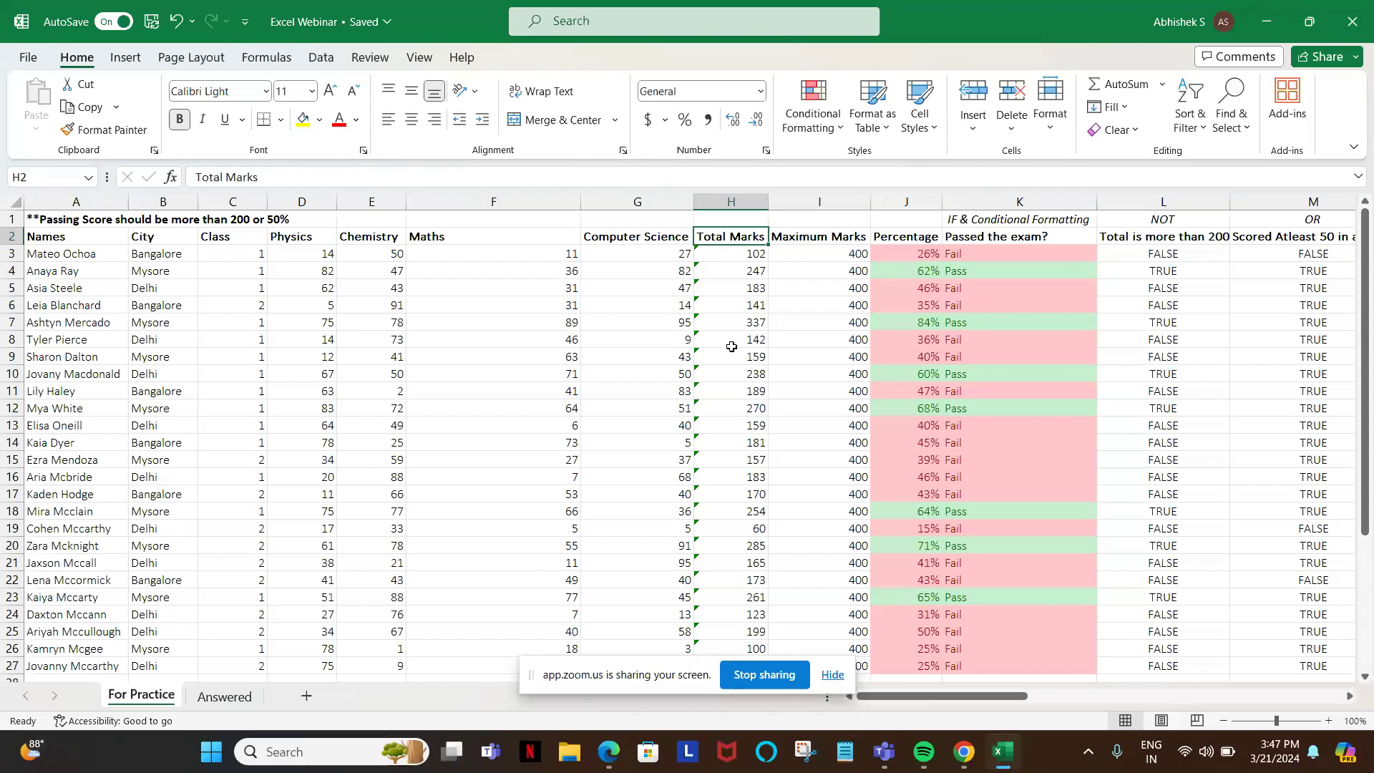
key(ctrl+t)
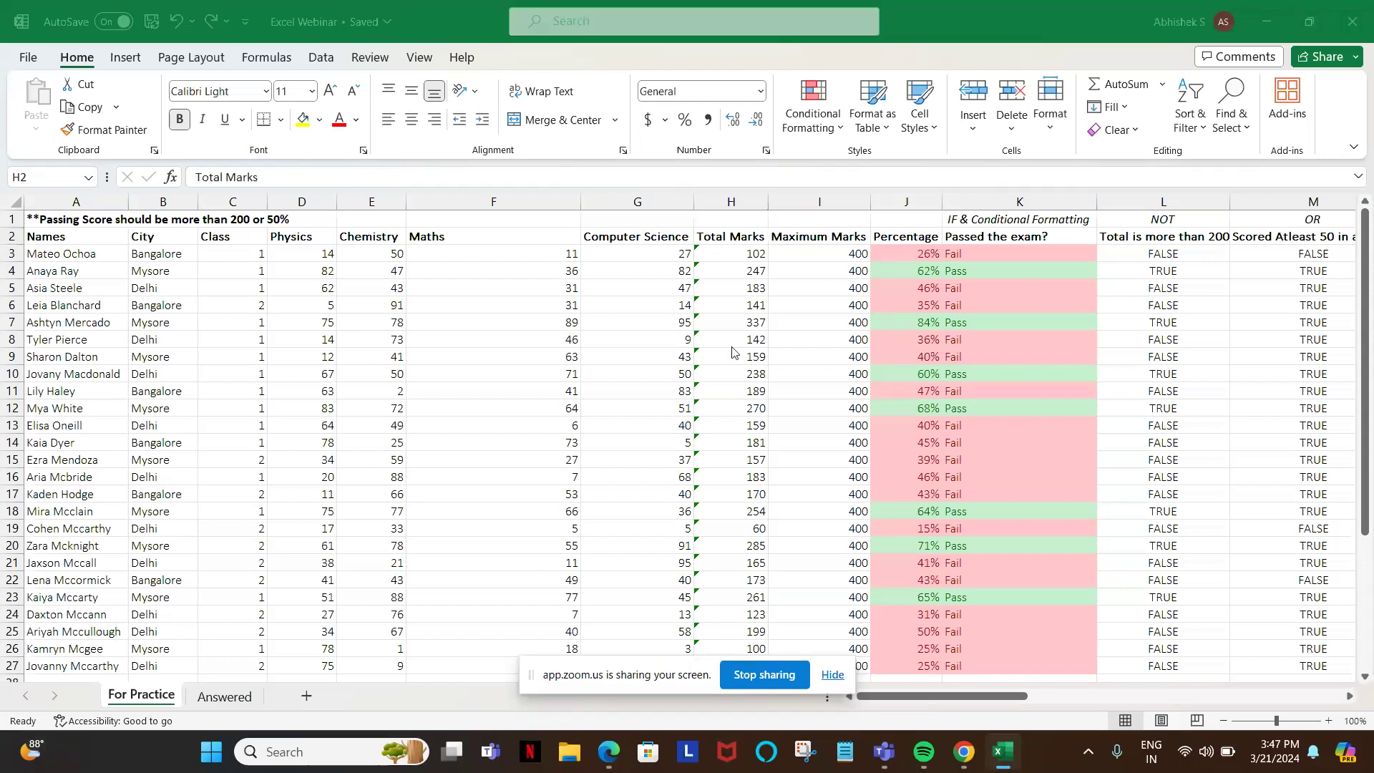
key(alt+Tab)
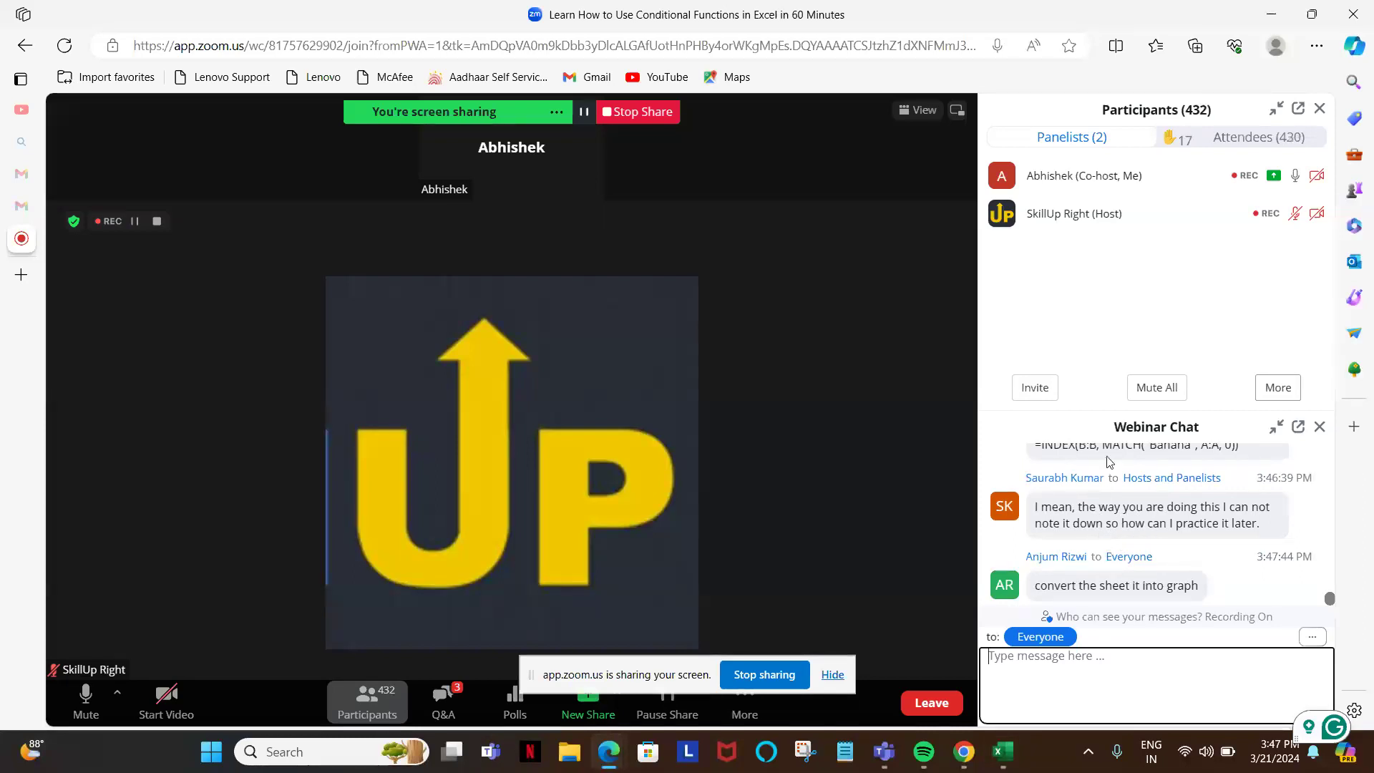
scroll(1101, 493, up, 2)
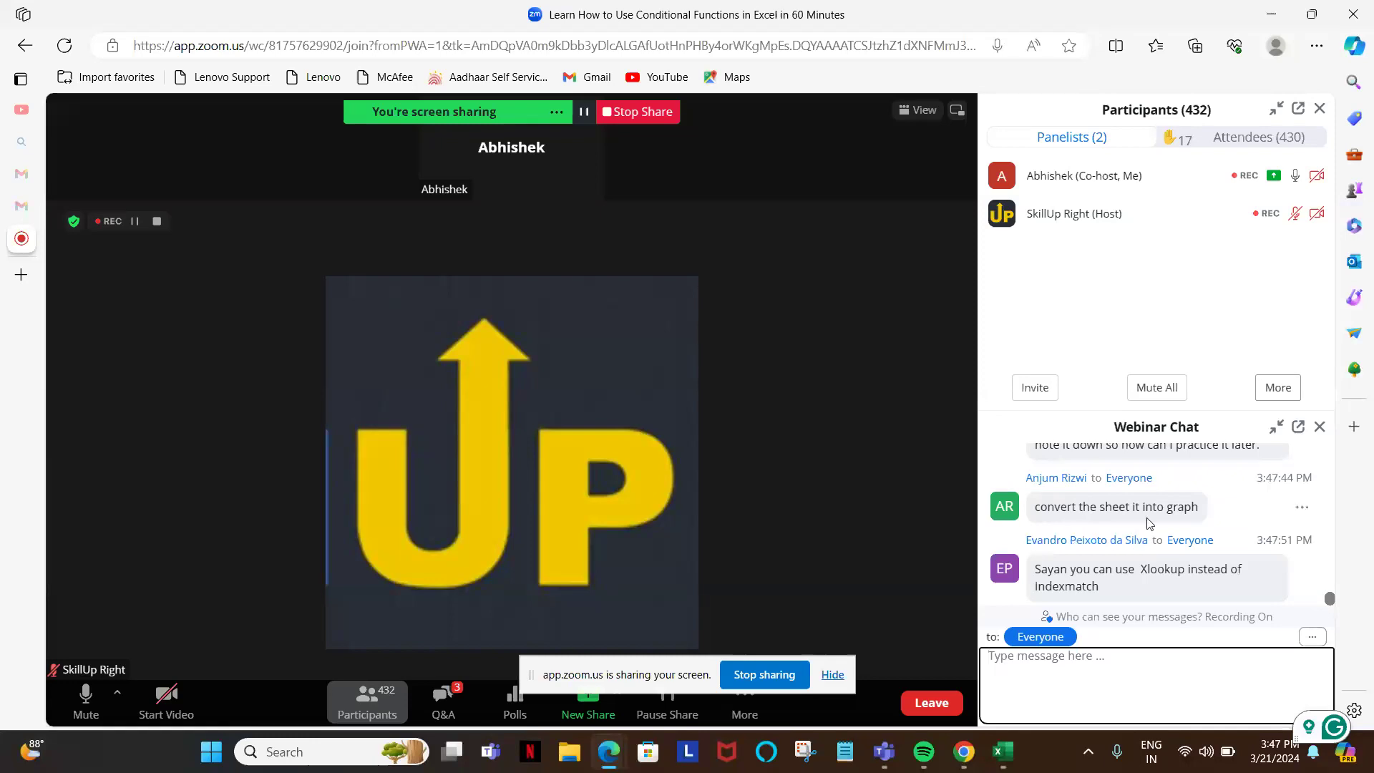
scroll(1148, 518, up, 1)
scroll(1146, 513, up, 2)
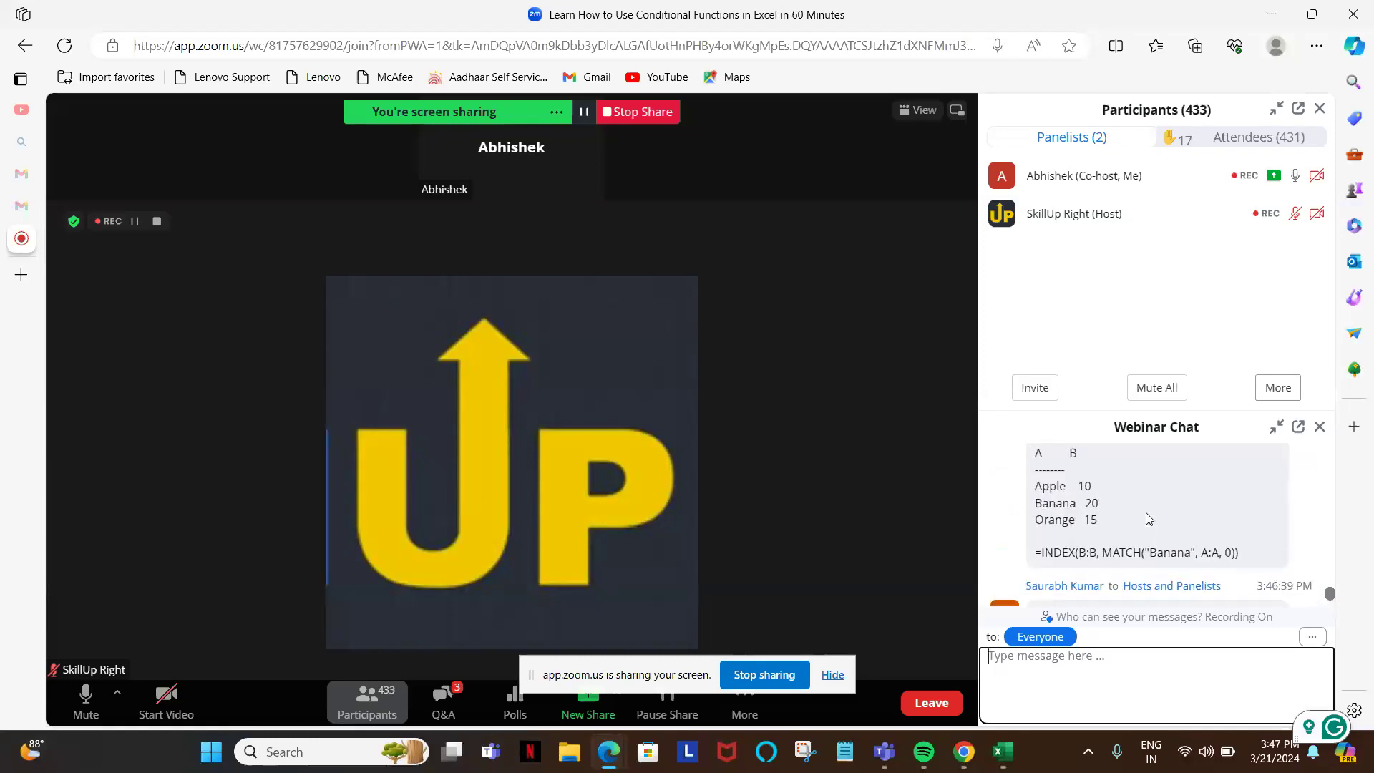
scroll(1147, 517, up, 5)
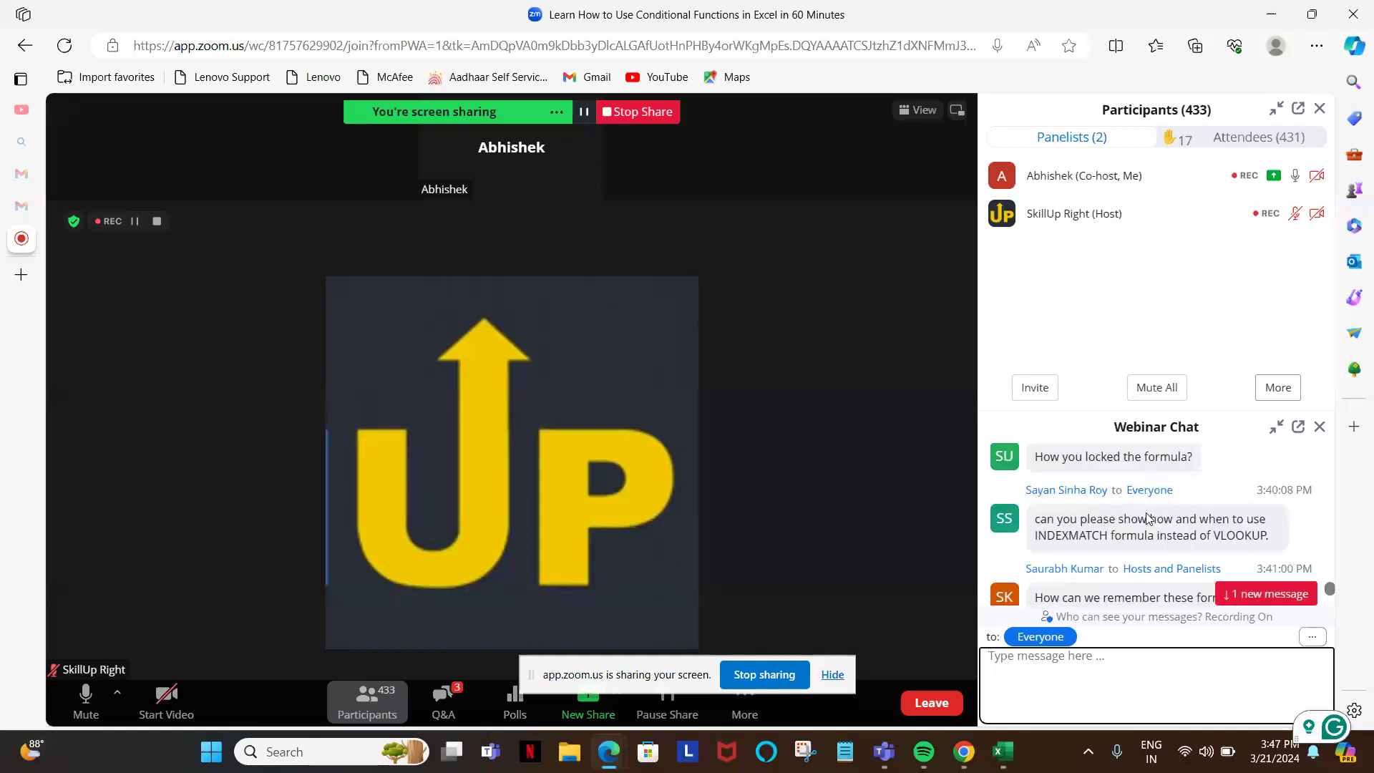
scroll(1147, 517, up, 3)
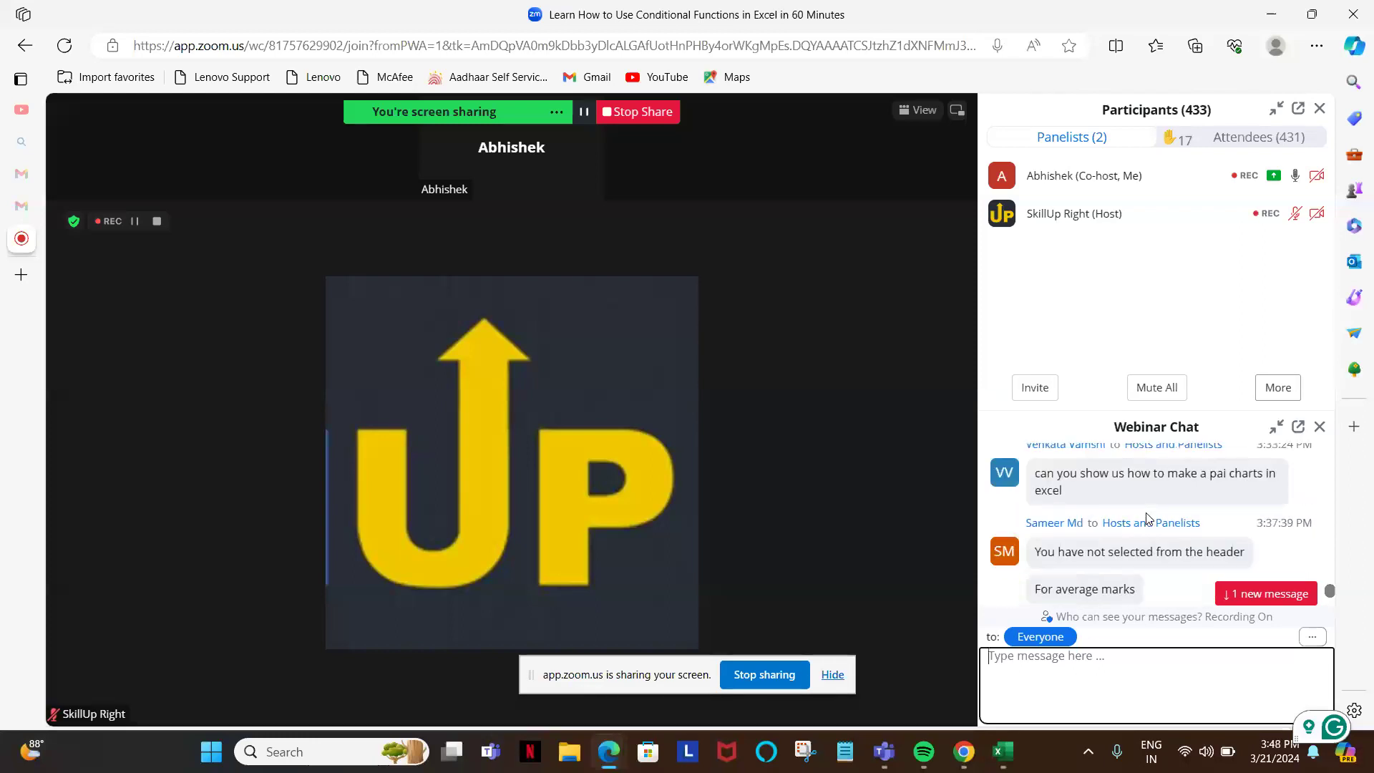
scroll(1147, 516, up, 2)
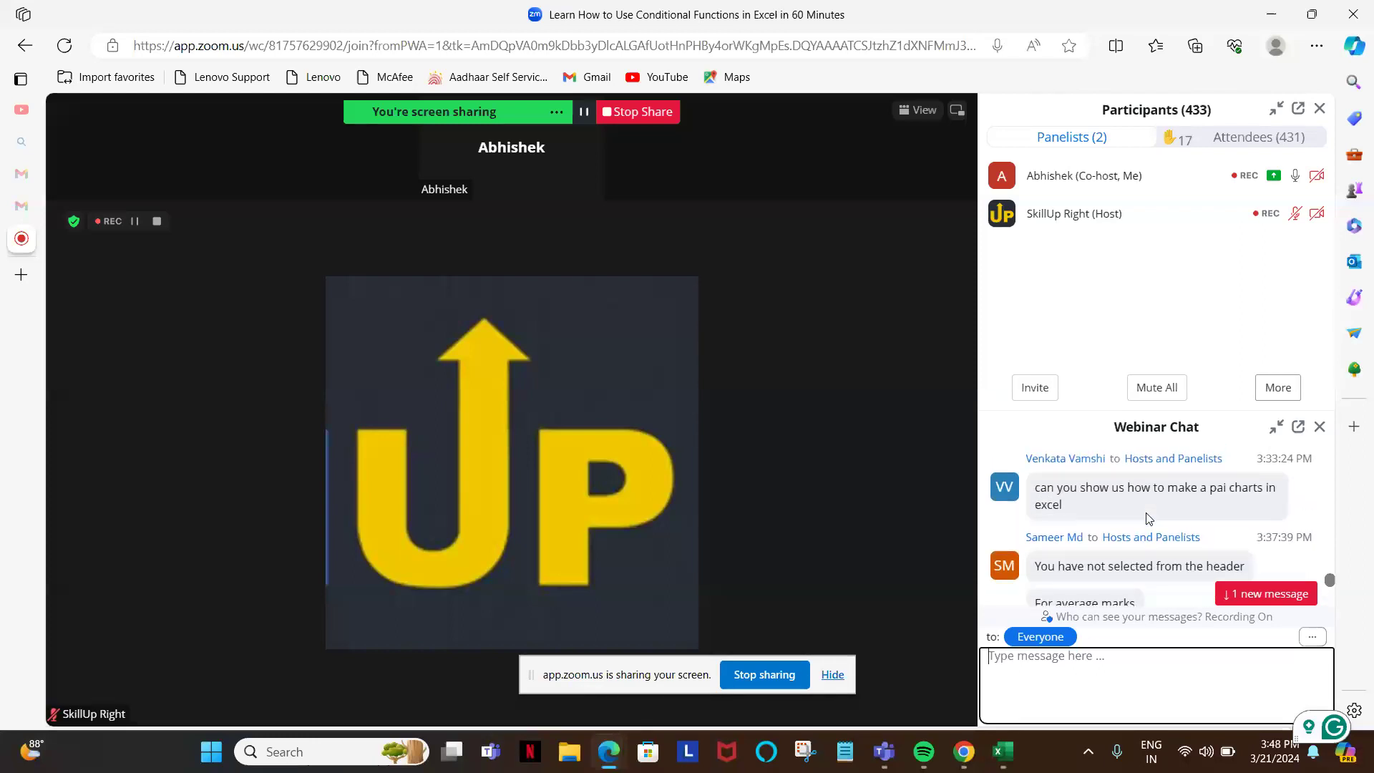
scroll(1147, 517, up, 6)
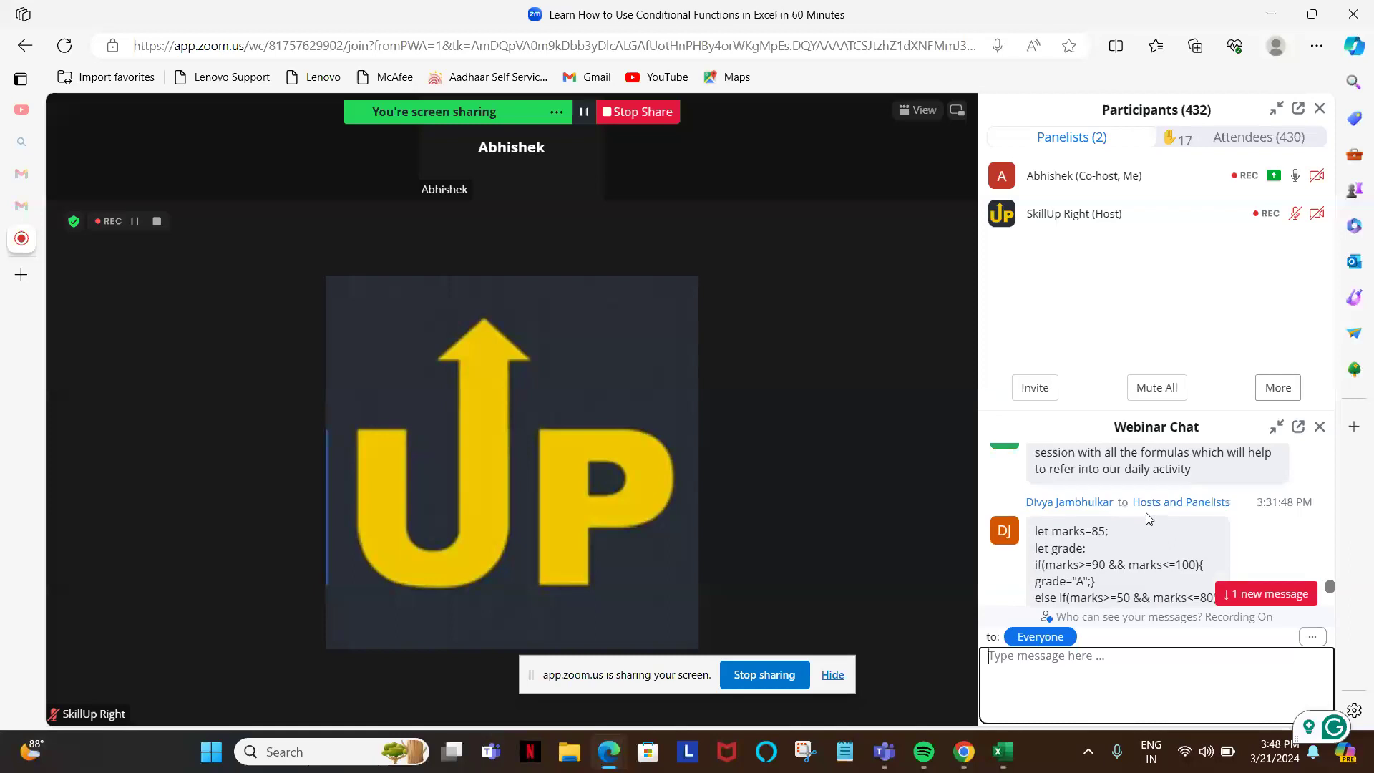
scroll(1147, 517, up, 6)
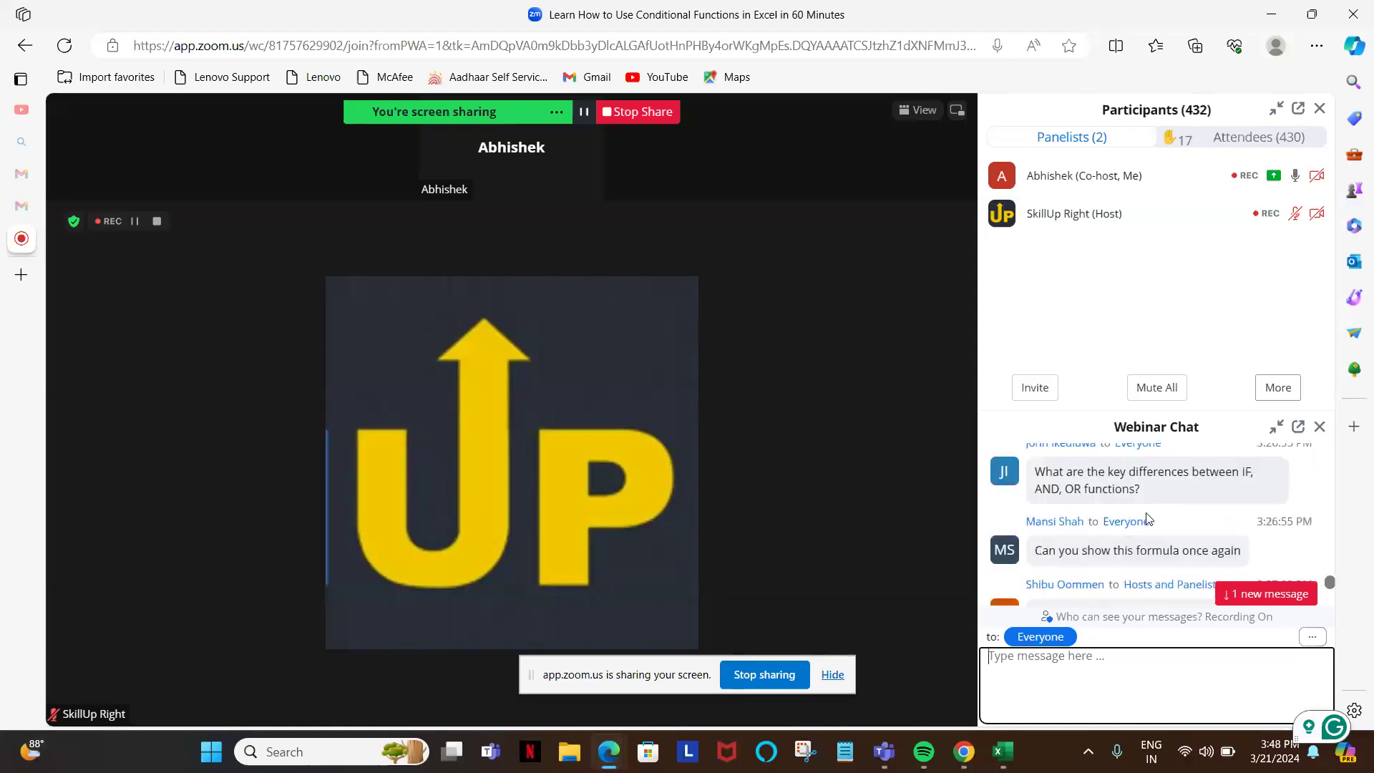
scroll(1147, 517, up, 5)
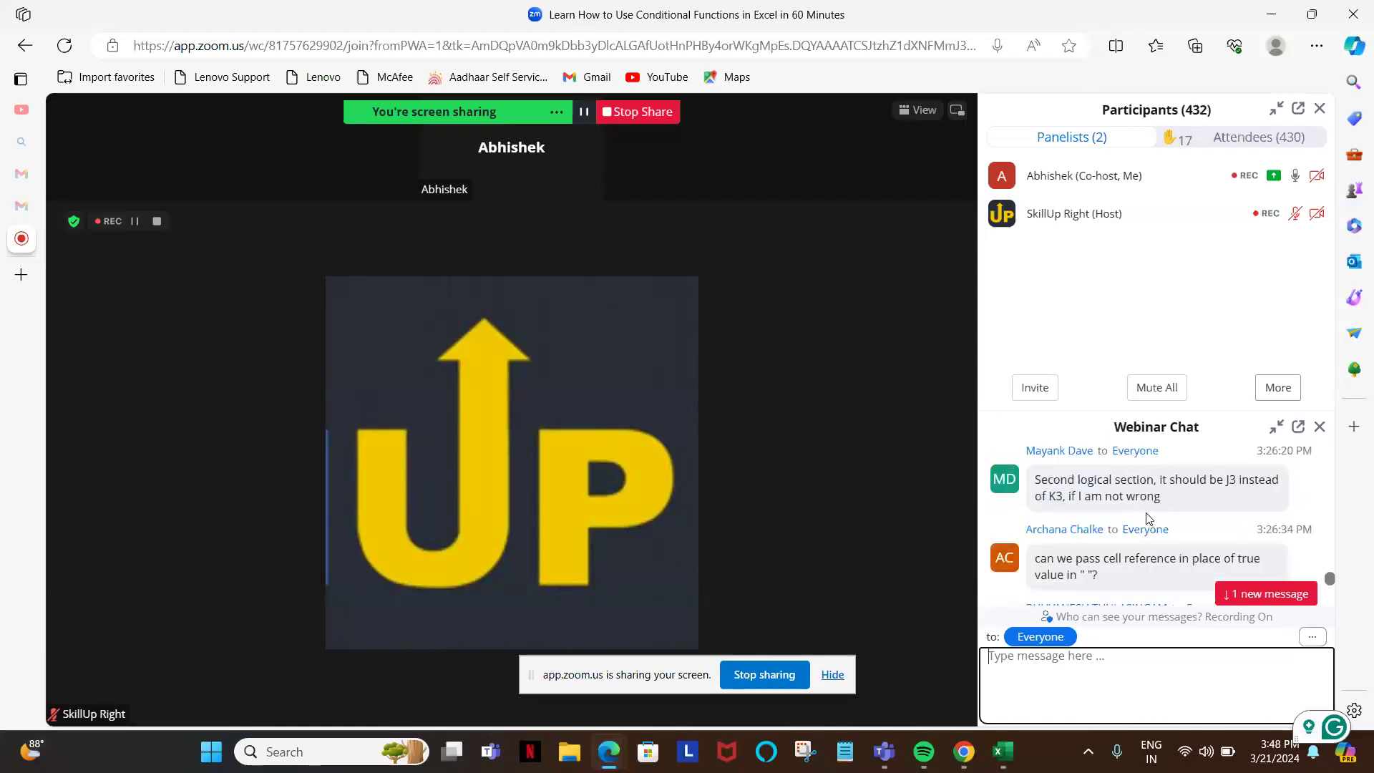
scroll(1147, 518, up, 5)
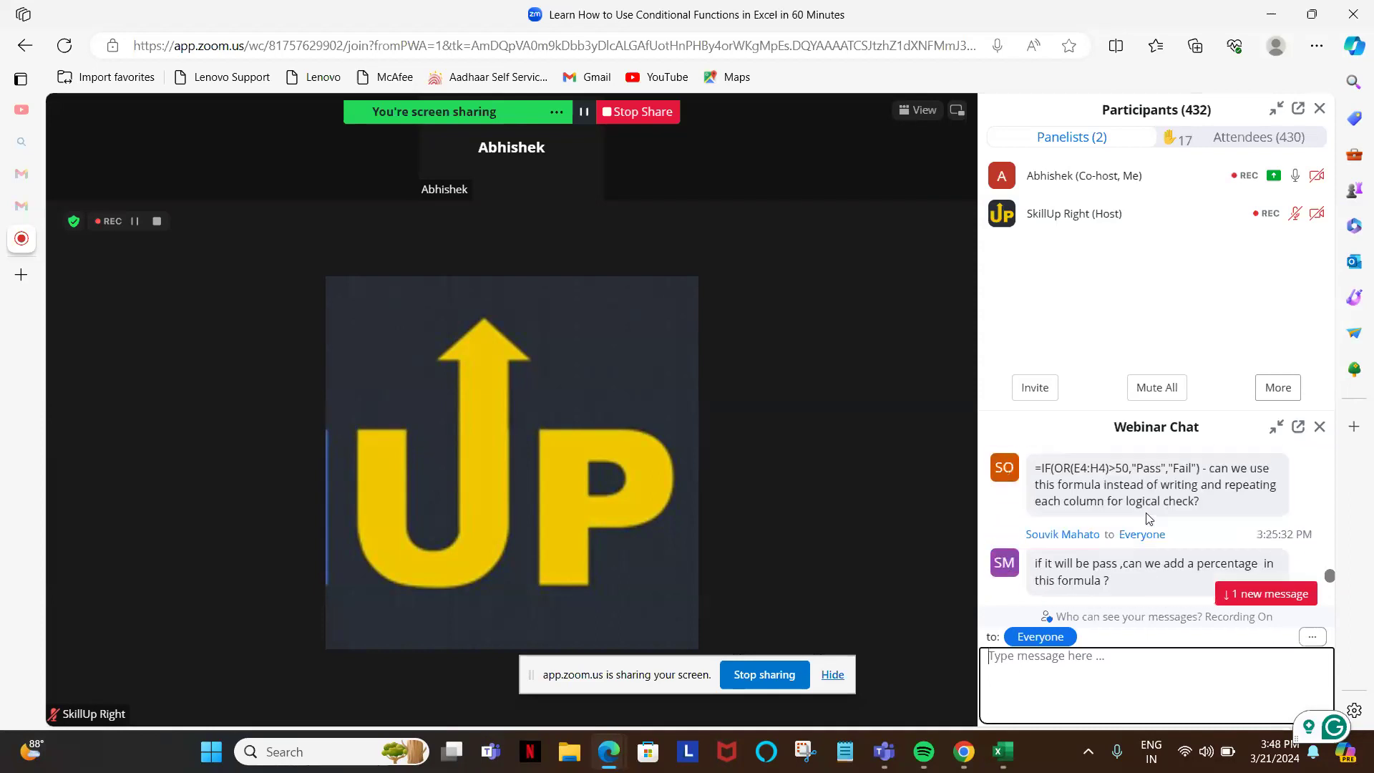
scroll(1147, 517, up, 8)
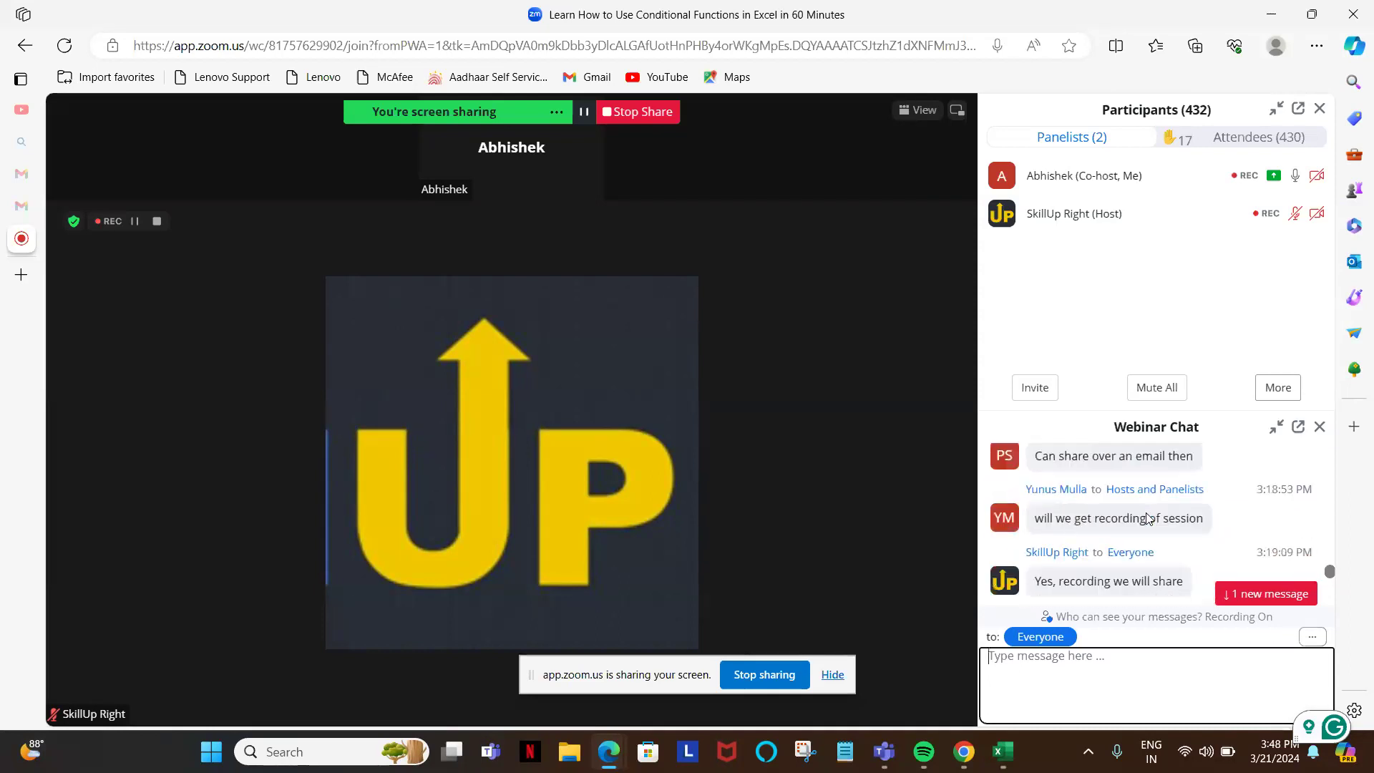
- Go to the newest message in the webinar chat and put the cursor in the message field
scroll(1147, 519, down, 4)
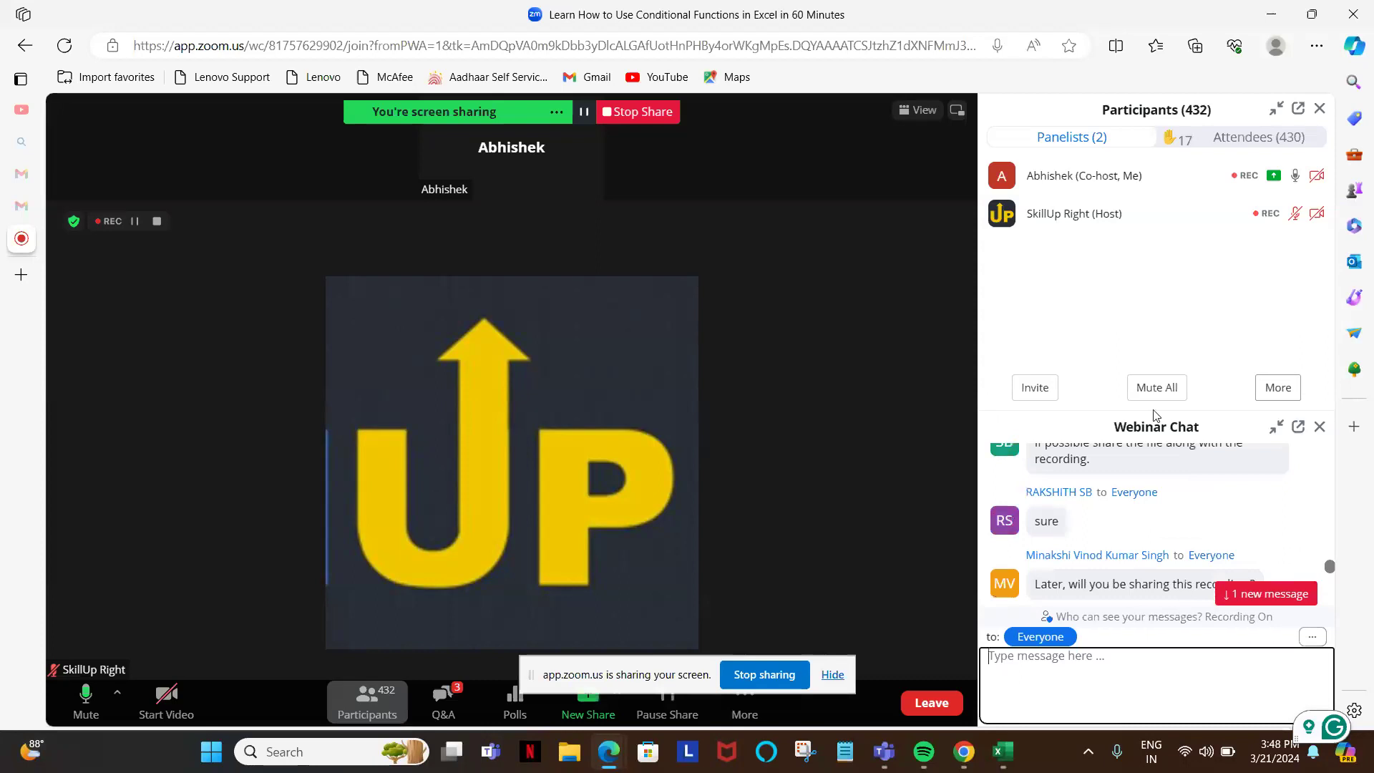
click(1232, 592)
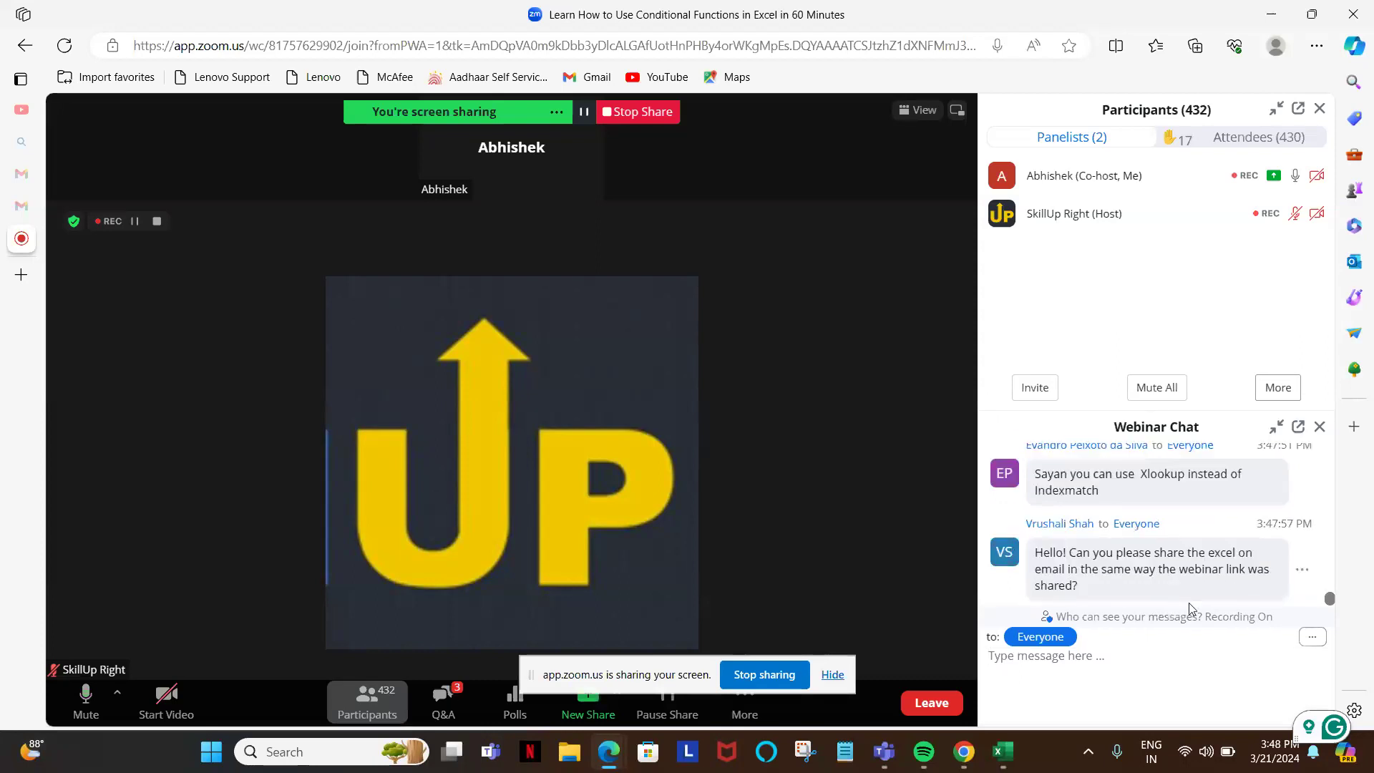
click(1136, 663)
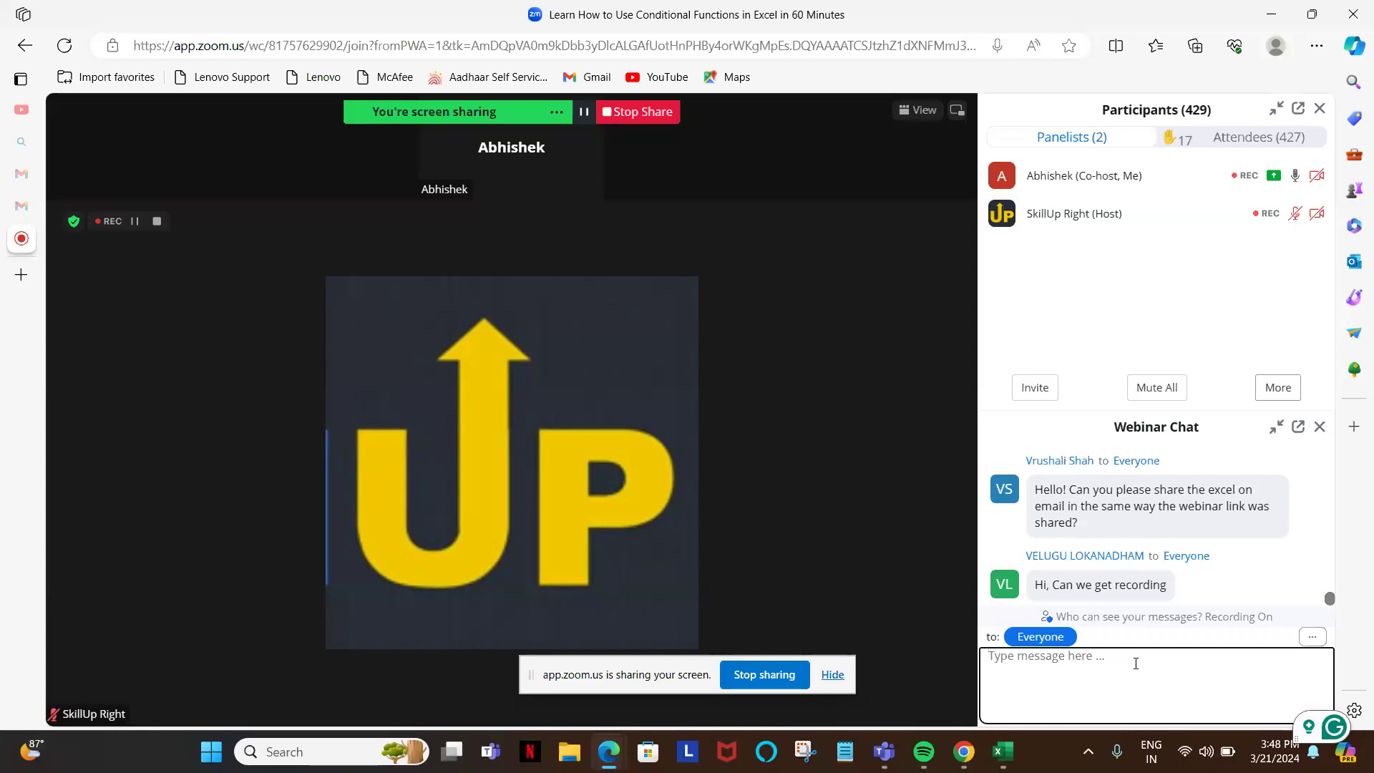
- Switch back to the Excel marks sheet and look over the logical-function columns and the solved Requirement table
key(alt+Tab)
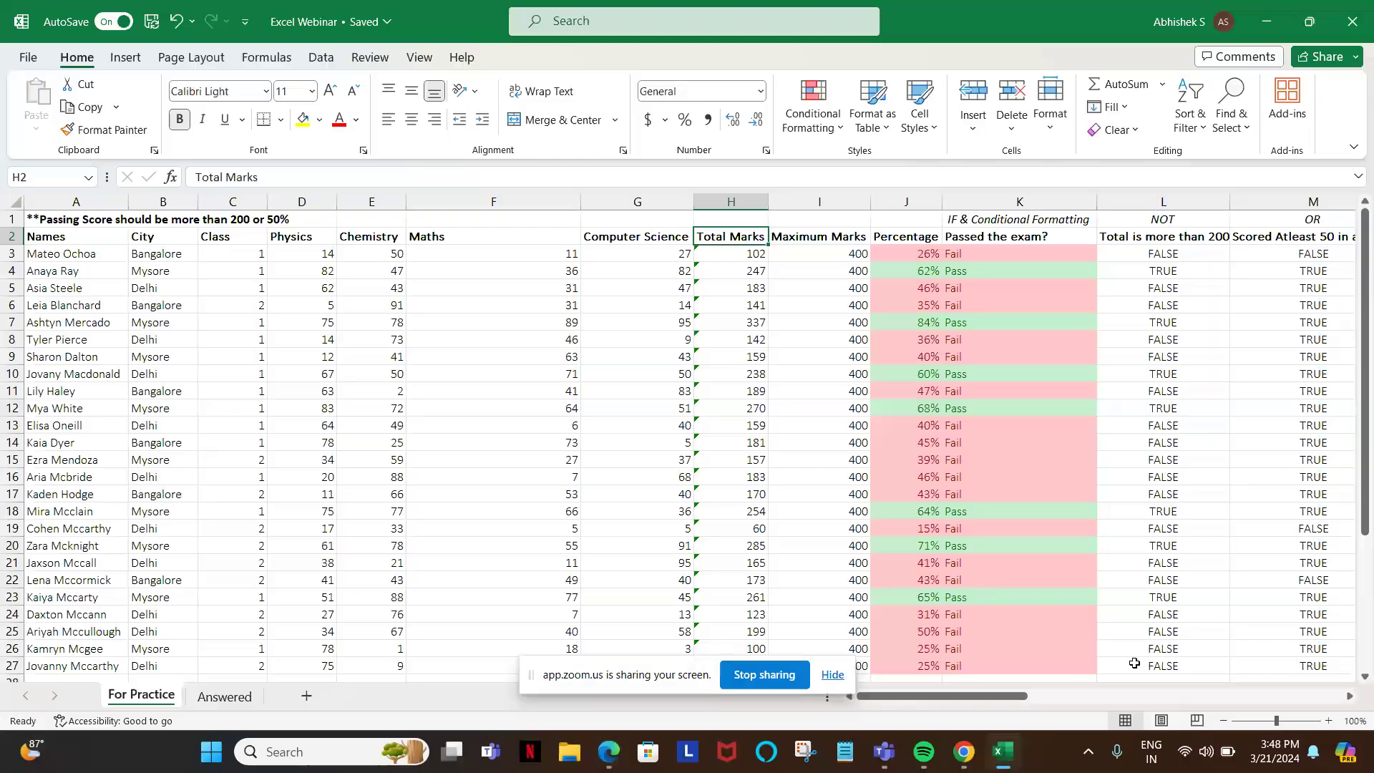
scroll(1134, 663, right, 3)
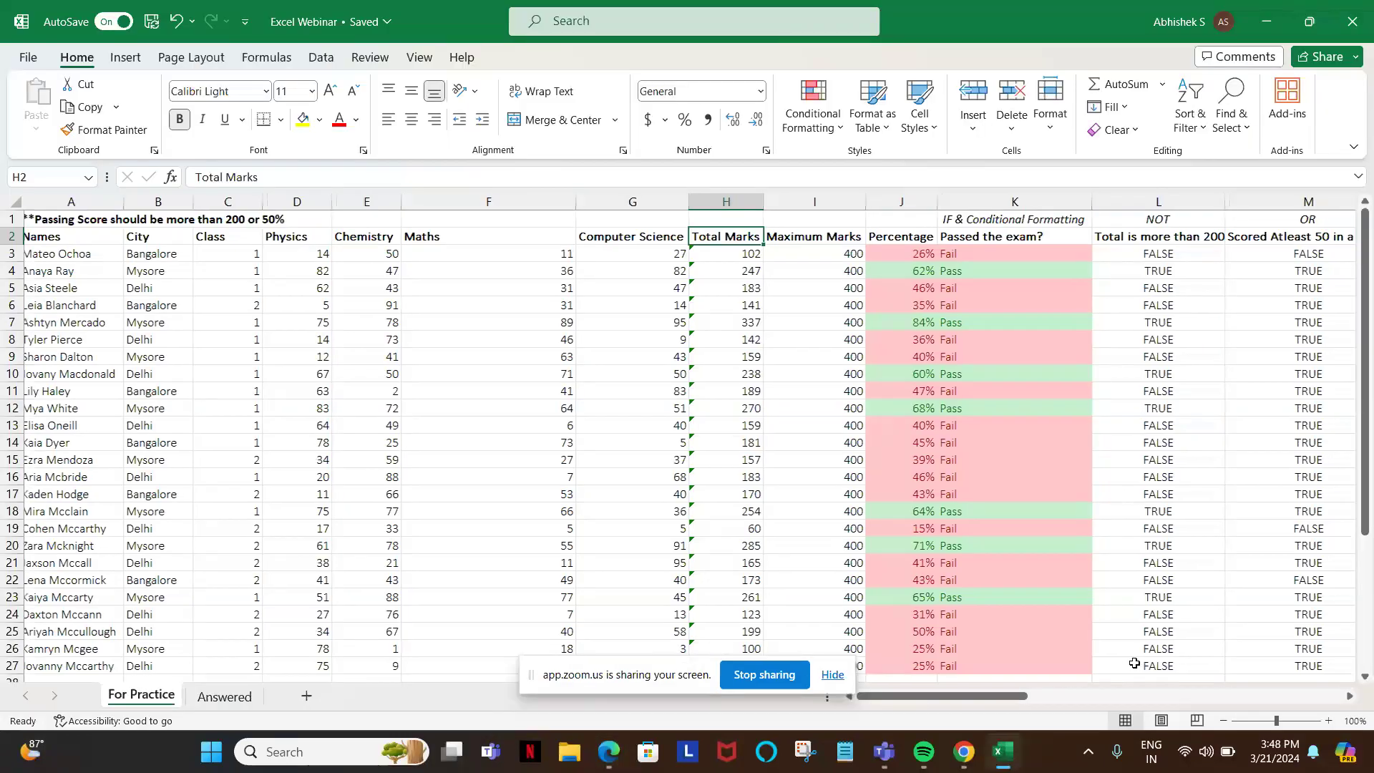
click(1016, 647)
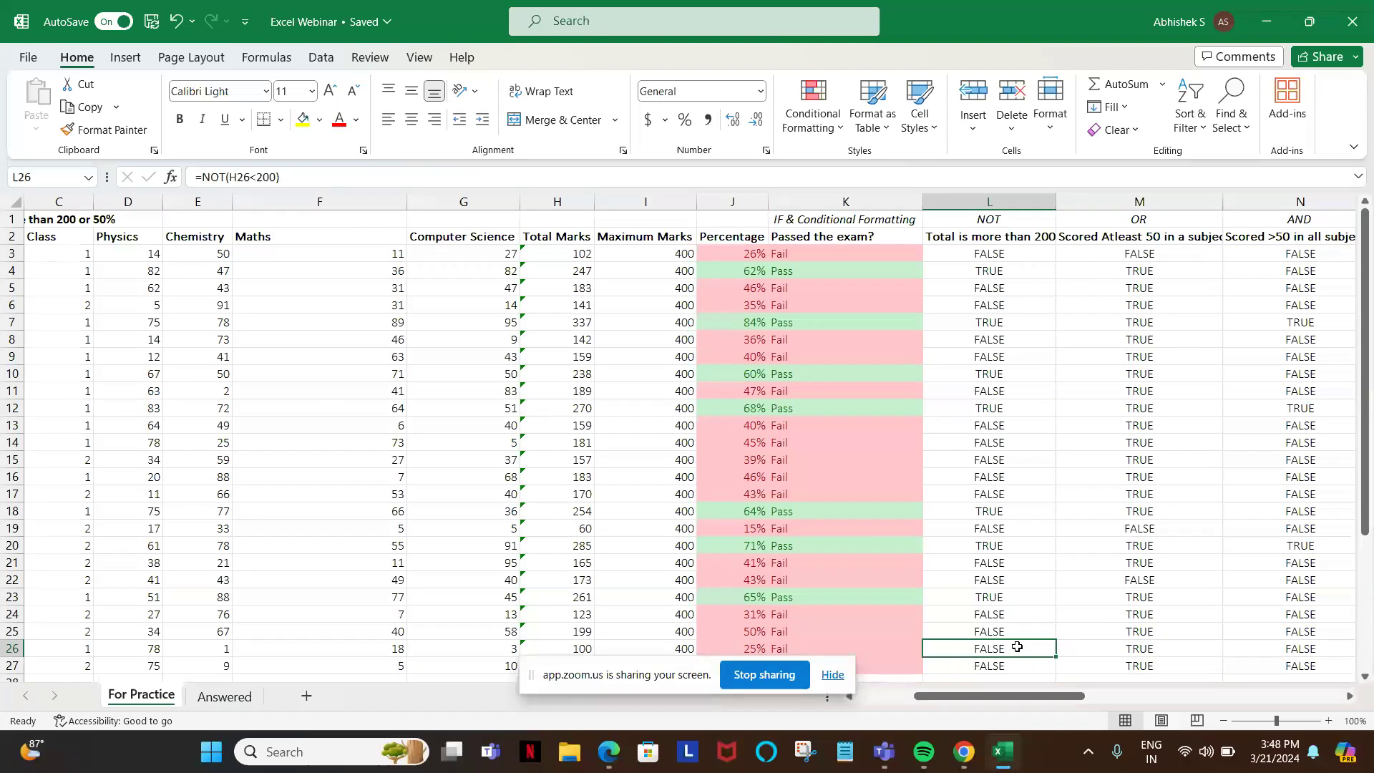
scroll(1016, 647, down, 3)
scroll(1016, 647, down, 2)
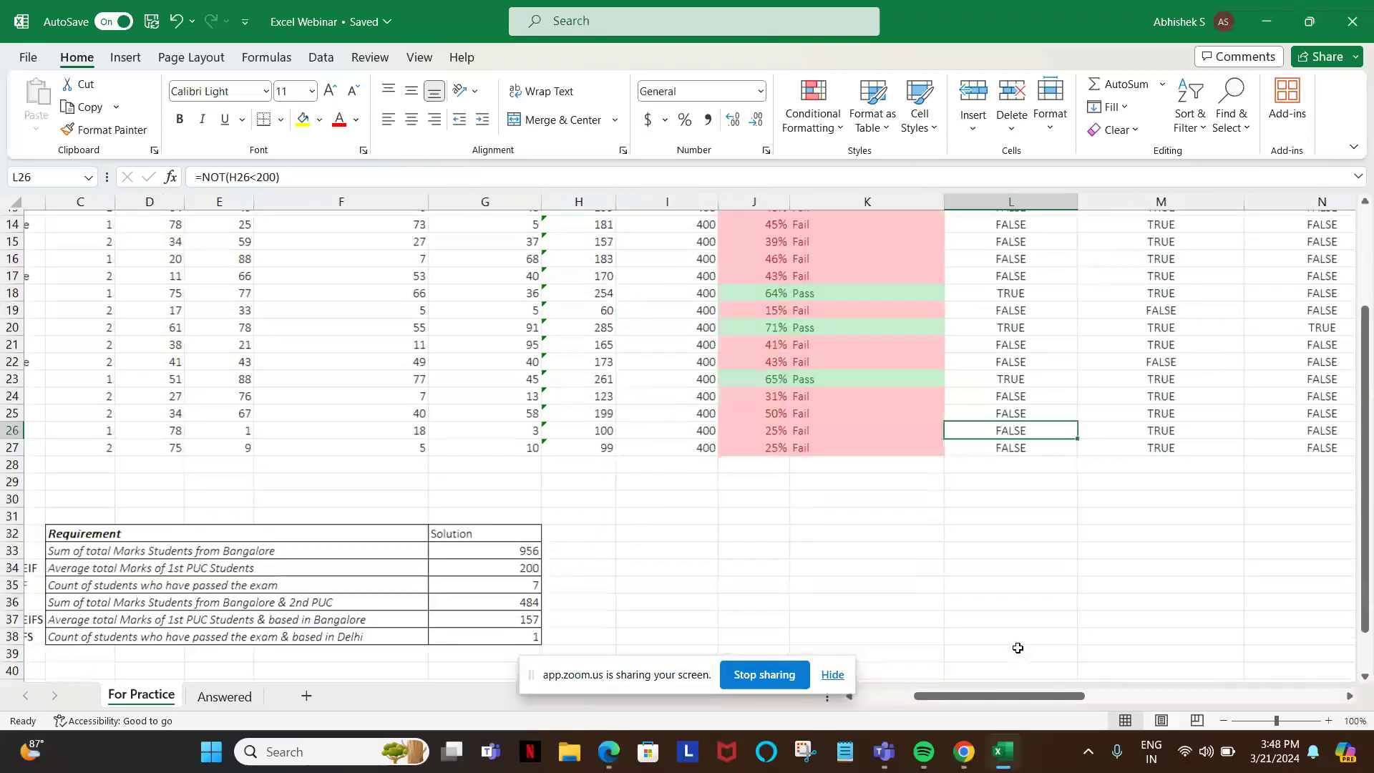
scroll(1016, 647, left, 3)
- Return to the Zoom webinar window and read down to the latest chat messages
key(alt+Tab)
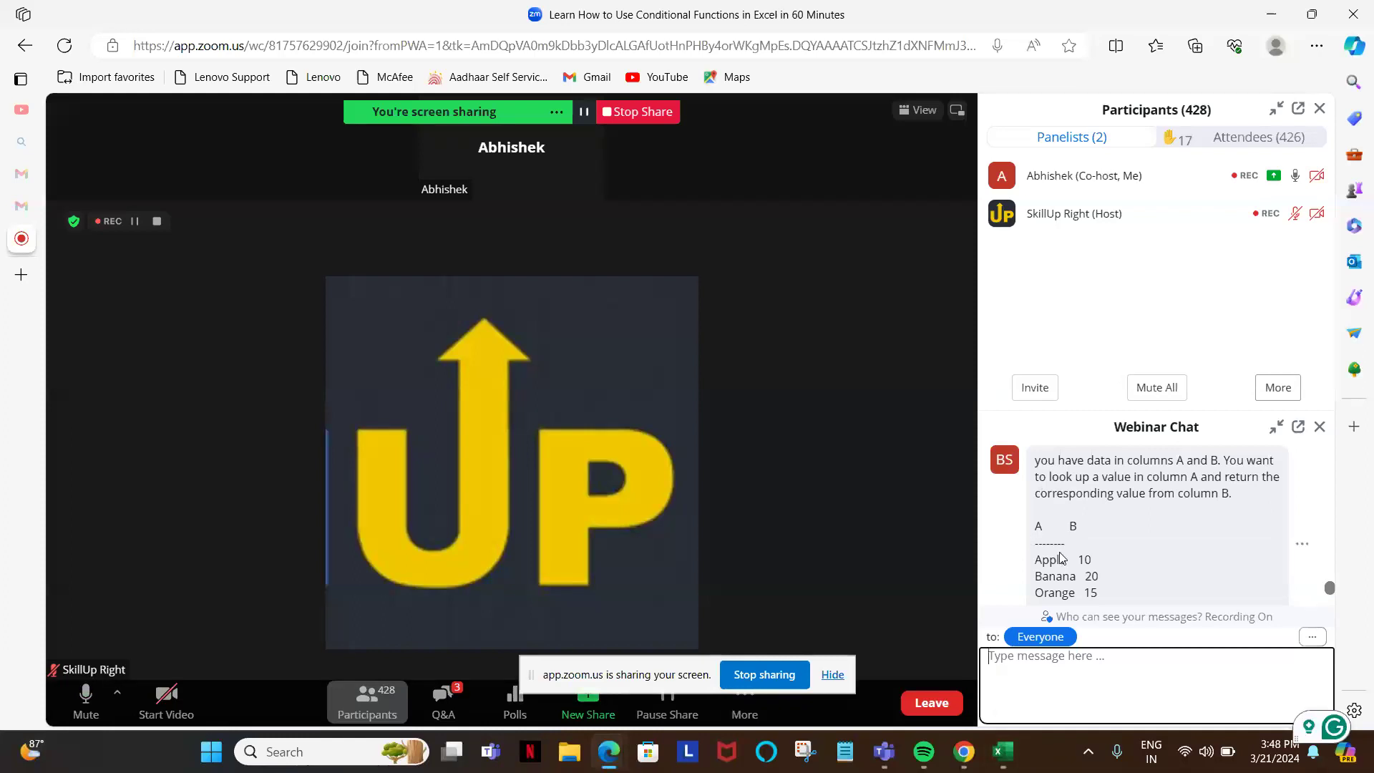
scroll(1060, 558, down, 5)
scroll(1059, 558, down, 4)
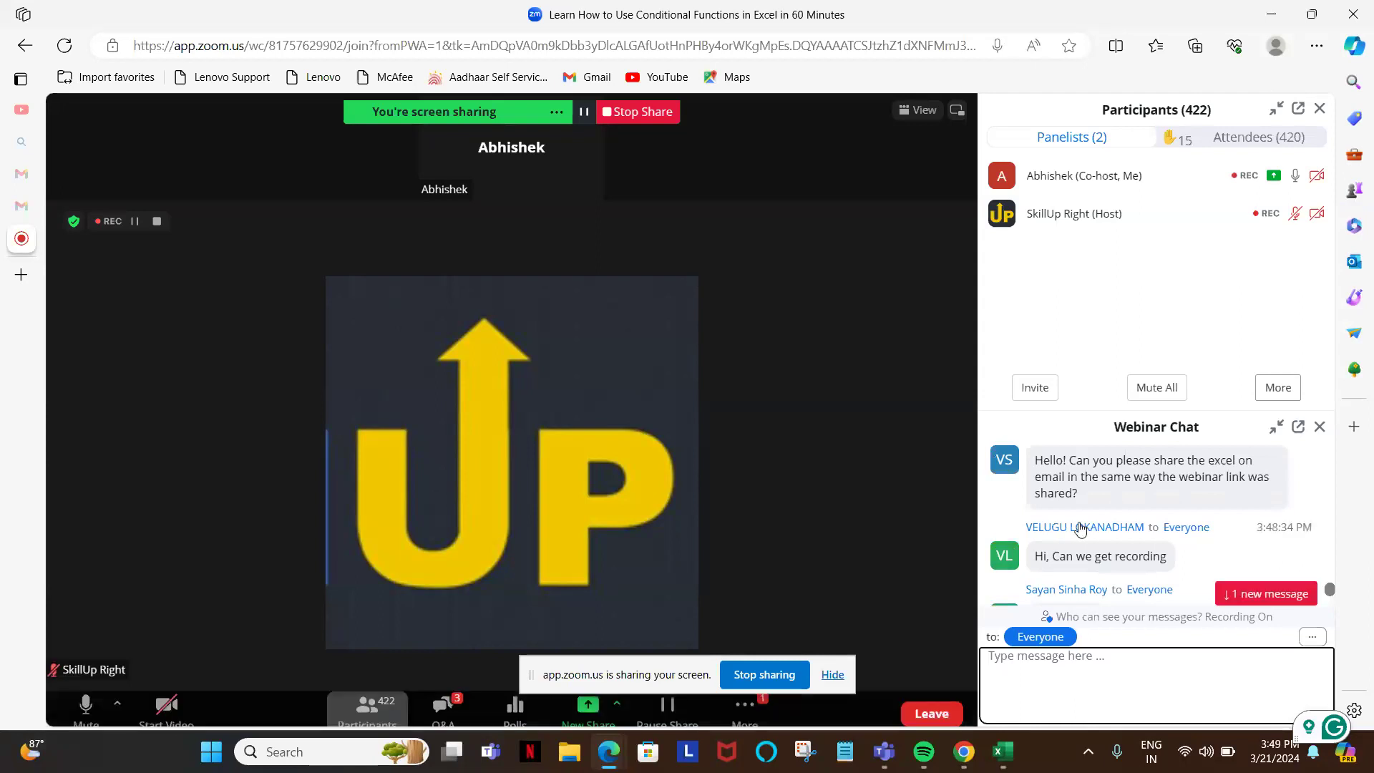
scroll(1158, 541, down, 1)
scroll(1159, 541, down, 5)
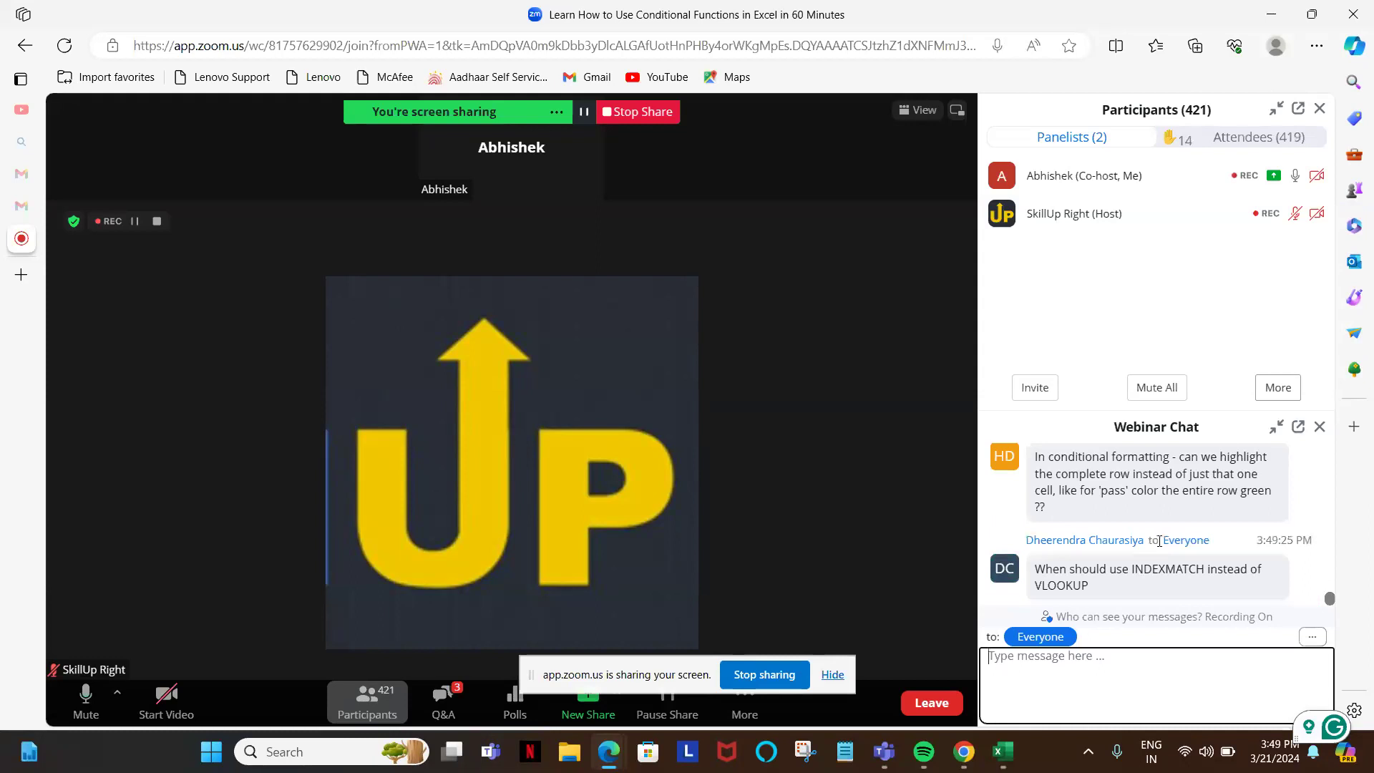
- Reread the recent attendee questions in the webinar chat to pick the ones to answer
scroll(1159, 542, up, 2)
scroll(1159, 541, down, 2)
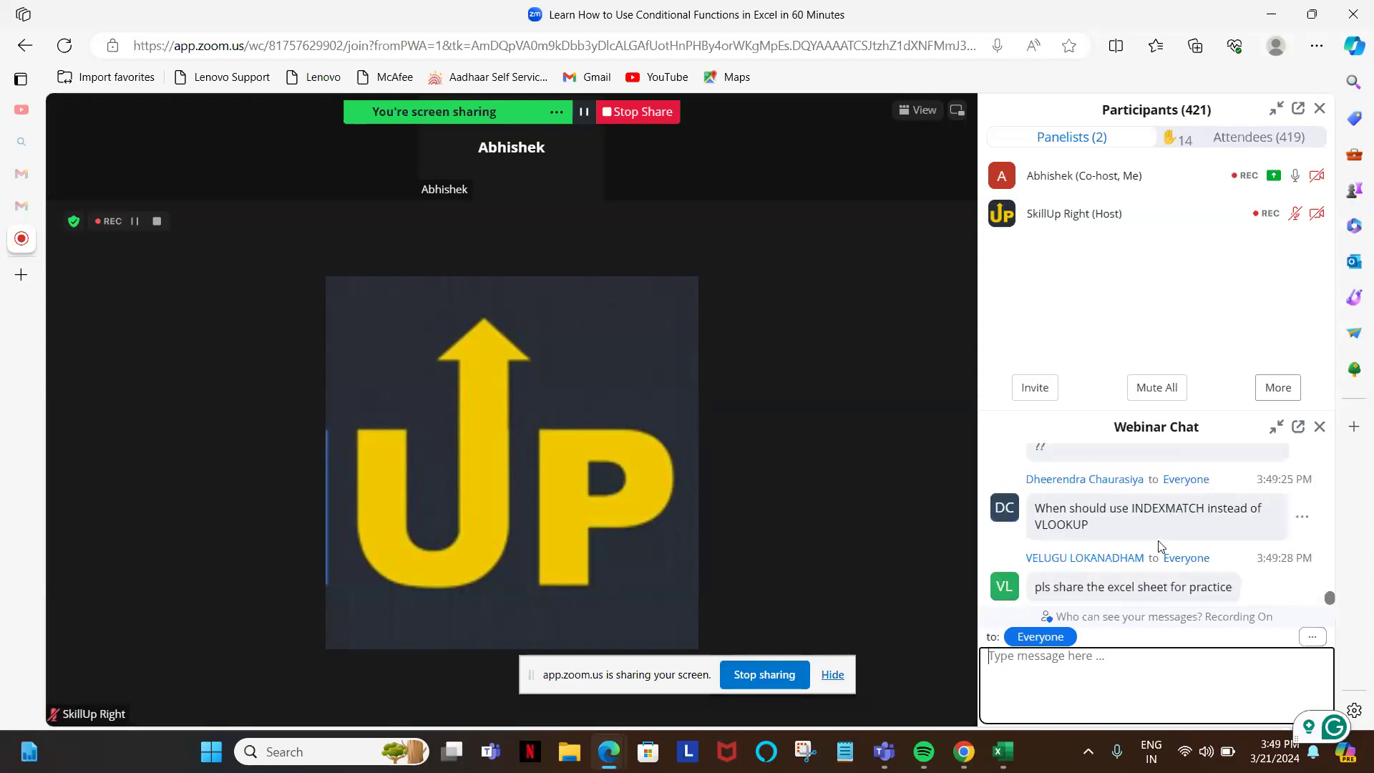
scroll(1160, 545, up, 2)
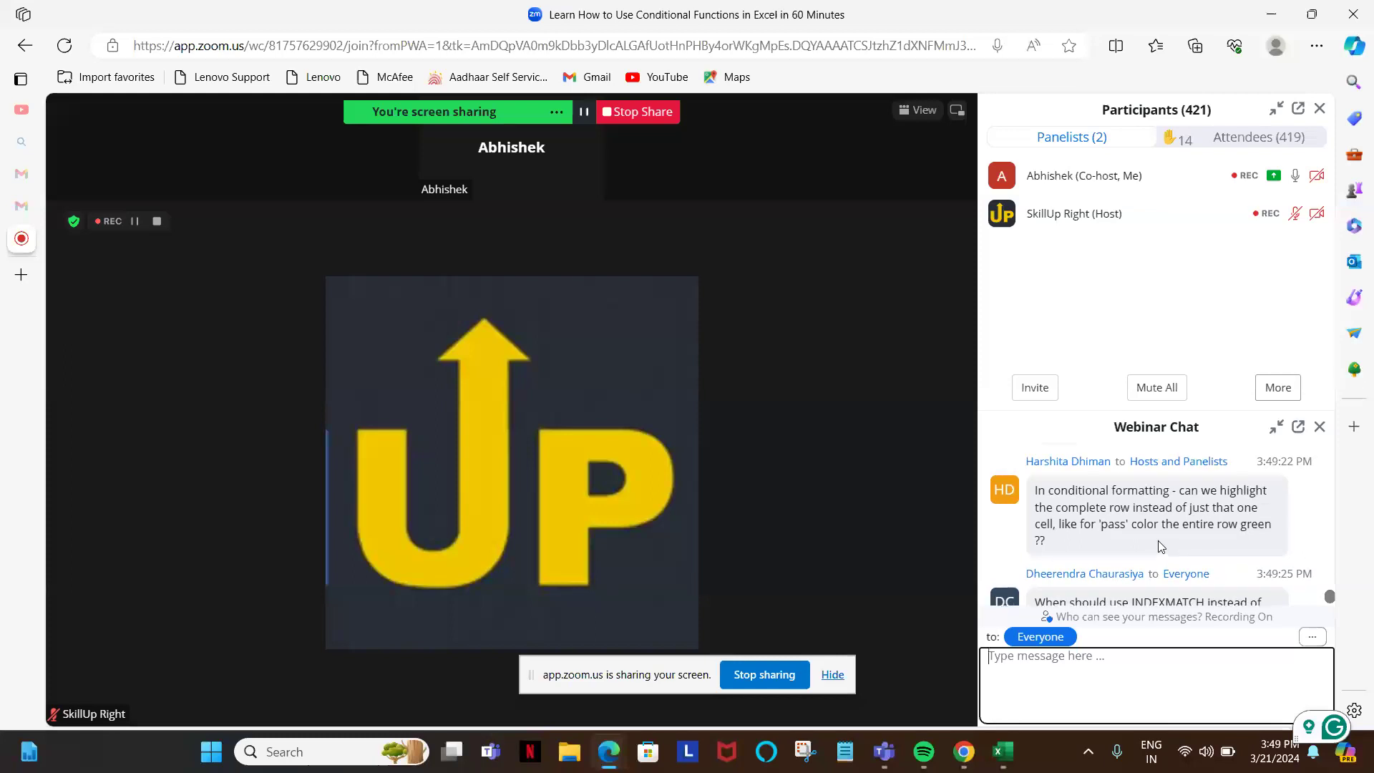
scroll(1159, 545, down, 3)
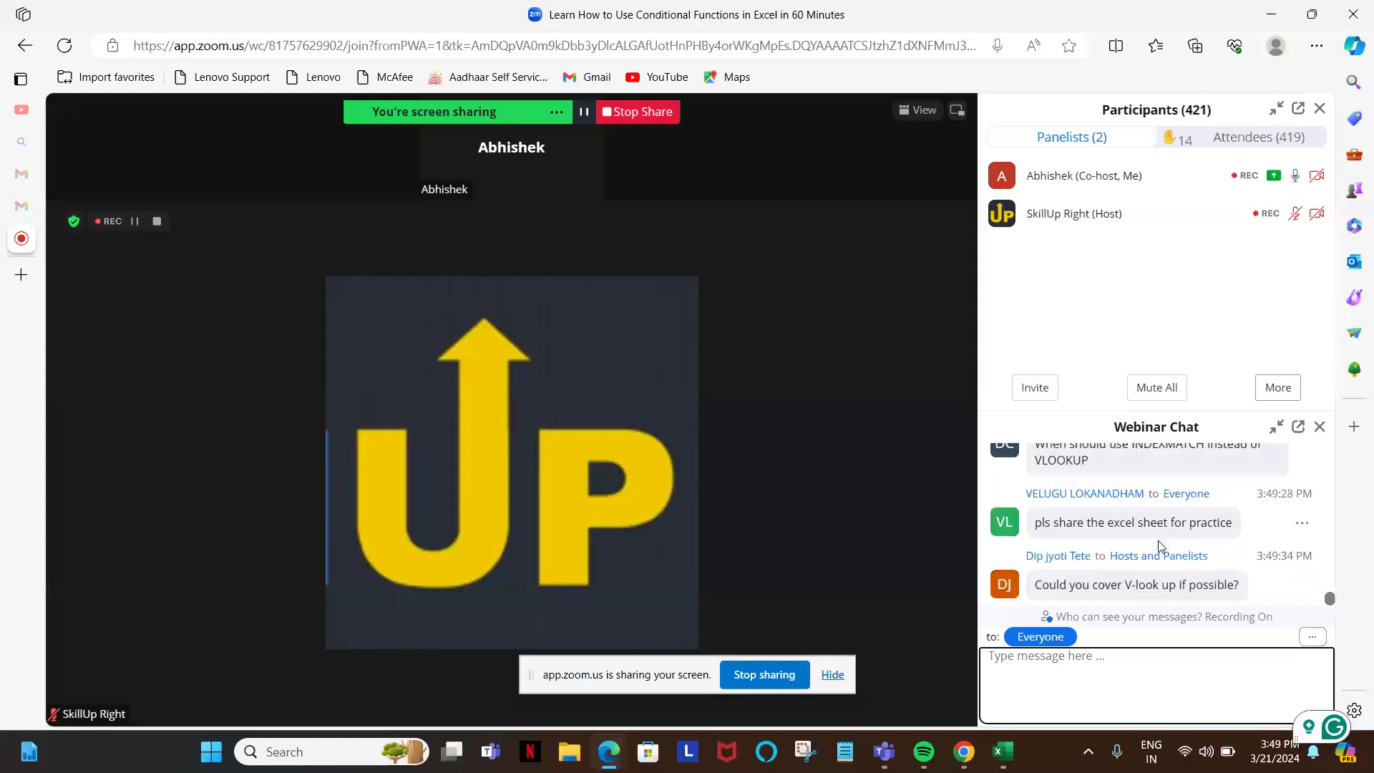
scroll(1158, 540, up, 2)
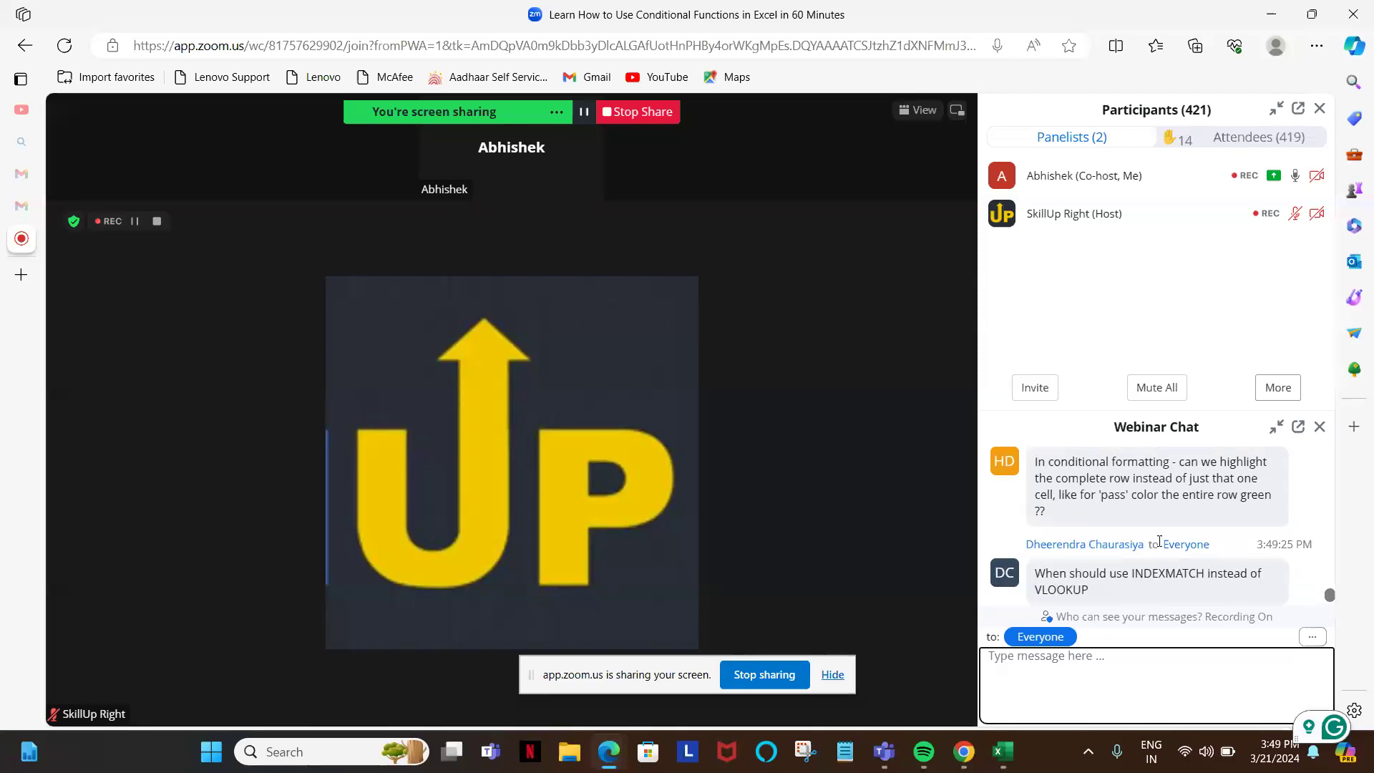
scroll(1159, 540, up, 1)
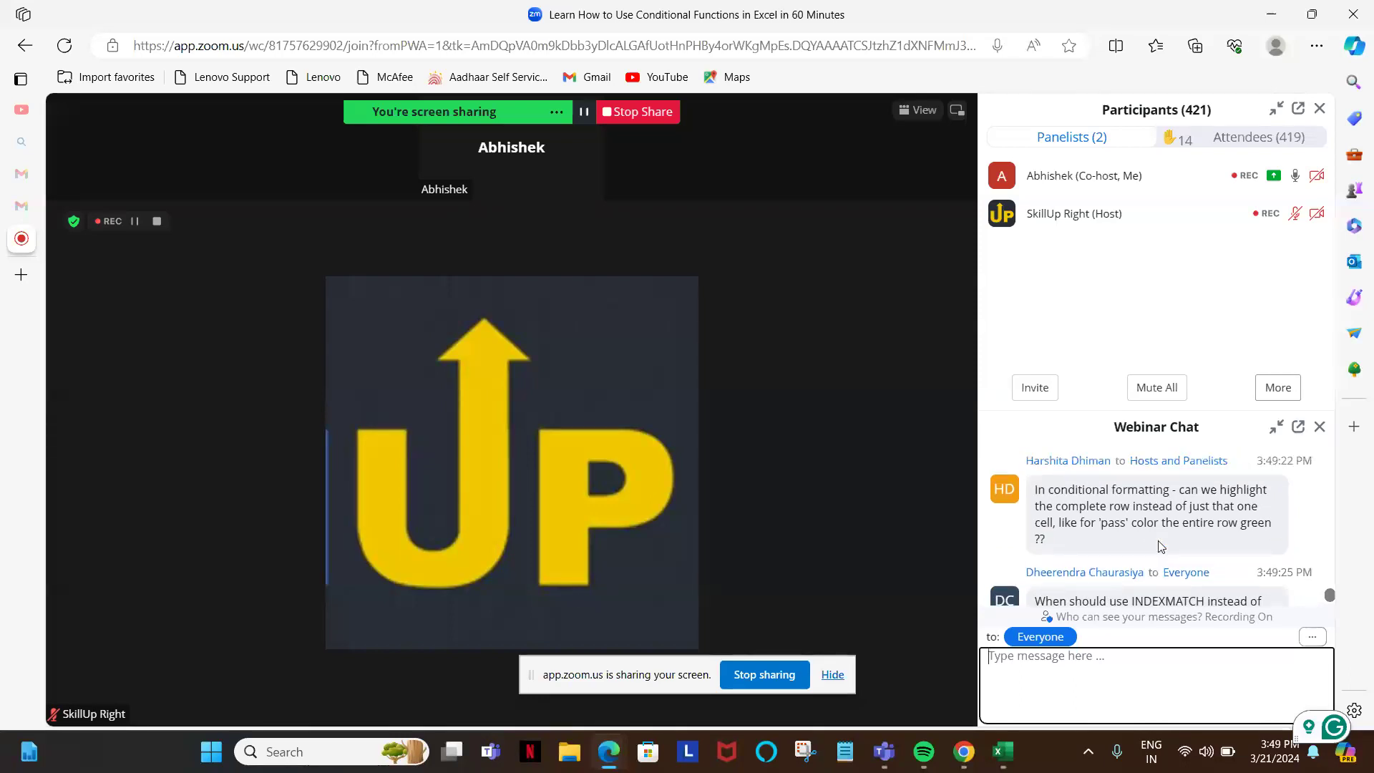
scroll(1160, 546, up, 1)
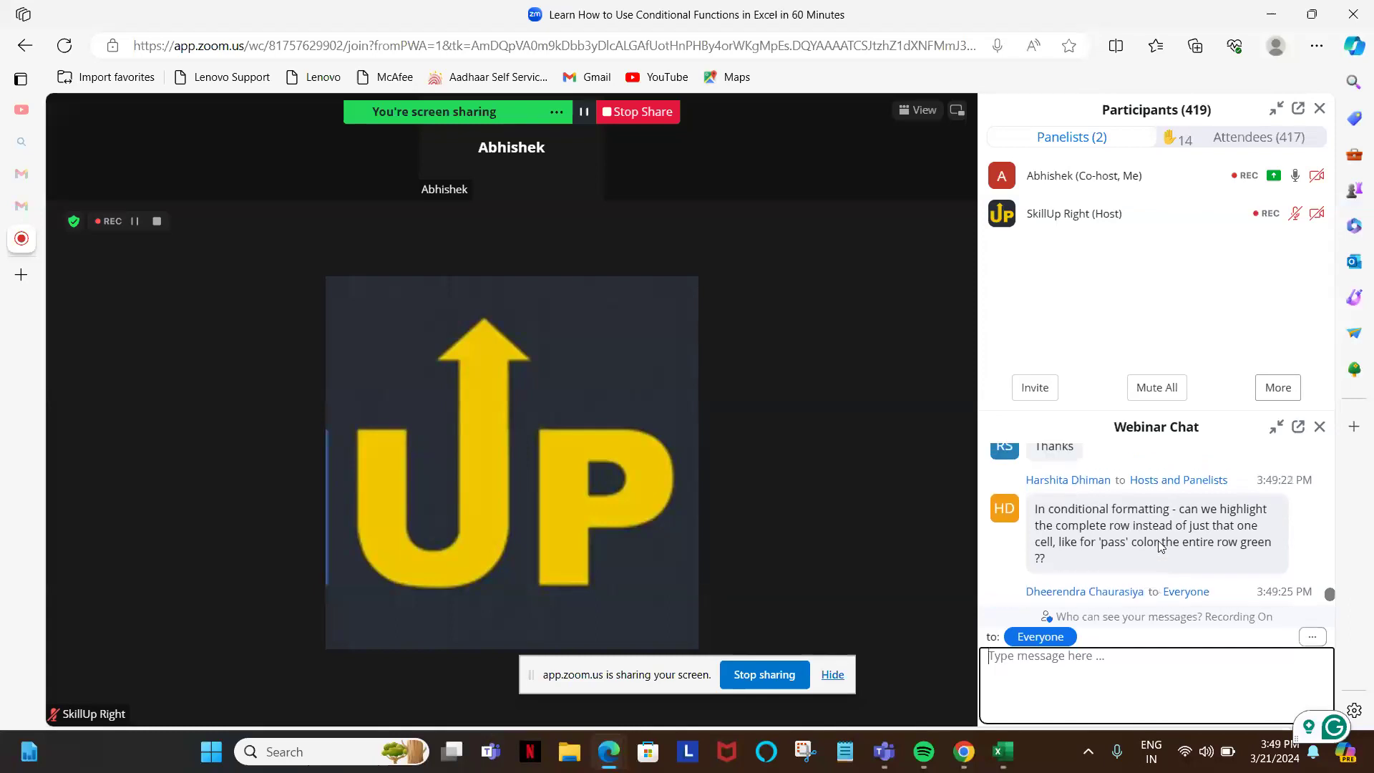
scroll(1159, 546, up, 1)
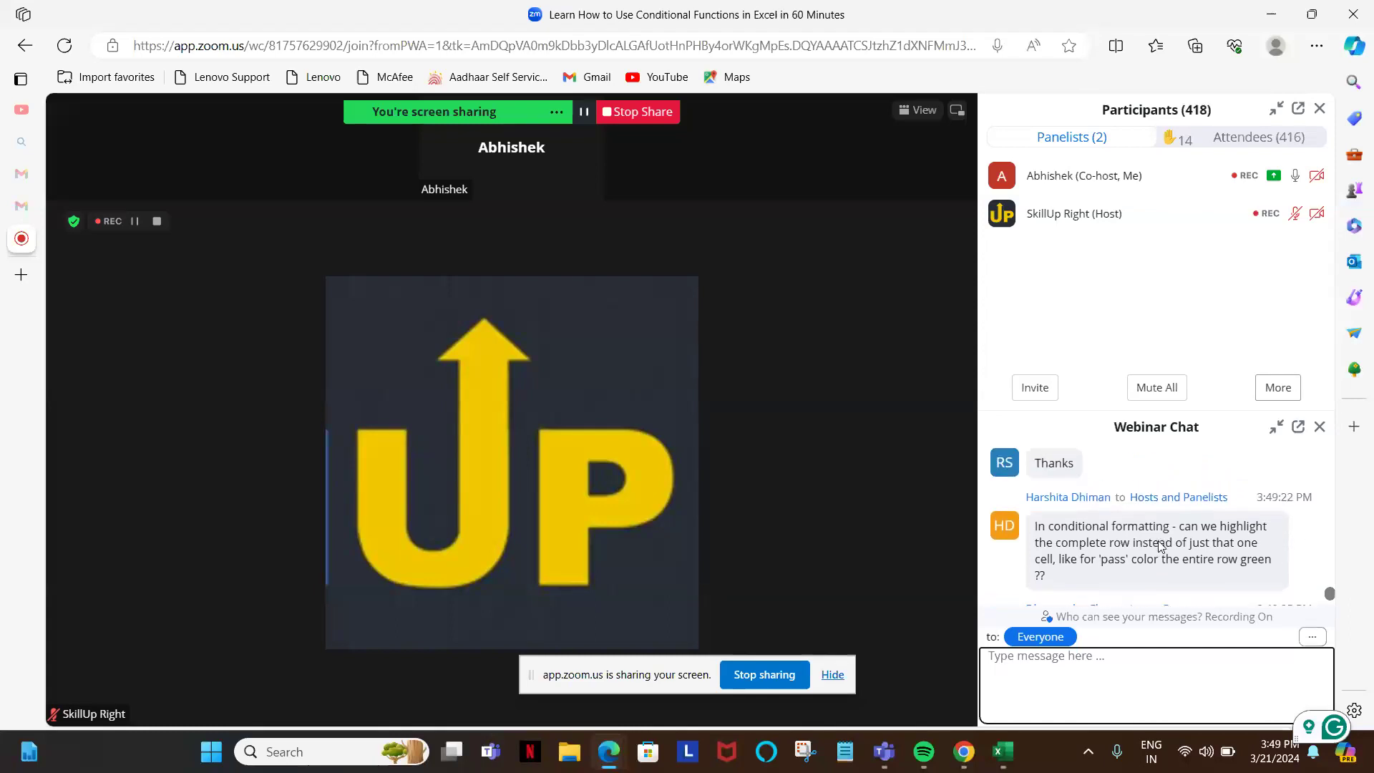
scroll(1160, 546, up, 4)
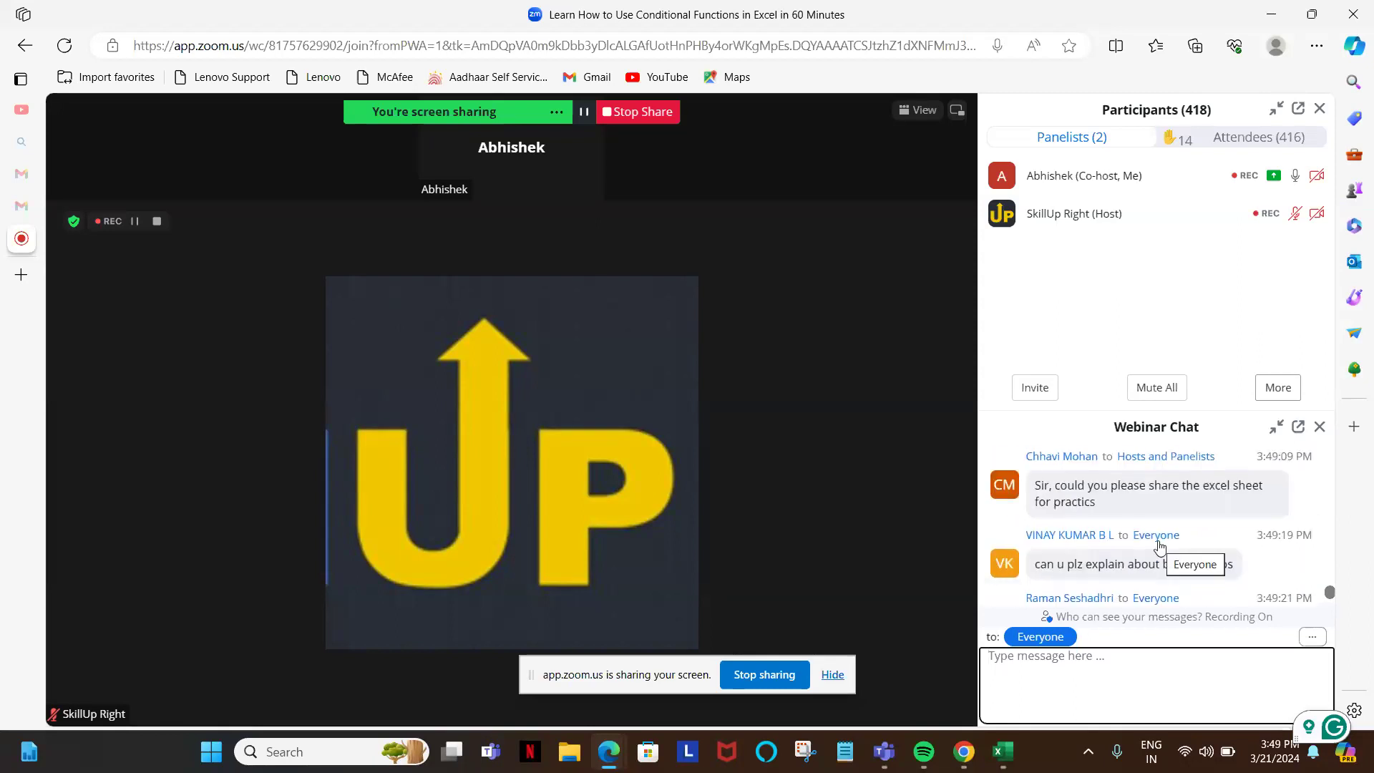
scroll(1159, 546, up, 1)
scroll(1160, 546, down, 1)
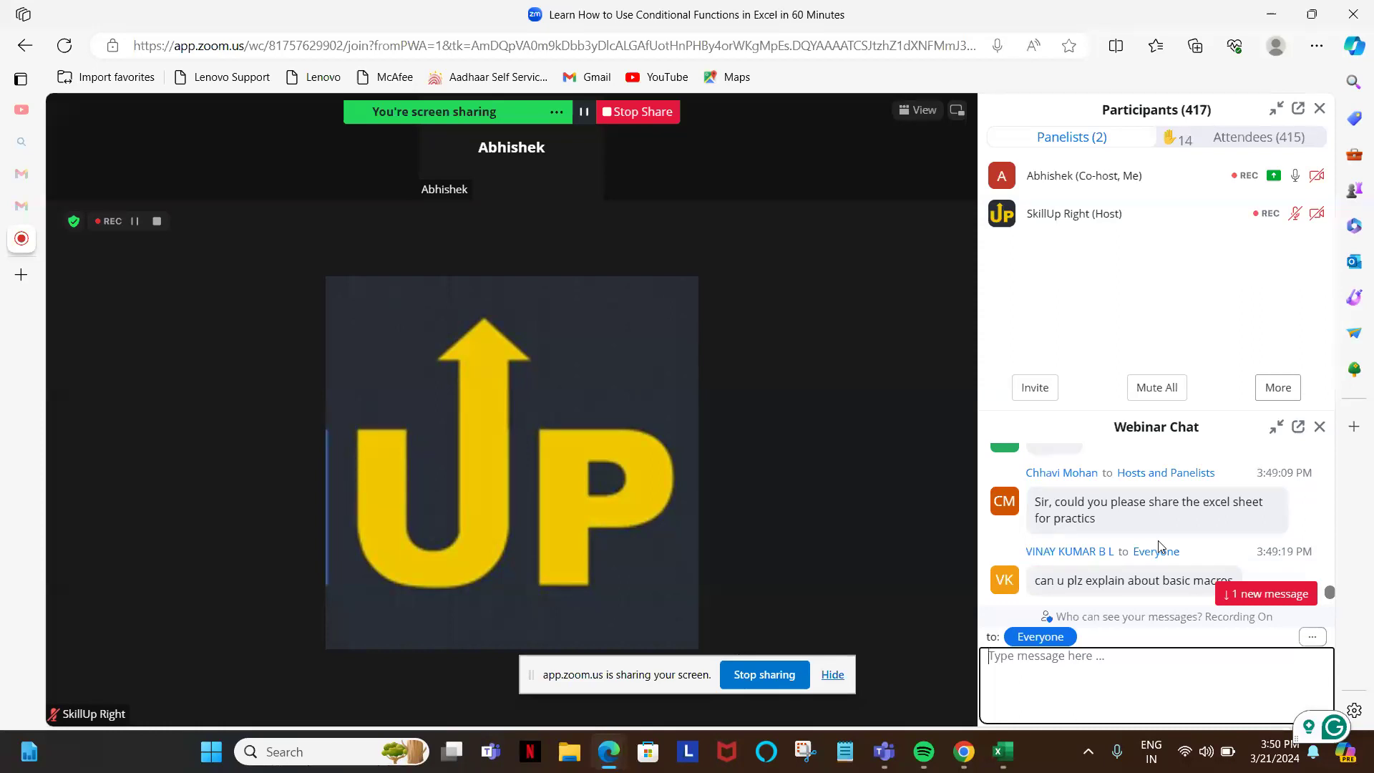
- Read through the remaining attendee questions in the webinar chat down to the latest message
scroll(1160, 547, down, 1)
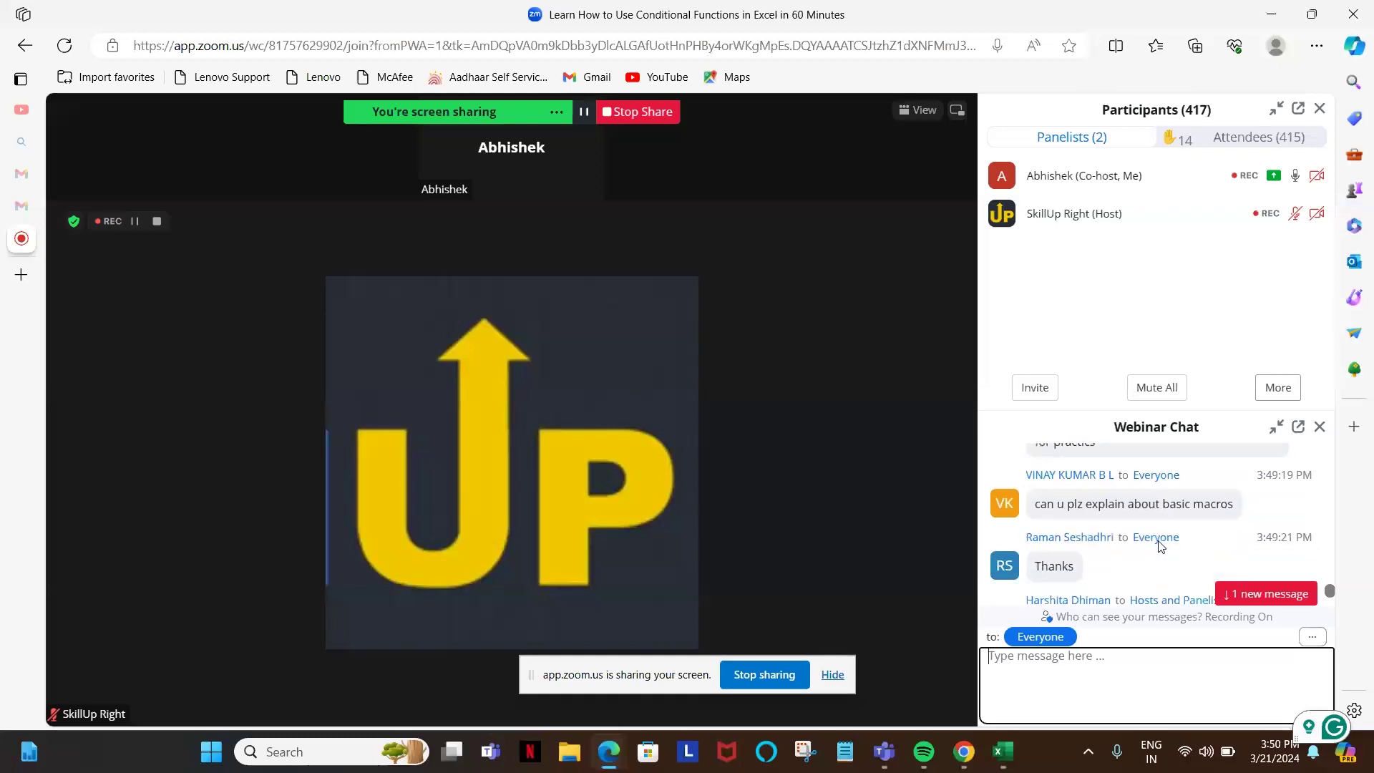
scroll(1161, 545, down, 1)
scroll(1160, 545, down, 1)
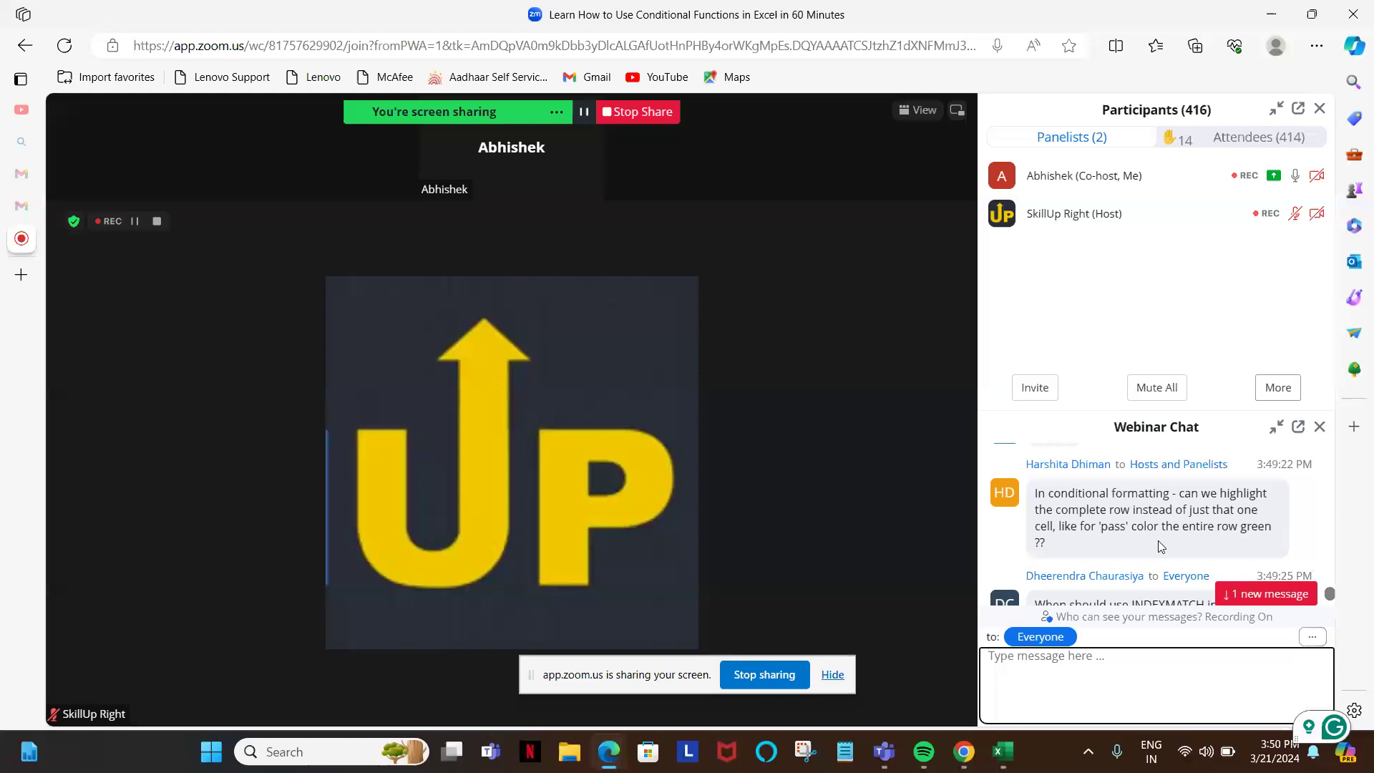
scroll(1160, 547, down, 2)
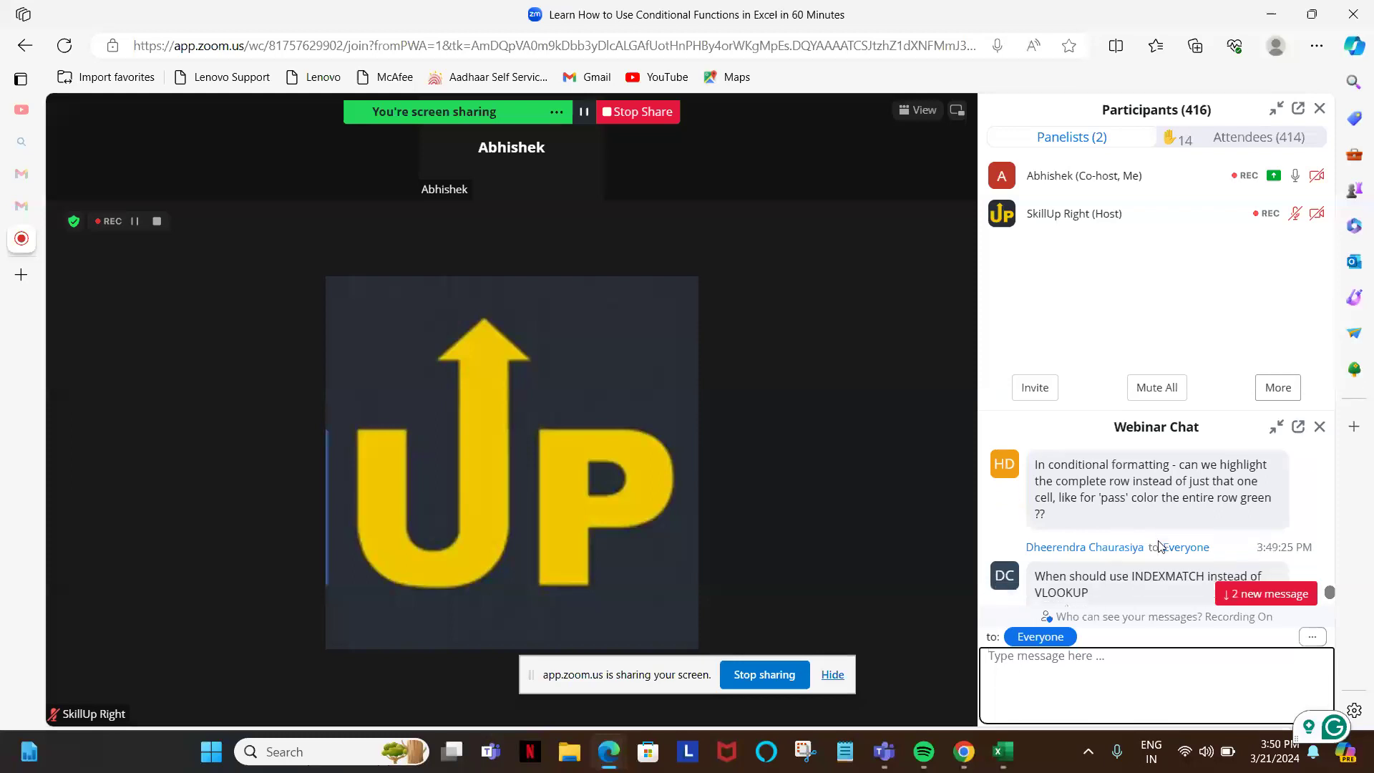
scroll(1160, 546, down, 2)
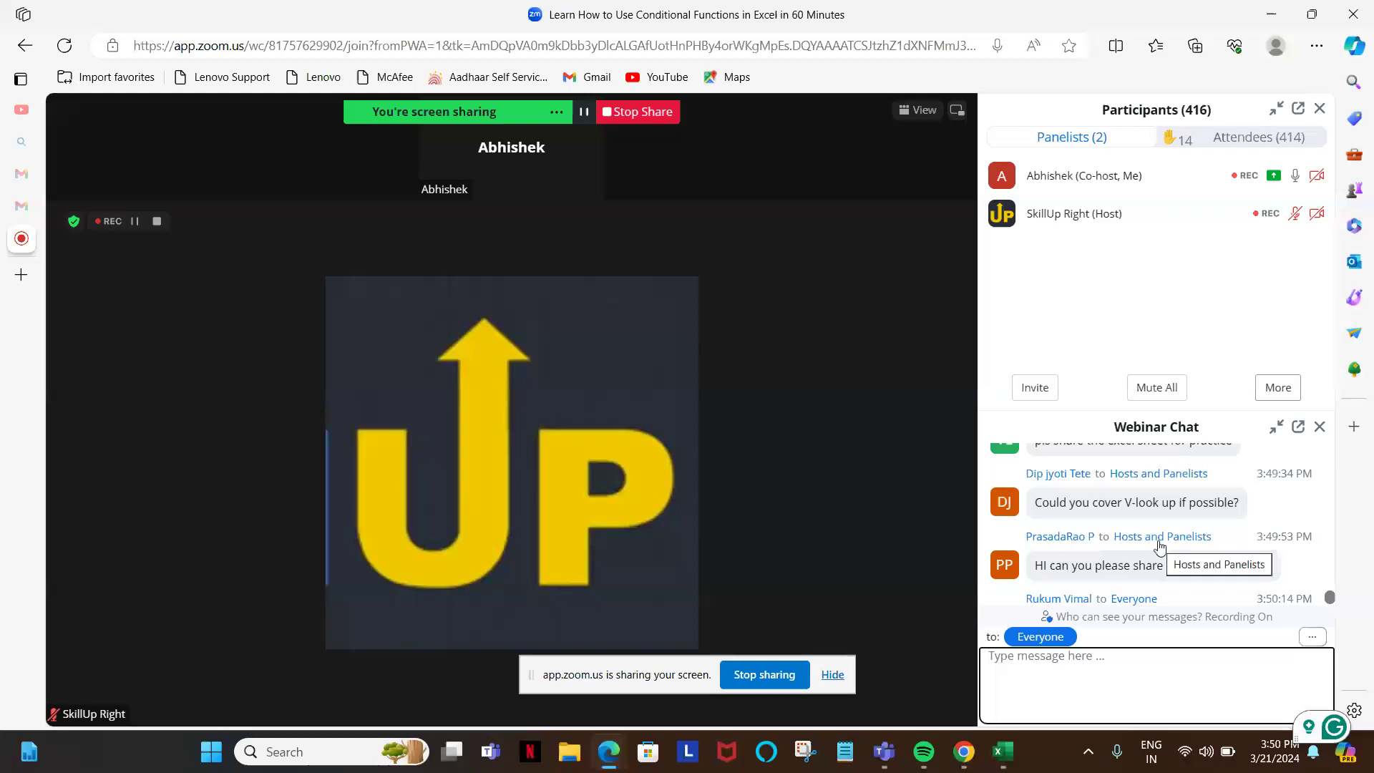
scroll(1160, 546, down, 2)
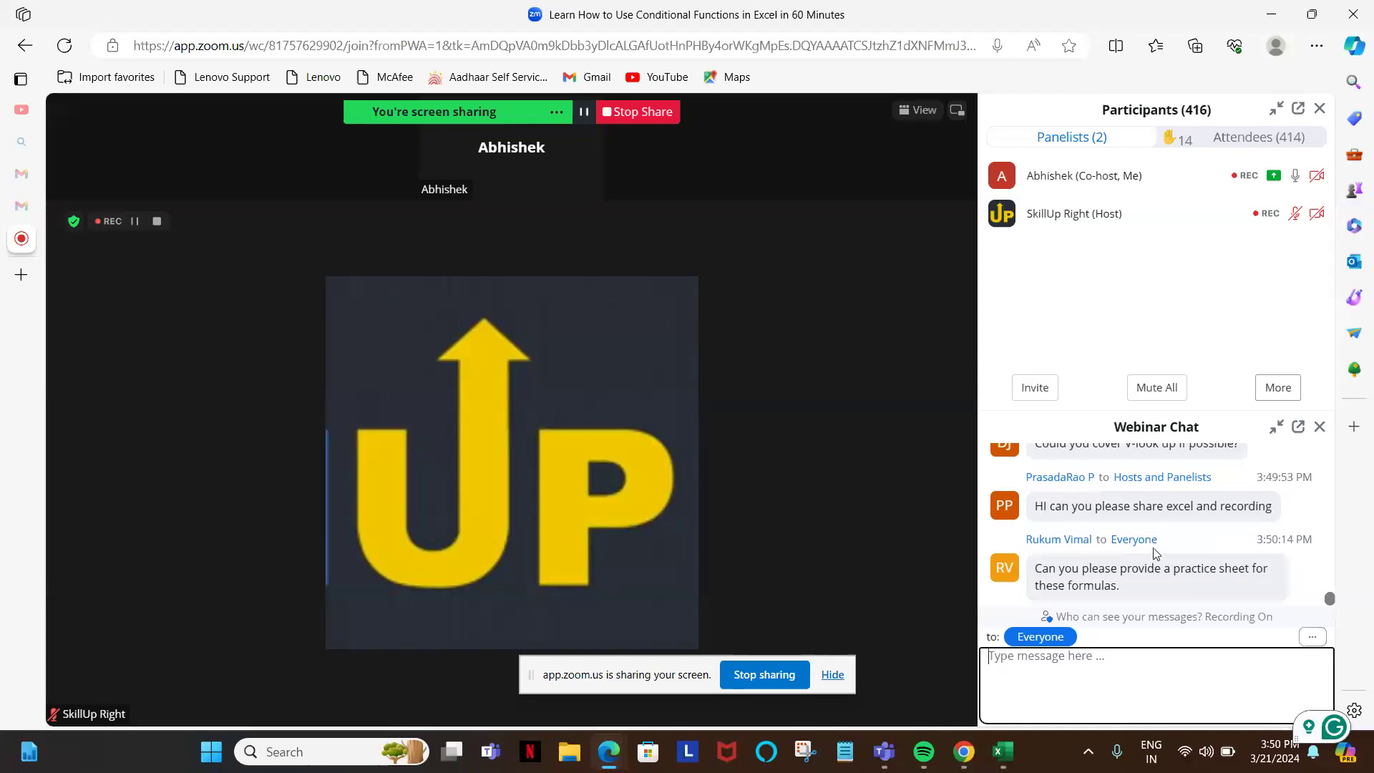
scroll(1154, 551, up, 2)
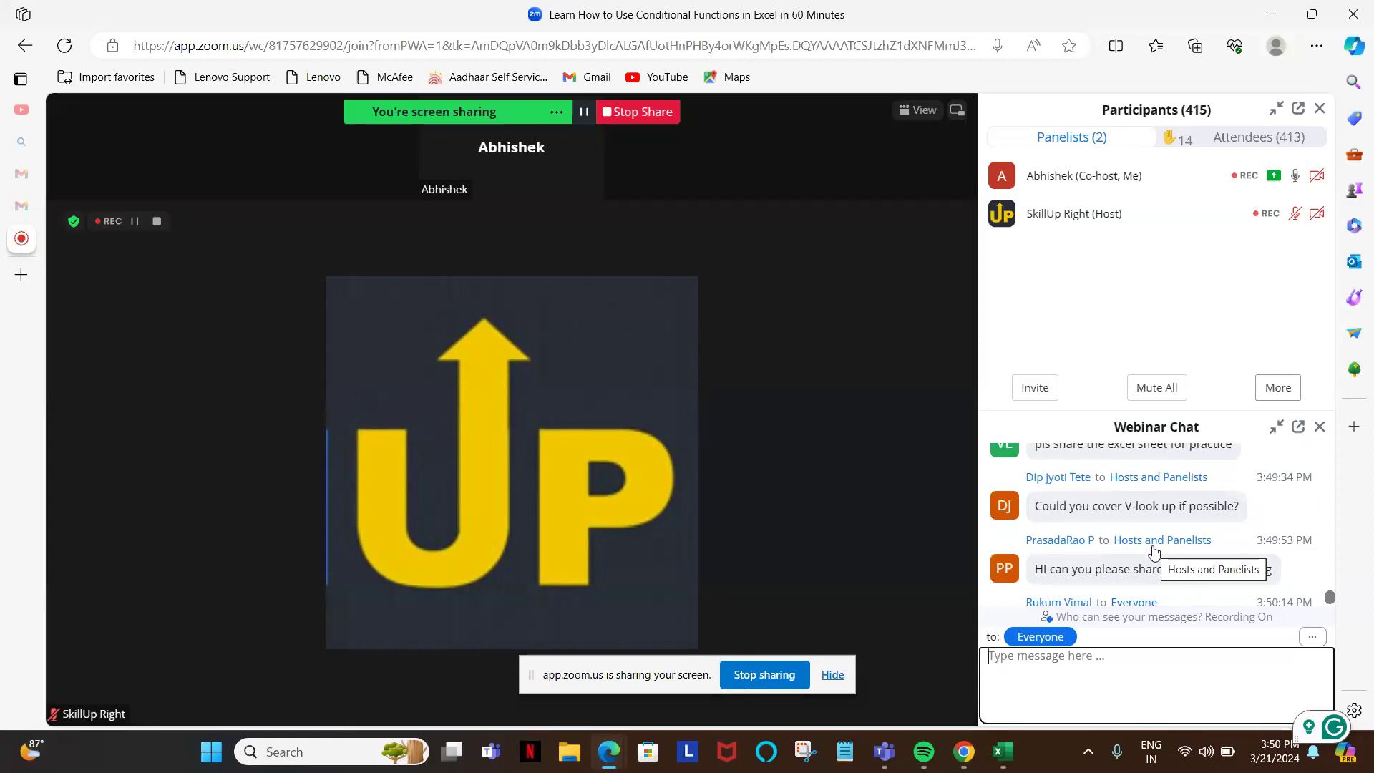
scroll(1153, 551, down, 4)
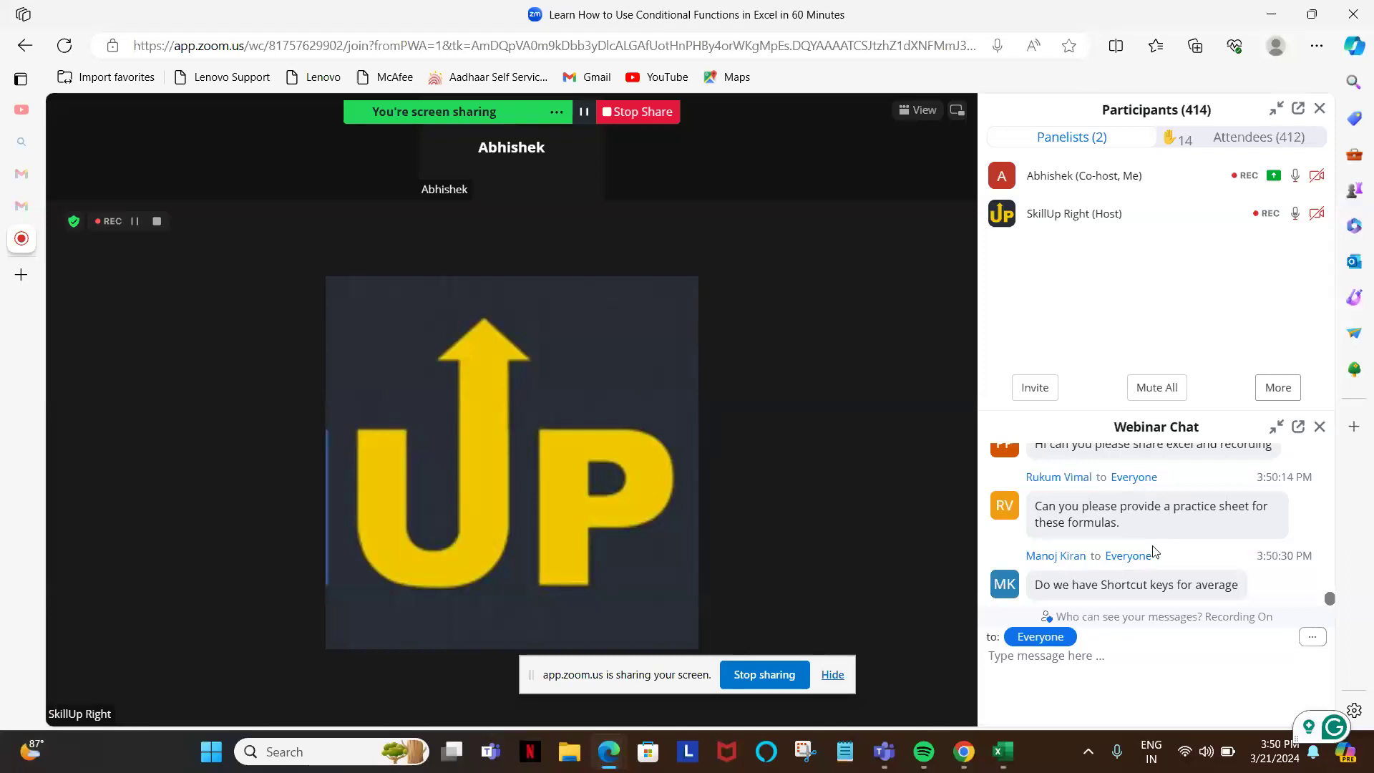
- Switch to the Excel workbook and copy the Names header with the first ten students from For Practice into a new sheet
key(alt+Tab)
scroll(50, 281, up, 4)
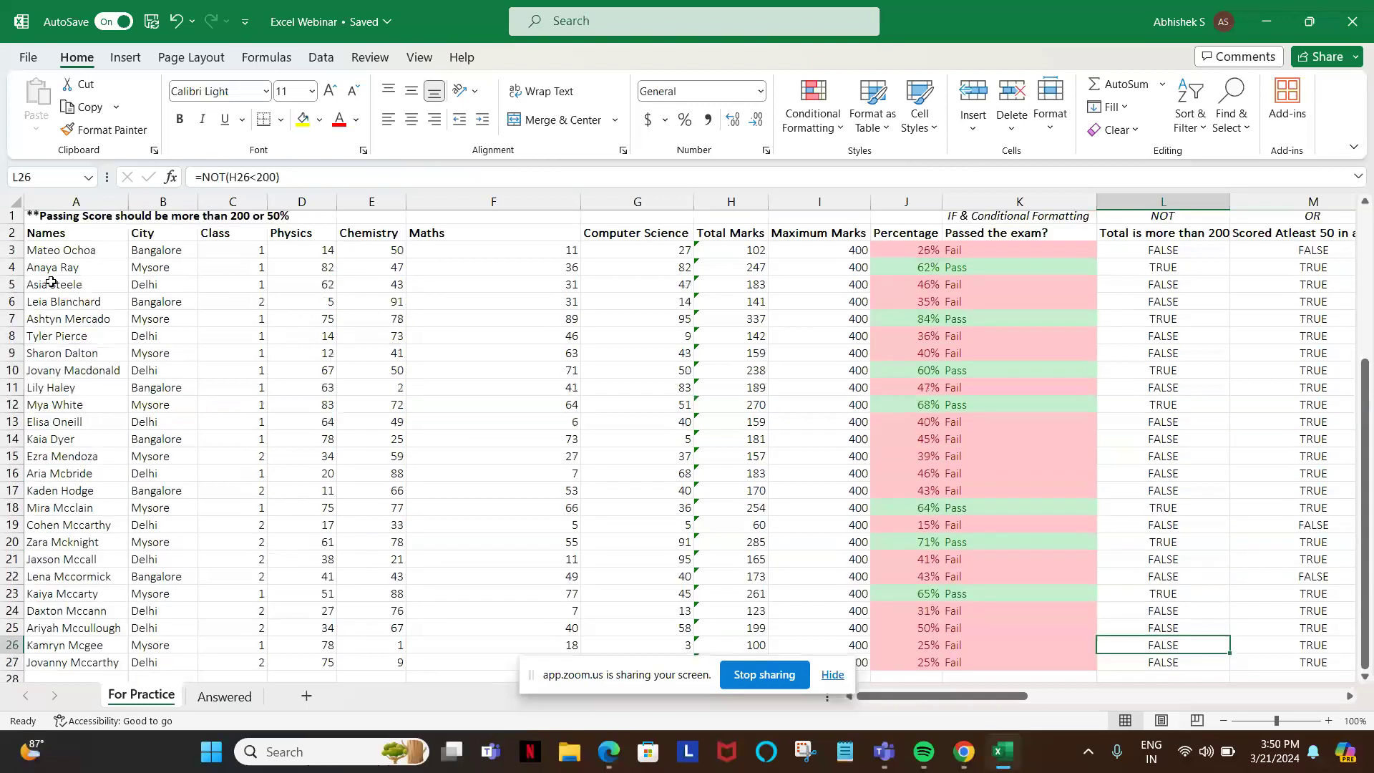
drag(50, 238, 50, 408)
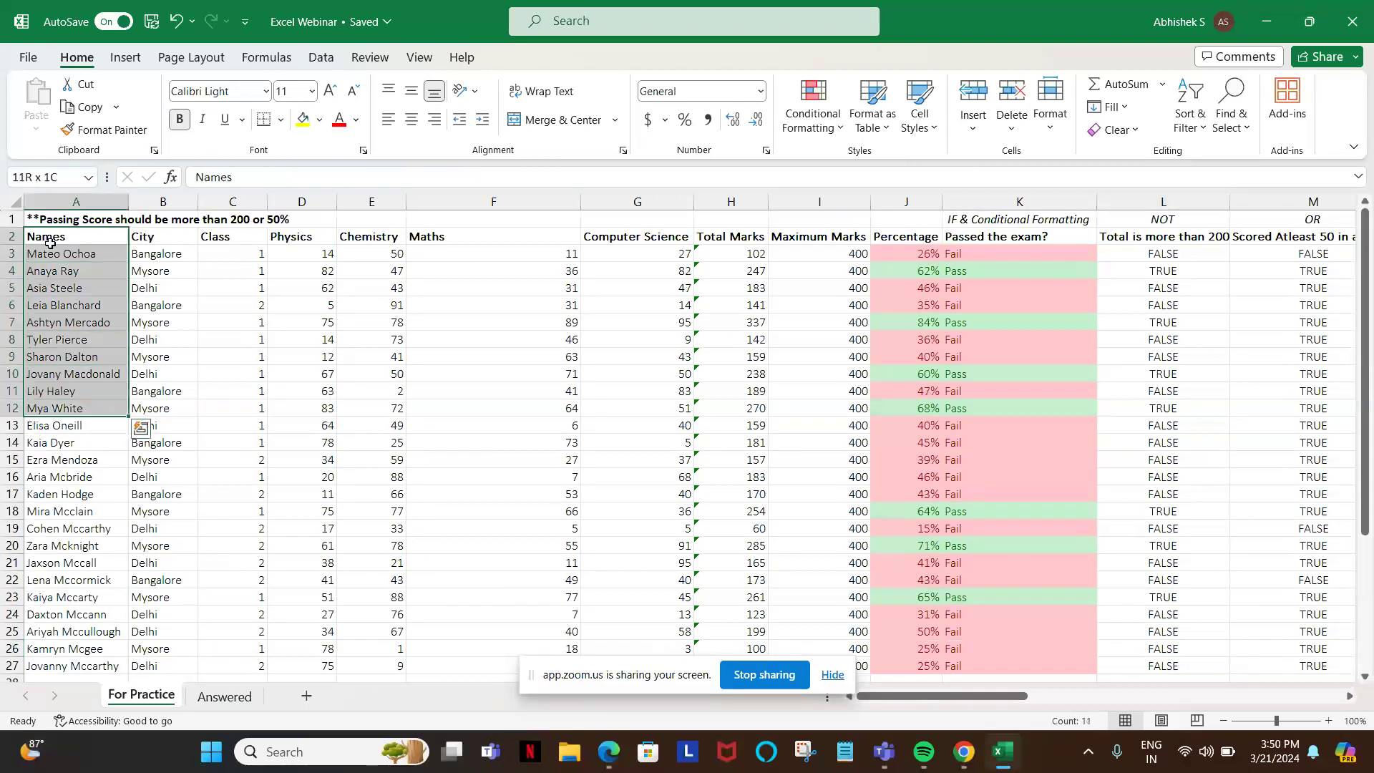
key(ctrl+c)
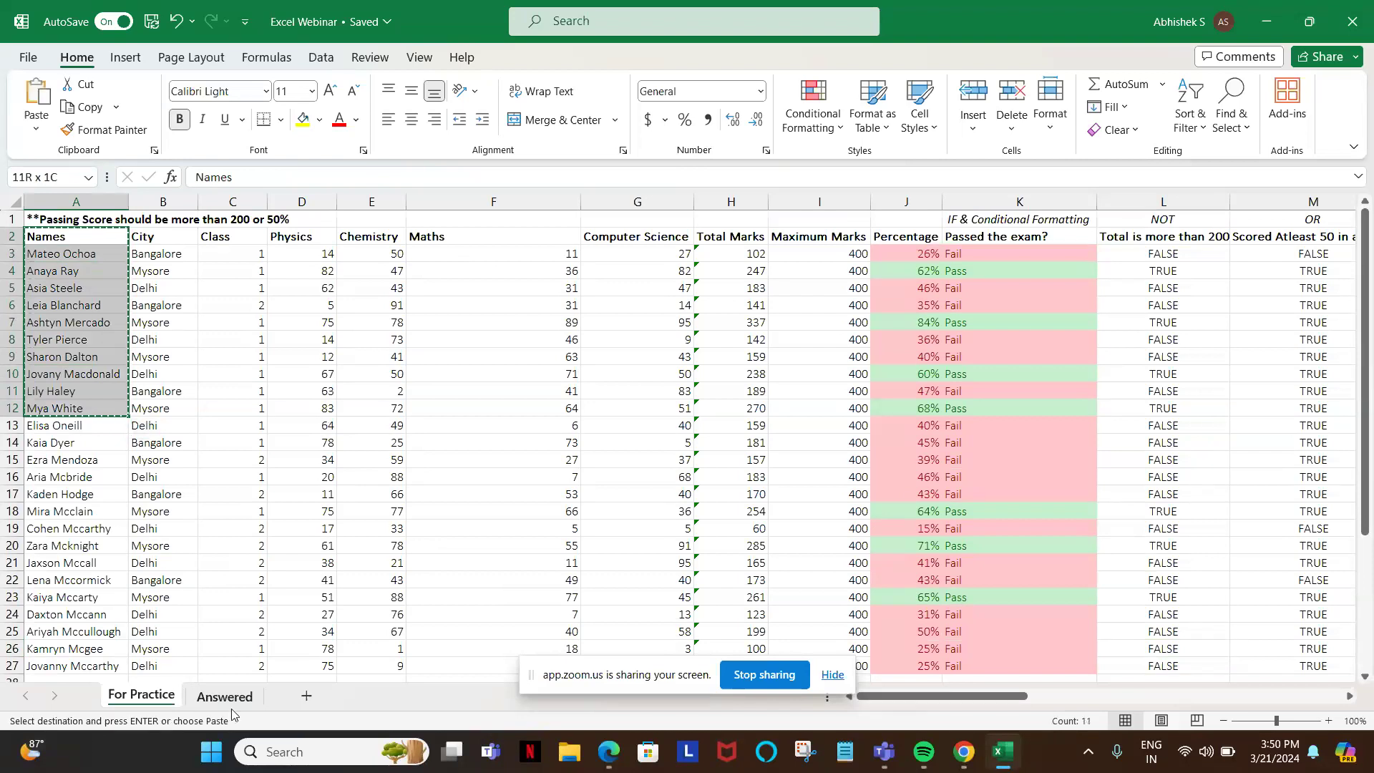
click(306, 694)
key(ctrl+v)
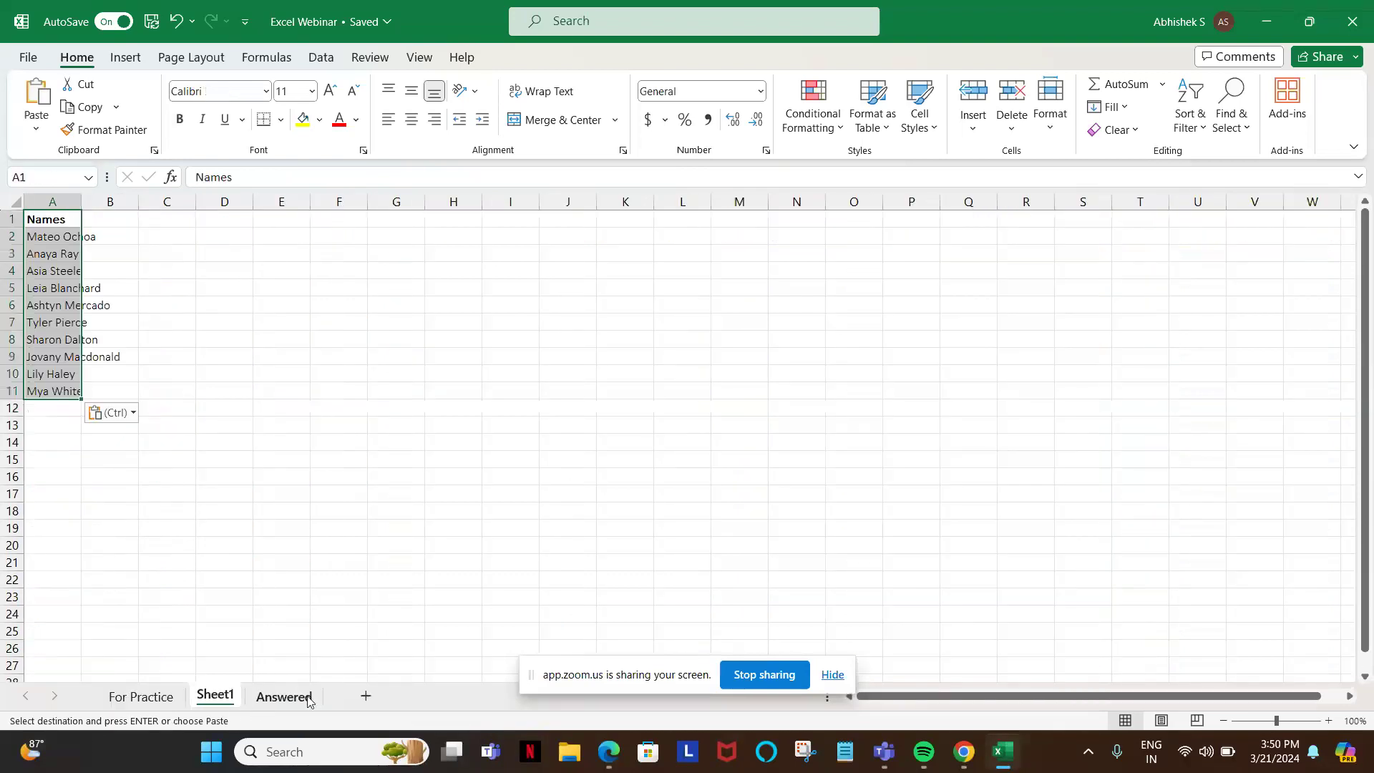
- Add a bold Grades header in B1 of the new sheet and autofit column A to the student names
click(96, 228)
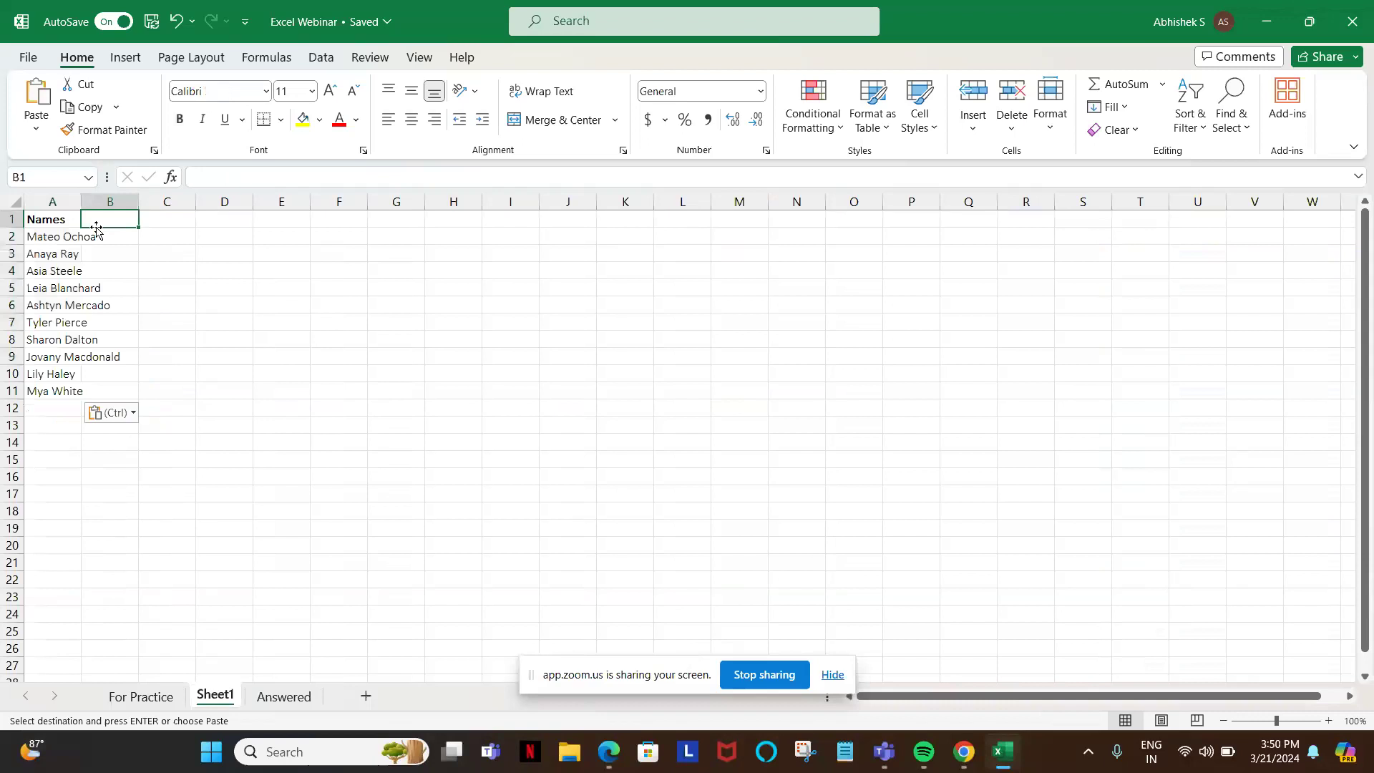
text(F)
key(BackSpace)
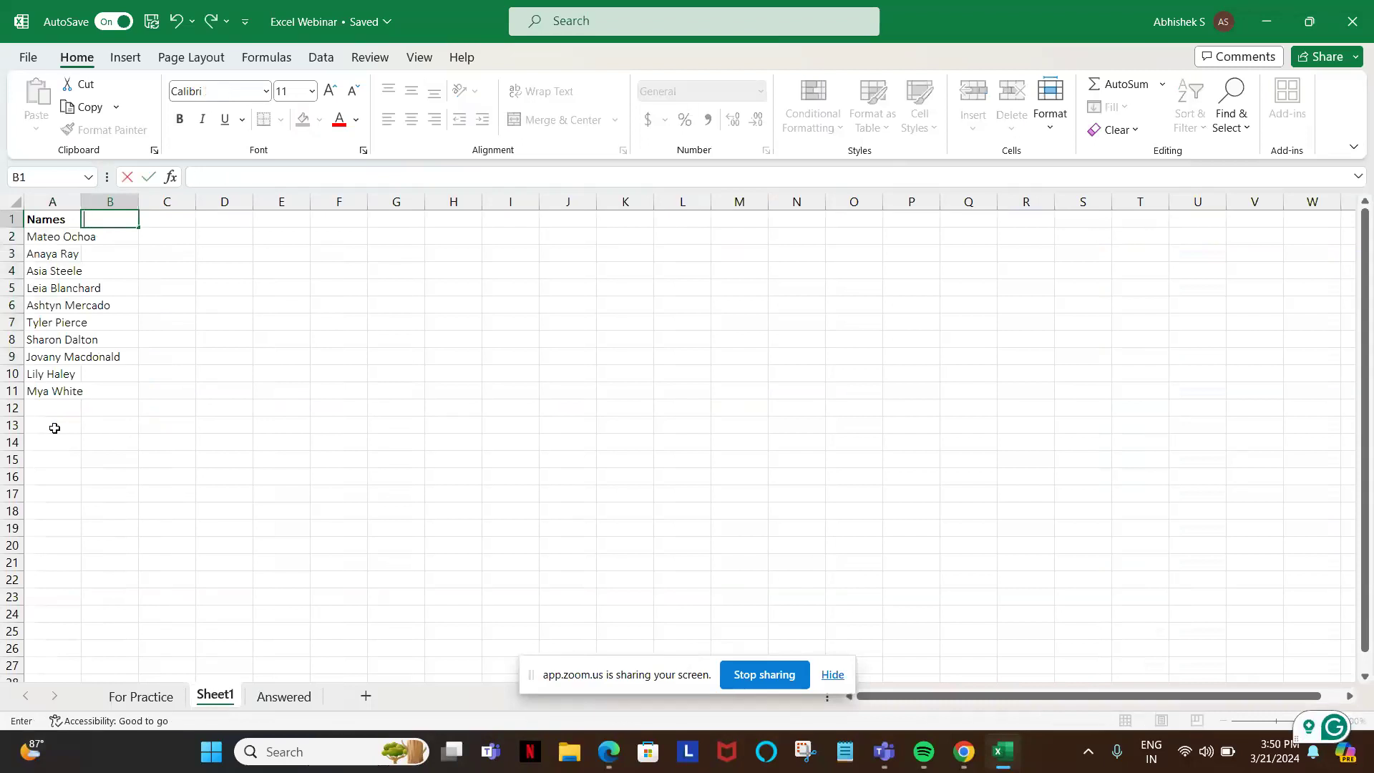
text(Grades)
key(Return)
key(Up)
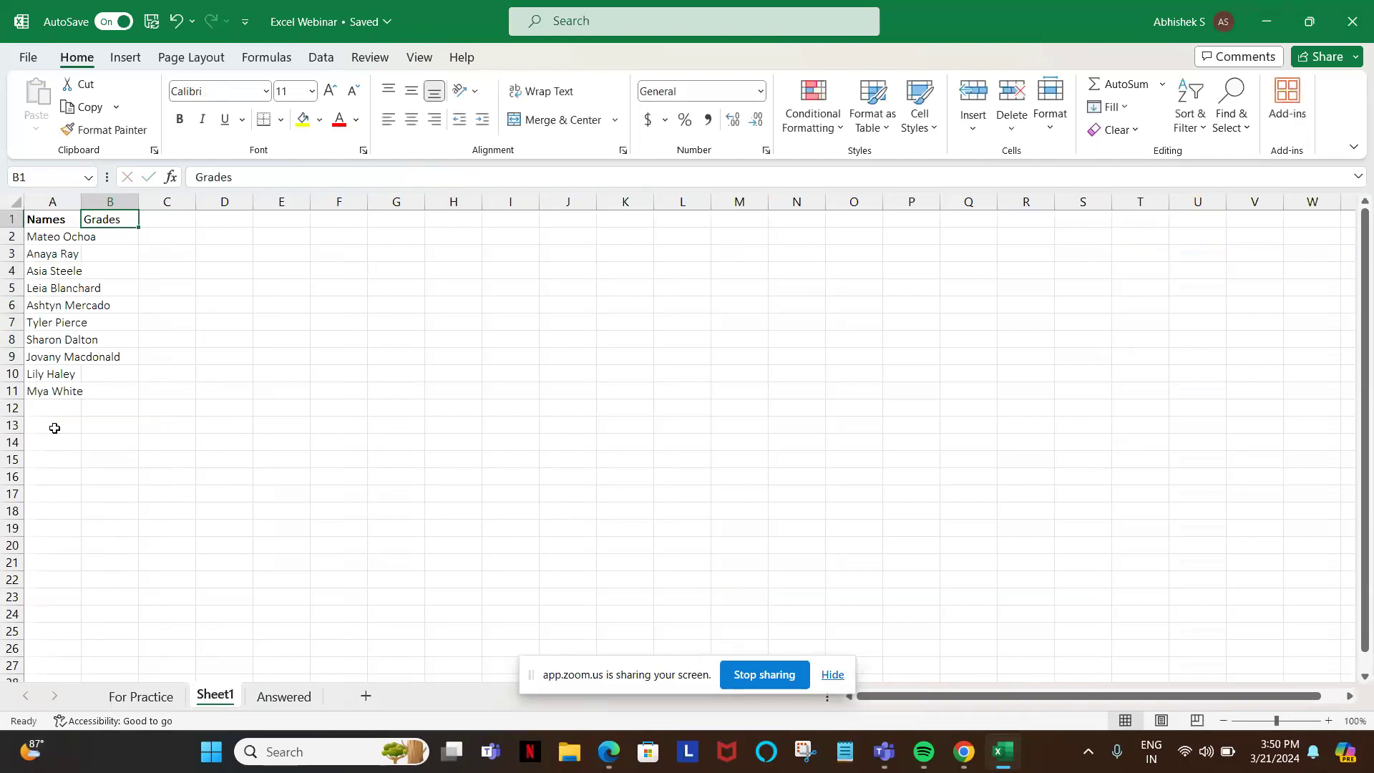
key(ctrl+b)
click(111, 239)
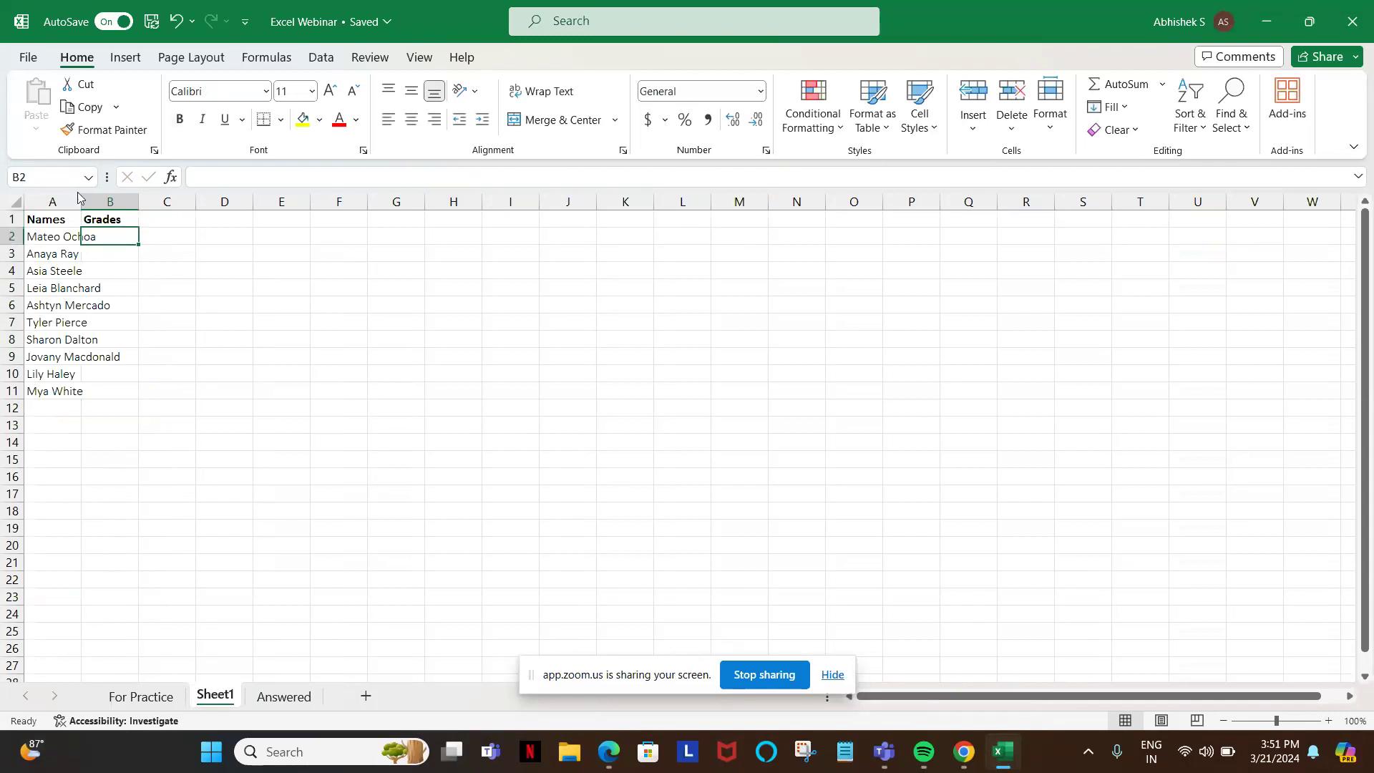
double_click(81, 201)
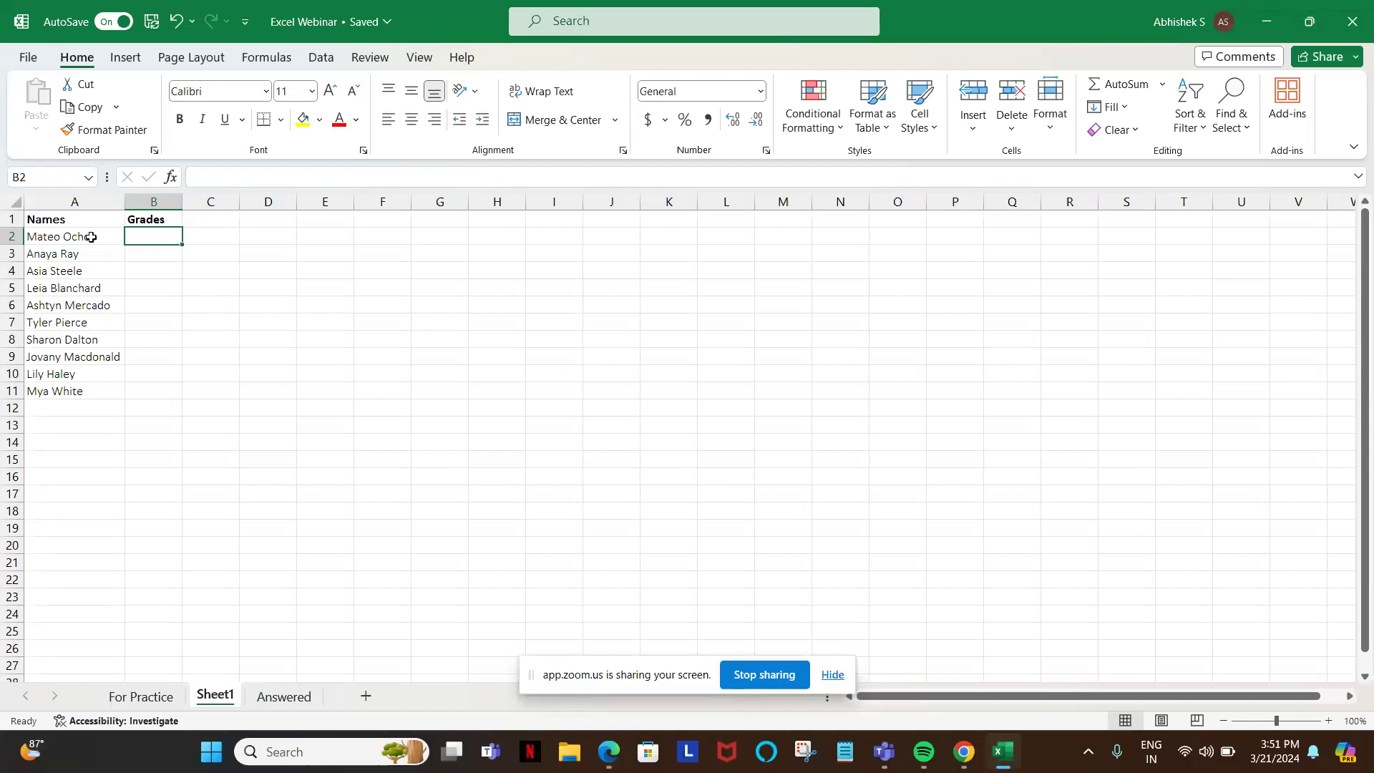
- Begin a VLOOKUP formula in B2 with A2 as the lookup value
text(=)
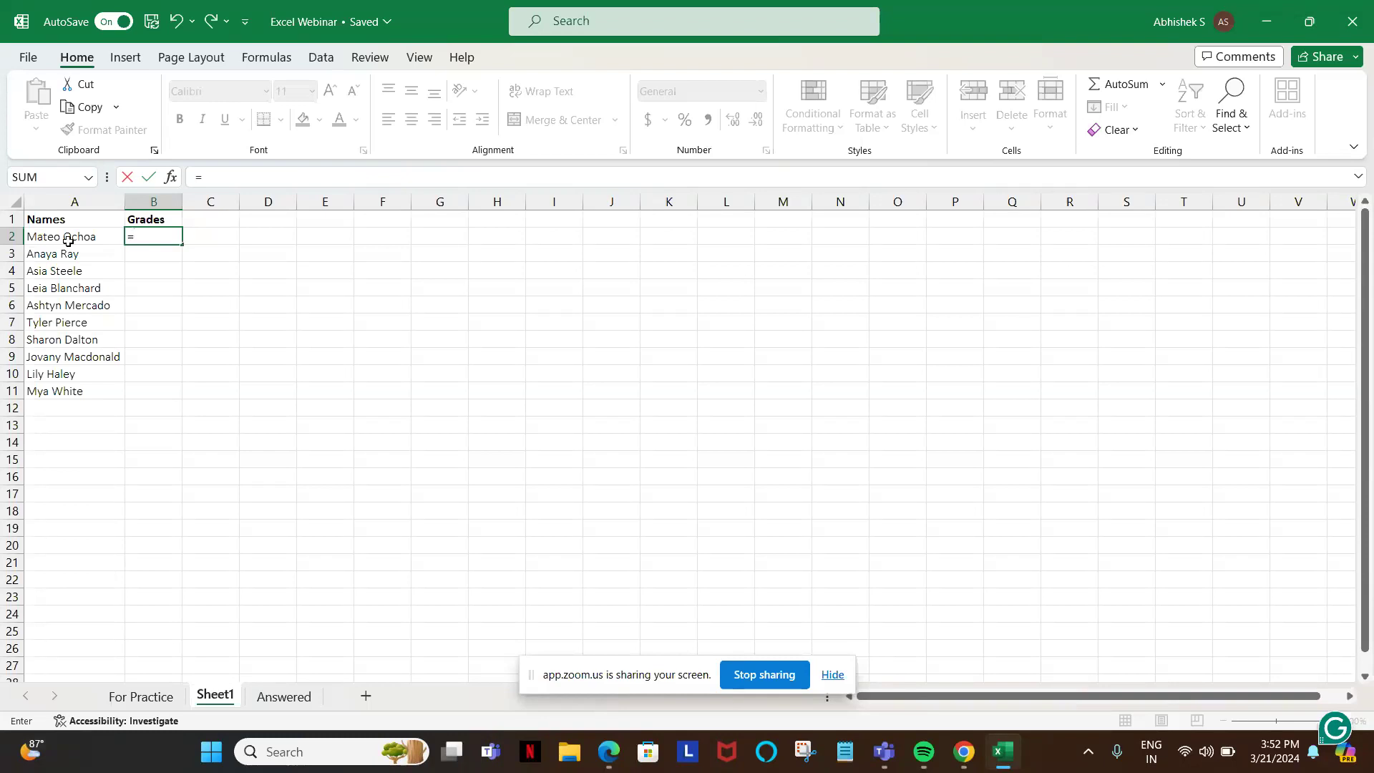
text(vlo)
key(Tab)
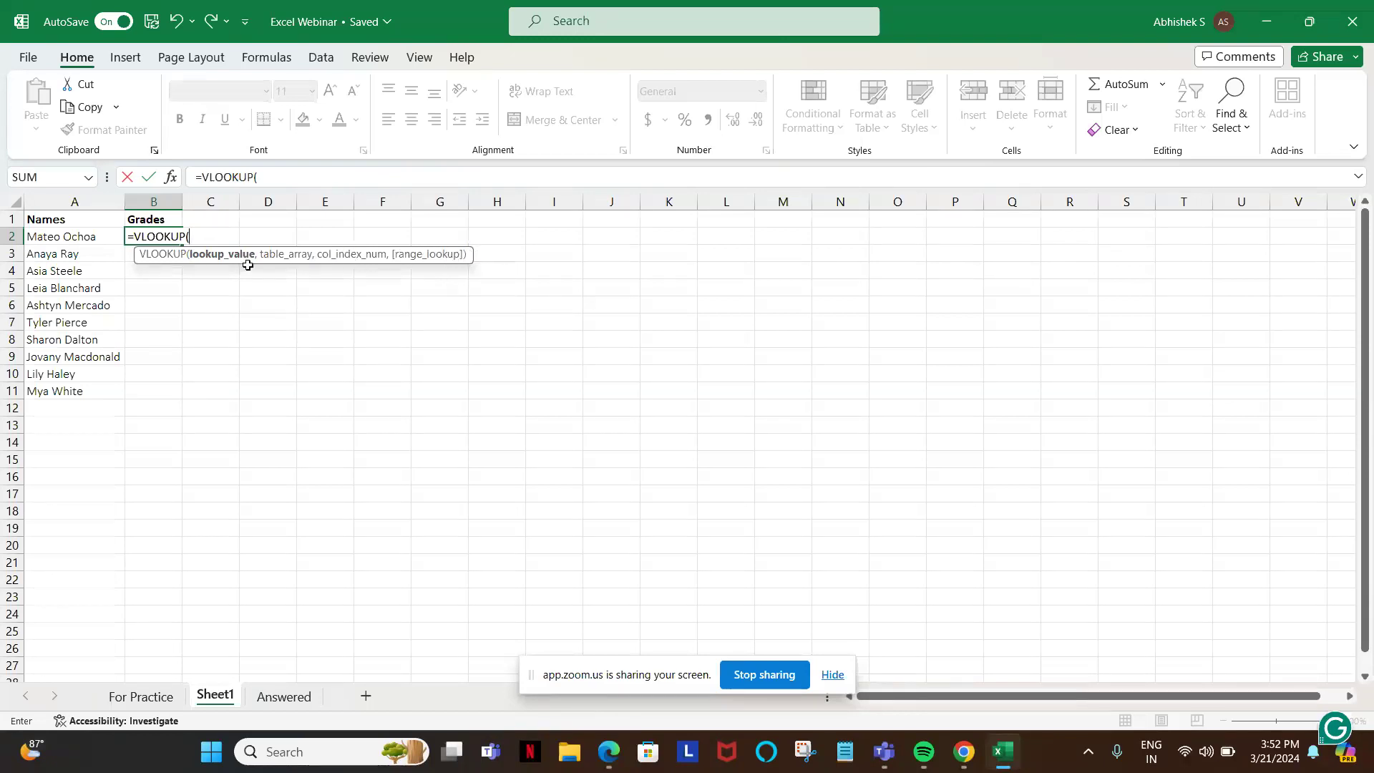
click(78, 236)
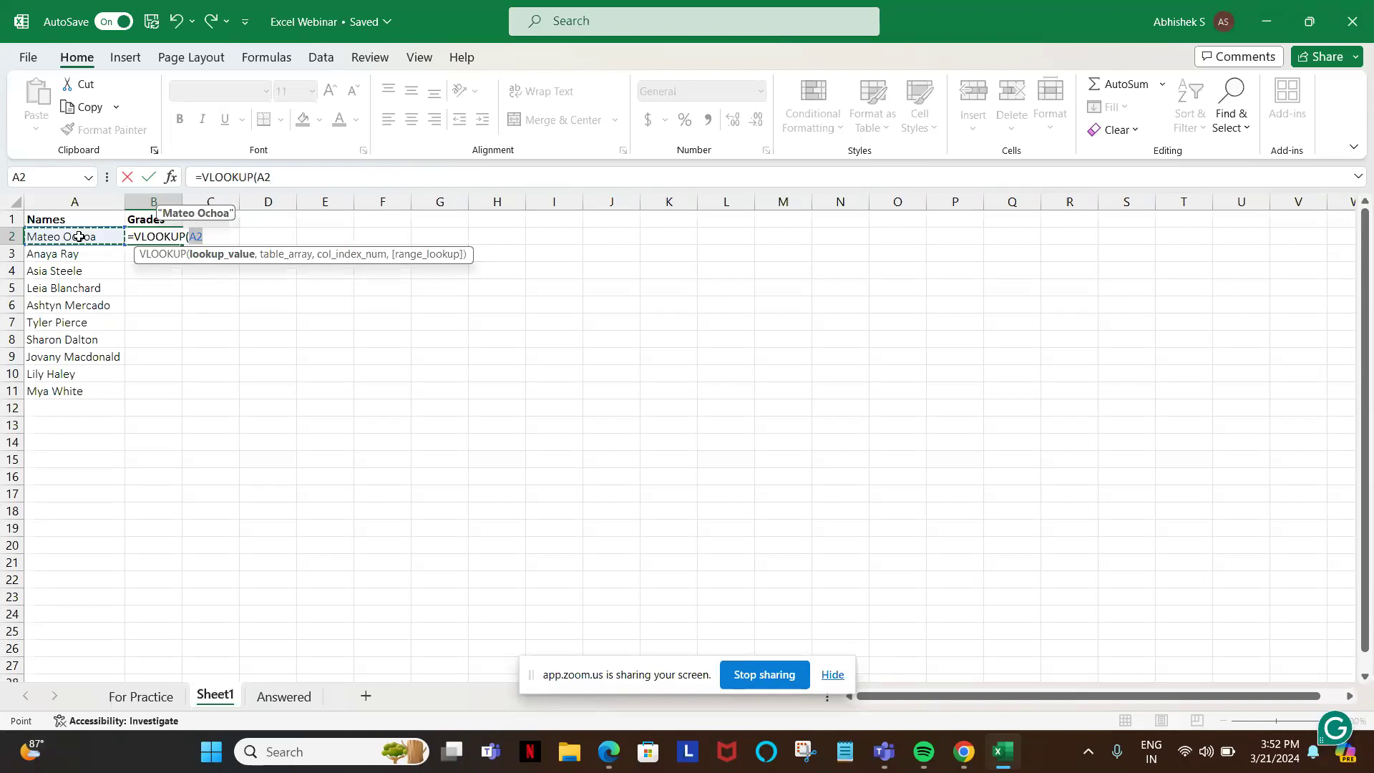
click(283, 179)
text(,)
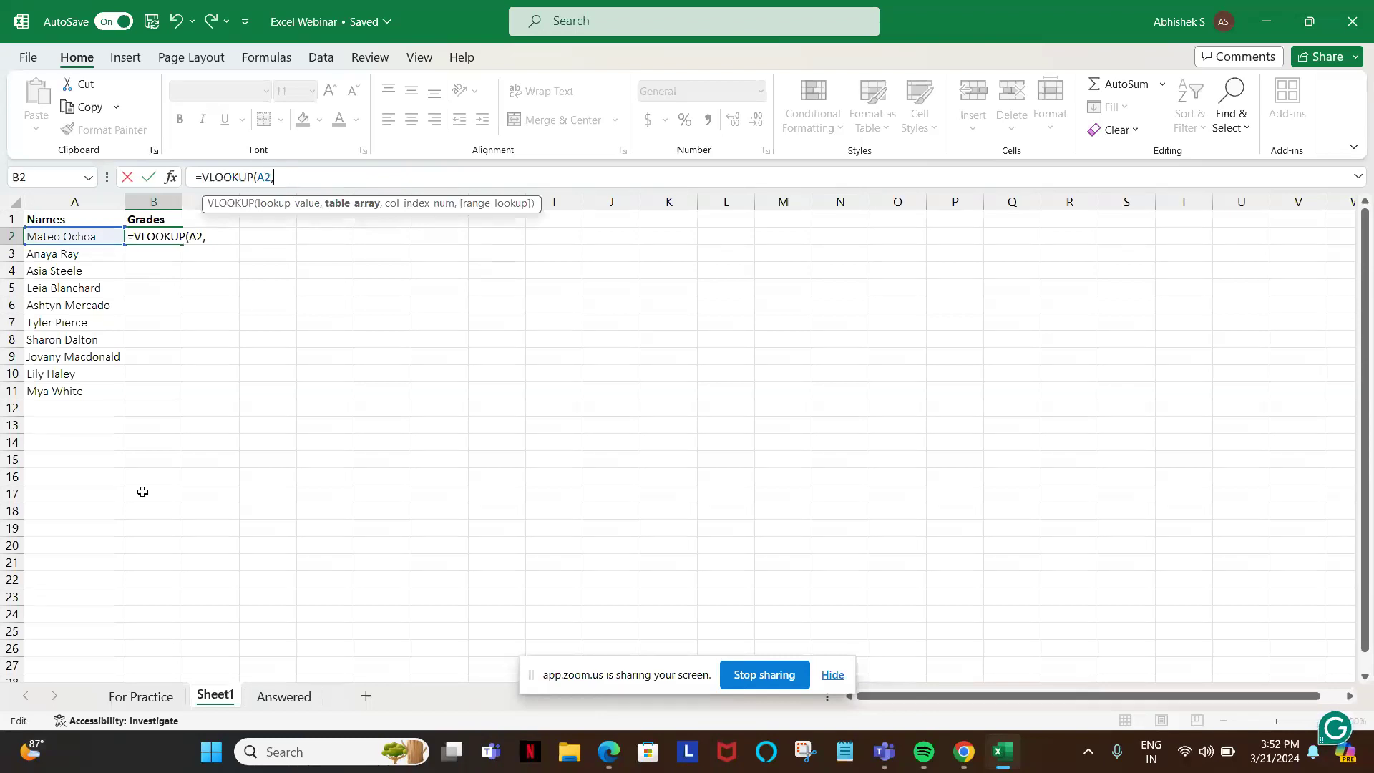
- Complete the B2 VLOOKUP with columns A:Q of the For Practice sheet as table array, column index 17 and range lookup 0
click(141, 698)
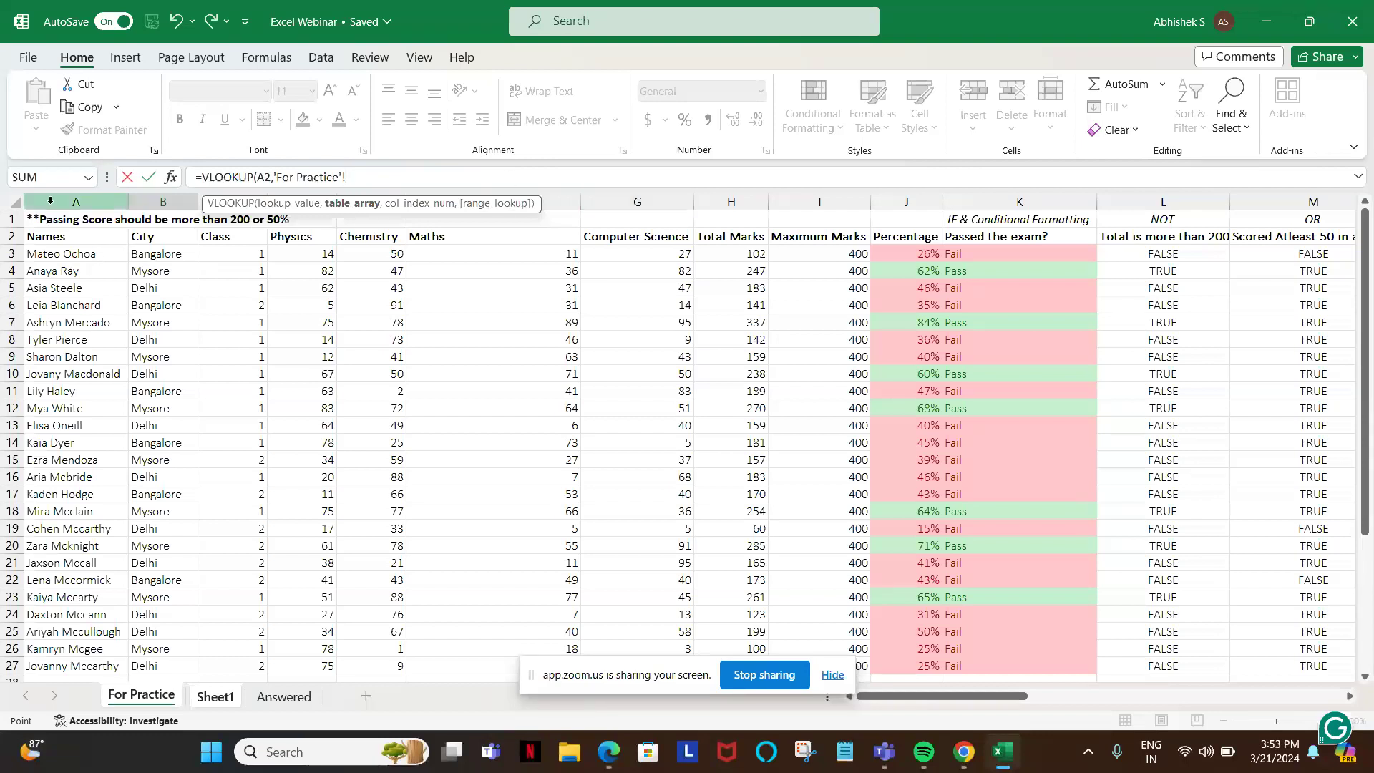
drag(54, 201, 1167, 213)
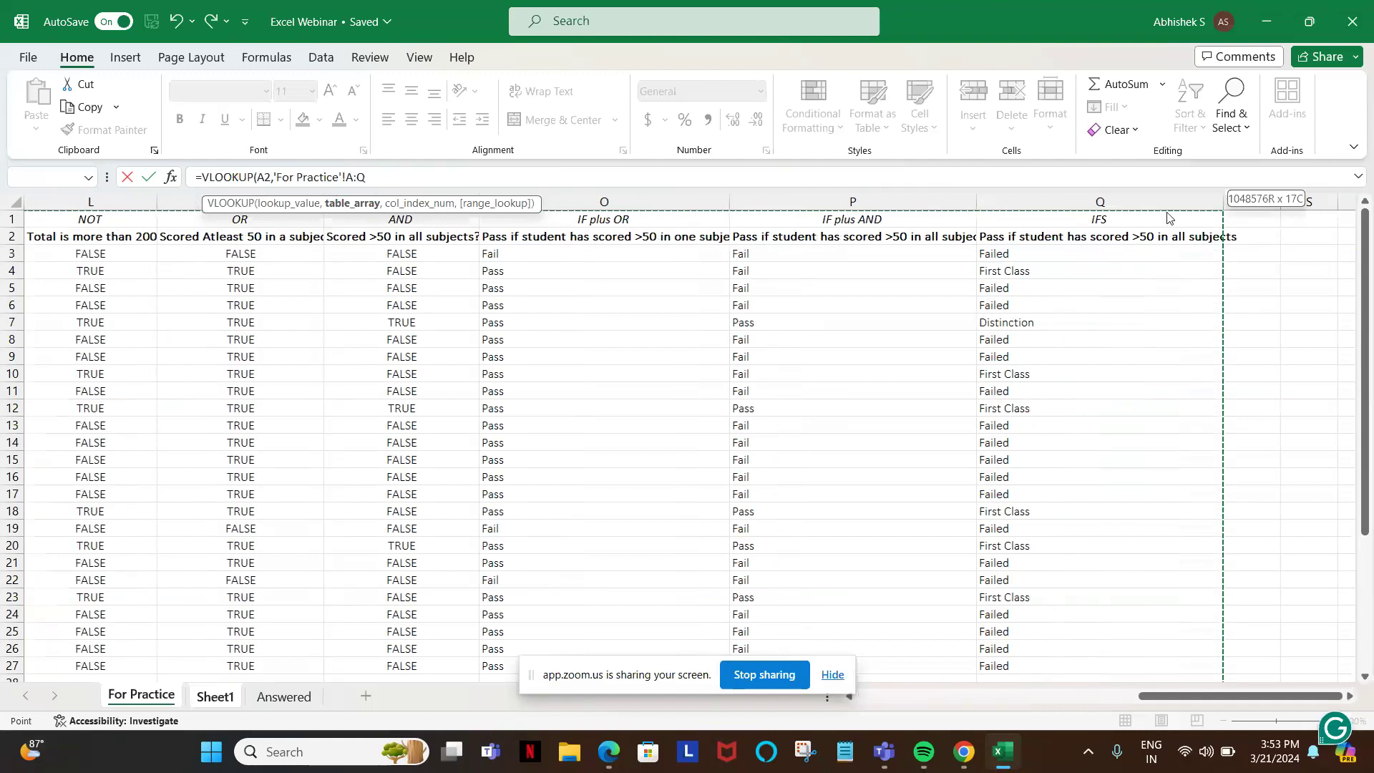
mouse_move(1167, 212)
mouse_down()
mouse_move(1301, 200)
mouse_move(1180, 231)
mouse_up()
drag(1183, 227, 1176, 226)
text(,17,)
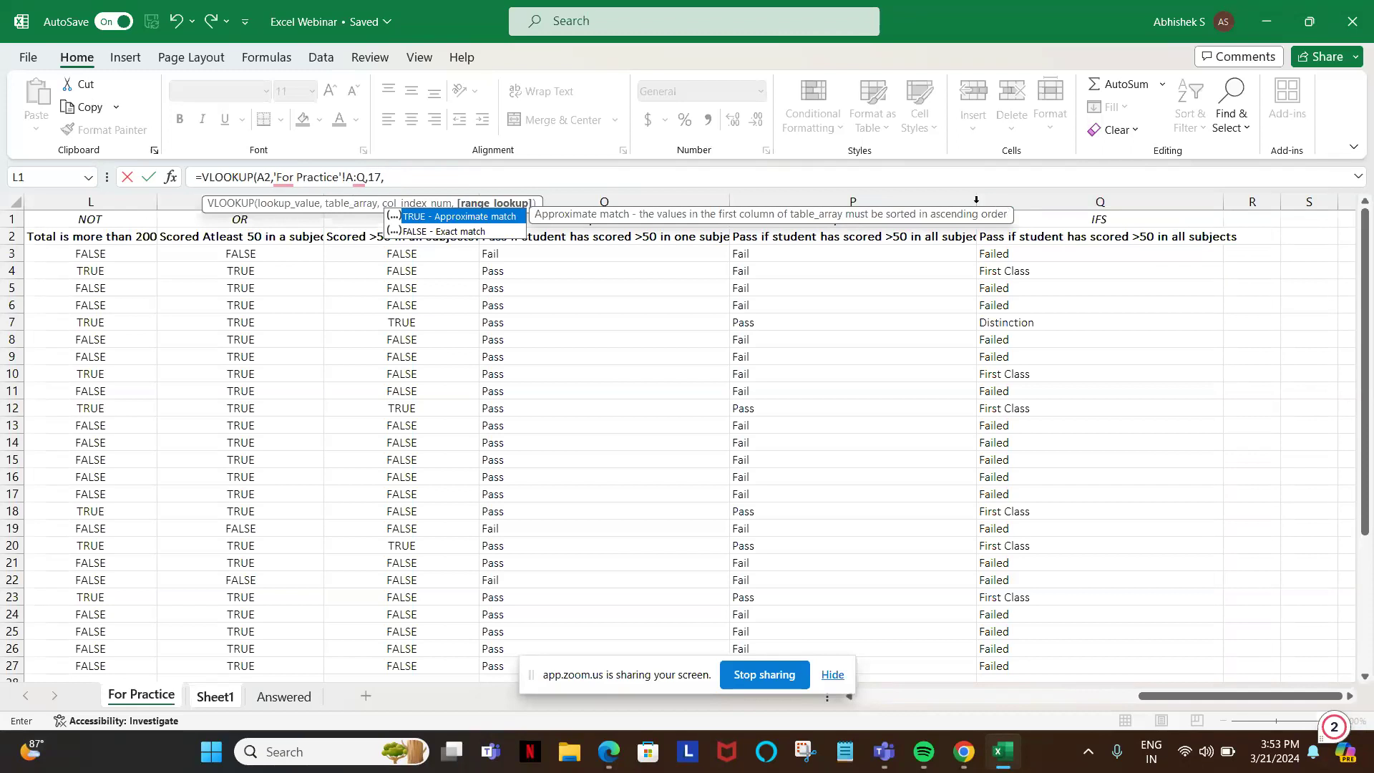
text(0))
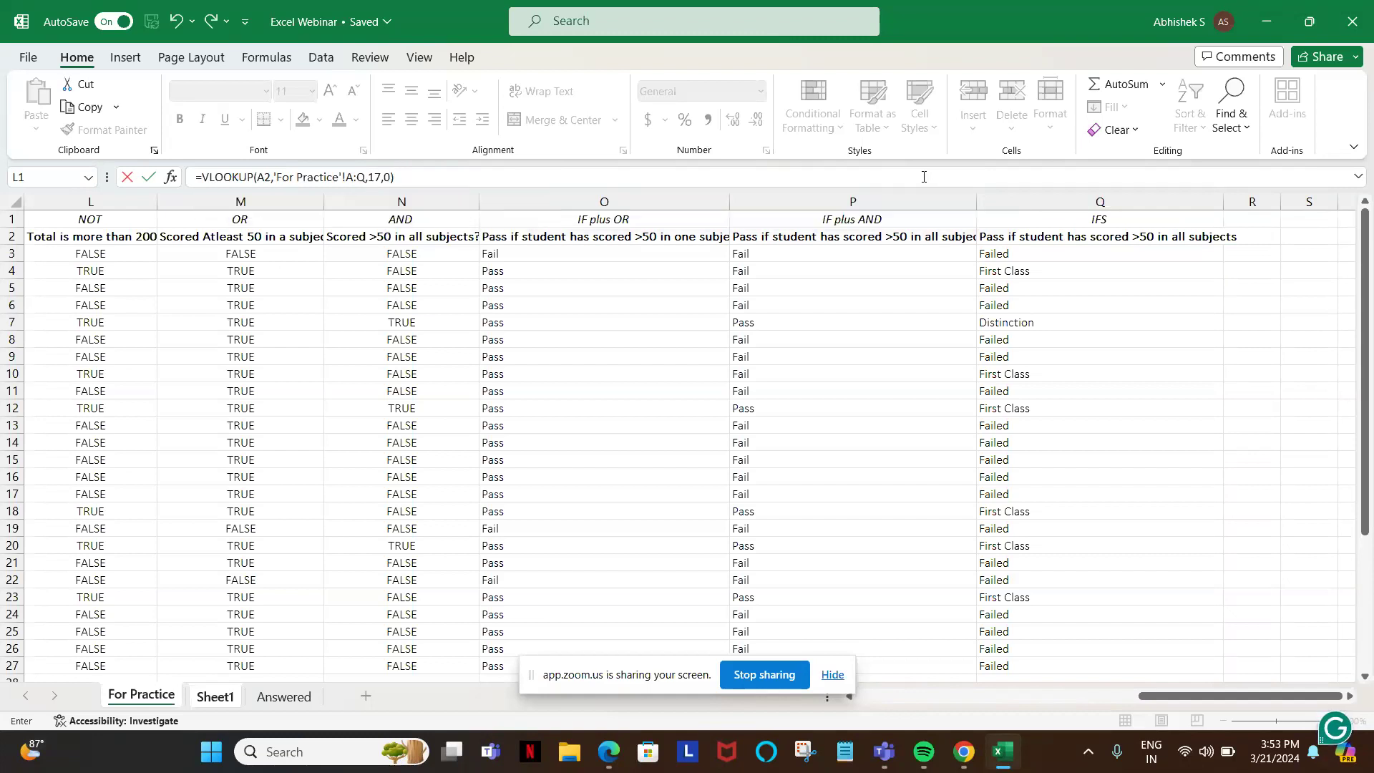
key(Return)
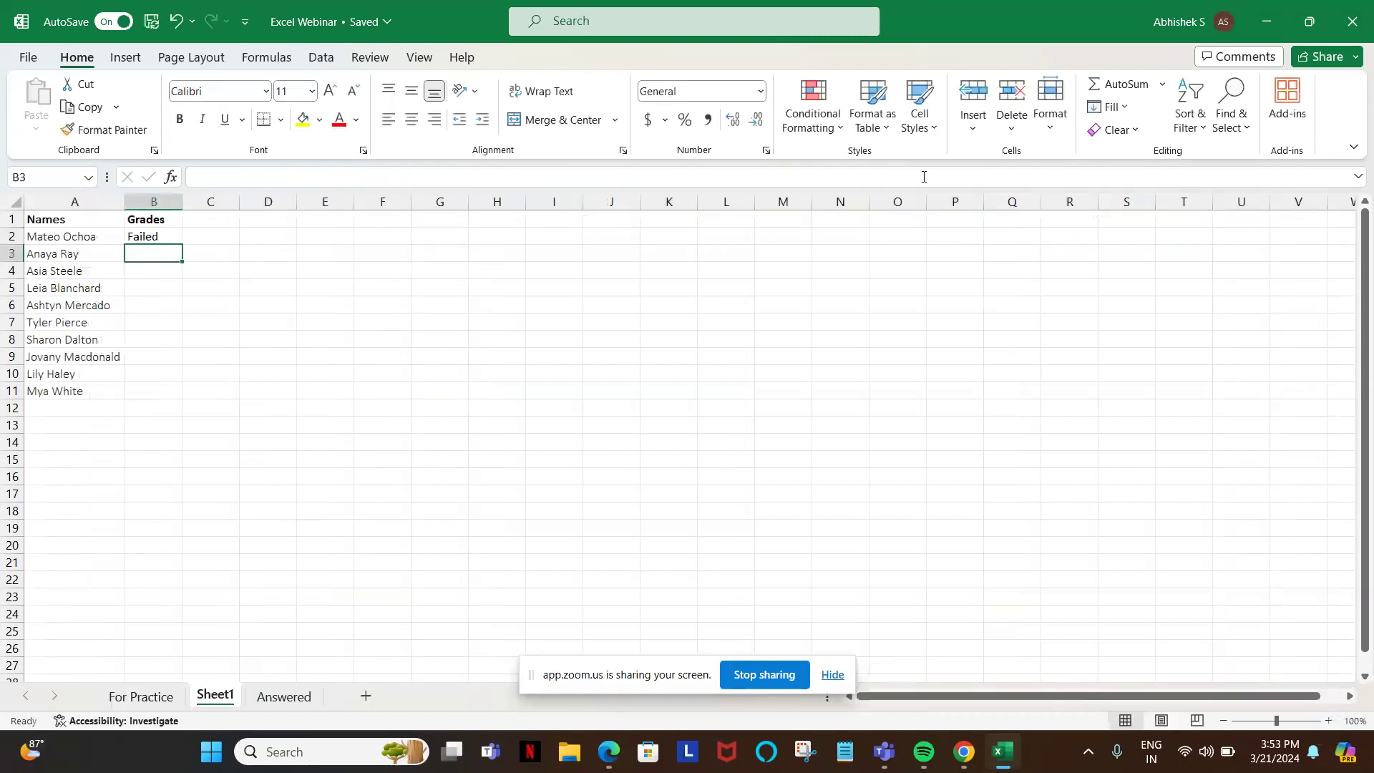
key(Up)
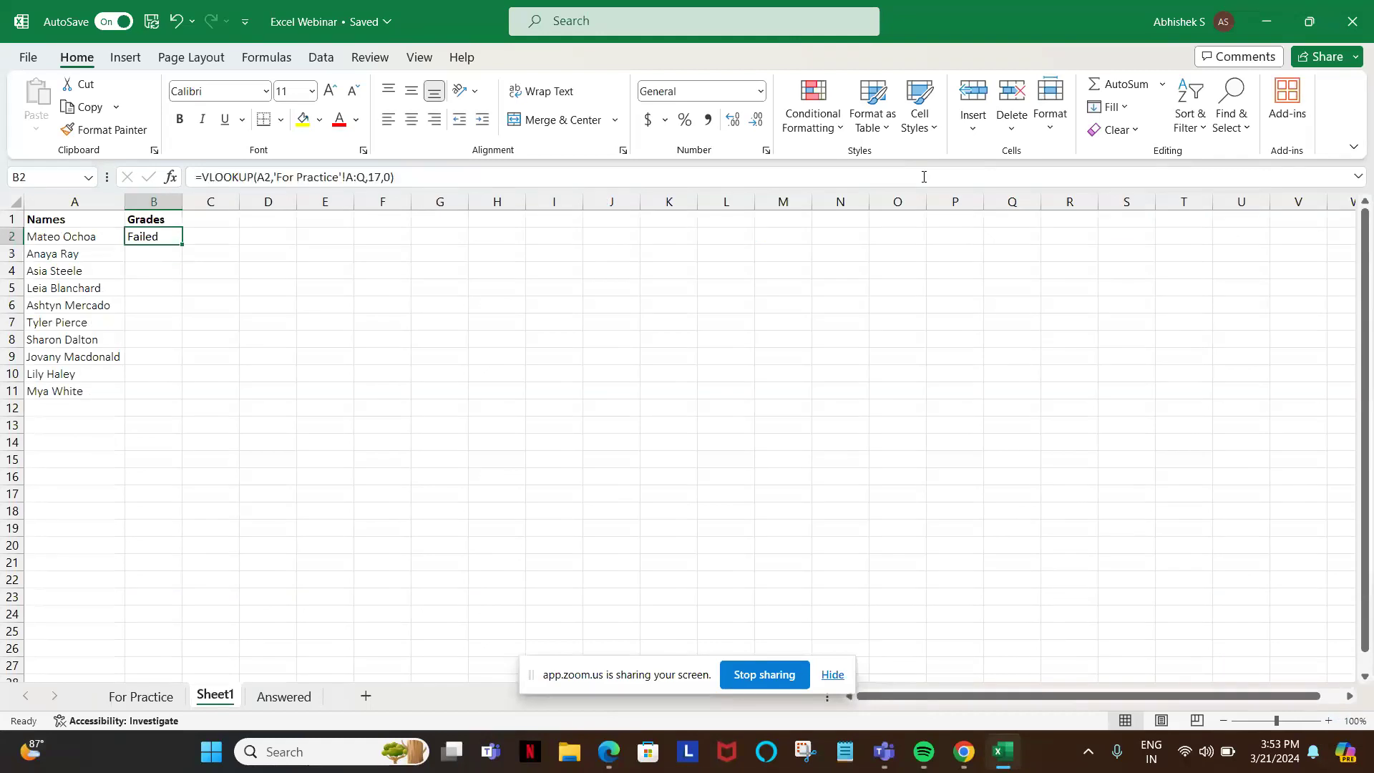
- Check the first student's looked-up grade against the IFS column on the For Practice sheet and return to Sheet1
key(alt+Tab)
key(alt+Tab)
click(144, 706)
click(1000, 259)
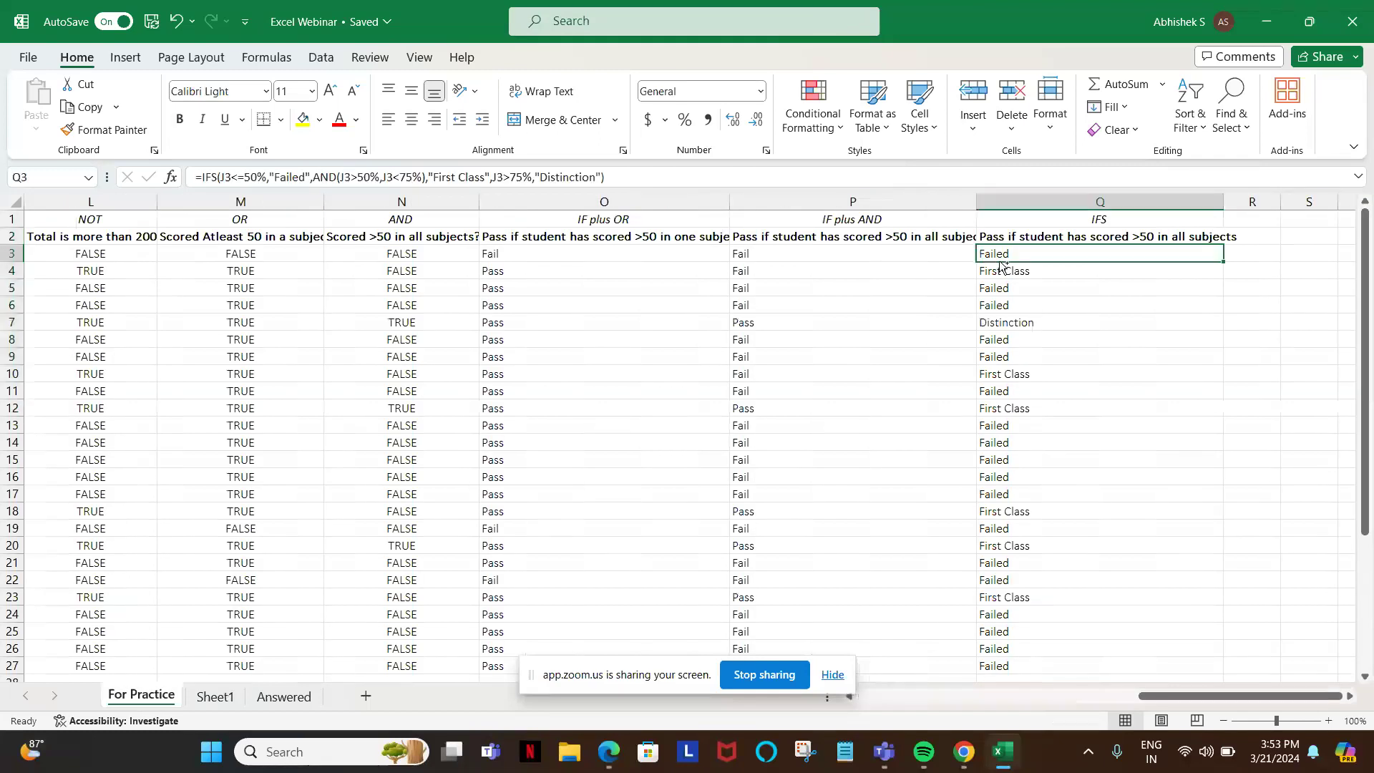
key(Home)
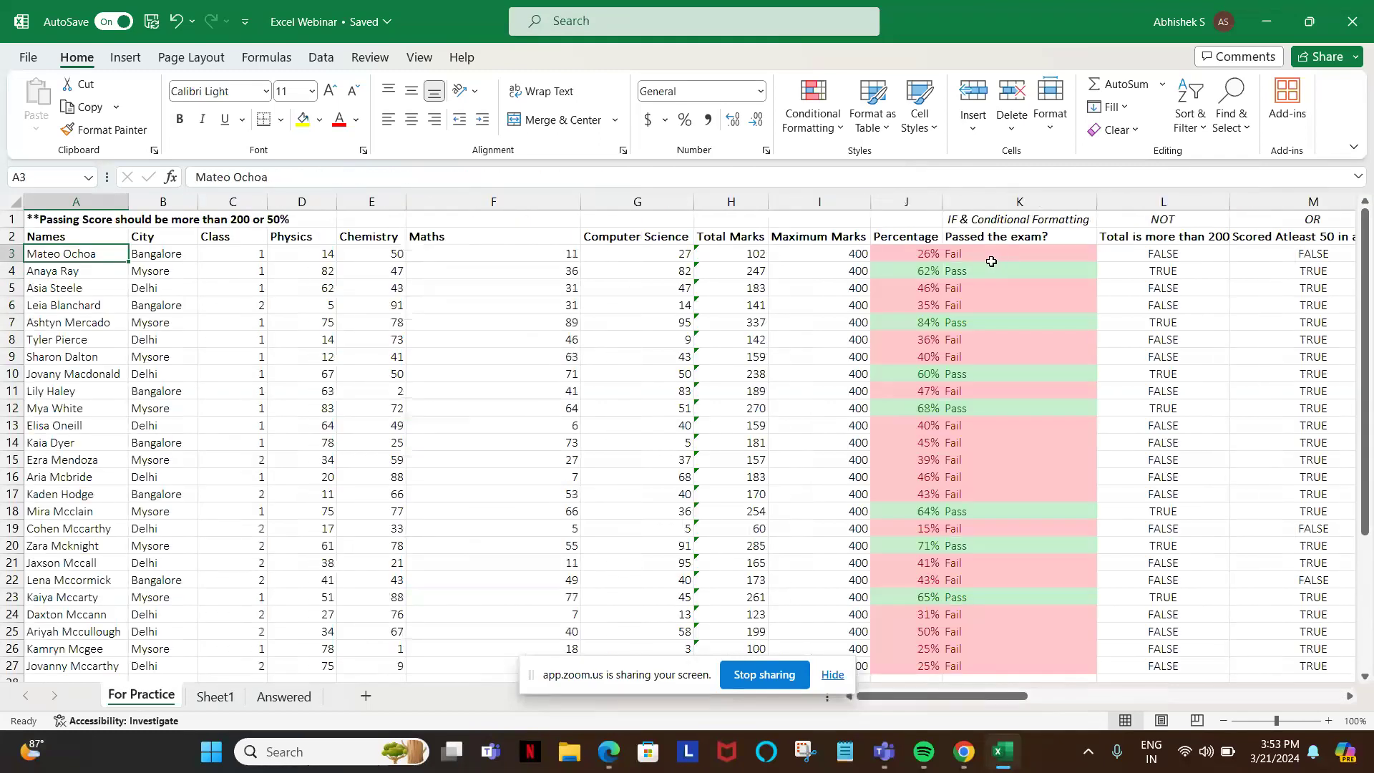
click(214, 697)
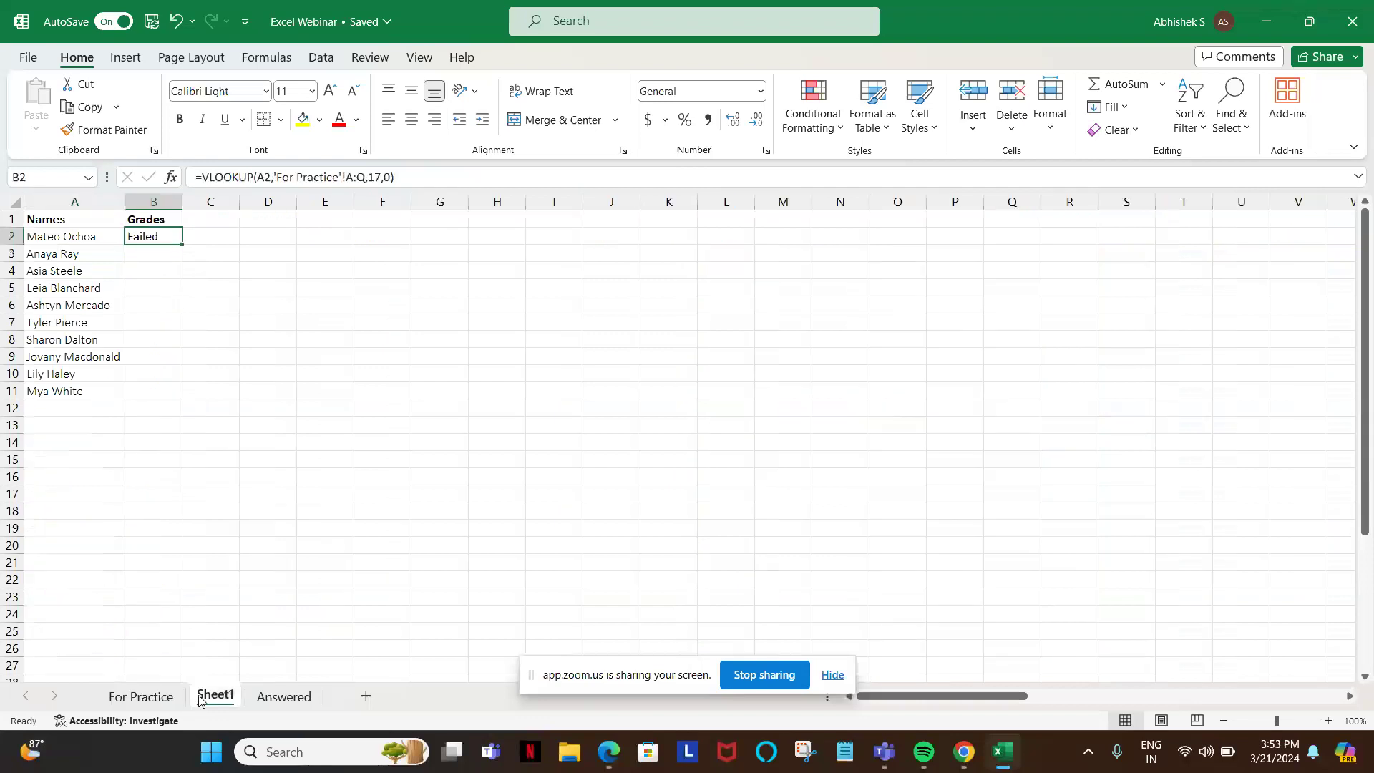
- Fill the VLOOKUP formula down the Grades column from B2 to B11
click(80, 404)
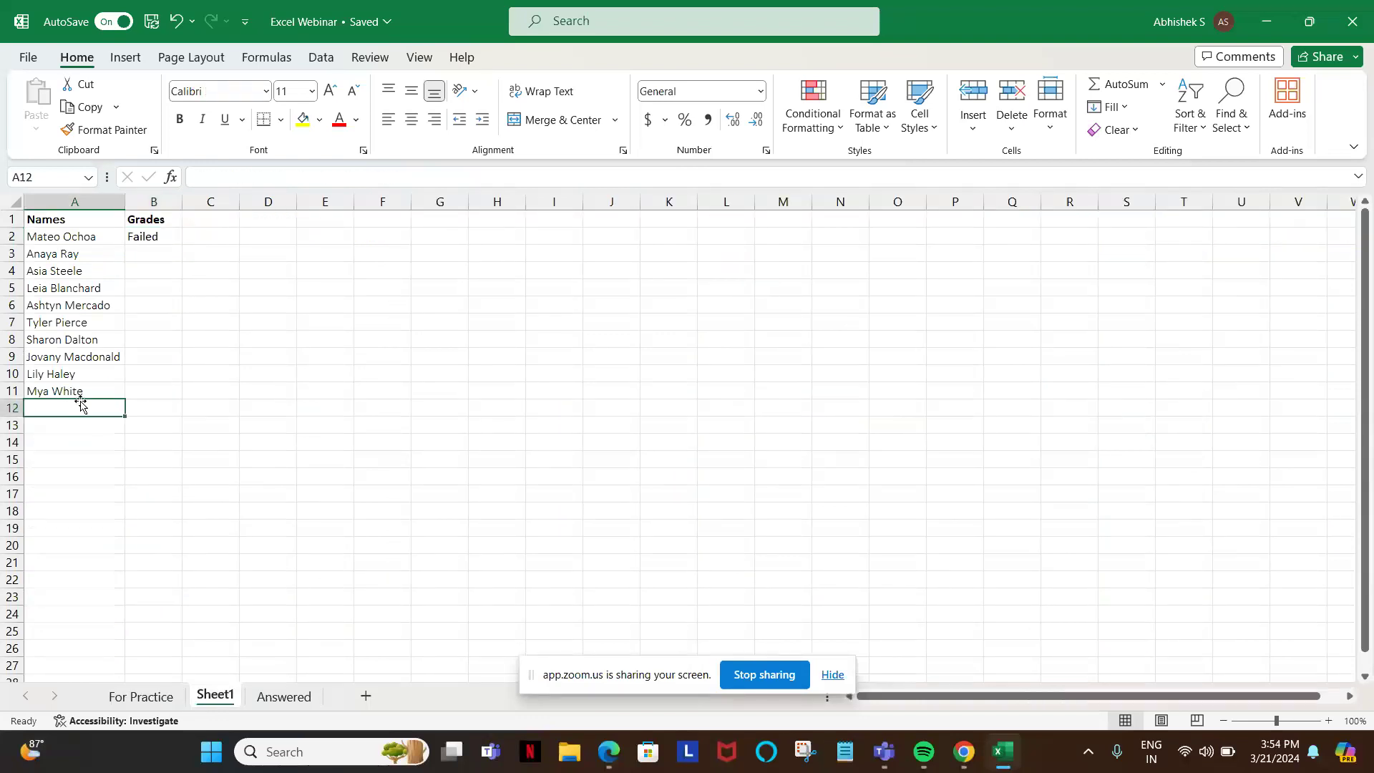
key(Up)
key(Right)
key(ctrl+shift+Up)
key(ctrl+d)
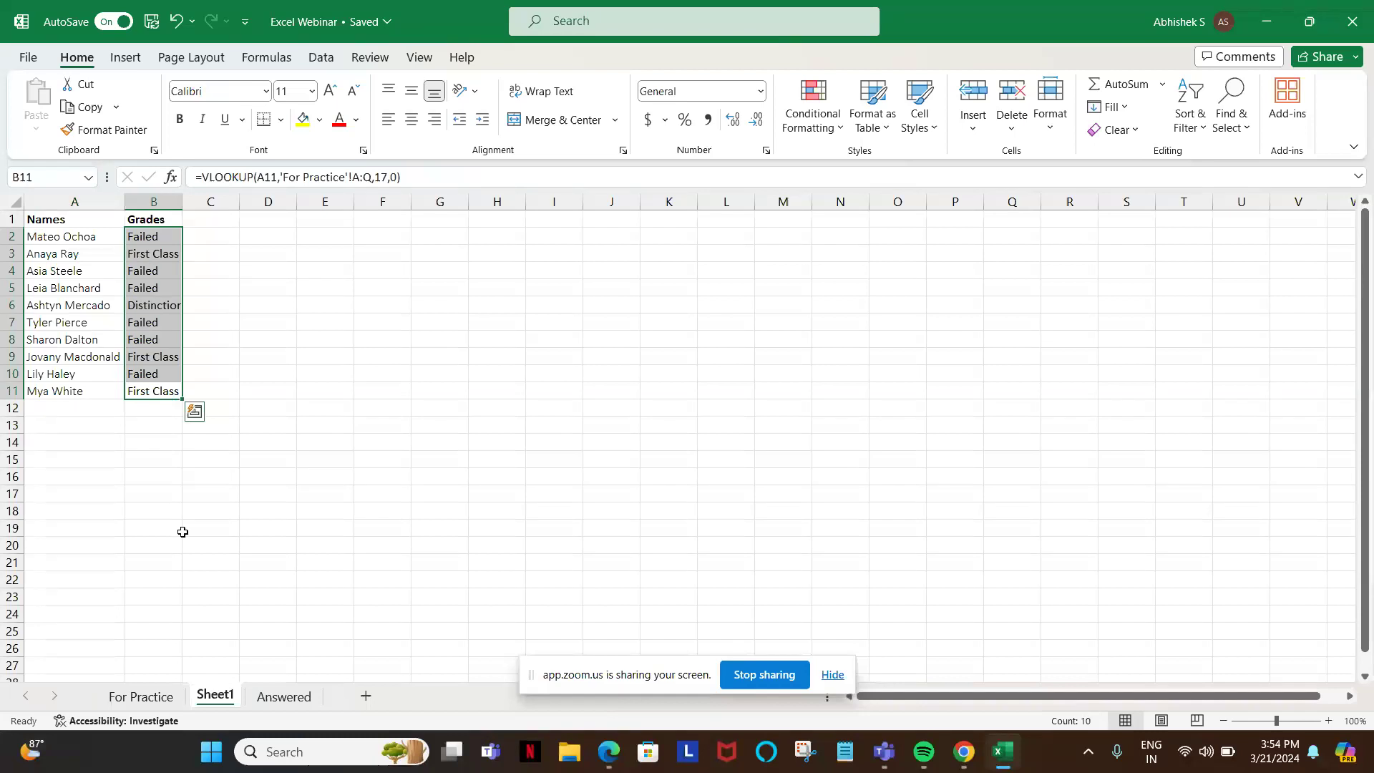
- Compare the Grades list with the For Practice source data and inspect the VLOOKUP formula in B2
click(149, 696)
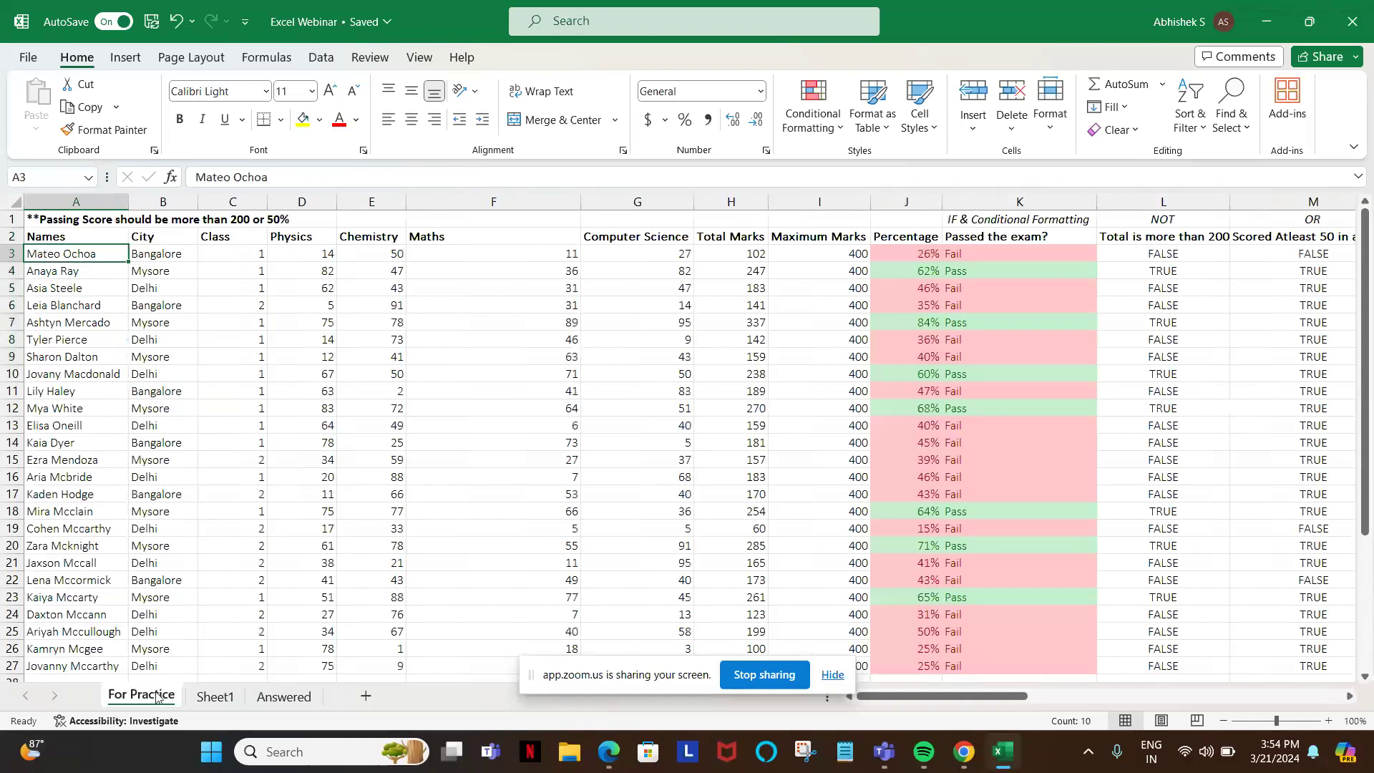
click(214, 694)
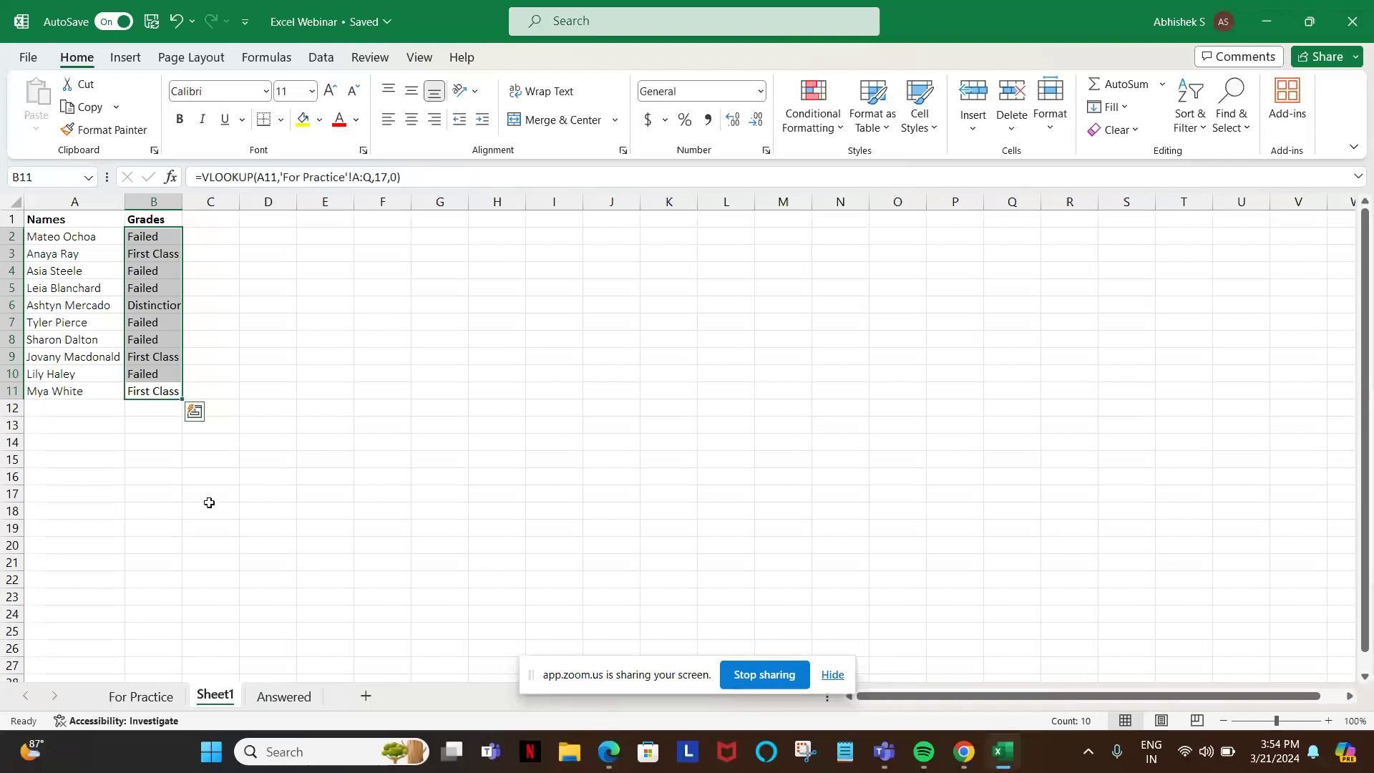
click(217, 234)
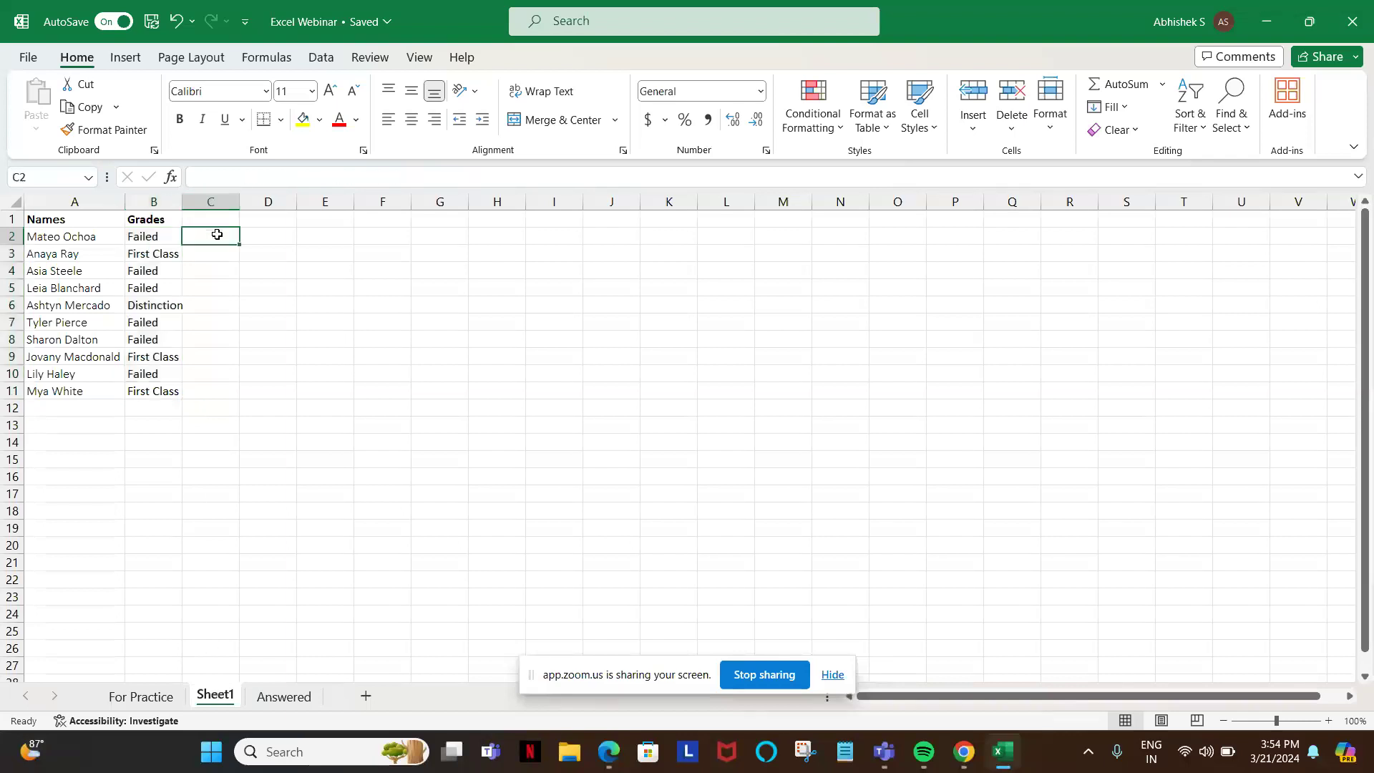
click(141, 236)
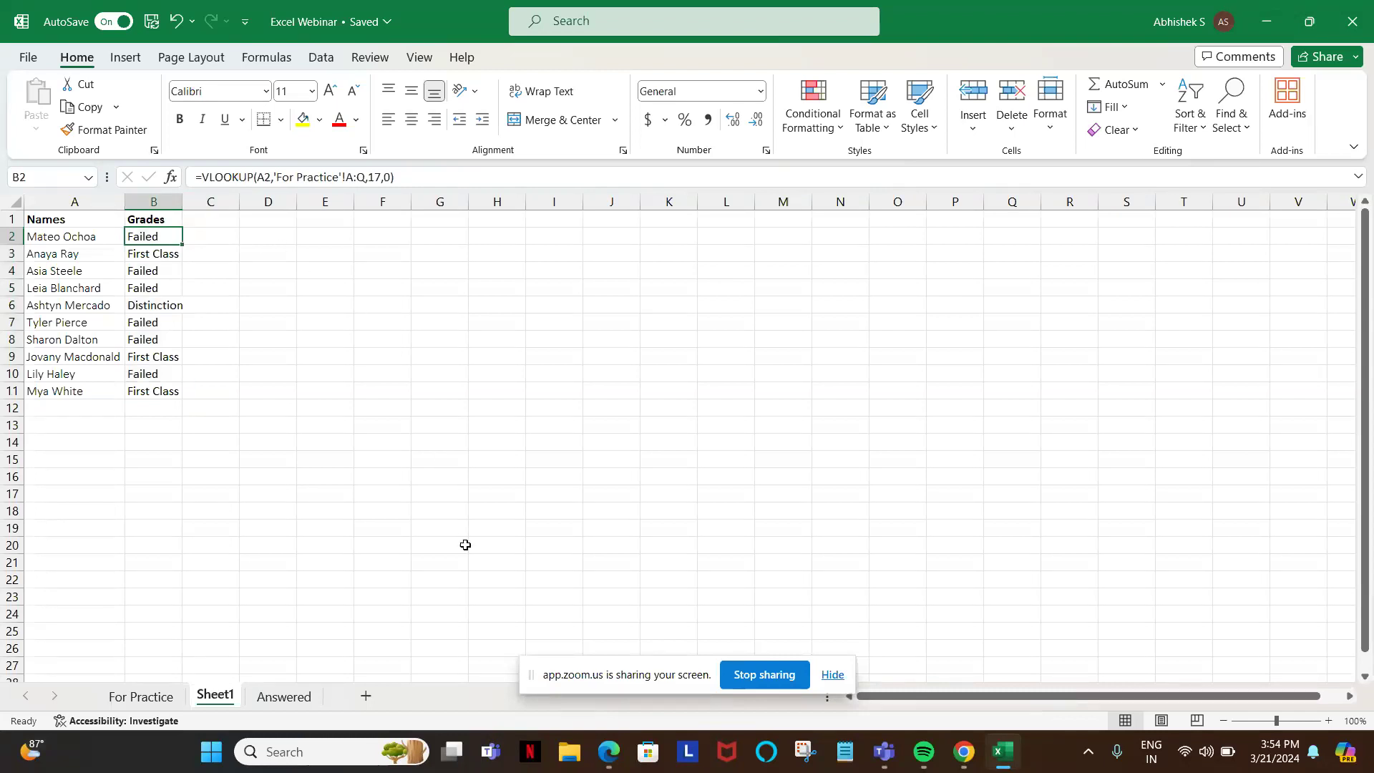
- Switch to the Zoom webinar in the browser and read the attendees' most recent messages in the Webinar Chat
click(607, 749)
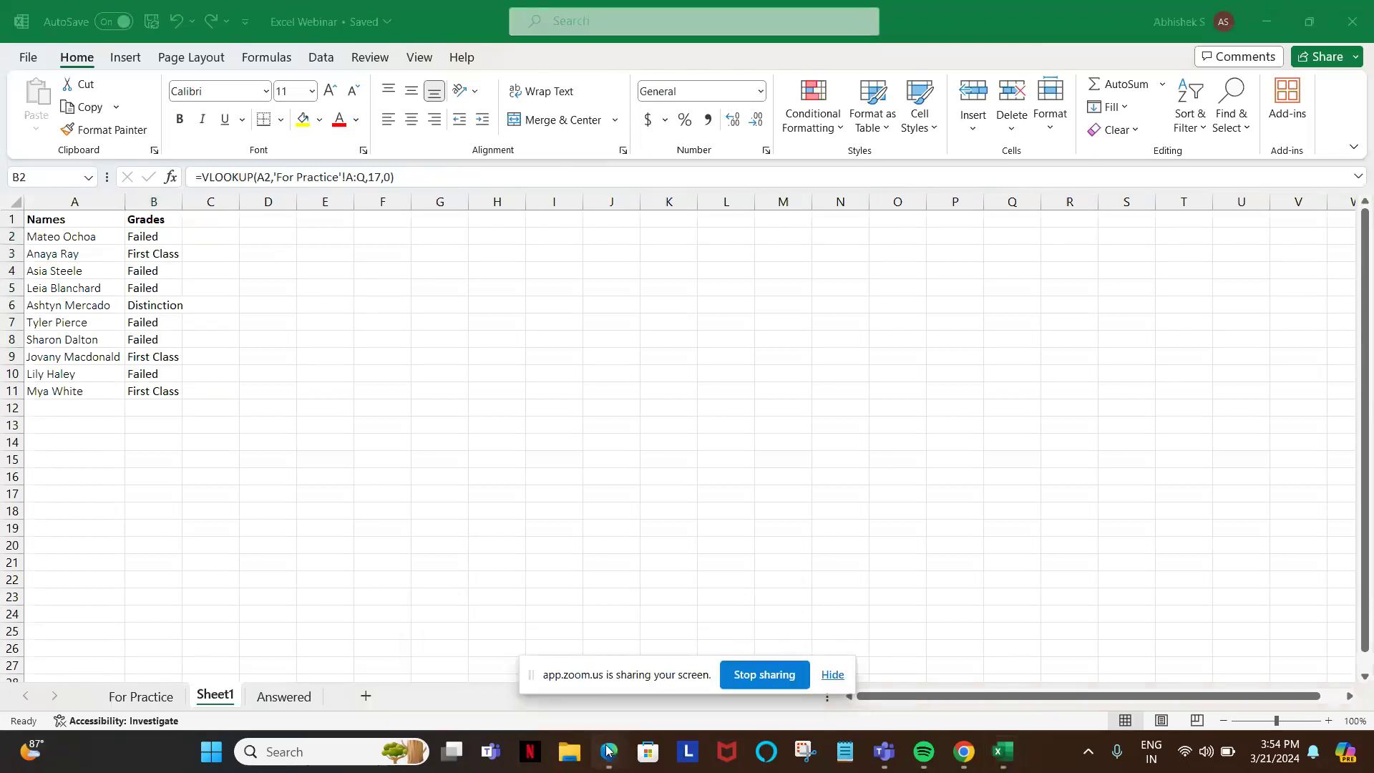
click(549, 673)
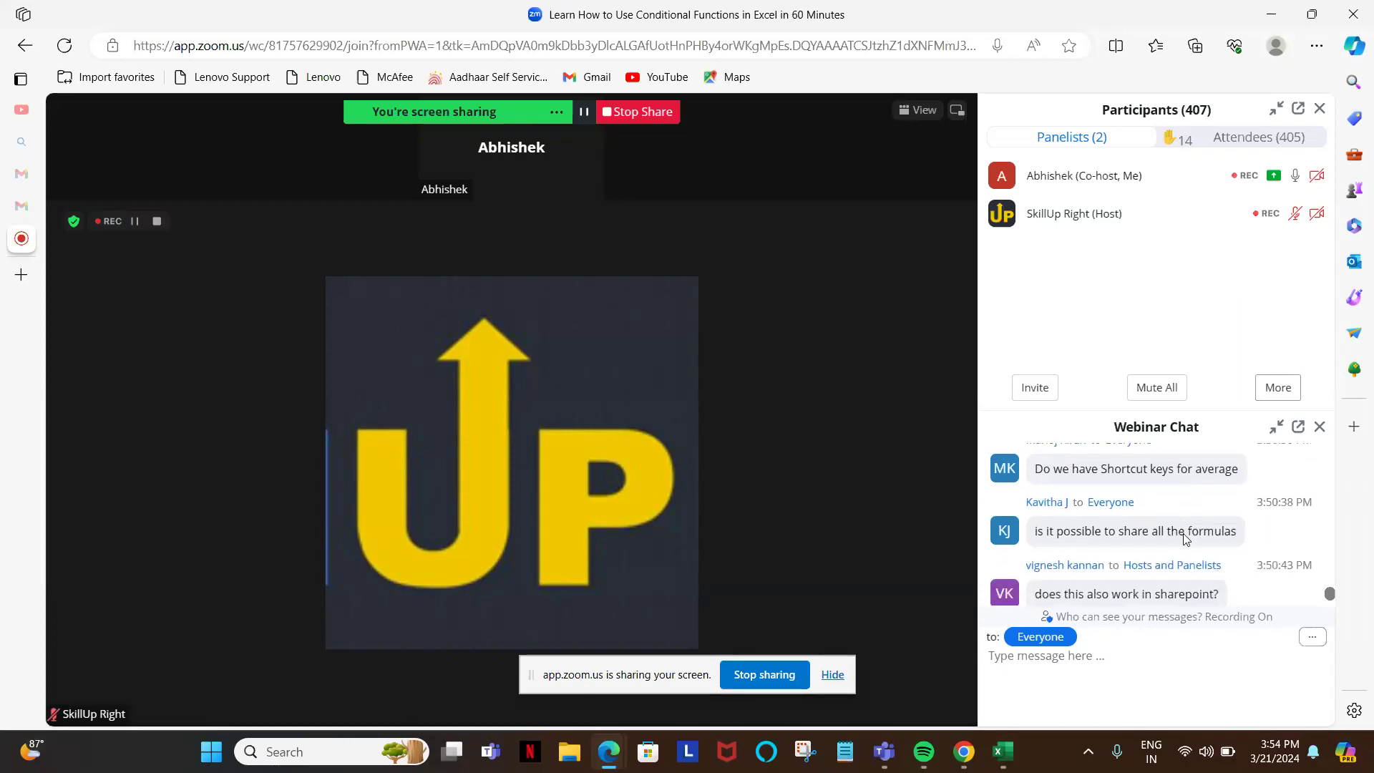
scroll(1184, 533, down, 5)
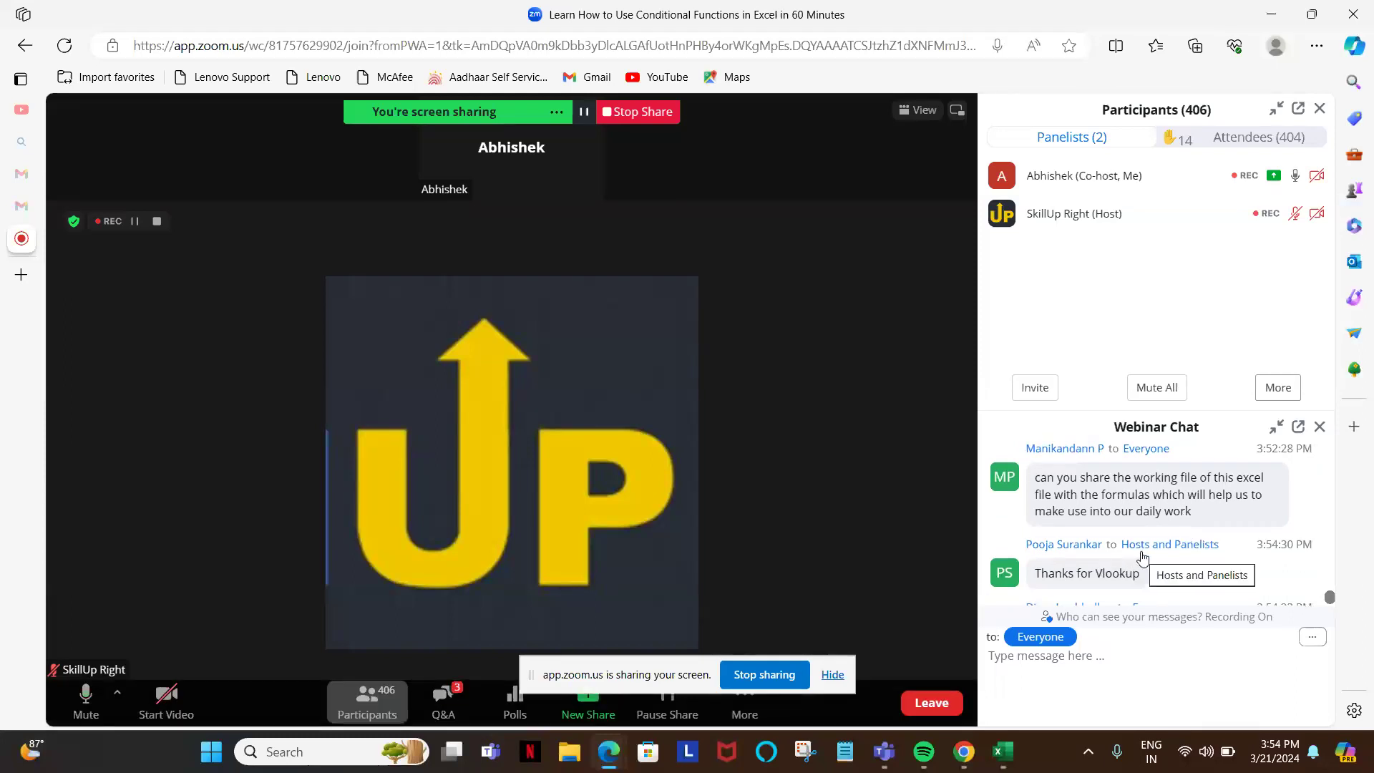
scroll(1143, 558, down, 1)
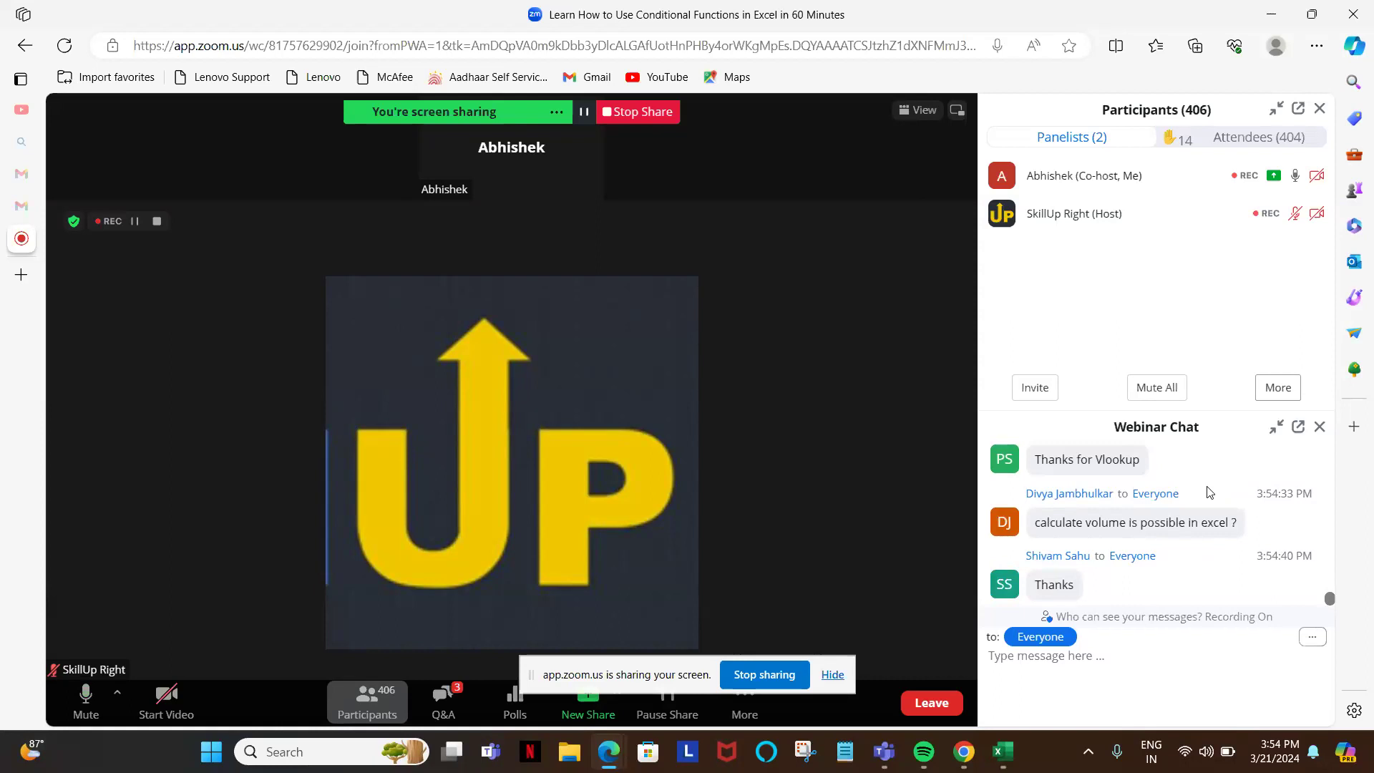
- Look back through the earlier Webinar Chat messages for Excel questions that still need an answer
scroll(1208, 493, up, 3)
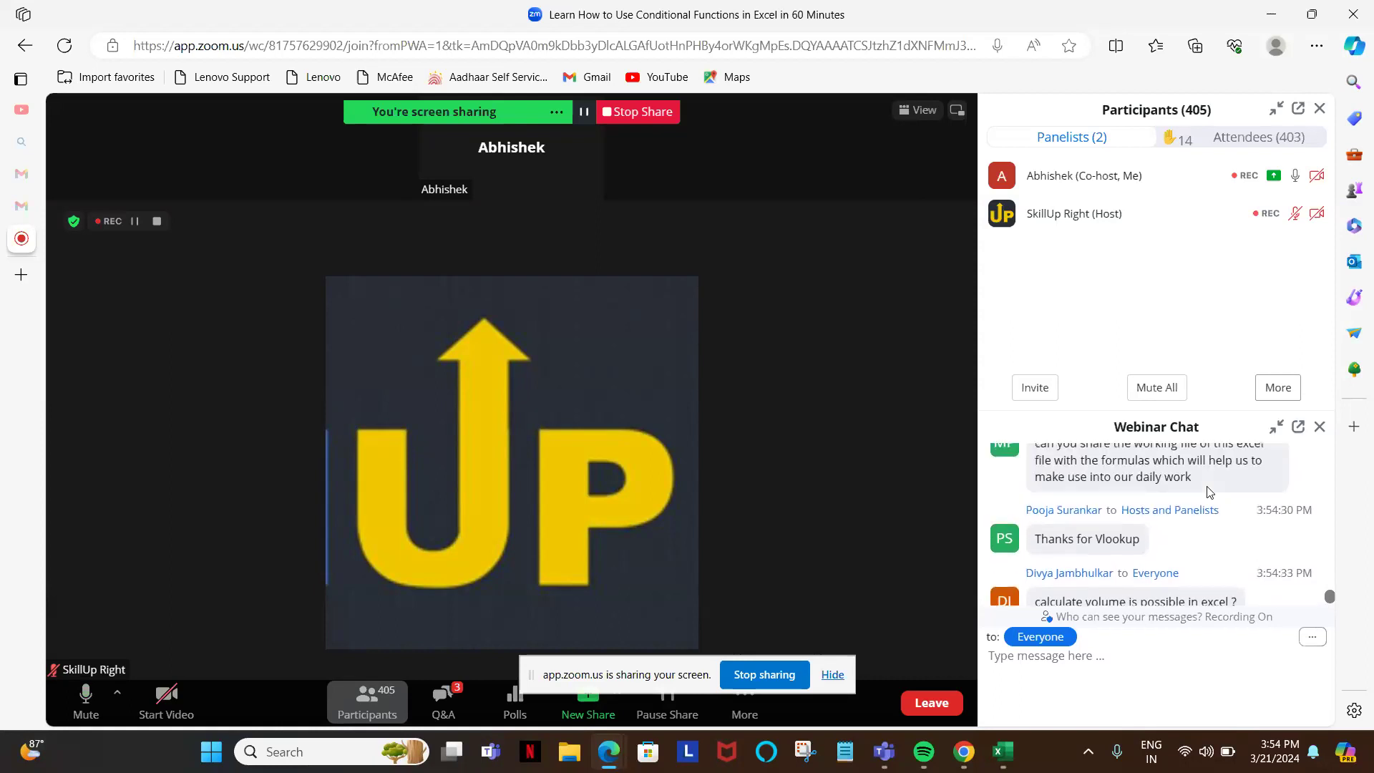
scroll(1208, 493, up, 3)
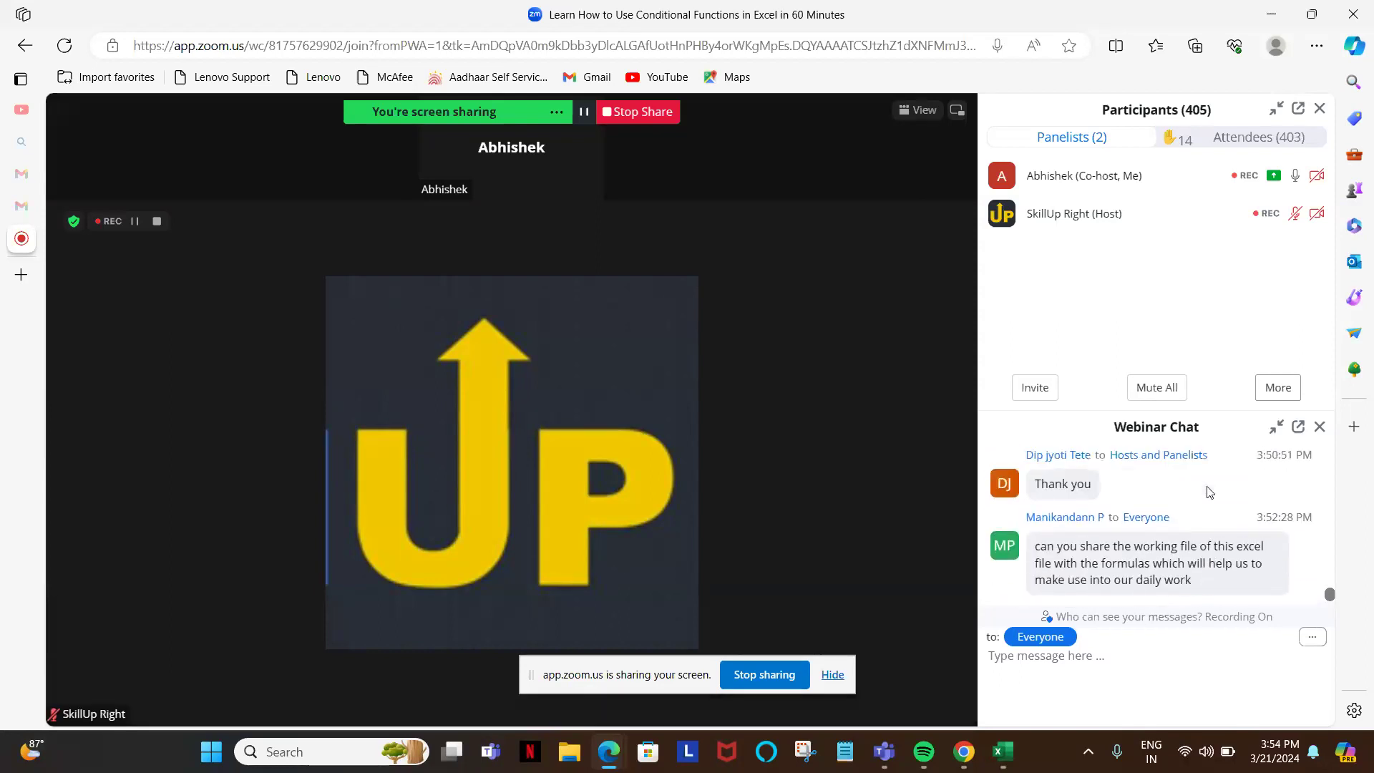
scroll(1208, 492, up, 3)
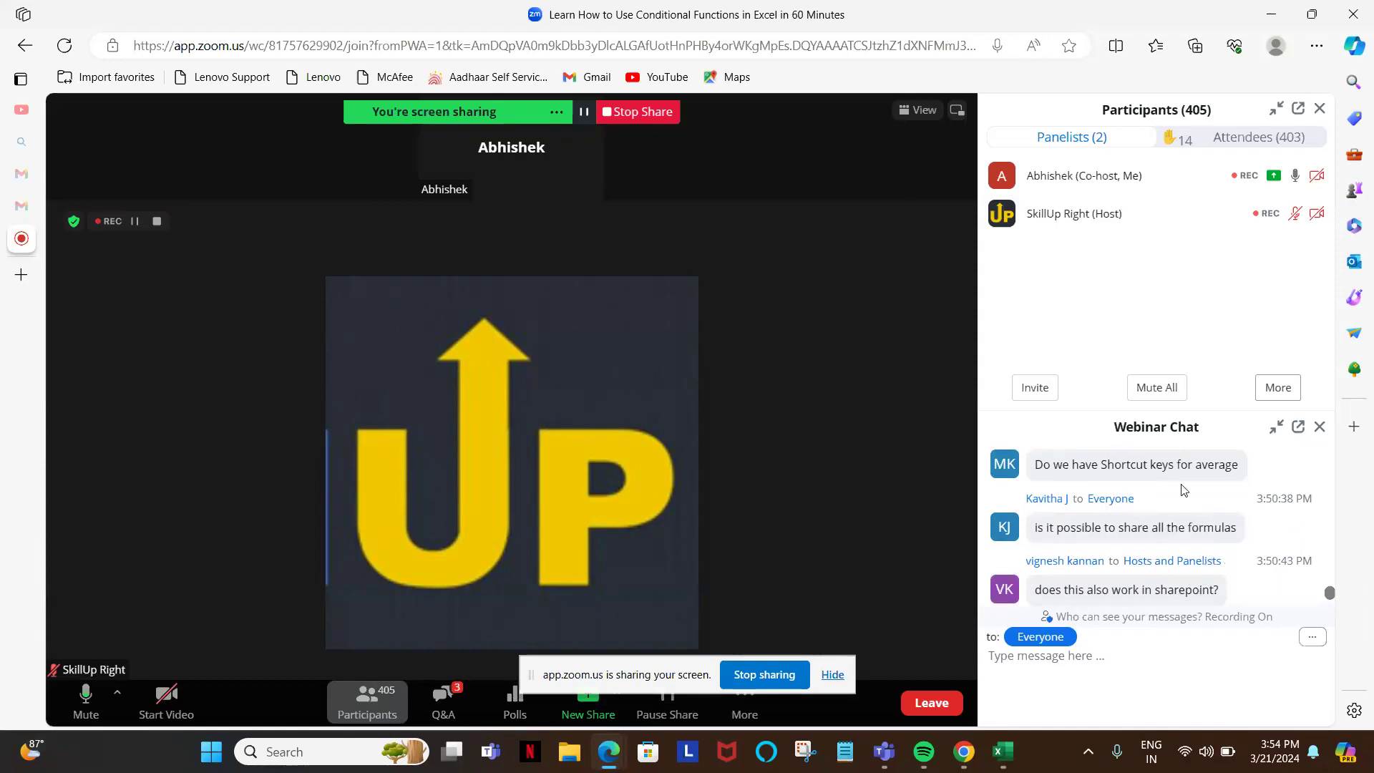
scroll(1179, 487, up, 3)
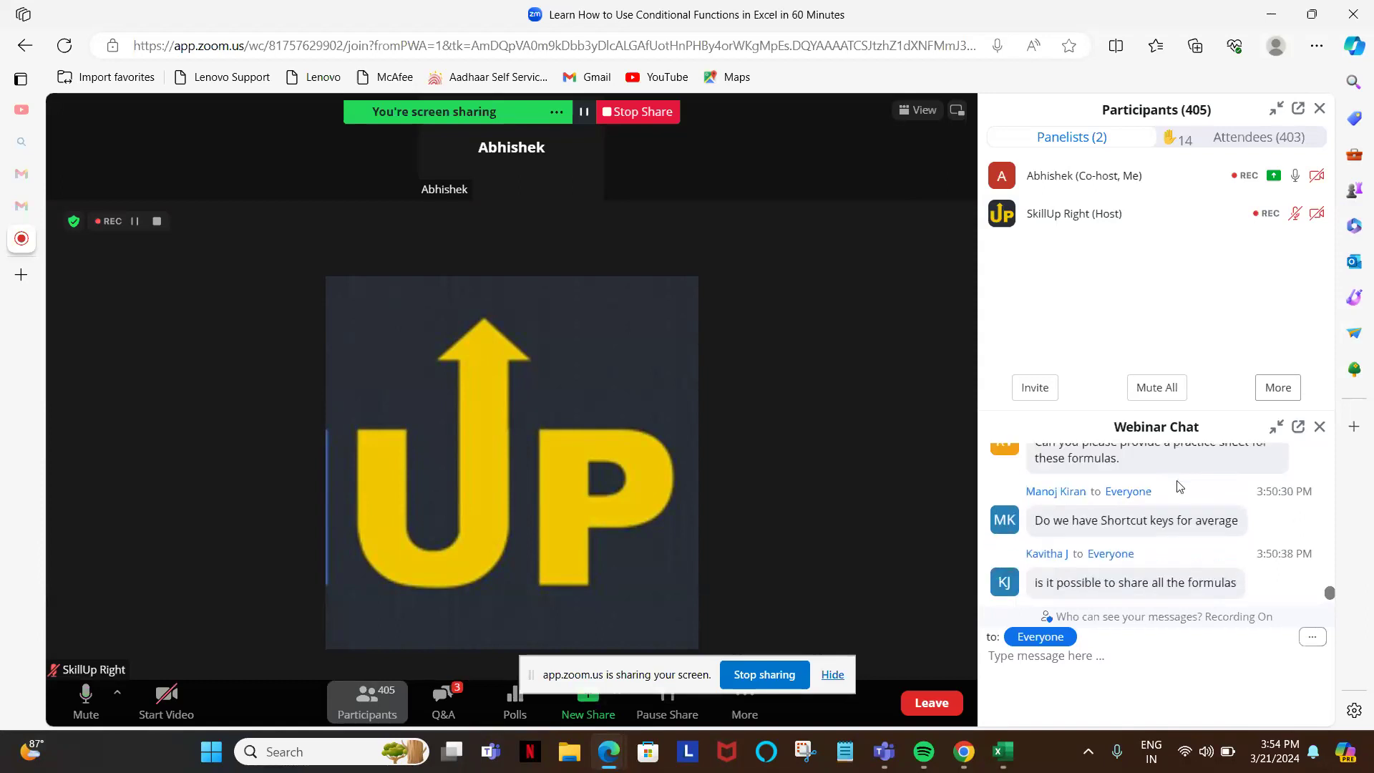
scroll(1179, 487, up, 5)
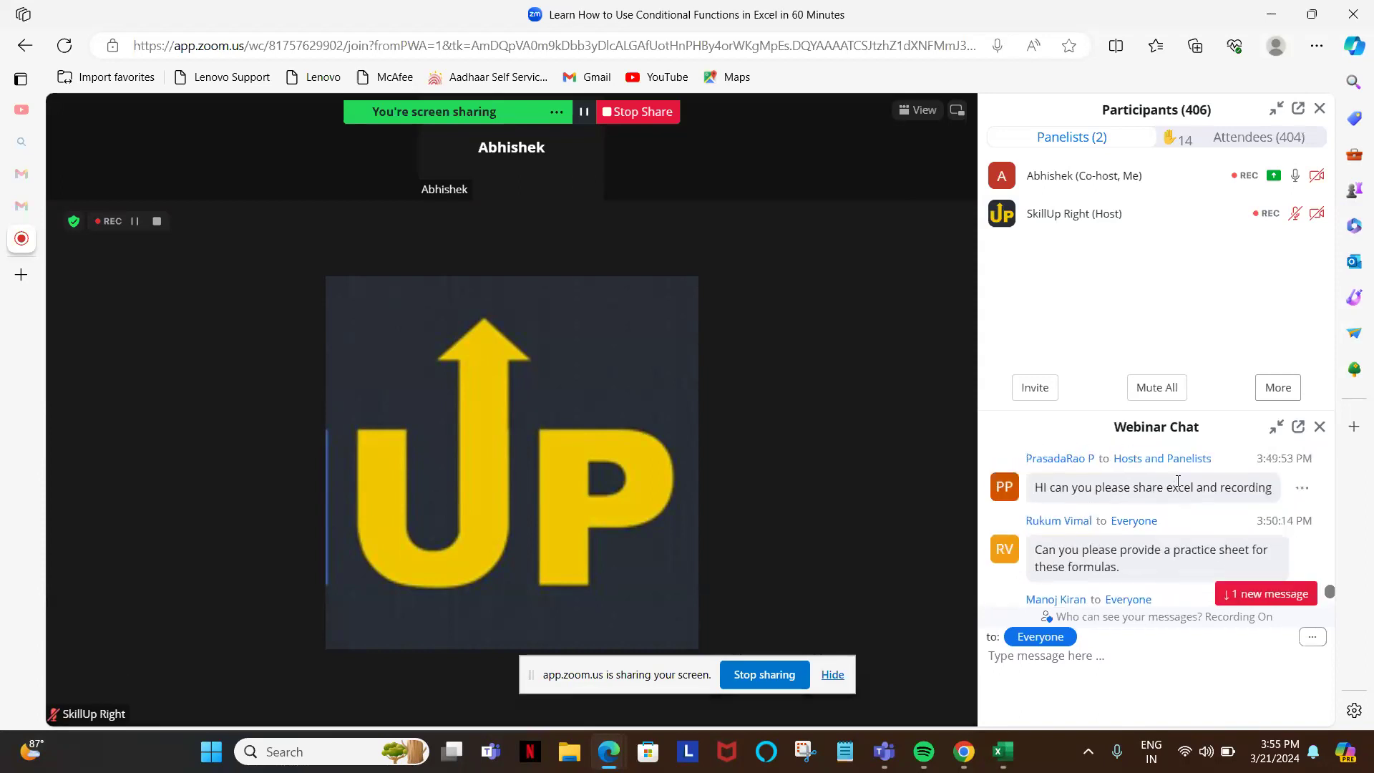
scroll(1179, 486, up, 3)
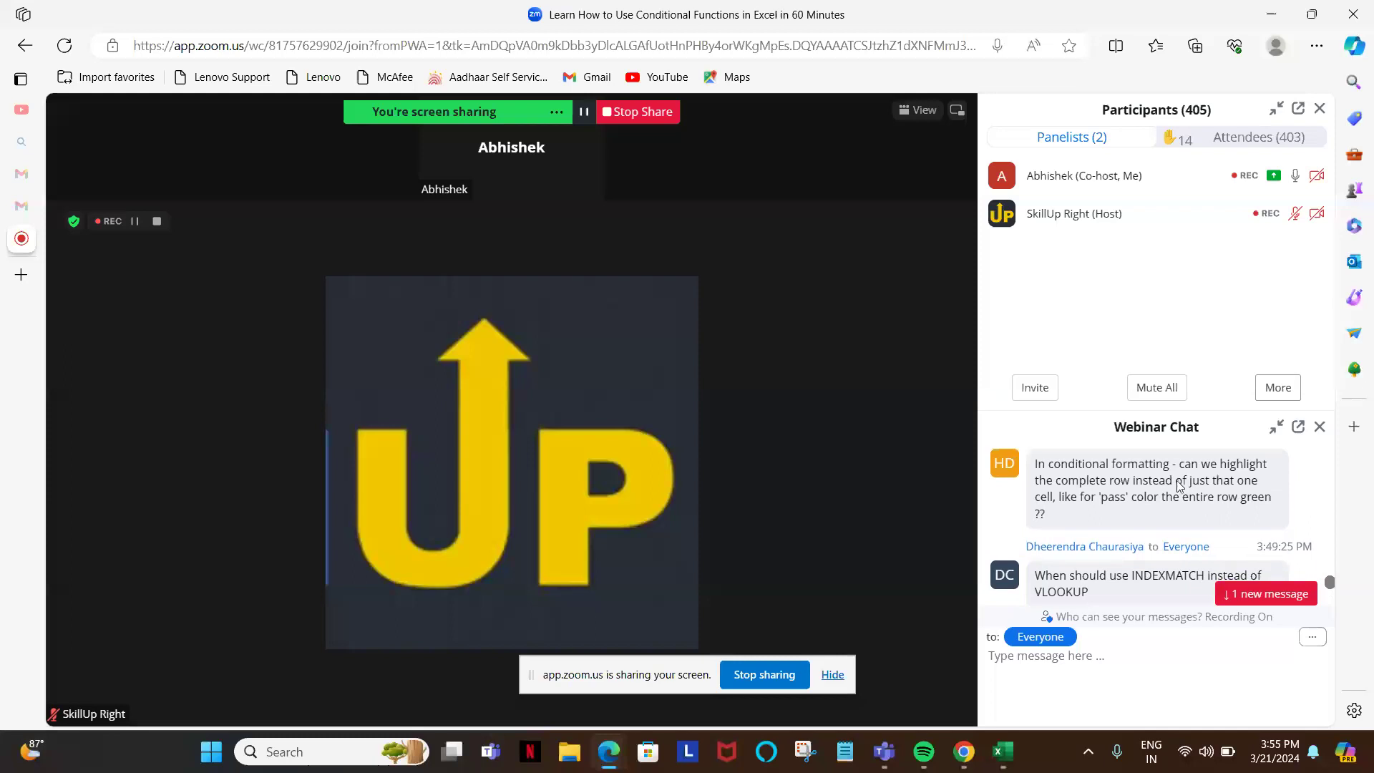
scroll(1145, 522, down, 1)
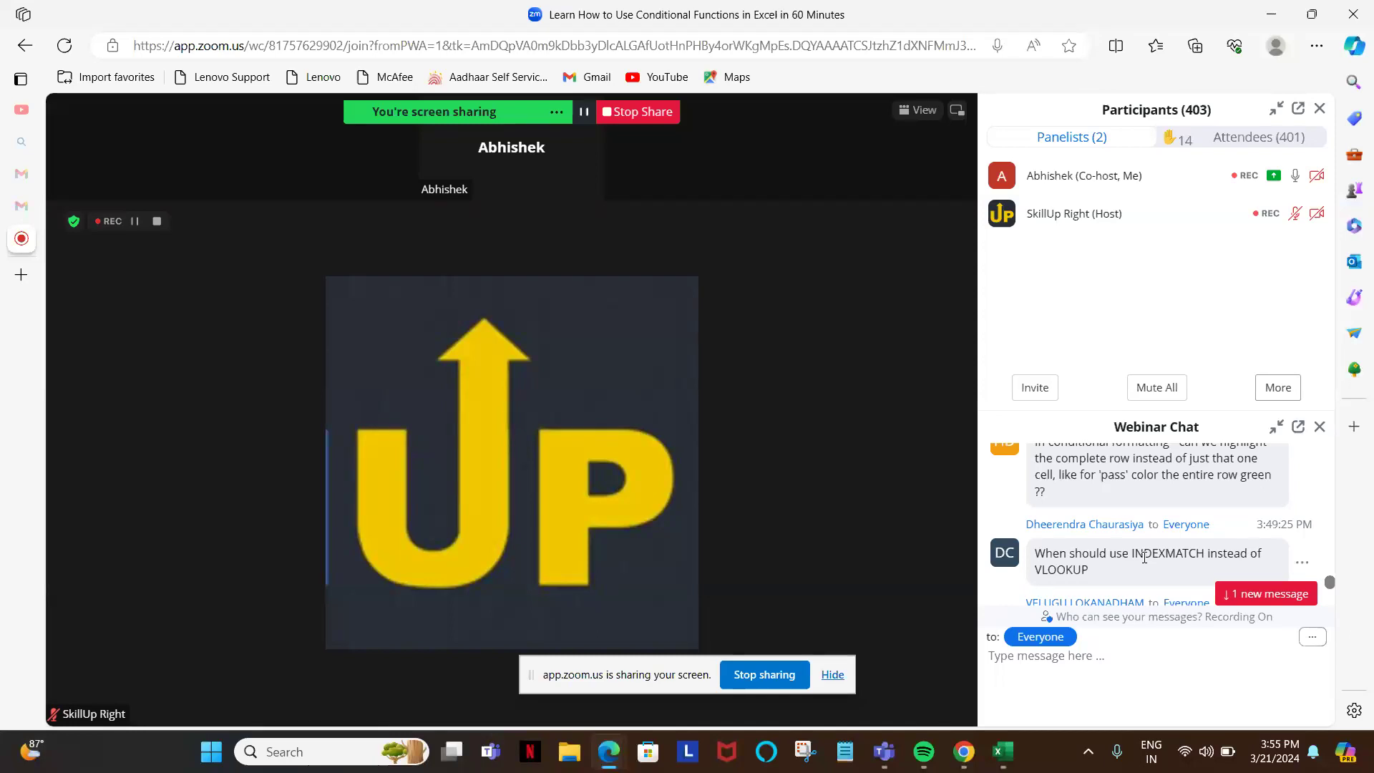
scroll(1145, 557, down, 5)
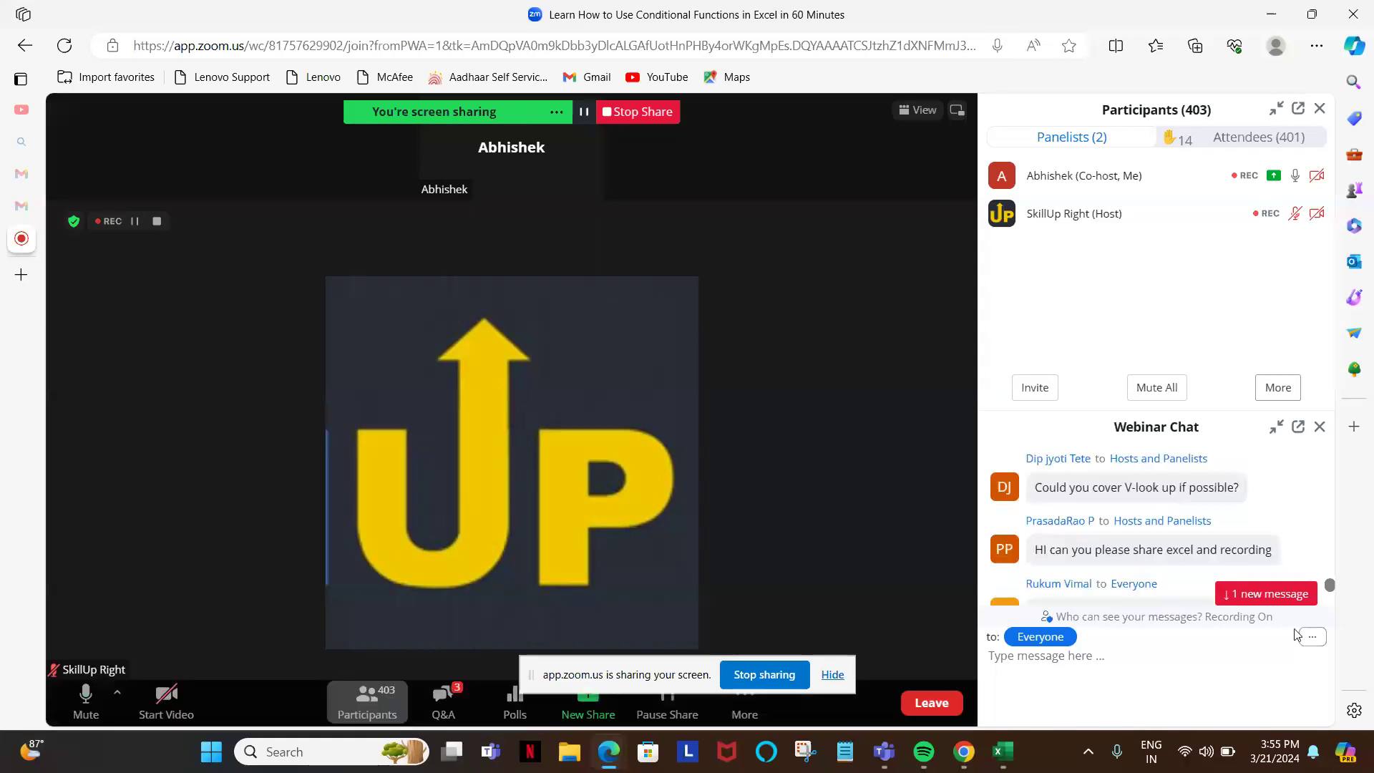
- Jump to the latest chat message and review the preceding attendee messages back to those sent around 3:49 PM
click(1273, 594)
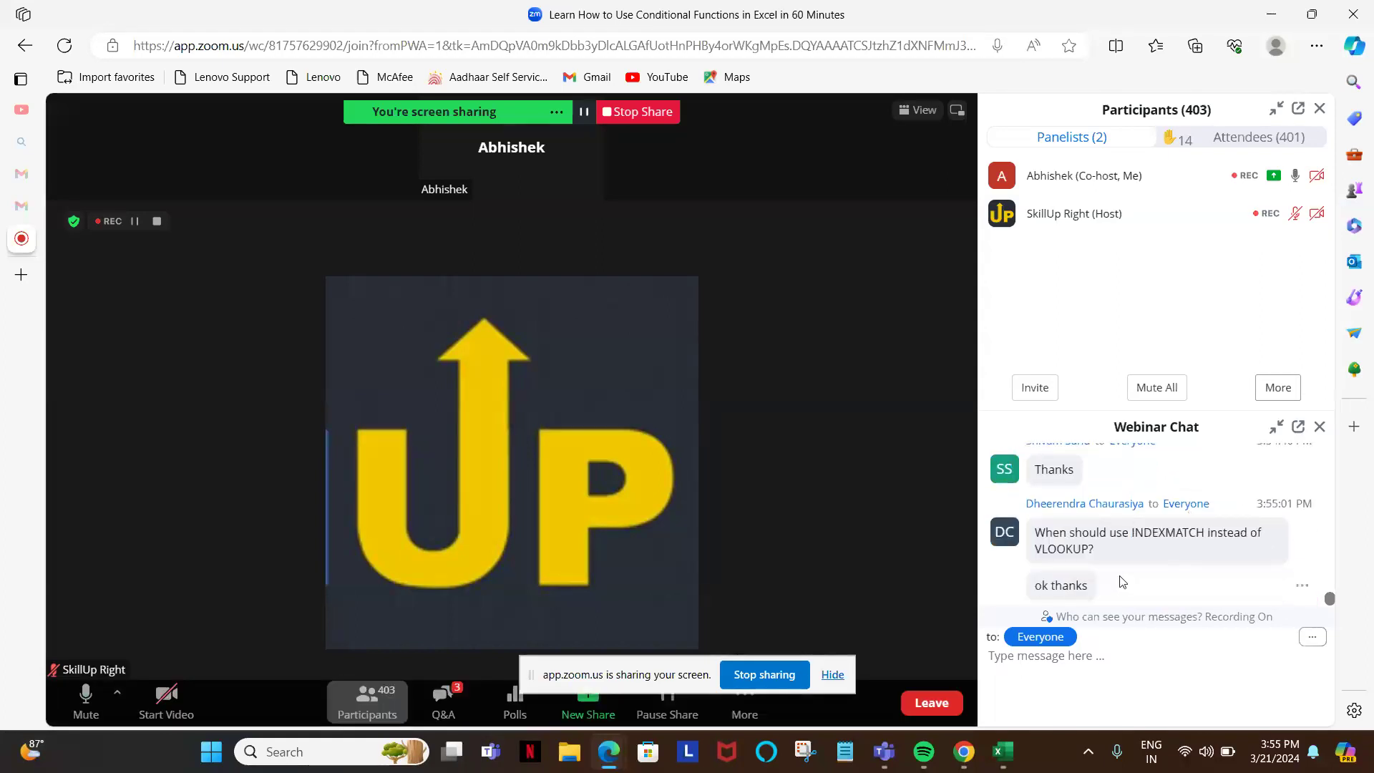
scroll(1121, 581, up, 3)
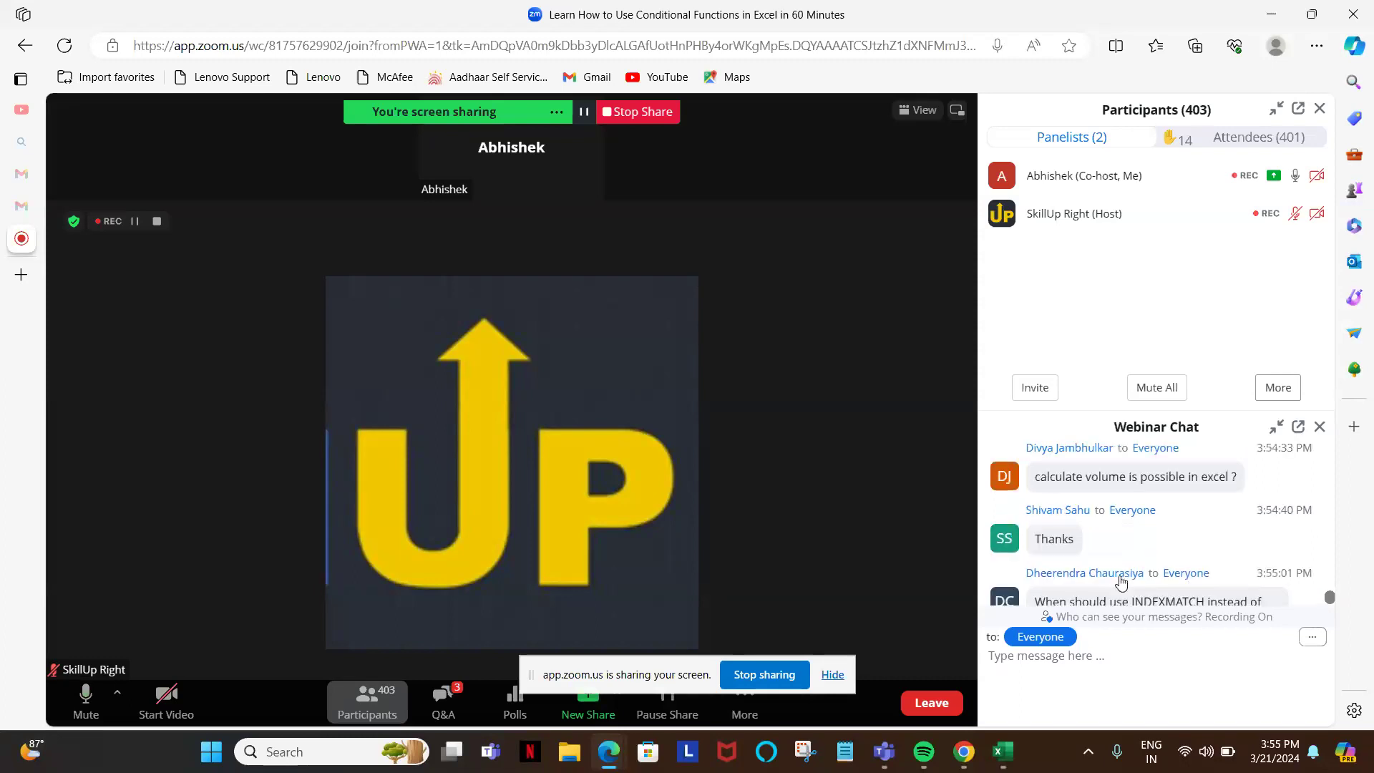
scroll(1121, 581, up, 1)
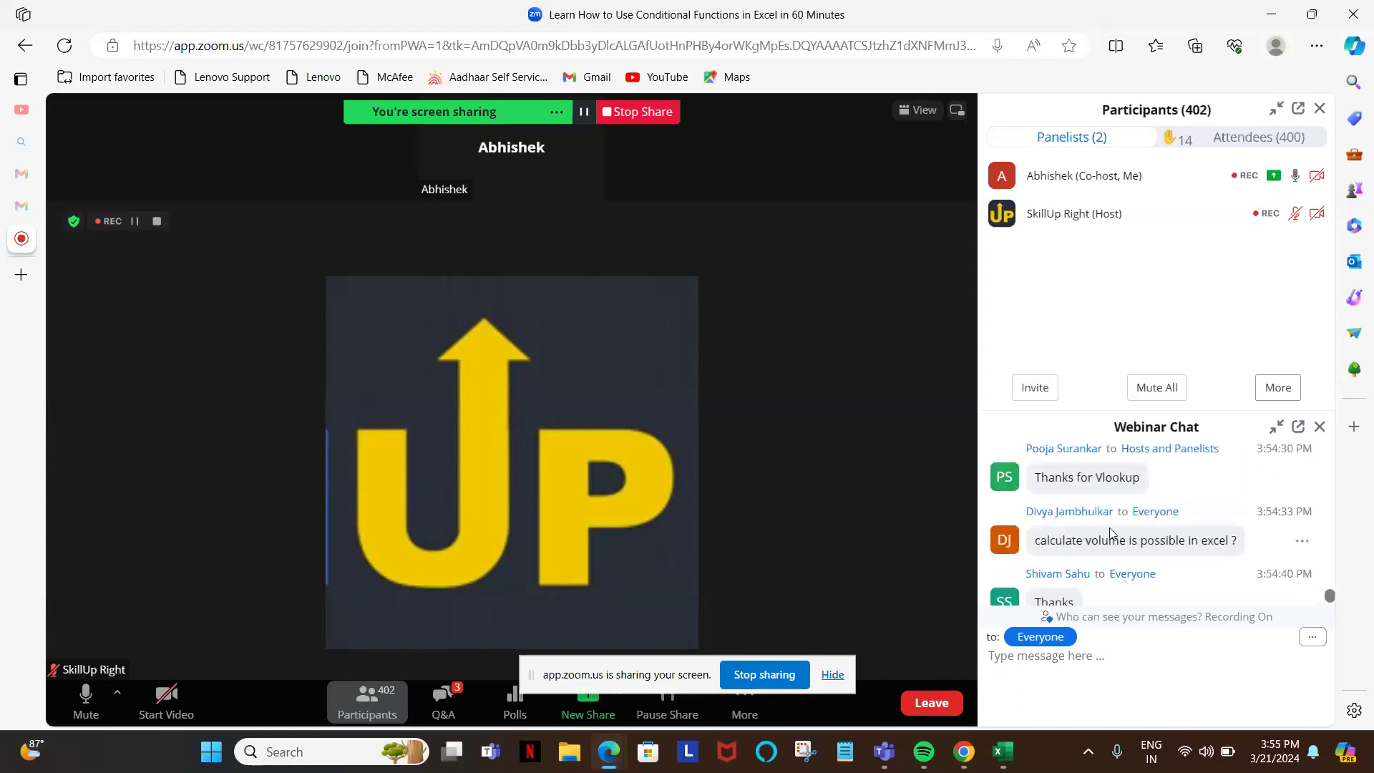
scroll(1122, 533, up, 1)
scroll(1121, 533, up, 3)
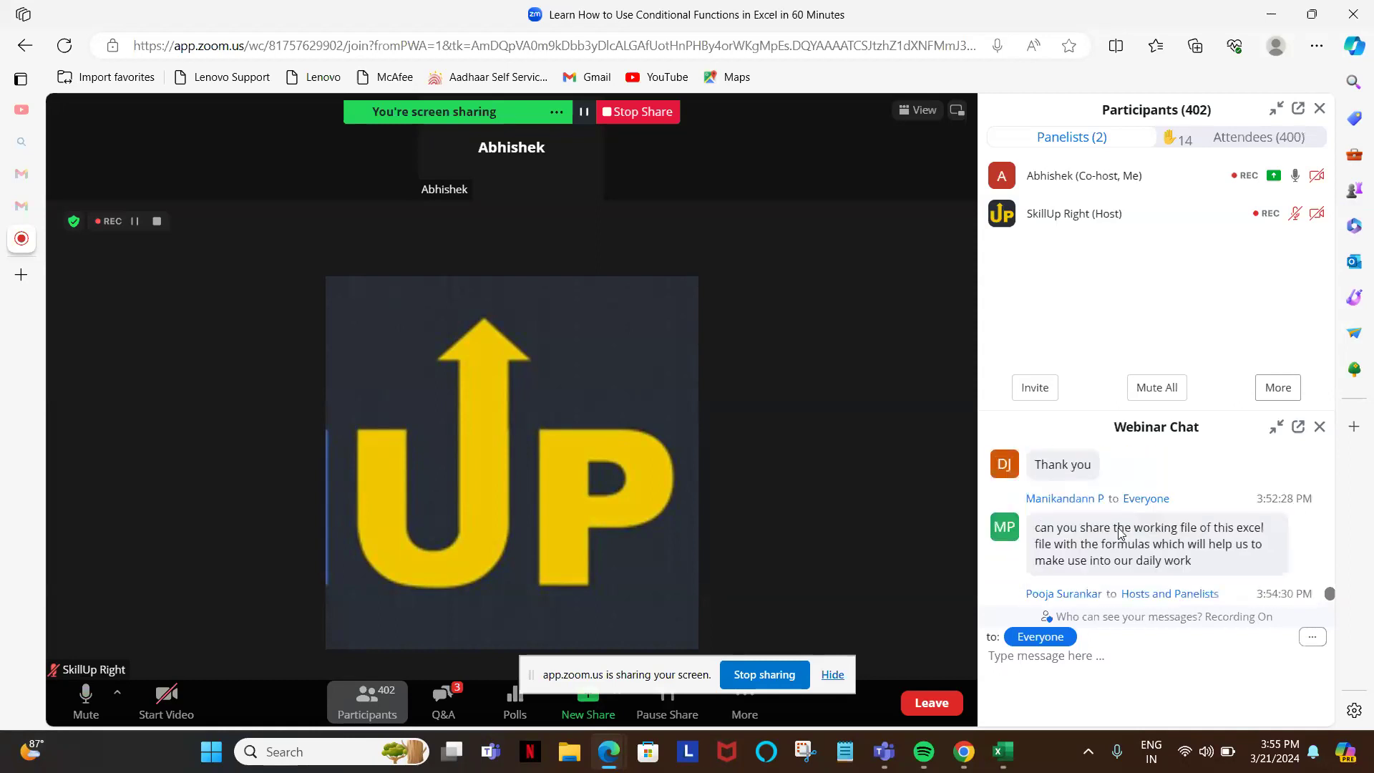
scroll(1121, 533, up, 8)
scroll(1121, 533, up, 6)
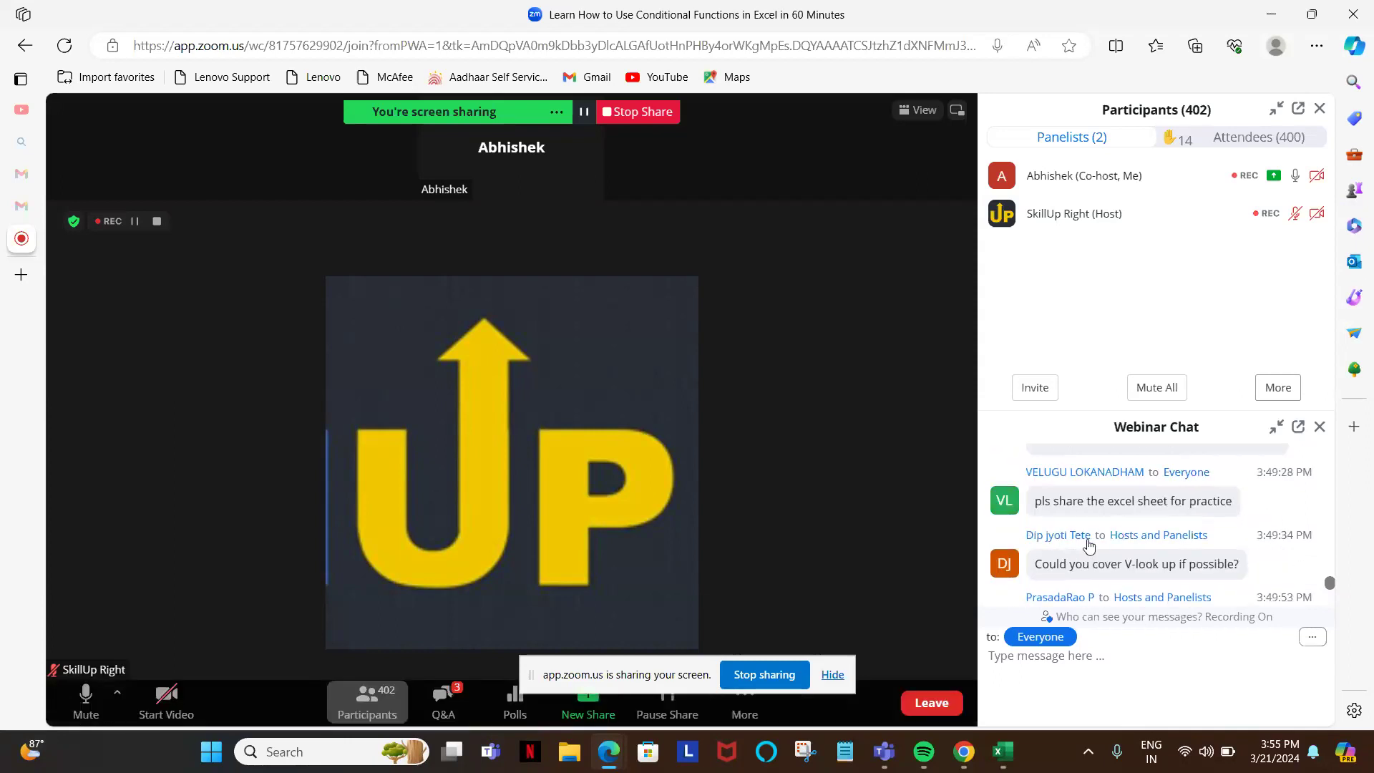
scroll(1095, 548, down, 1)
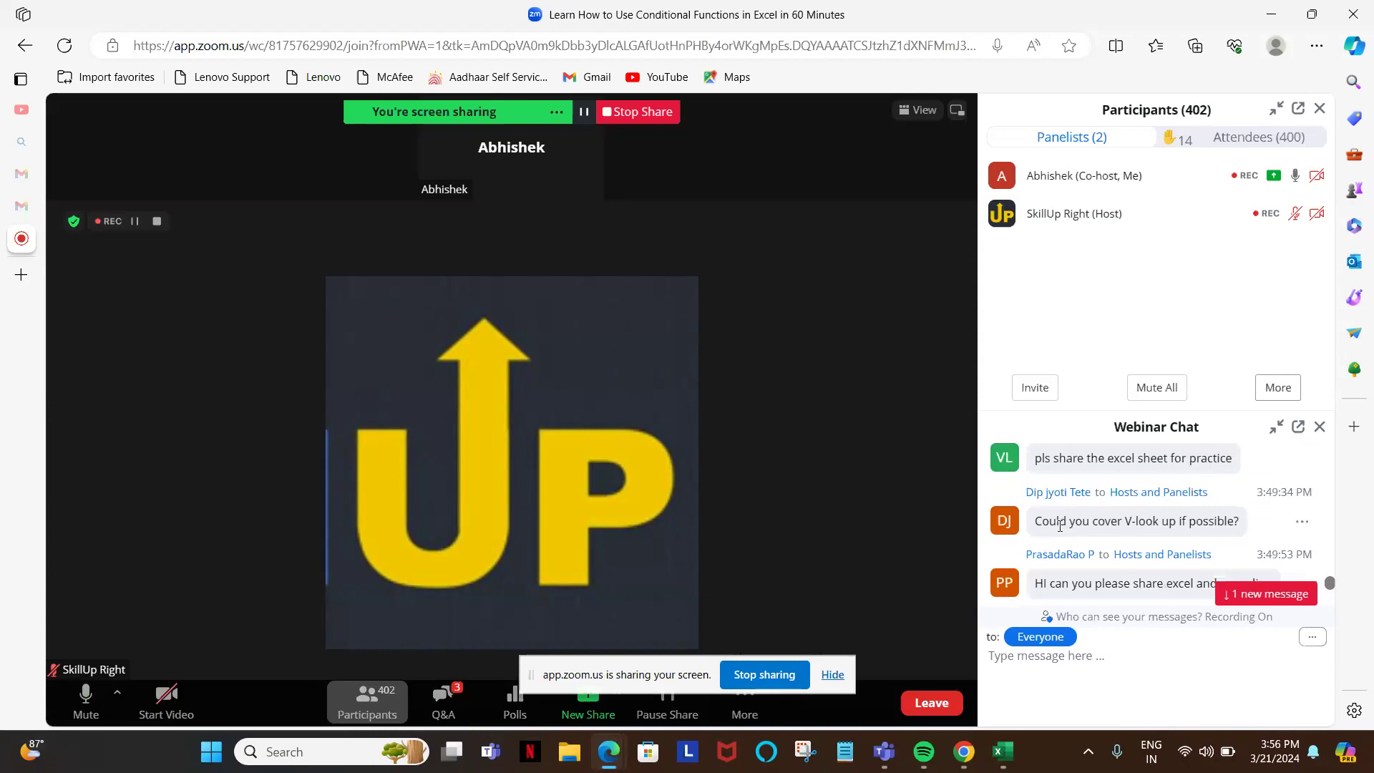
- Jump to the newly arrived chat message and read the attendee's question about the VLOOKUP formula's column number
click(1249, 594)
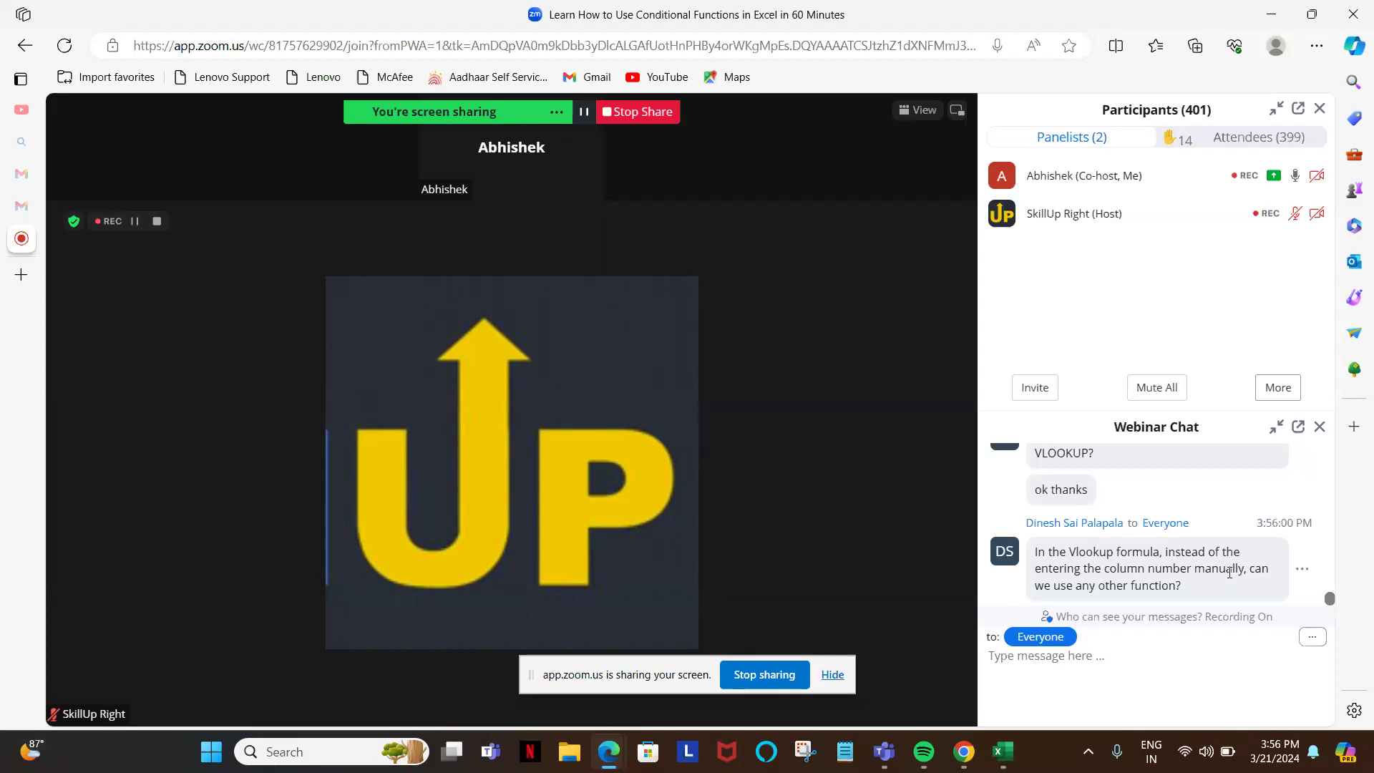
scroll(1229, 572, up, 1)
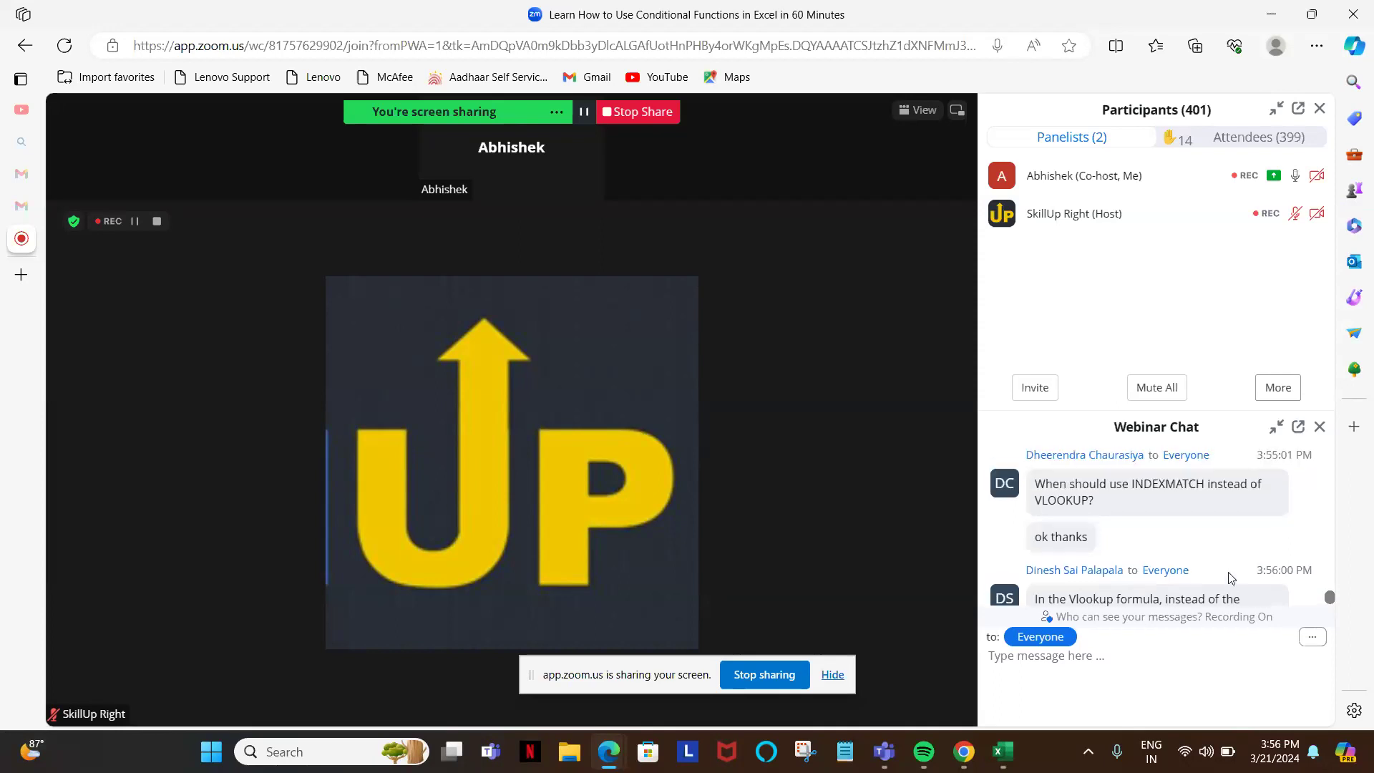
scroll(1229, 577, down, 1)
scroll(1230, 572, up, 1)
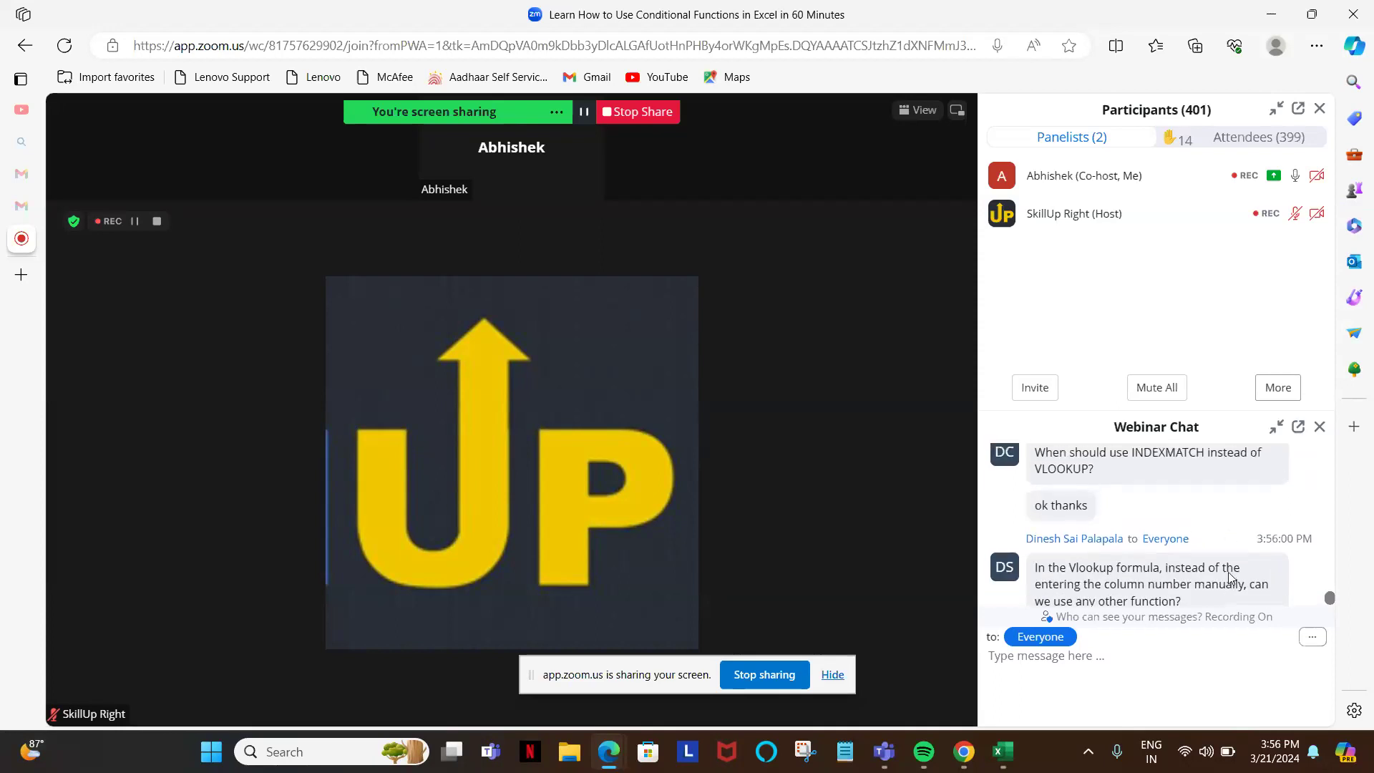
scroll(1229, 572, down, 1)
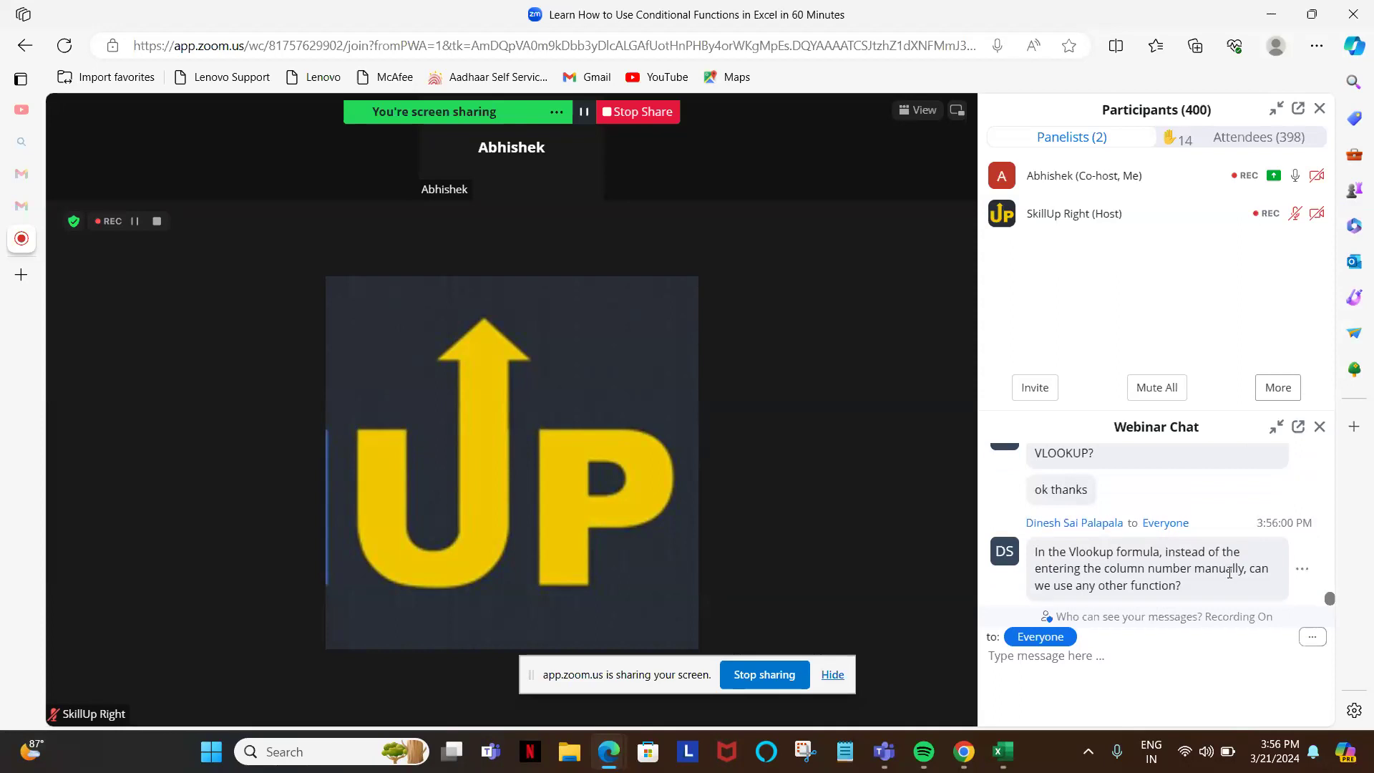